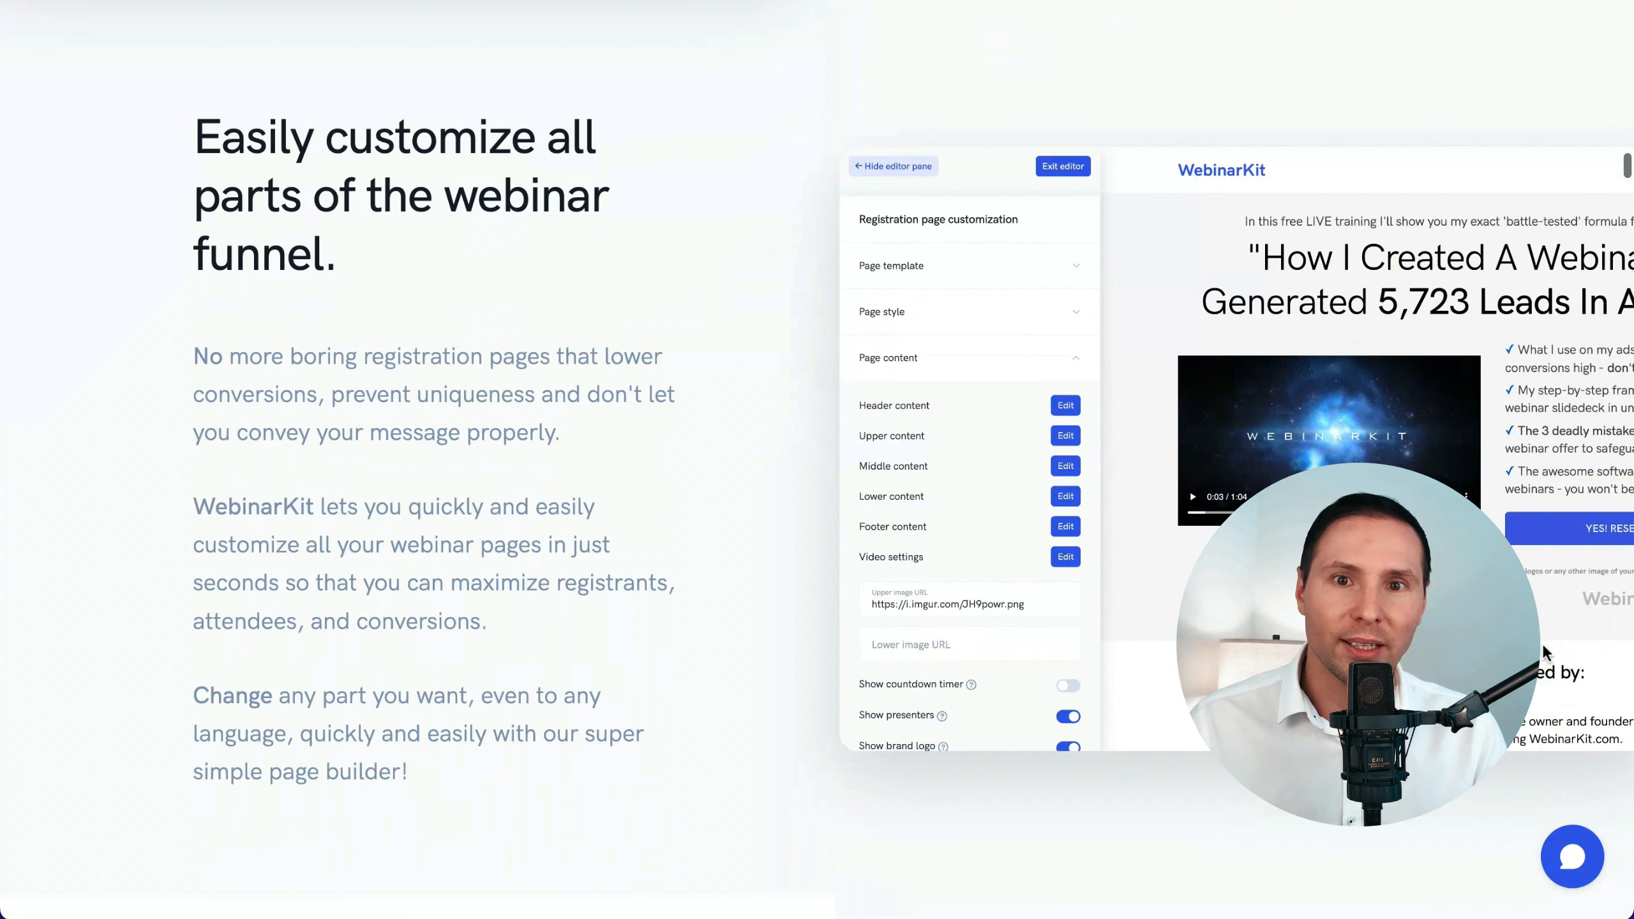
# - Read the WebinarKit sales page sections on hosted funnel pages, browser-based HD quality, and unlimited webinars, registrants and attendees
pyautogui.scroll(-15, 1542, 643)
pyautogui.scroll(-3, 1544, 650)
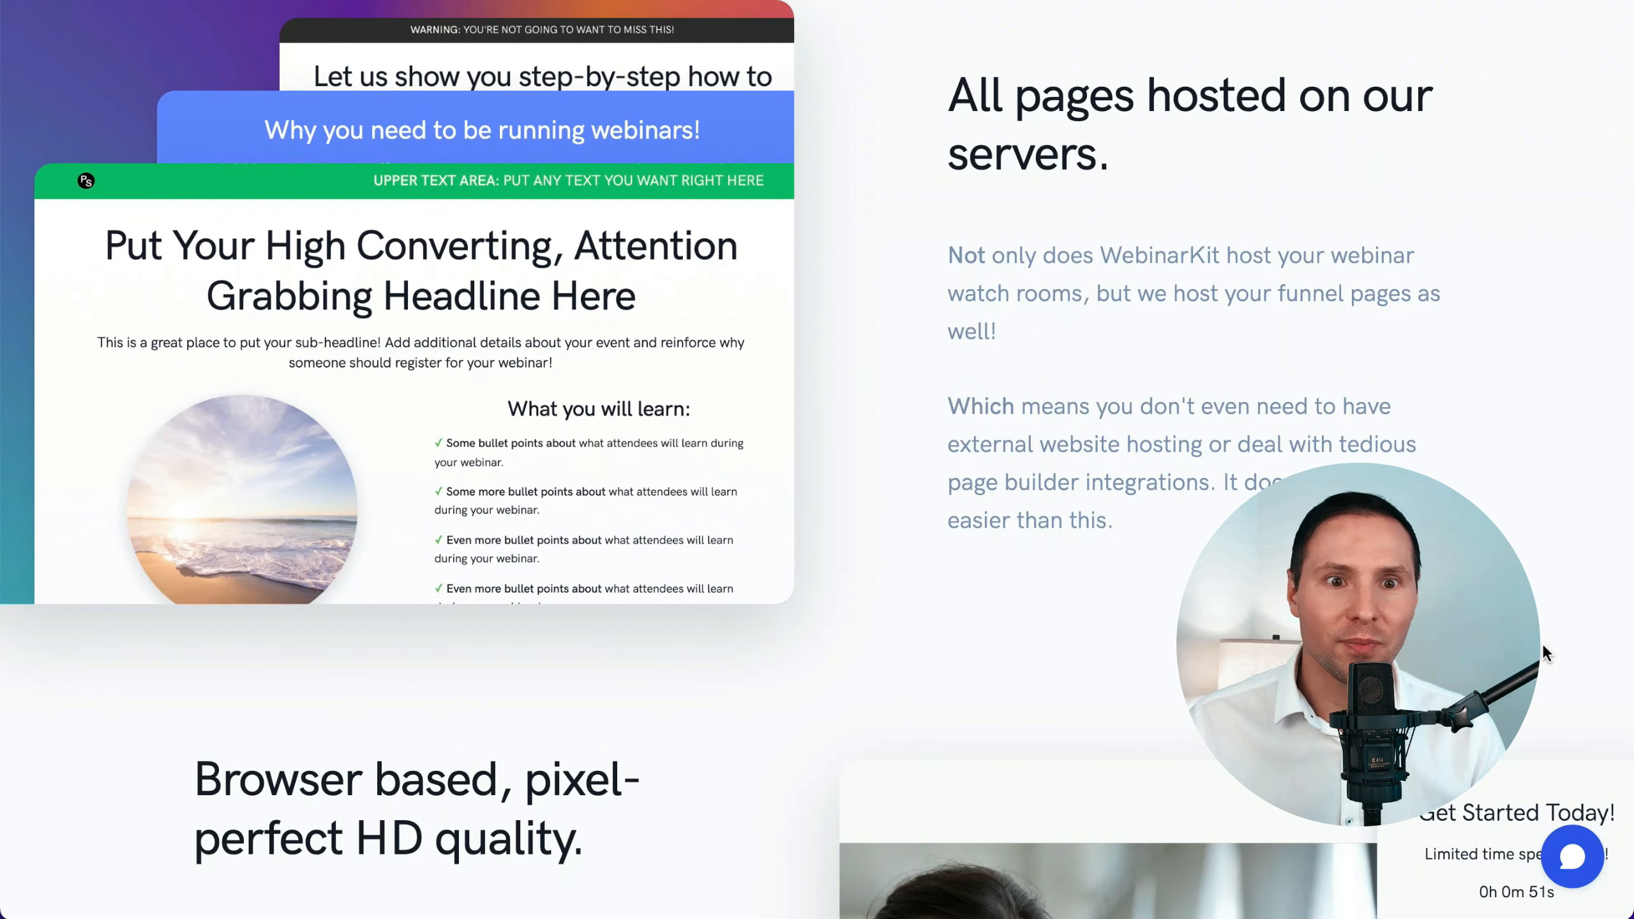
pyautogui.scroll(1, 1542, 643)
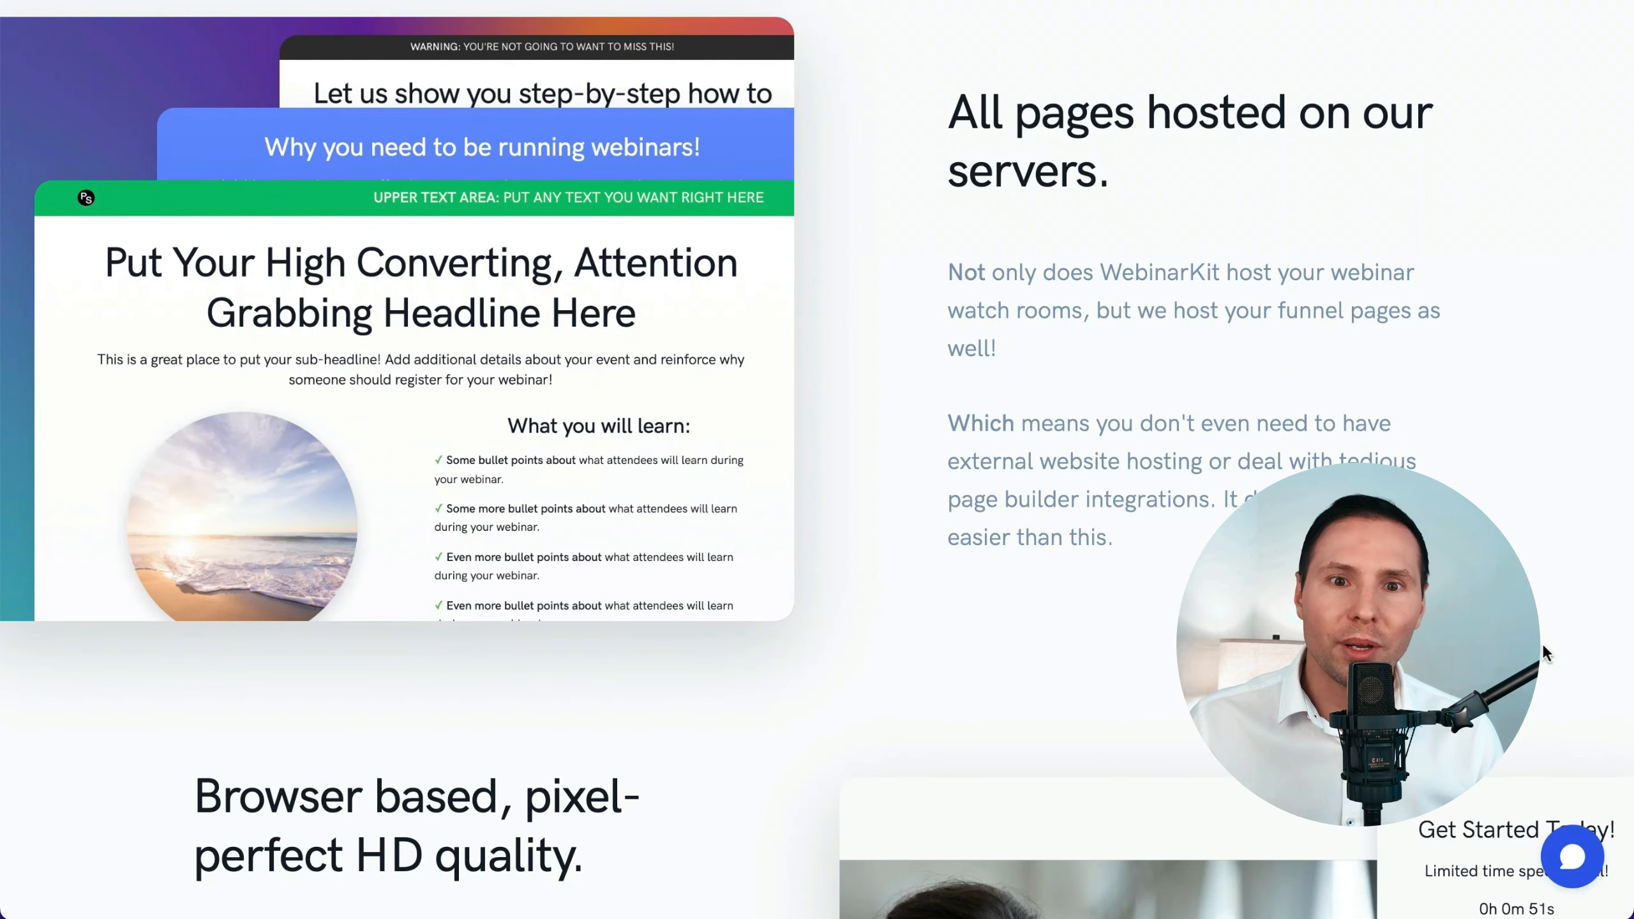
pyautogui.scroll(1, 1542, 644)
pyautogui.scroll(-8, 1543, 643)
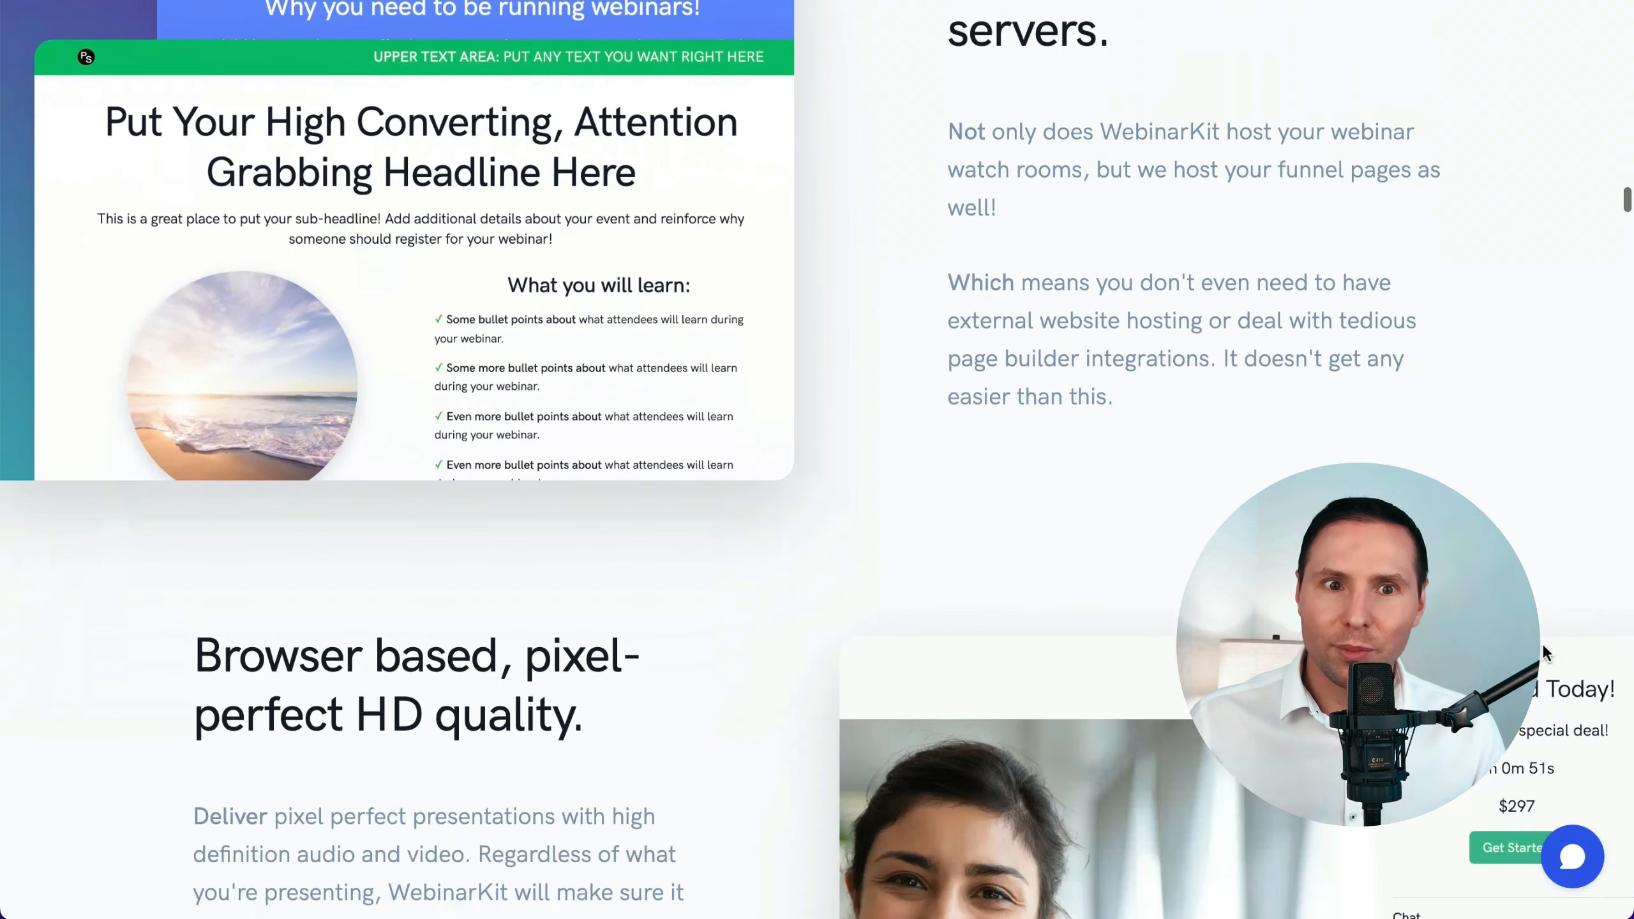
pyautogui.scroll(-3, 1545, 640)
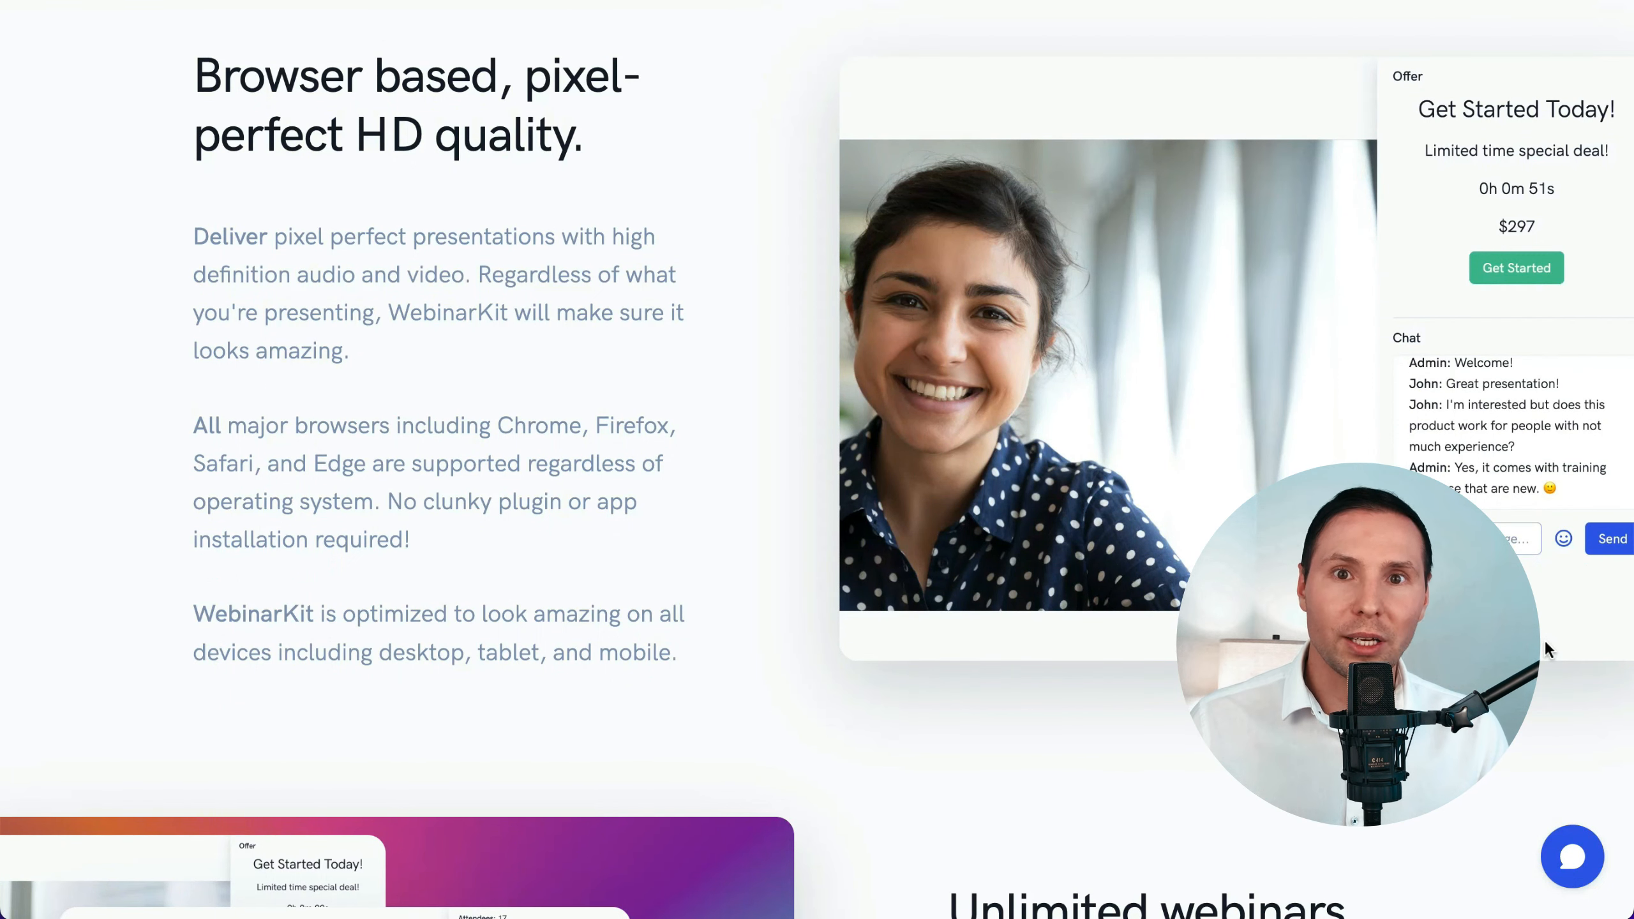
pyautogui.scroll(-5, 1545, 639)
pyautogui.scroll(-5, 1546, 641)
pyautogui.scroll(-3, 1547, 641)
pyautogui.scroll(-1, 1546, 641)
pyautogui.scroll(1, 1546, 641)
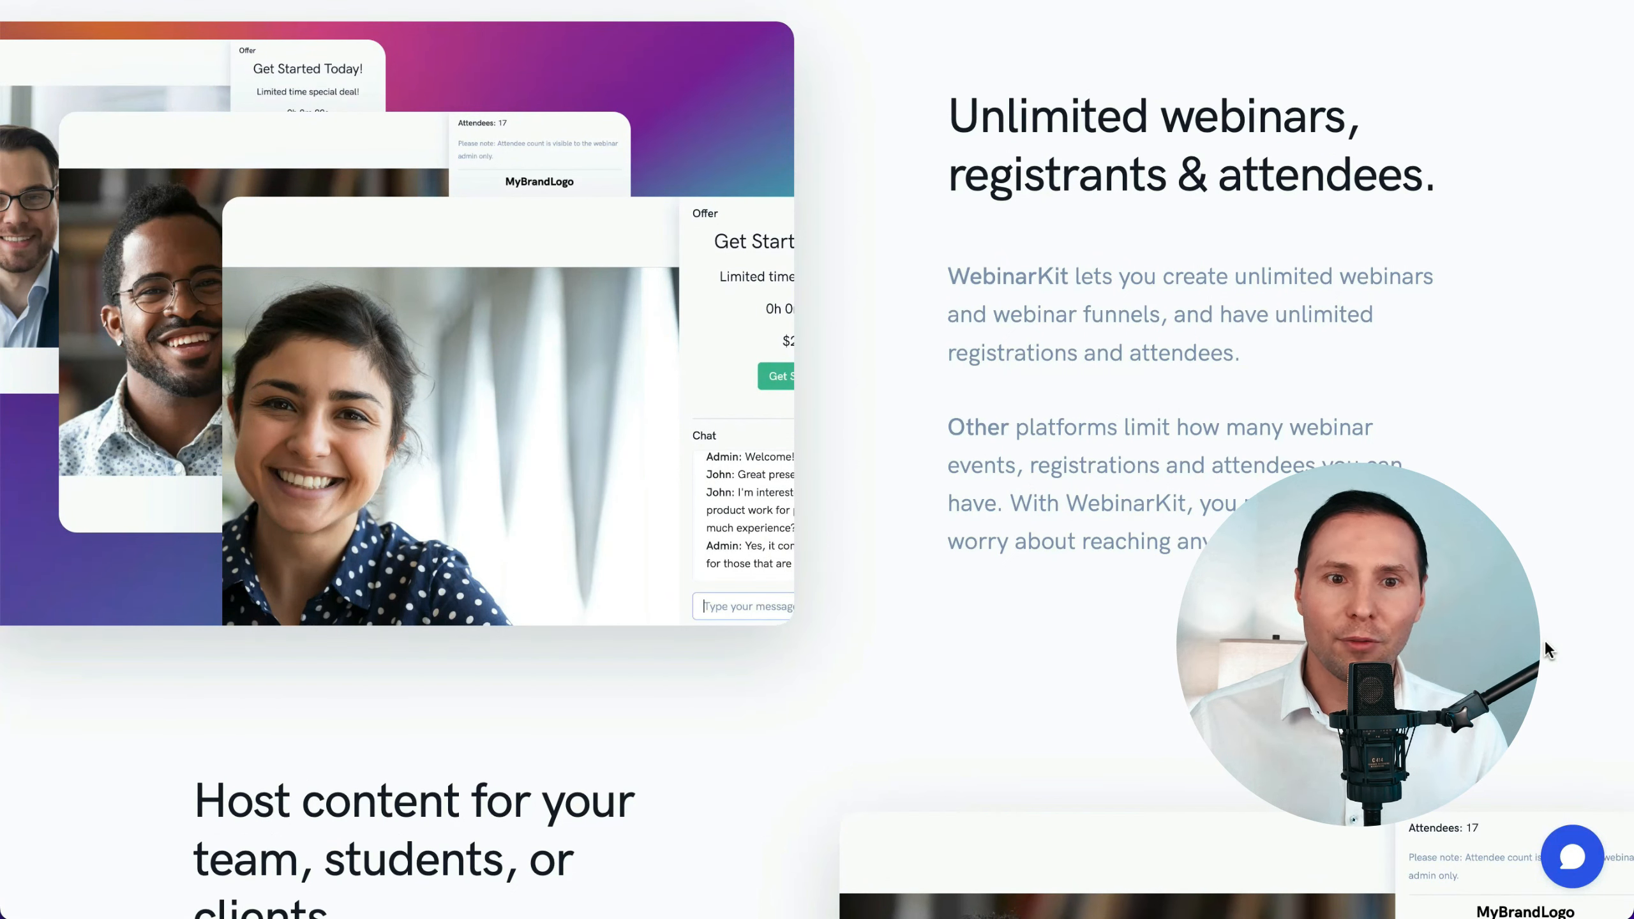
# - Review the feature sections on hosting team or client content, webinar offers, scheduling, live chat and analytics
pyautogui.scroll(-6, 1547, 644)
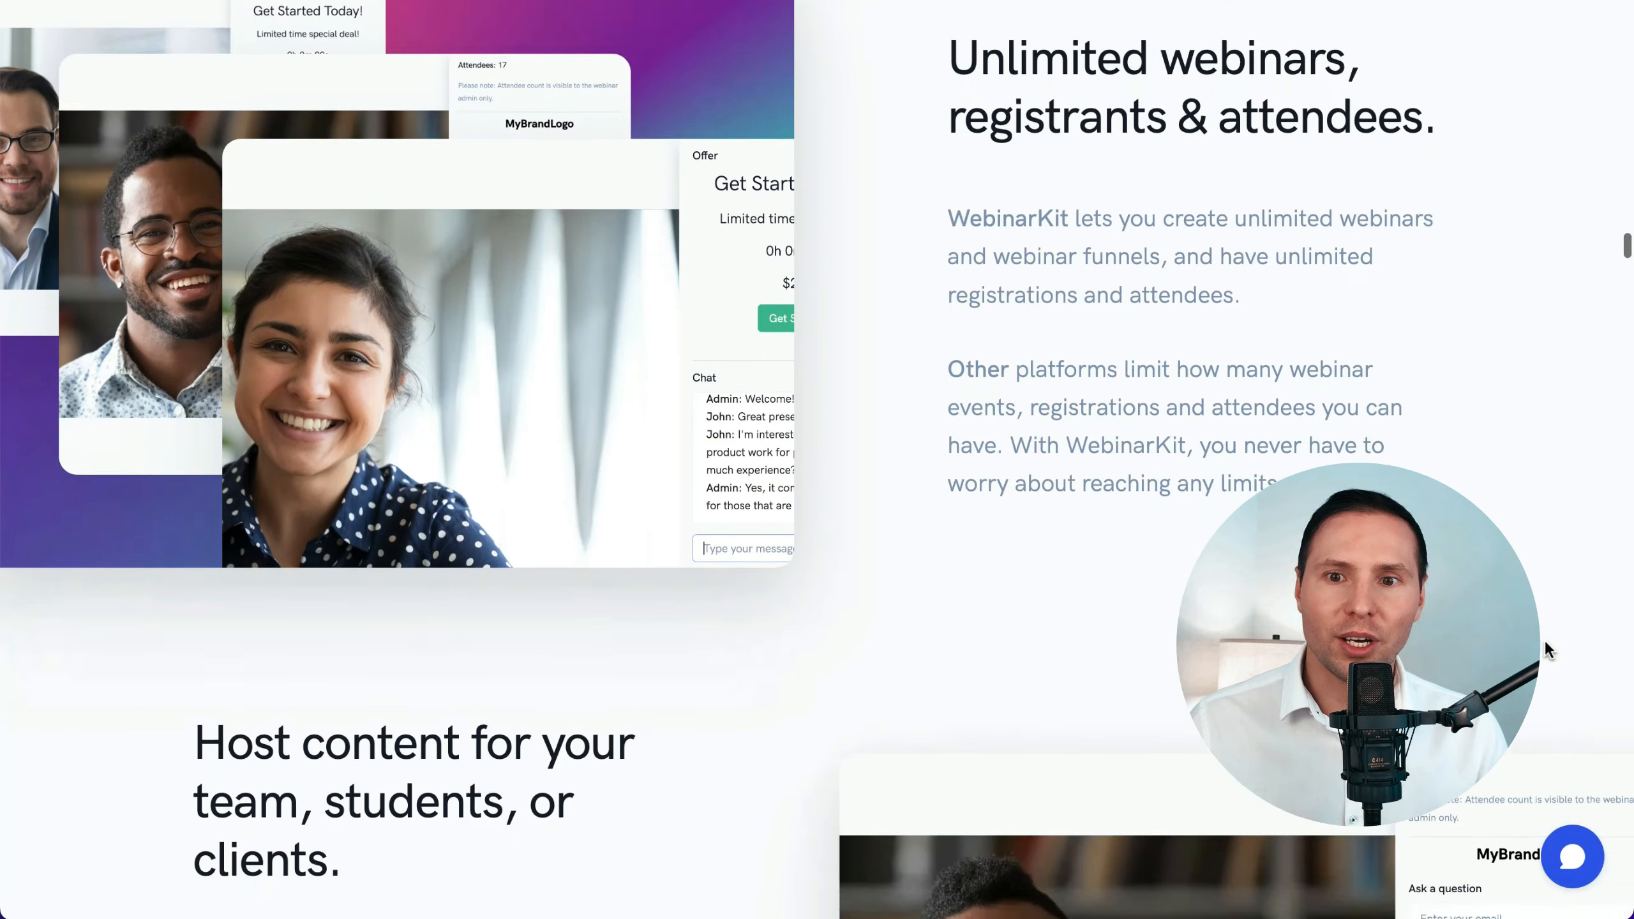
pyautogui.scroll(-15, 1545, 638)
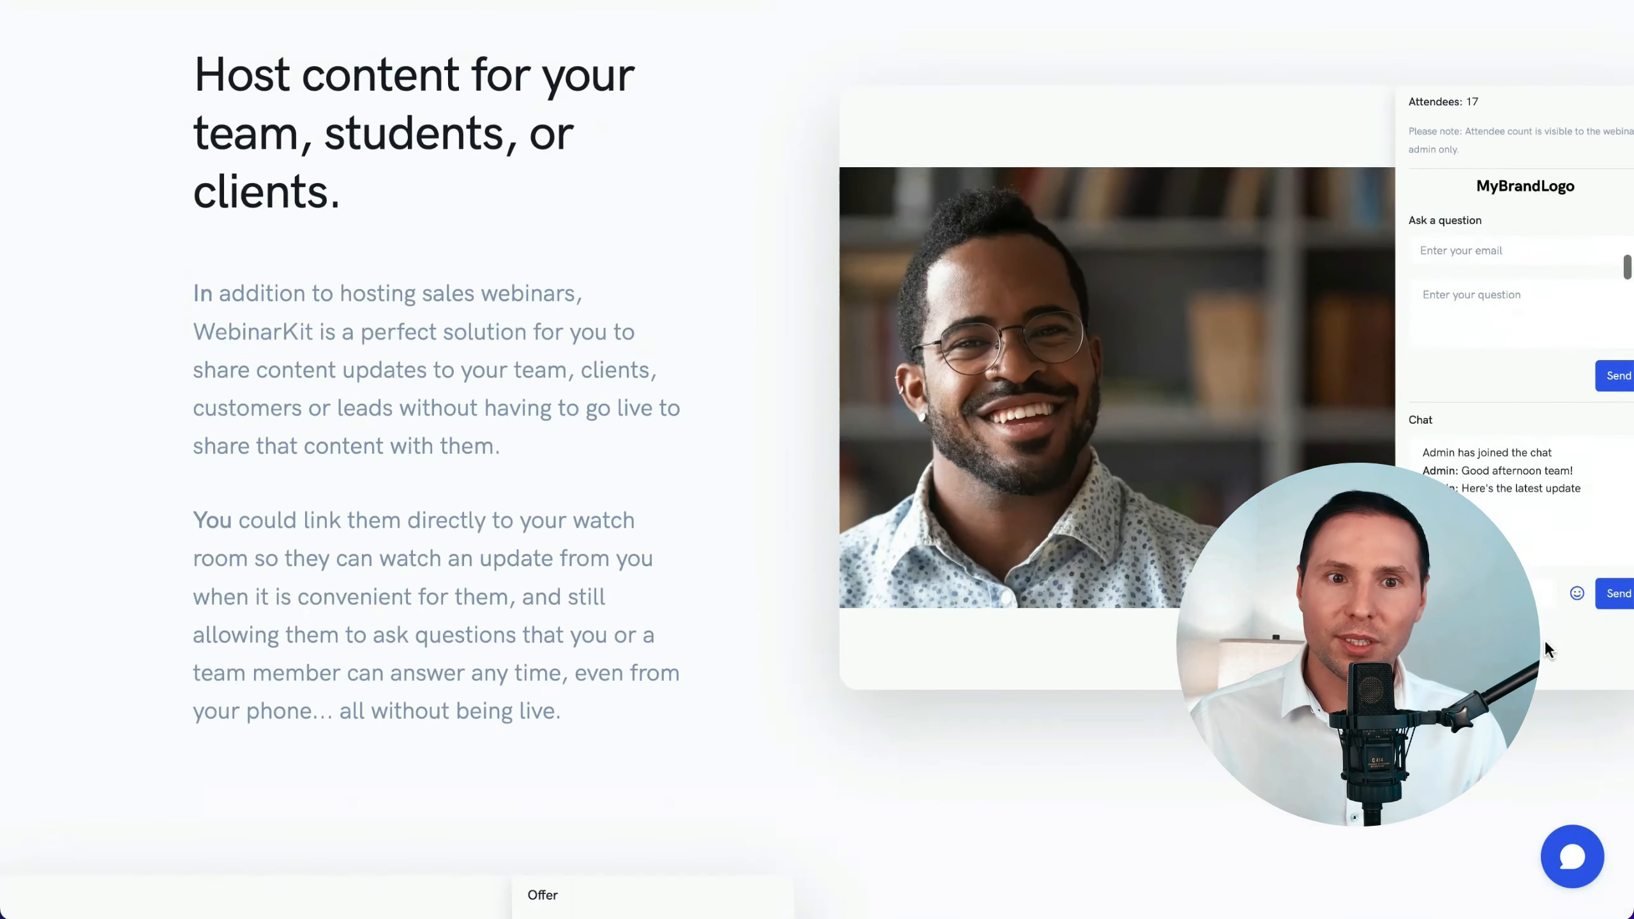
pyautogui.scroll(-2, 1545, 639)
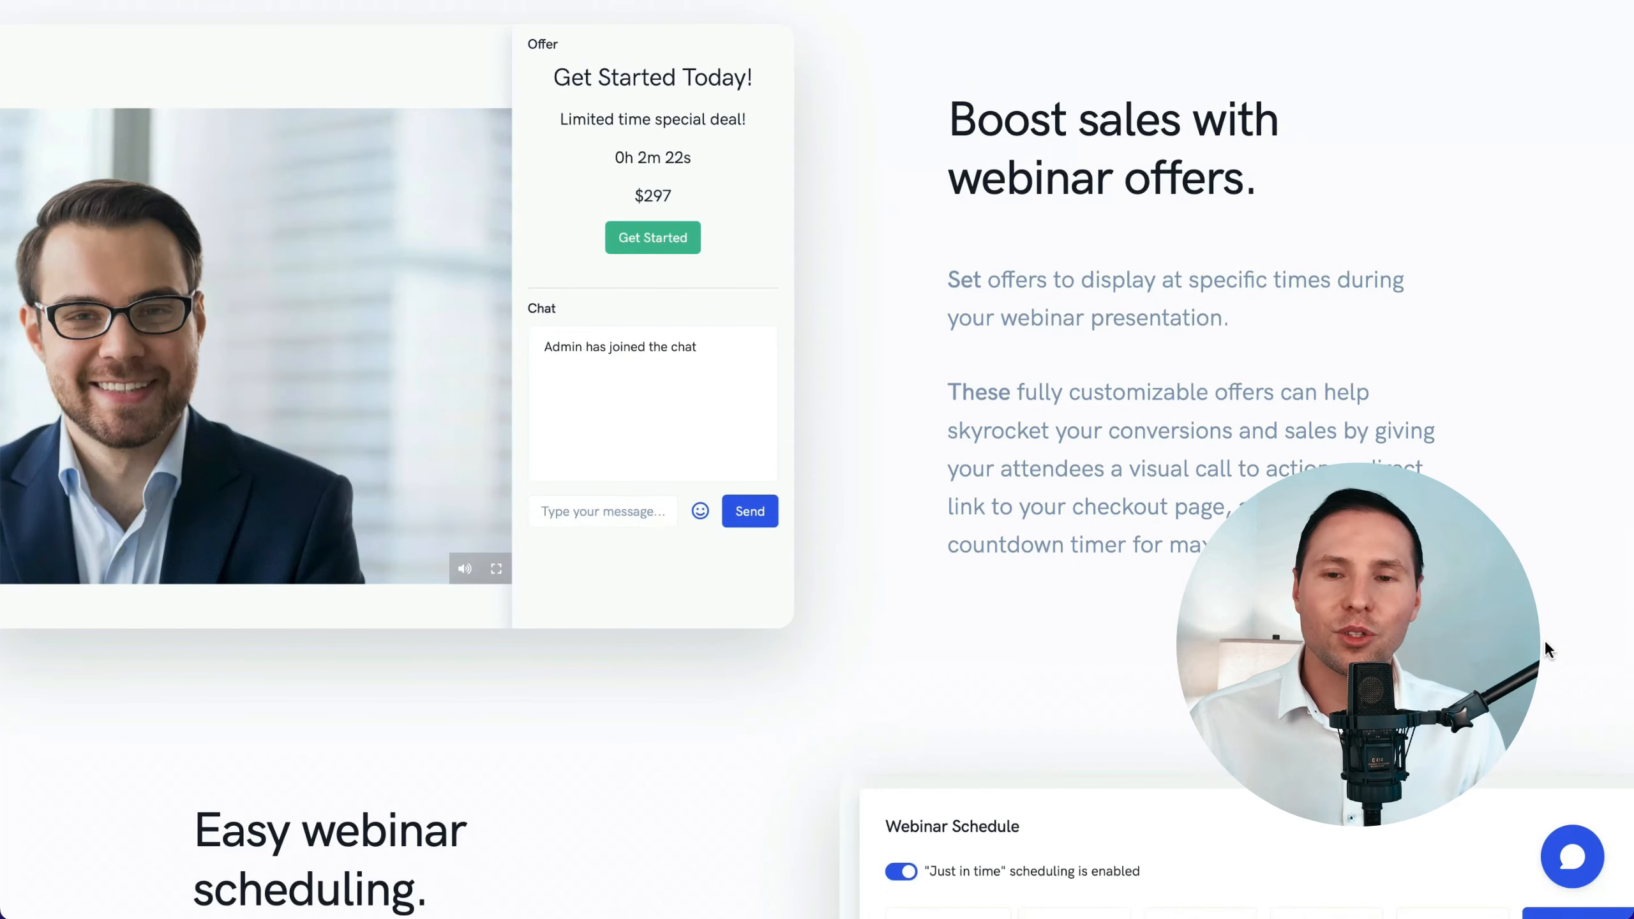
pyautogui.scroll(-8, 1544, 639)
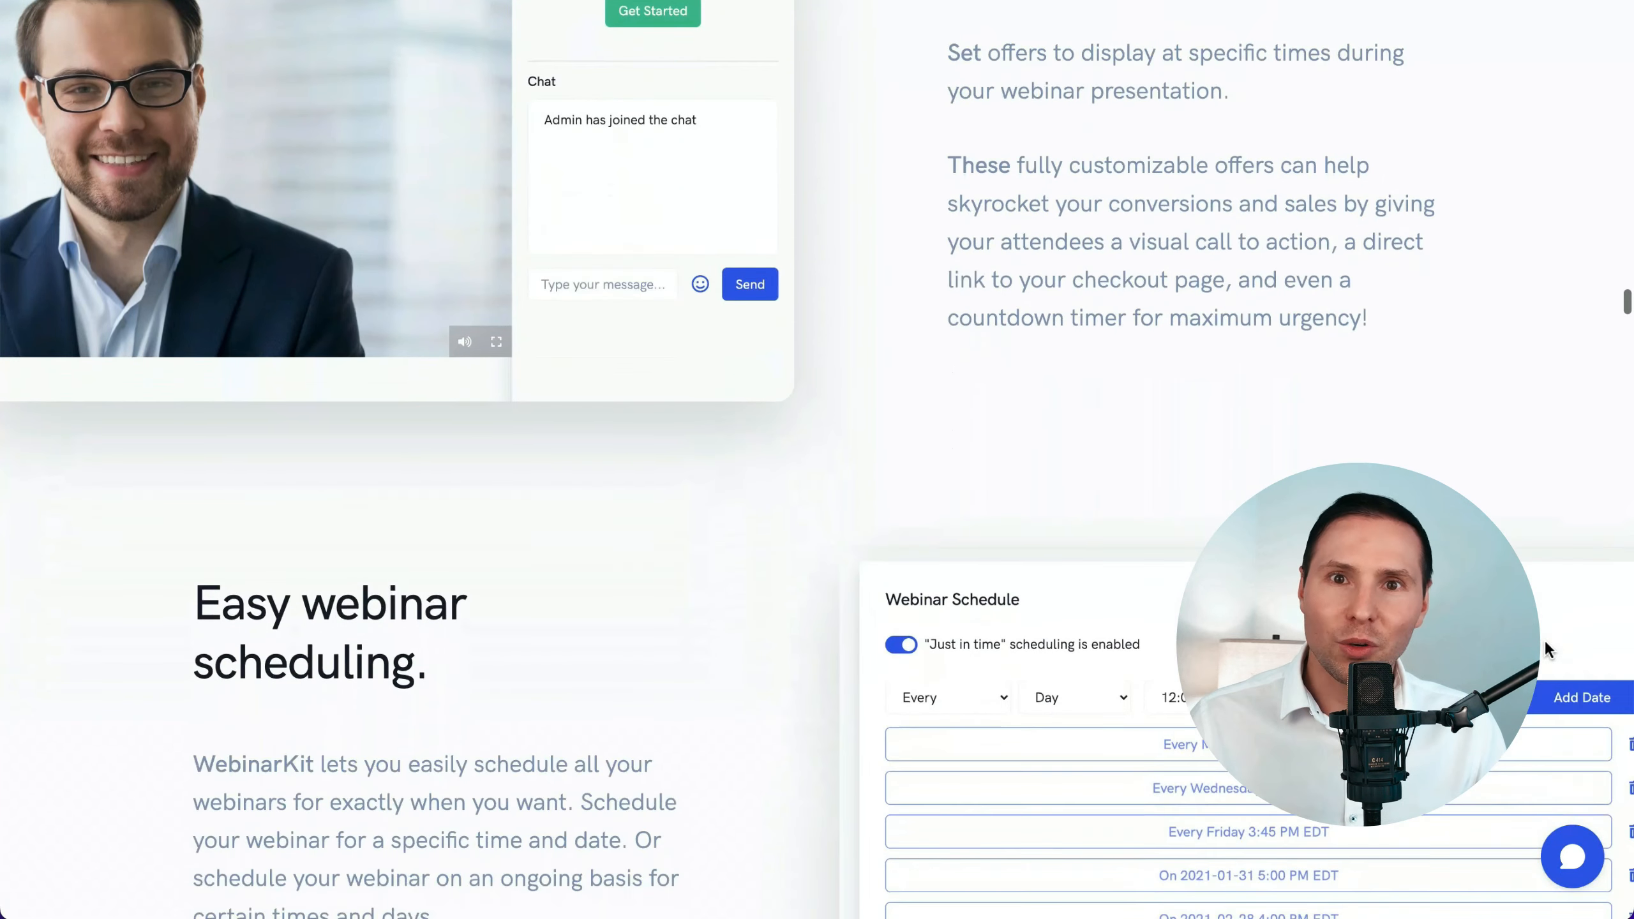
pyautogui.scroll(-3, 1545, 639)
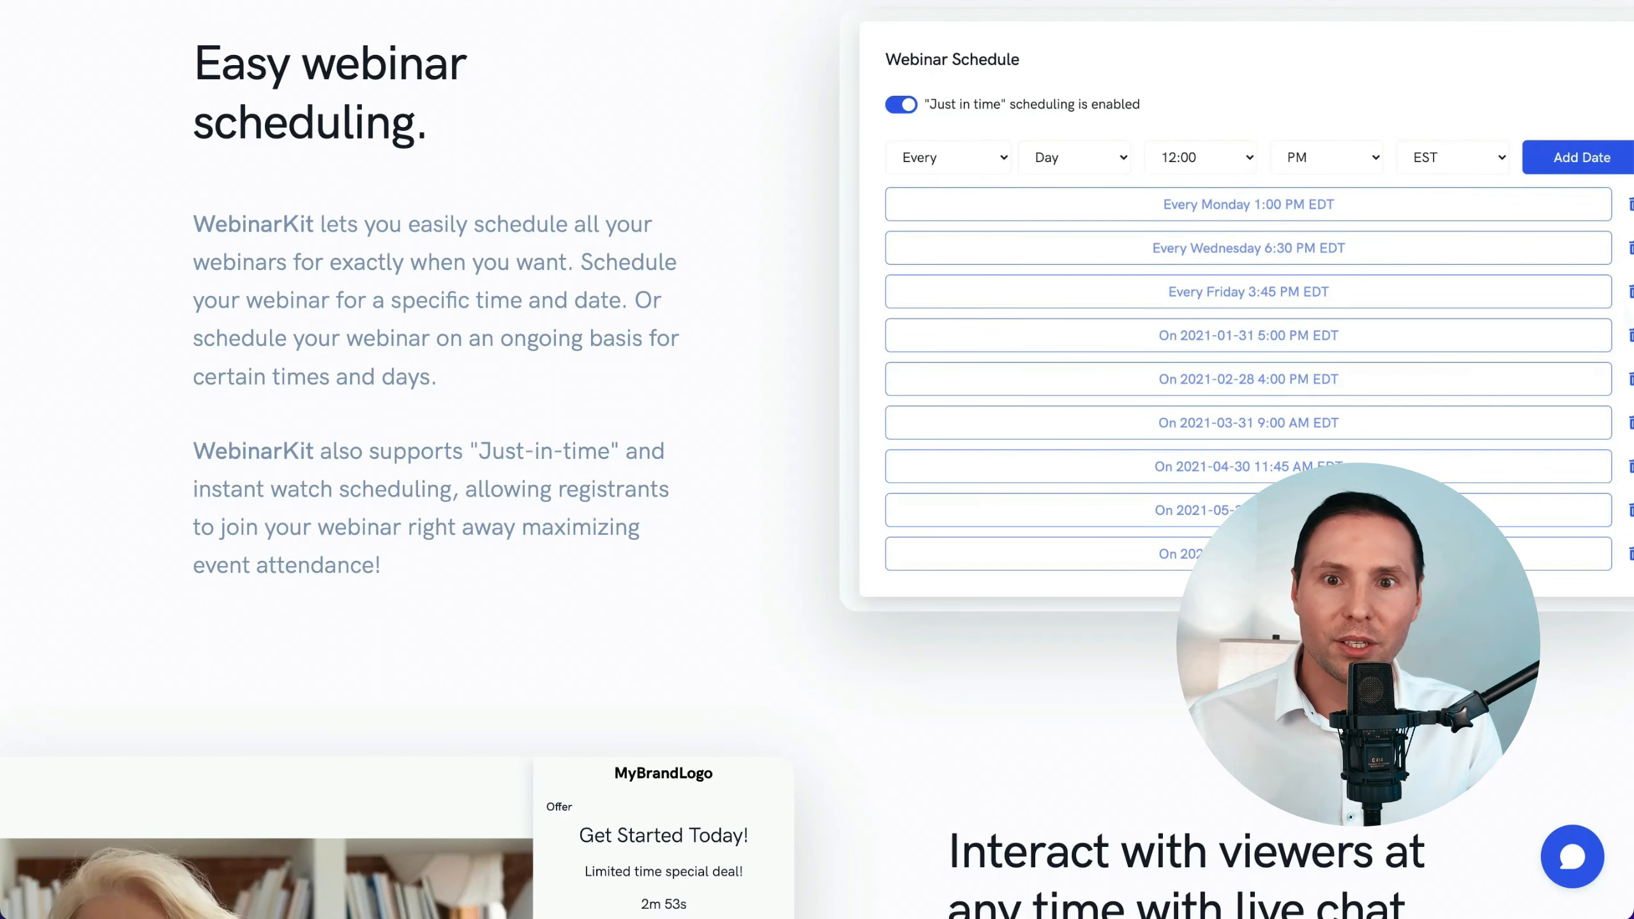
pyautogui.scroll(-5, 818, 460)
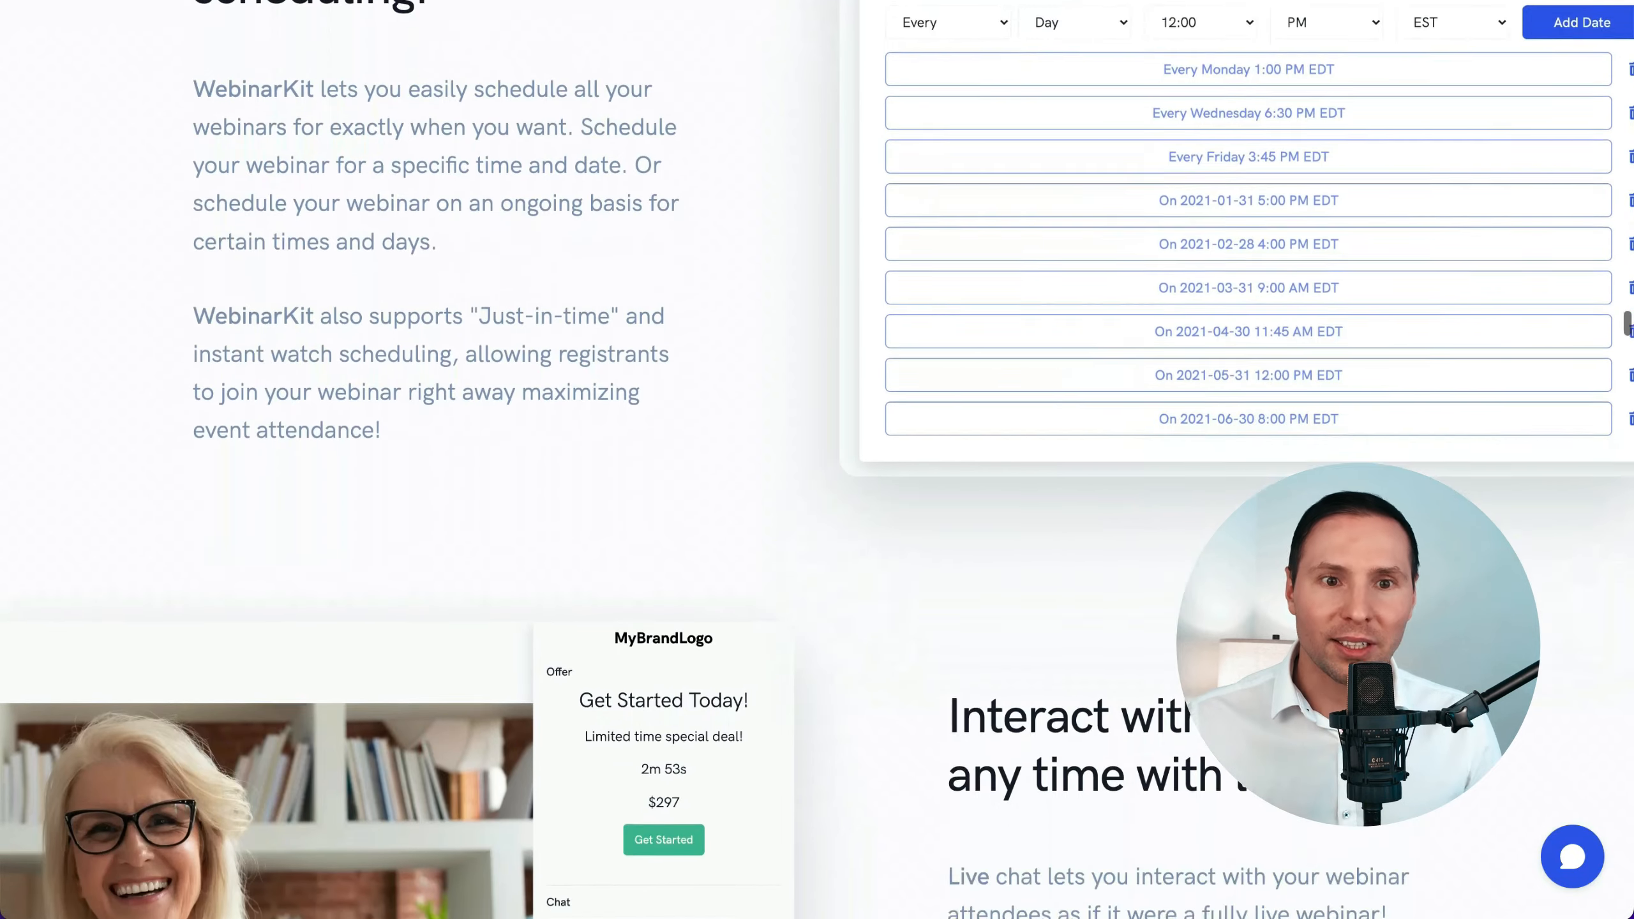
pyautogui.scroll(-7, 817, 460)
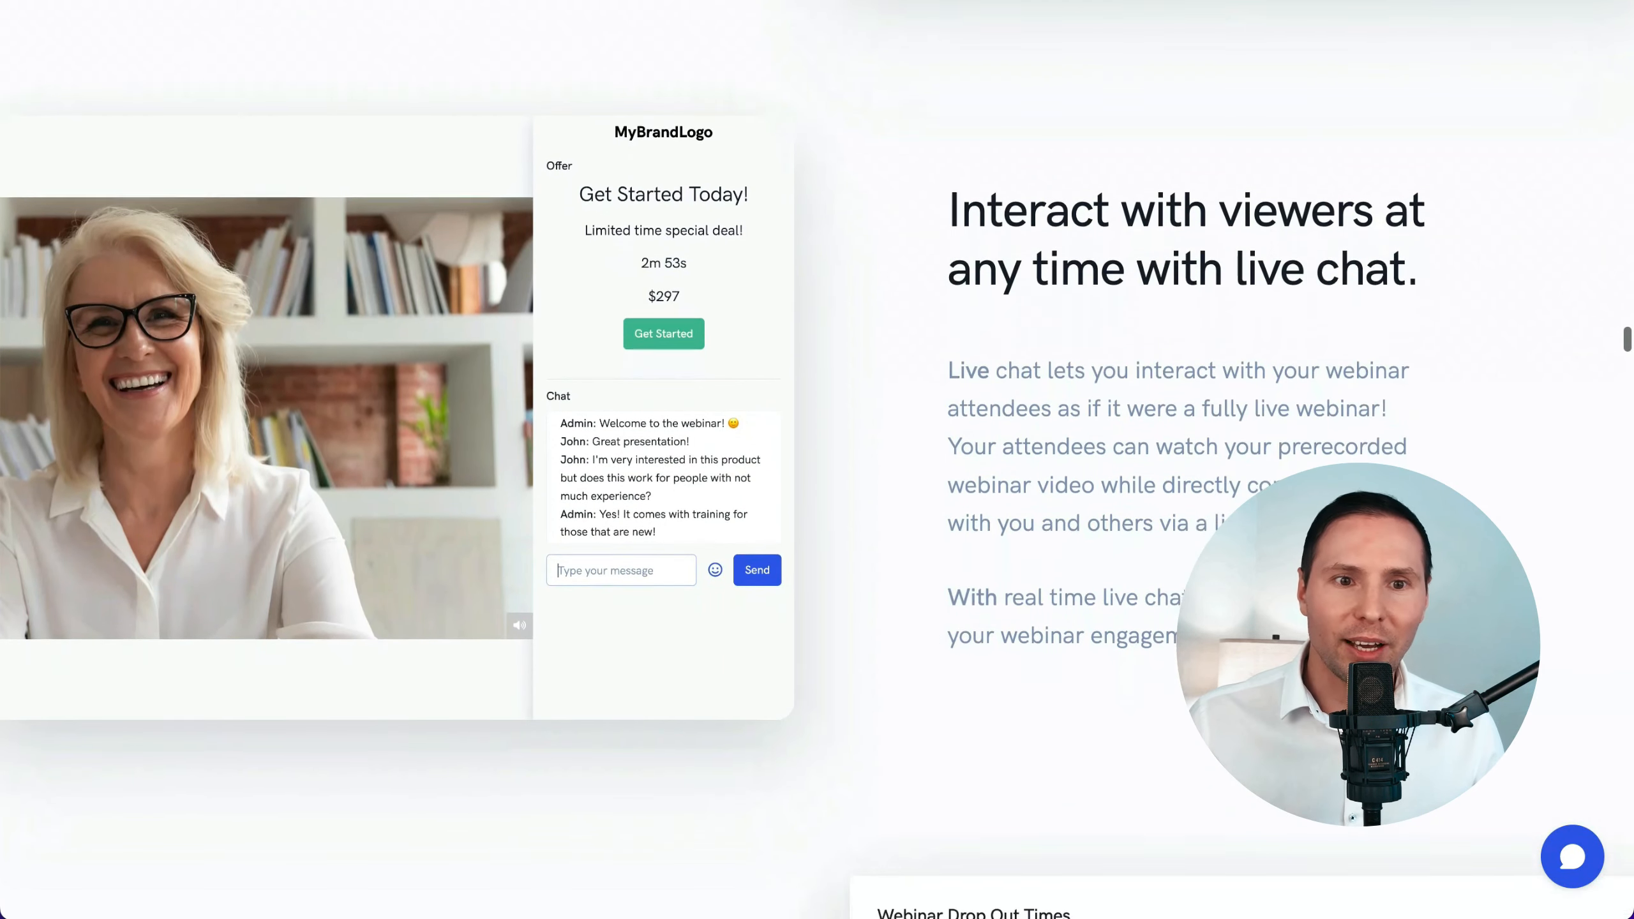
pyautogui.scroll(-7, 817, 460)
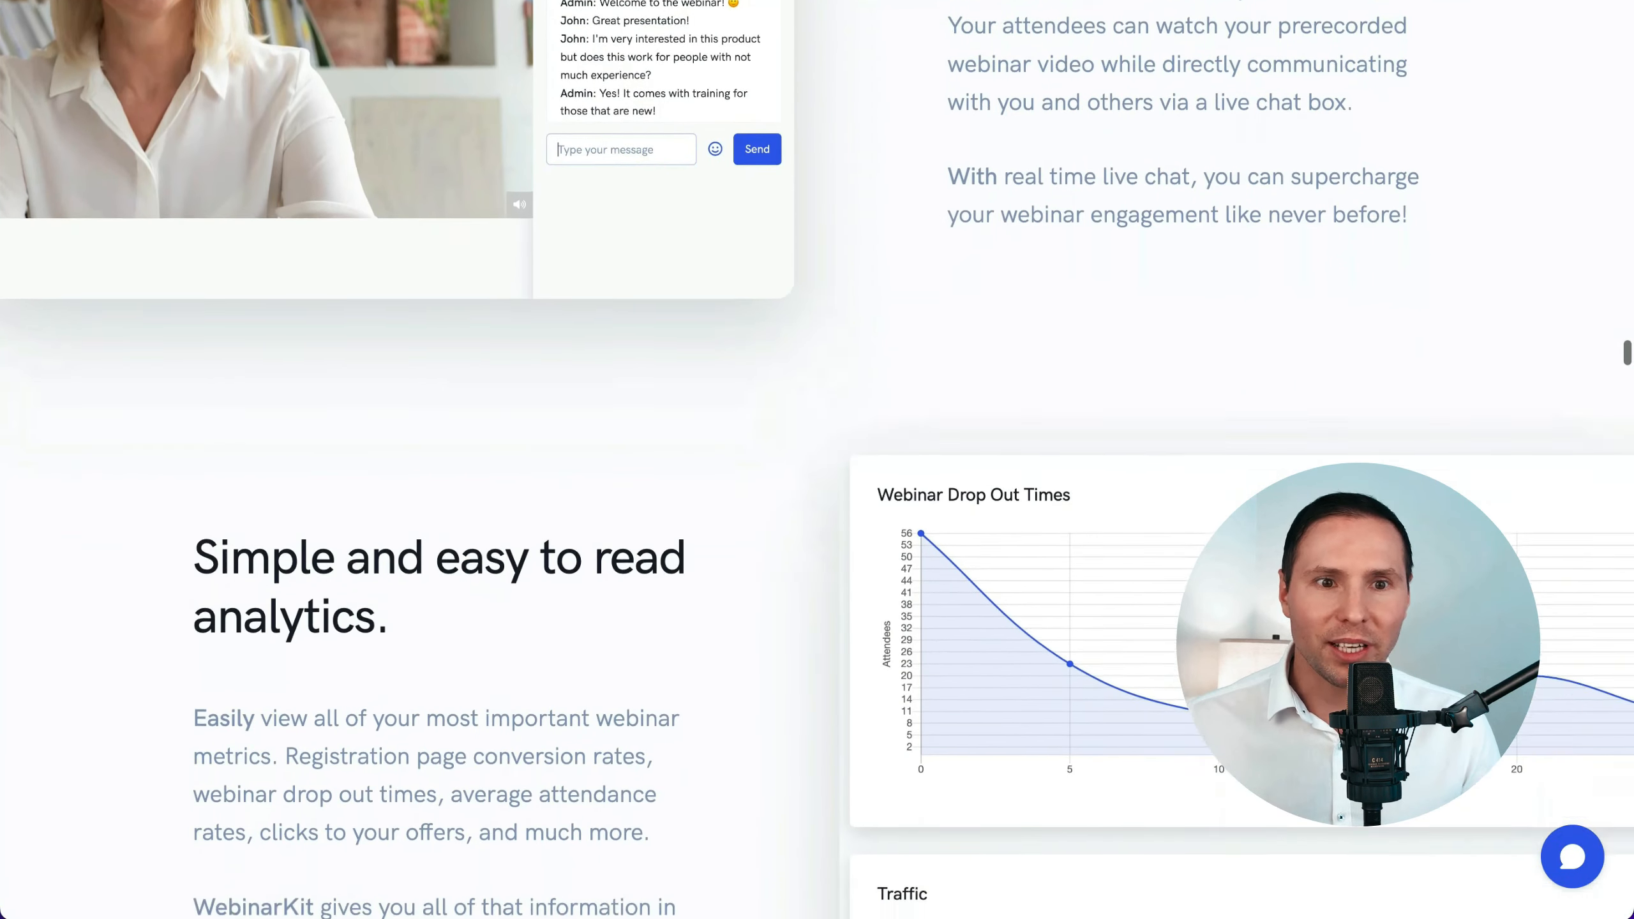
pyautogui.scroll(-4, 817, 460)
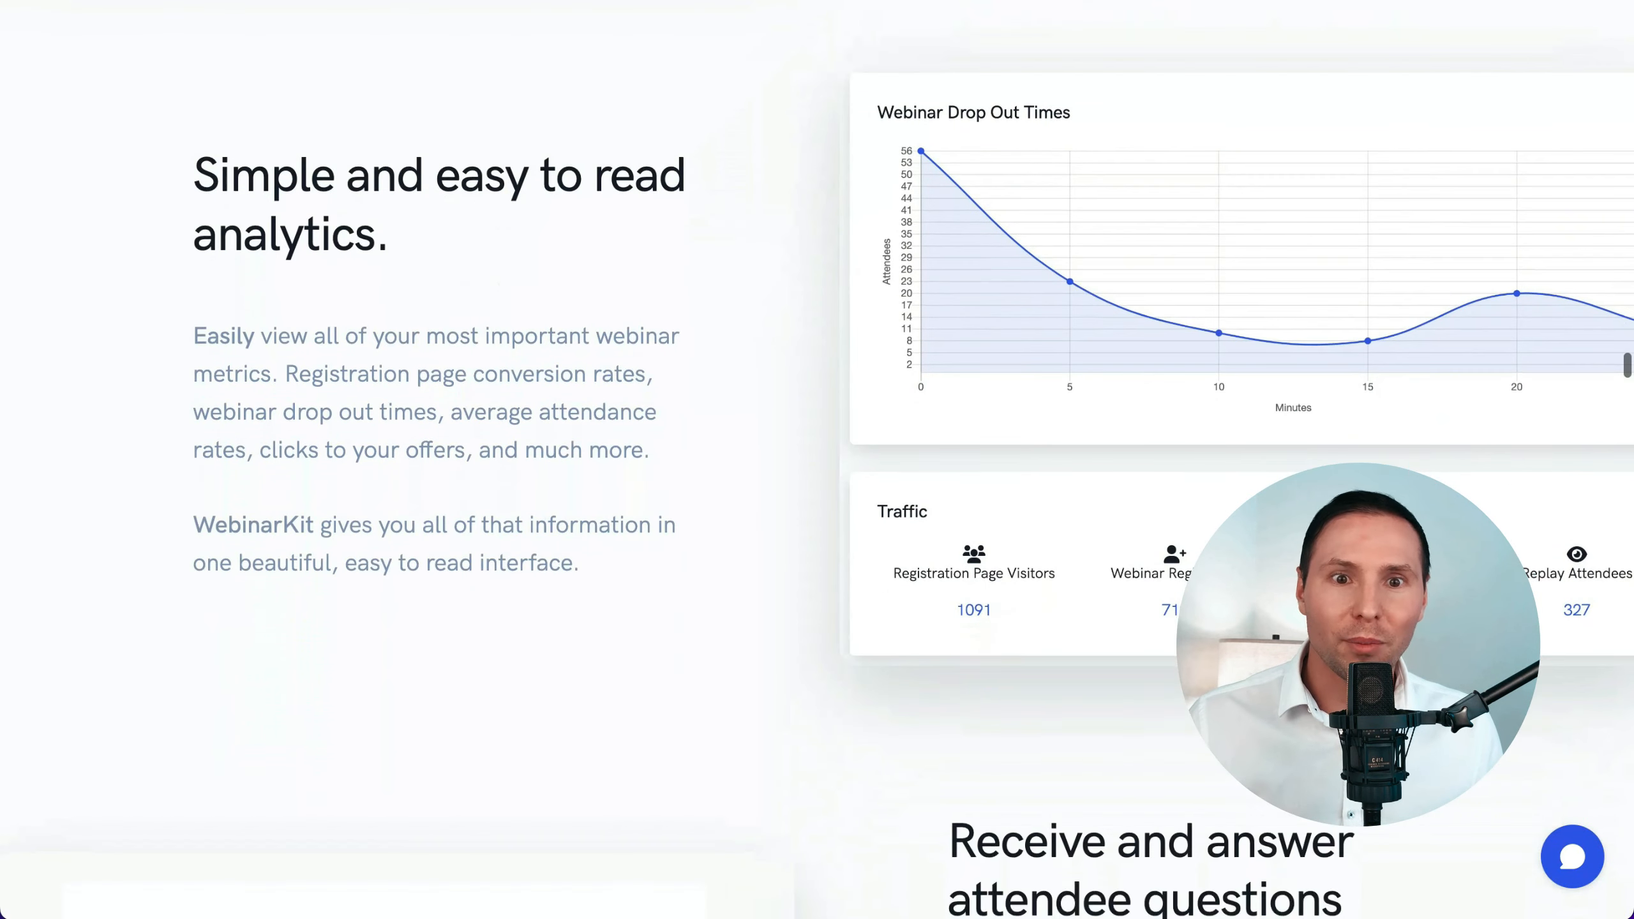
# - Examine the sections on attendee questions, email and text message notifications, and CRM and email platform integrations
pyautogui.scroll(-1, 817, 460)
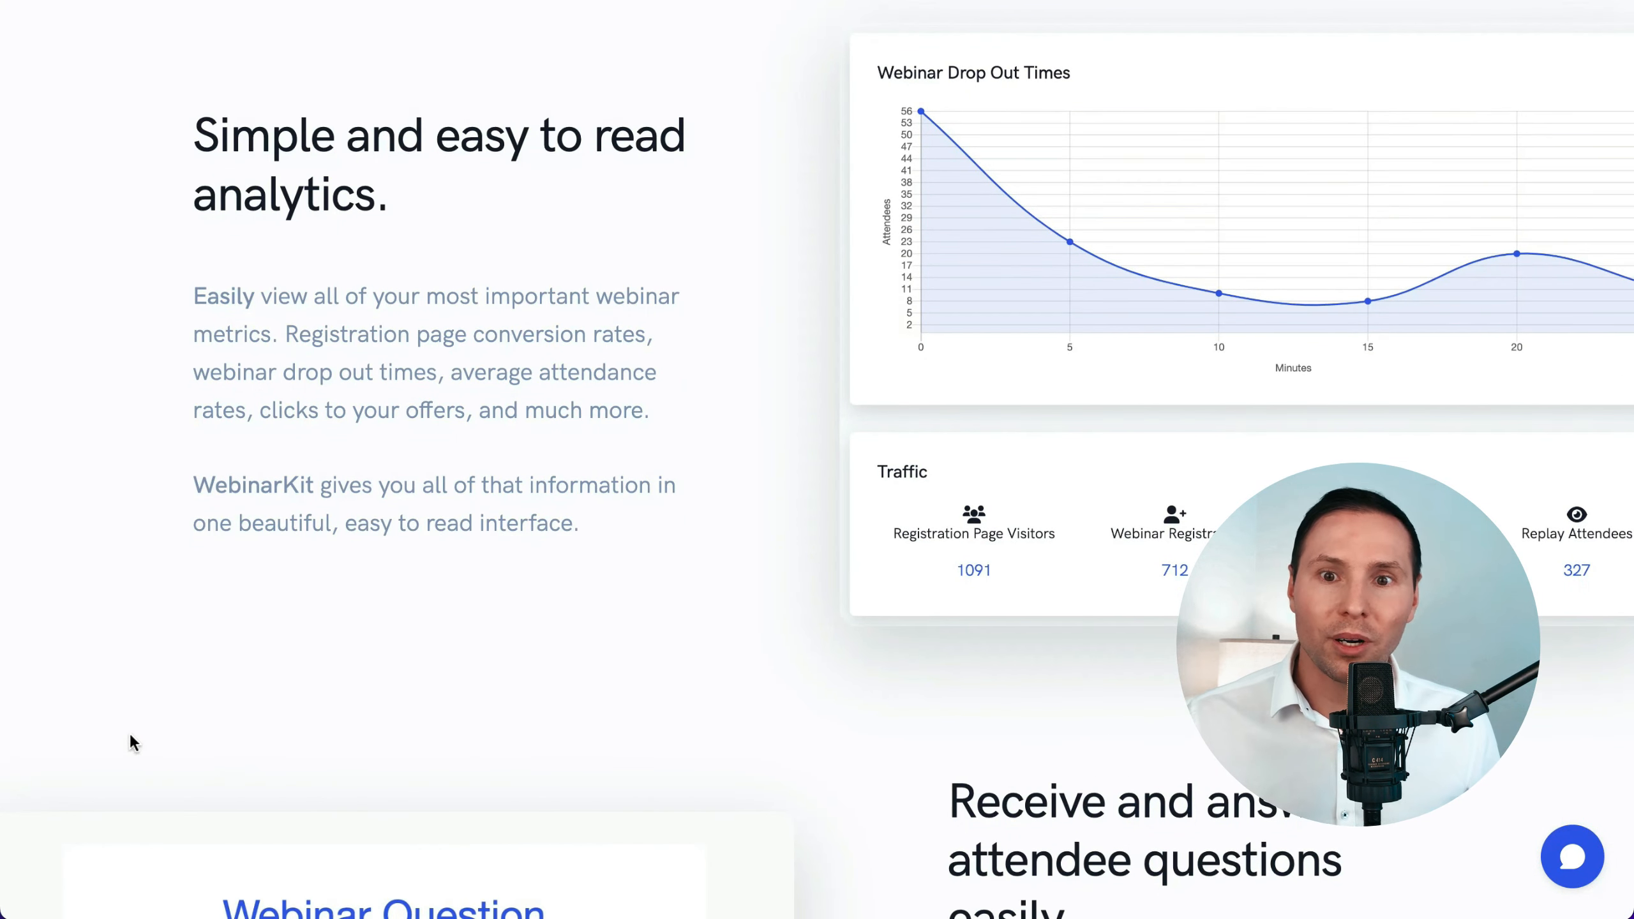
pyautogui.scroll(-2, 130, 736)
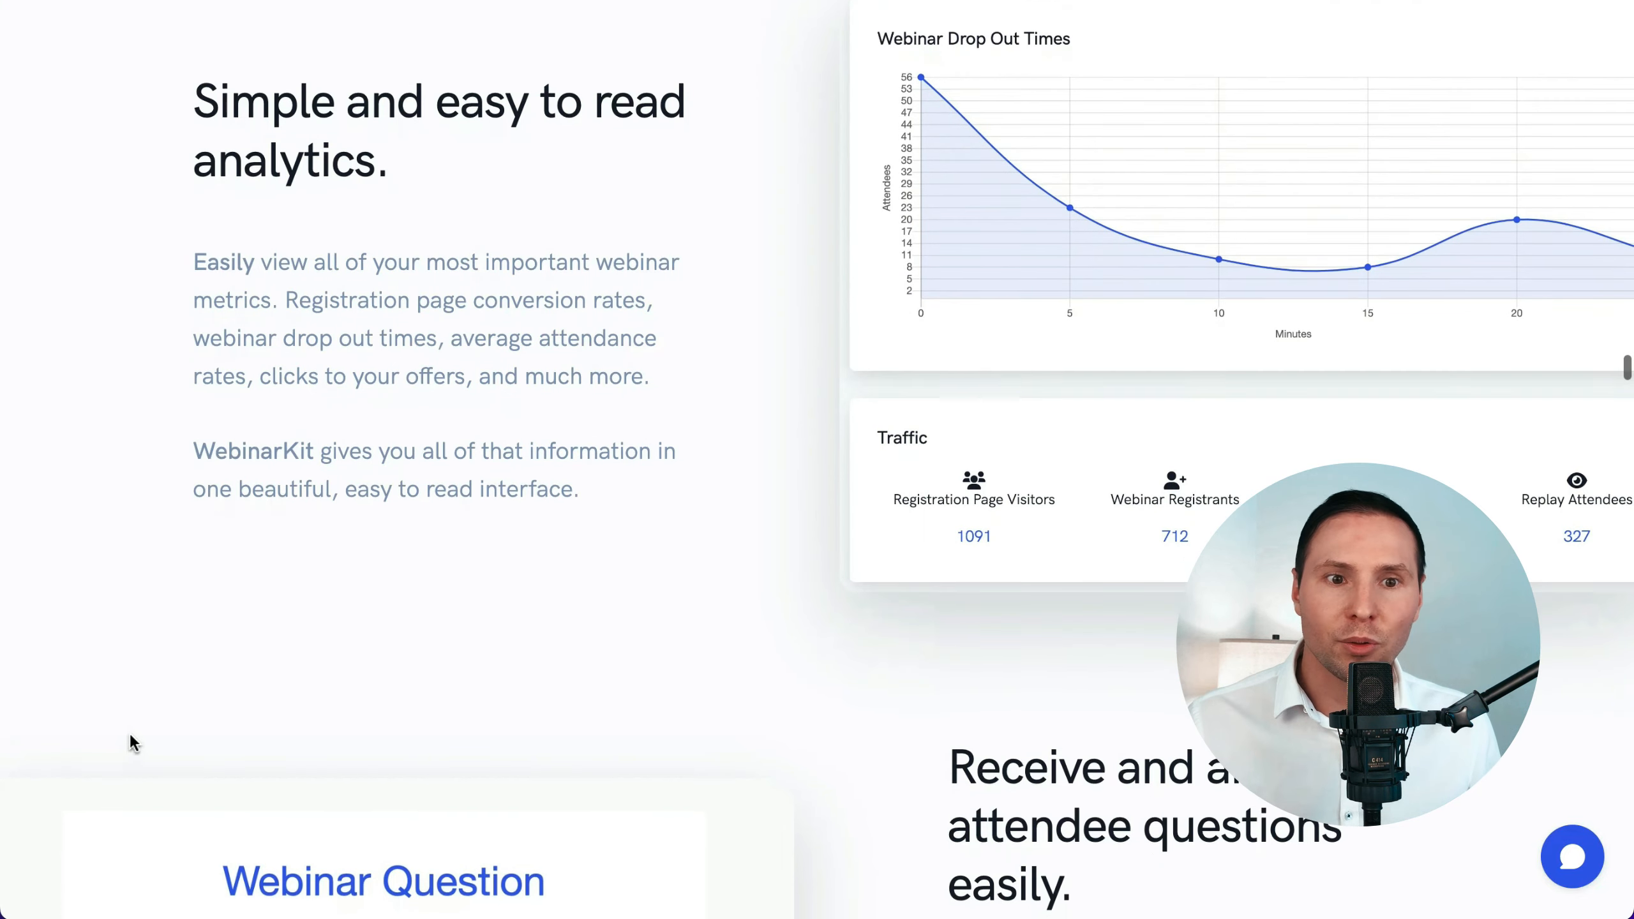
pyautogui.scroll(-6, 130, 734)
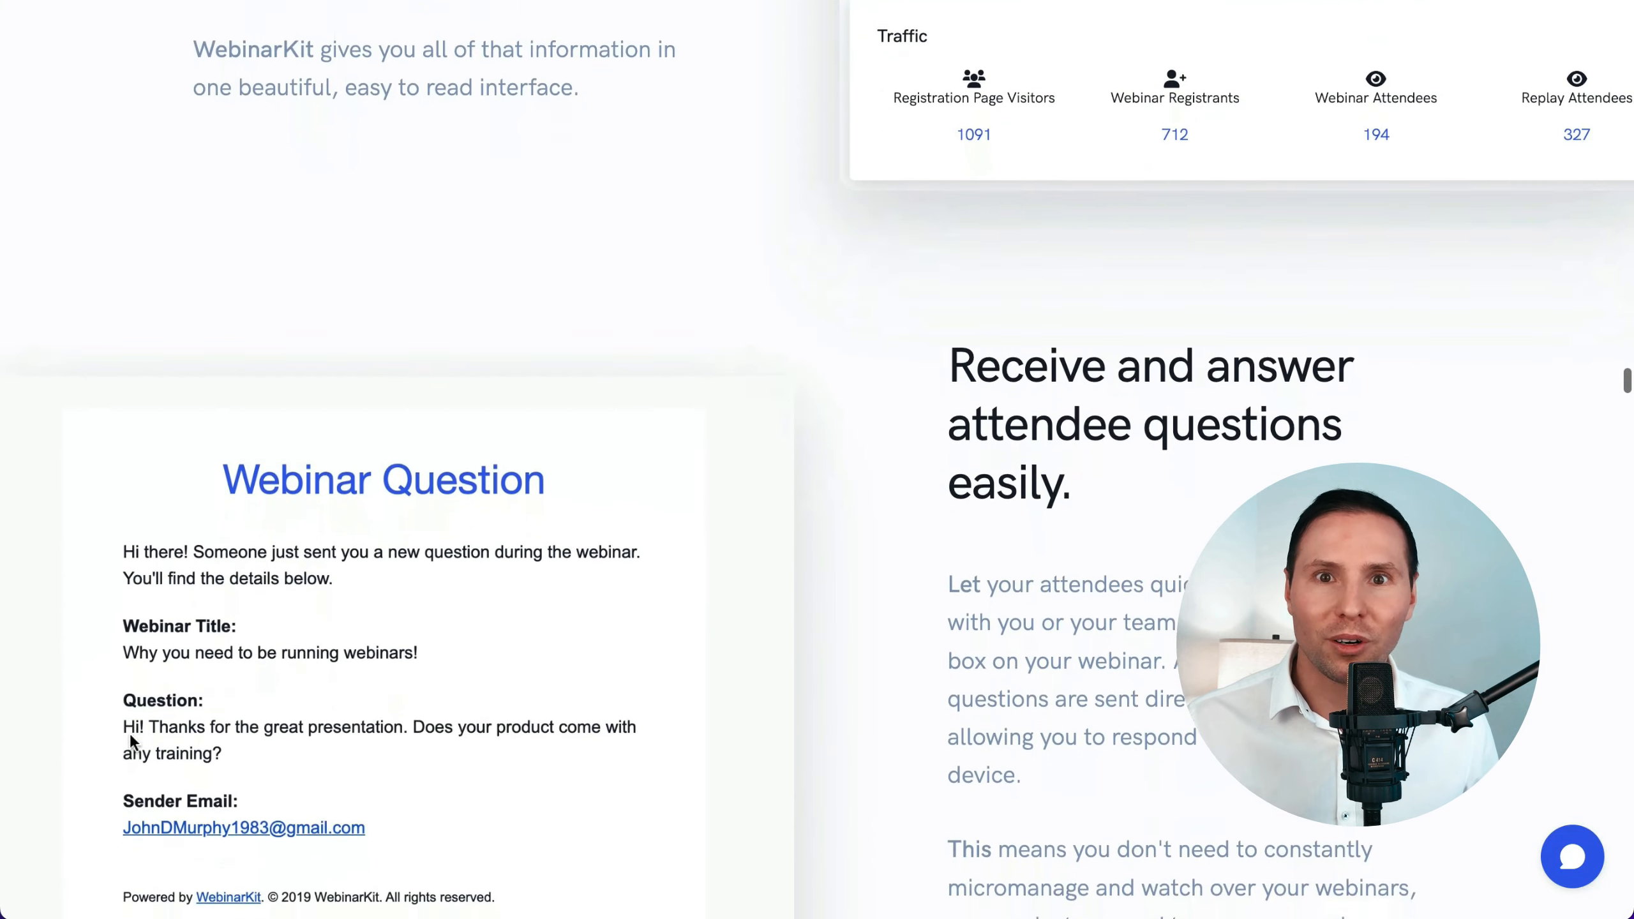
pyautogui.scroll(-4, 130, 734)
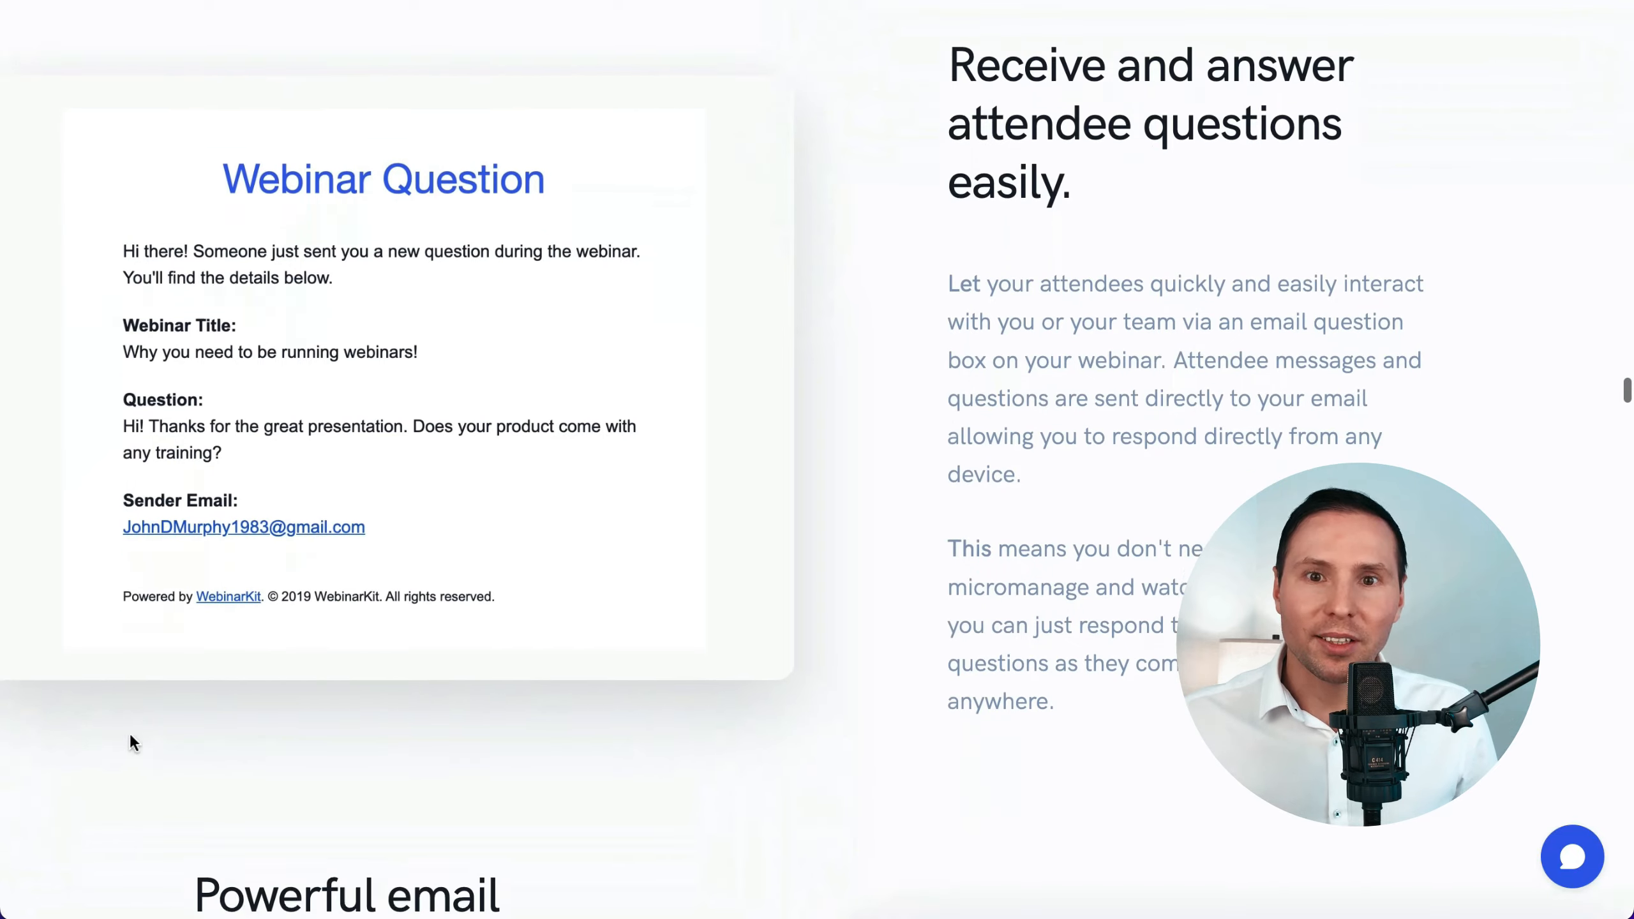
pyautogui.scroll(-12, 131, 736)
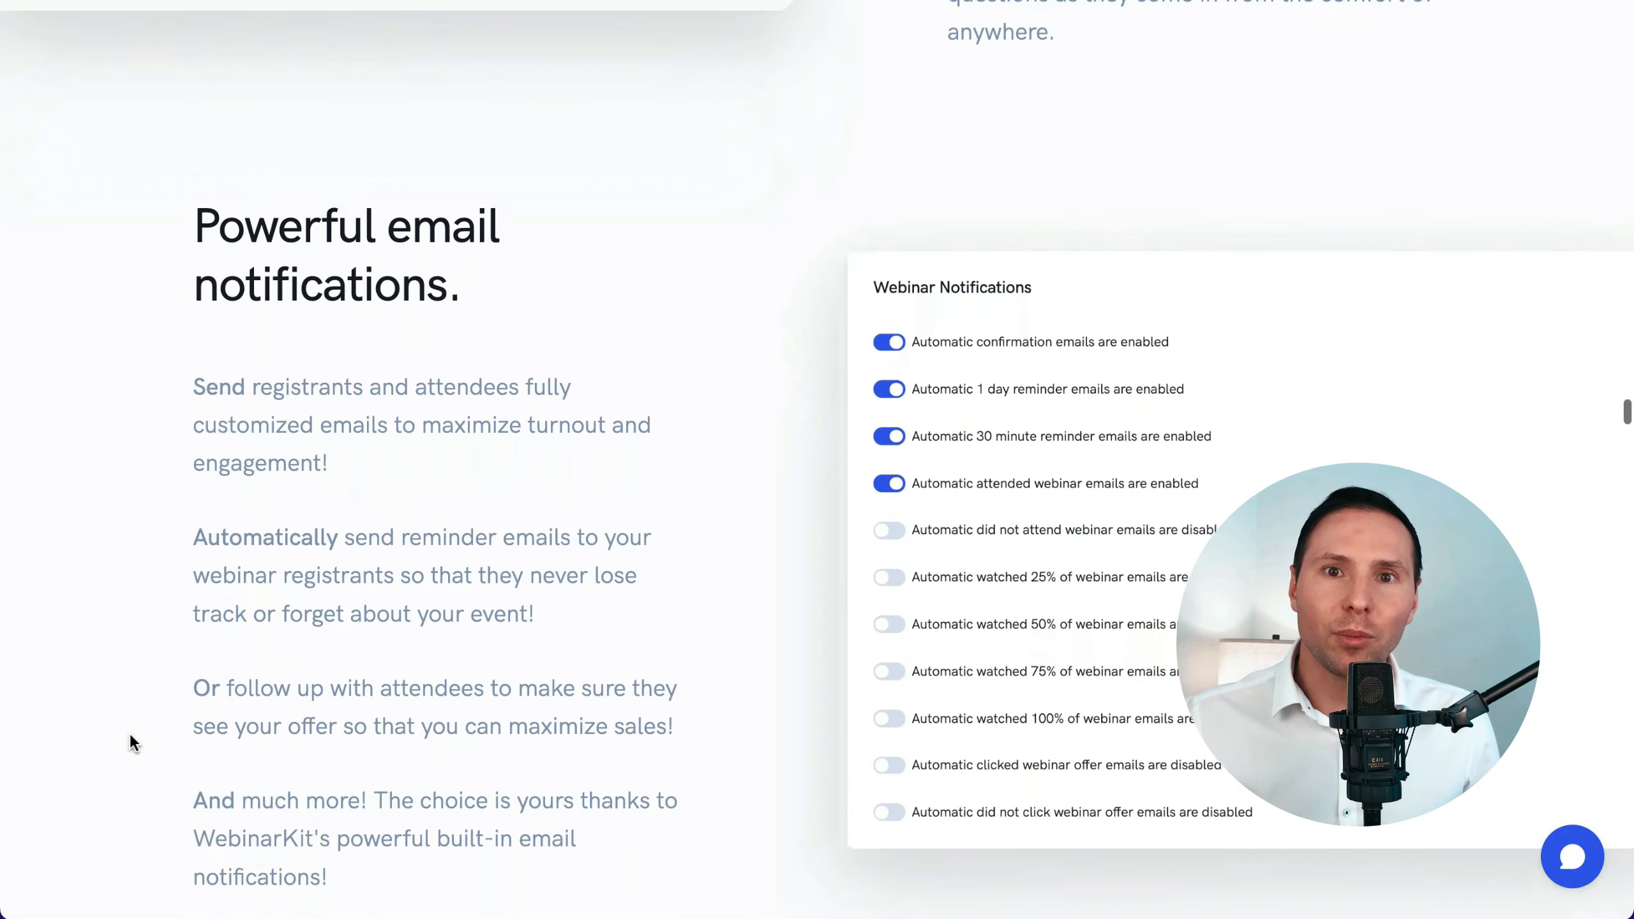
pyautogui.scroll(-6, 130, 736)
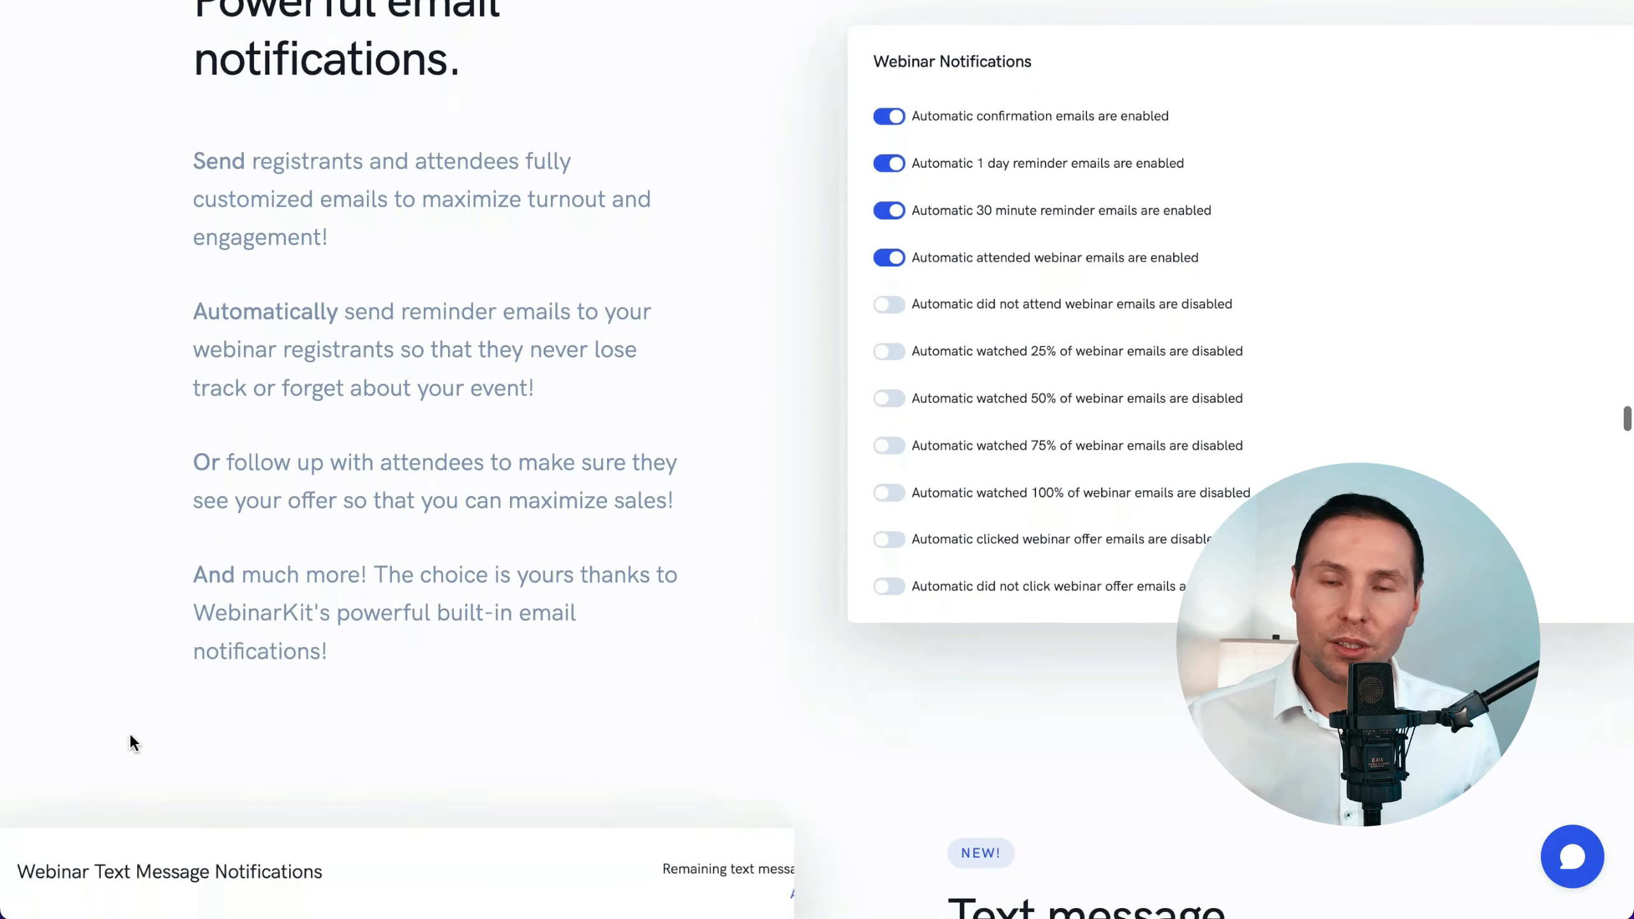
pyautogui.scroll(-6, 130, 739)
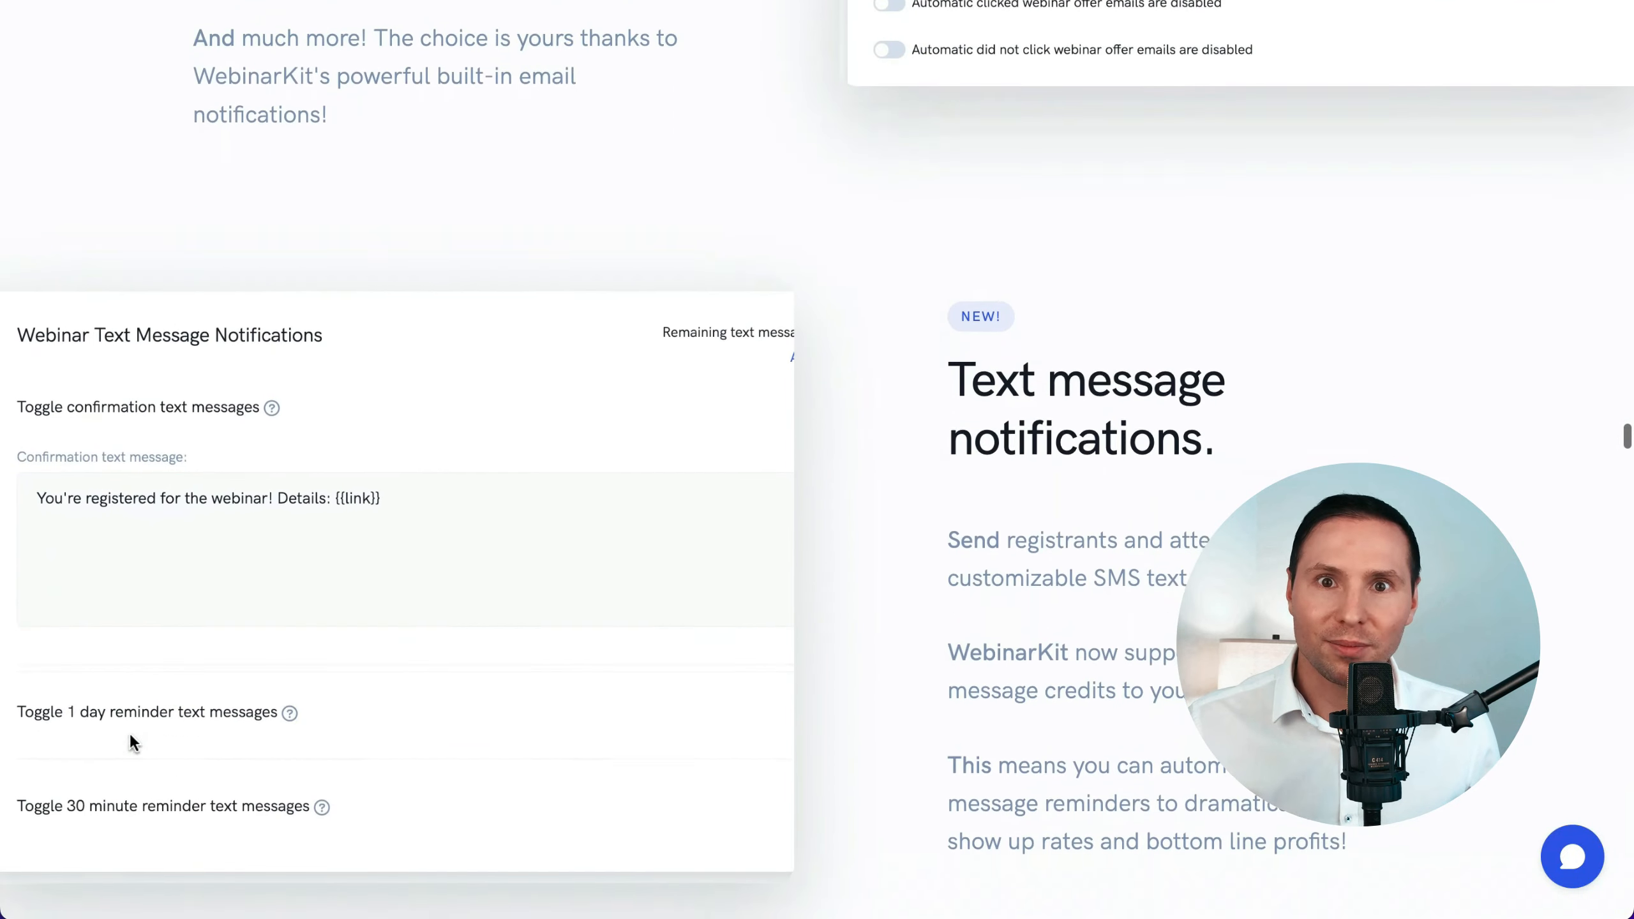
pyautogui.scroll(-11, 132, 742)
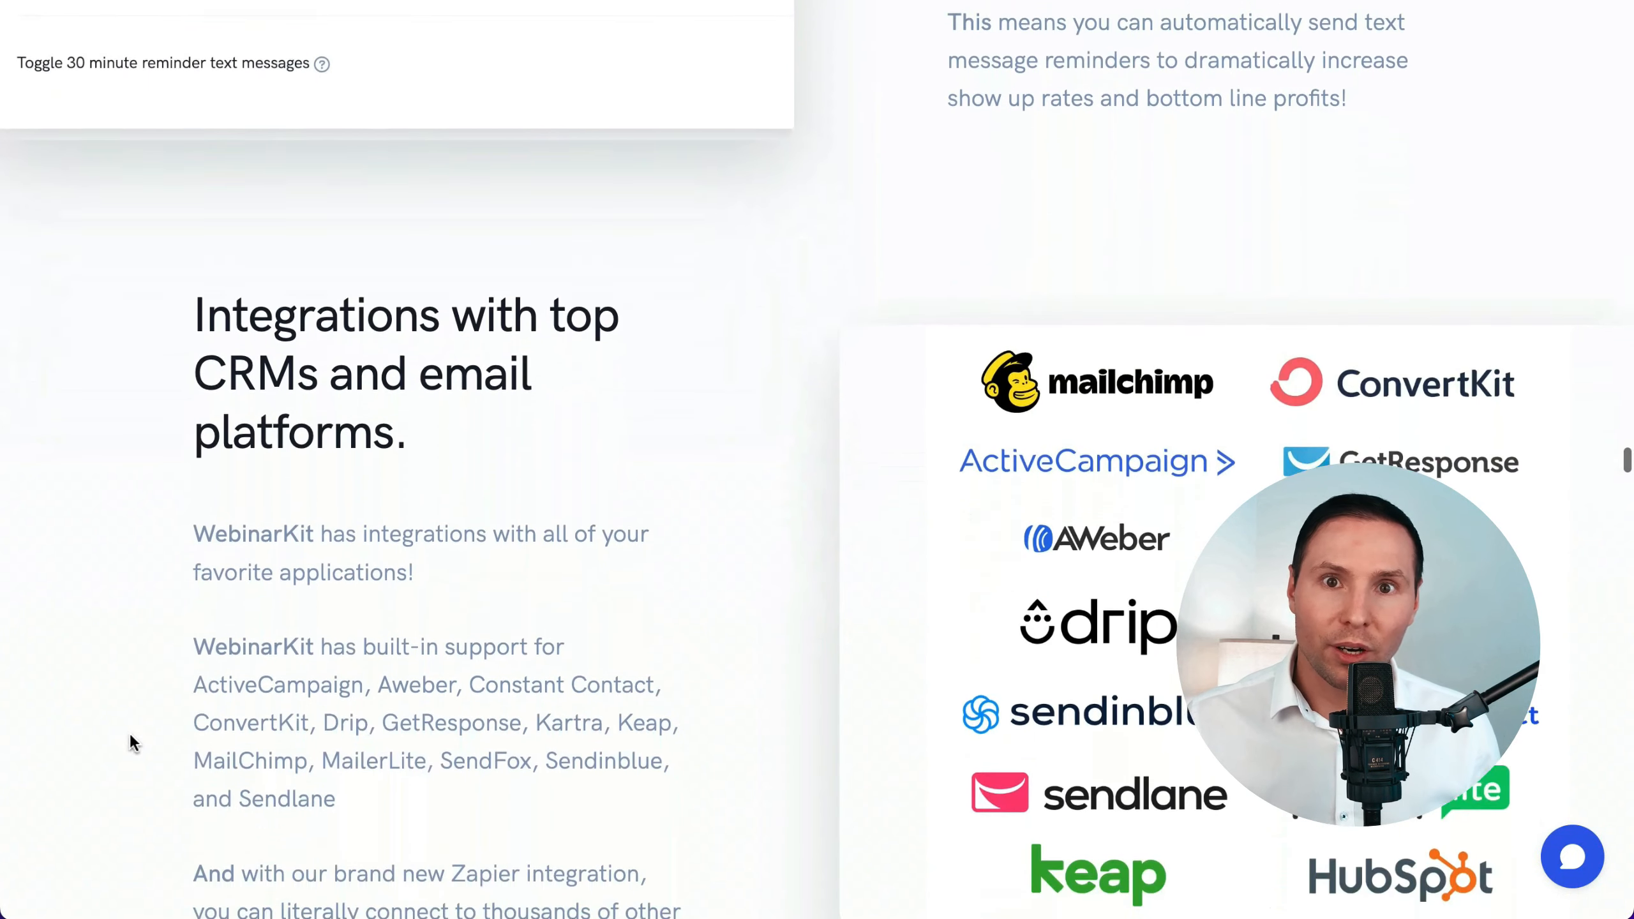
pyautogui.scroll(-4, 131, 742)
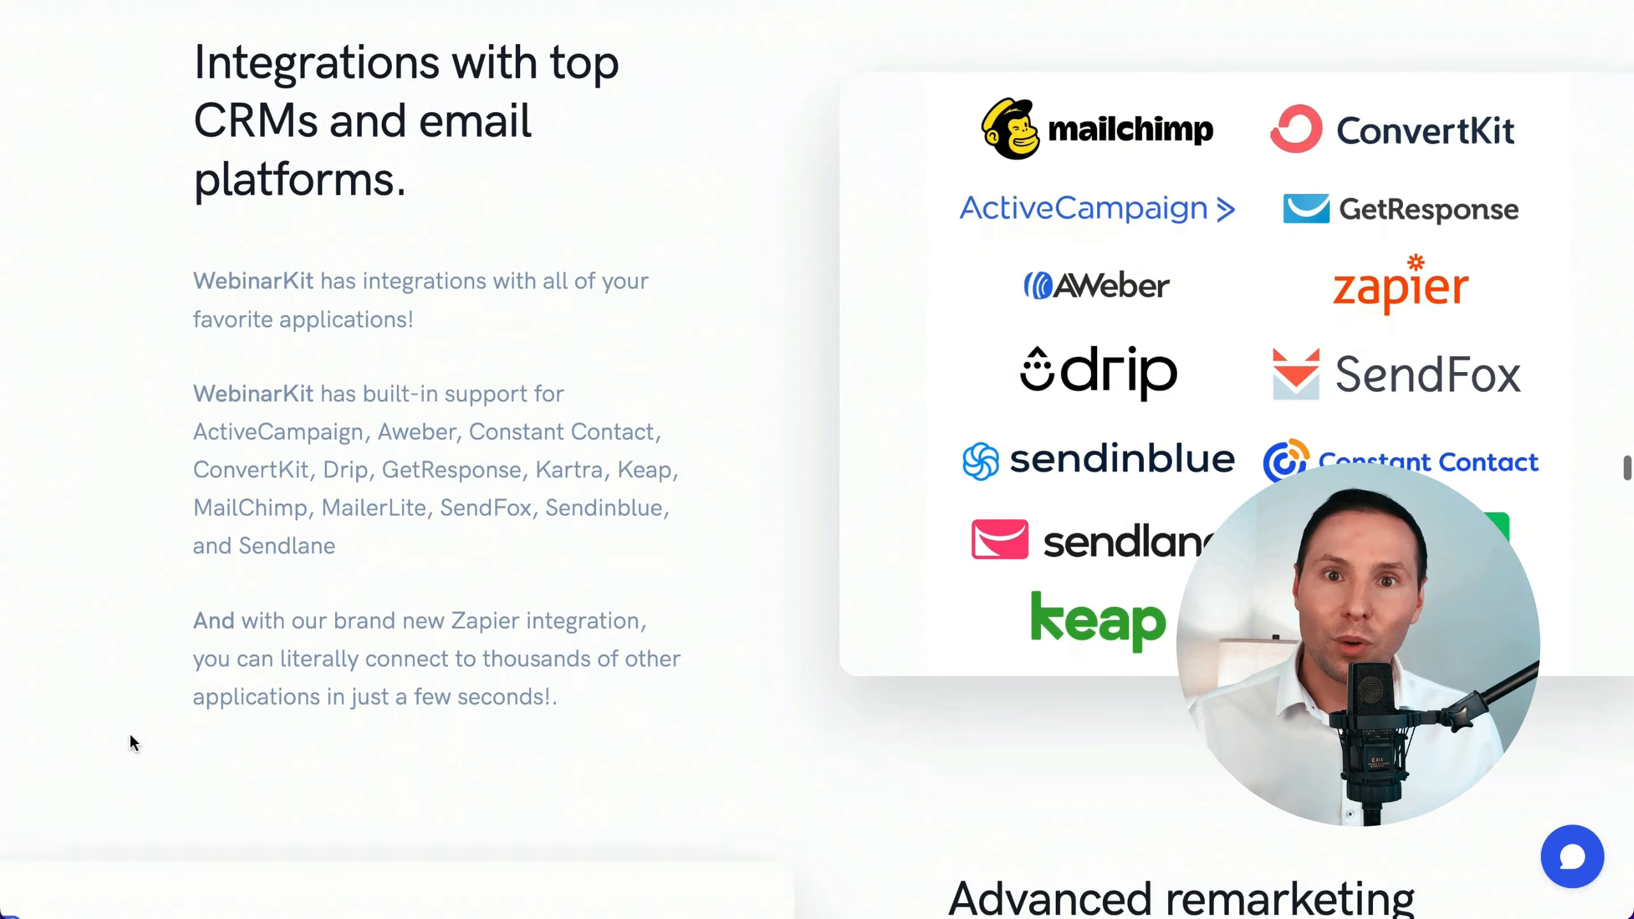
# - Read the sections on advanced remarketing segmentation, conversion tracking and full multi-language support
pyautogui.scroll(-5, 131, 739)
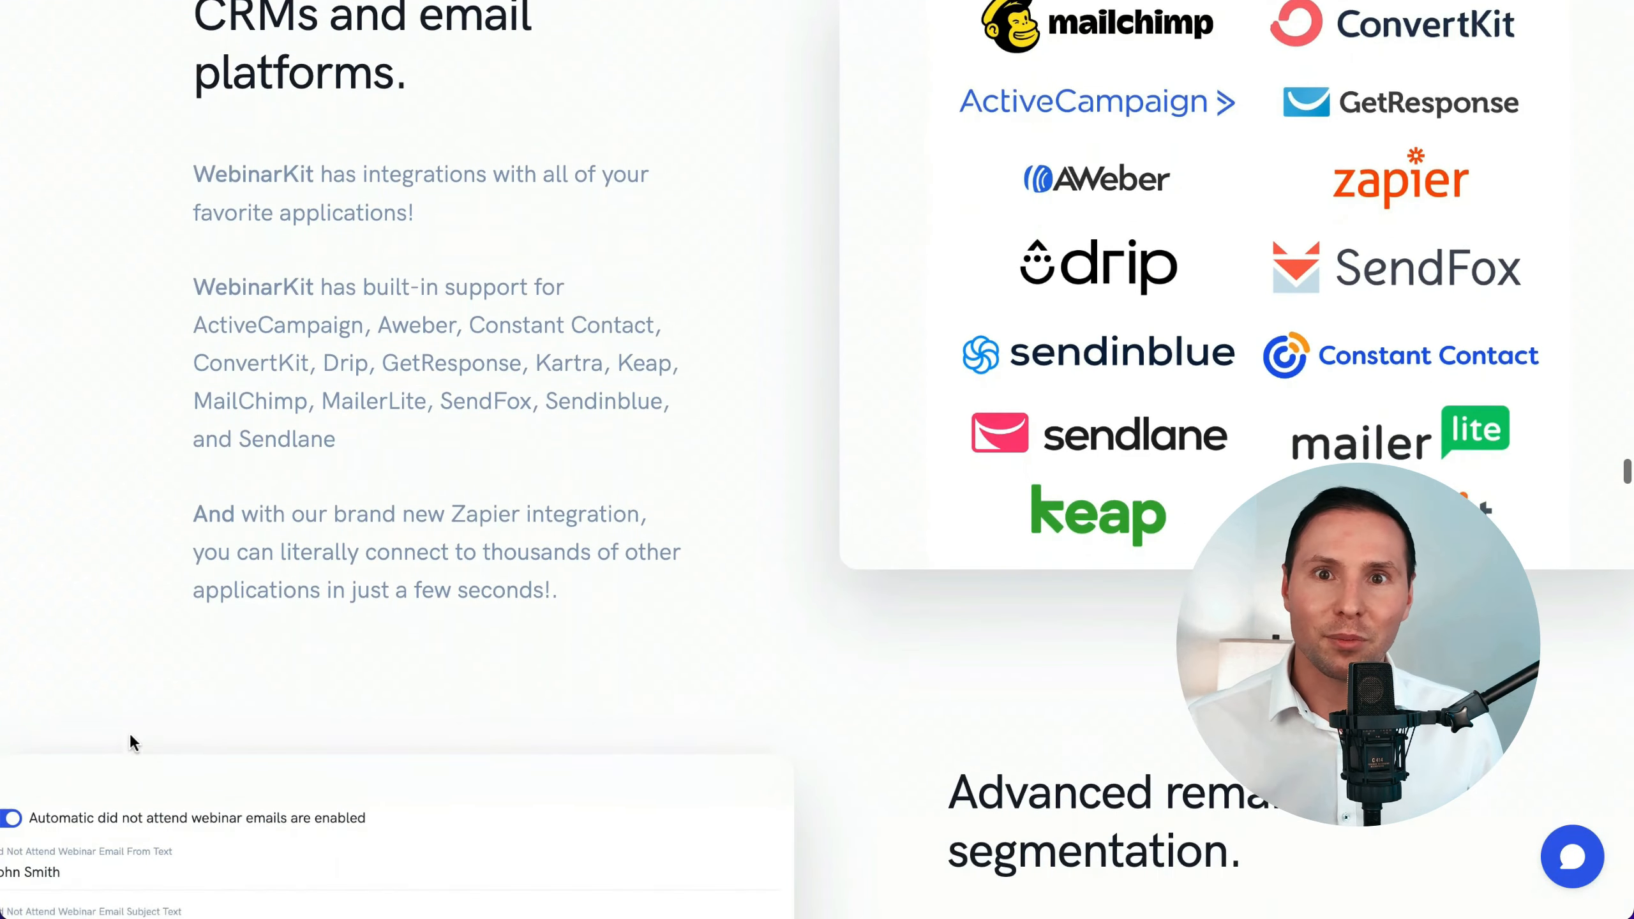
pyautogui.scroll(-8, 131, 739)
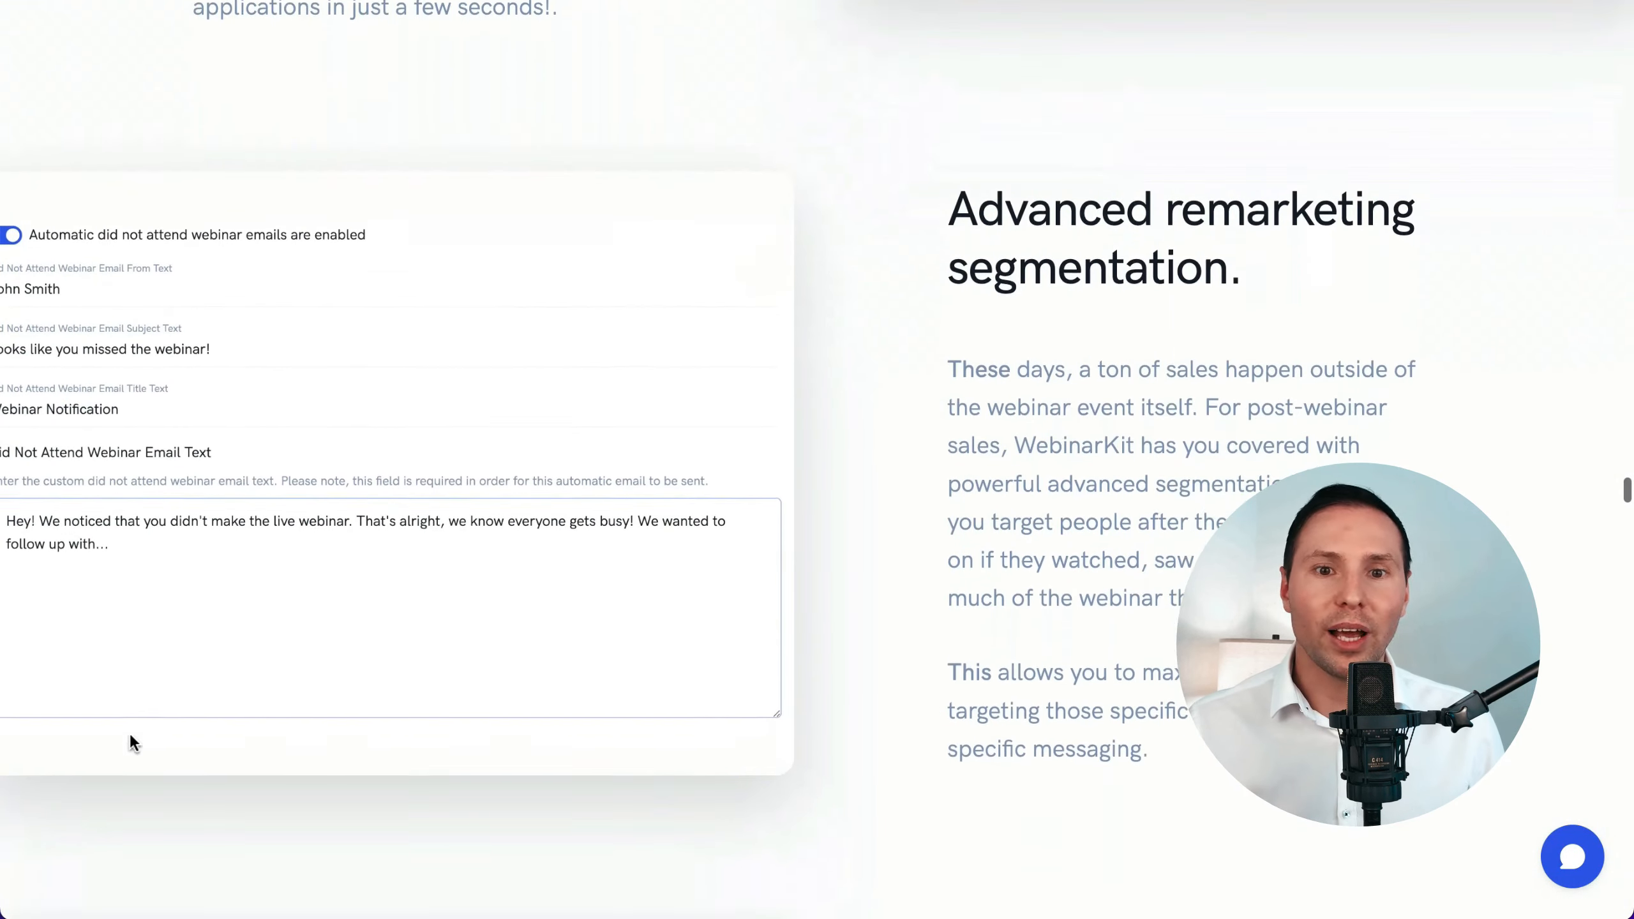
pyautogui.scroll(-2, 131, 742)
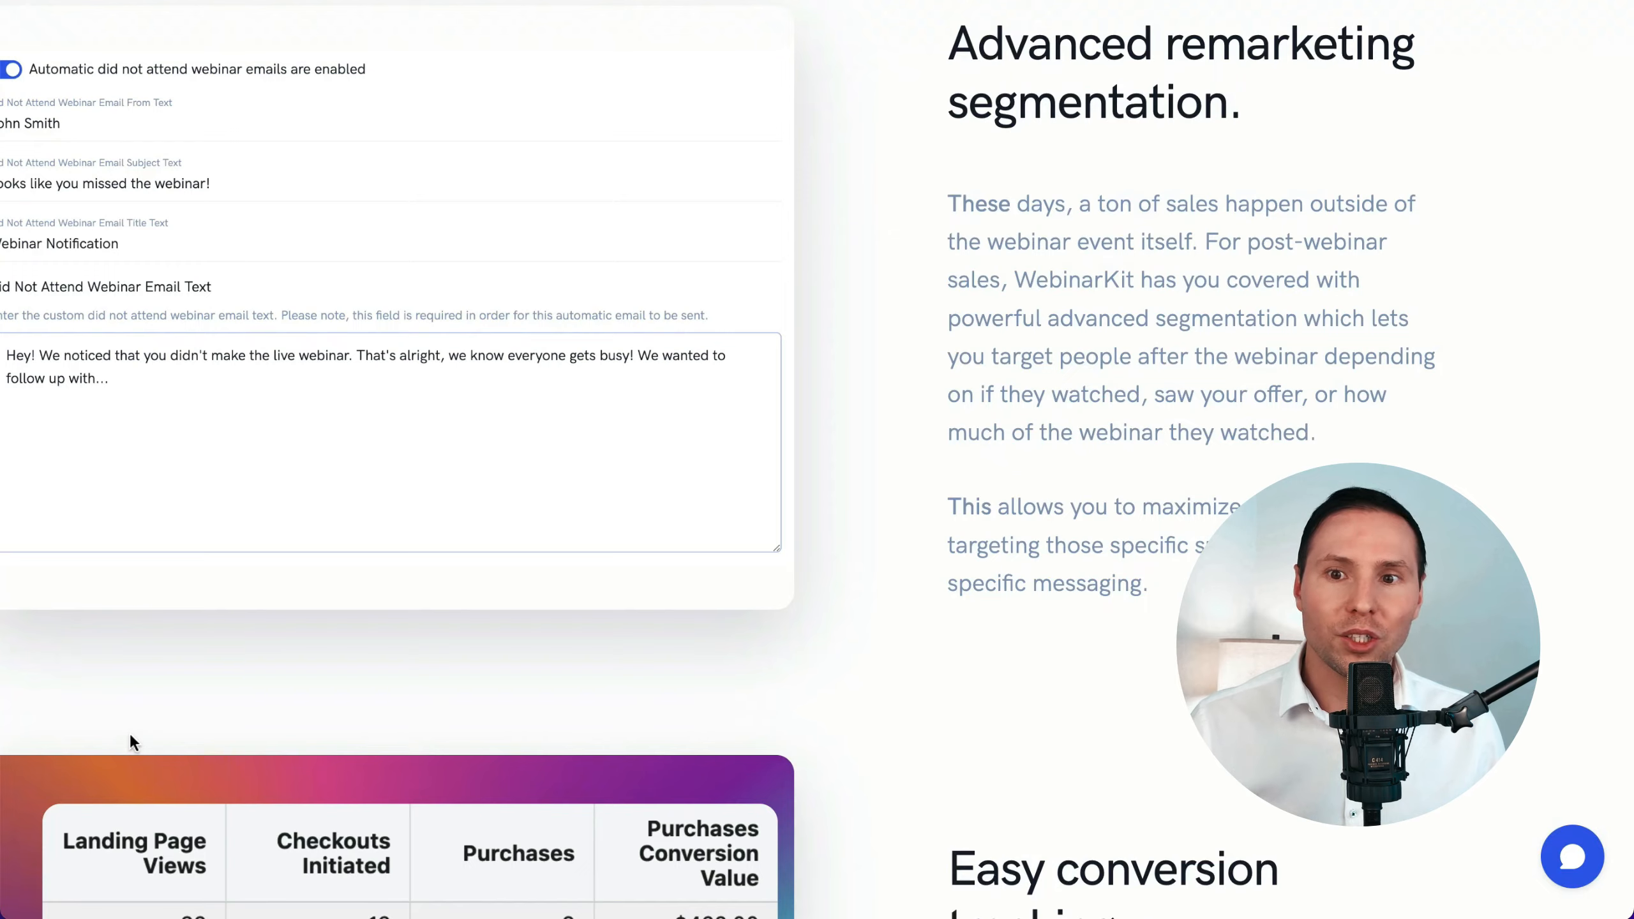
pyautogui.scroll(-7, 131, 734)
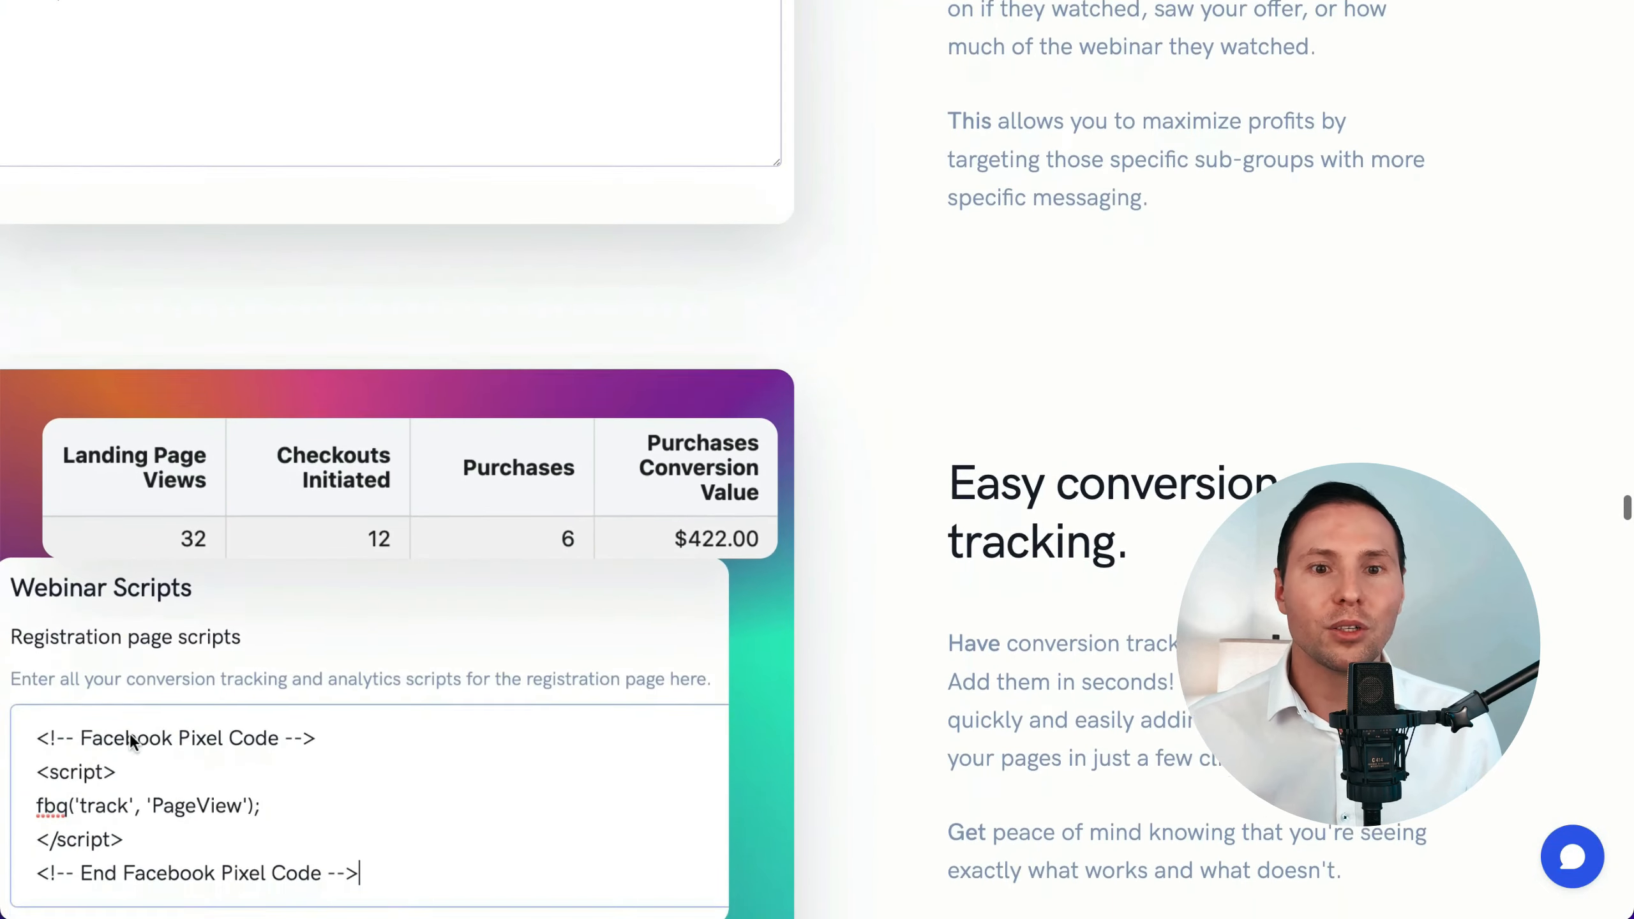
pyautogui.scroll(-5, 130, 734)
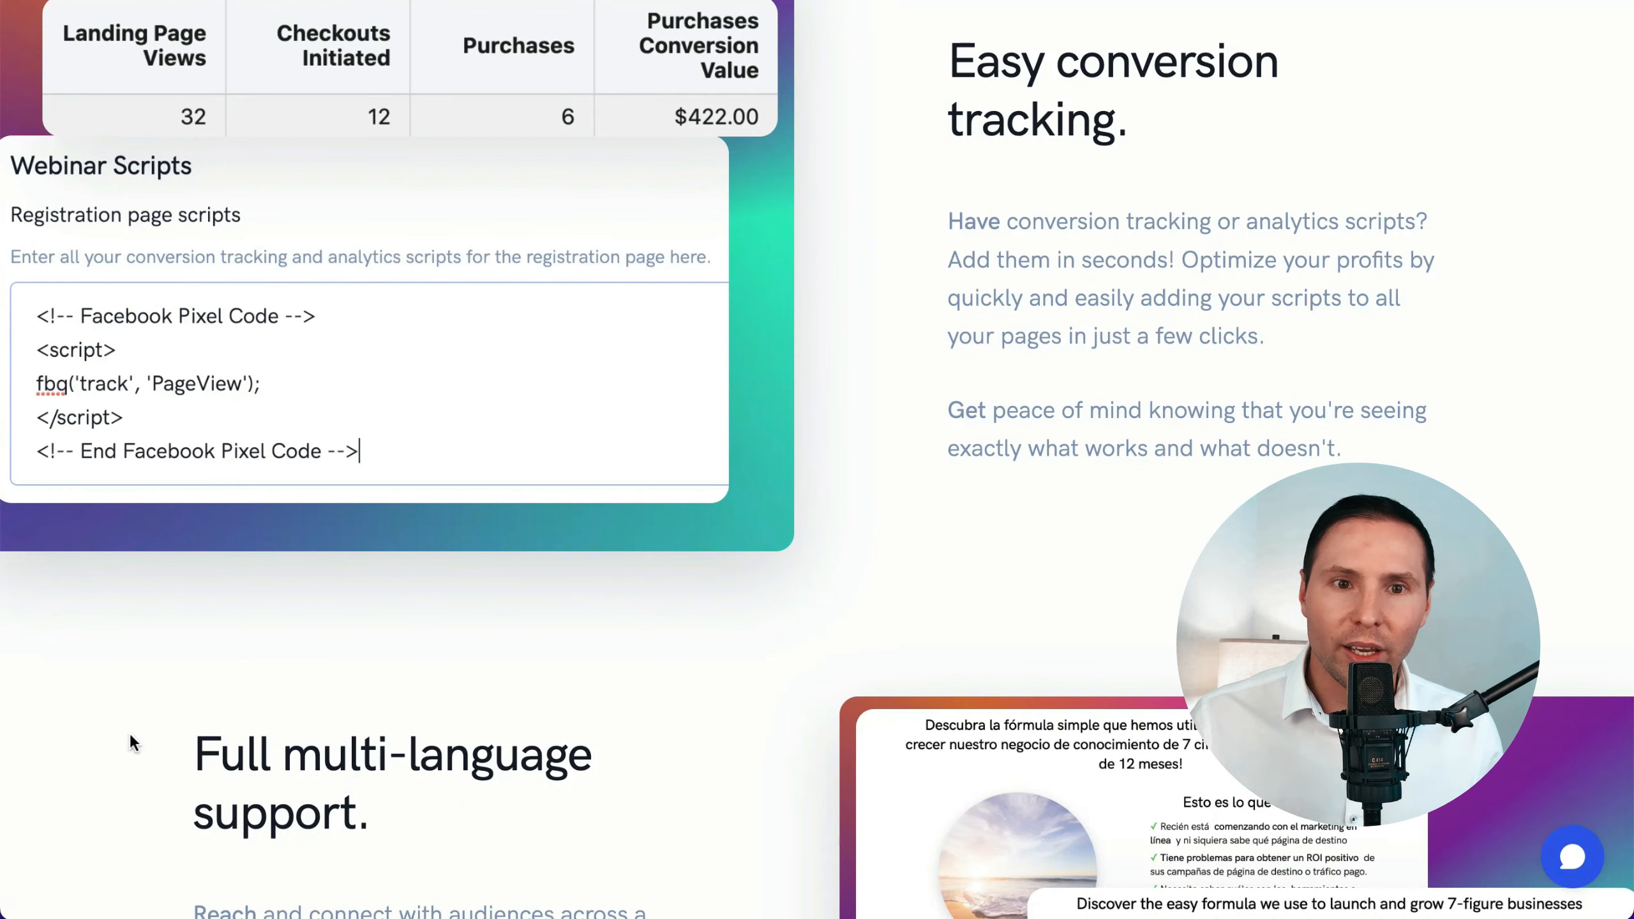
pyautogui.scroll(1, 130, 733)
pyautogui.scroll(-9, 130, 733)
pyautogui.scroll(-3, 131, 733)
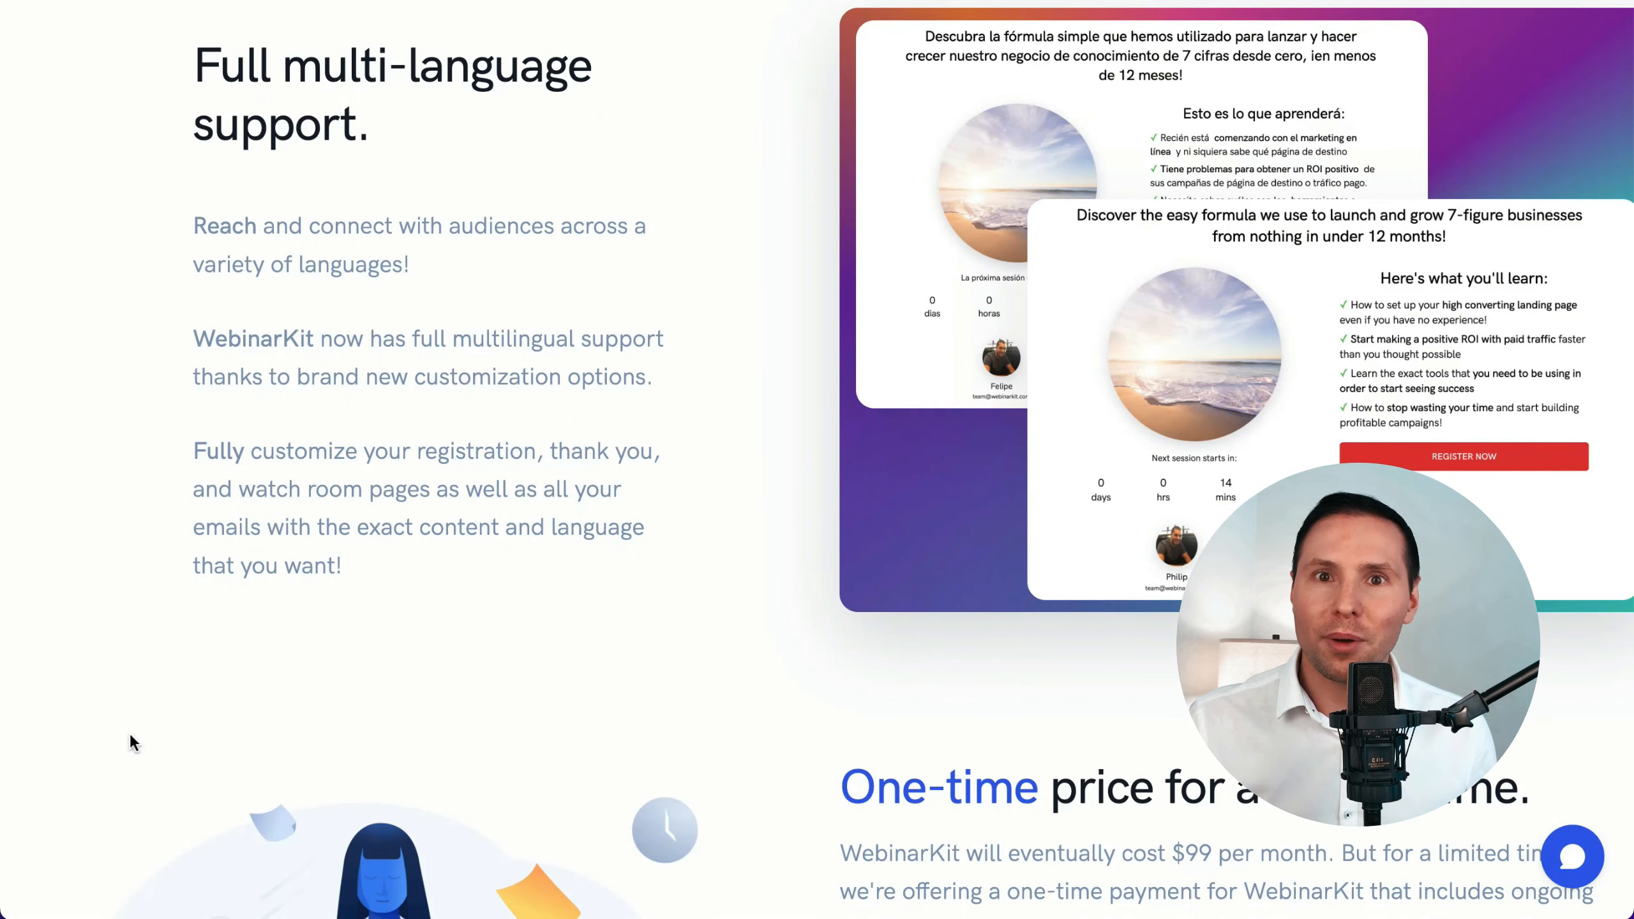
pyautogui.scroll(1, 131, 736)
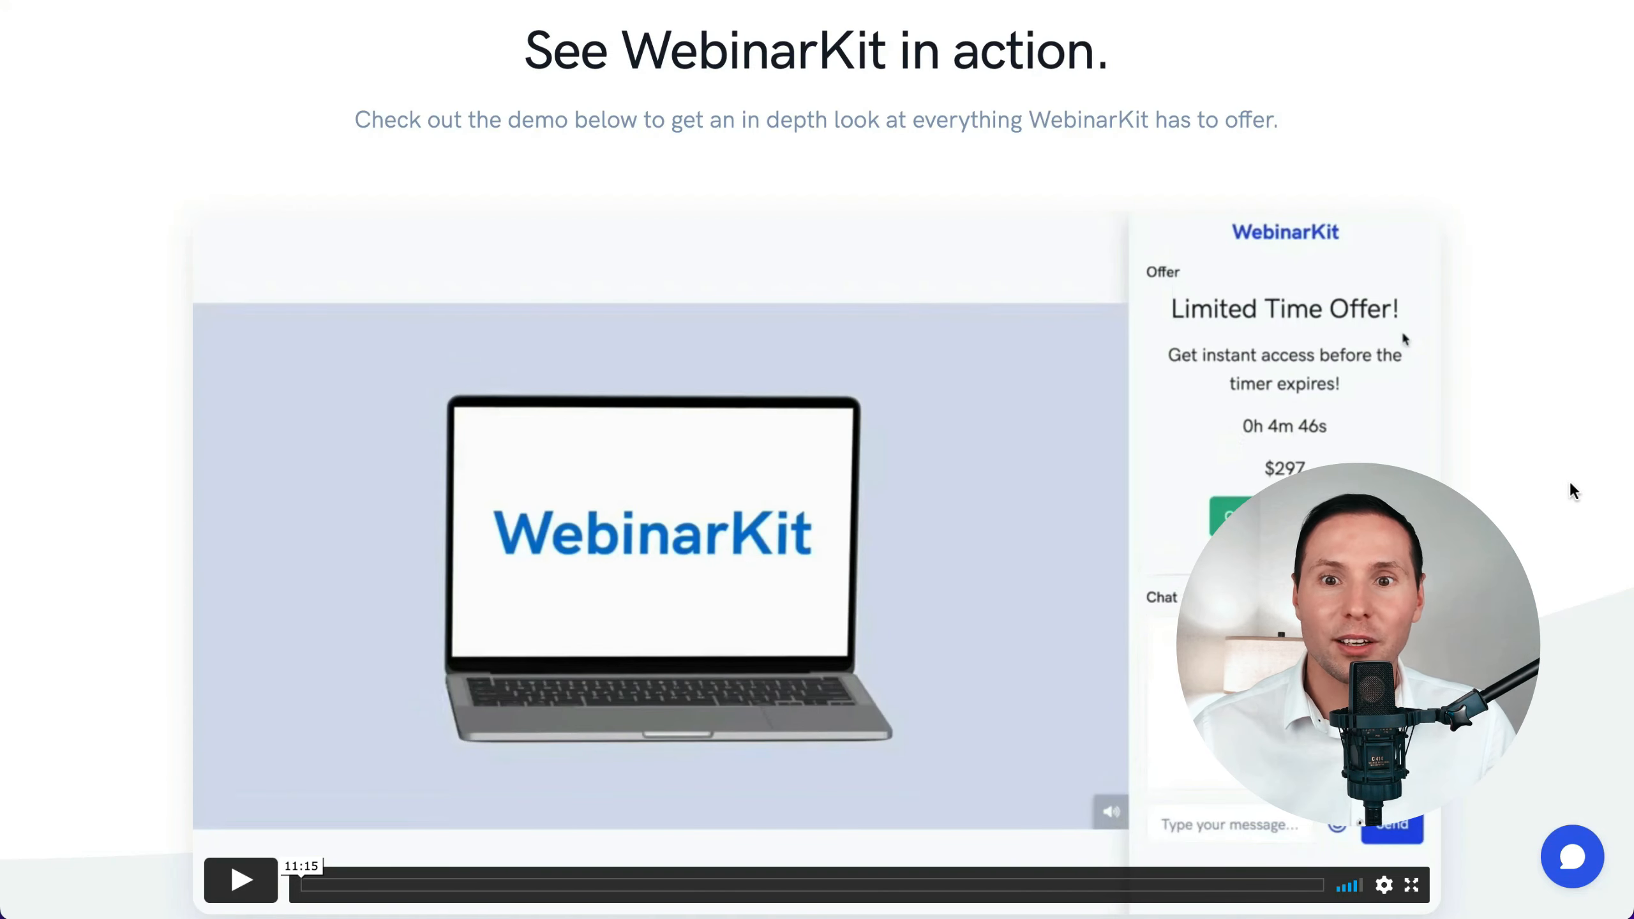
# - Look over the demo video section, the benefits list and the one-time pricing comparison with competing webinar platforms
pyautogui.scroll(-6, 1571, 489)
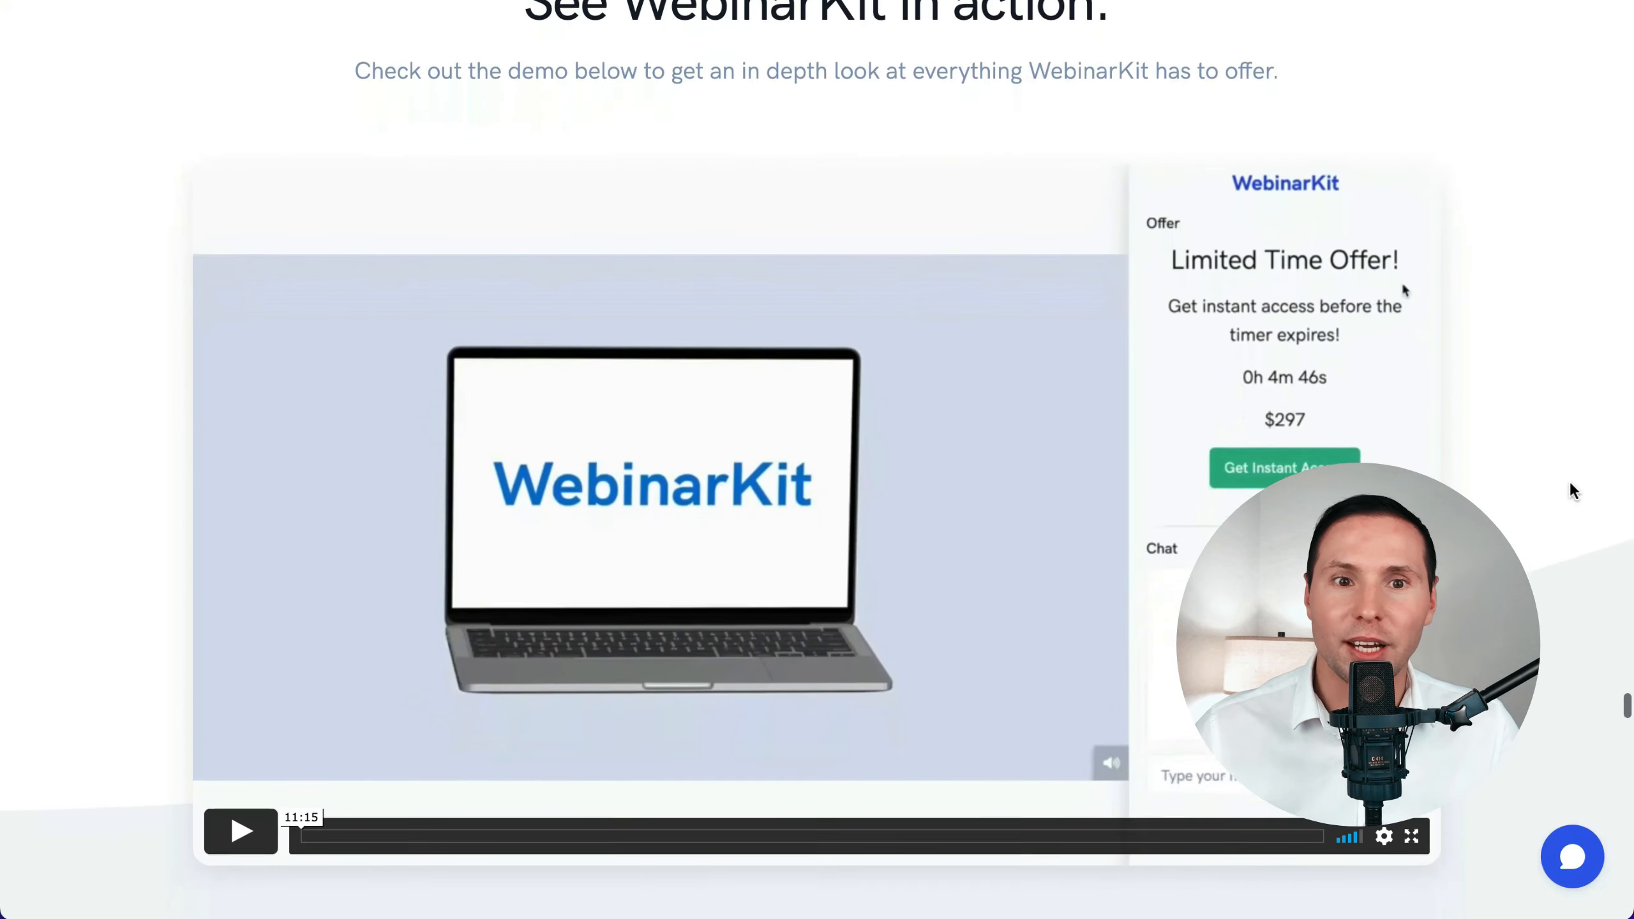
pyautogui.scroll(-20, 1571, 486)
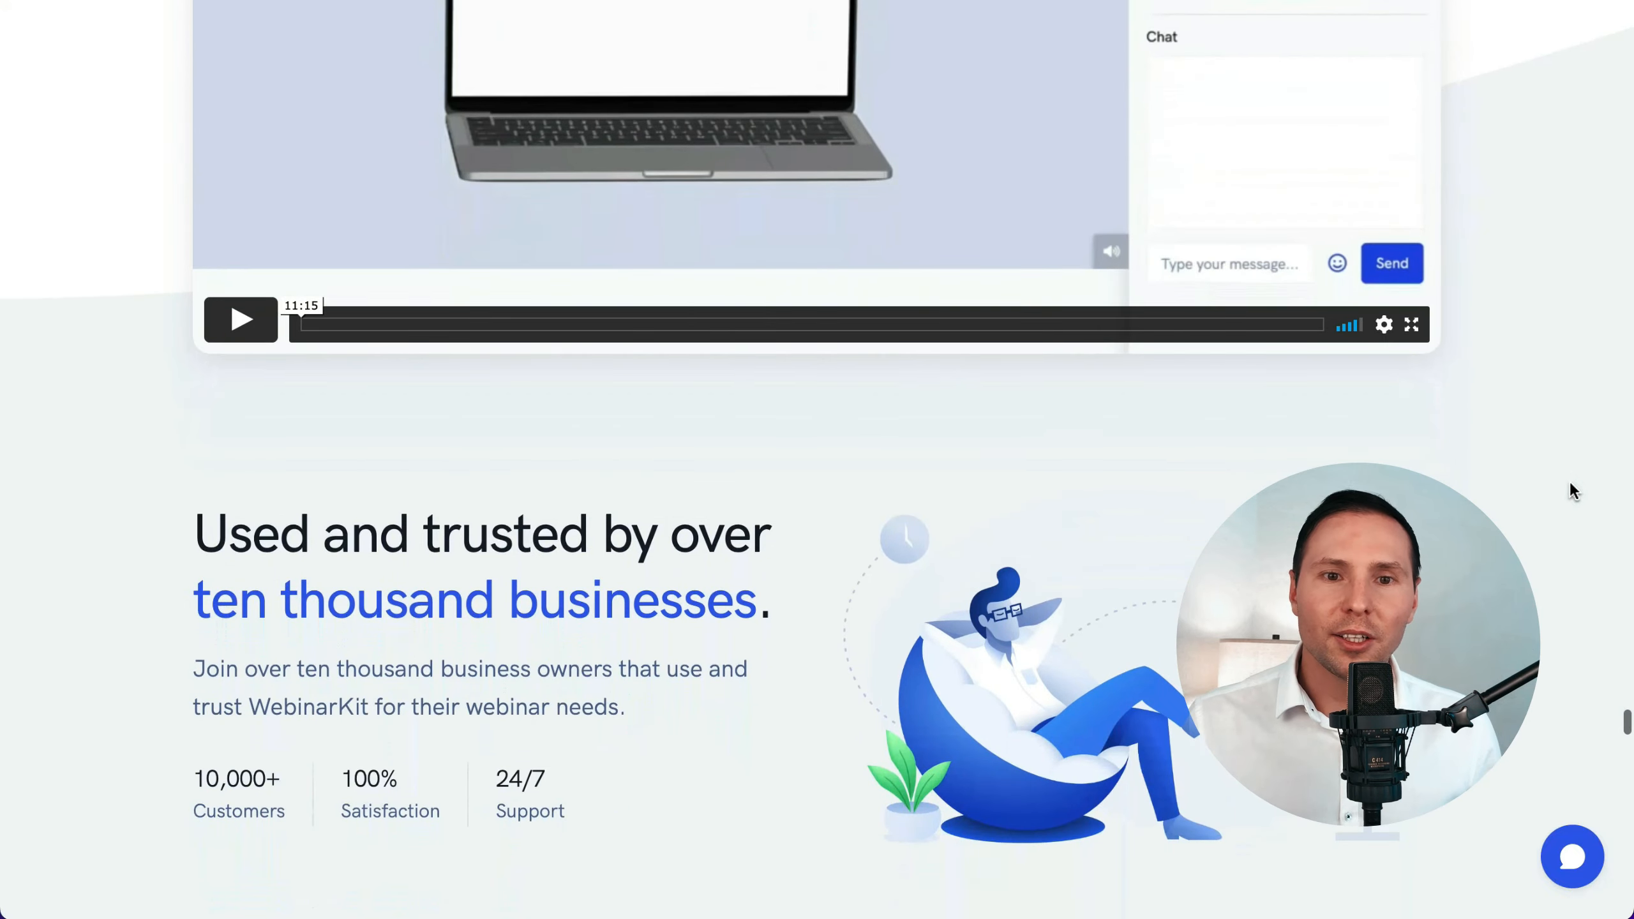
pyautogui.scroll(-20, 1572, 484)
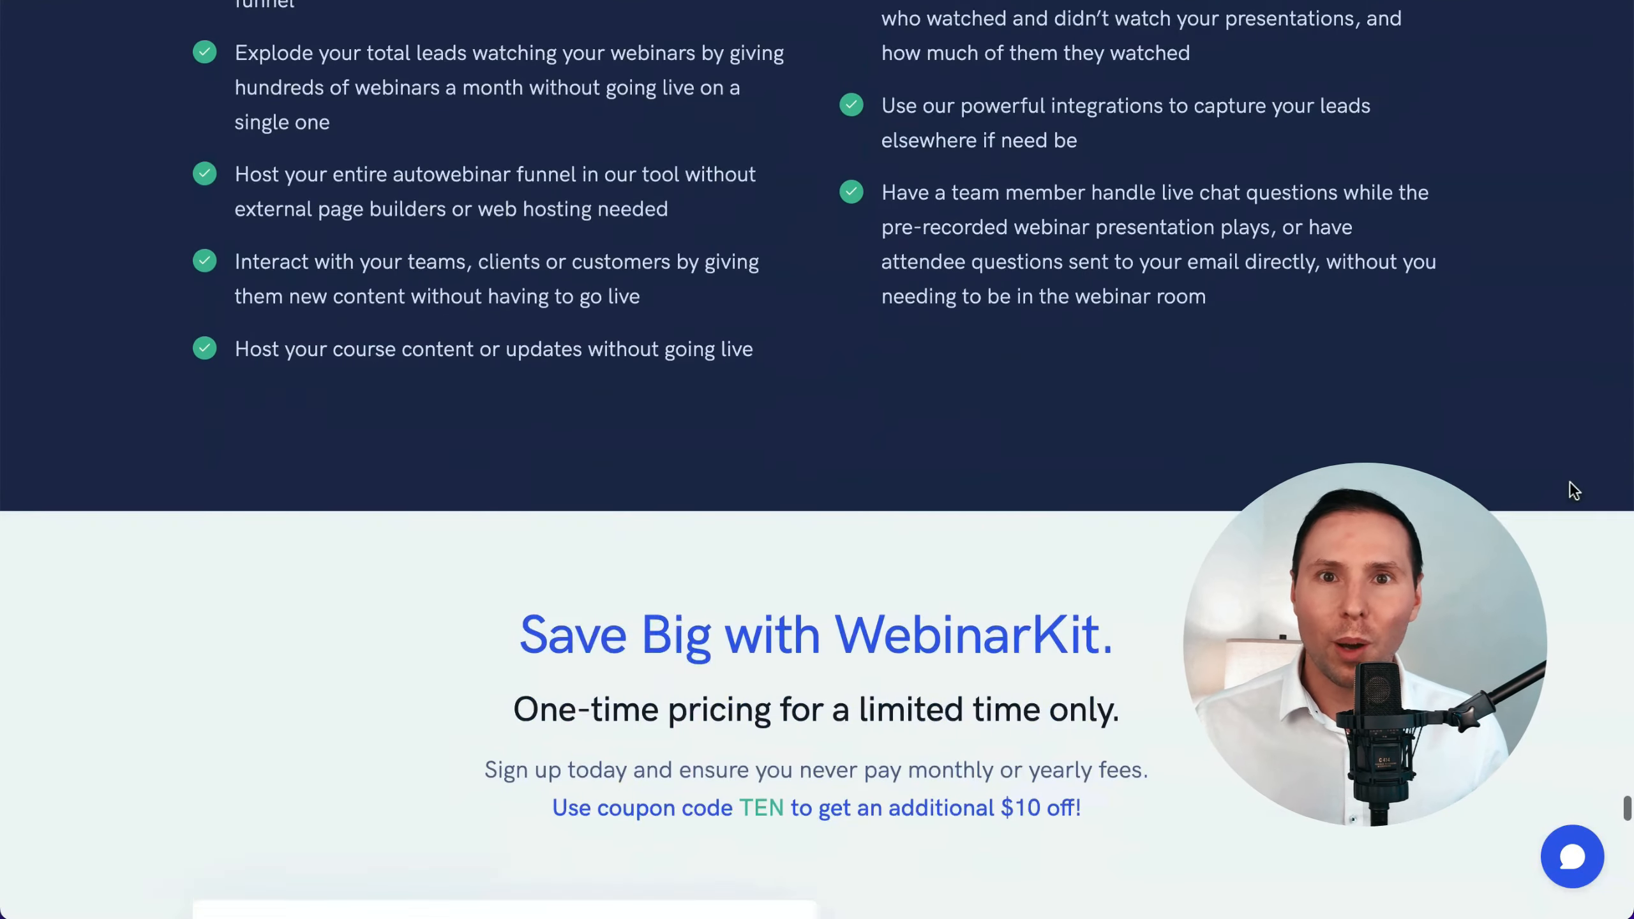
pyautogui.scroll(2, 1573, 490)
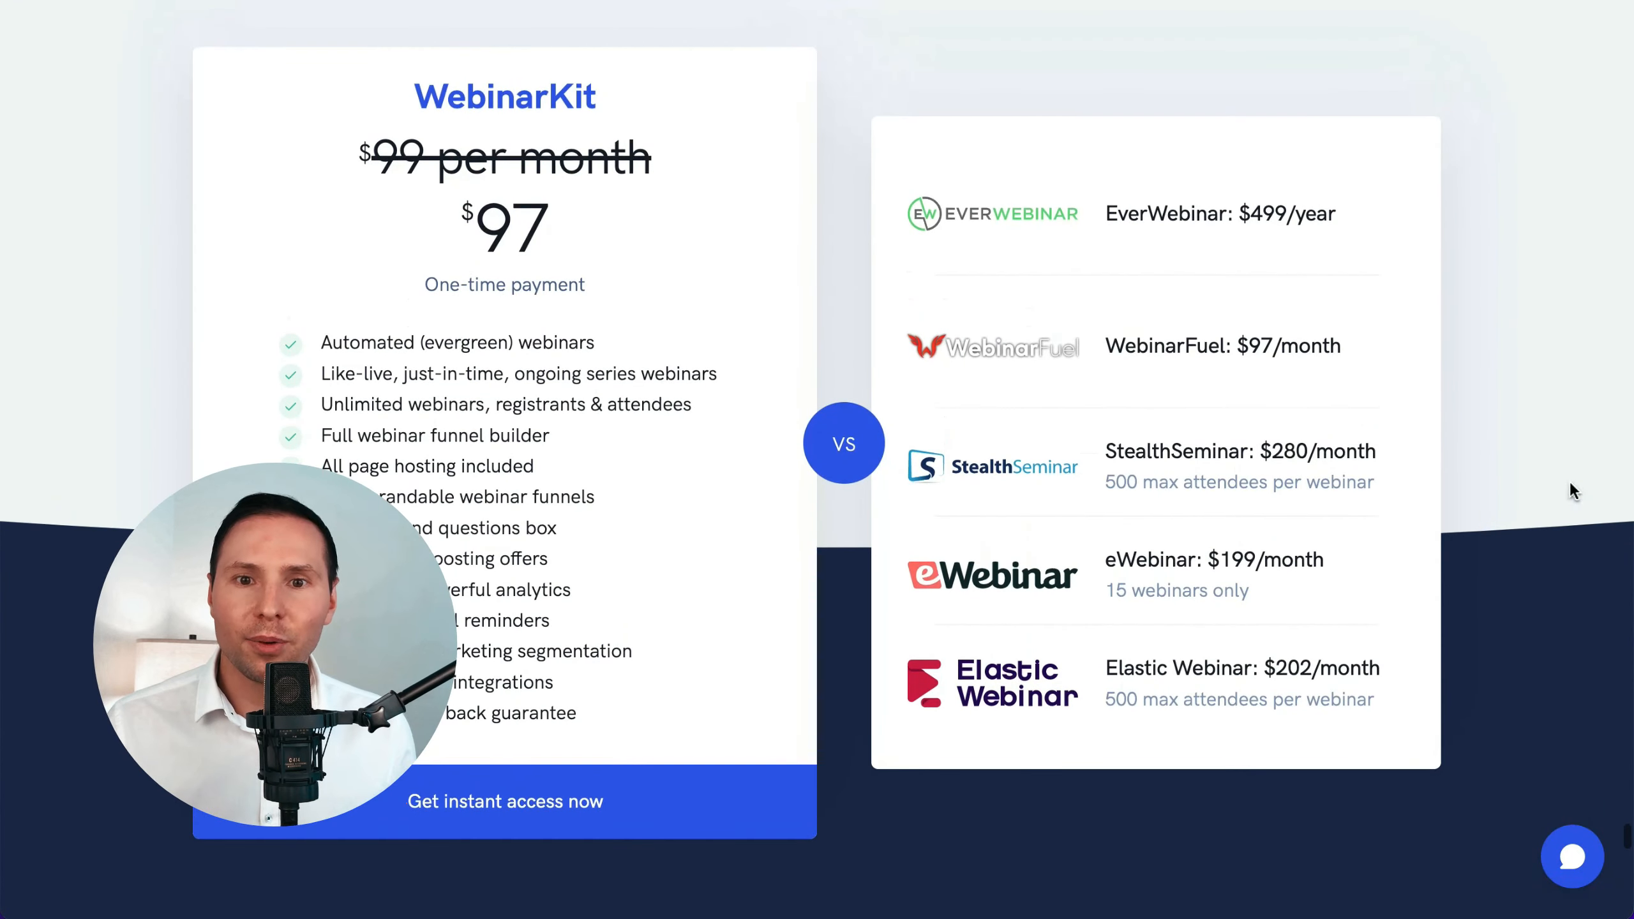
pyautogui.scroll(-1, 1574, 491)
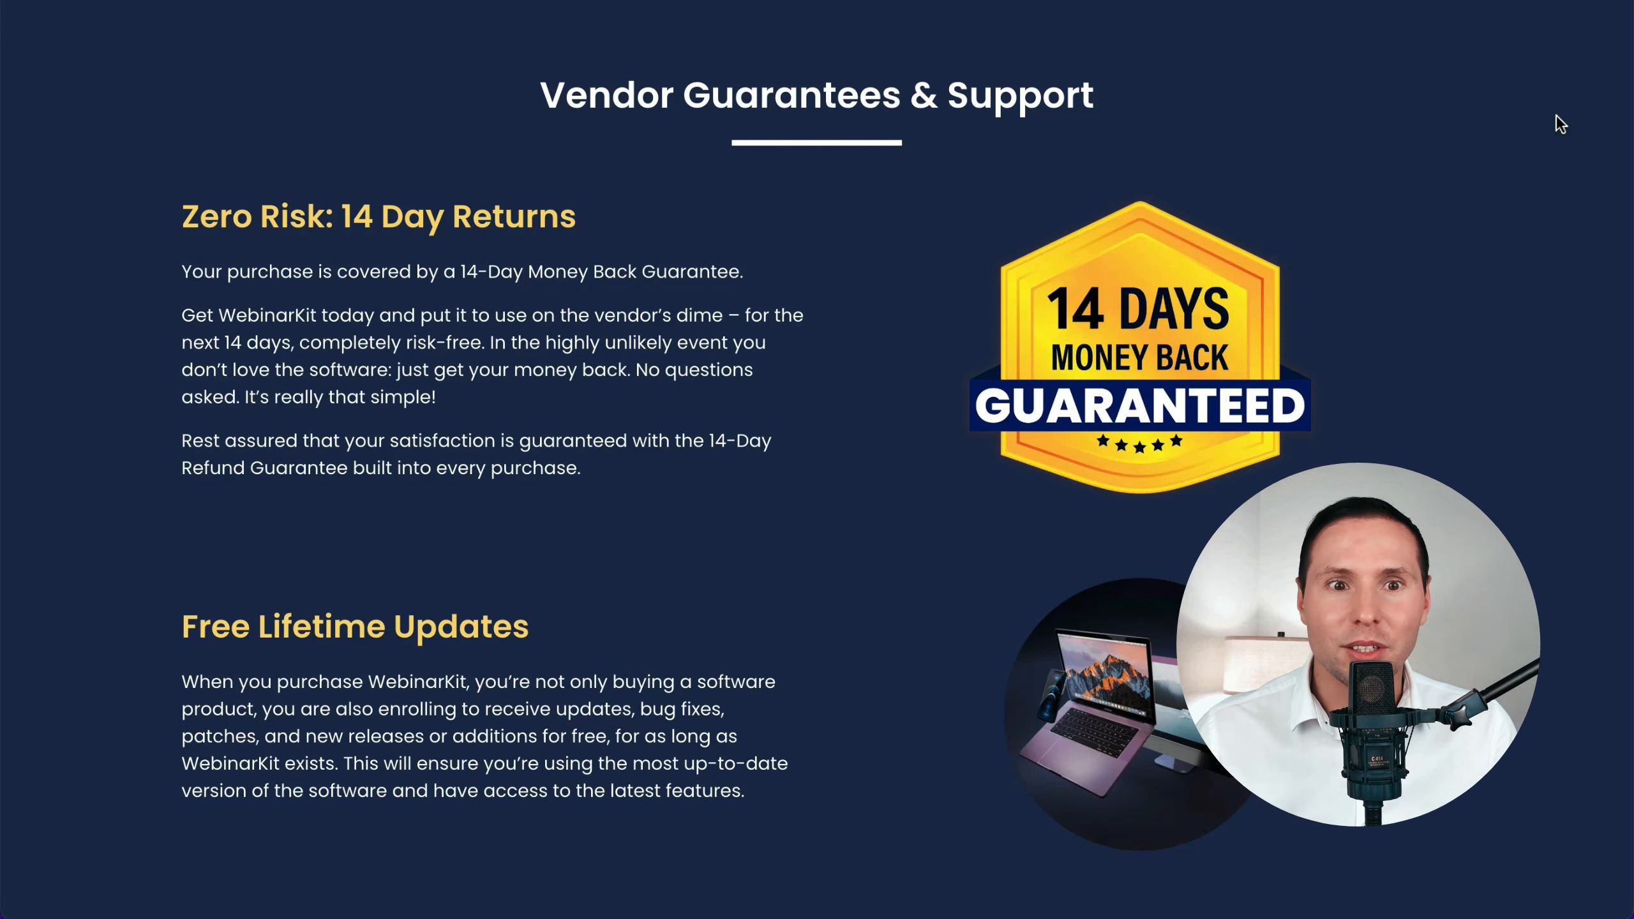
# - Read the vendor guarantee sections on free lifetime updates, 24/7 customer support, product training and private community access
pyautogui.scroll(-5, 1557, 120)
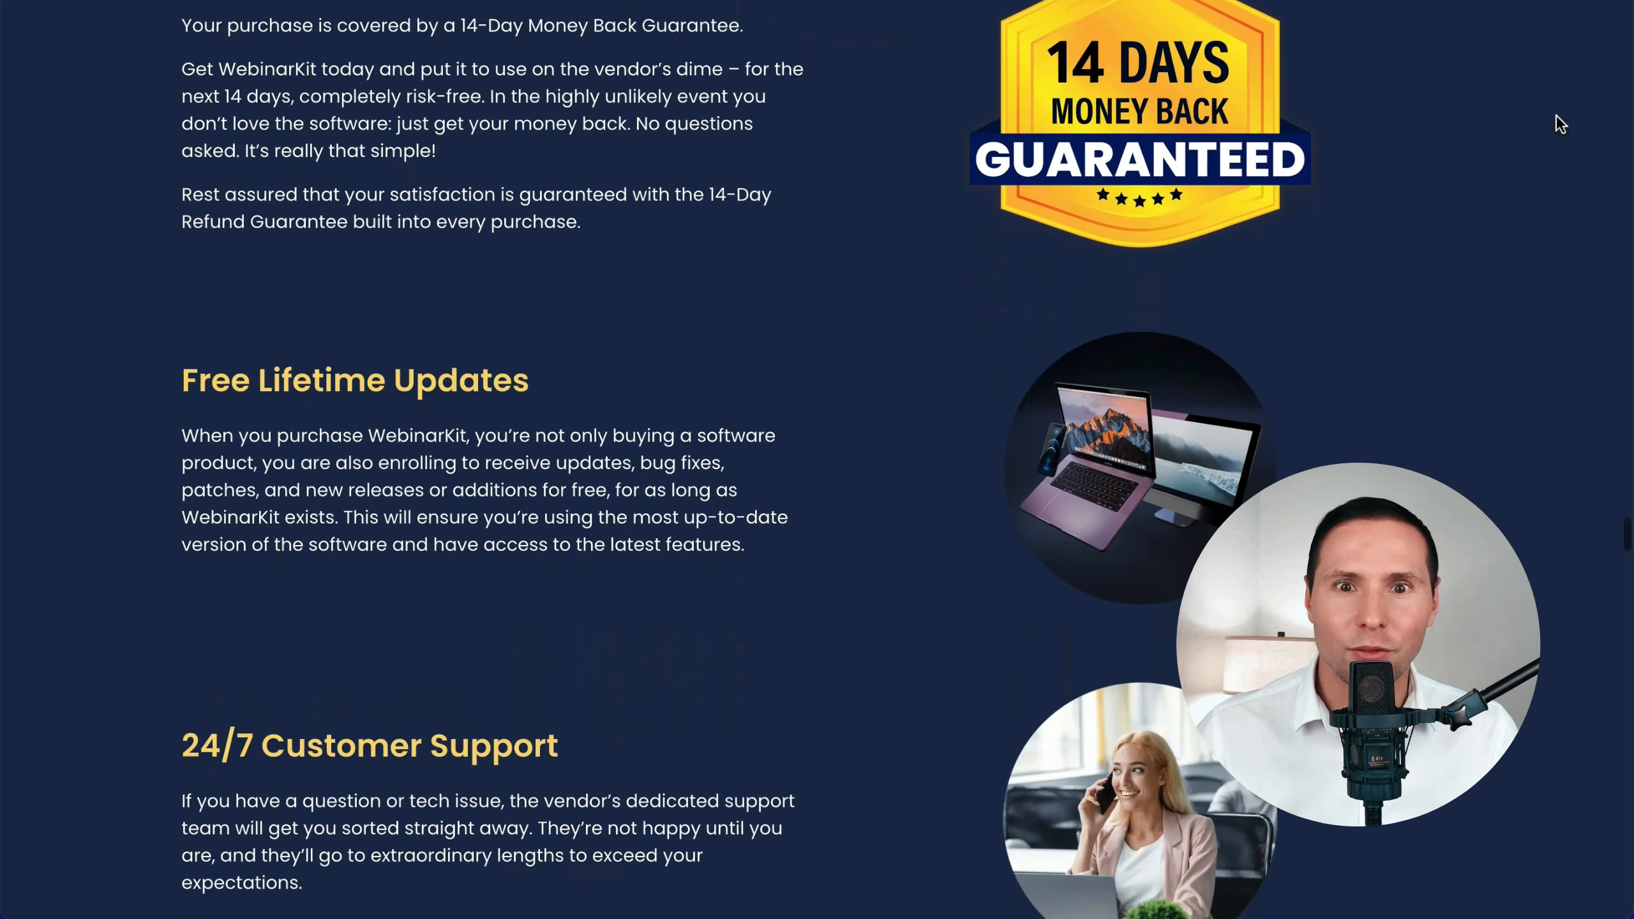
pyautogui.scroll(-4, 1557, 117)
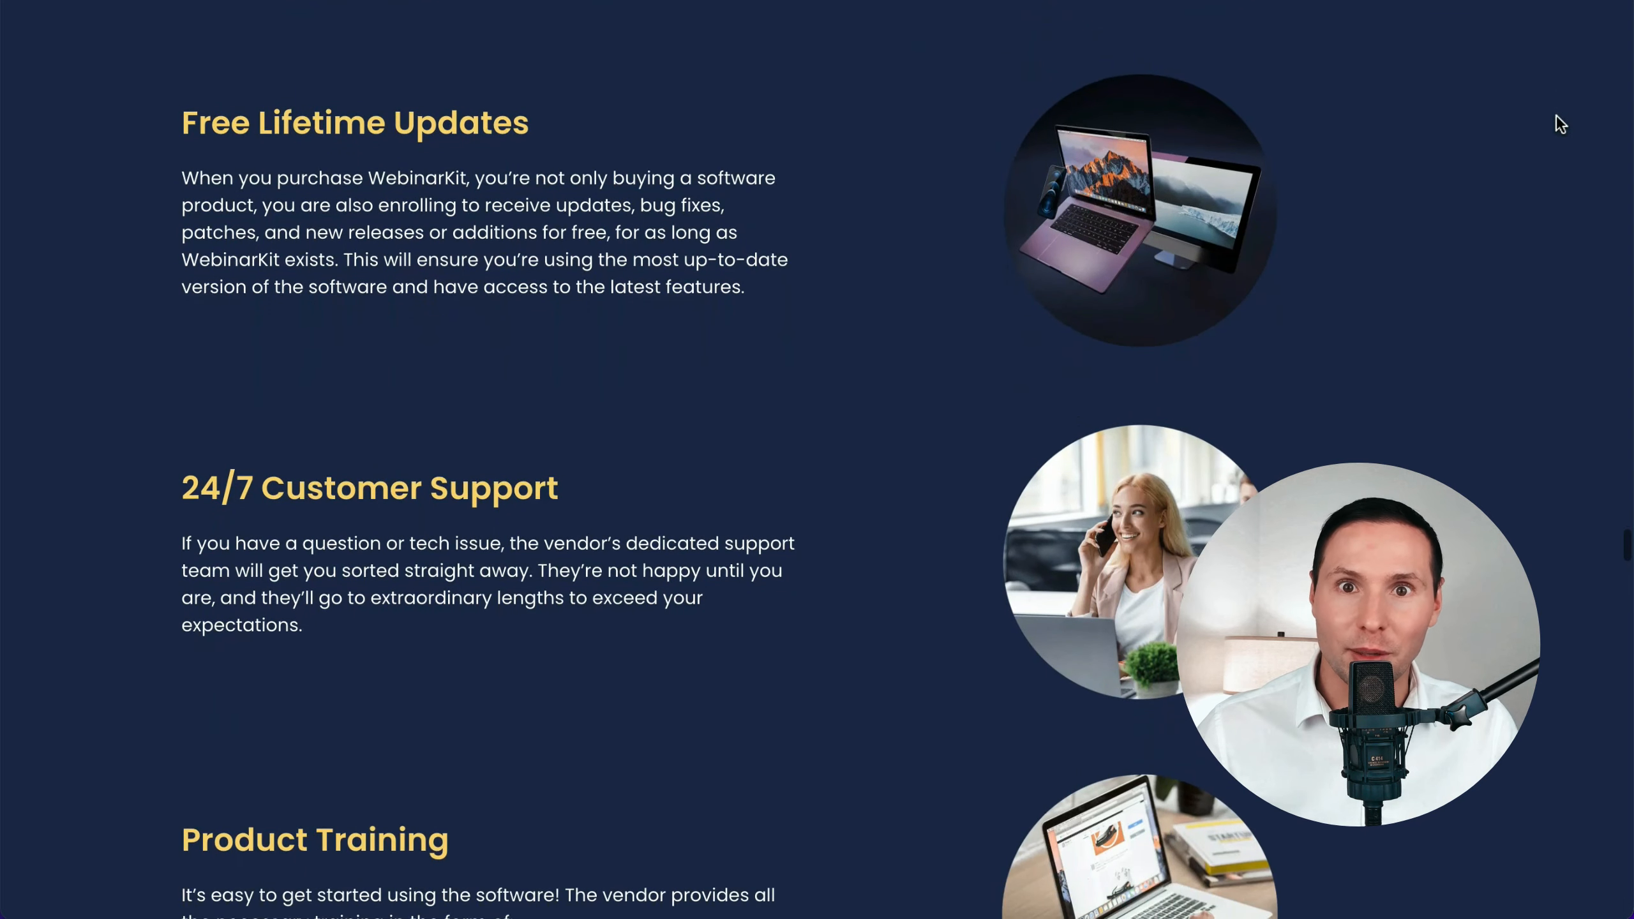
pyautogui.scroll(1, 1556, 115)
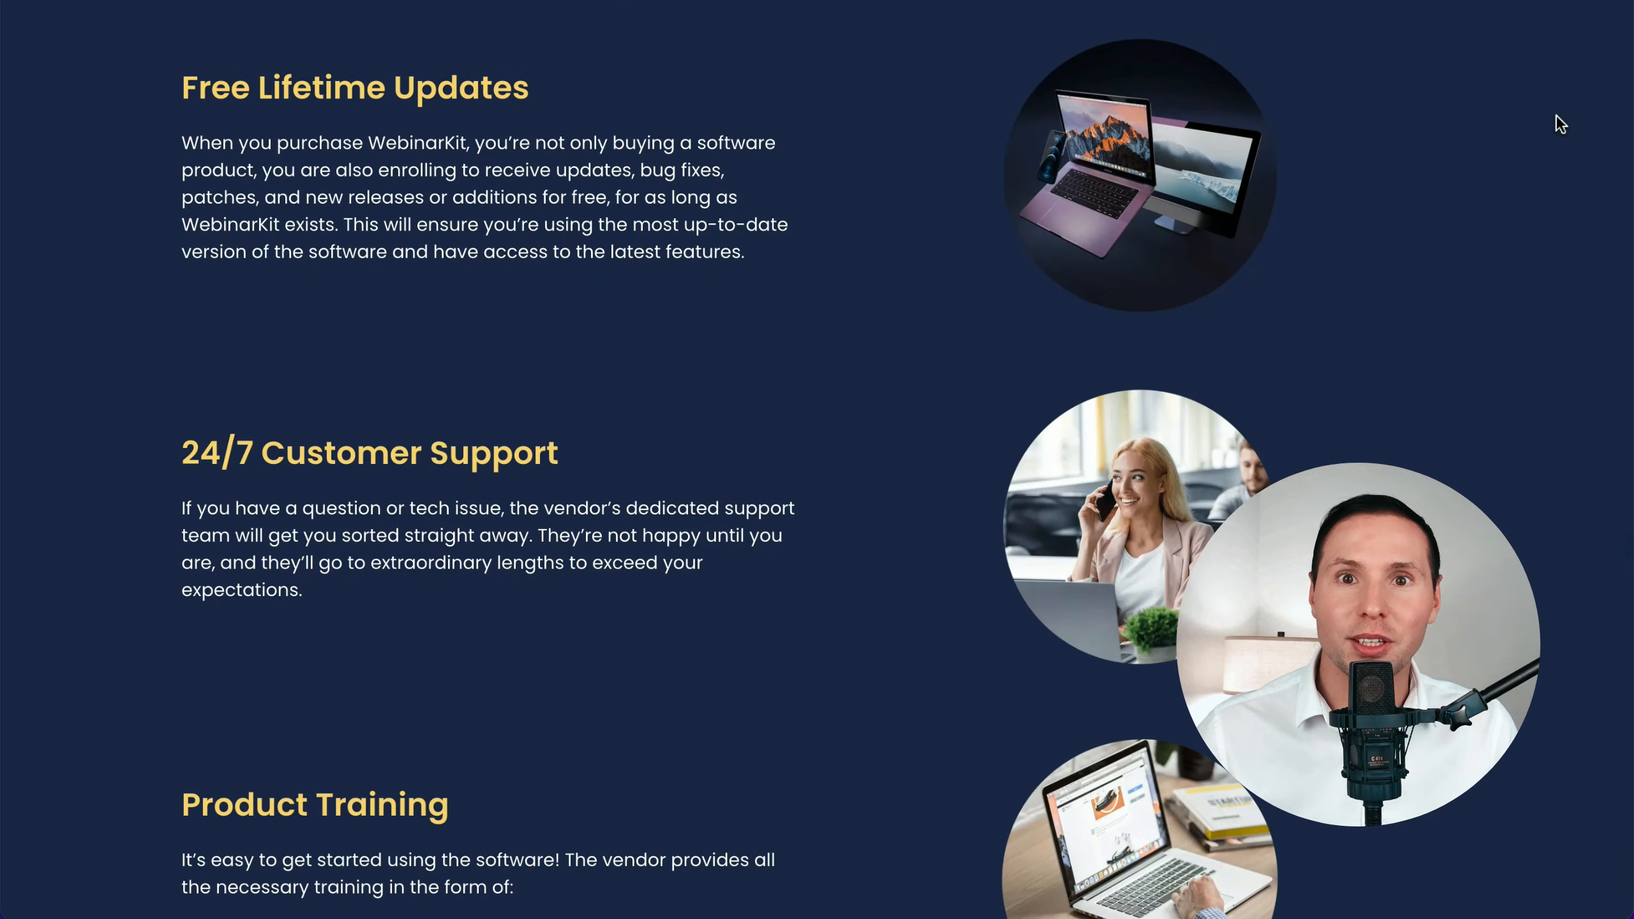
pyautogui.scroll(-1, 1549, 209)
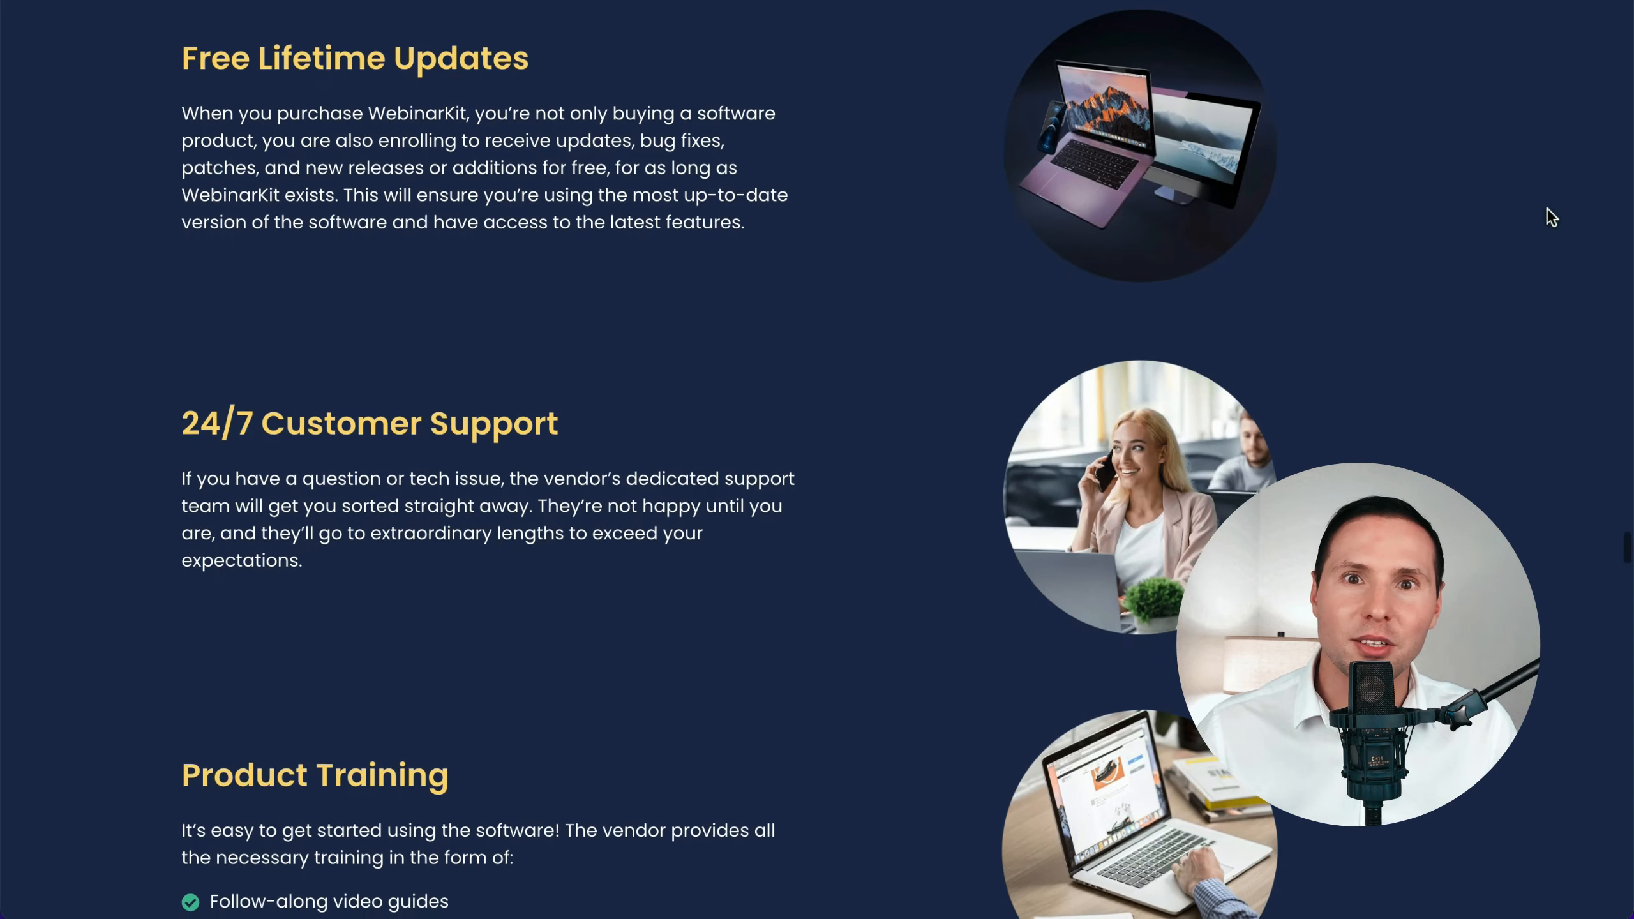
pyautogui.scroll(-3, 1552, 218)
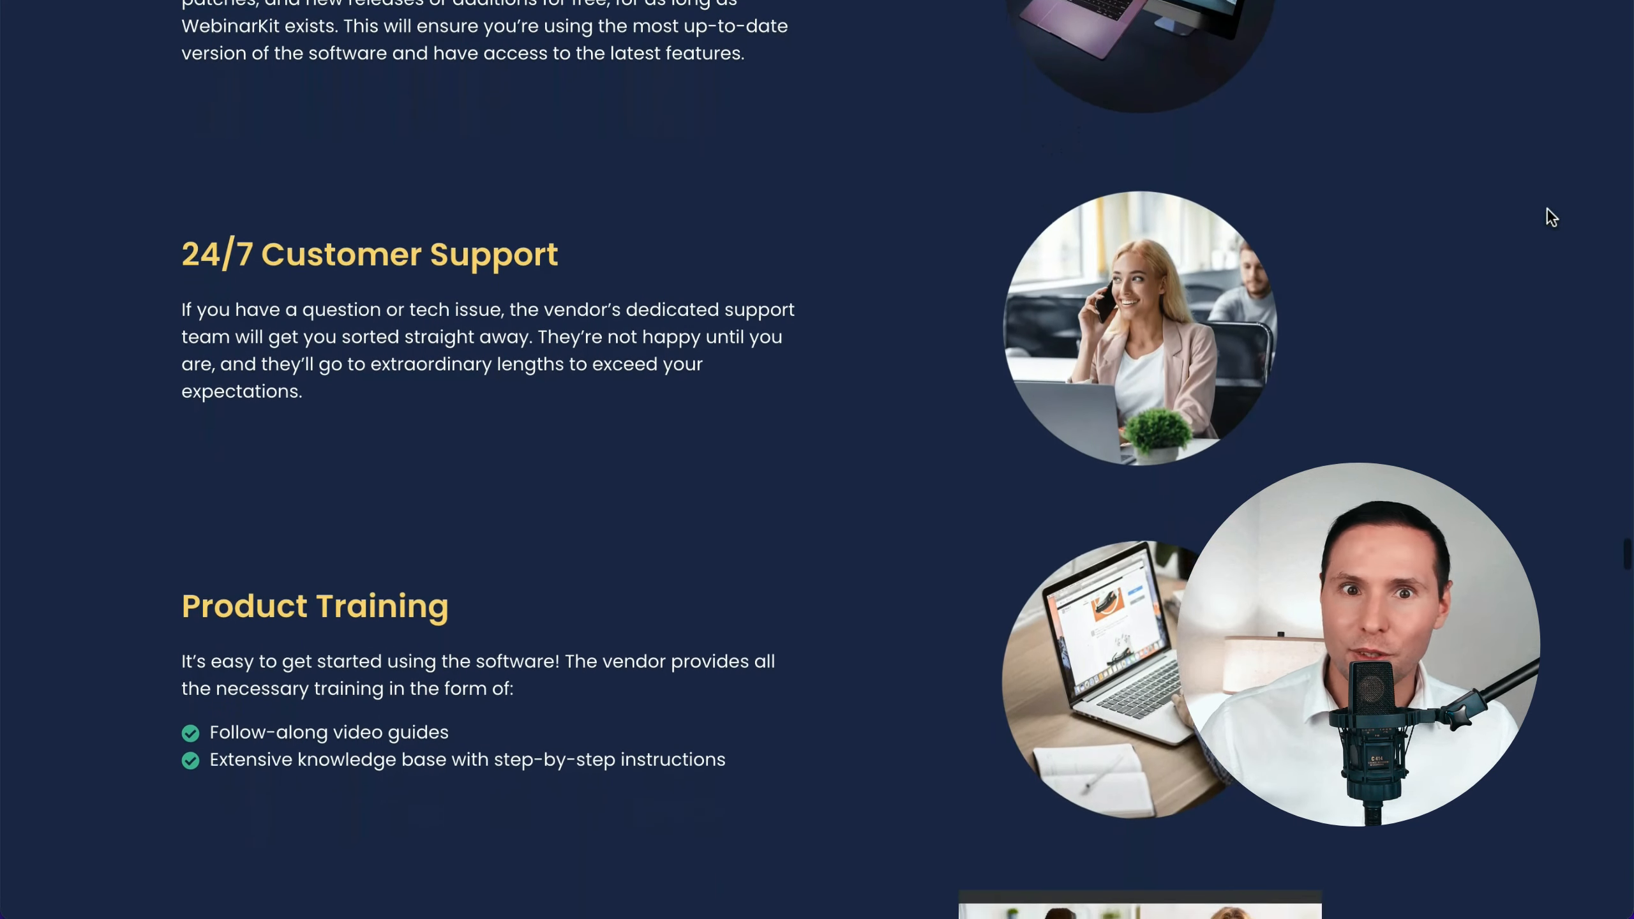
pyautogui.scroll(-1, 1552, 217)
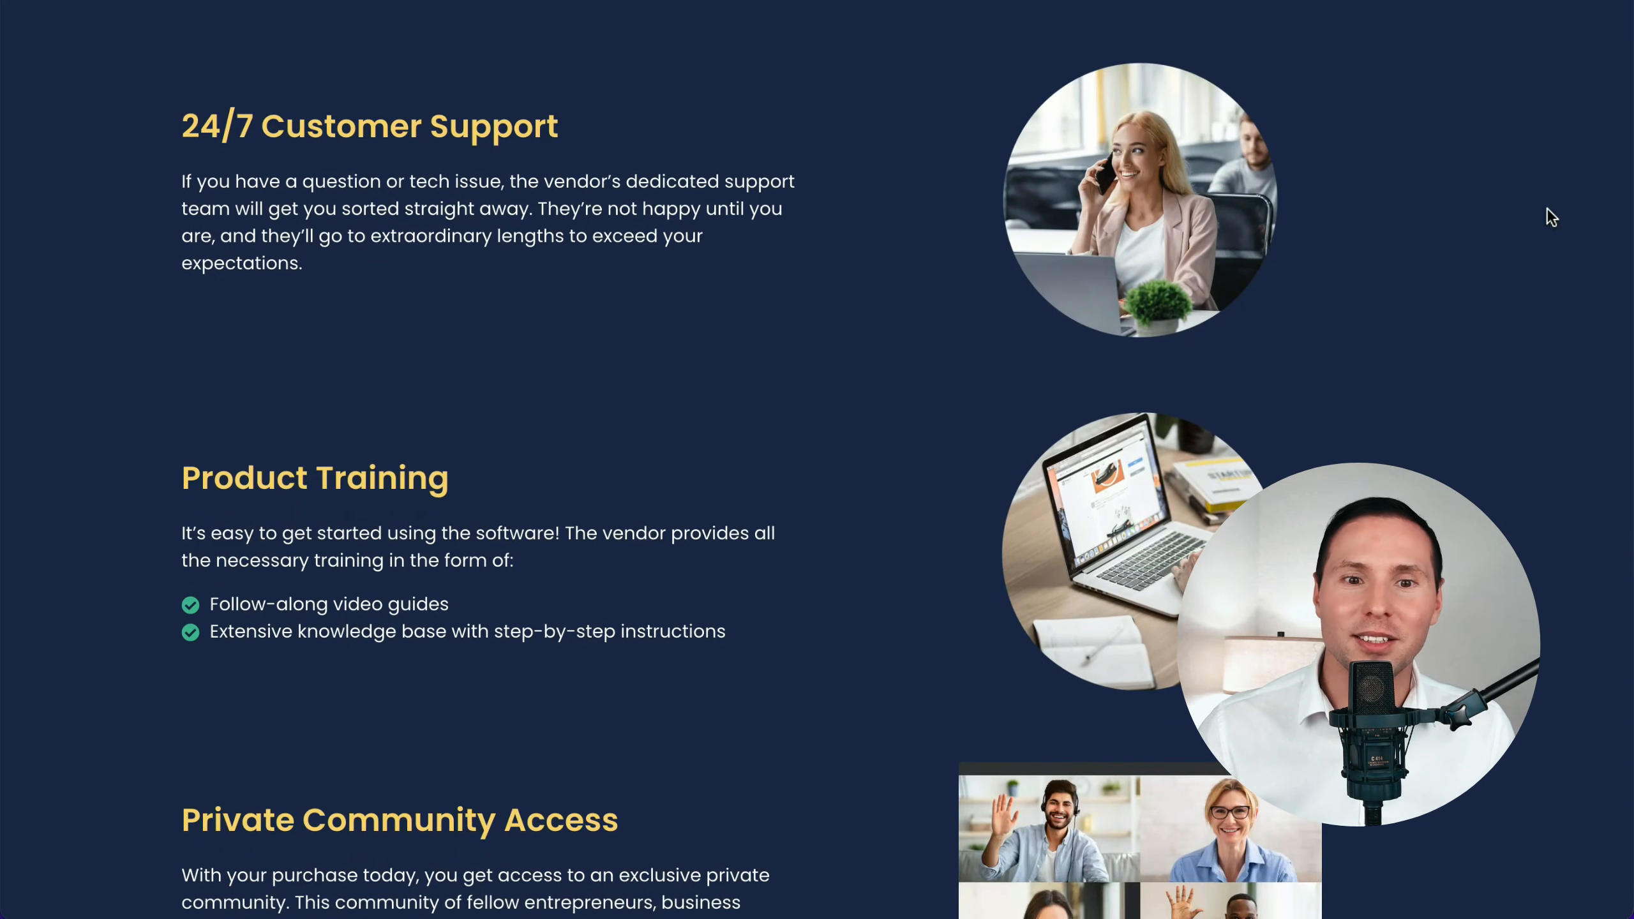
pyautogui.scroll(-1, 1552, 218)
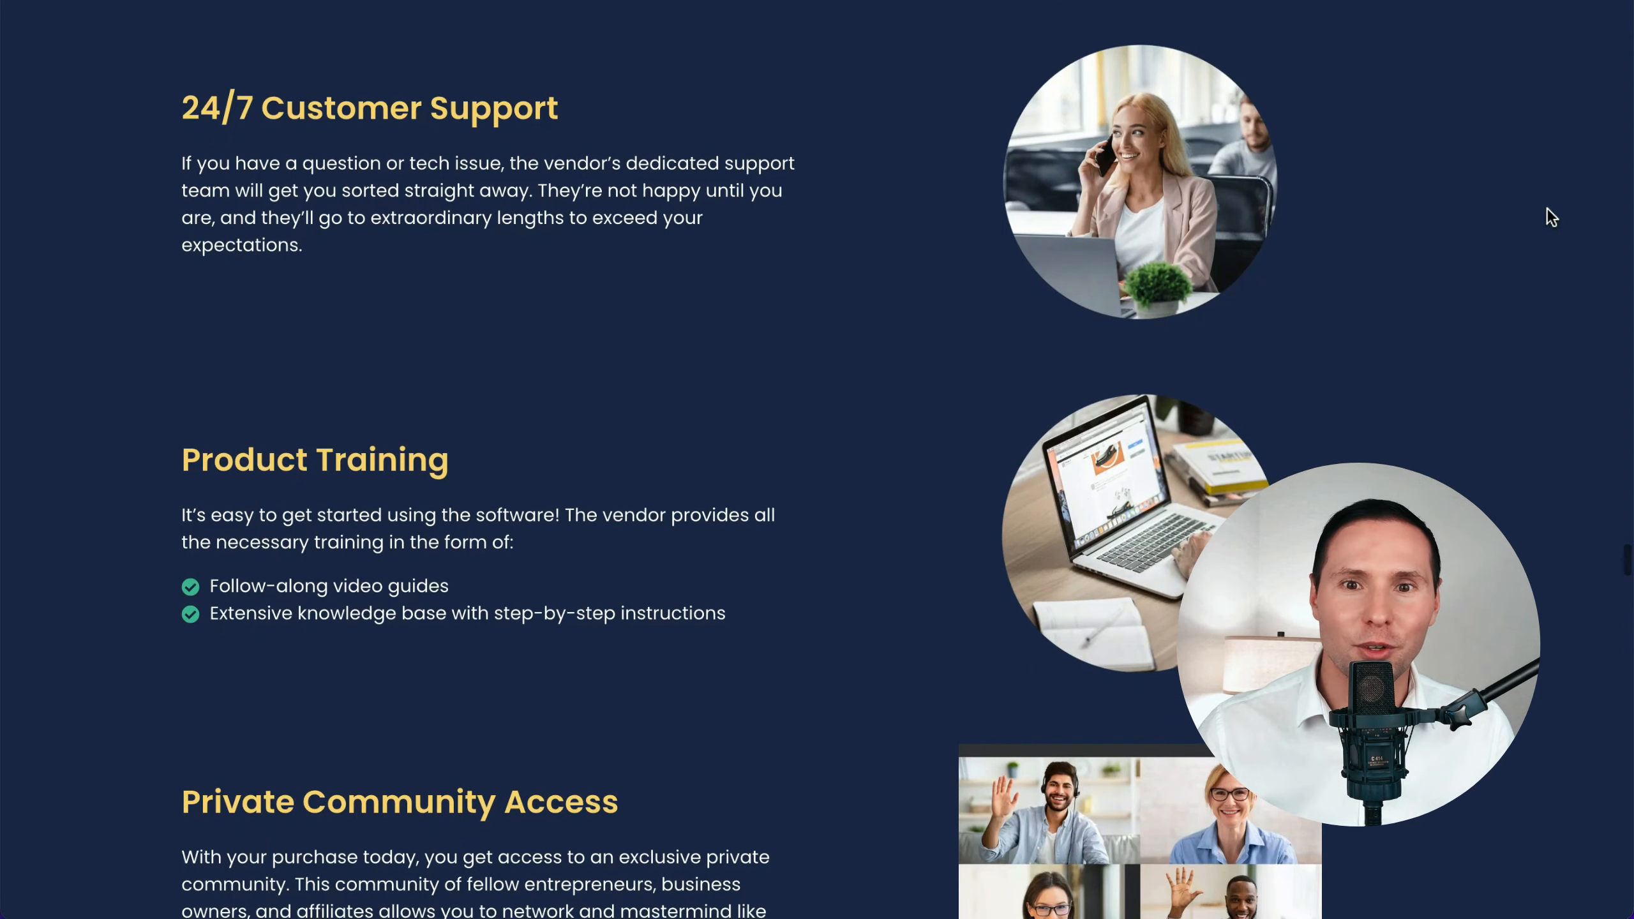
pyautogui.scroll(-3, 1552, 218)
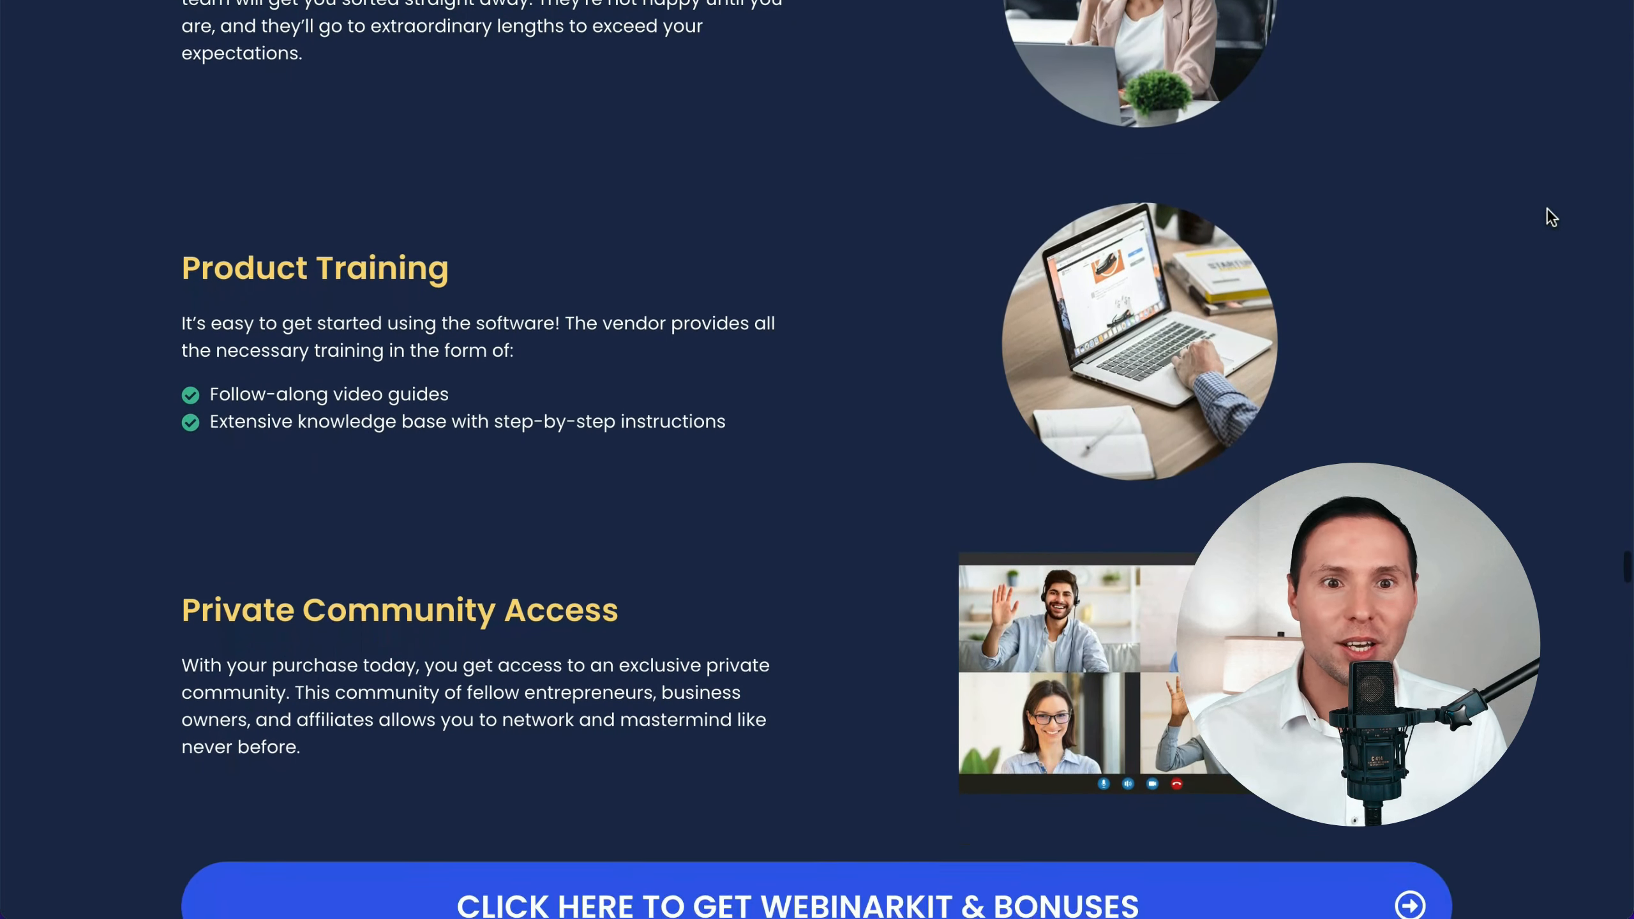
pyautogui.scroll(-2, 1552, 218)
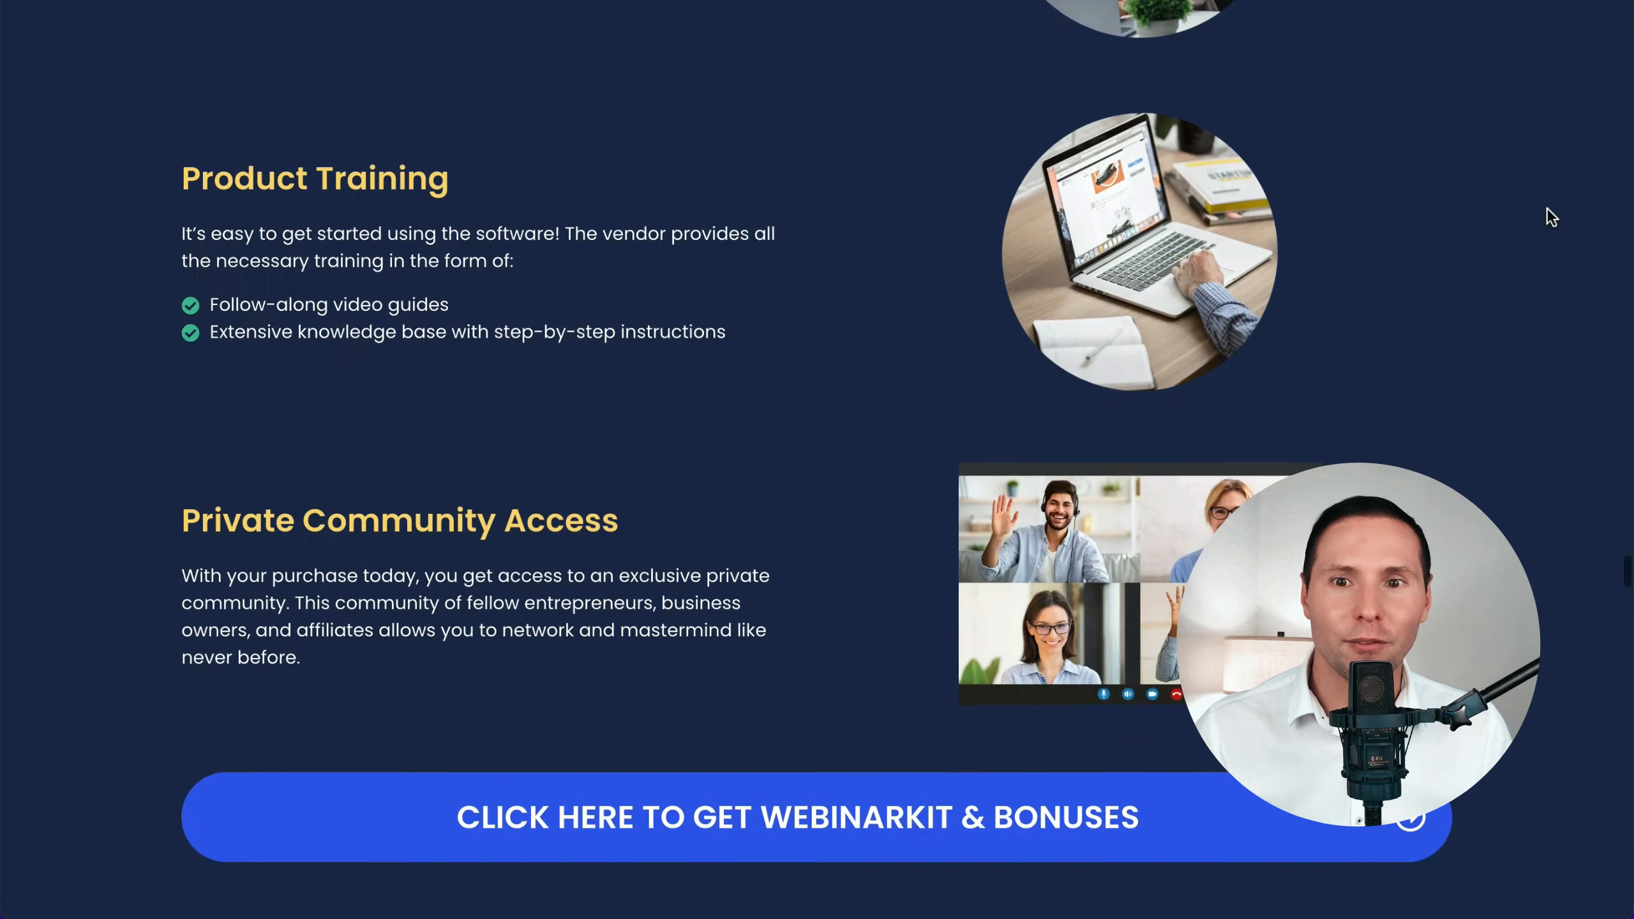
# - Look over the Fast Action Bonuses section, including the Facebook Group Method case study
pyautogui.scroll(-3, 1552, 217)
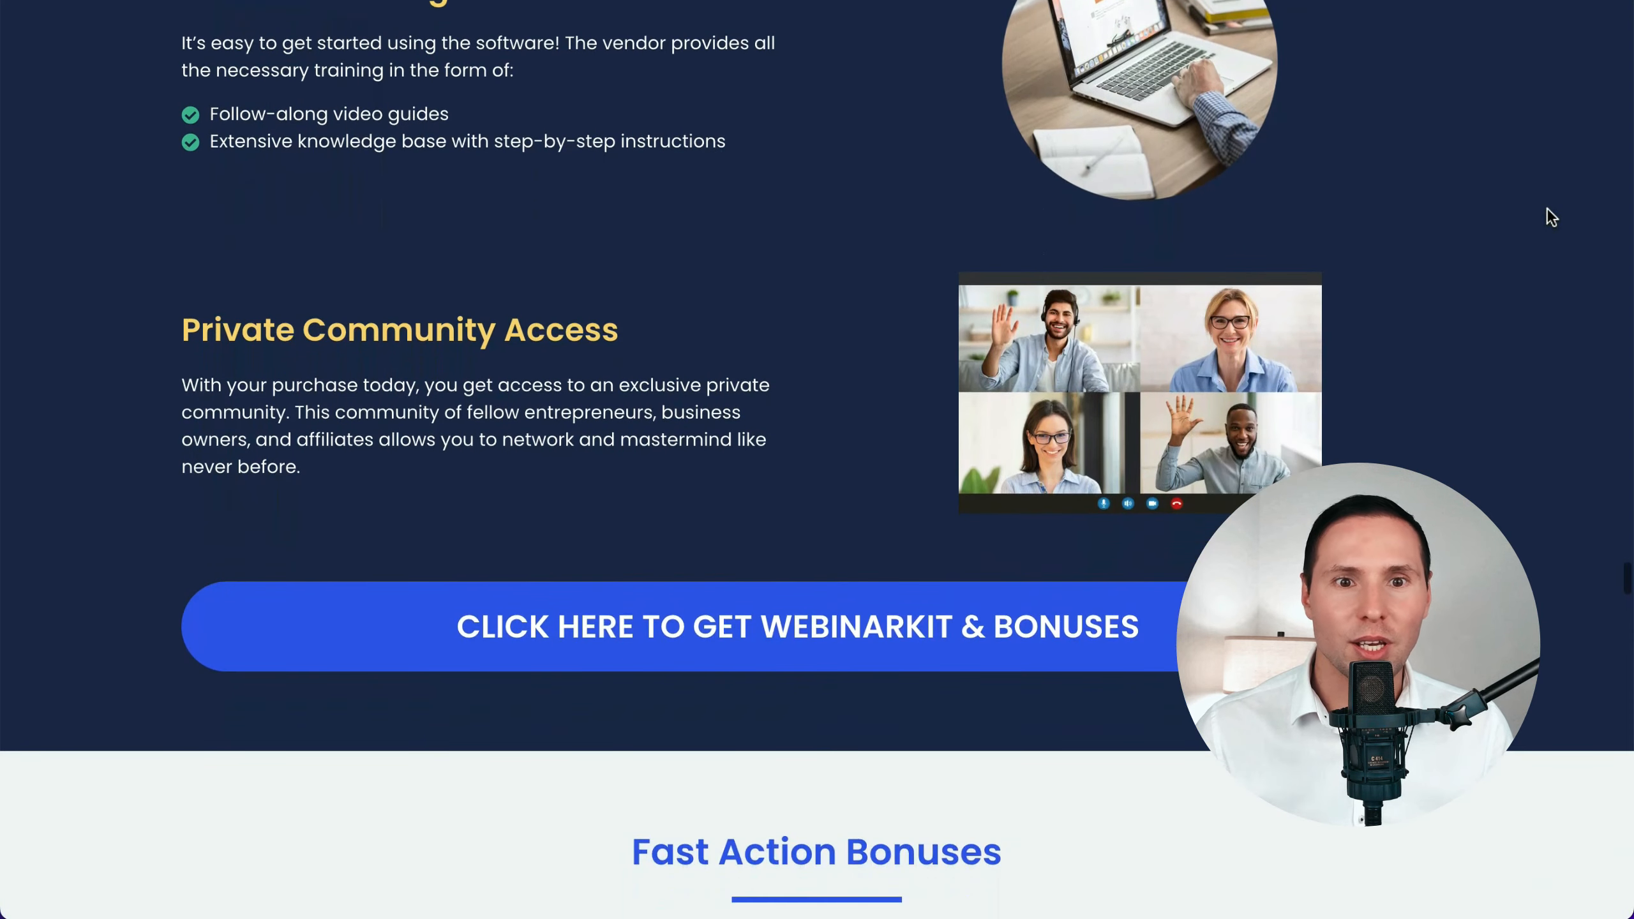
pyautogui.scroll(-1, 1552, 218)
pyautogui.scroll(-1, 1552, 218)
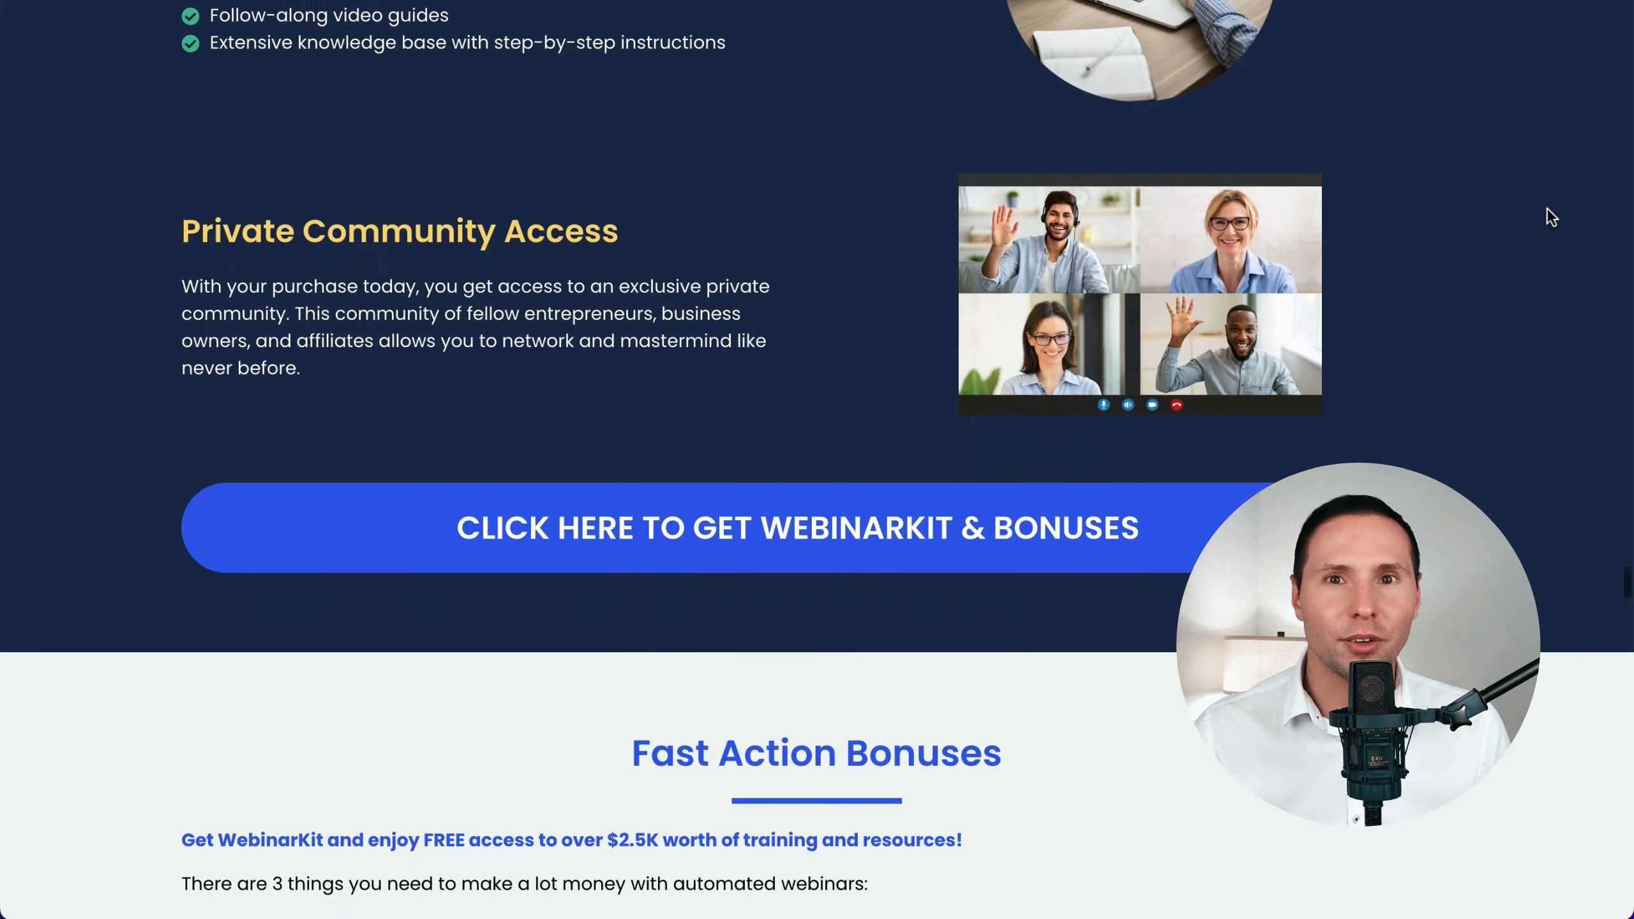
pyautogui.scroll(-1, 1552, 218)
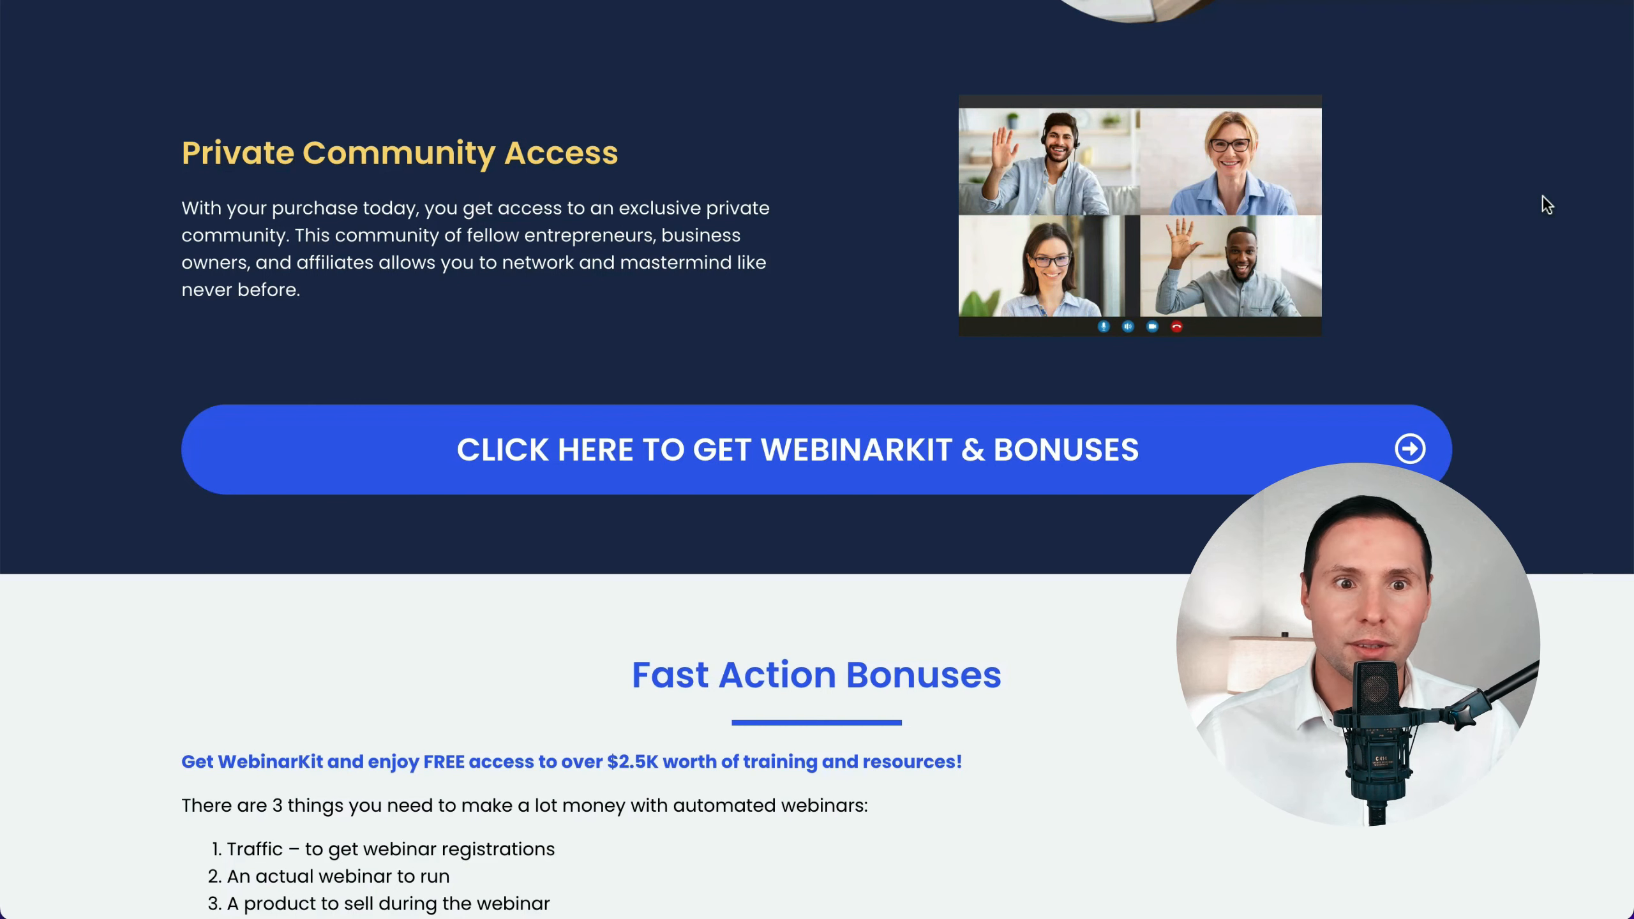
pyautogui.scroll(-8, 1543, 197)
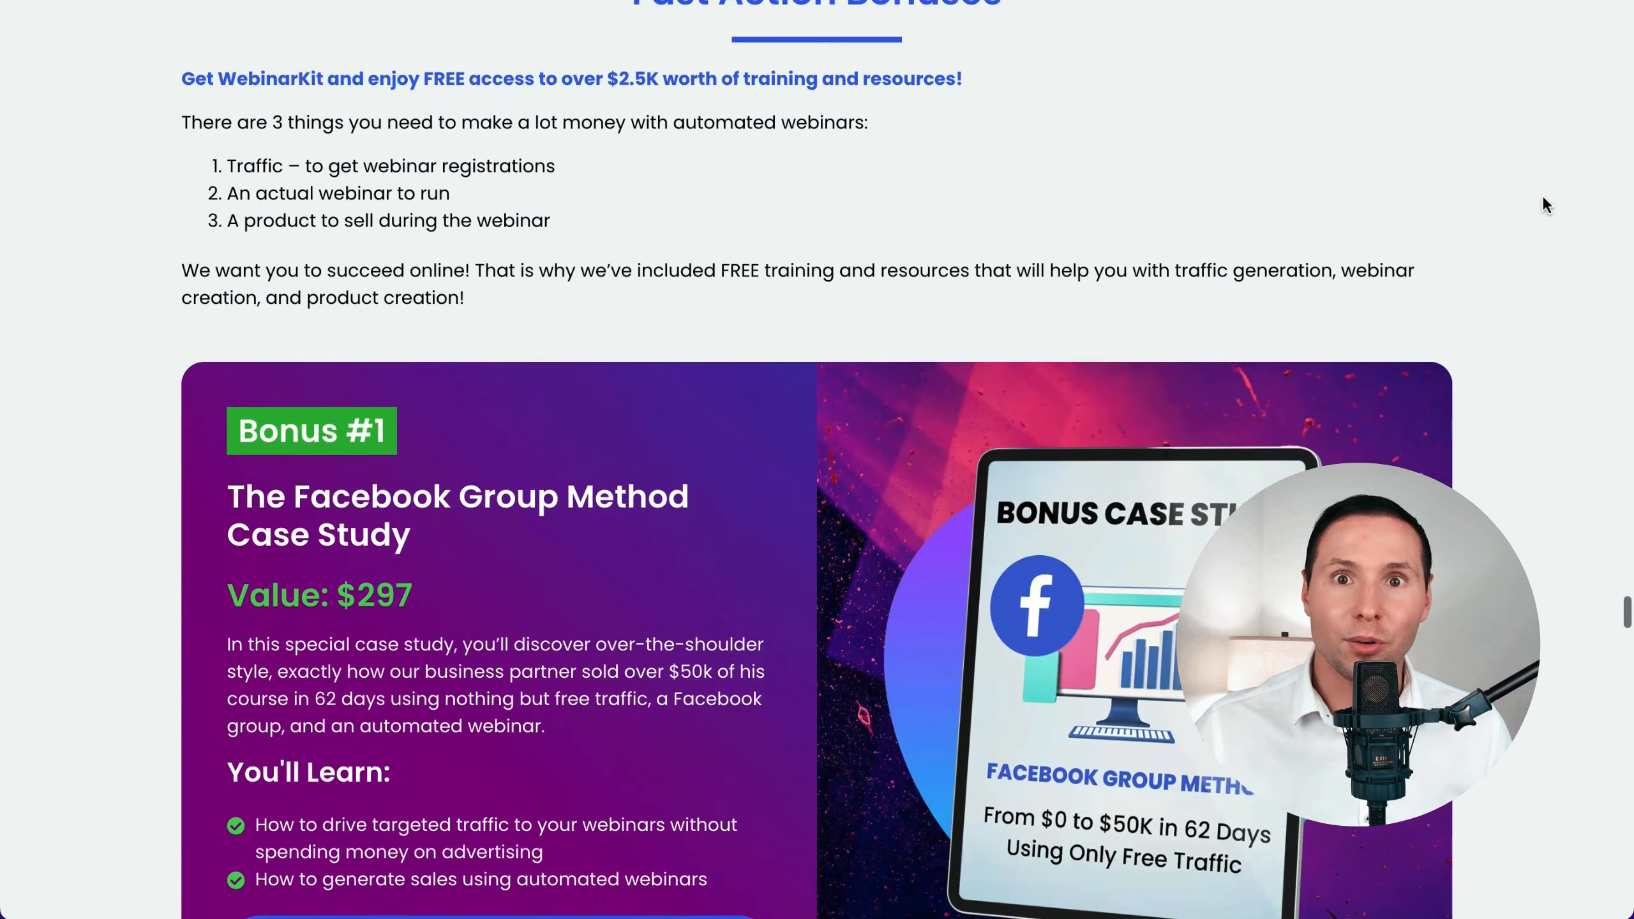
pyautogui.scroll(-6, 1546, 199)
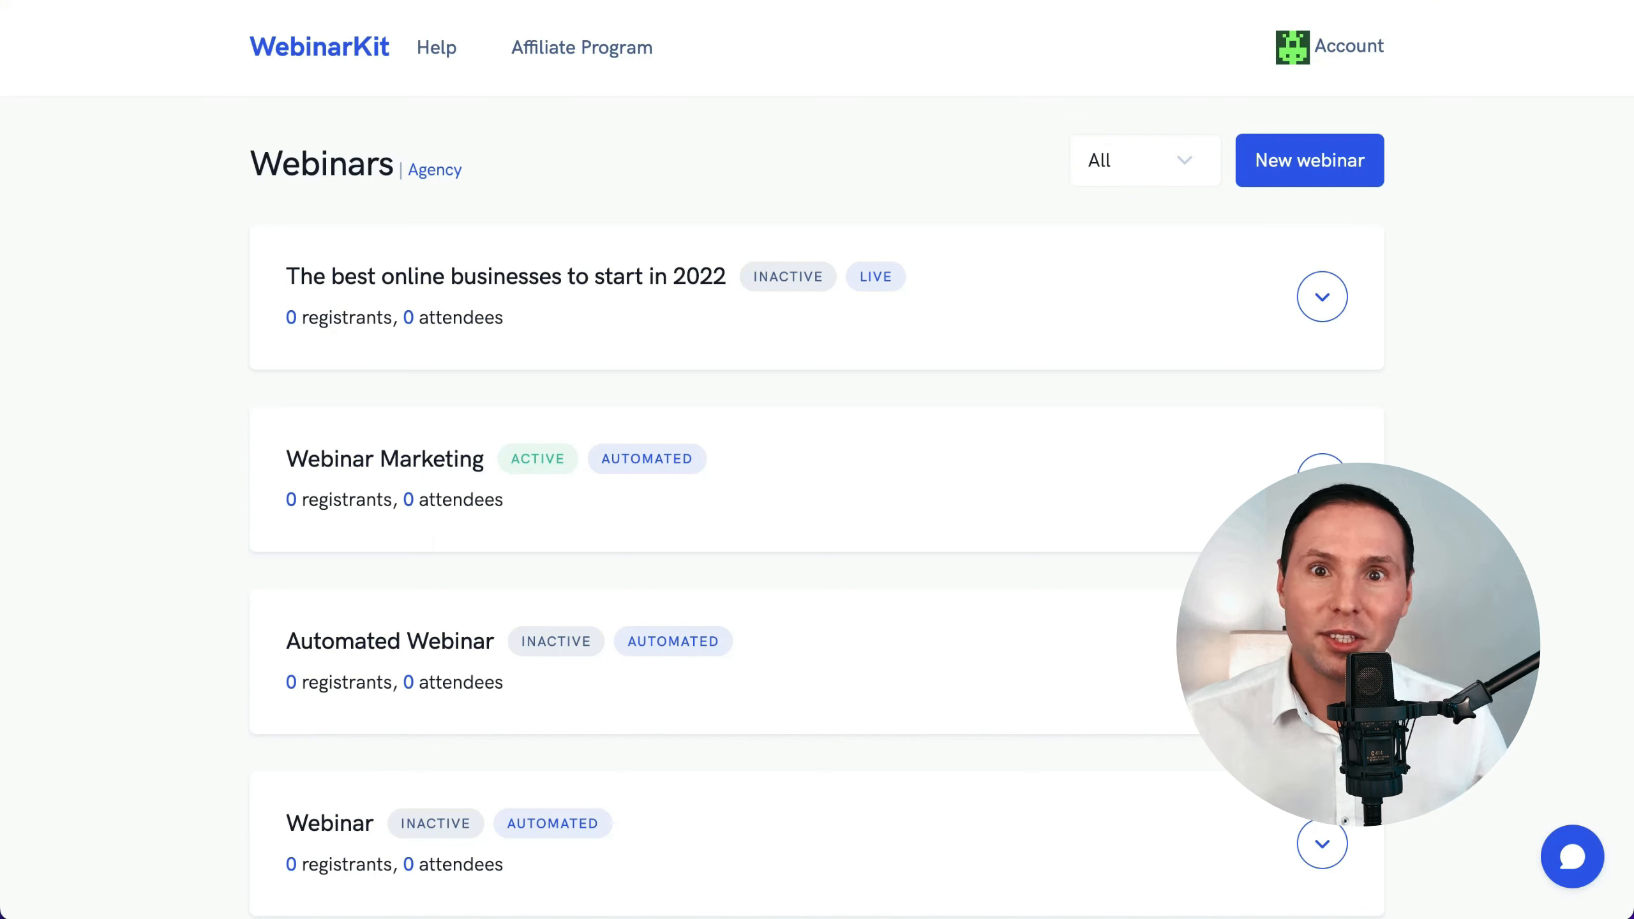
# - Go to the account's webinars list and create a new automated webinar
pyautogui.moveTo(1287, 47)
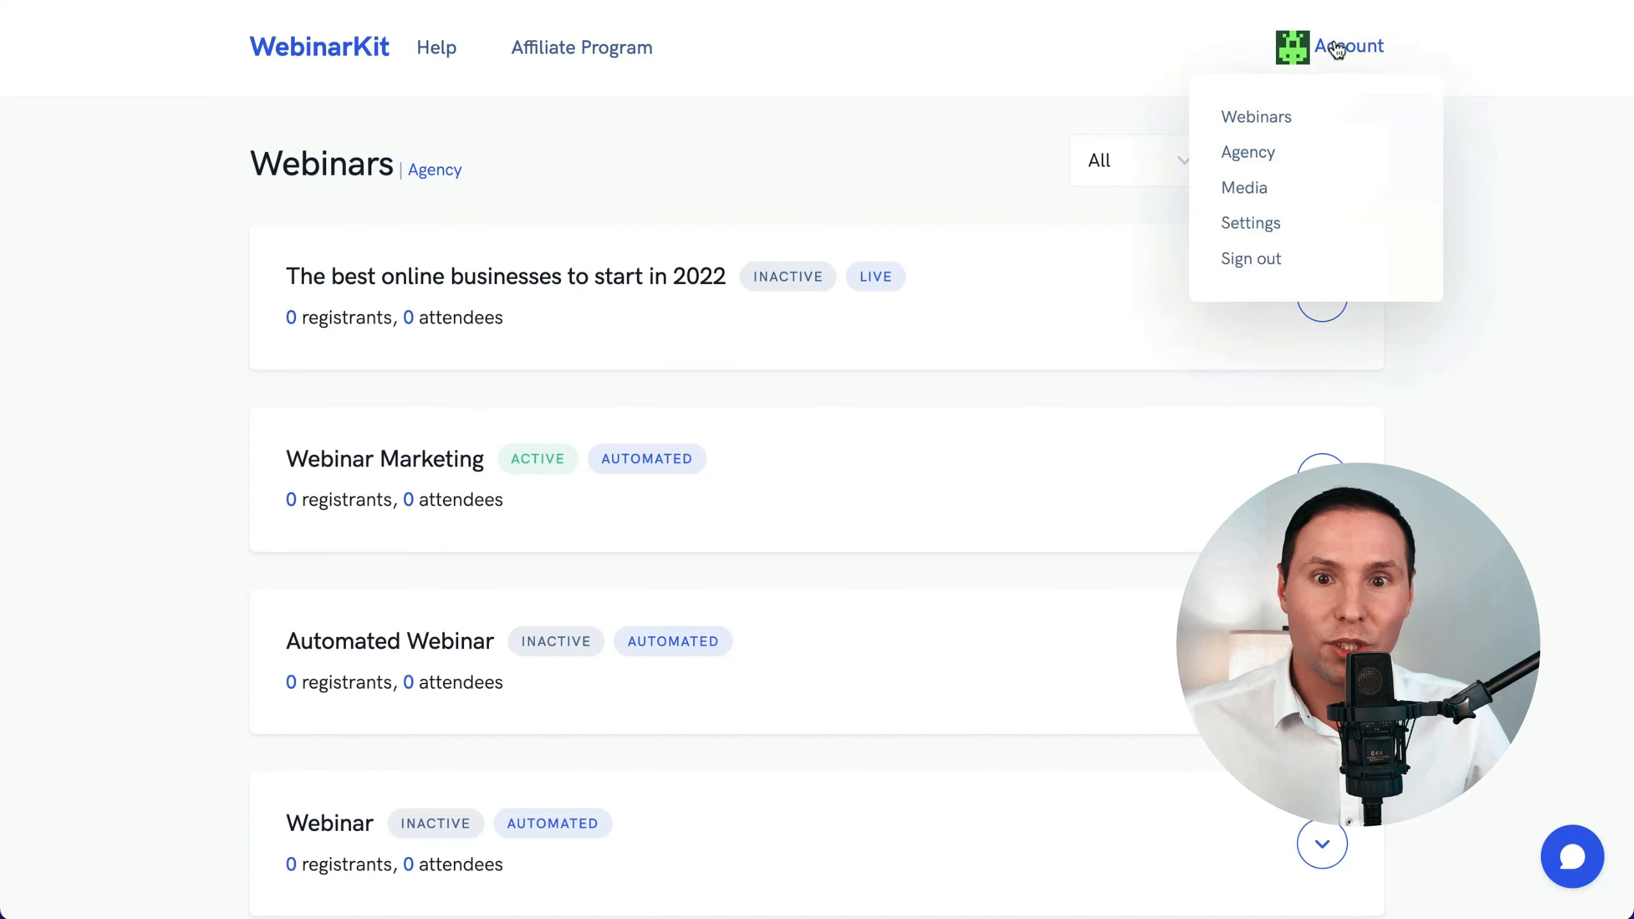
pyautogui.click(1280, 118)
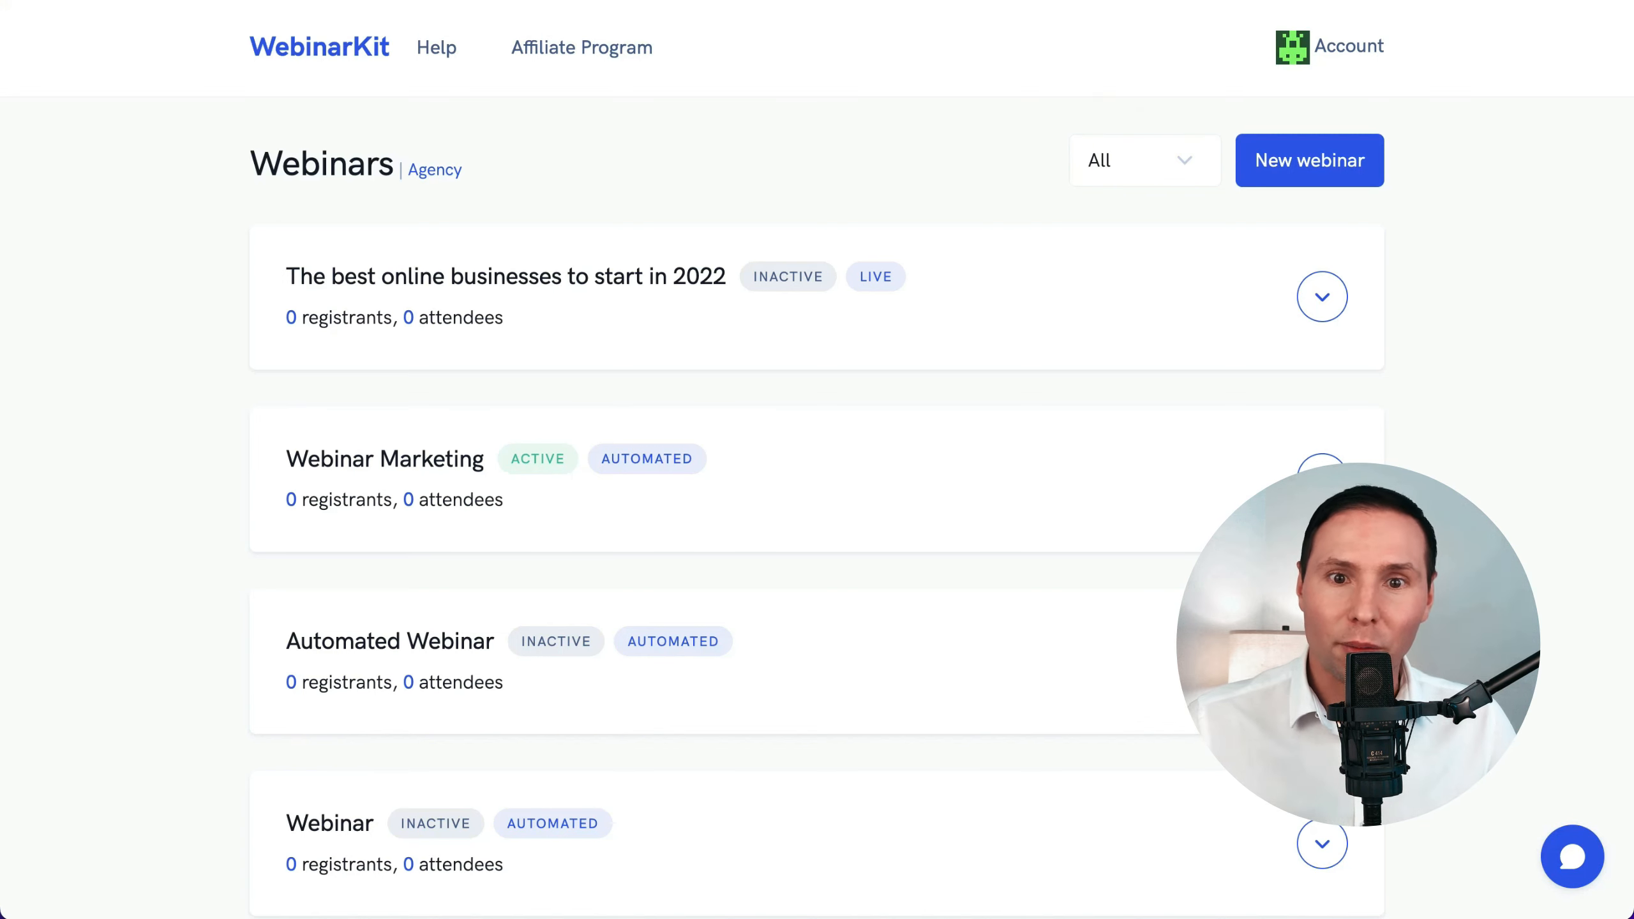
pyautogui.click(1362, 171)
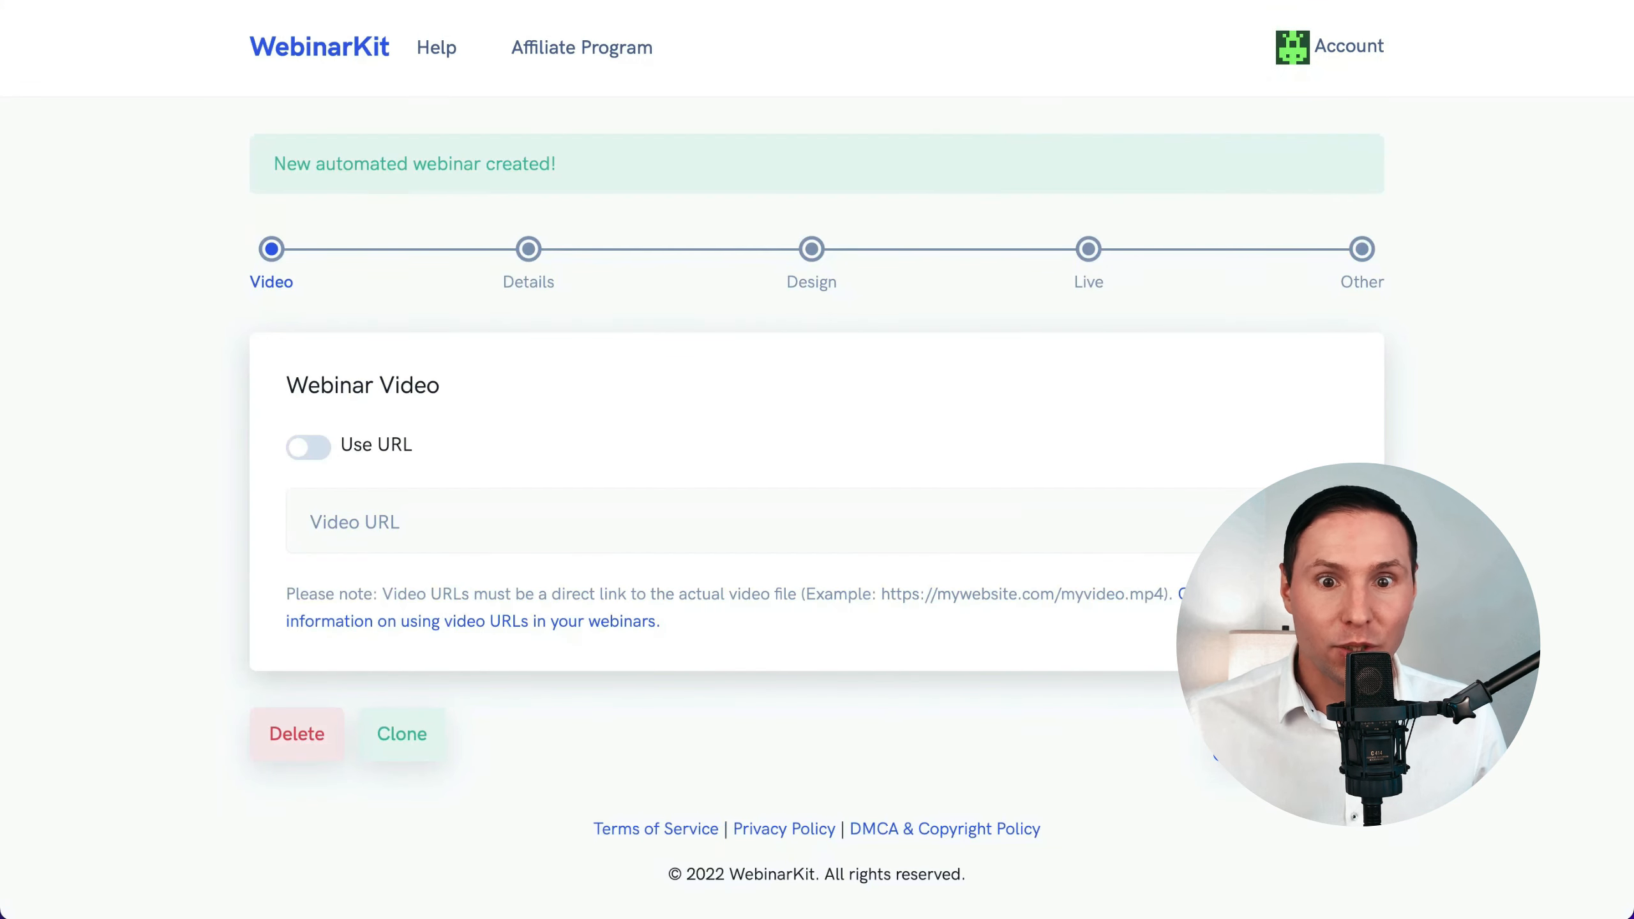
pyautogui.click(441, 435)
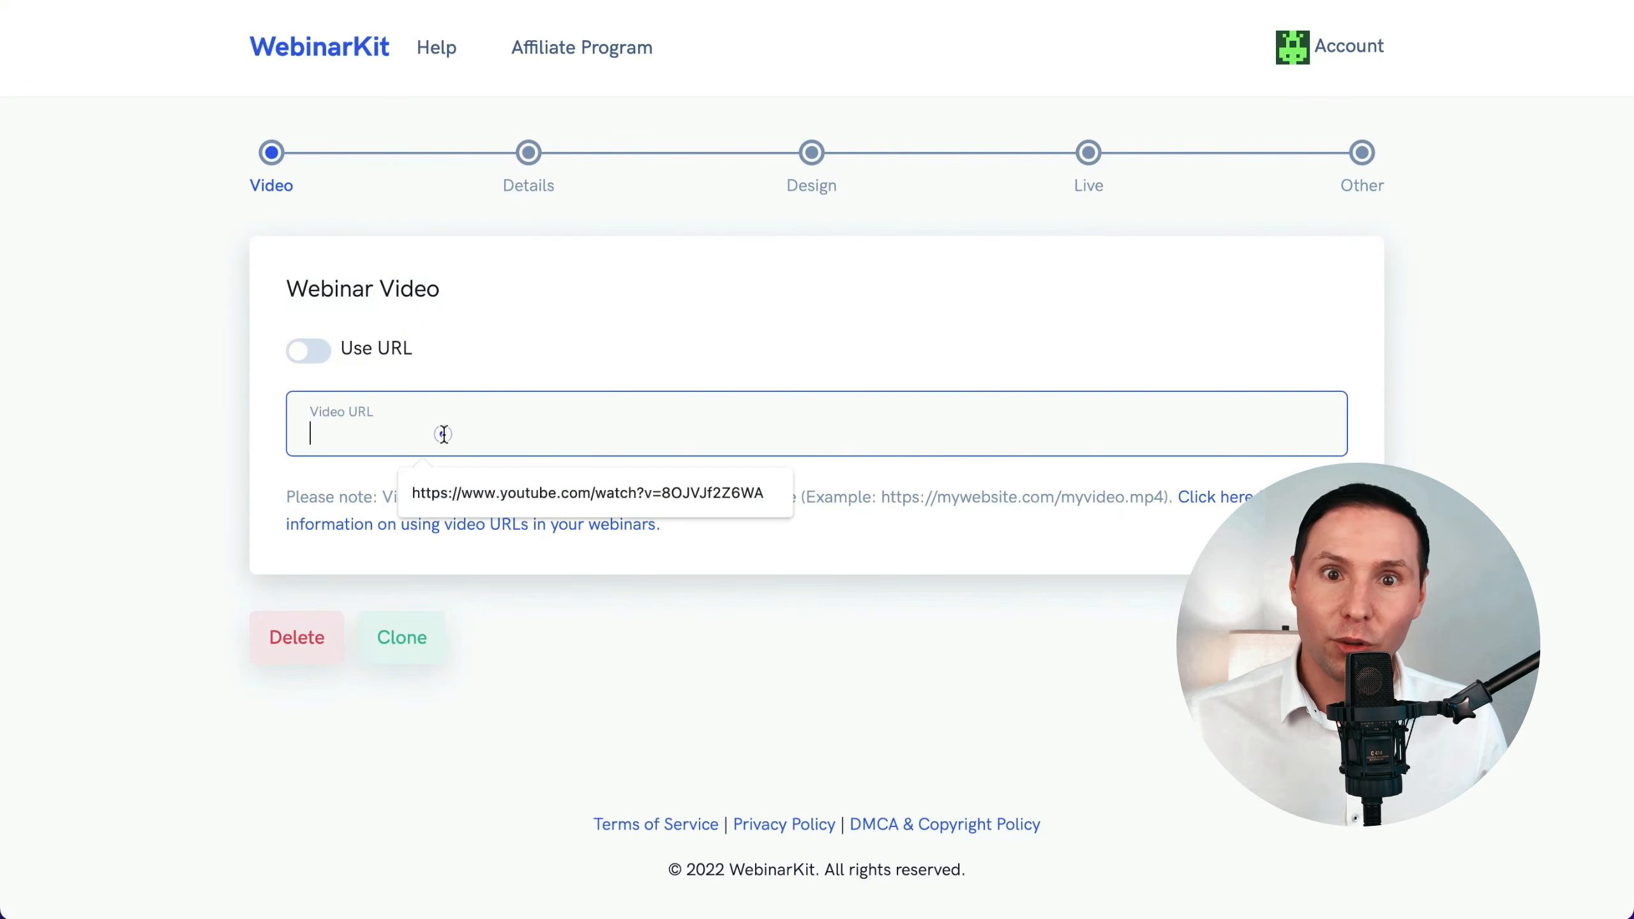
pyautogui.write('https://youtu.be/8OJVJf2Z6WA')
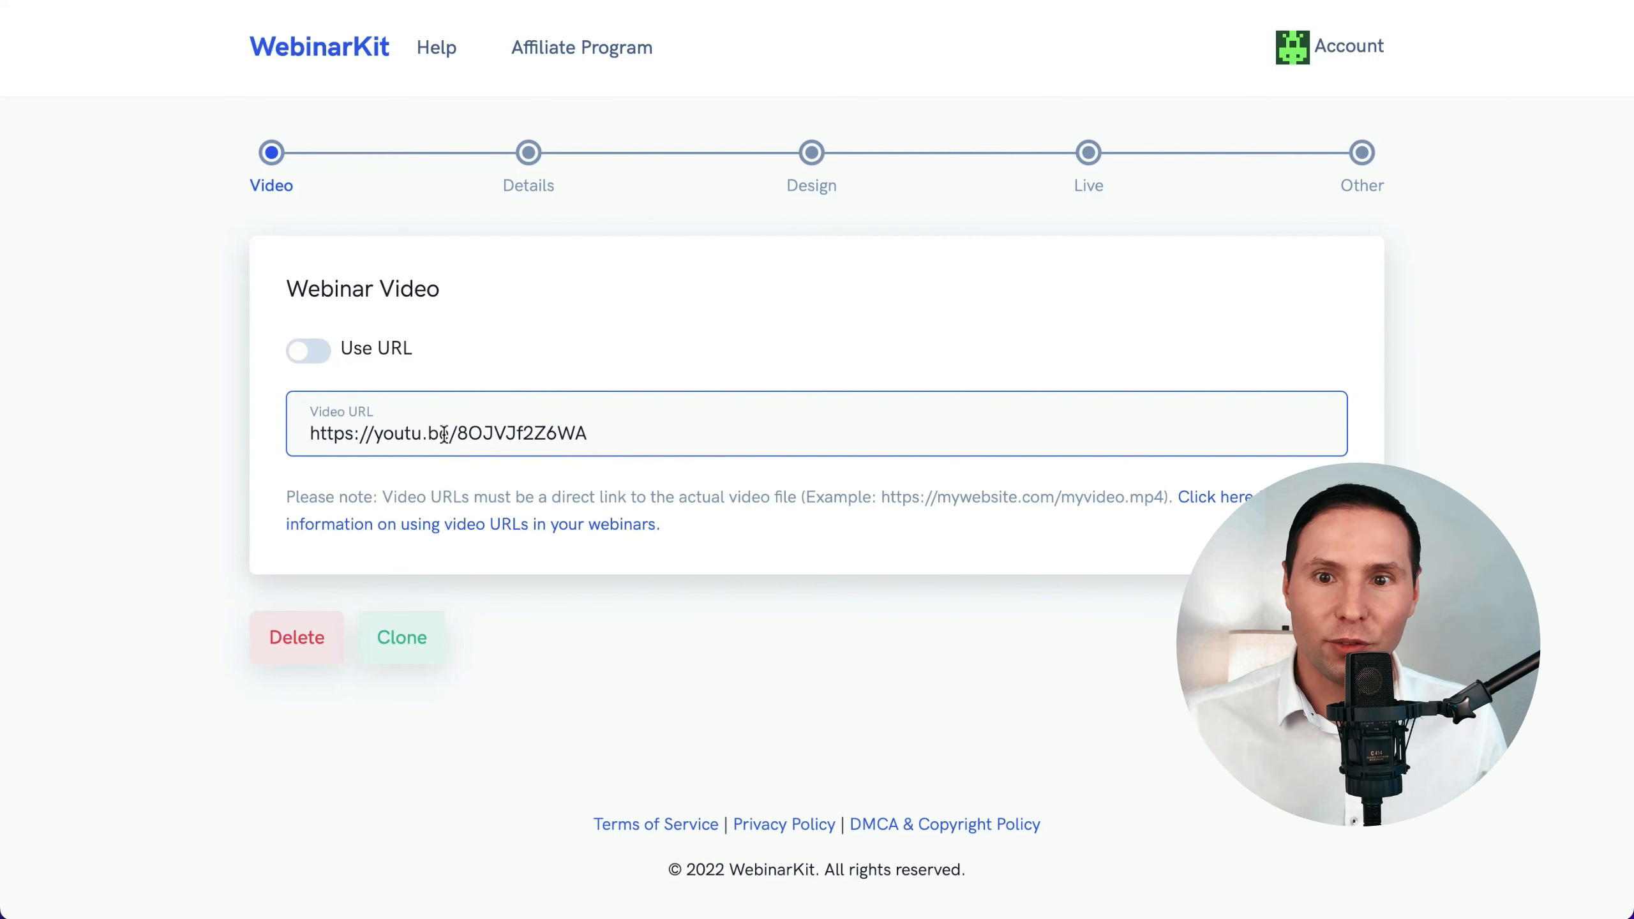
pyautogui.click(598, 669)
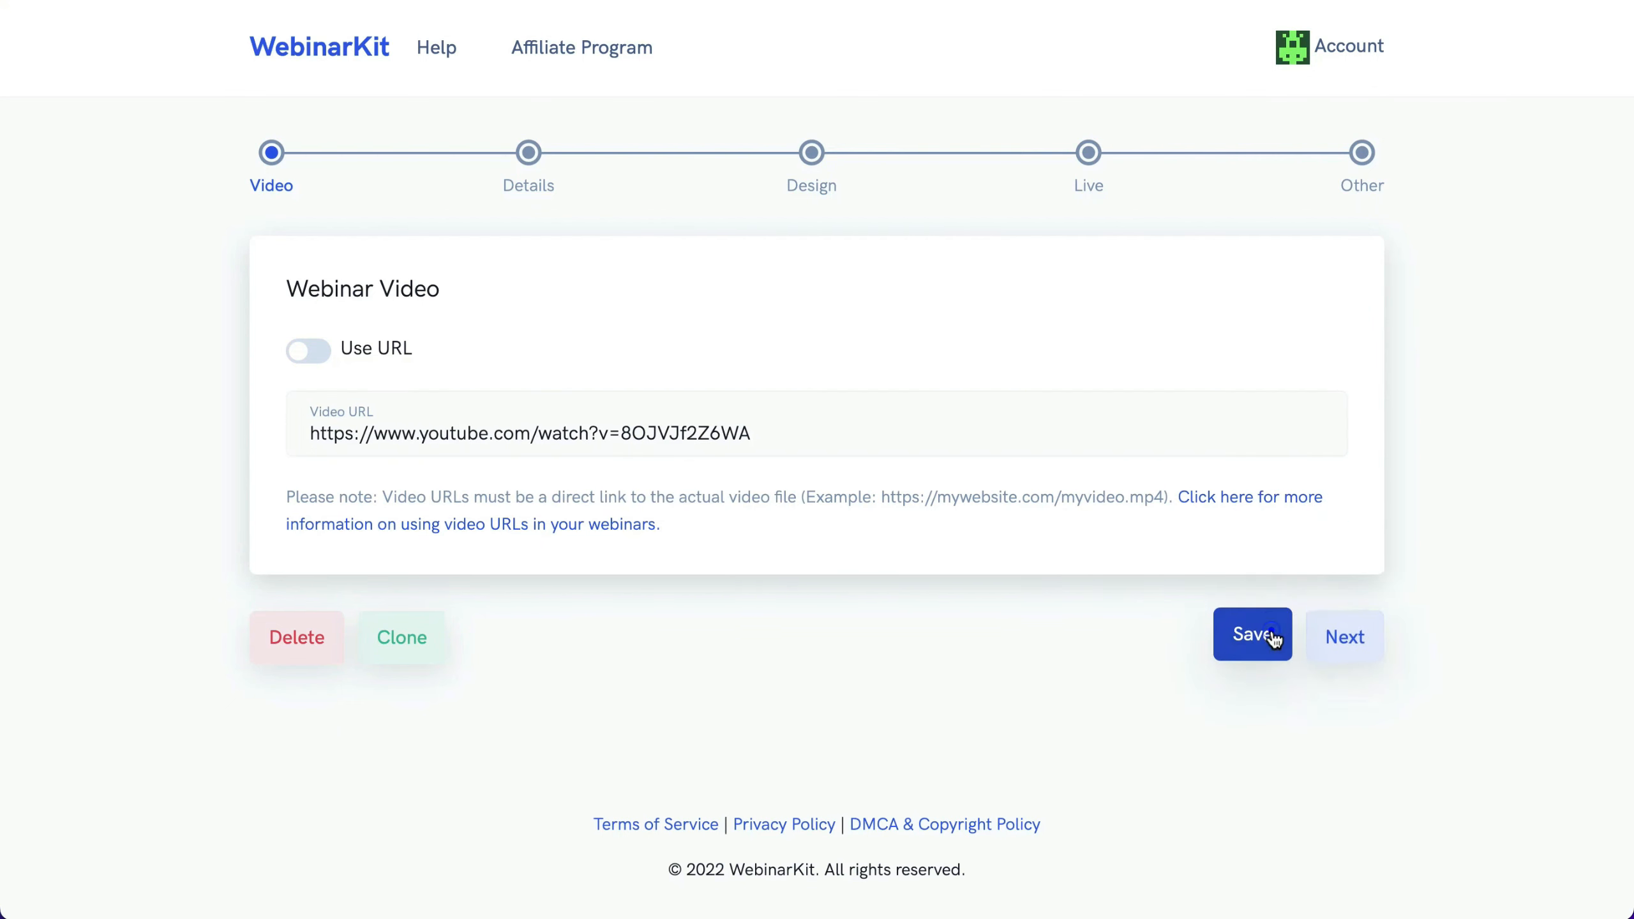
pyautogui.click(1245, 639)
pyautogui.click(1347, 716)
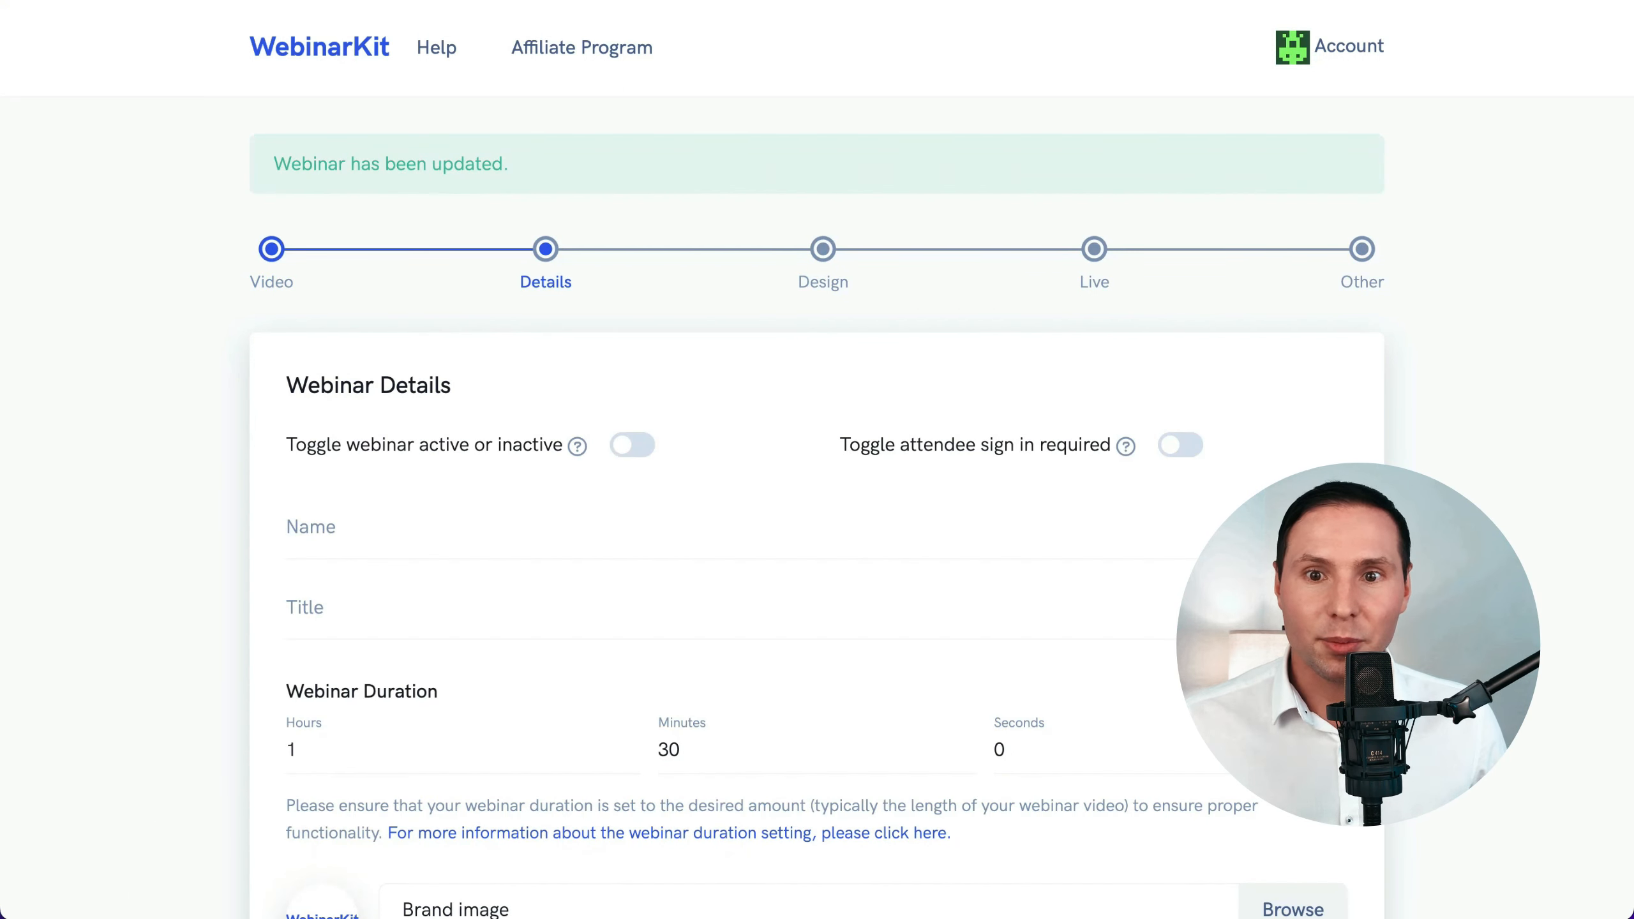
# - Set the webinar to active and require attendee sign-in
pyautogui.scroll(-1, 1483, 493)
pyautogui.scroll(-3, 1483, 493)
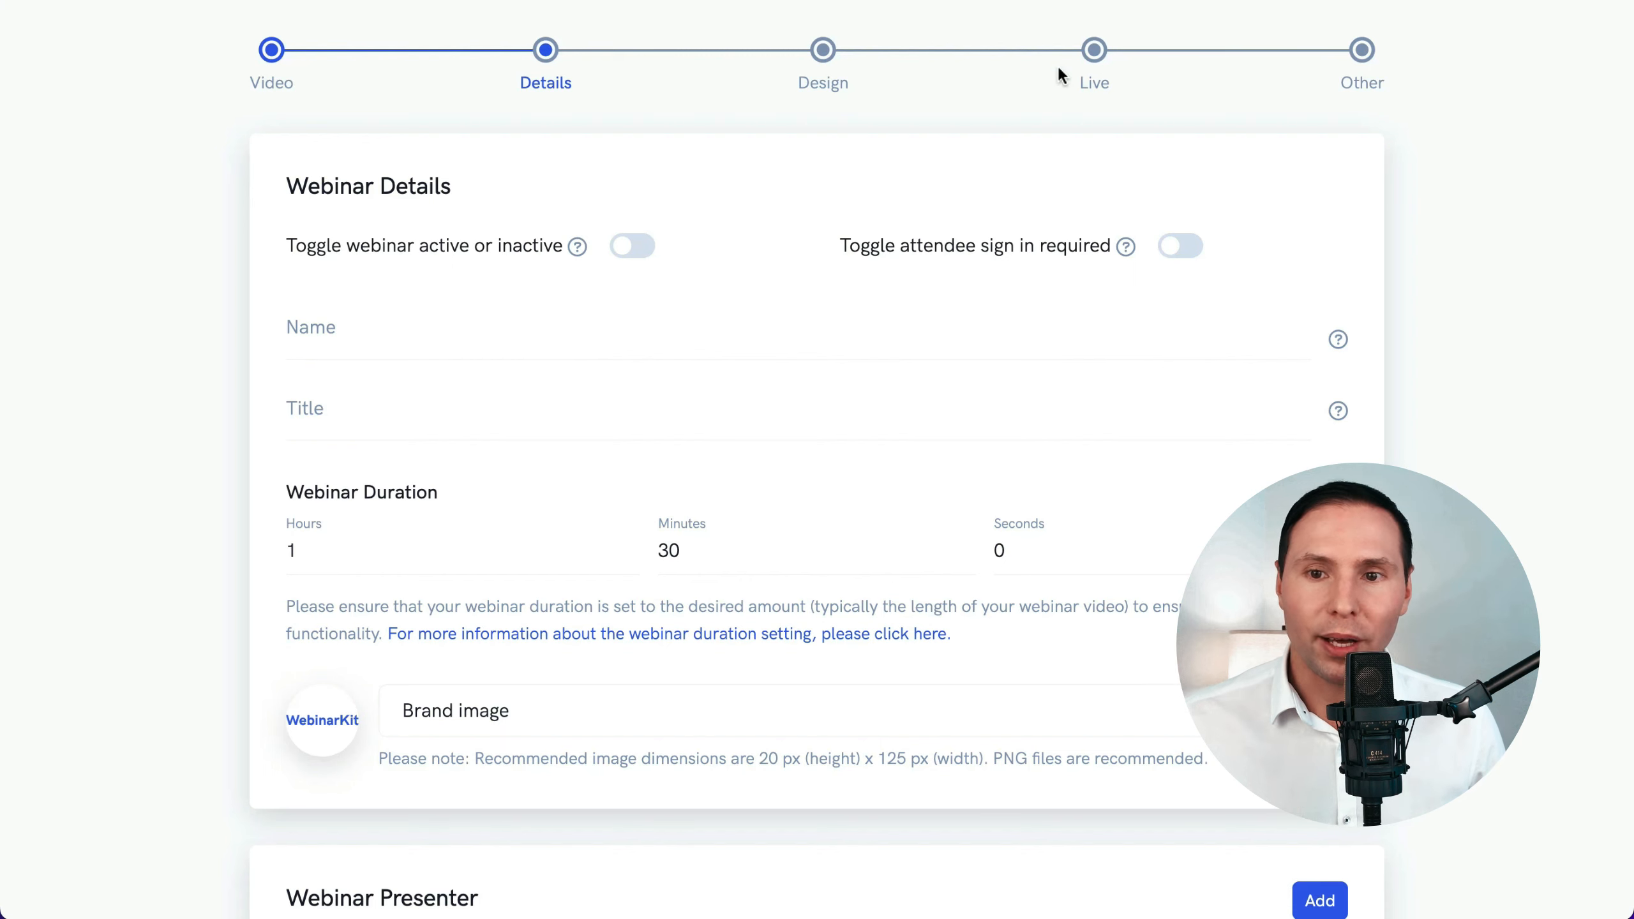
pyautogui.click(632, 248)
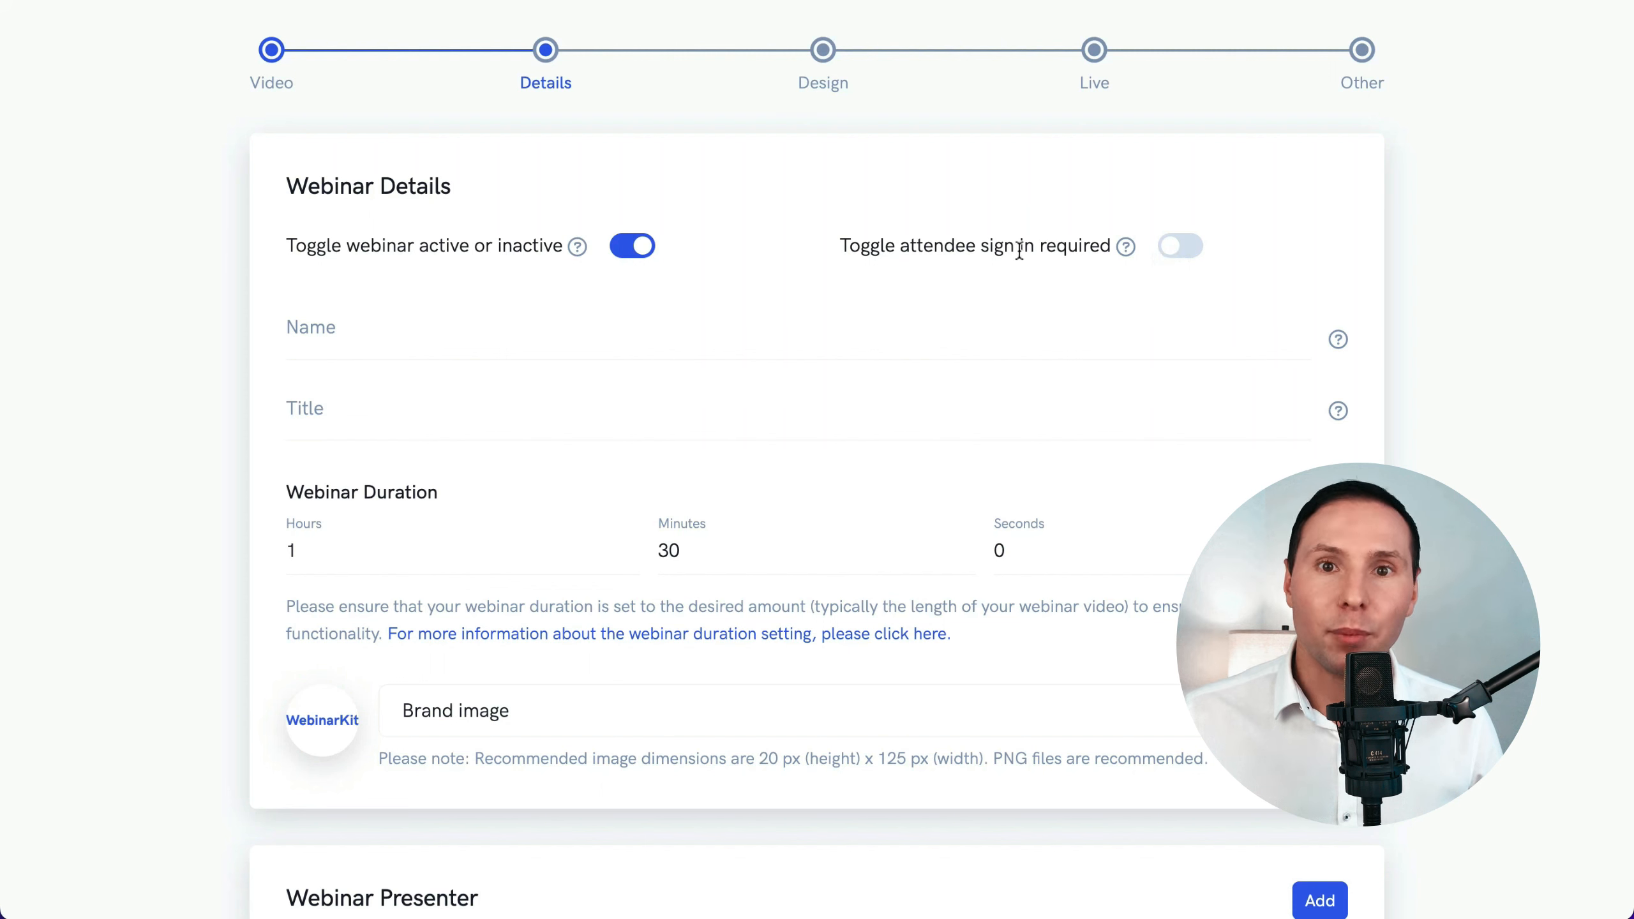
pyautogui.moveTo(844, 238); pyautogui.dragTo(1088, 241)
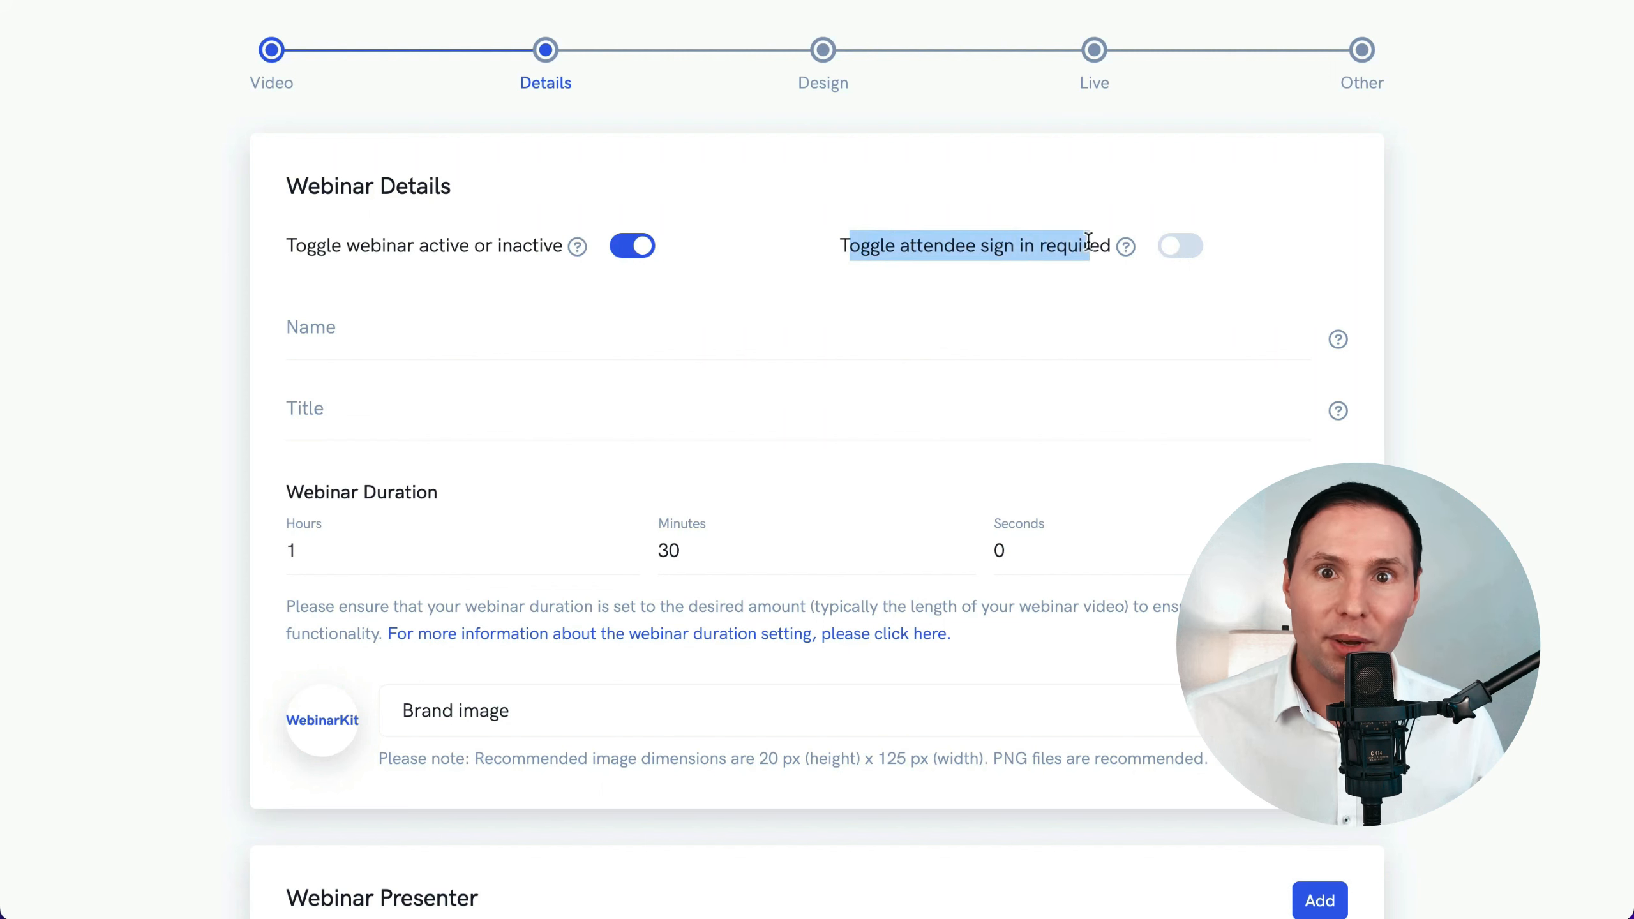
pyautogui.click(1139, 270)
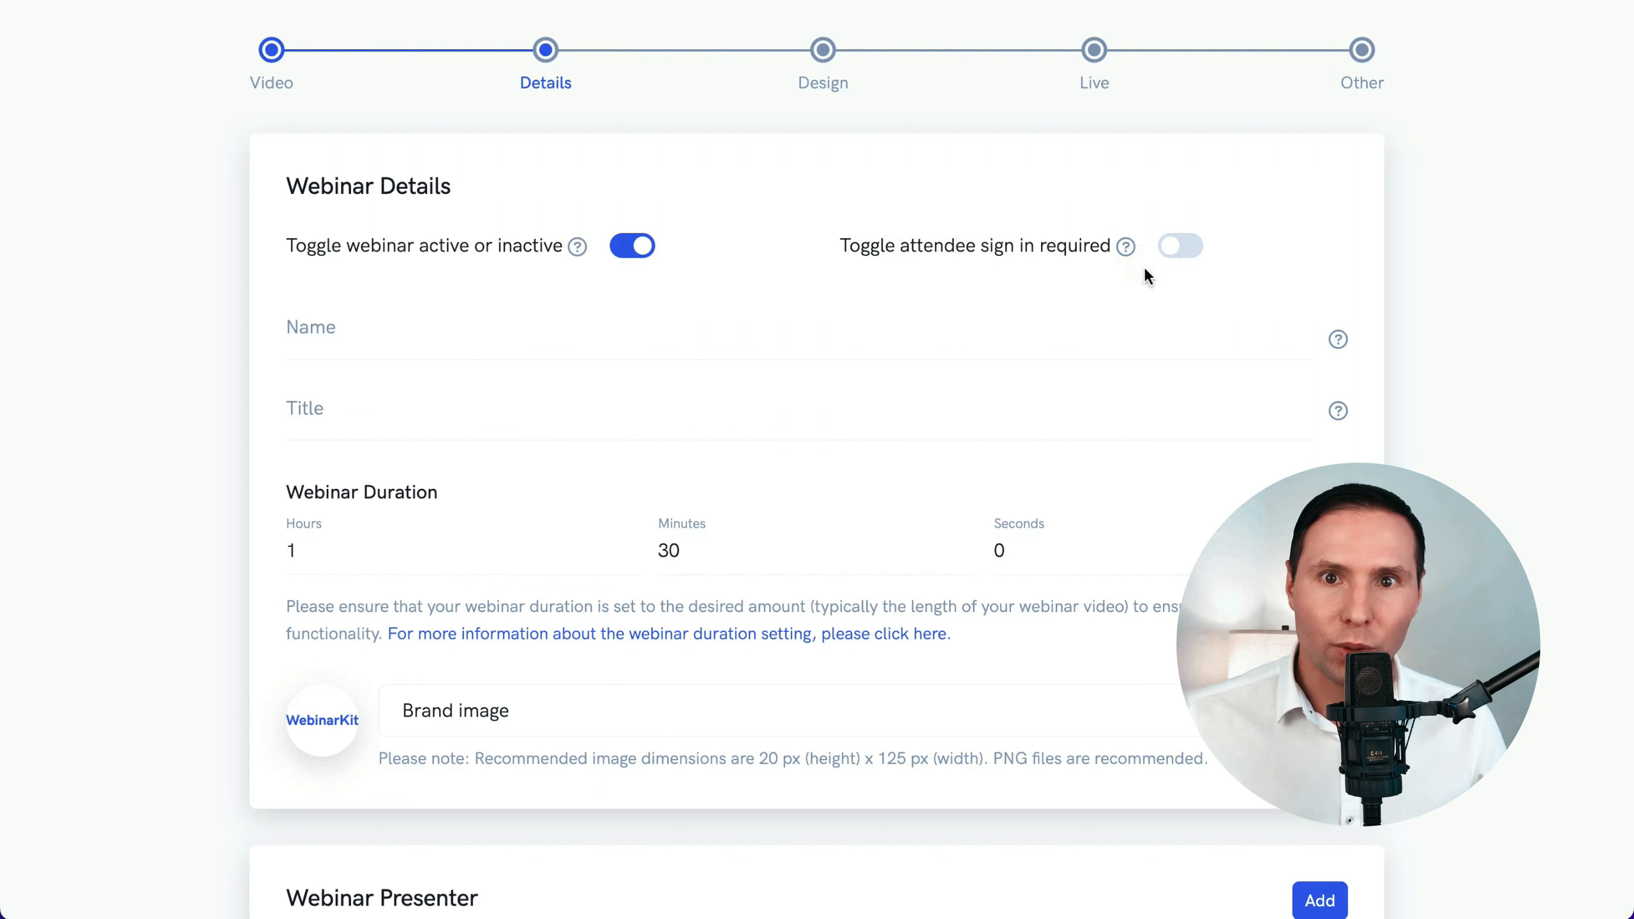
pyautogui.scroll(-2, 1195, 289)
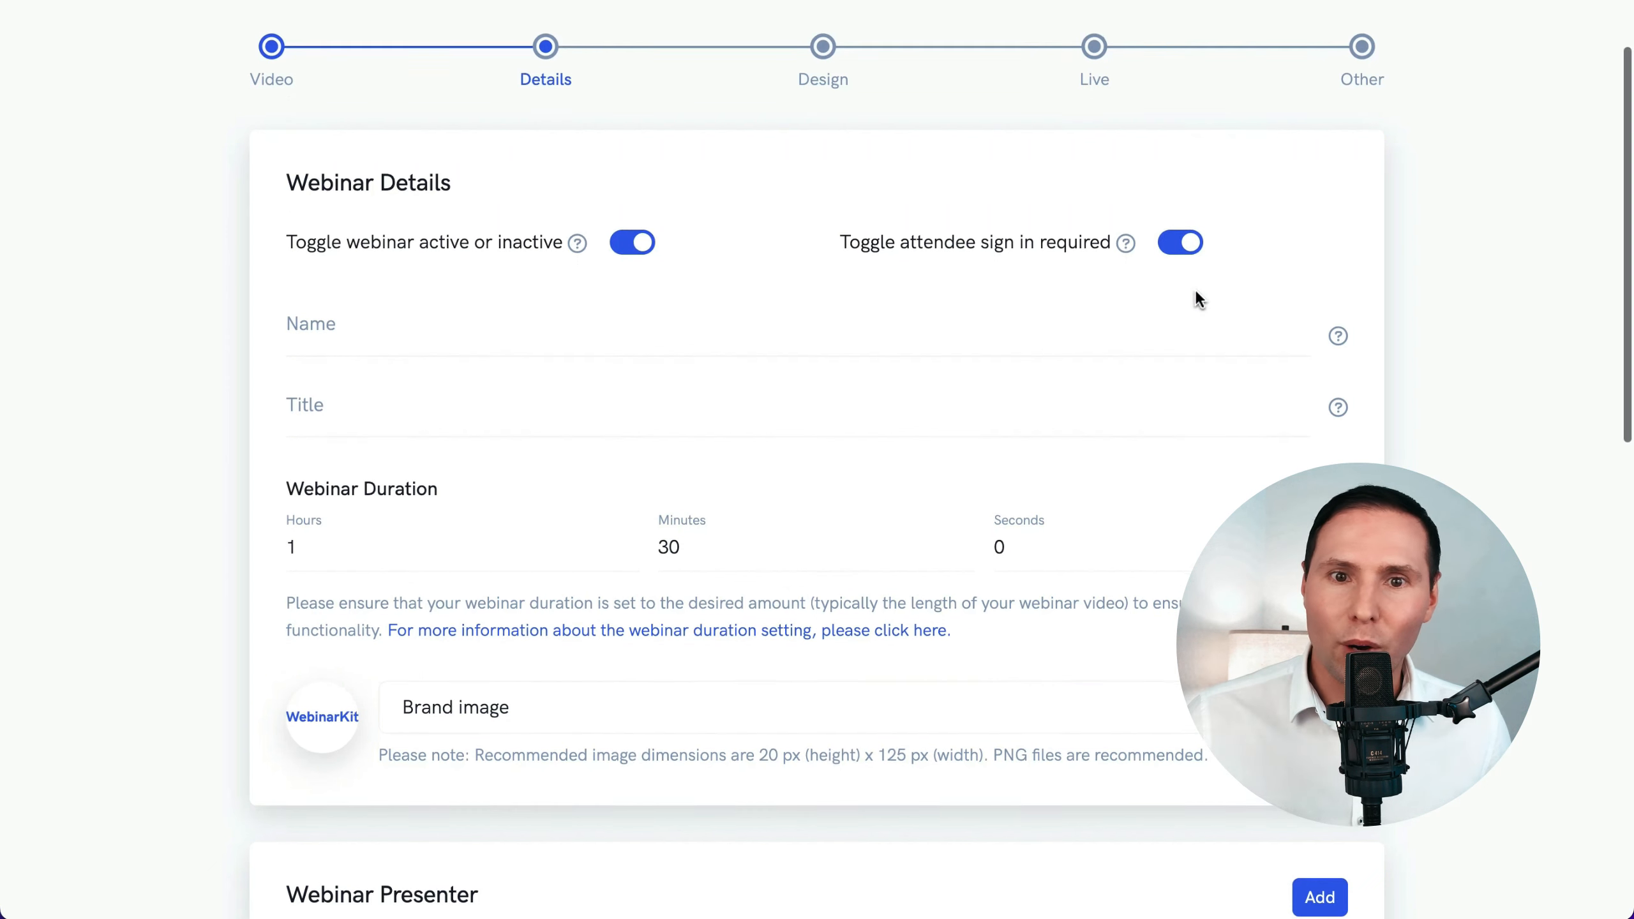
# - Name the webinar "Test Webinar" and title it "How to Implement Webinar Marketing in Your Business"
pyautogui.click(451, 195)
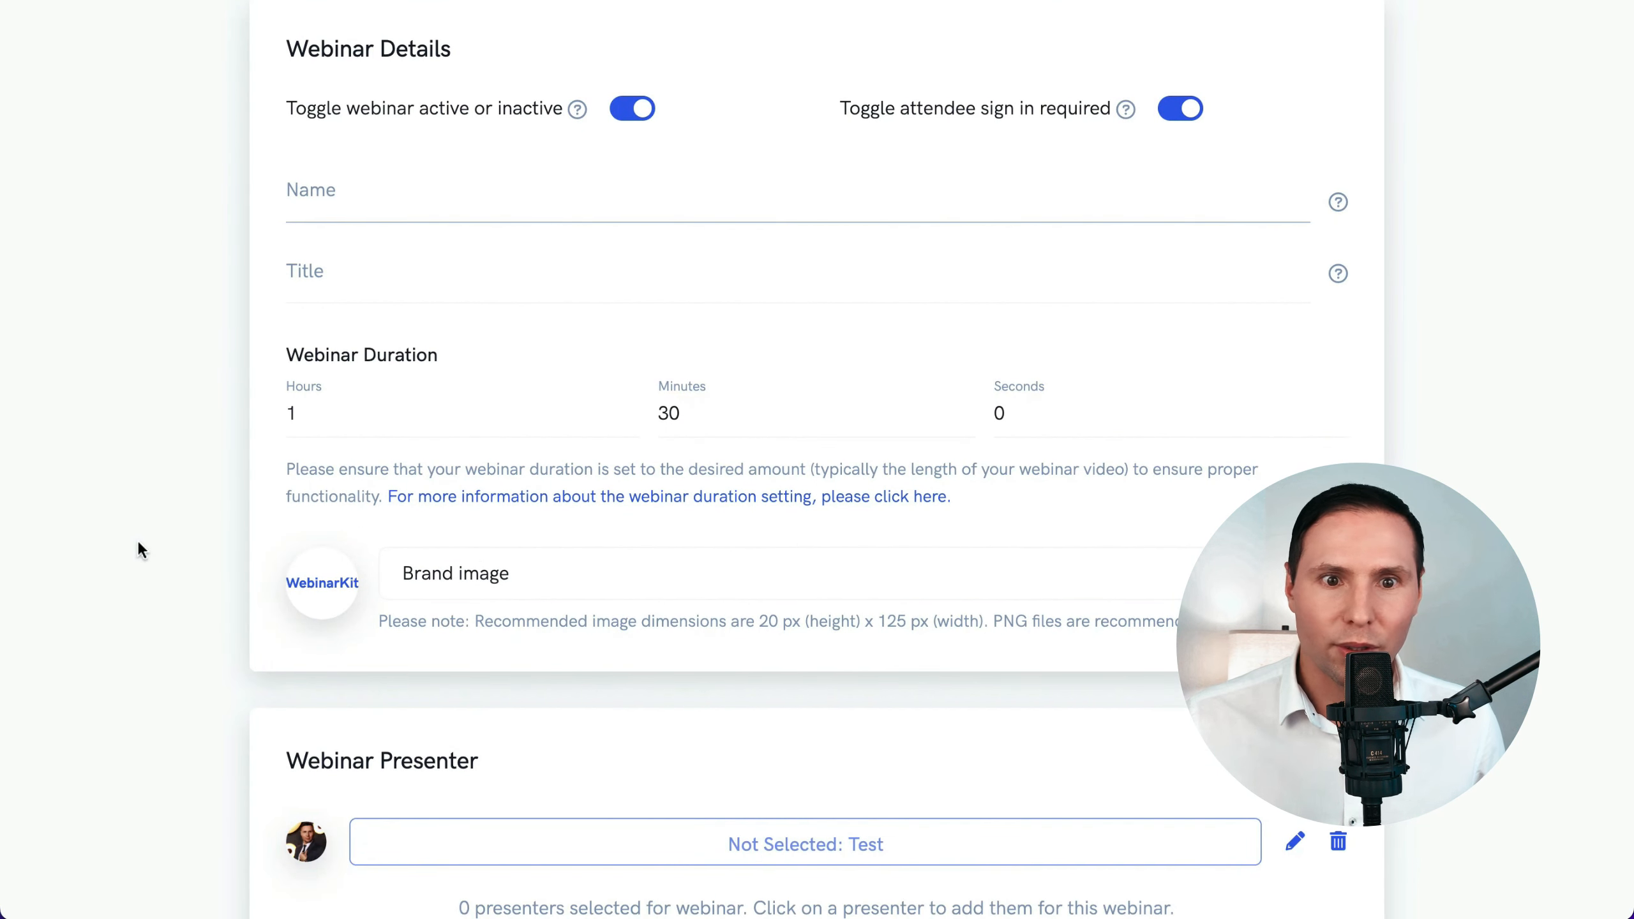
pyautogui.write('Test Webinar')
pyautogui.click(138, 539)
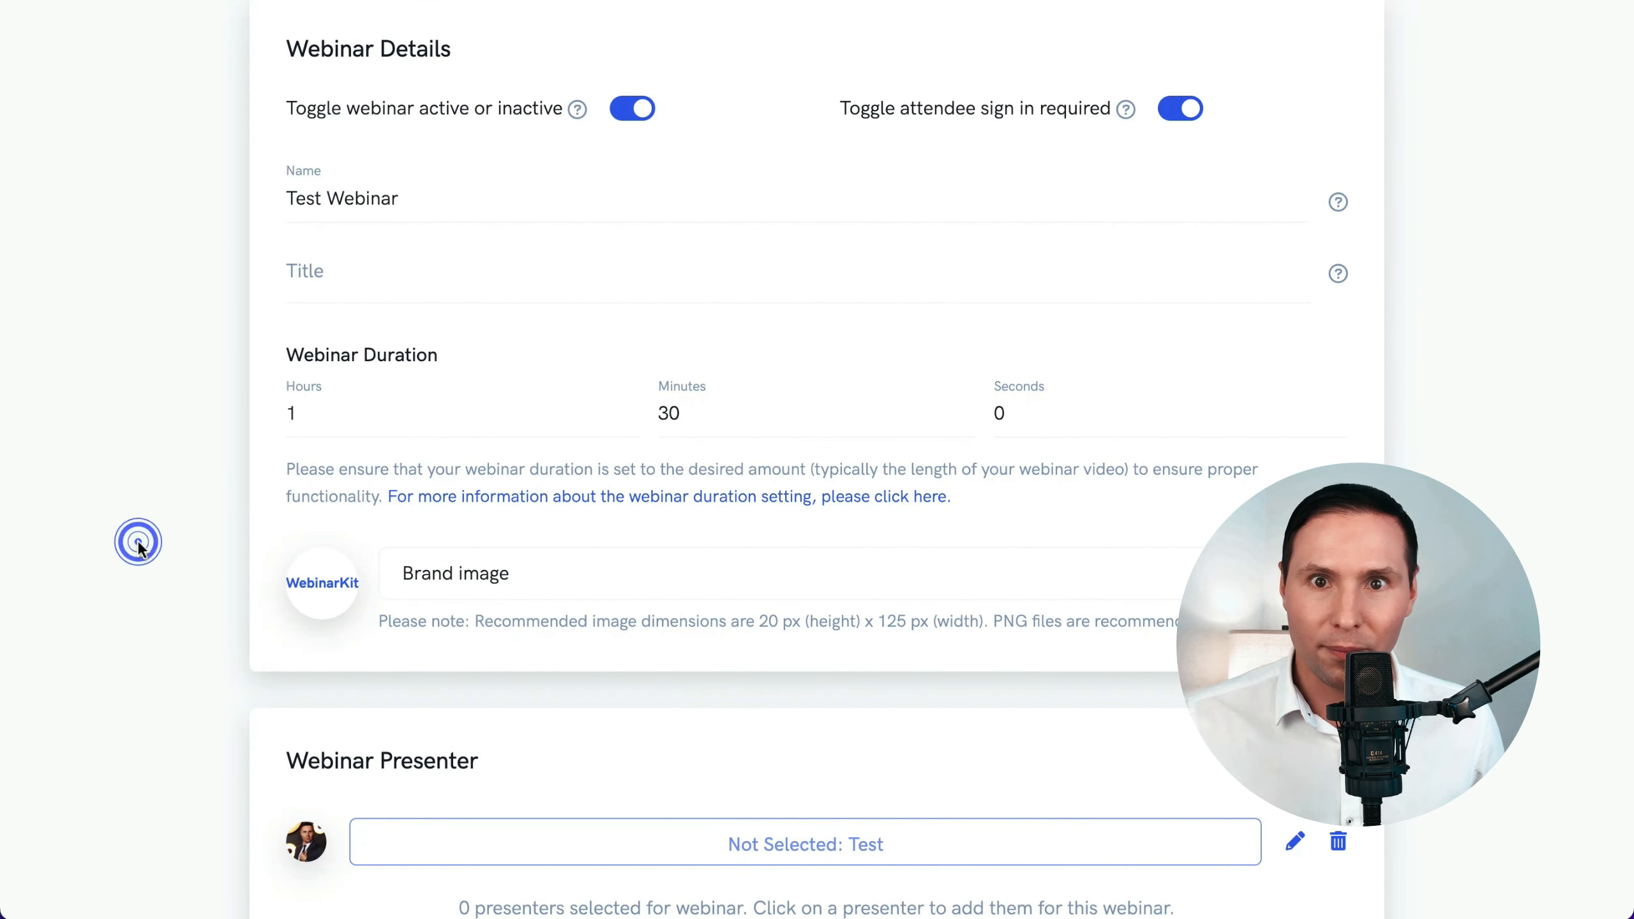
pyautogui.scroll(-2, 138, 539)
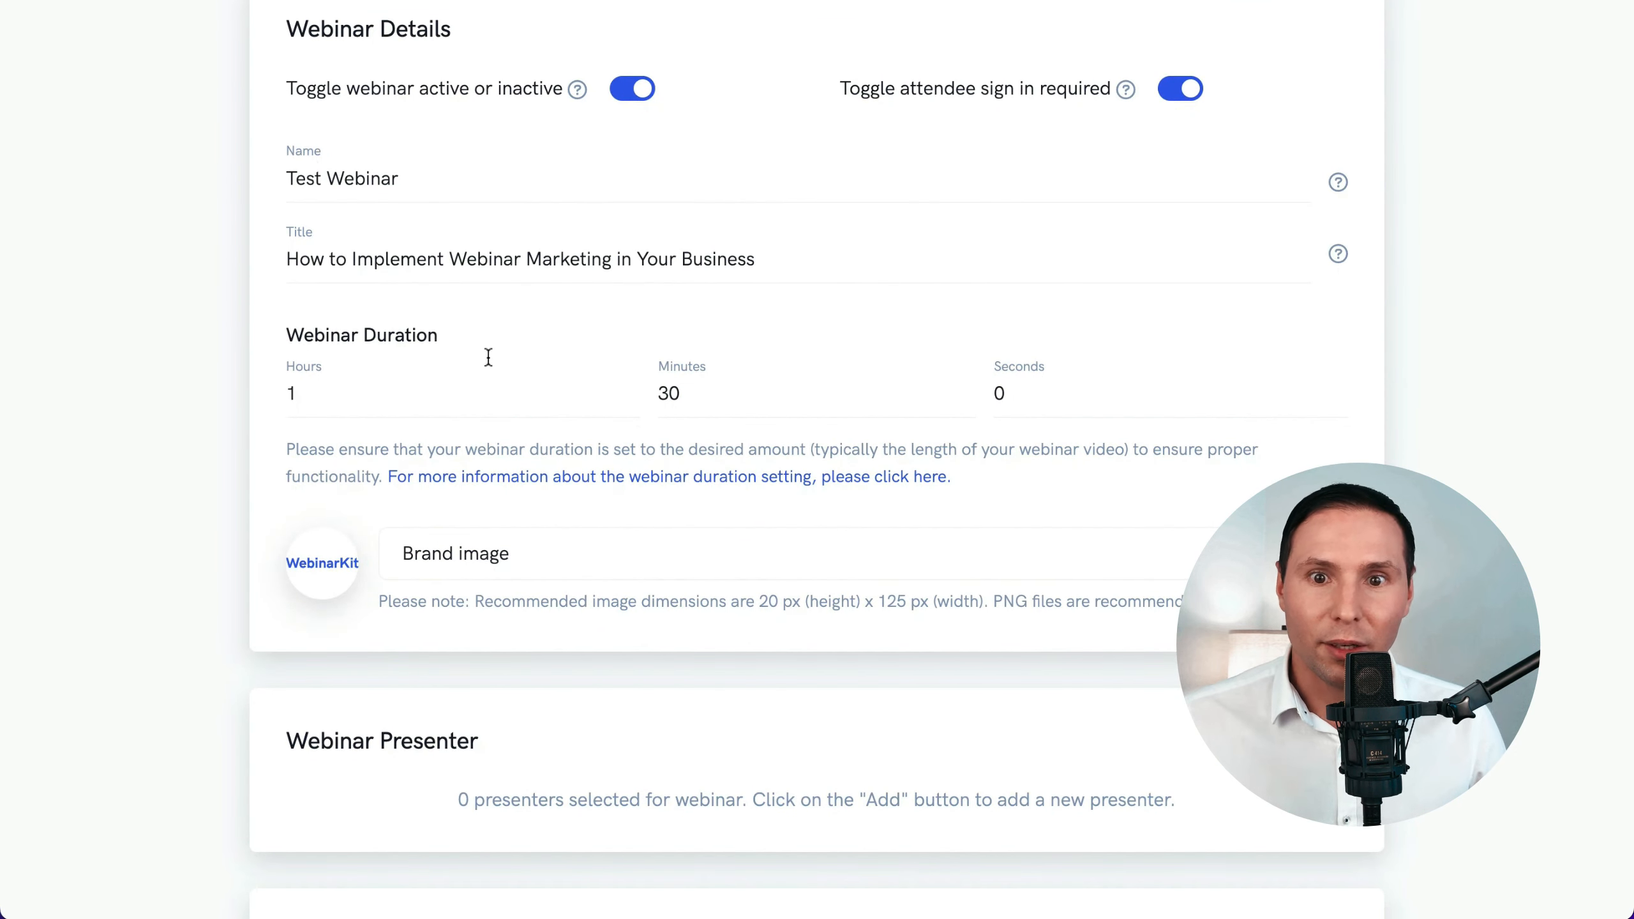
# - Clear the minutes value from the webinar duration
pyautogui.doubleClick(704, 403)
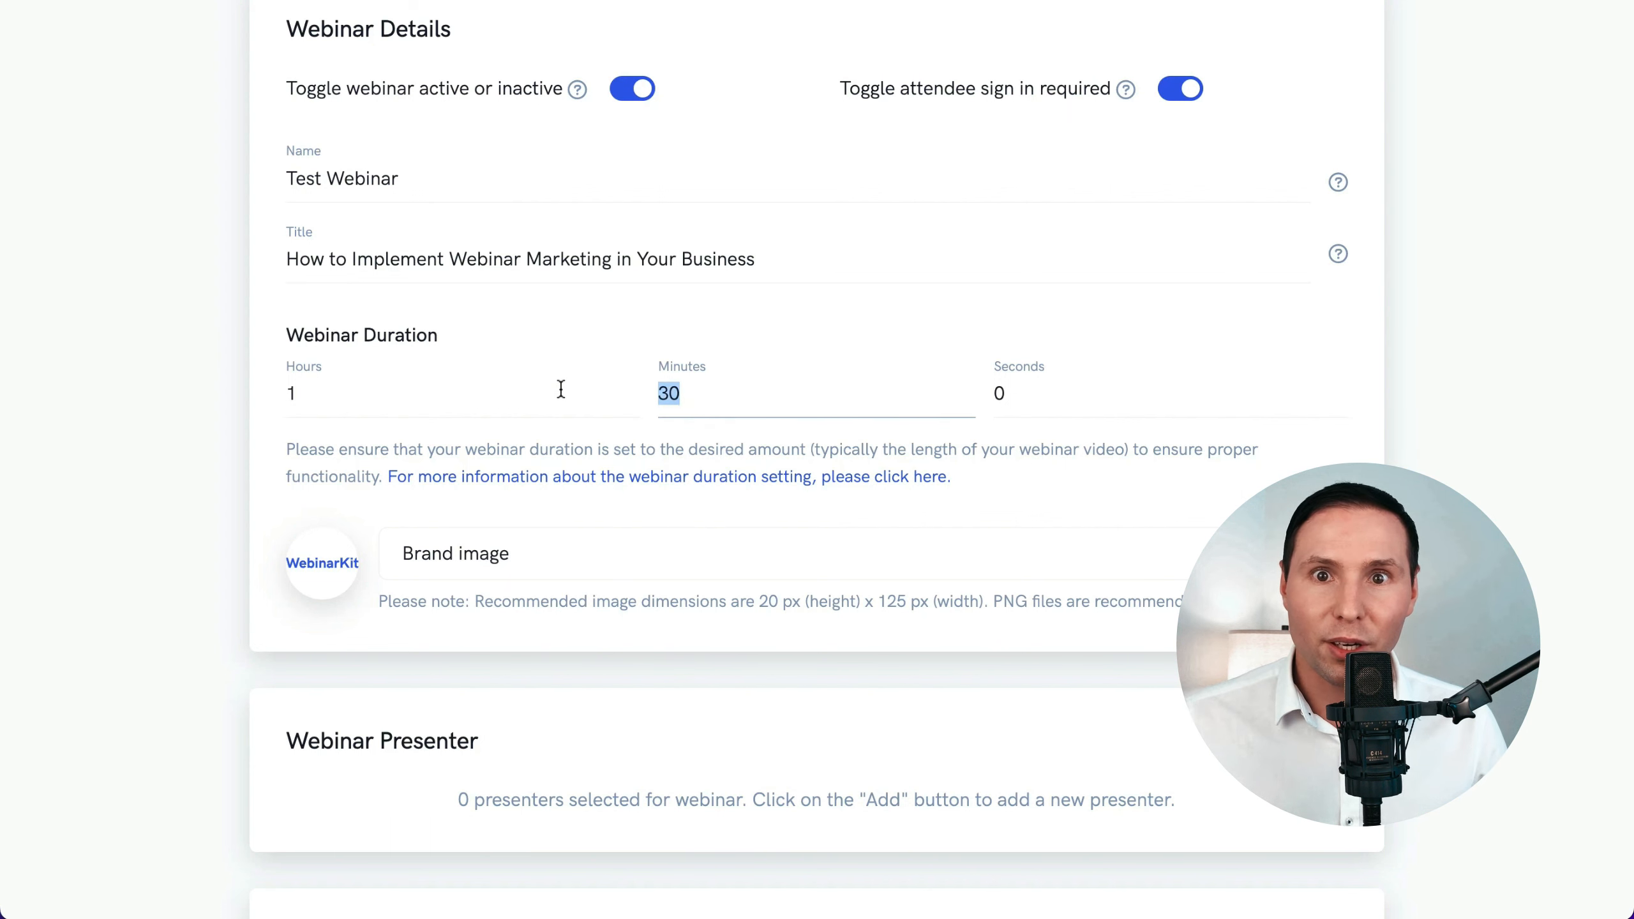
pyautogui.press('BackSpace')
pyautogui.click(1605, 410)
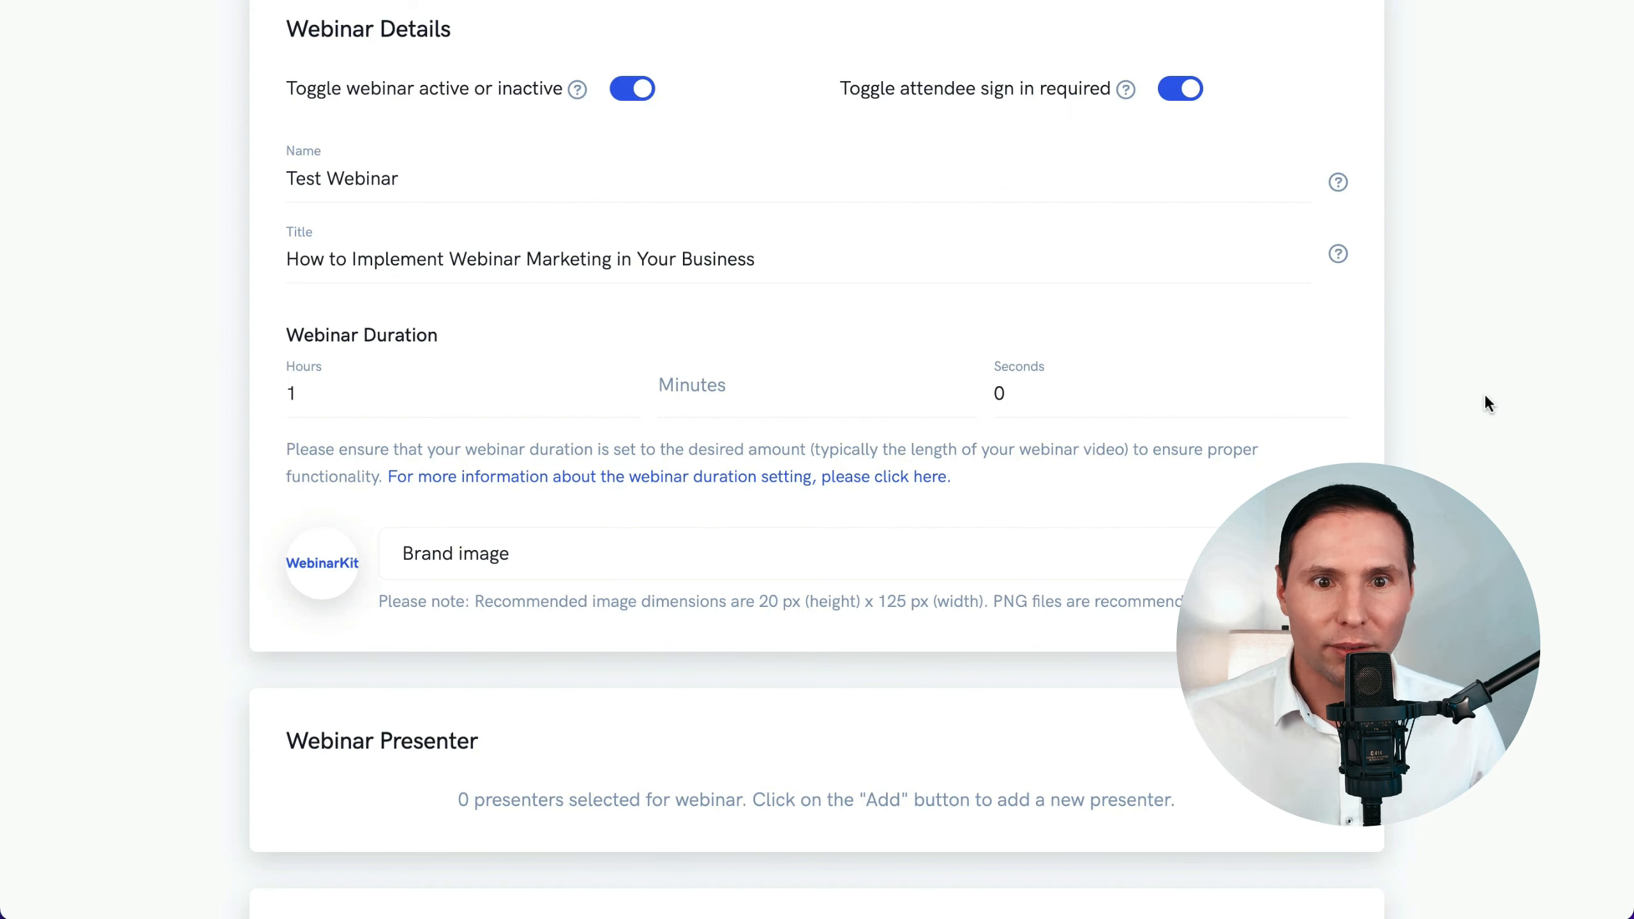
# - Upload Income Inflow Icon.png from the Review Assets folder as the webinar's brand image
pyautogui.scroll(-5, 1484, 402)
pyautogui.click(1297, 241)
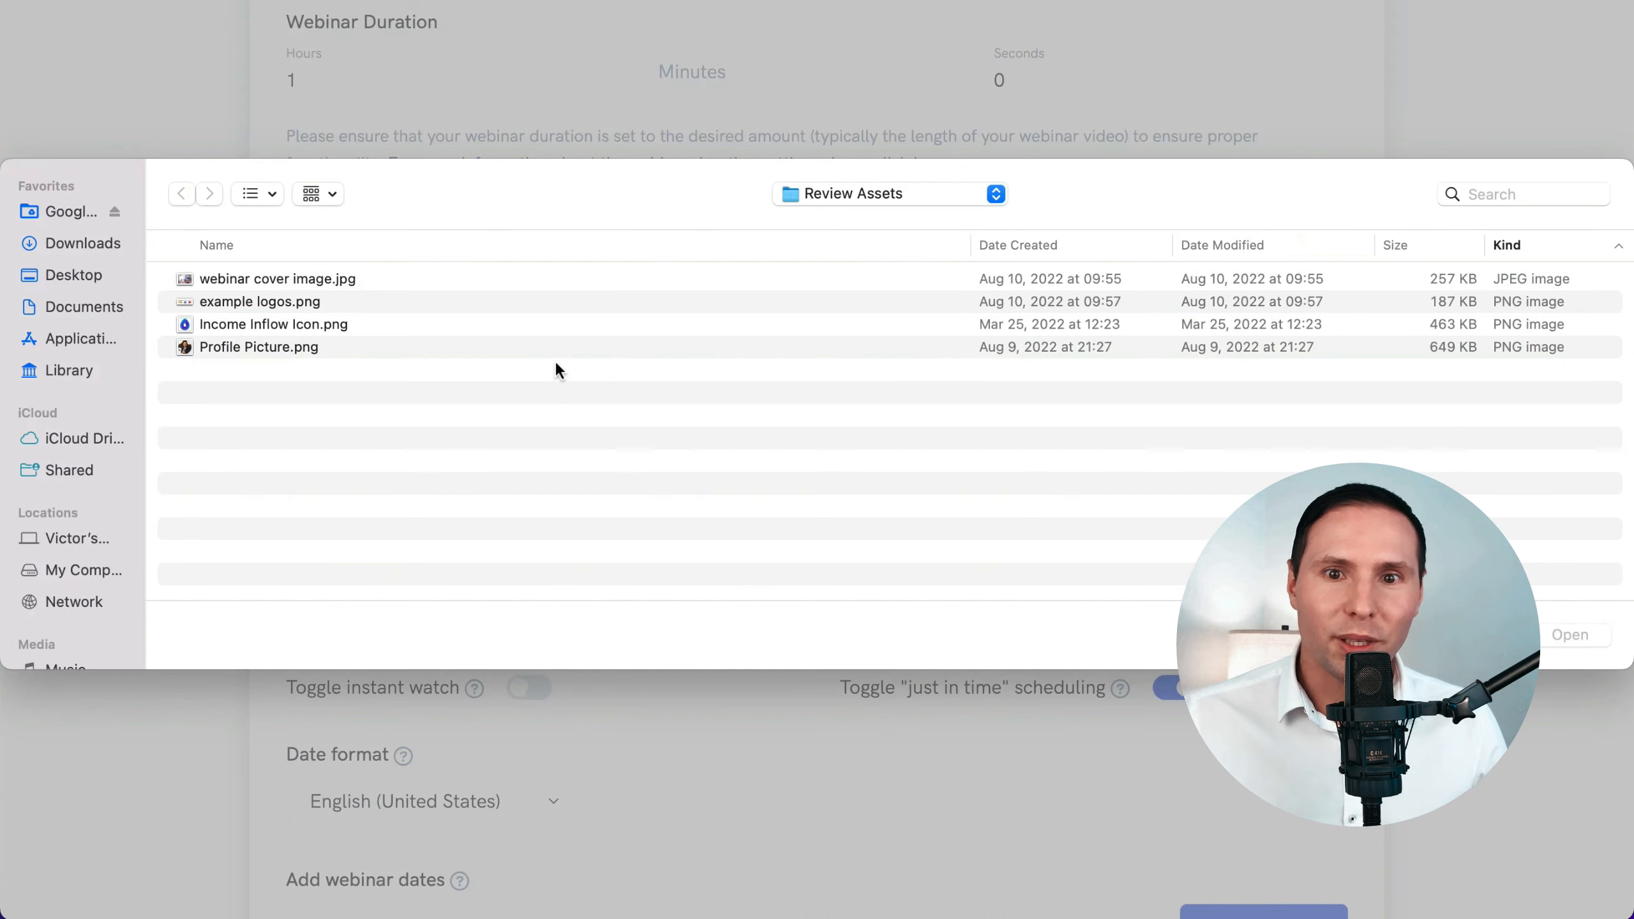
pyautogui.doubleClick(325, 322)
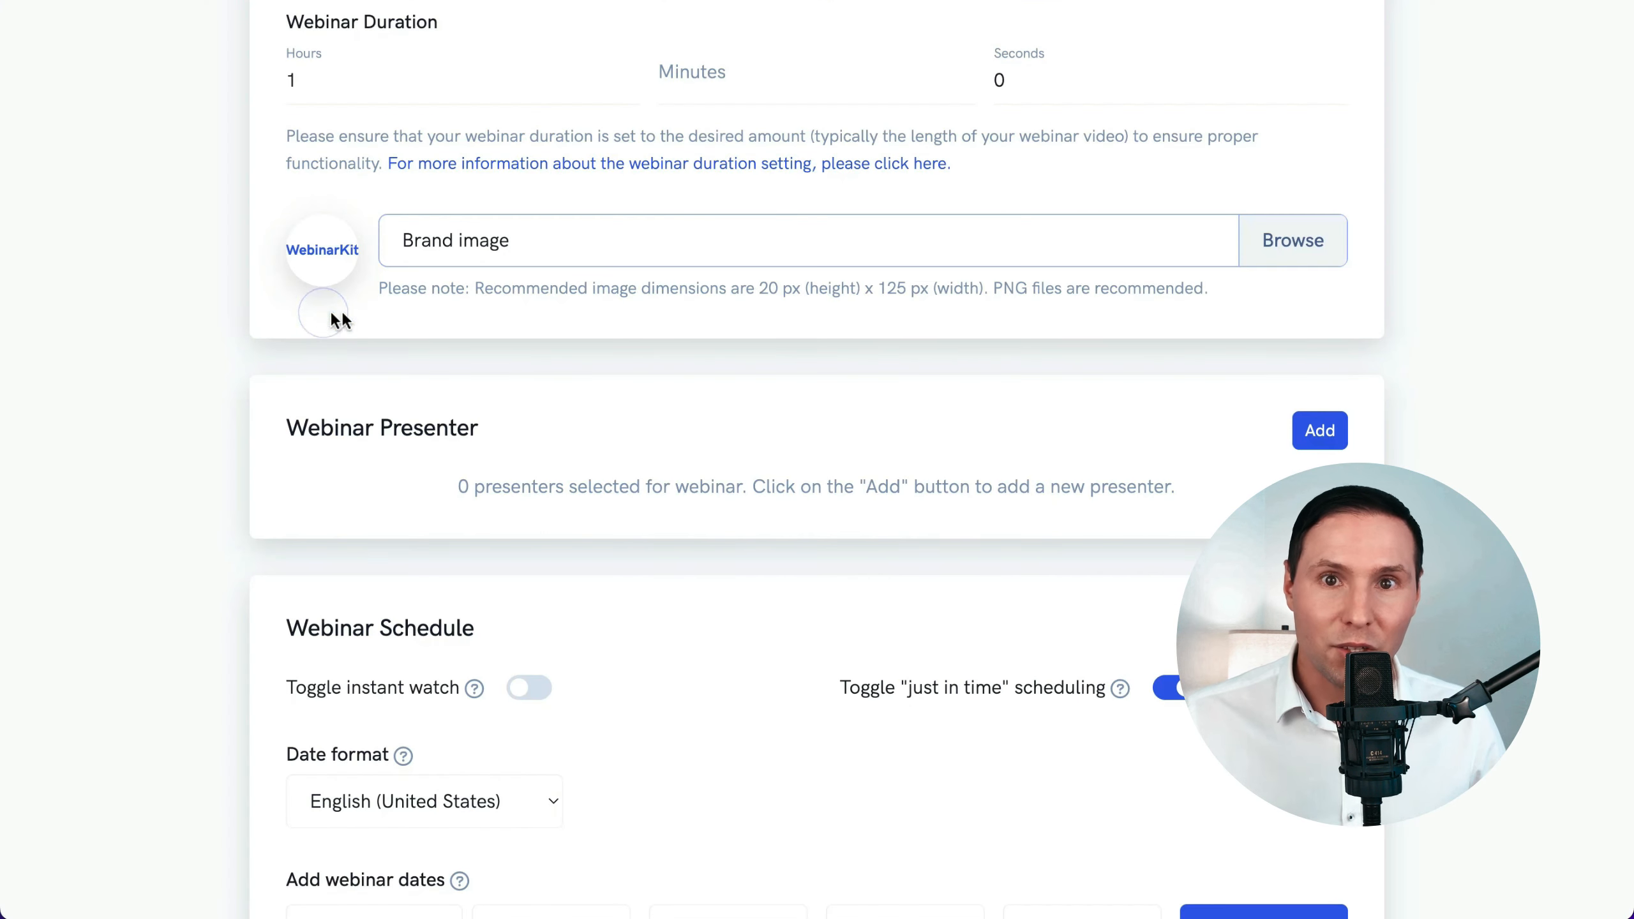
pyautogui.scroll(-1, 544, 354)
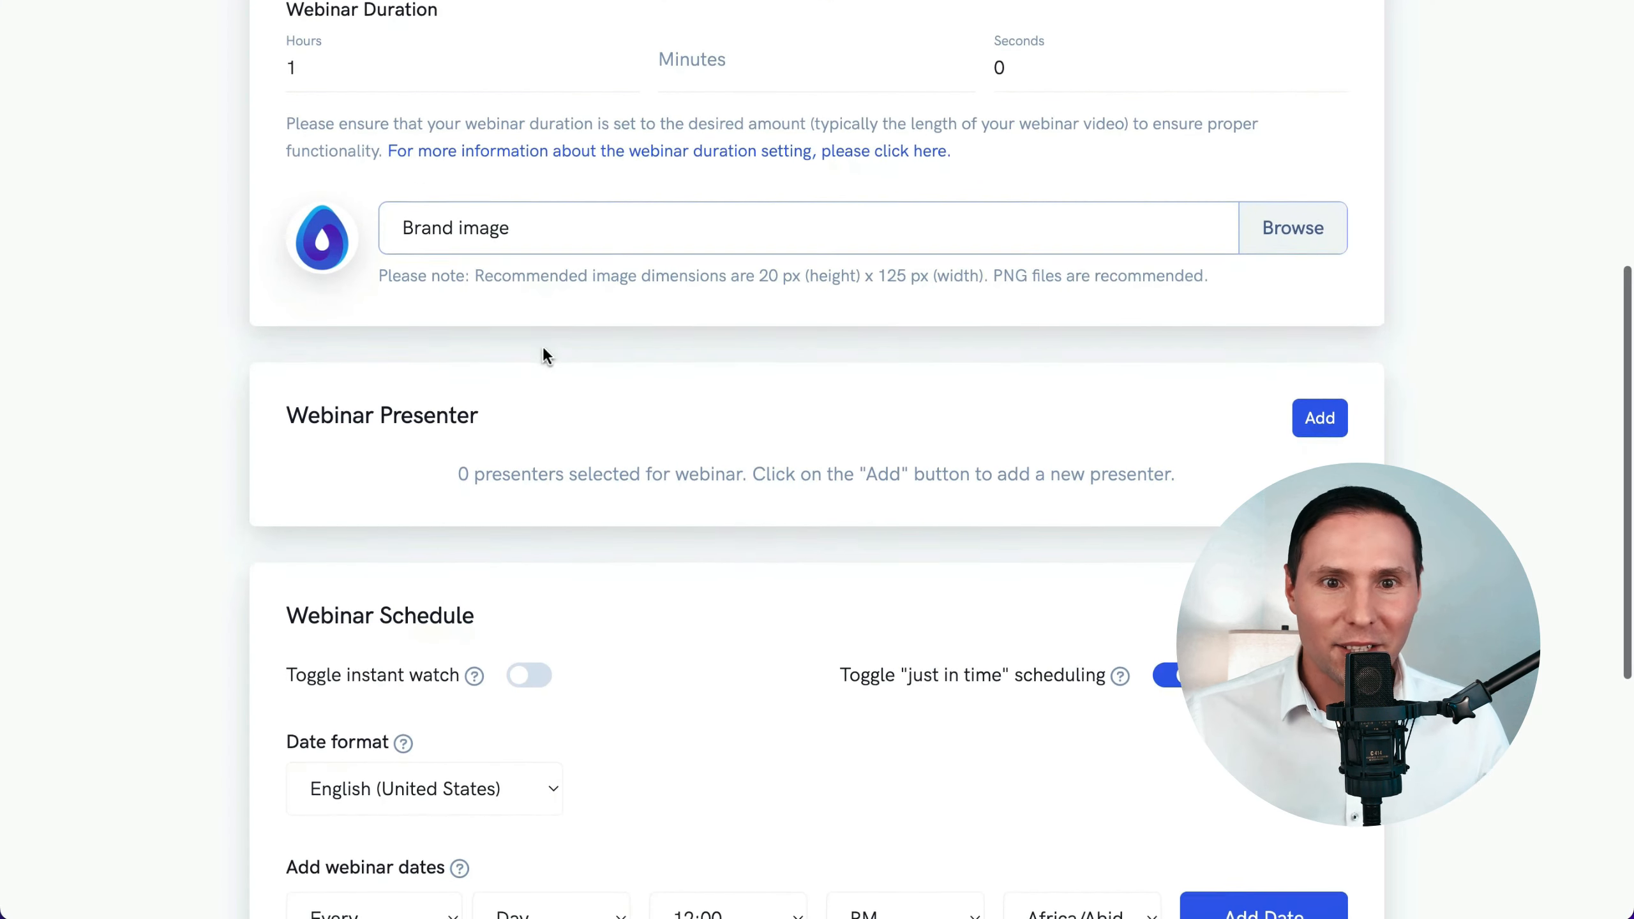
pyautogui.scroll(-2, 1115, 326)
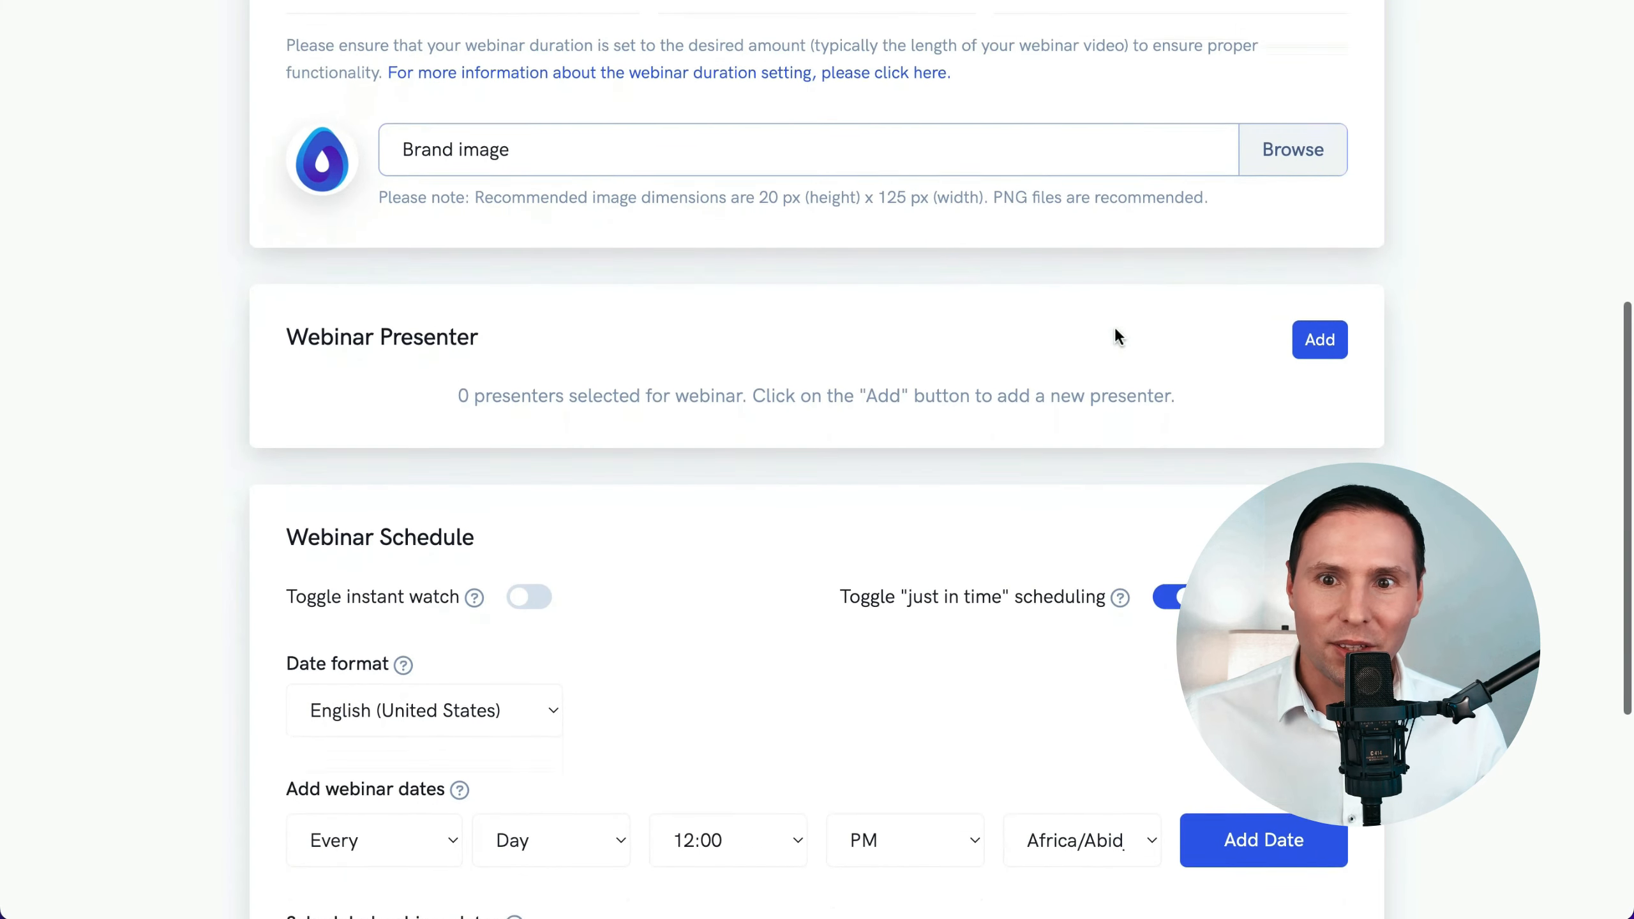
# - Start a new webinar presenter with the presenter's name, email and biography "Certified Marketing Professional with 12 Years of Experience Helping Businesses Thrive Online"
pyautogui.scroll(-2, 1115, 327)
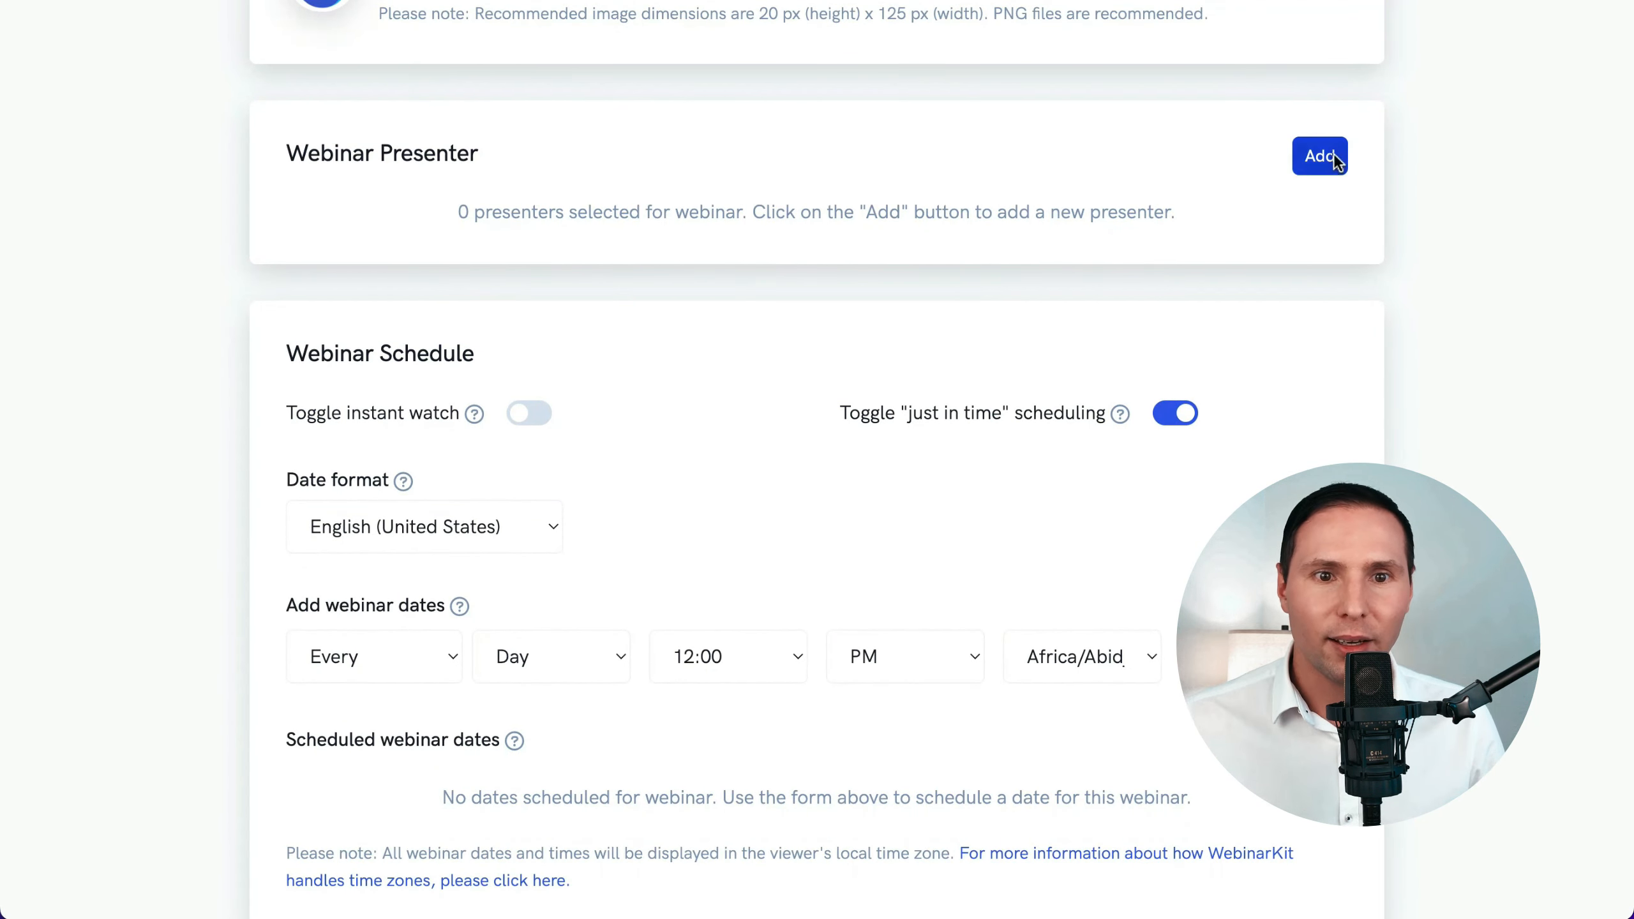
pyautogui.click(1334, 158)
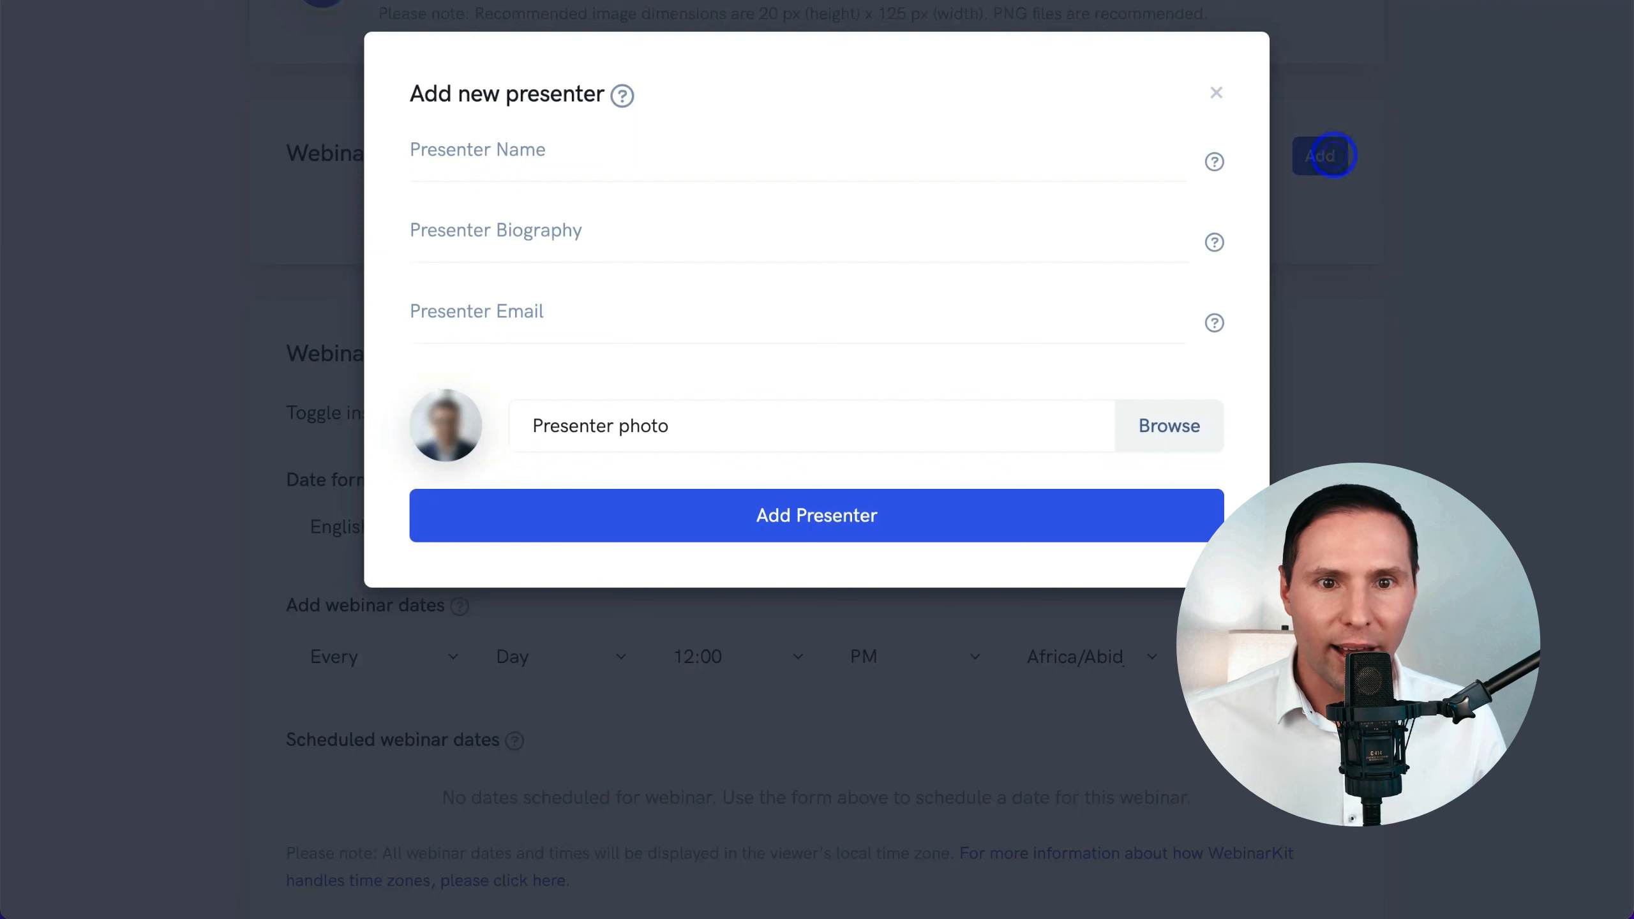
pyautogui.click(754, 143)
pyautogui.write('Vic')
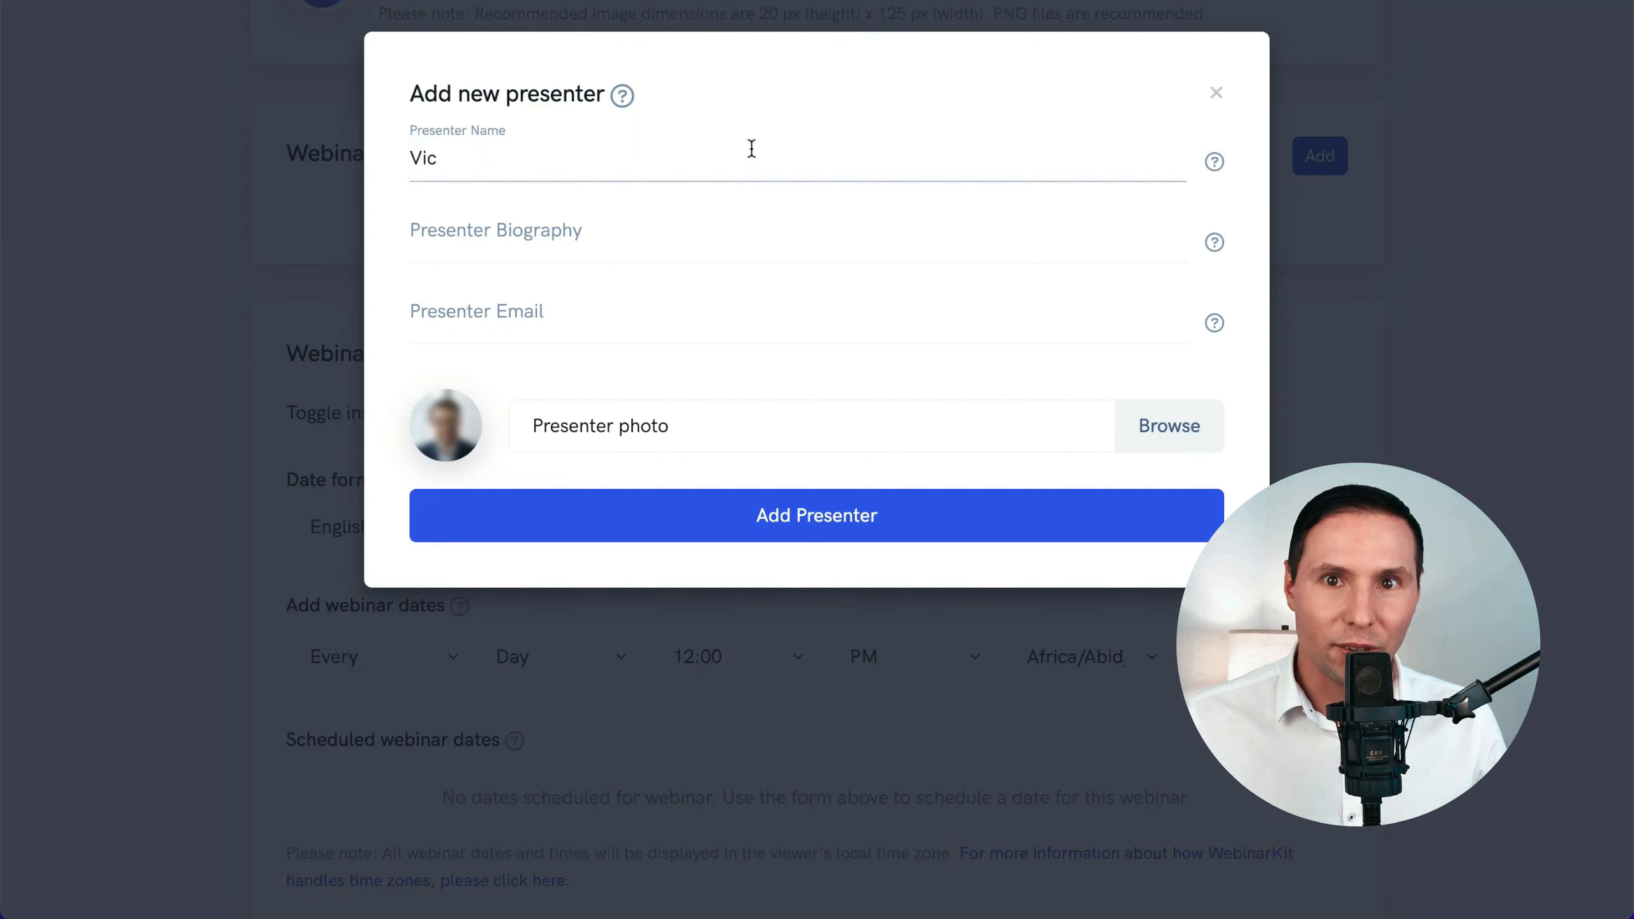
pyautogui.press('Tab')
pyautogui.write('Certifi')
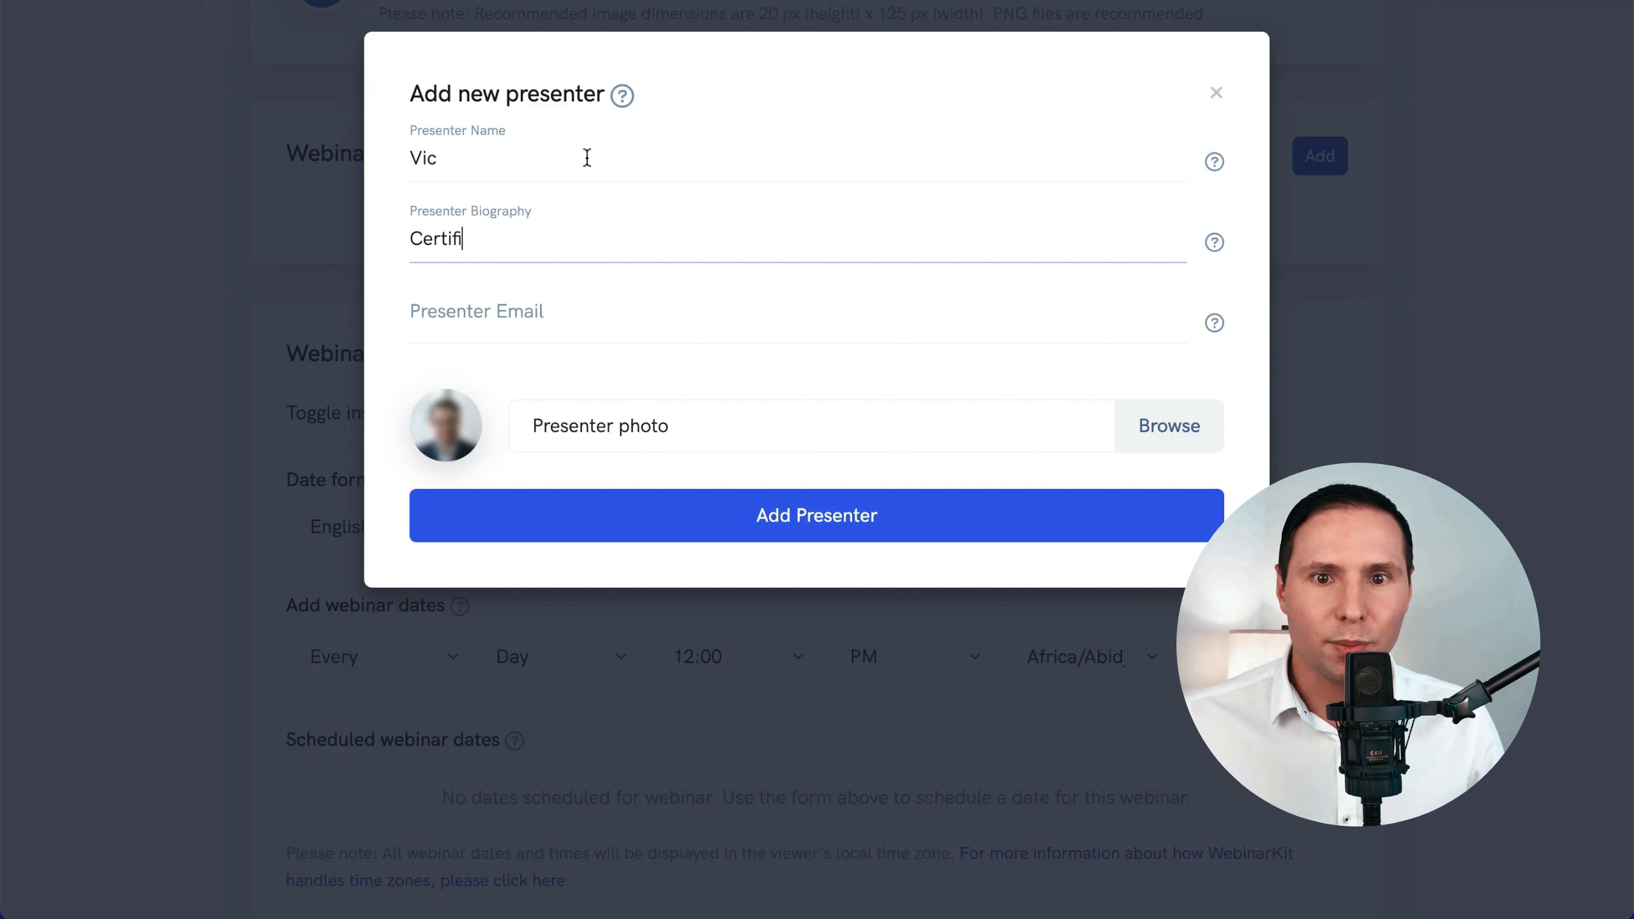
pyautogui.write('ed Marketing Professional with 12 Years of Experience')
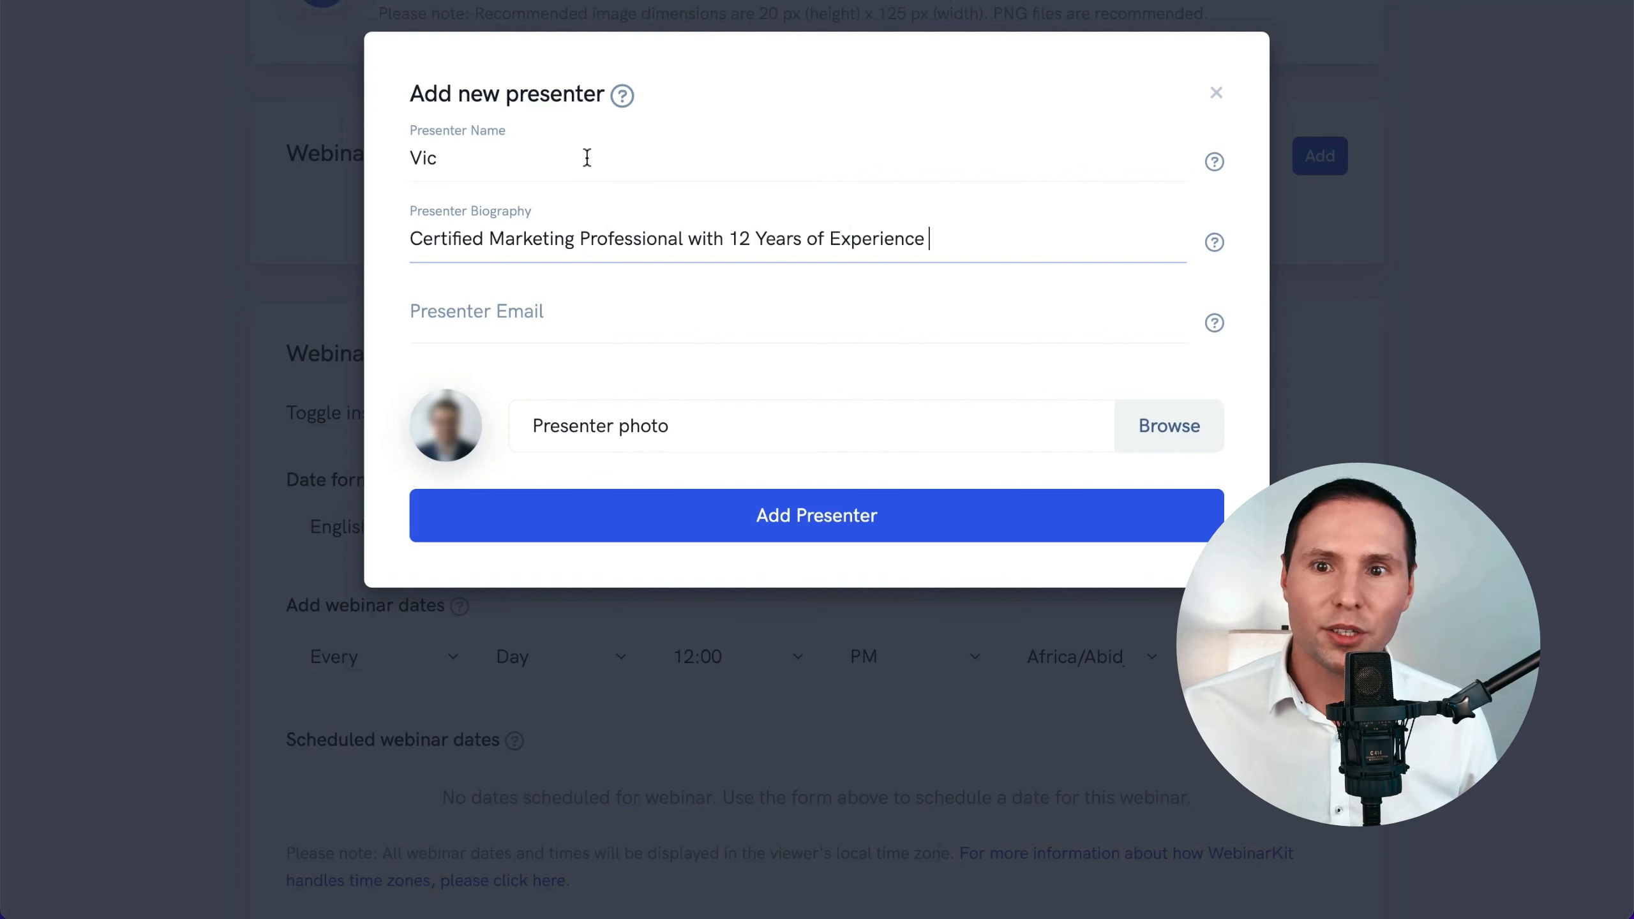
pyautogui.write(' Helping Businesses Thrive Online')
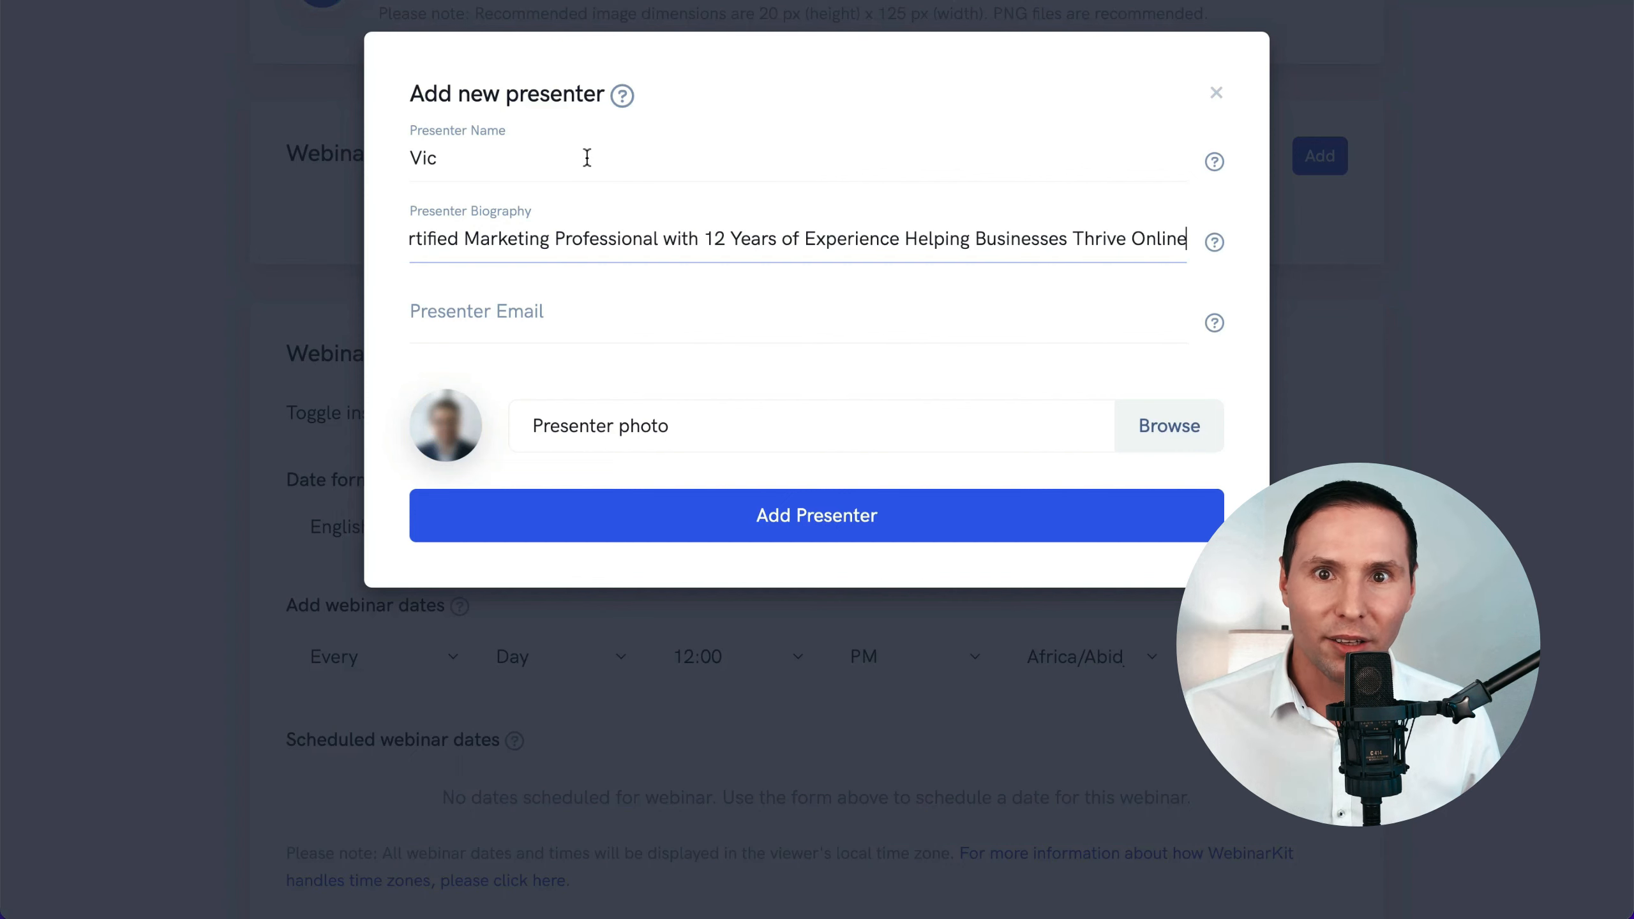
pyautogui.press('Tab')
pyautogui.write('info')
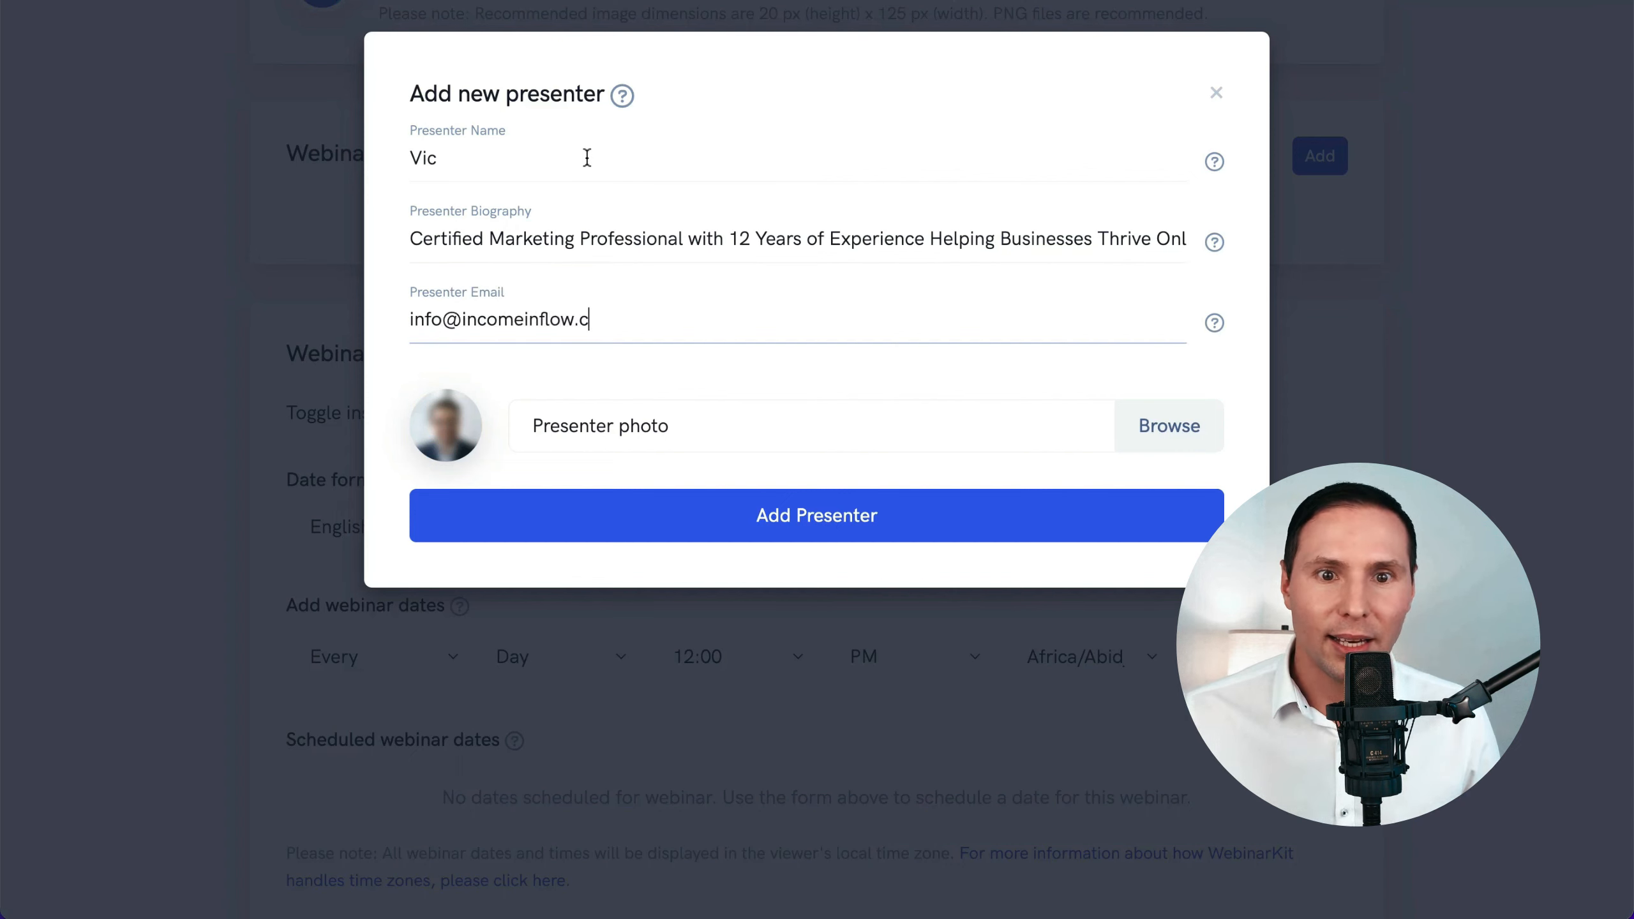
# - Add the presenter with Profile Picture.png from the Review Assets folder as photo, and select that presenter for the webinar
pyautogui.click(1154, 436)
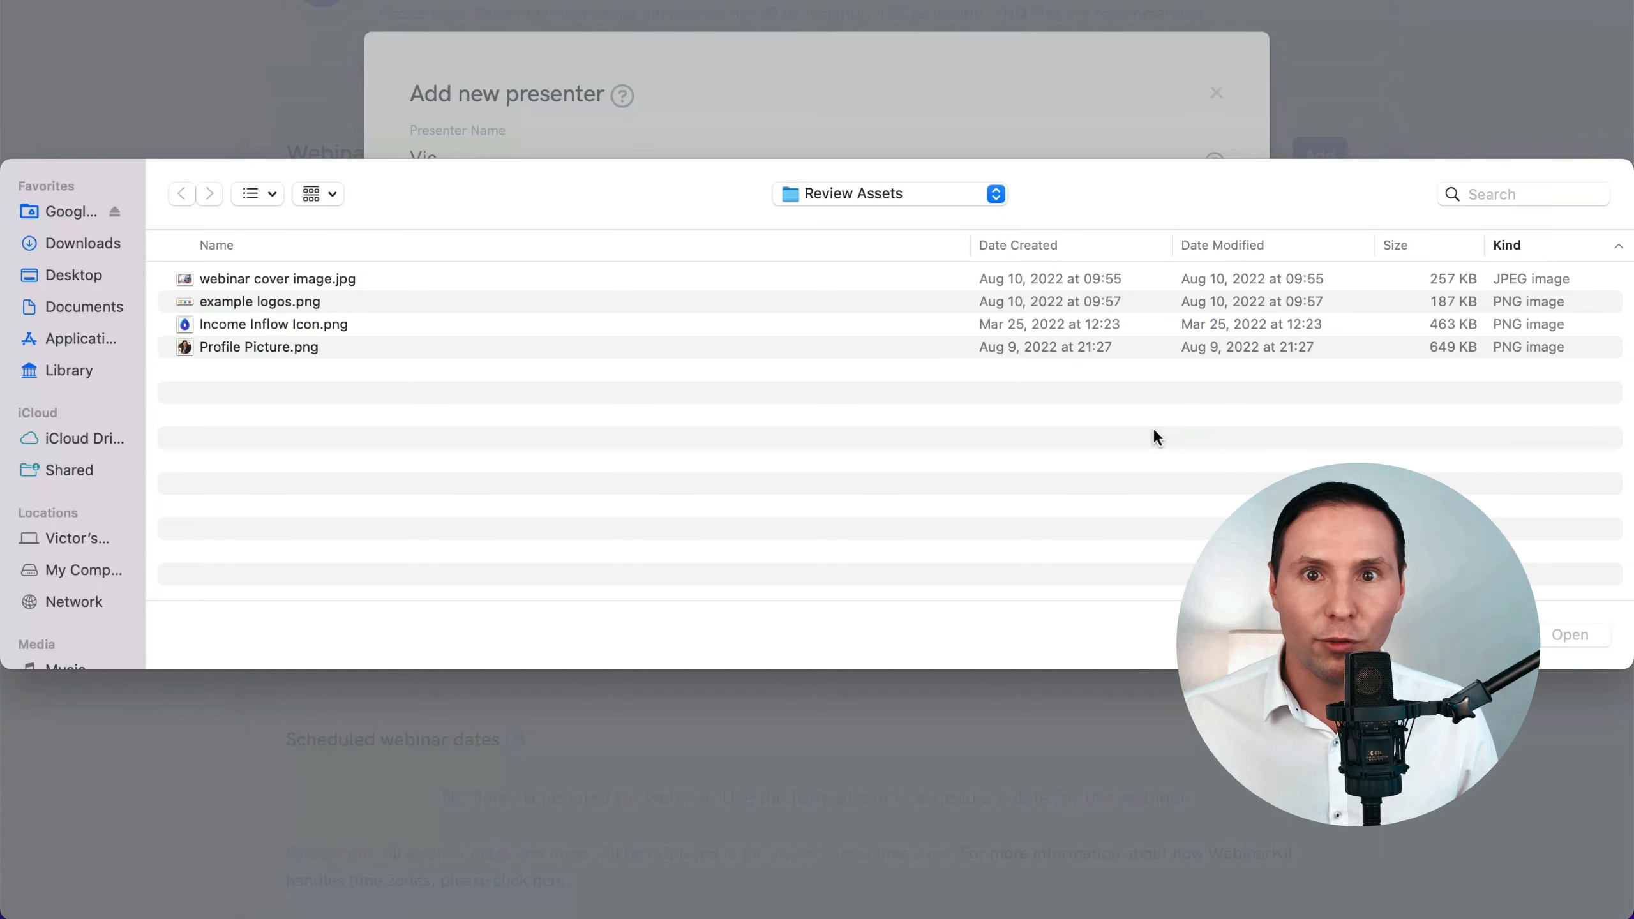
pyautogui.doubleClick(306, 348)
pyautogui.click(588, 514)
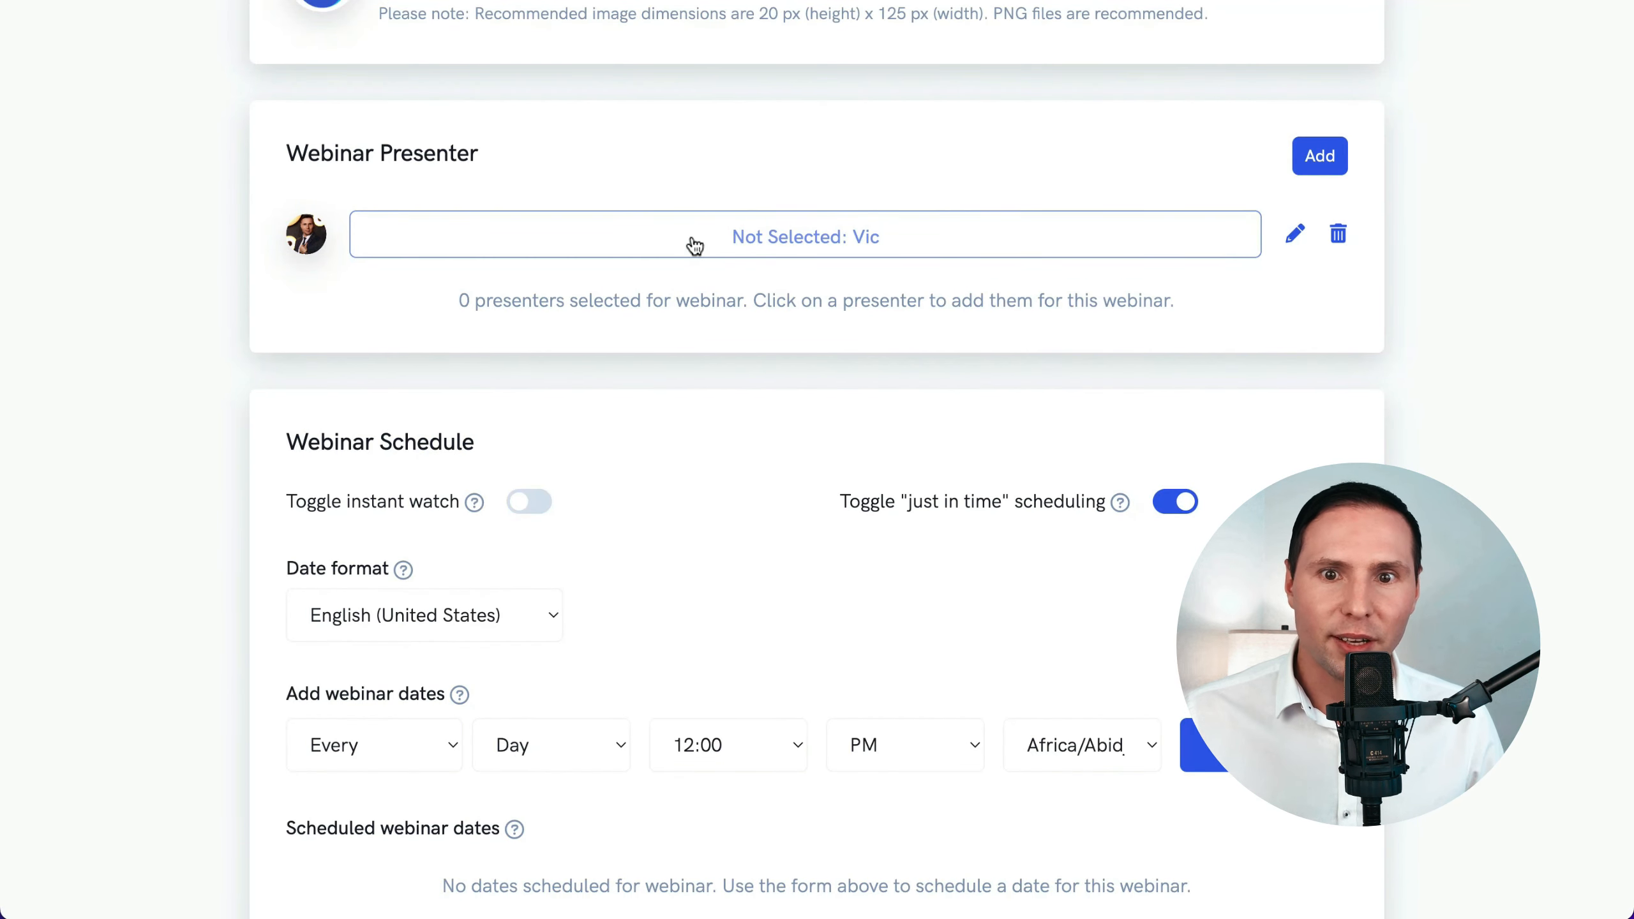
pyautogui.click(695, 244)
# - Keep "just in time" scheduling on and choose English (United States) as the webinar schedule's date format
pyautogui.scroll(-2, 1544, 373)
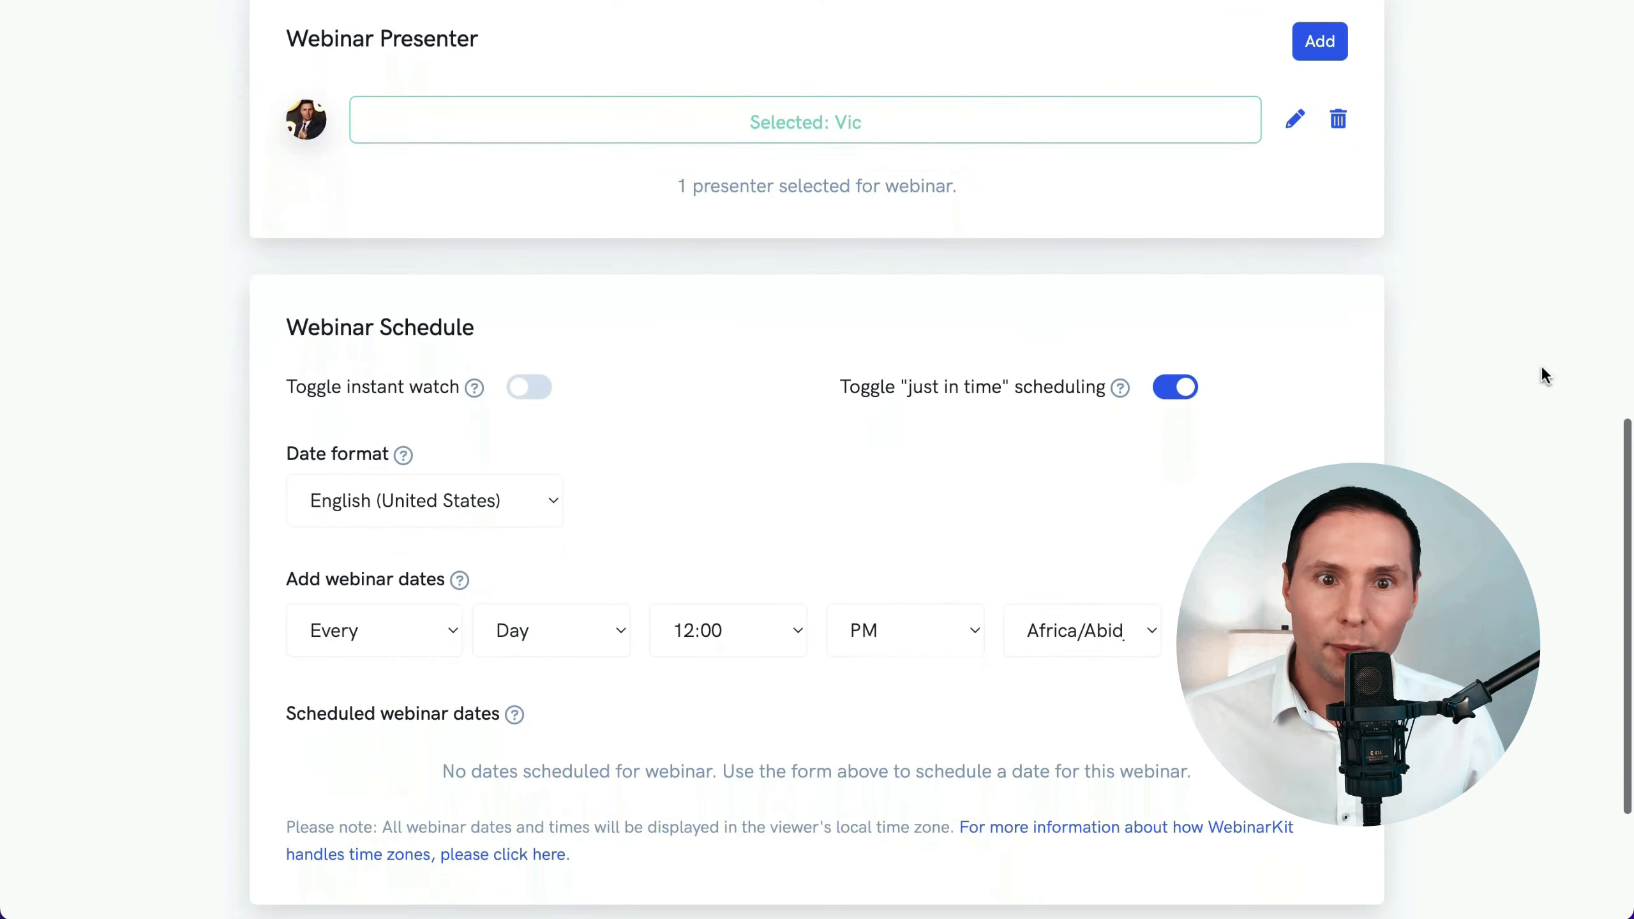
pyautogui.scroll(-3, 1544, 373)
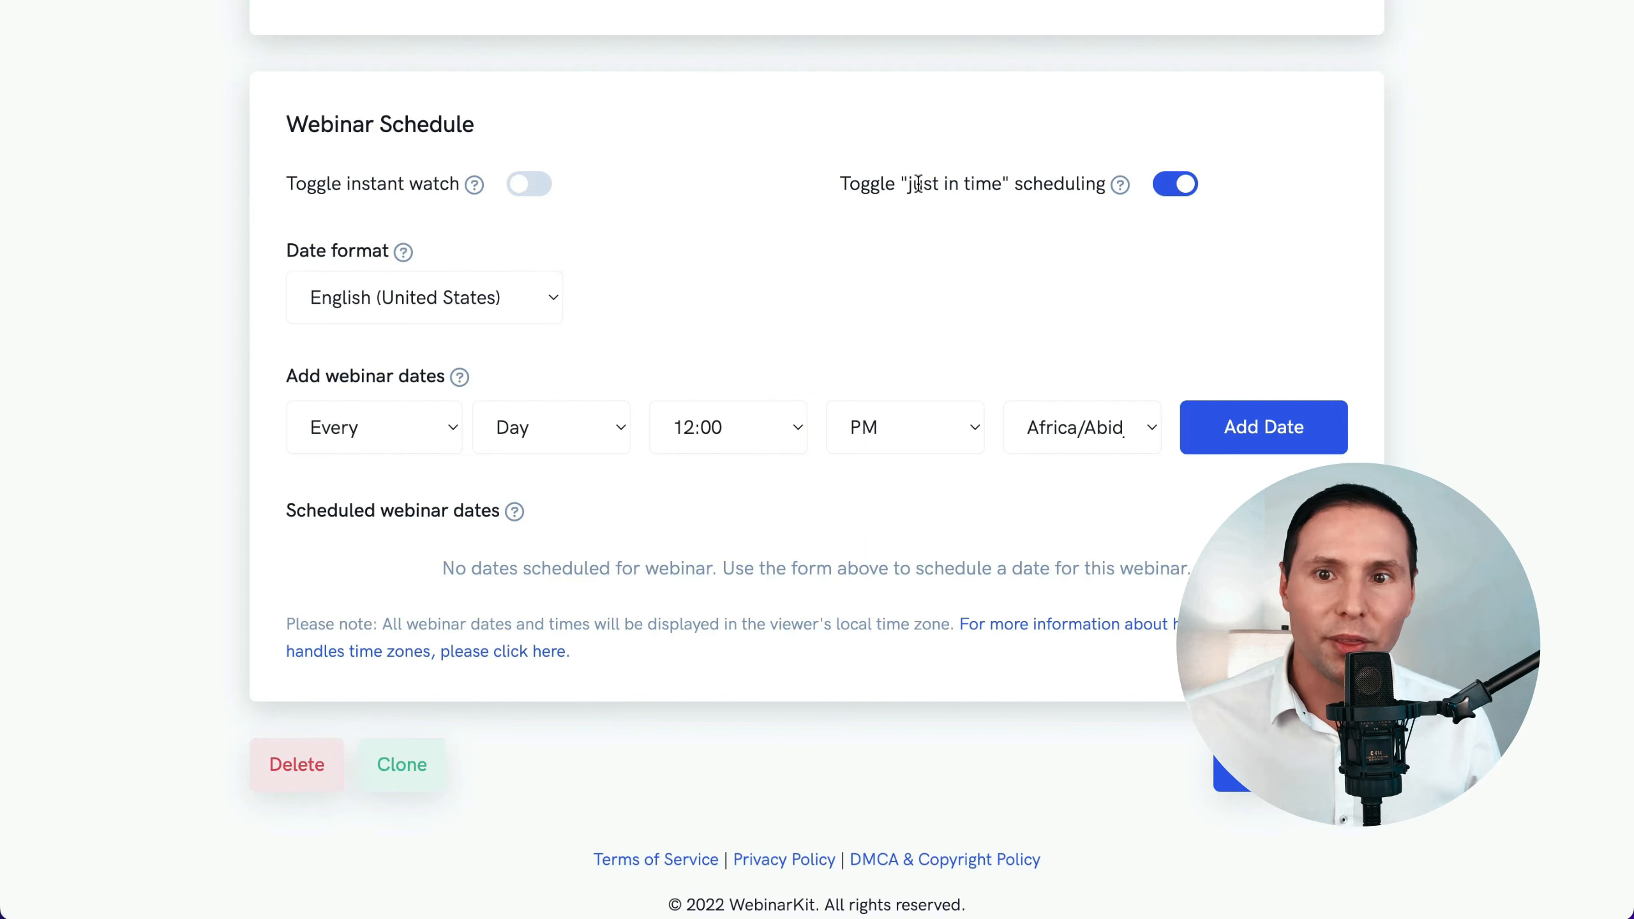
pyautogui.click(1169, 186)
pyautogui.click(630, 240)
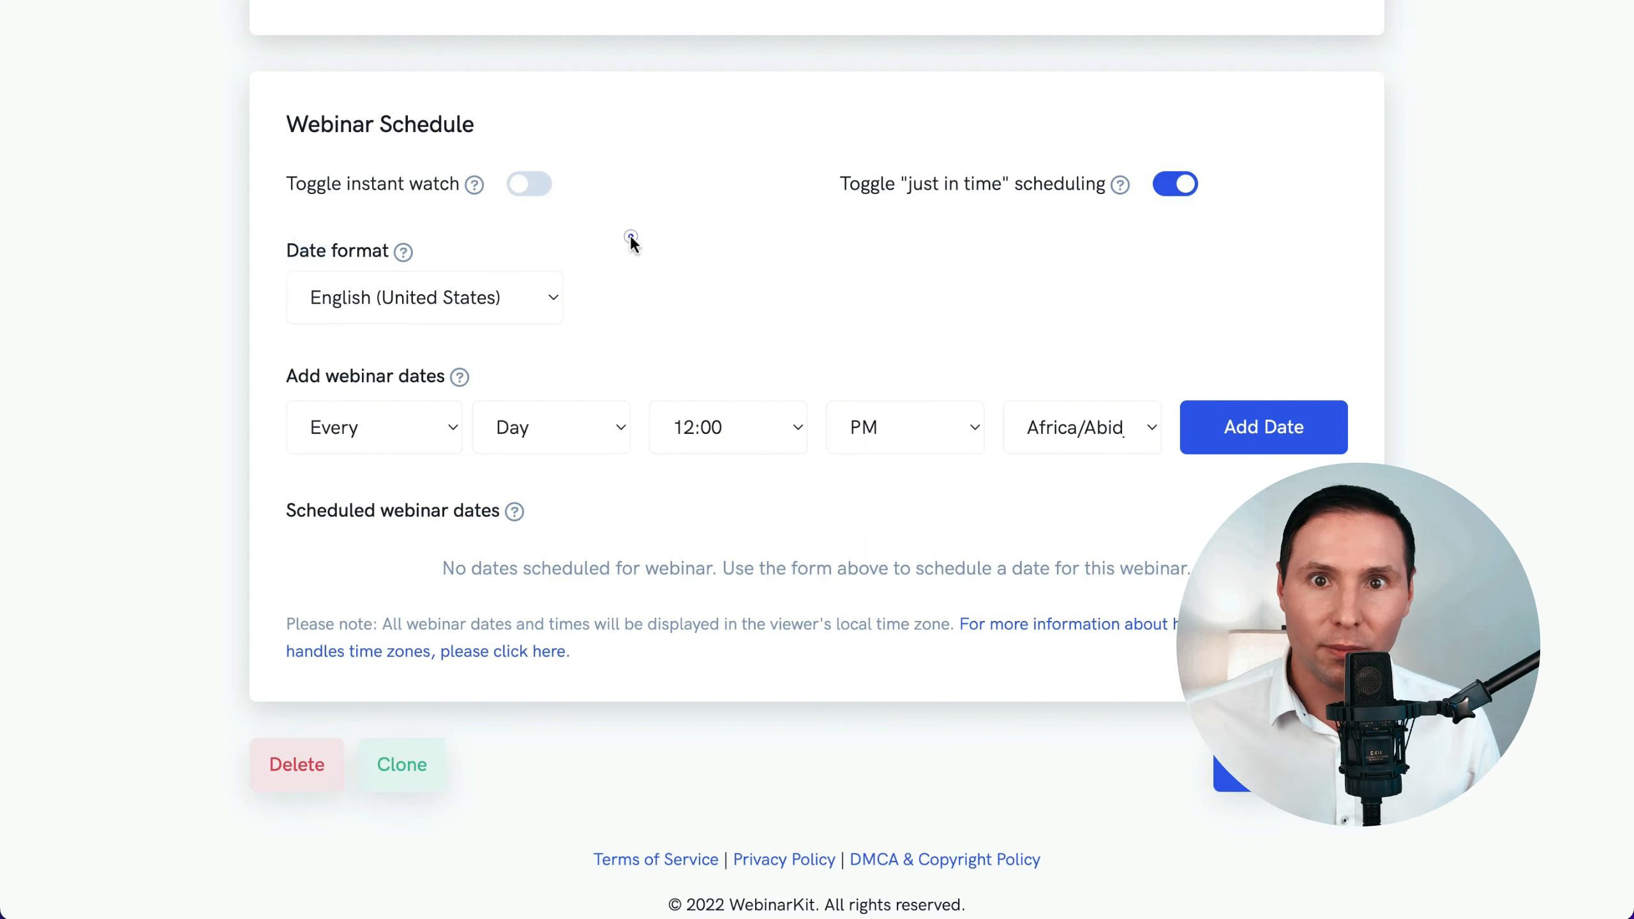
pyautogui.click(551, 303)
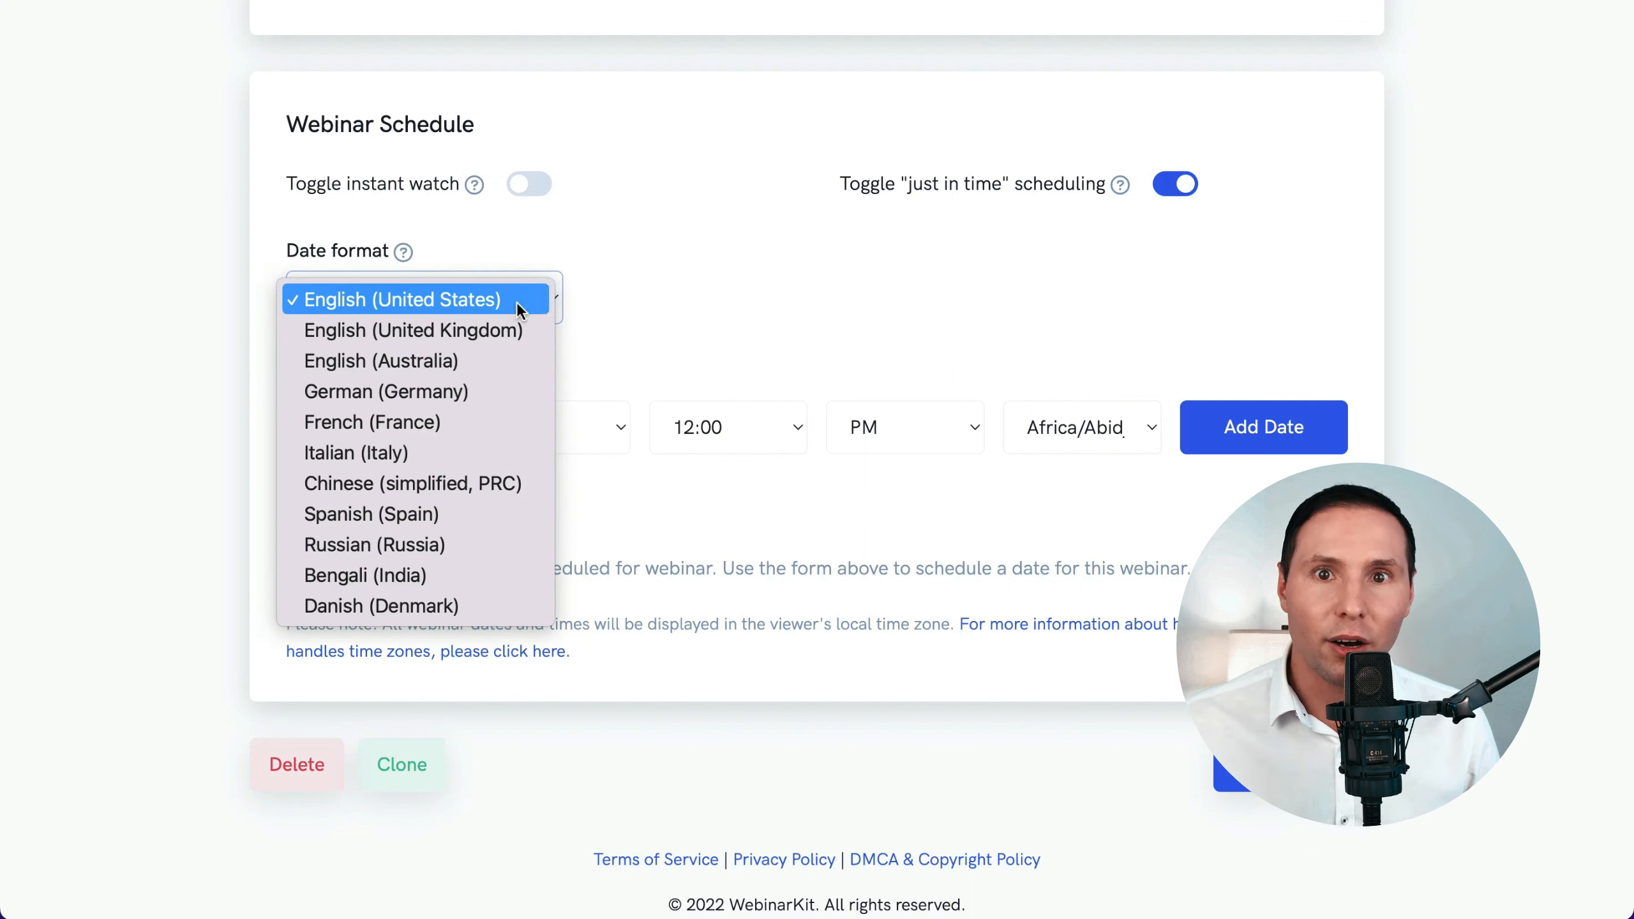
pyautogui.click(515, 302)
pyautogui.scroll(-1, 579, 296)
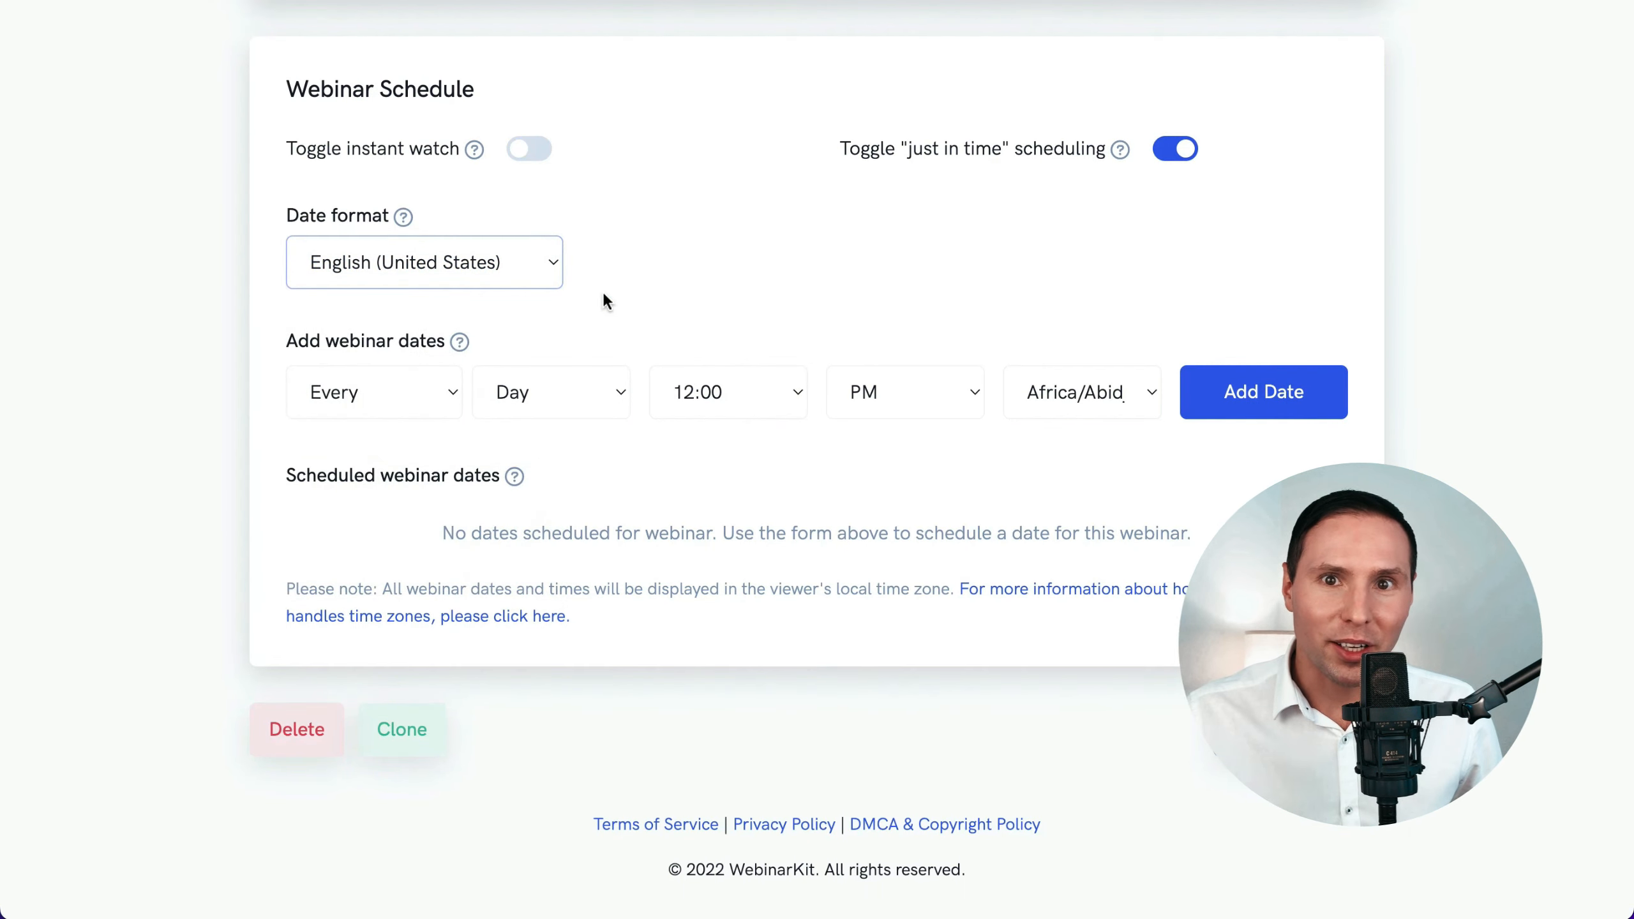
# - Schedule the webinar for every Tuesday at 1:00 PM in the America/Los_Angeles time zone and continue to the Design stage
pyautogui.click(576, 385)
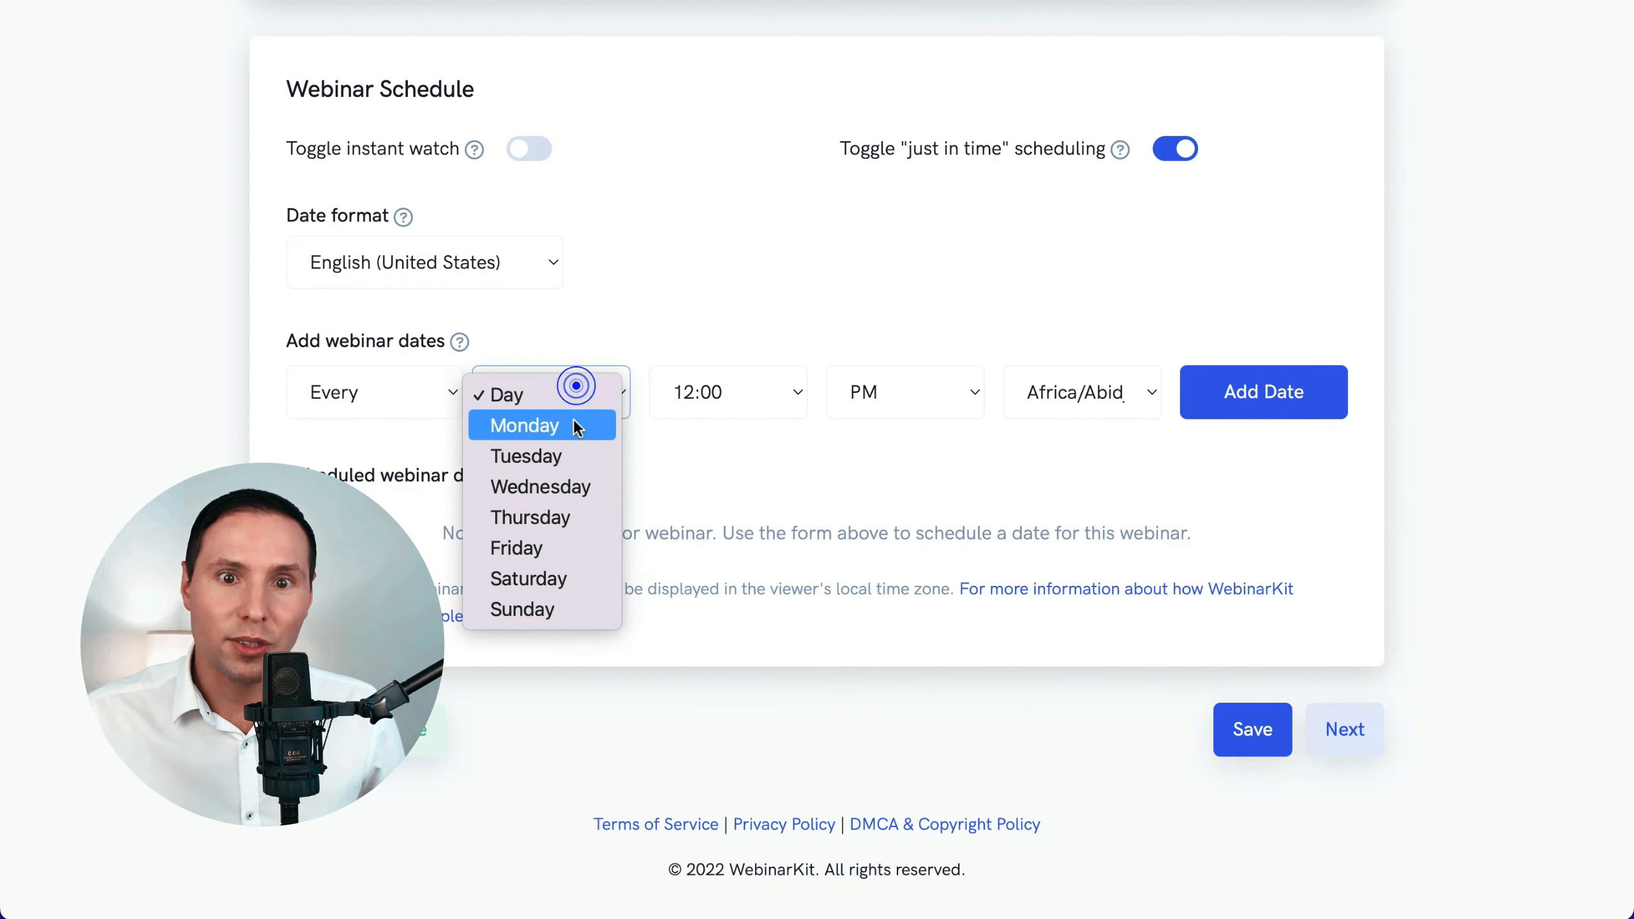
pyautogui.click(577, 454)
pyautogui.click(740, 392)
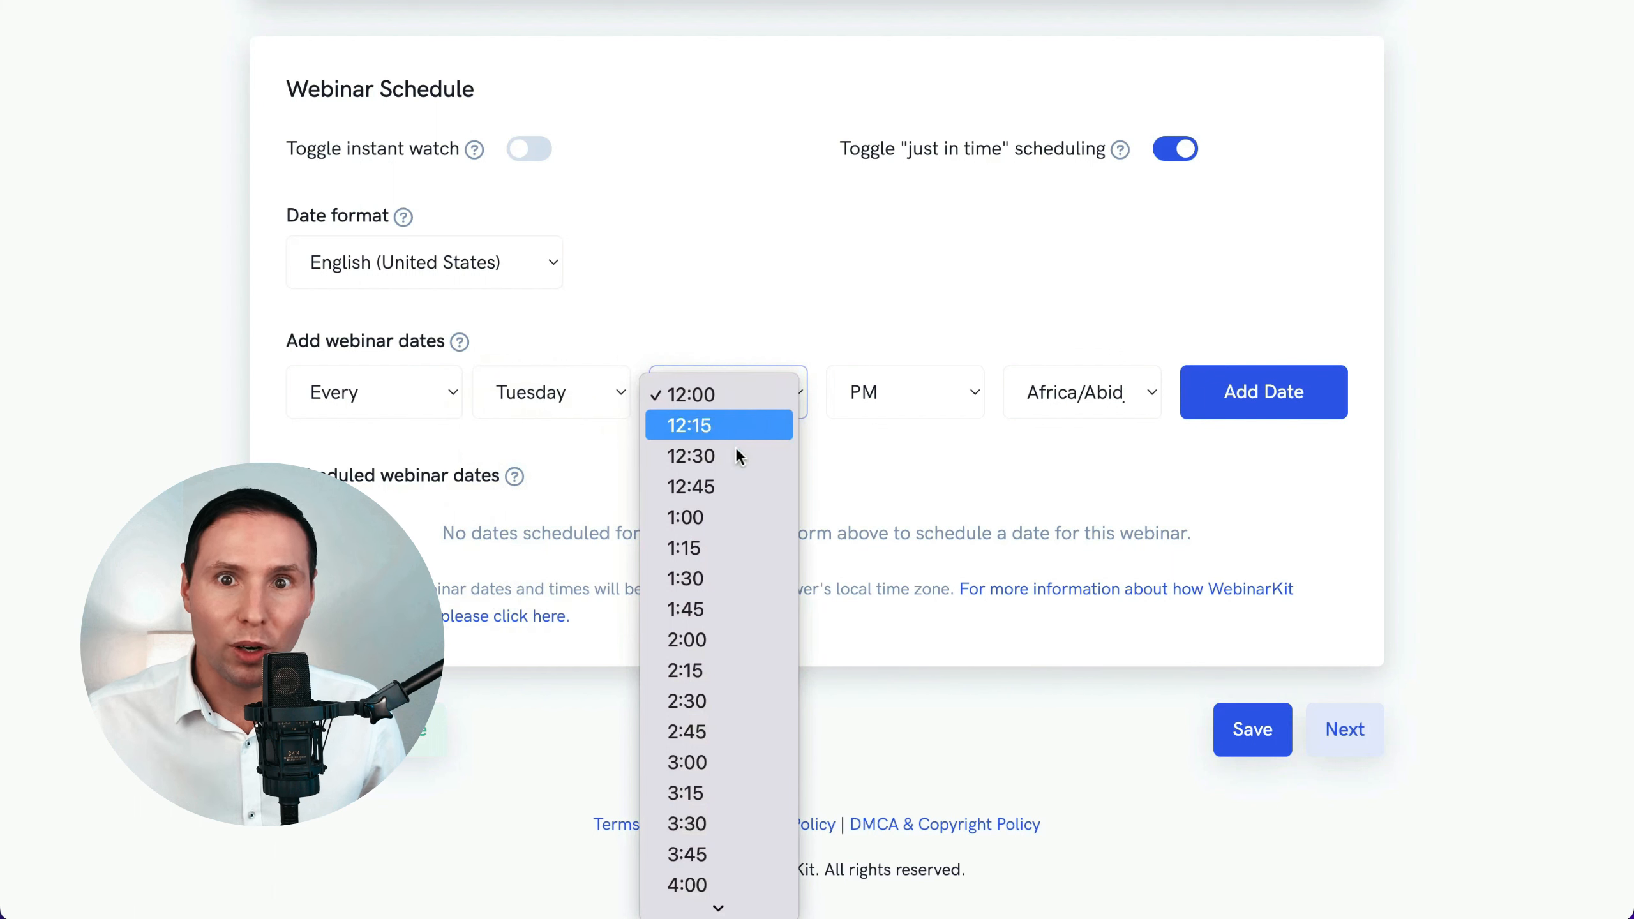
pyautogui.click(738, 521)
pyautogui.click(1088, 392)
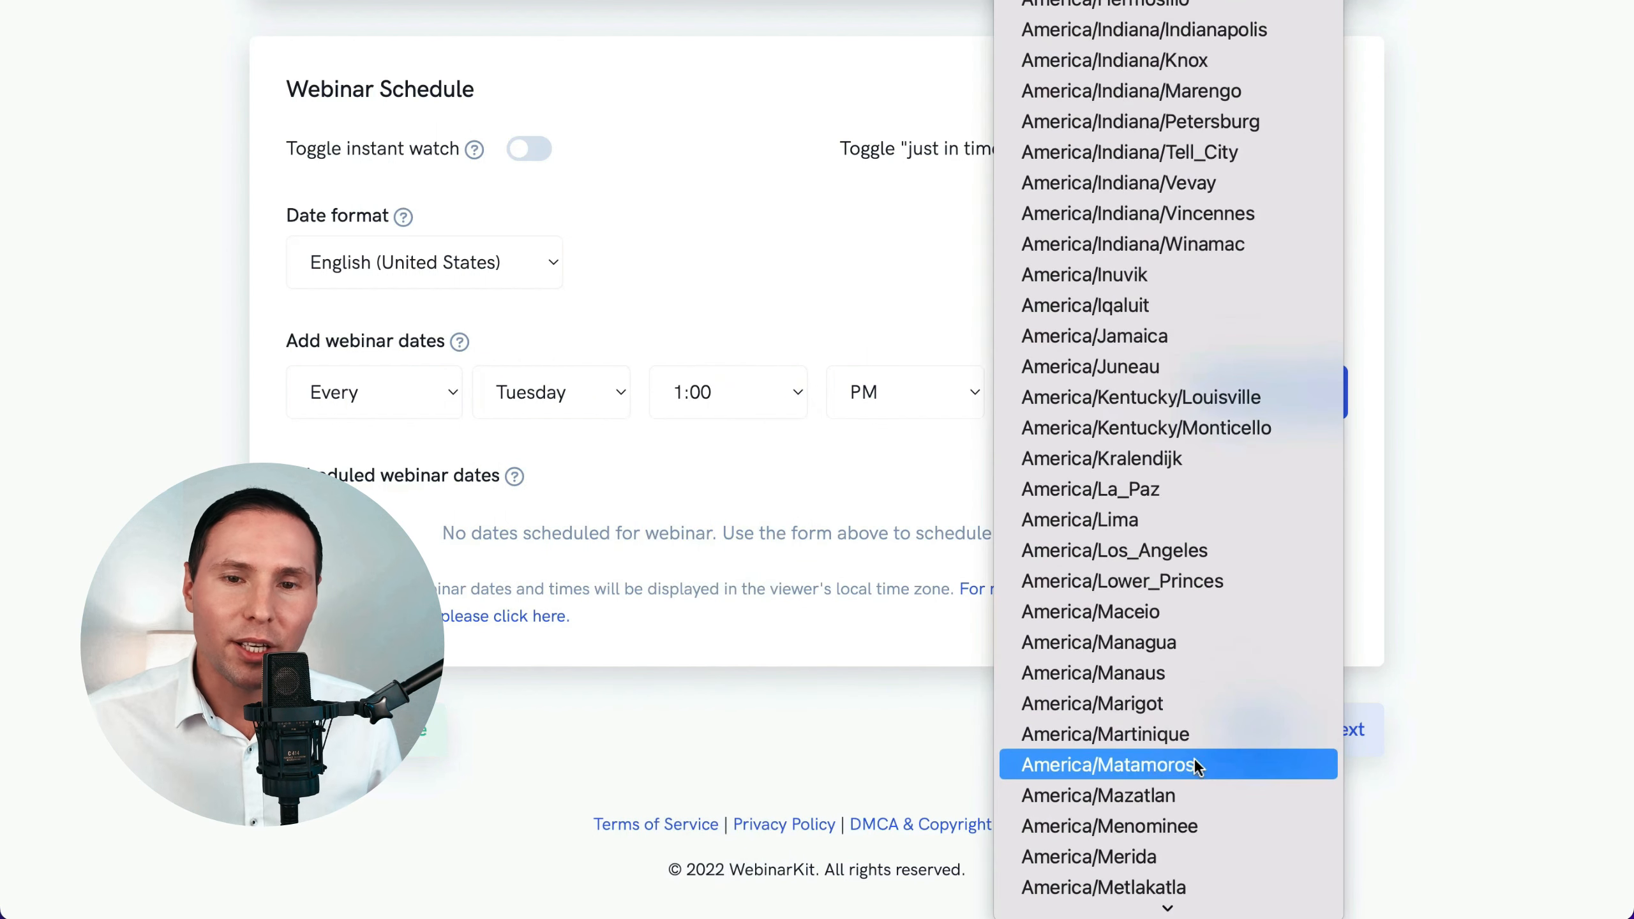
pyautogui.click(1165, 552)
pyautogui.click(1215, 395)
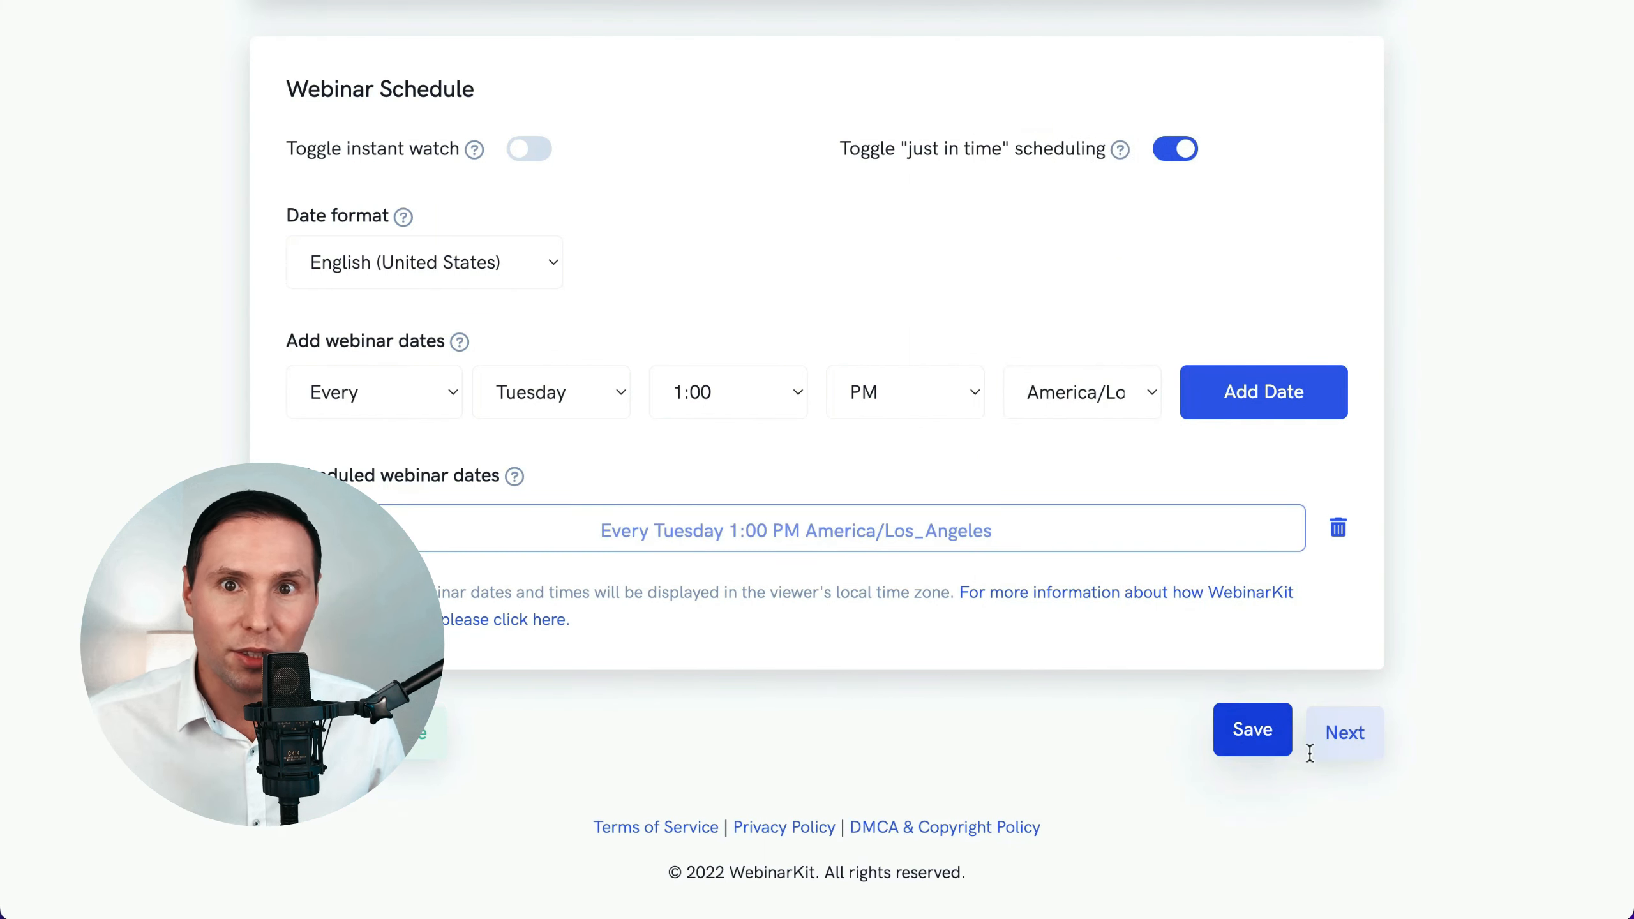
pyautogui.scroll(-15, 1310, 754)
pyautogui.click(1341, 742)
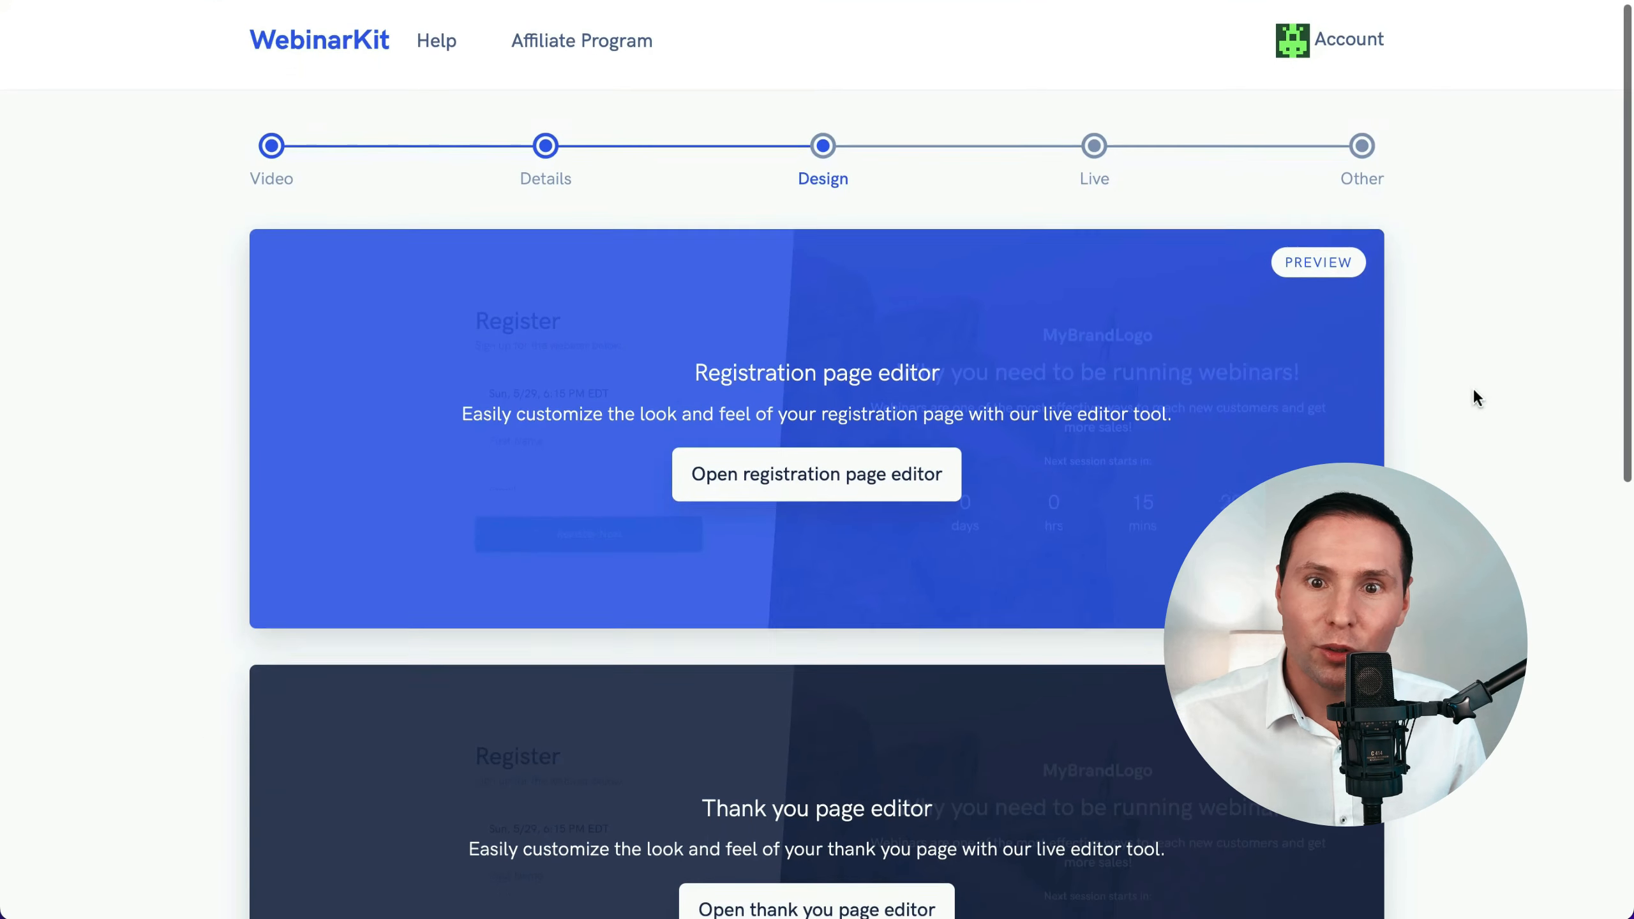
# - Look over the registration, thank you and replay page editors, and preview the registration page down to its presenter section
pyautogui.scroll(-7, 1474, 390)
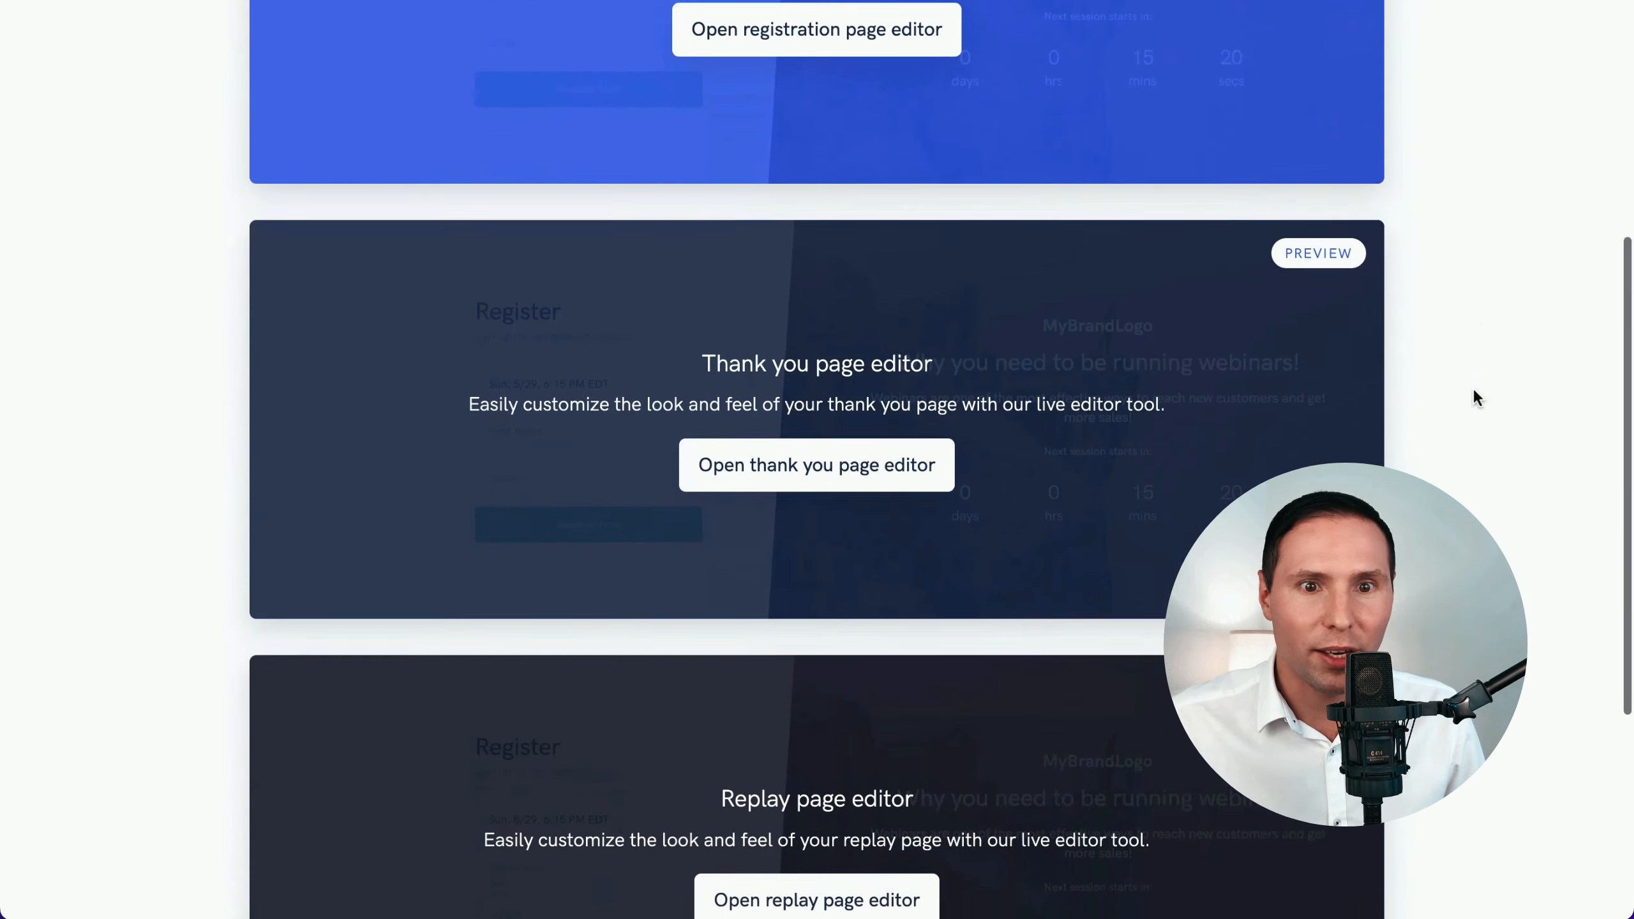
pyautogui.scroll(-6, 1474, 392)
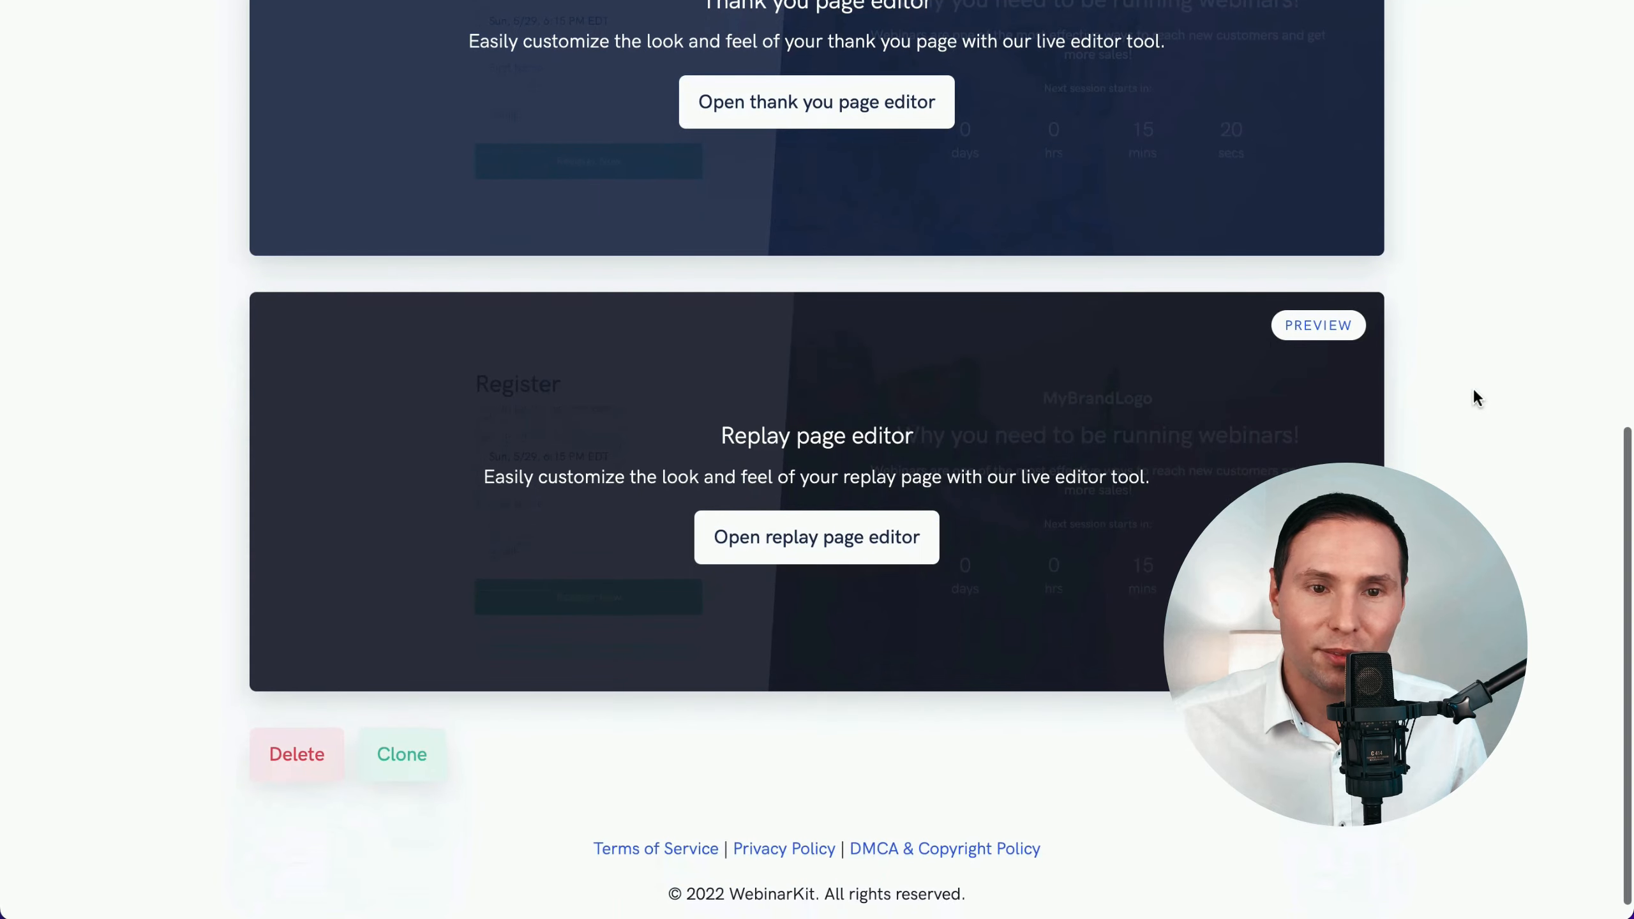
pyautogui.scroll(13, 1473, 387)
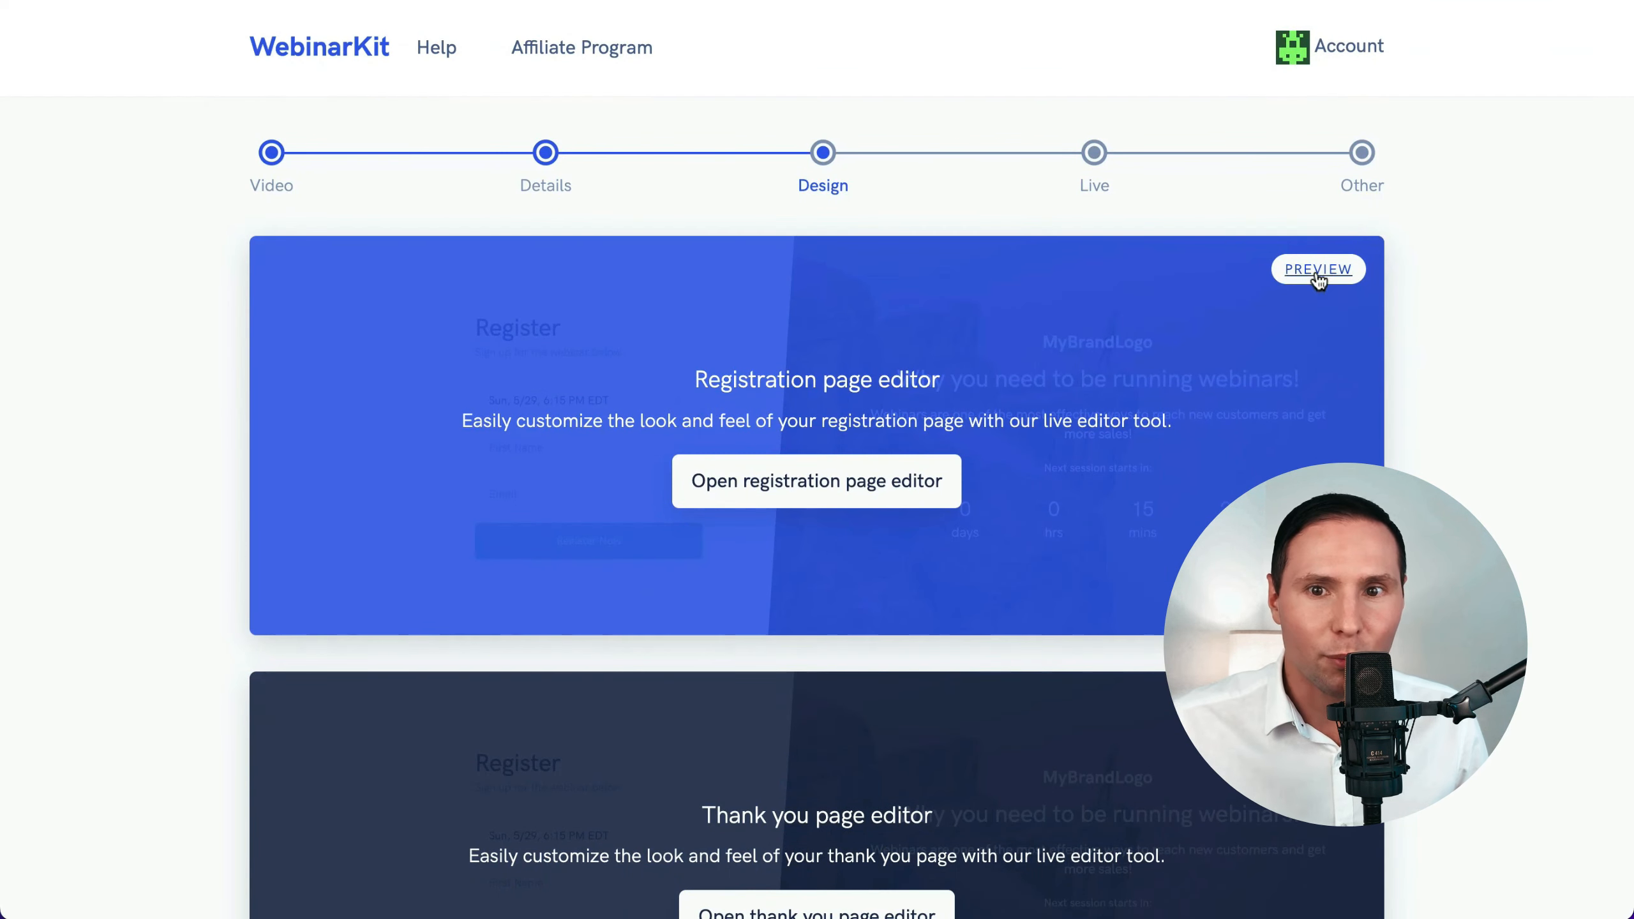
pyautogui.click(1313, 273)
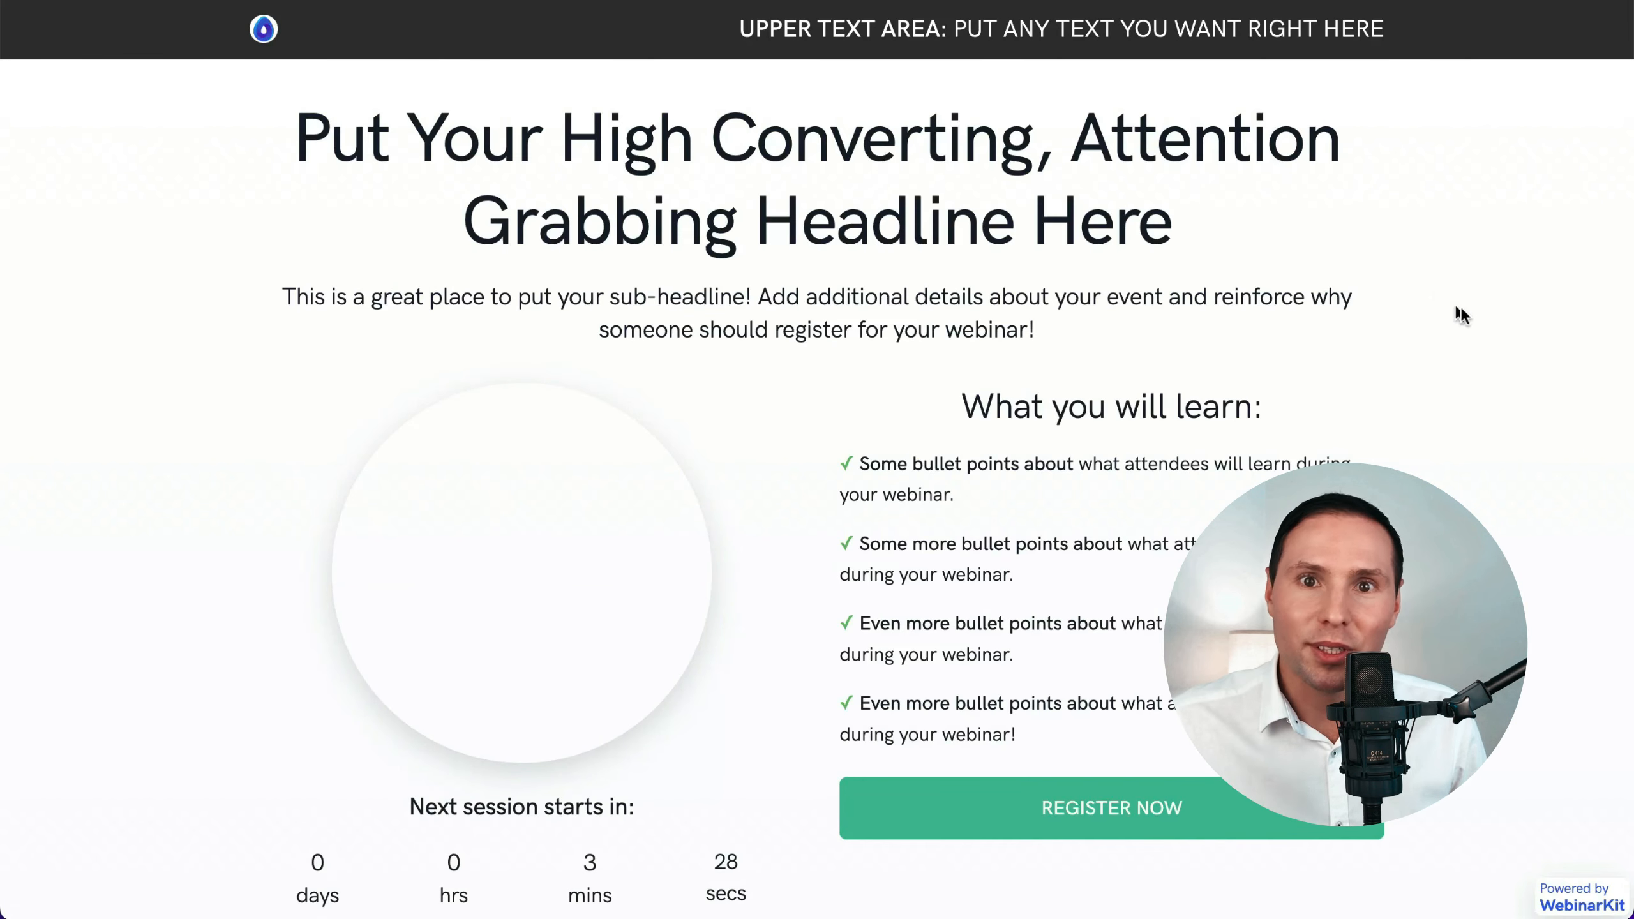
pyautogui.scroll(-2, 1524, 369)
pyautogui.scroll(-3, 1523, 368)
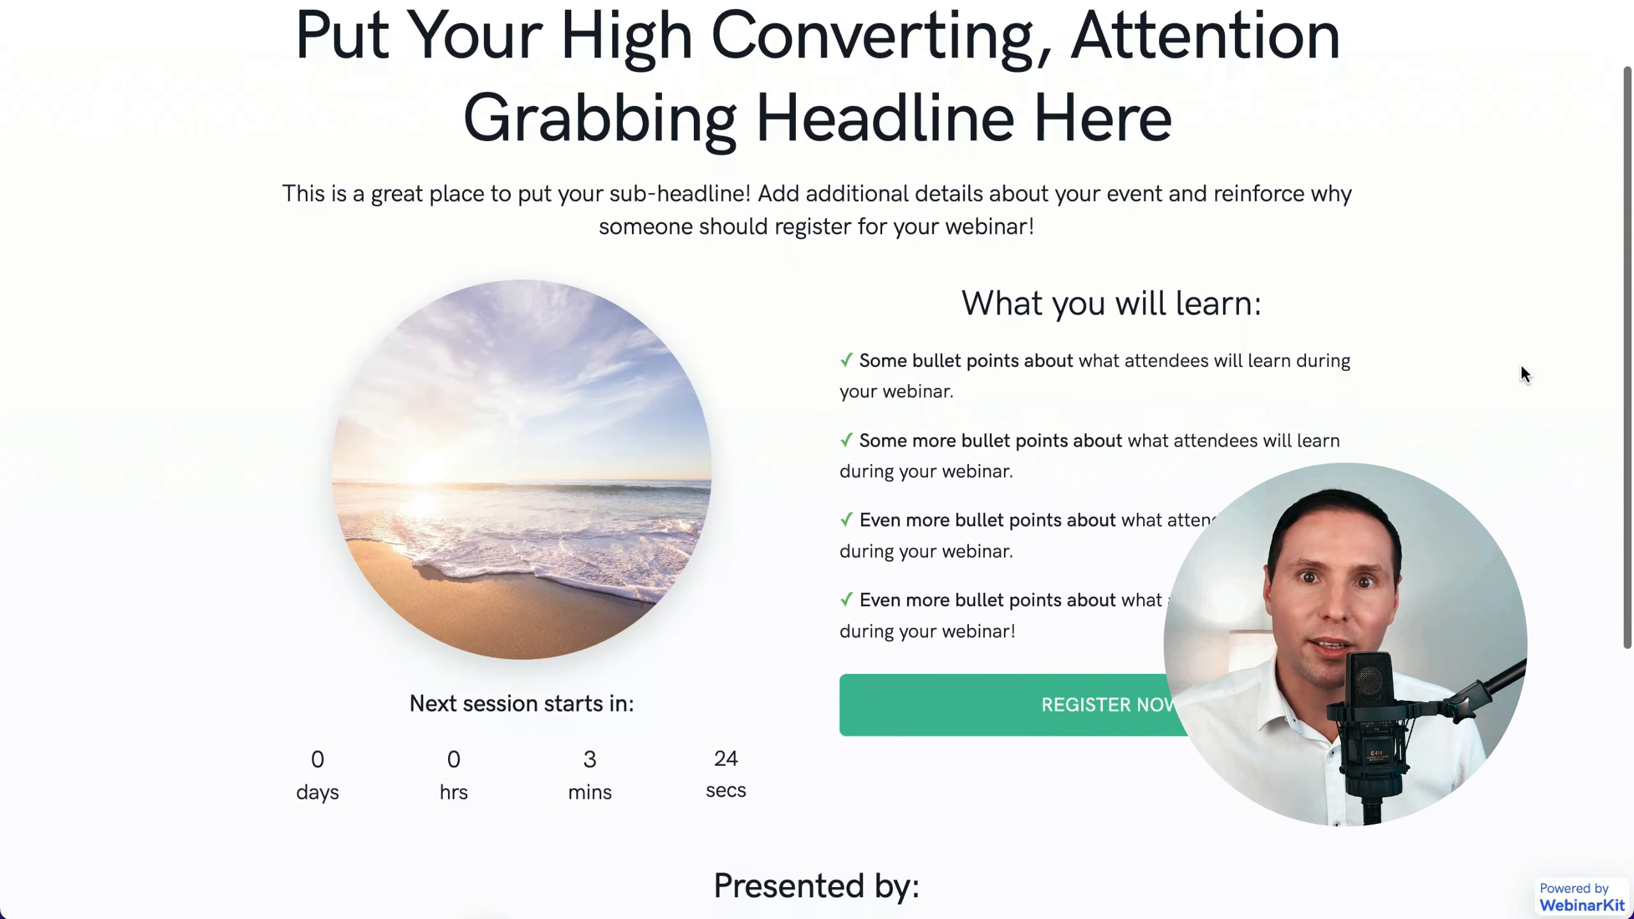
pyautogui.scroll(-4, 1522, 367)
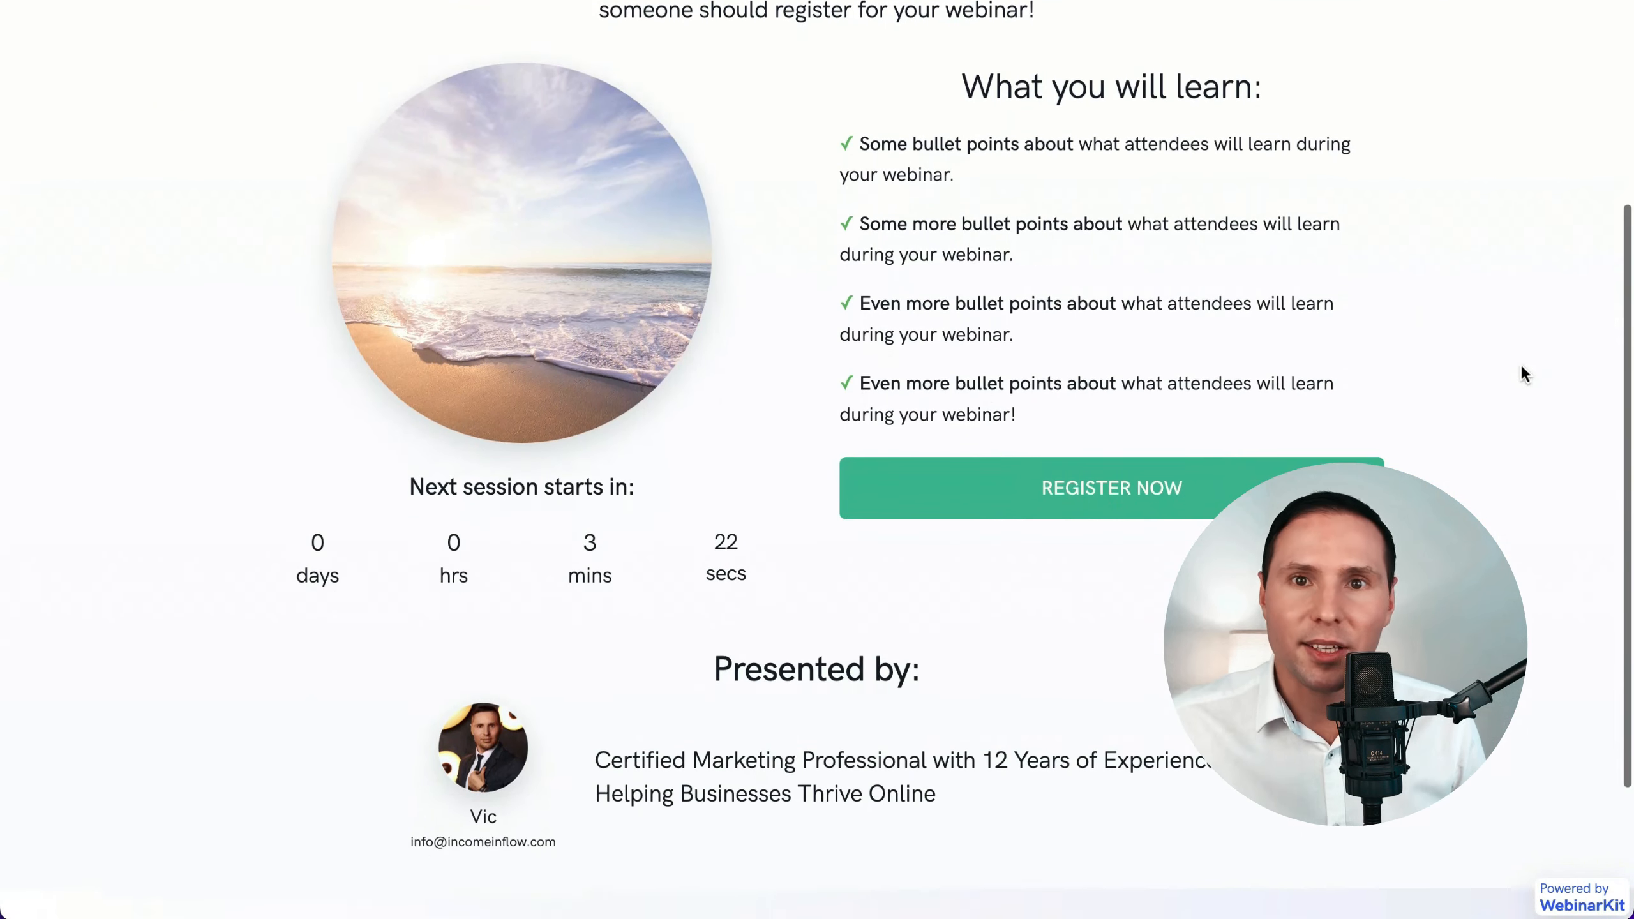
pyautogui.scroll(-1, 1520, 364)
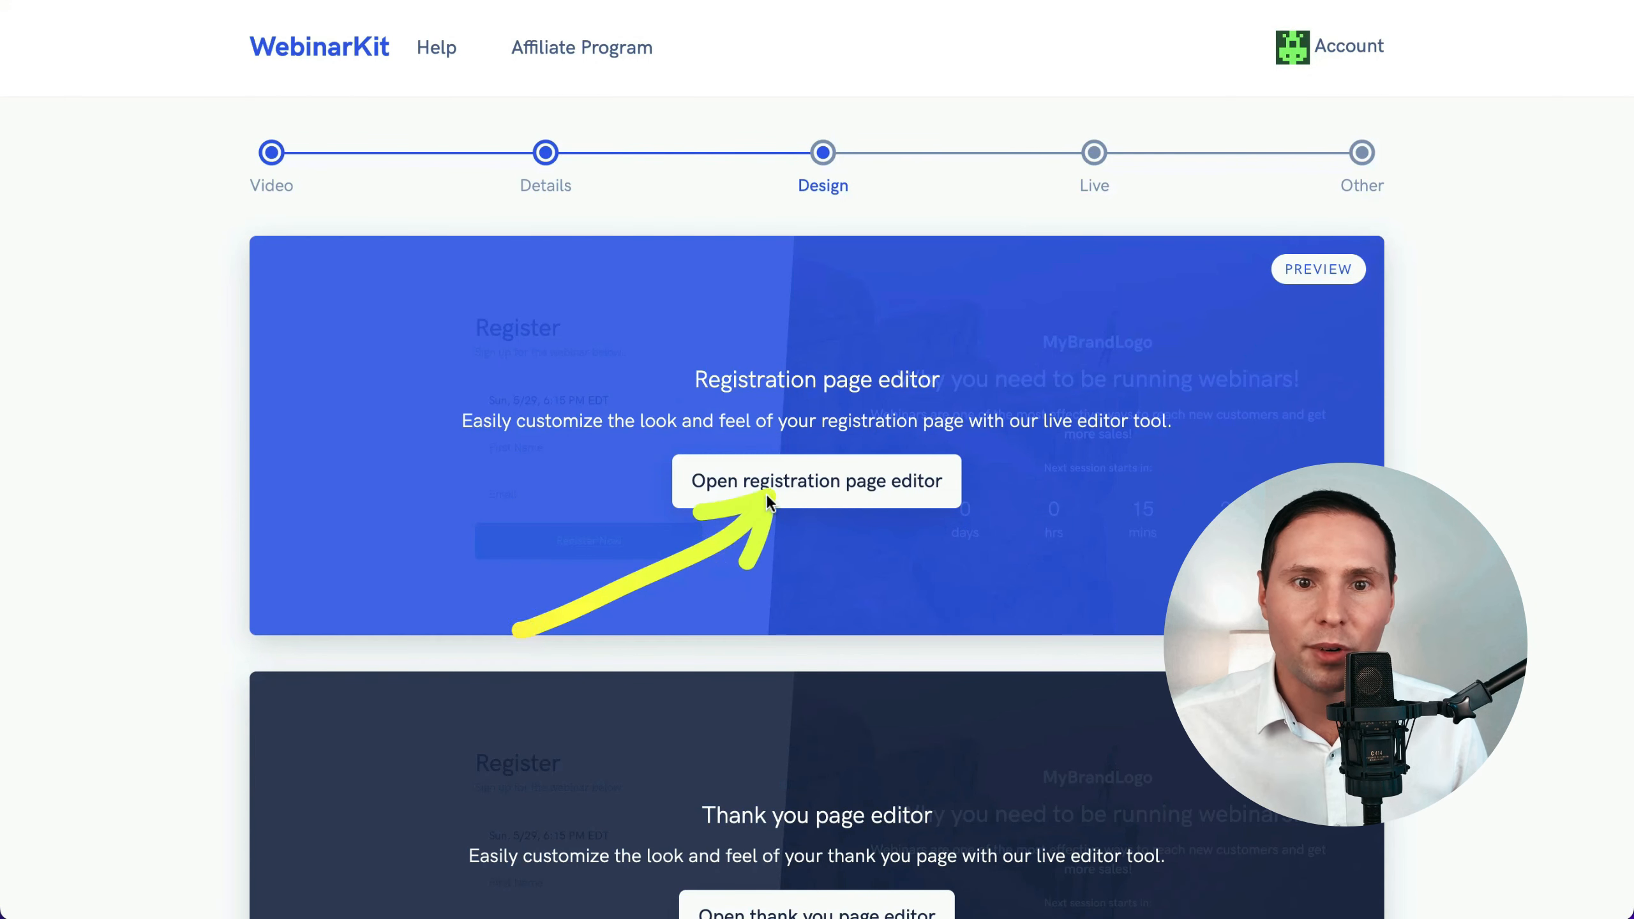
# - Open the registration page editor and examine the available page templates
pyautogui.click(817, 478)
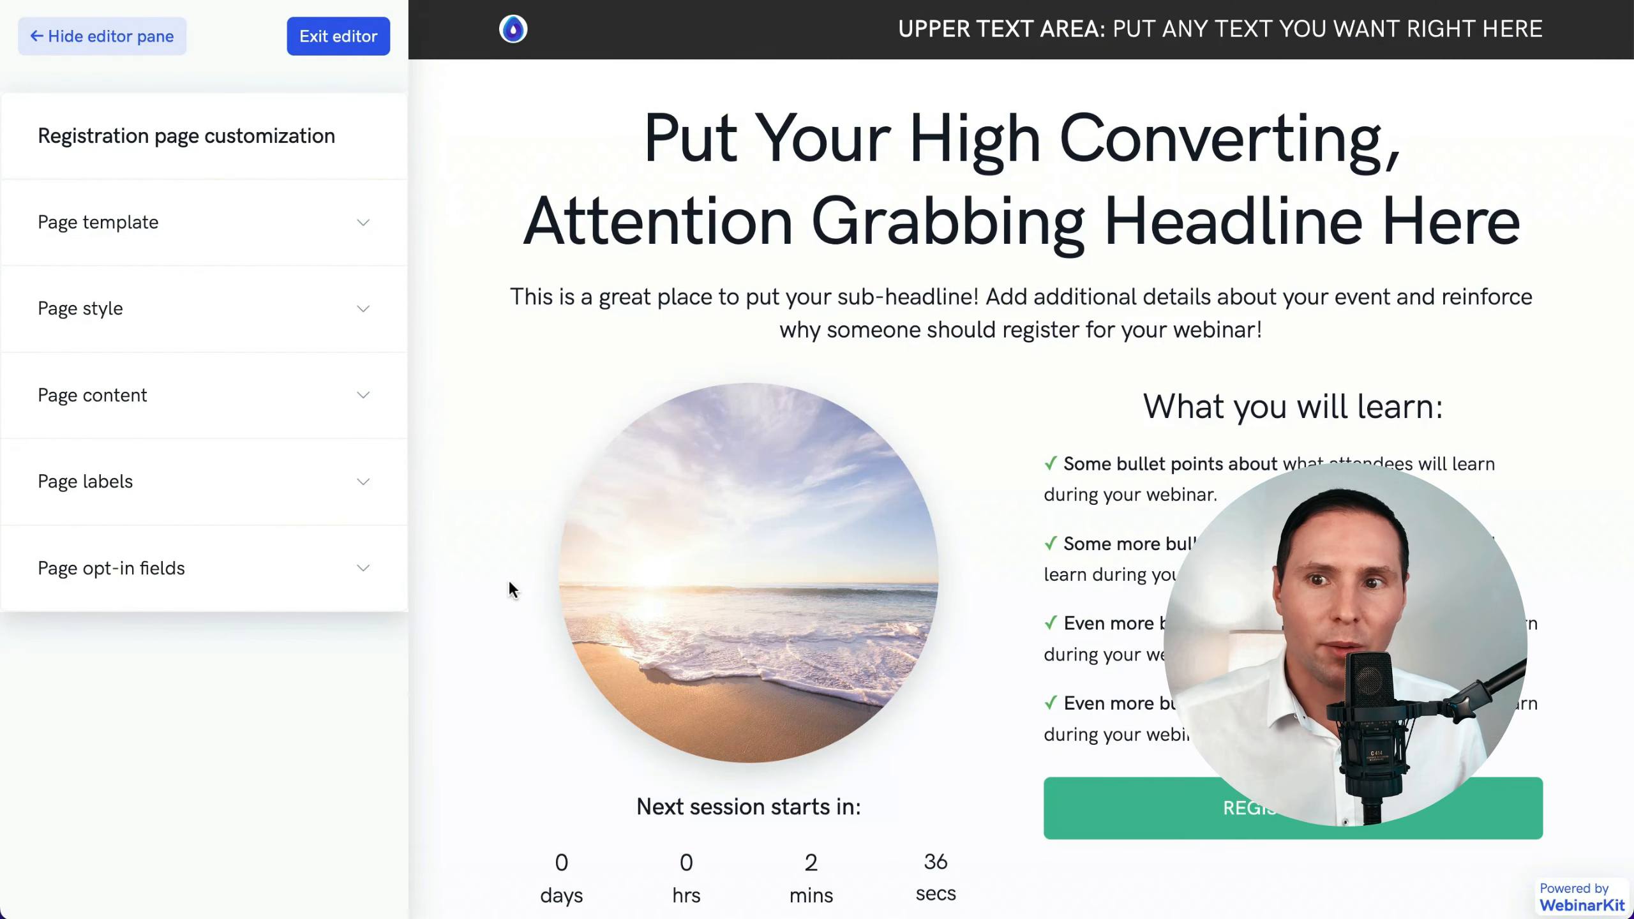
pyautogui.click(264, 236)
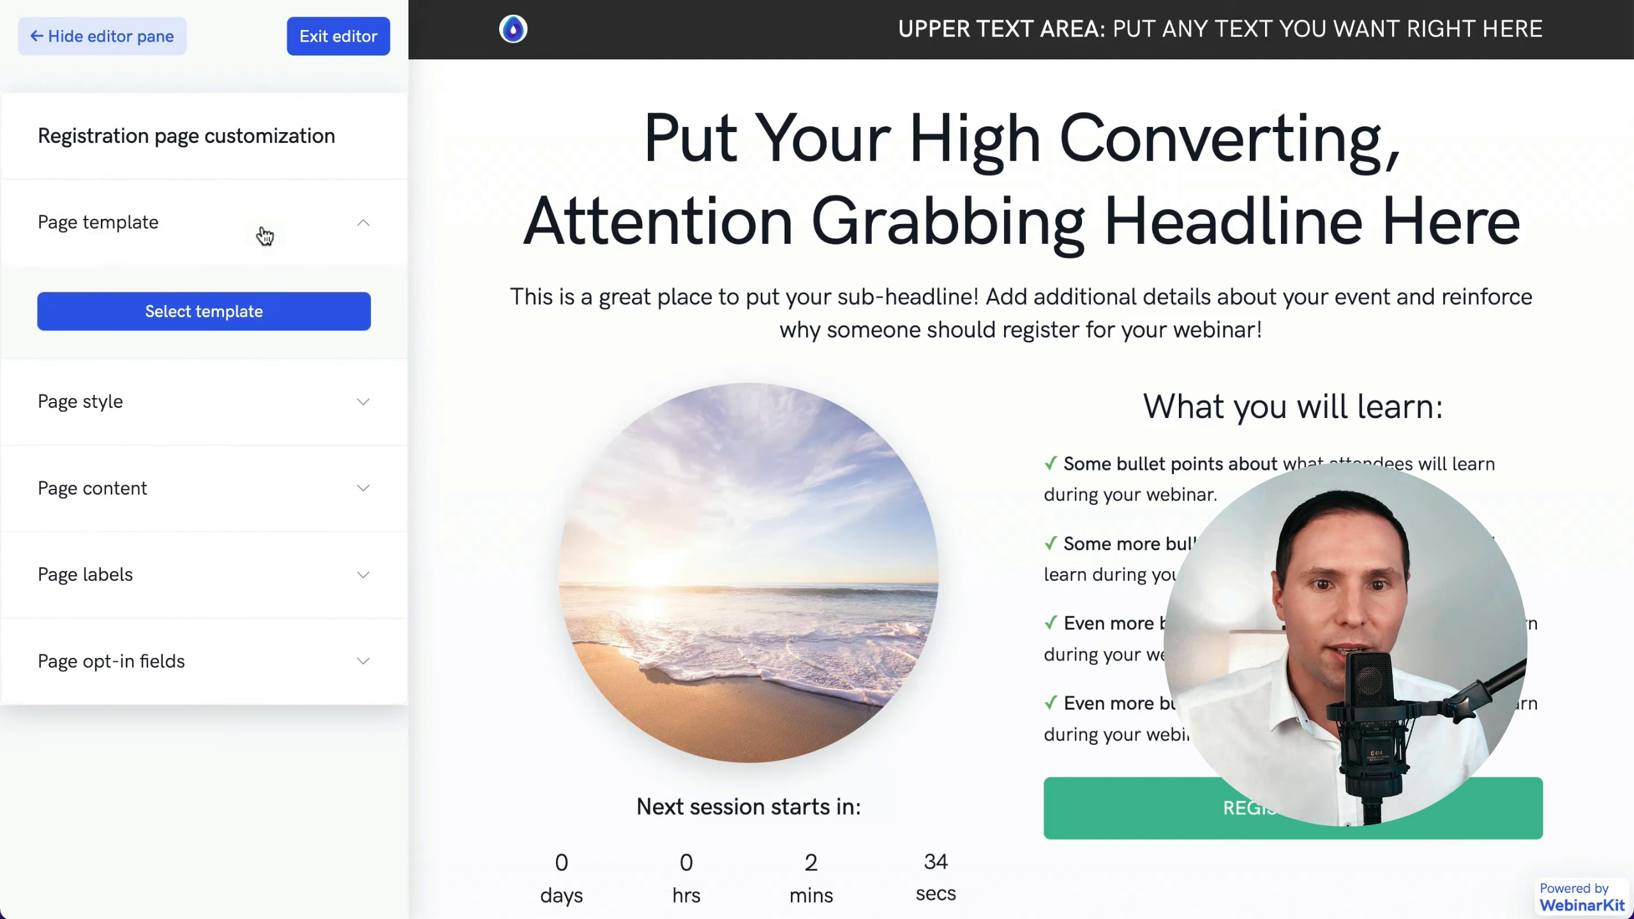
pyautogui.click(318, 311)
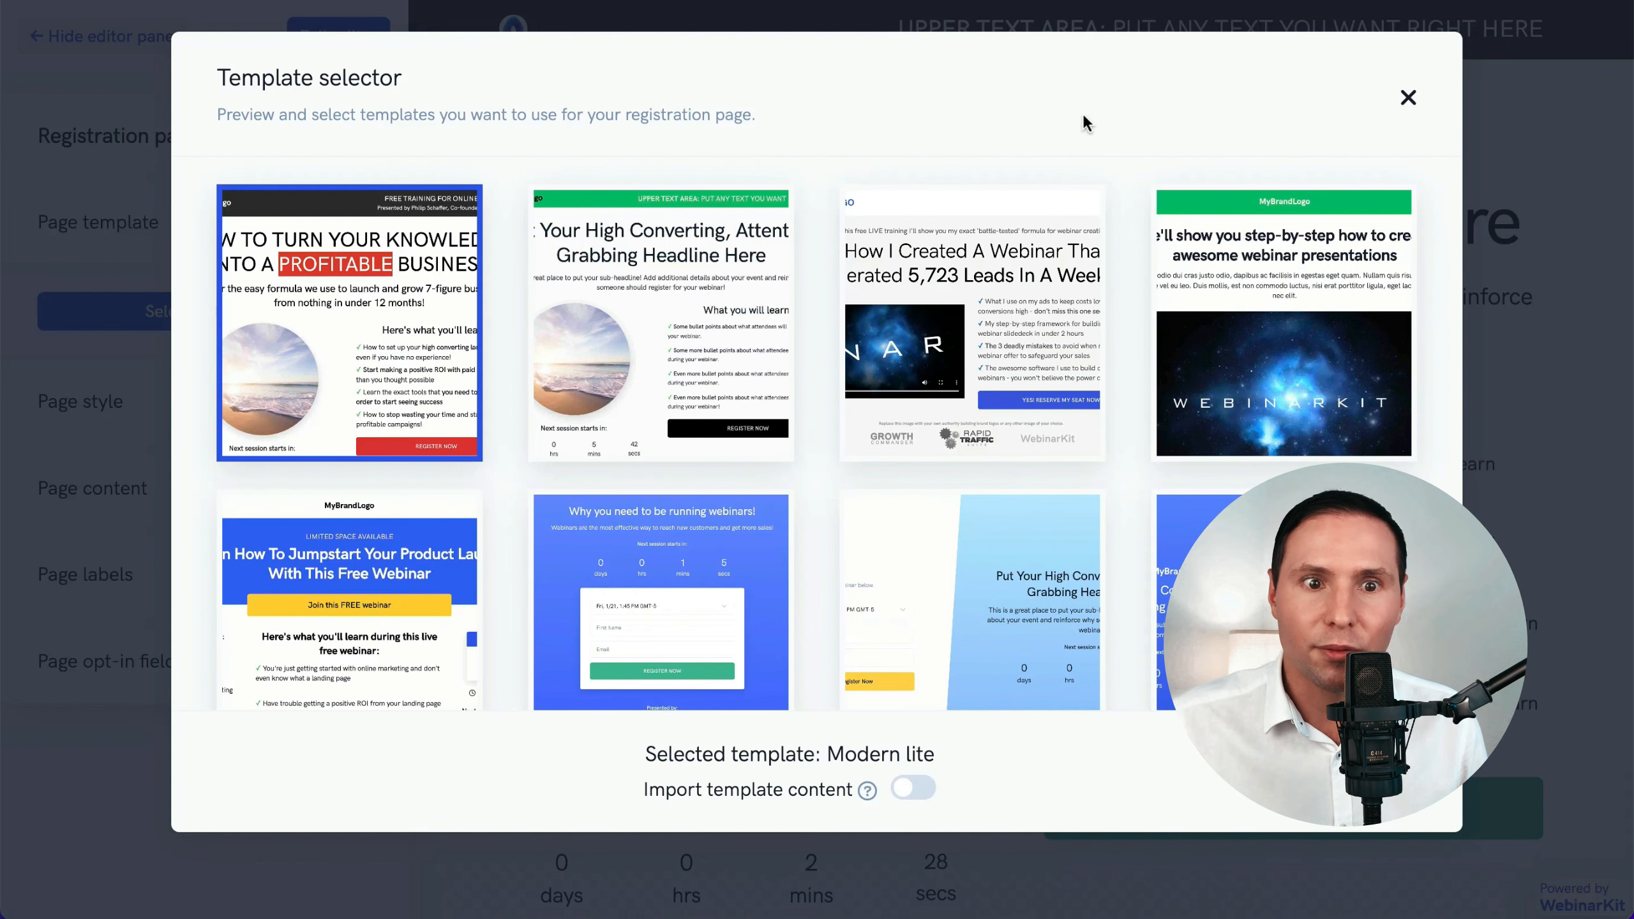
pyautogui.moveTo(434, 415)
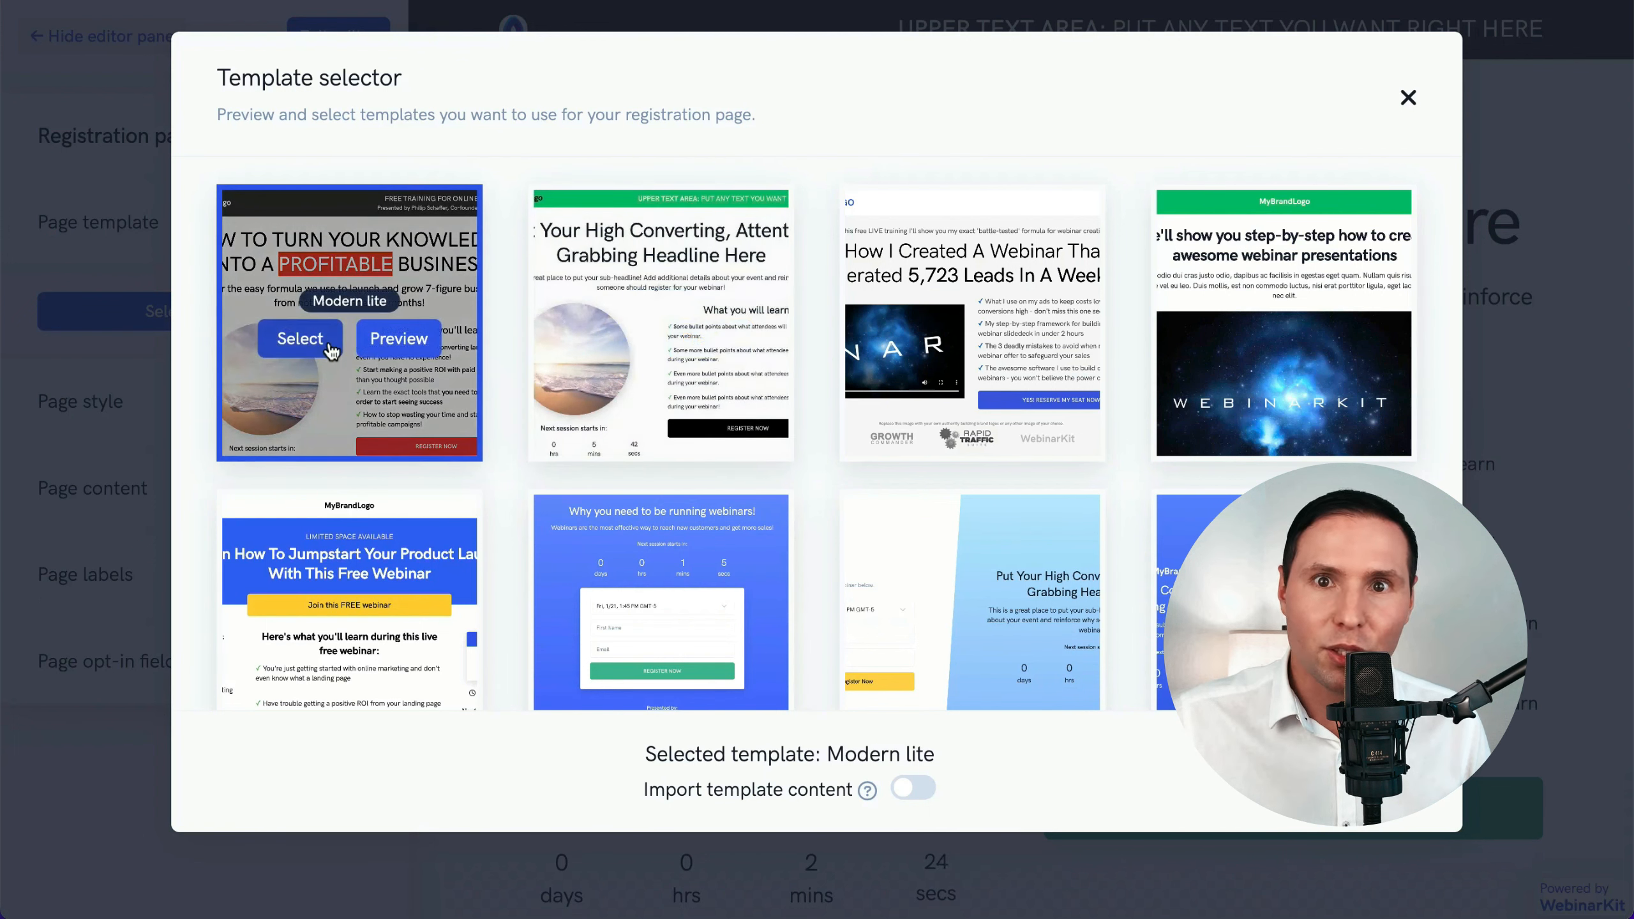
pyautogui.click(1408, 101)
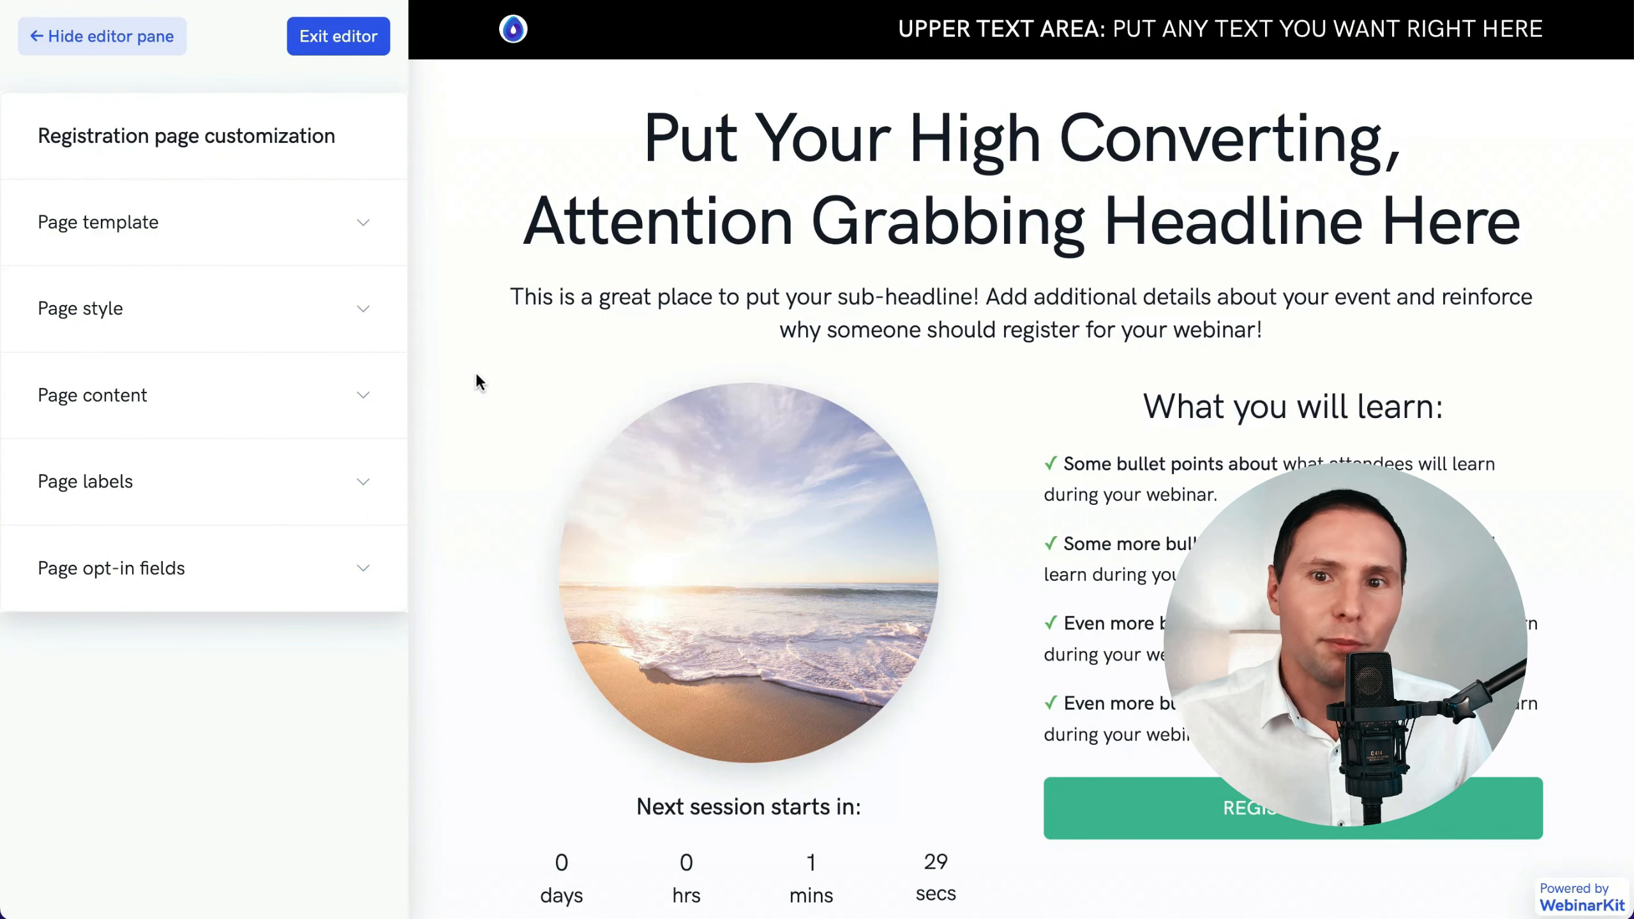
# - Set the registration page's header background colour to blue
pyautogui.click(256, 309)
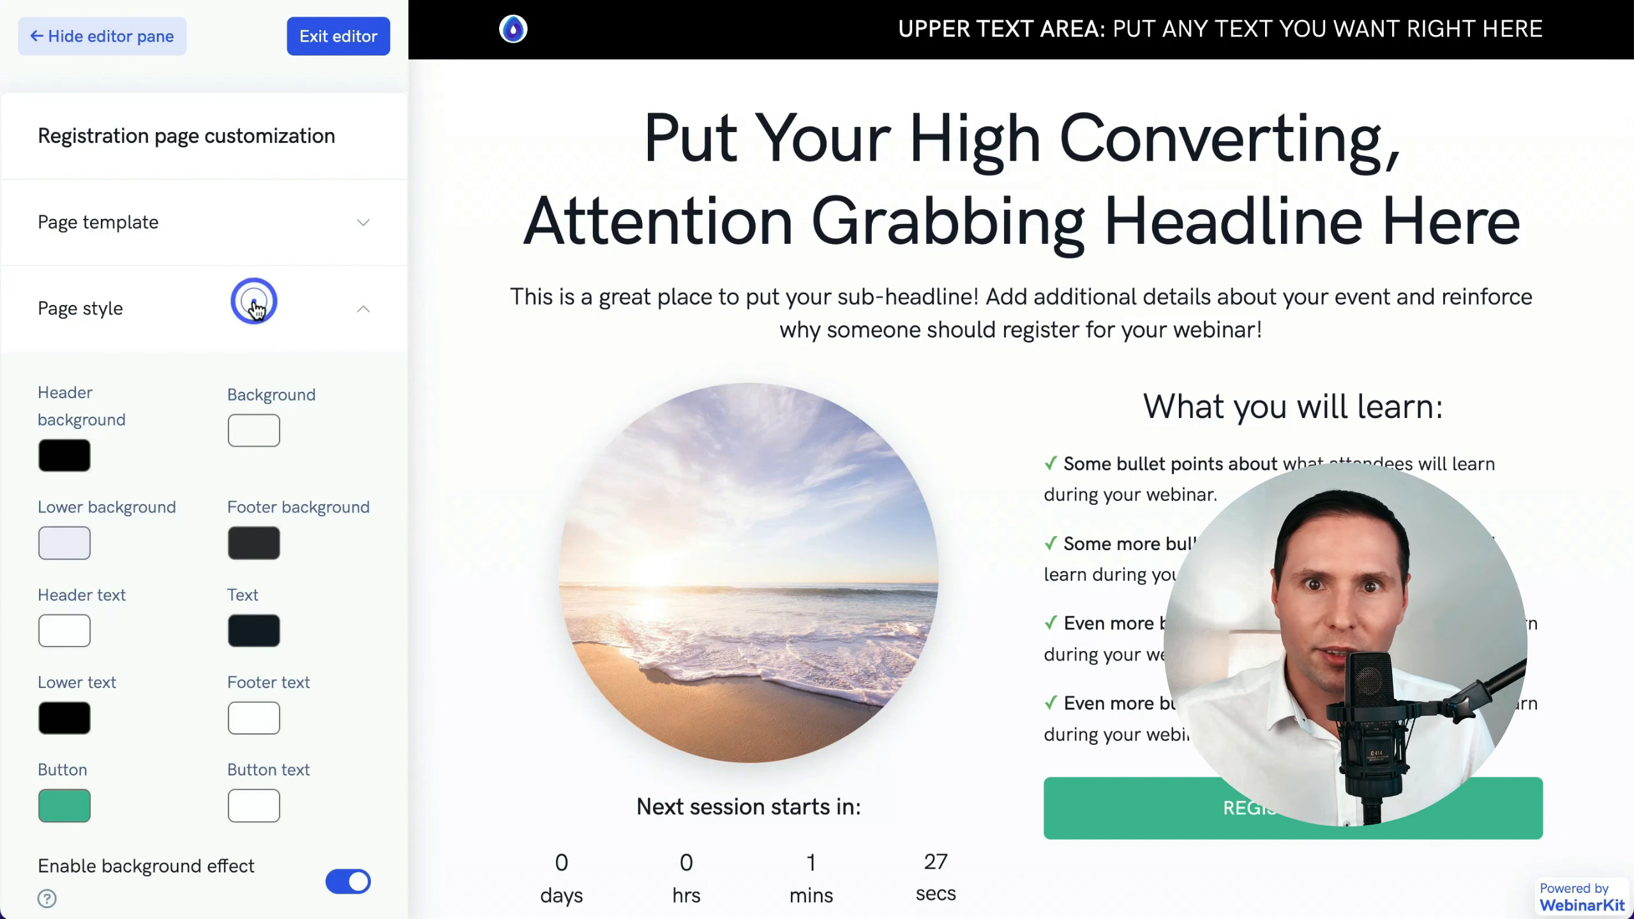
pyautogui.click(78, 455)
pyautogui.click(184, 655)
pyautogui.moveTo(274, 486); pyautogui.dragTo(292, 488)
pyautogui.click(362, 453)
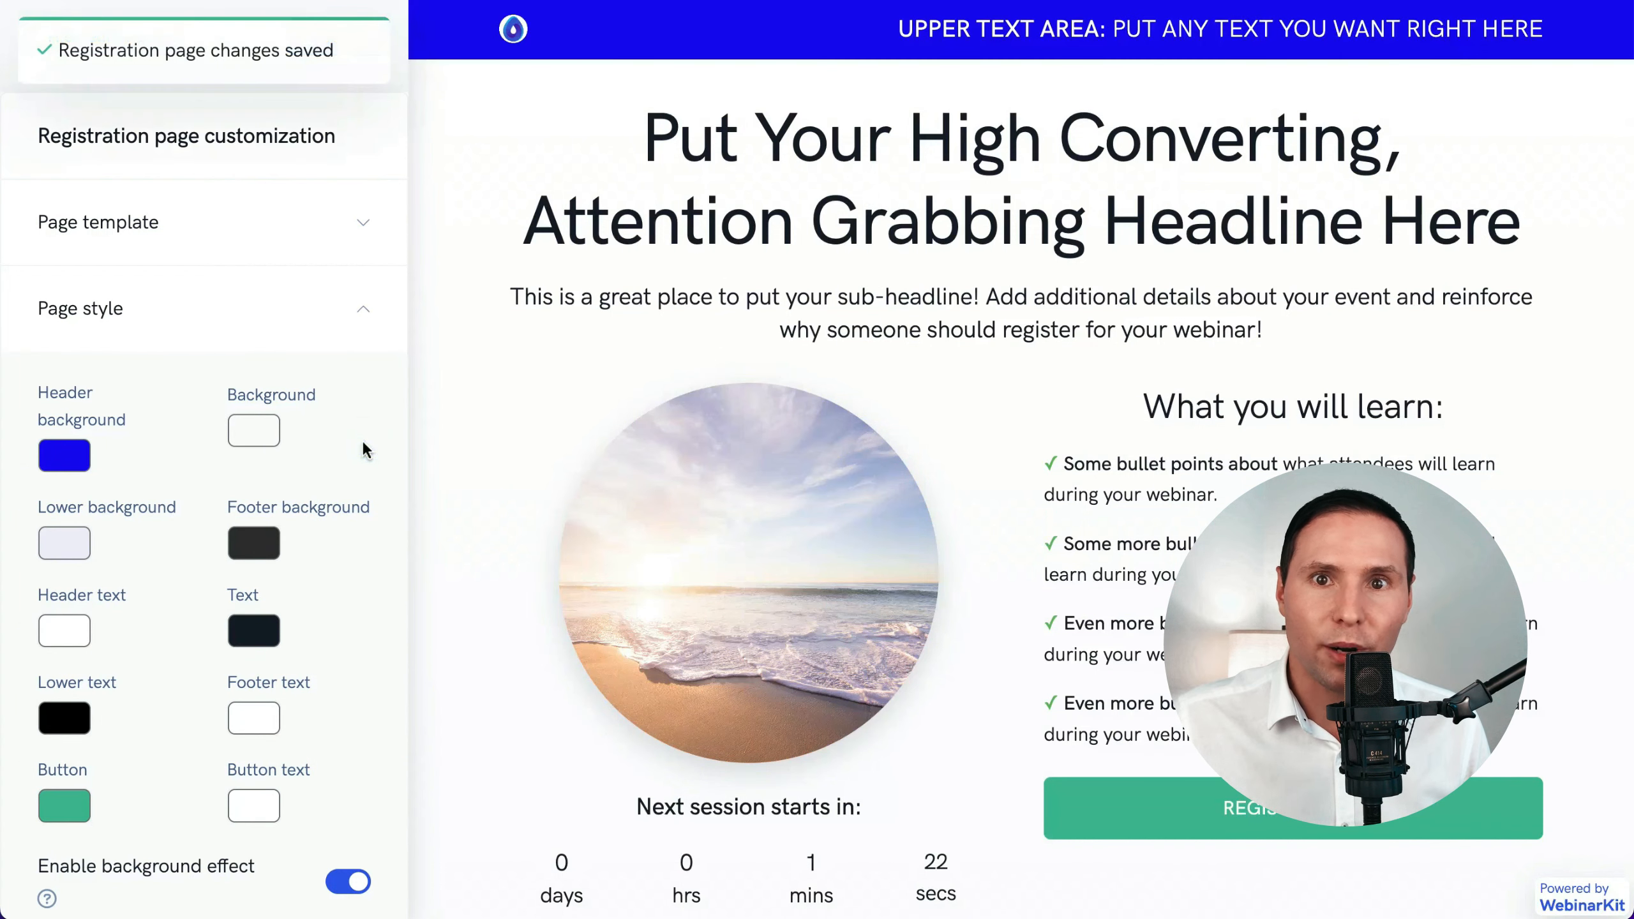
# - Change the registration page's button colour to blue
pyautogui.scroll(-4, 363, 444)
pyautogui.click(70, 524)
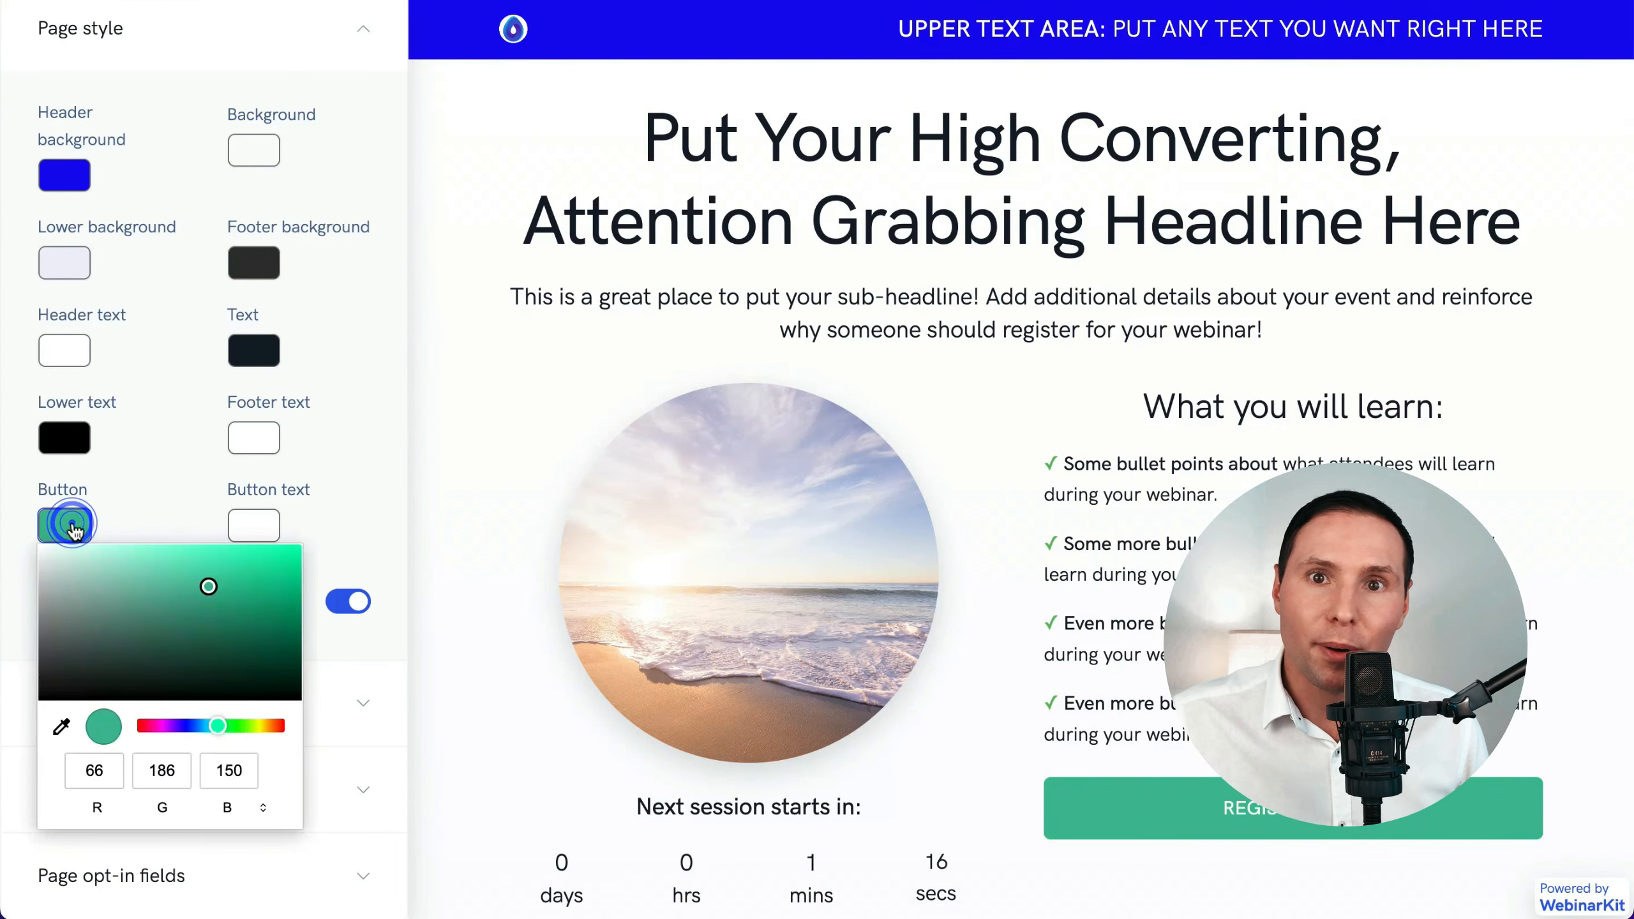
pyautogui.click(380, 485)
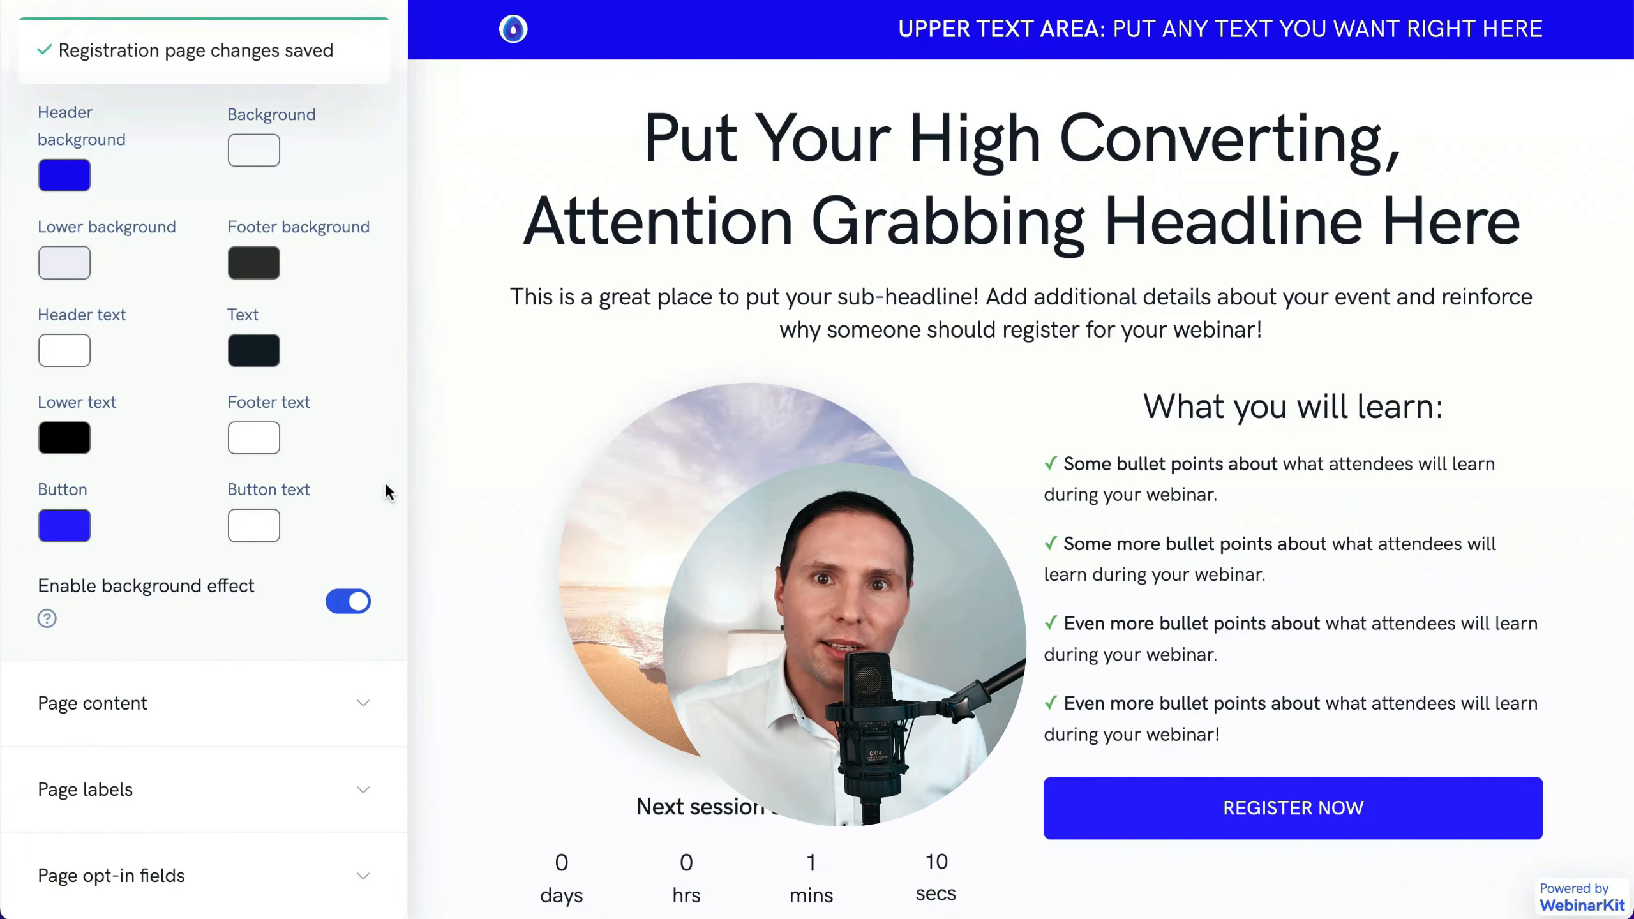
# - Replace the registration page's header content with "Get a FREE Webinar Marketing Guide by Registering for the Training Below" and save it
pyautogui.scroll(-2, 565, 586)
pyautogui.scroll(-3, 565, 586)
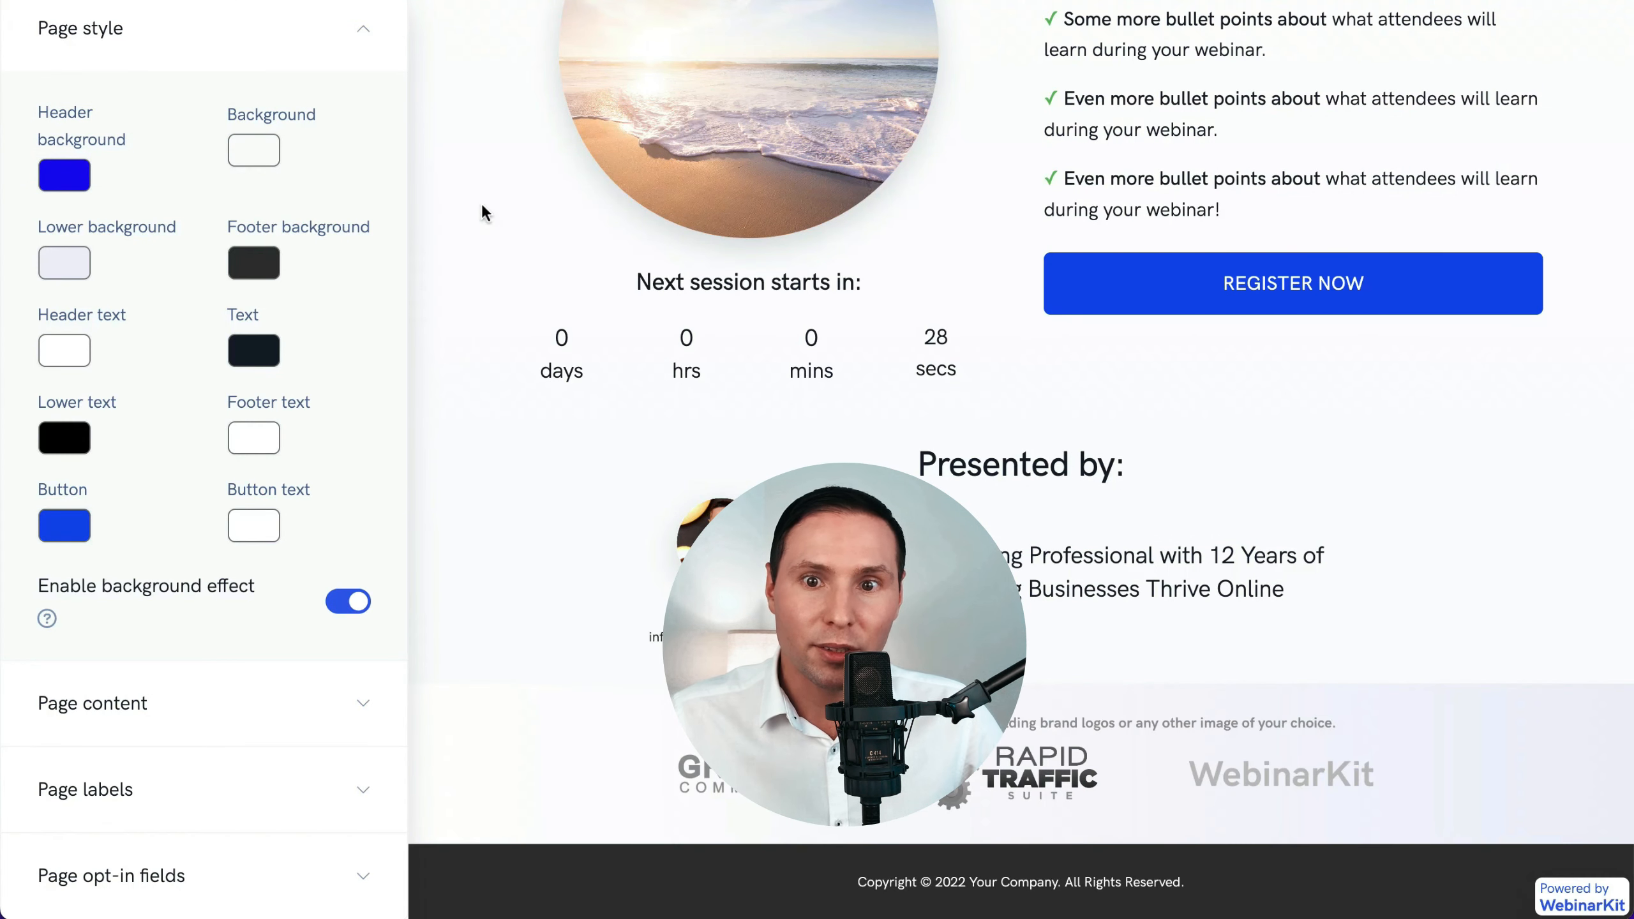
pyautogui.click(355, 43)
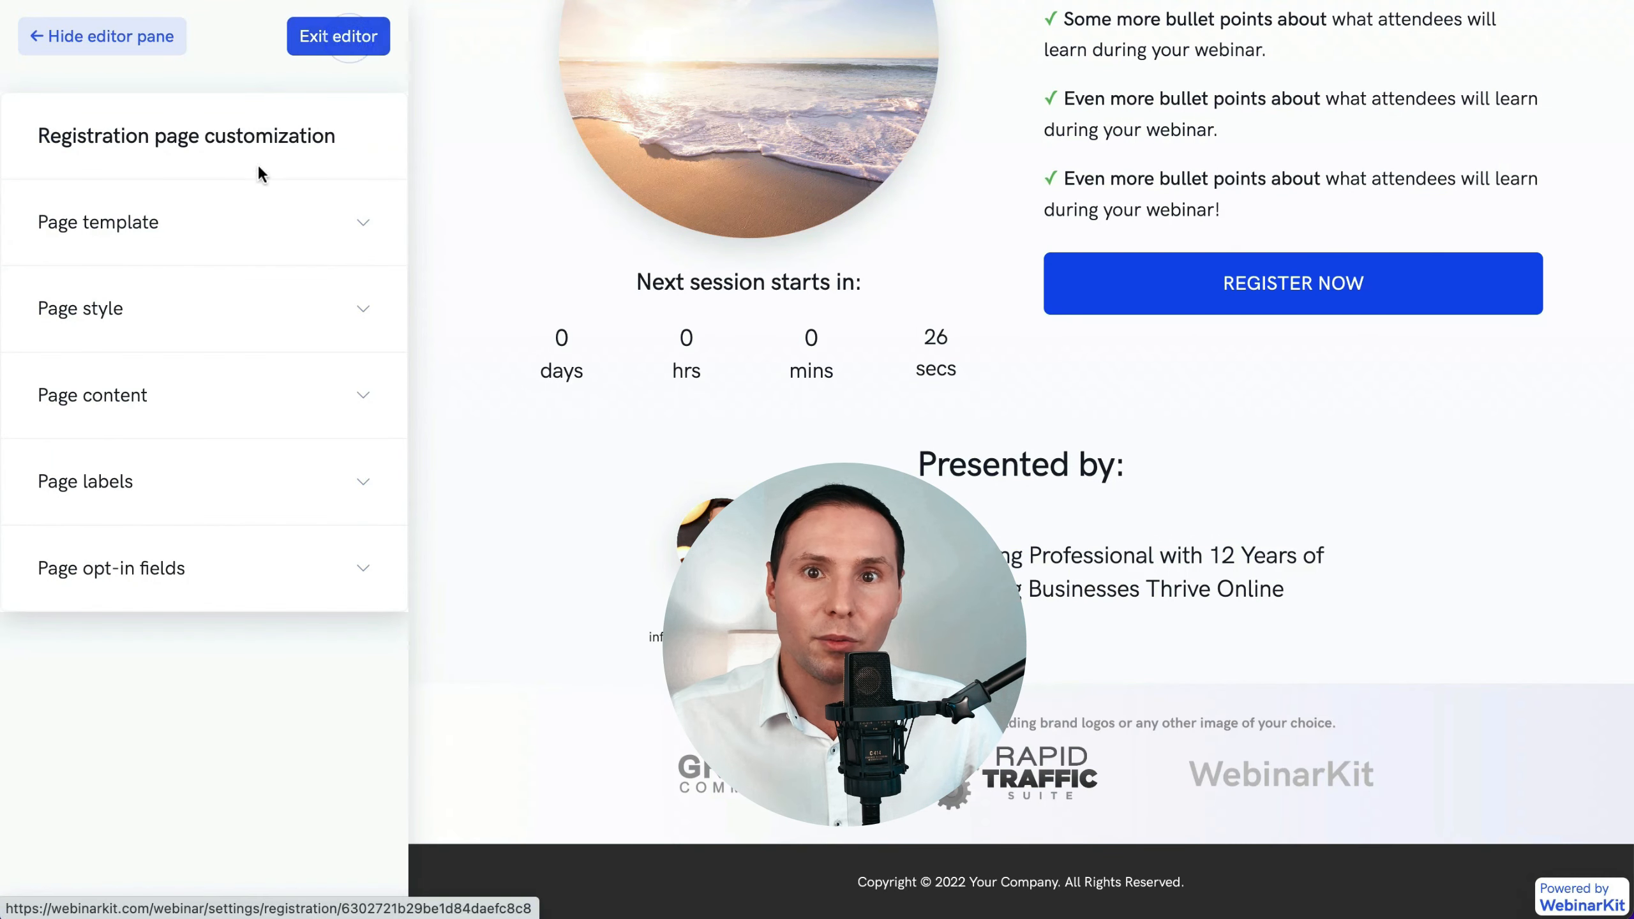
pyautogui.click(266, 394)
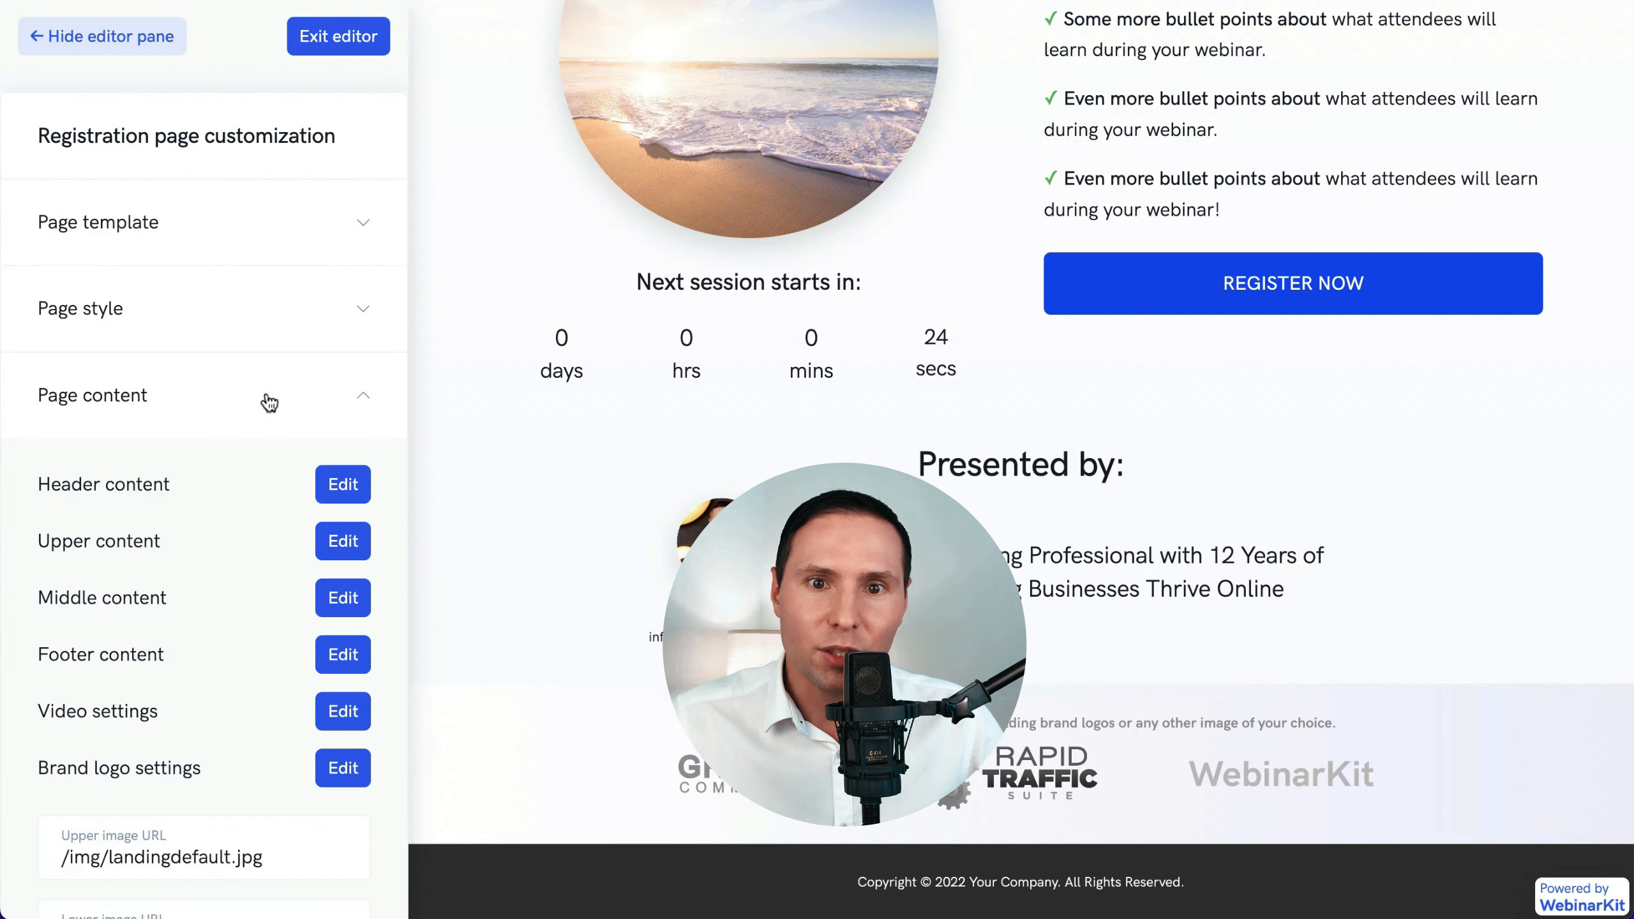
pyautogui.scroll(-5, 268, 403)
pyautogui.scroll(-2, 269, 403)
pyautogui.click(357, 111)
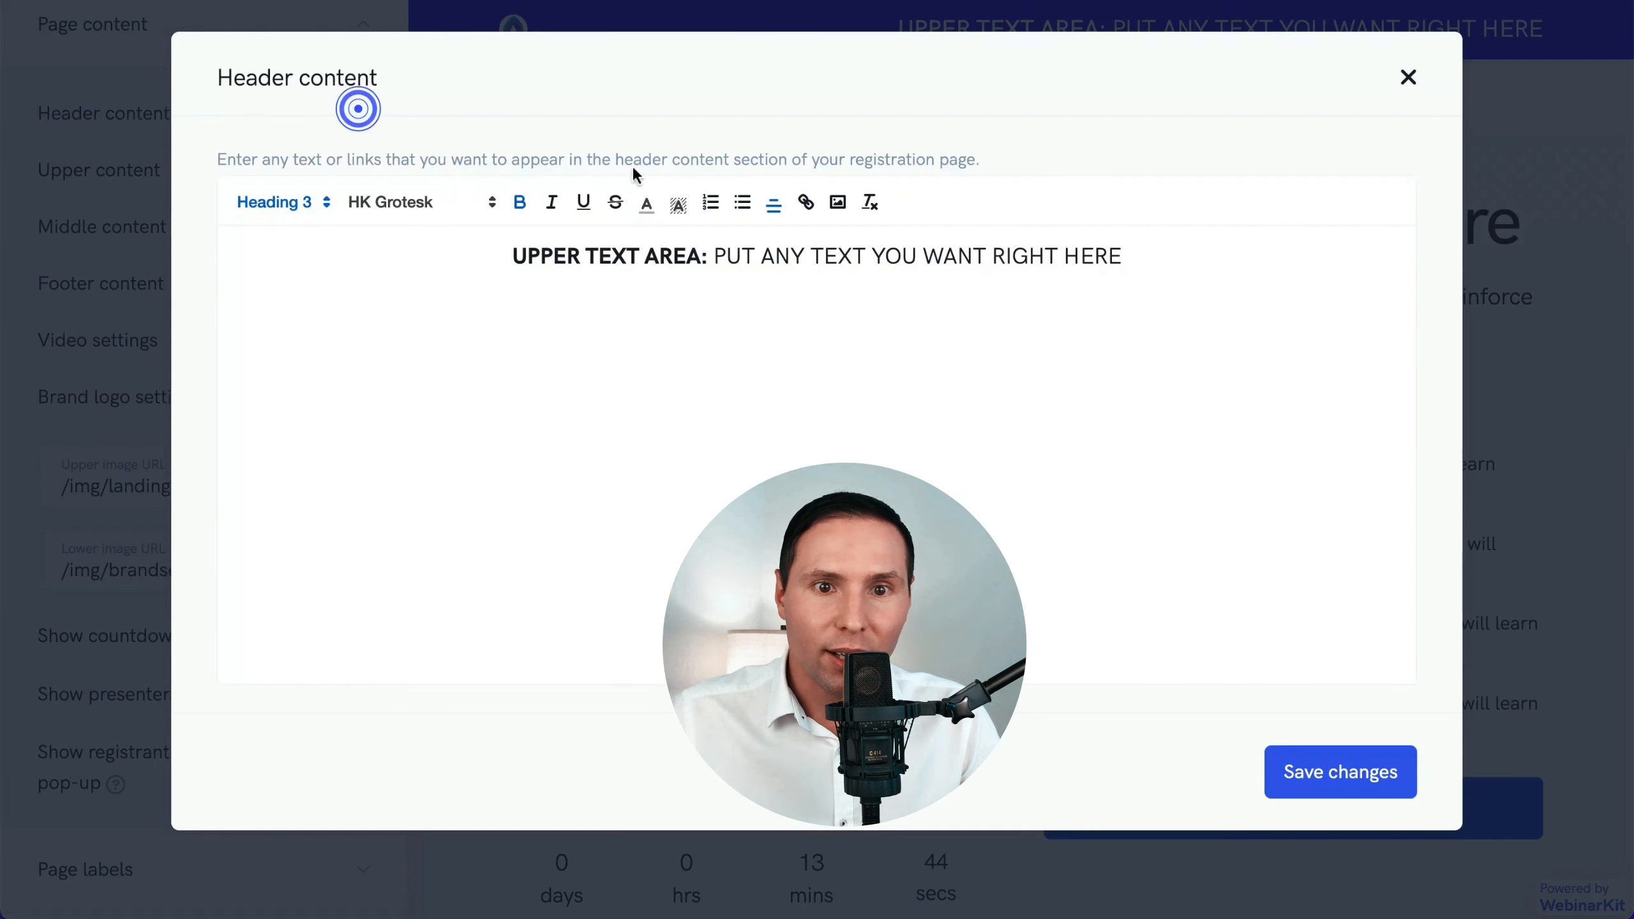
pyautogui.moveTo(713, 256); pyautogui.dragTo(1193, 251)
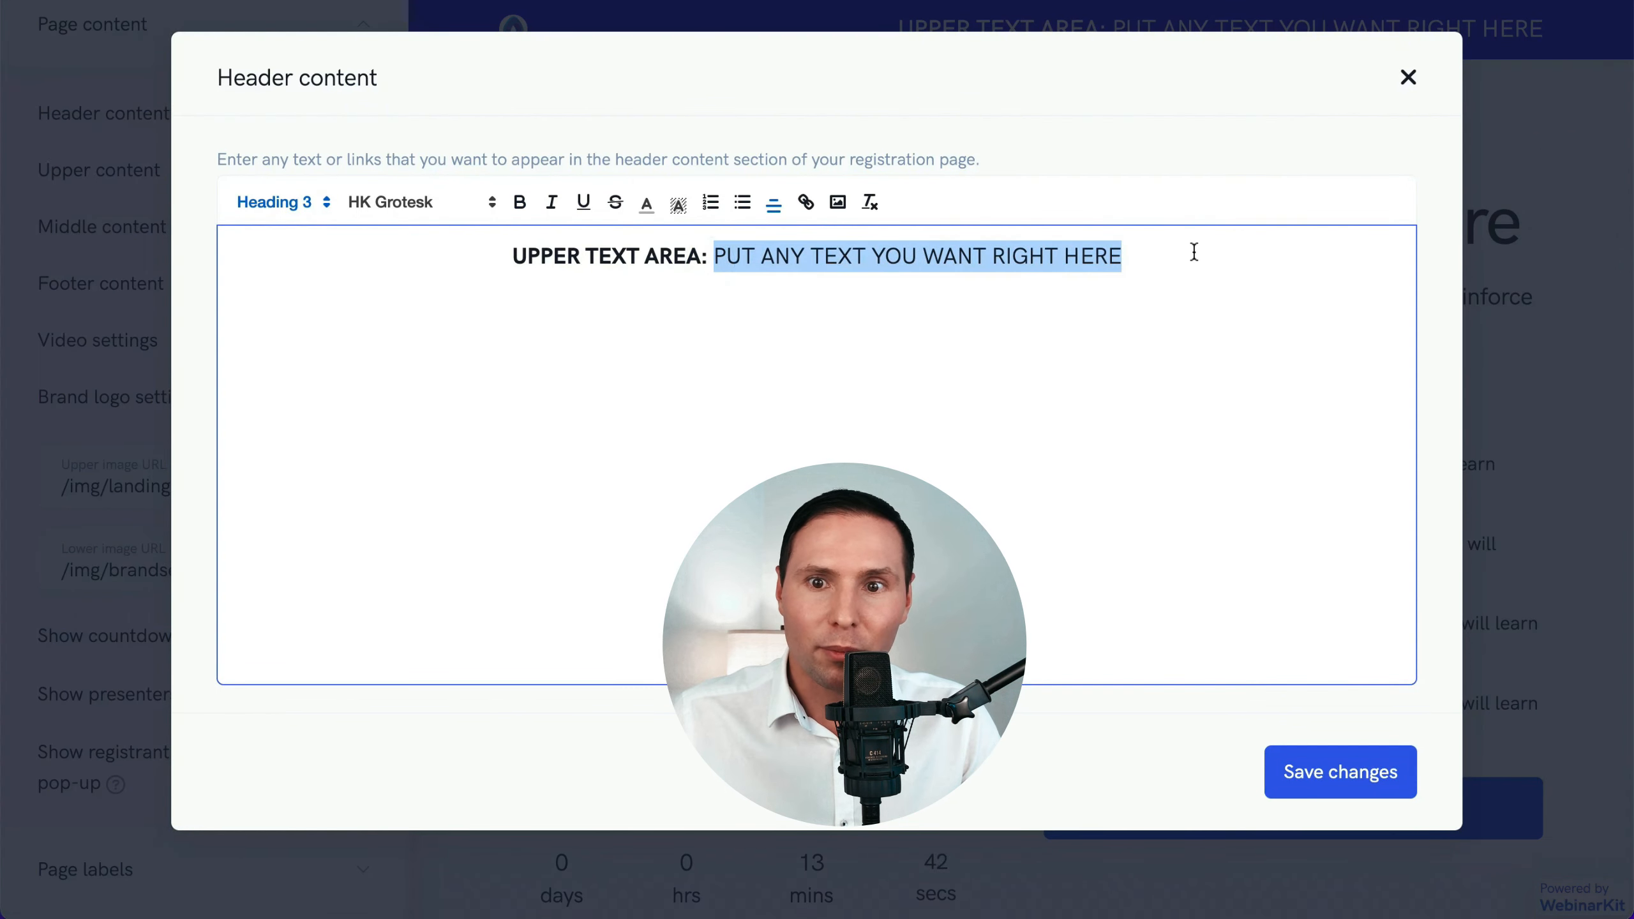
pyautogui.press('BackSpace')
pyautogui.hotkey('ctrl', 'a')
pyautogui.write('Get a FREE Webinar Marketing Guide by Registering for the Training Below')
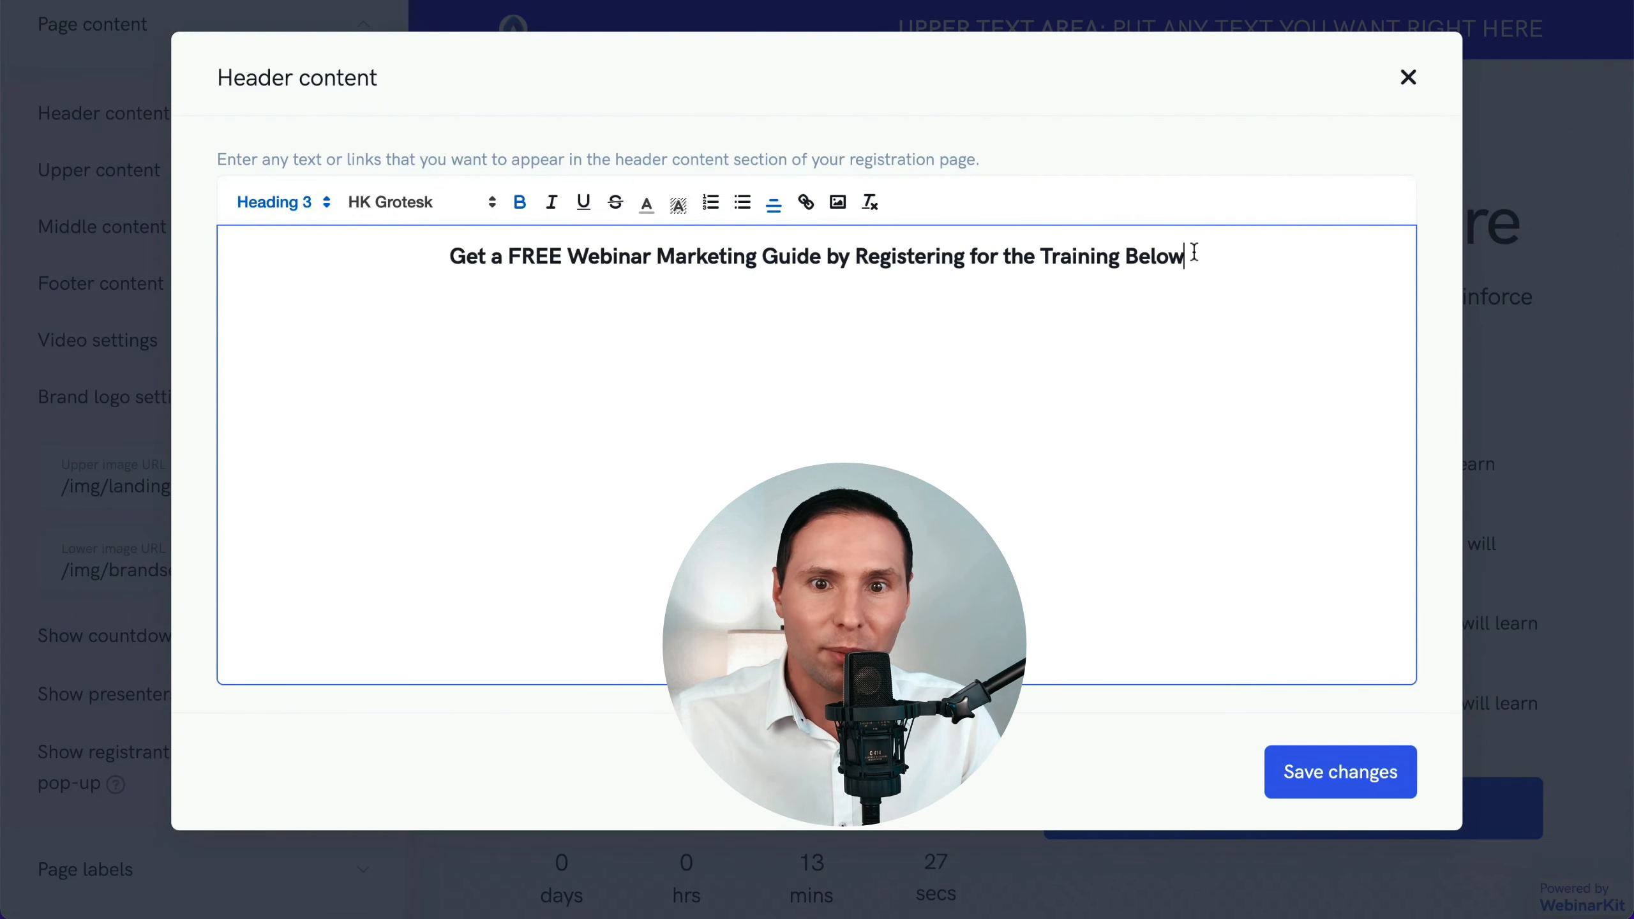
pyautogui.click(1357, 800)
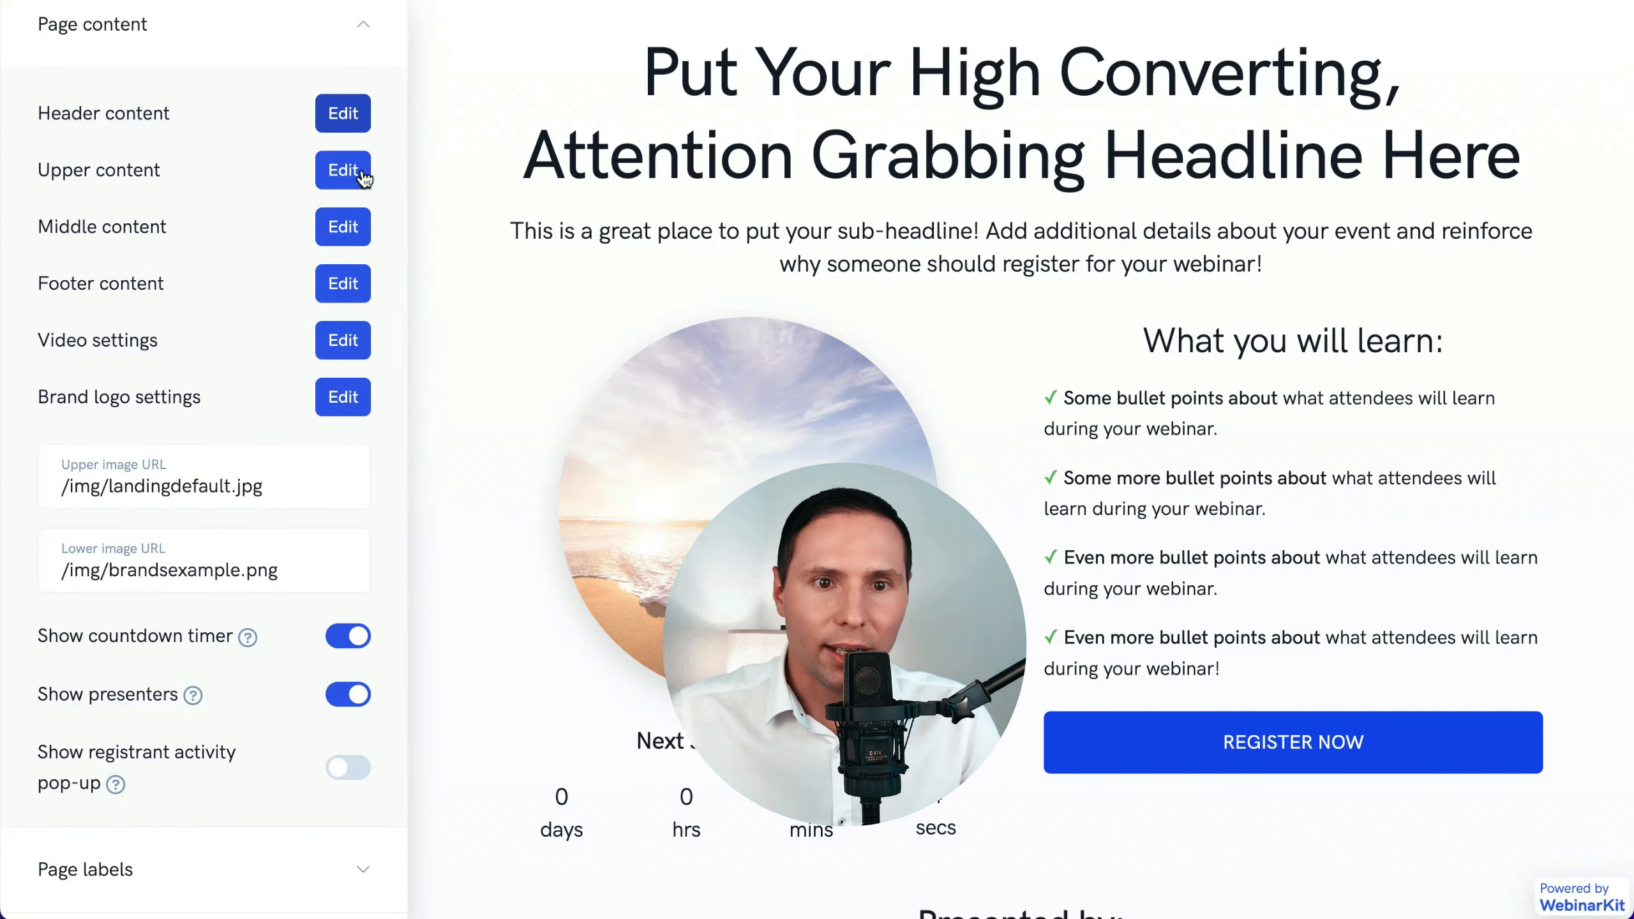
# - Change the headline in the registration page's upper content to "Discover How to Implement Webinar Marketing in Your Business"
pyautogui.click(339, 170)
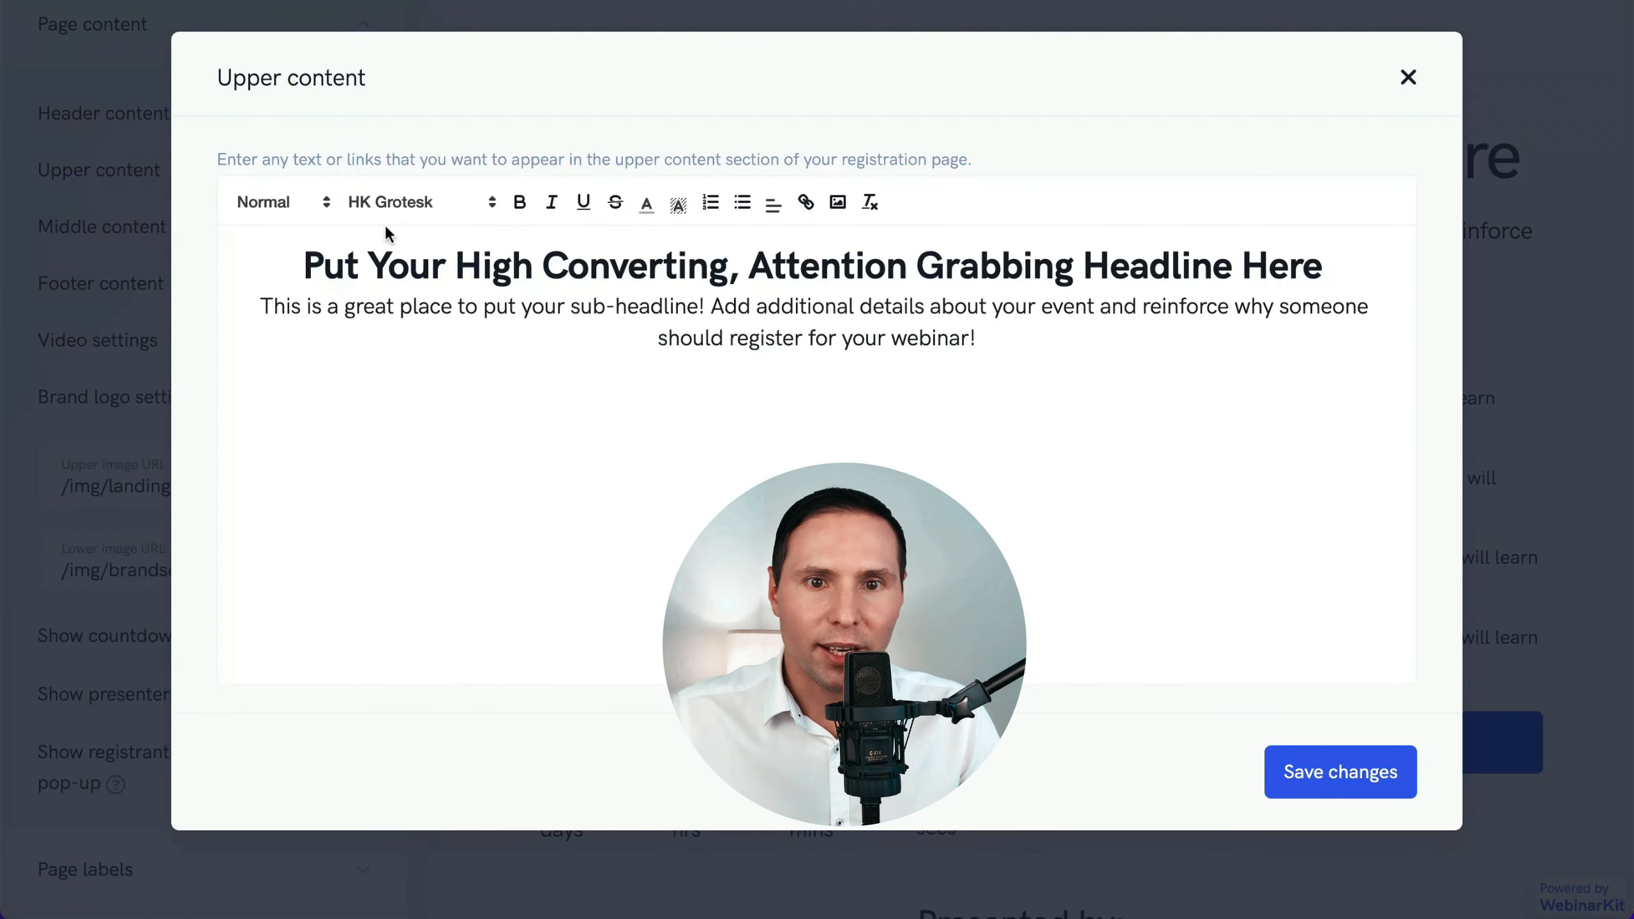
pyautogui.click(430, 287)
pyautogui.moveTo(304, 264); pyautogui.dragTo(1322, 260)
pyautogui.write('Discover How to Implement Webinar Marketing in Your Business')
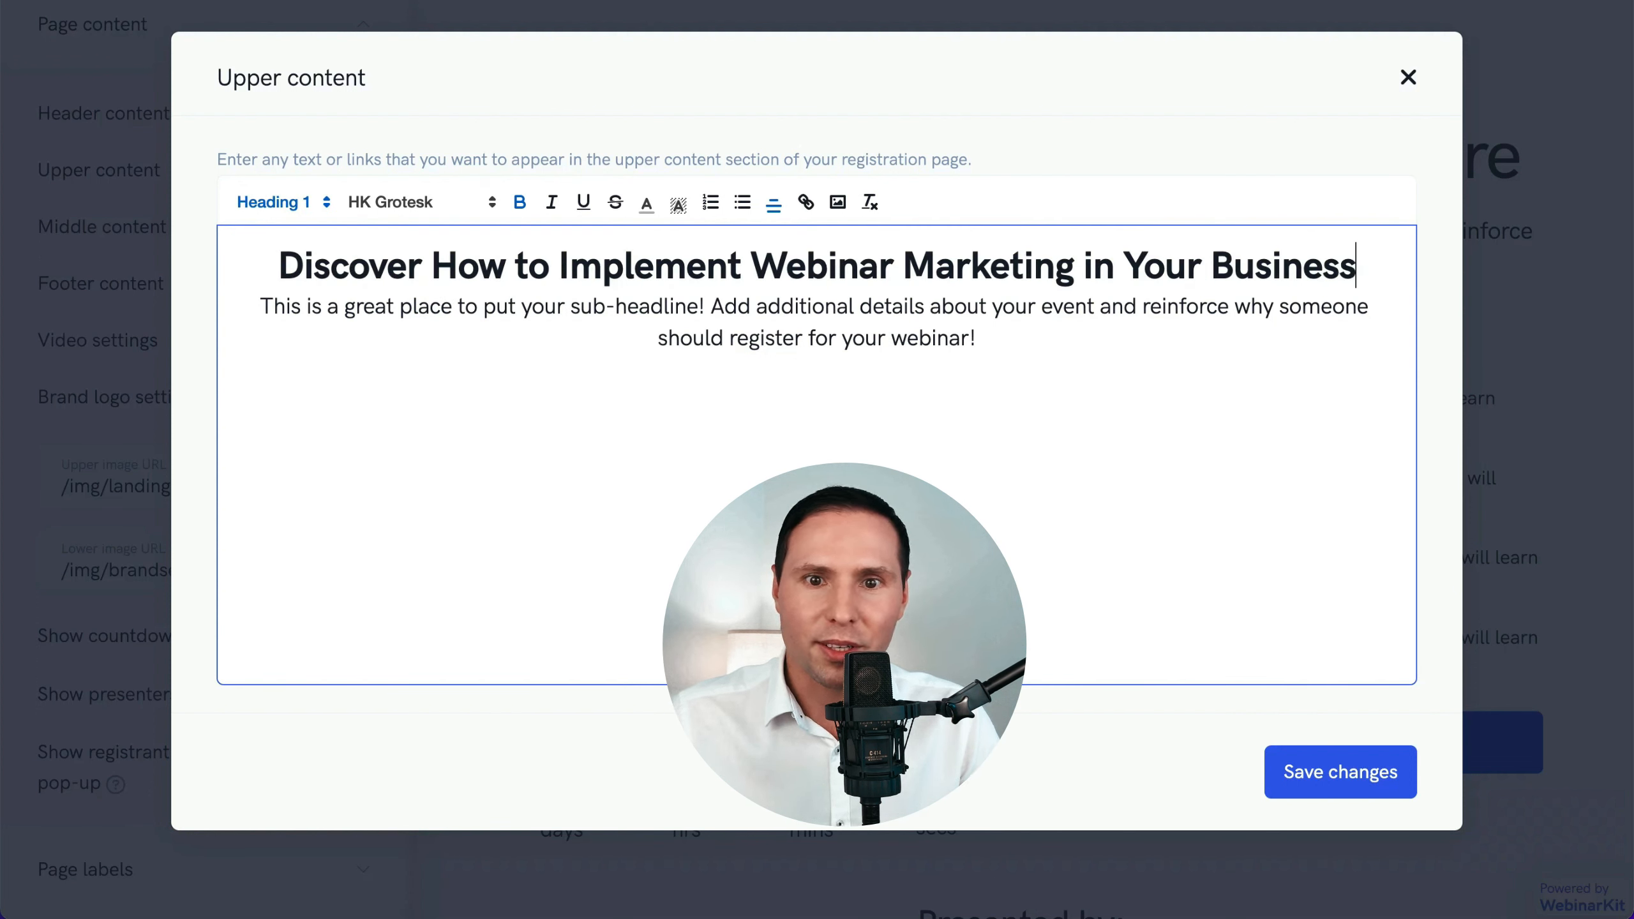
# - Change the sub-headline to "This Special Training Unveils the Most Powerful Funnel in the Internet Marketing World - the Automated Webinar Funnel!" and save the upper content
pyautogui.moveTo(338, 305); pyautogui.dragTo(977, 339)
pyautogui.moveTo(254, 305); pyautogui.dragTo(976, 339)
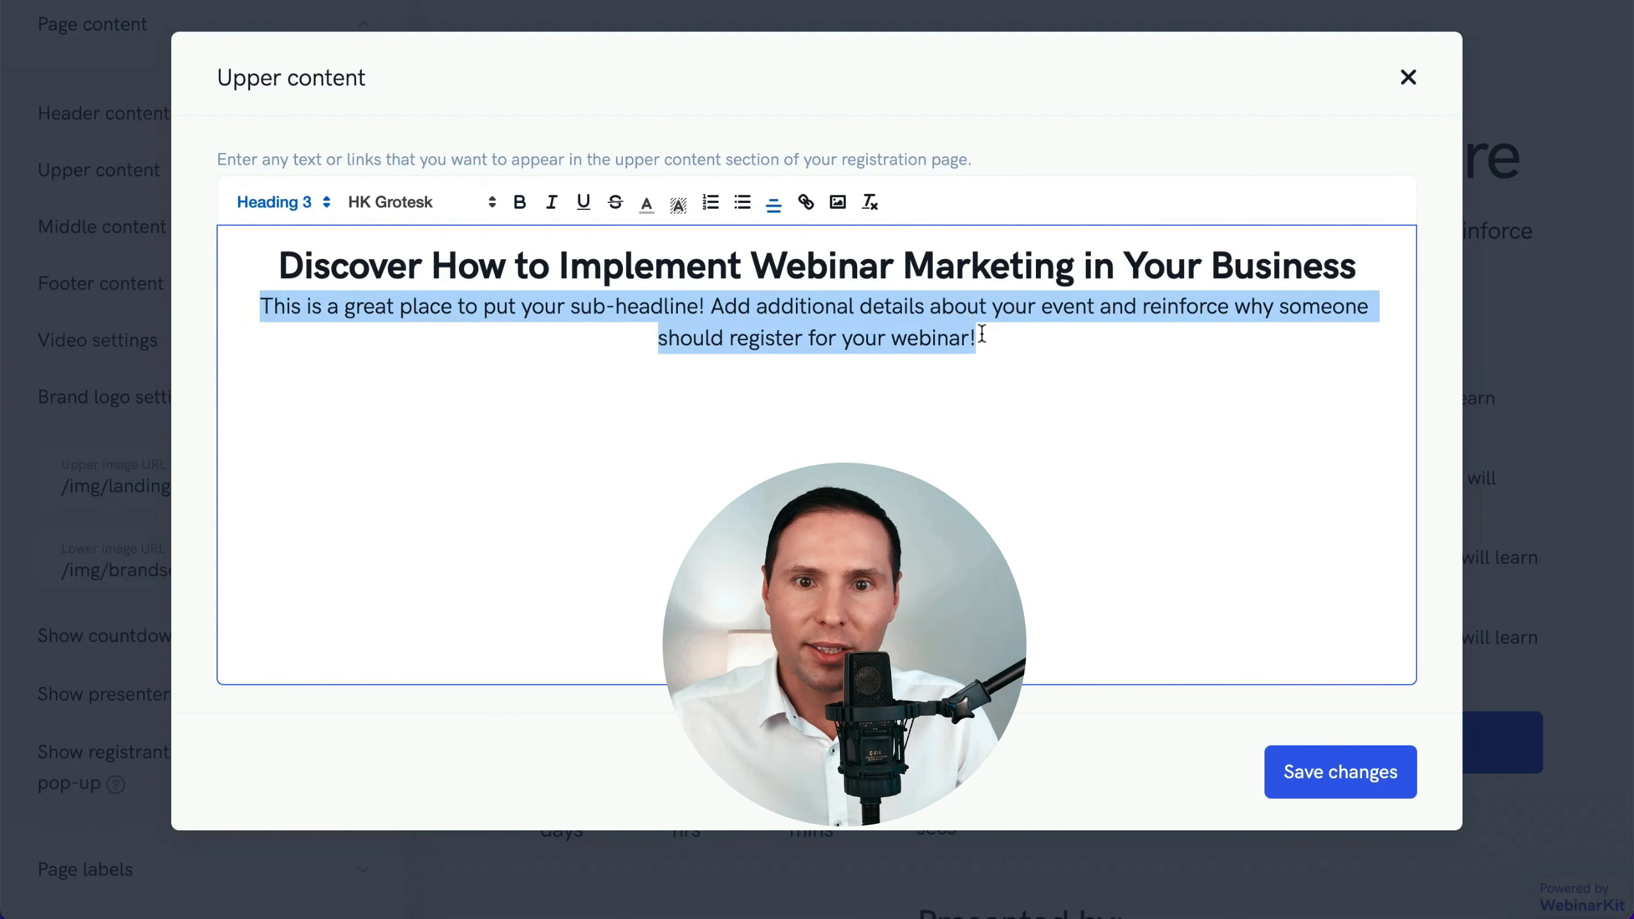
pyautogui.write('This Special Training Unveils the Most Powerful Funnel in the Internet Marketing World - the Automated Webinar Funnel!')
pyautogui.click(1317, 789)
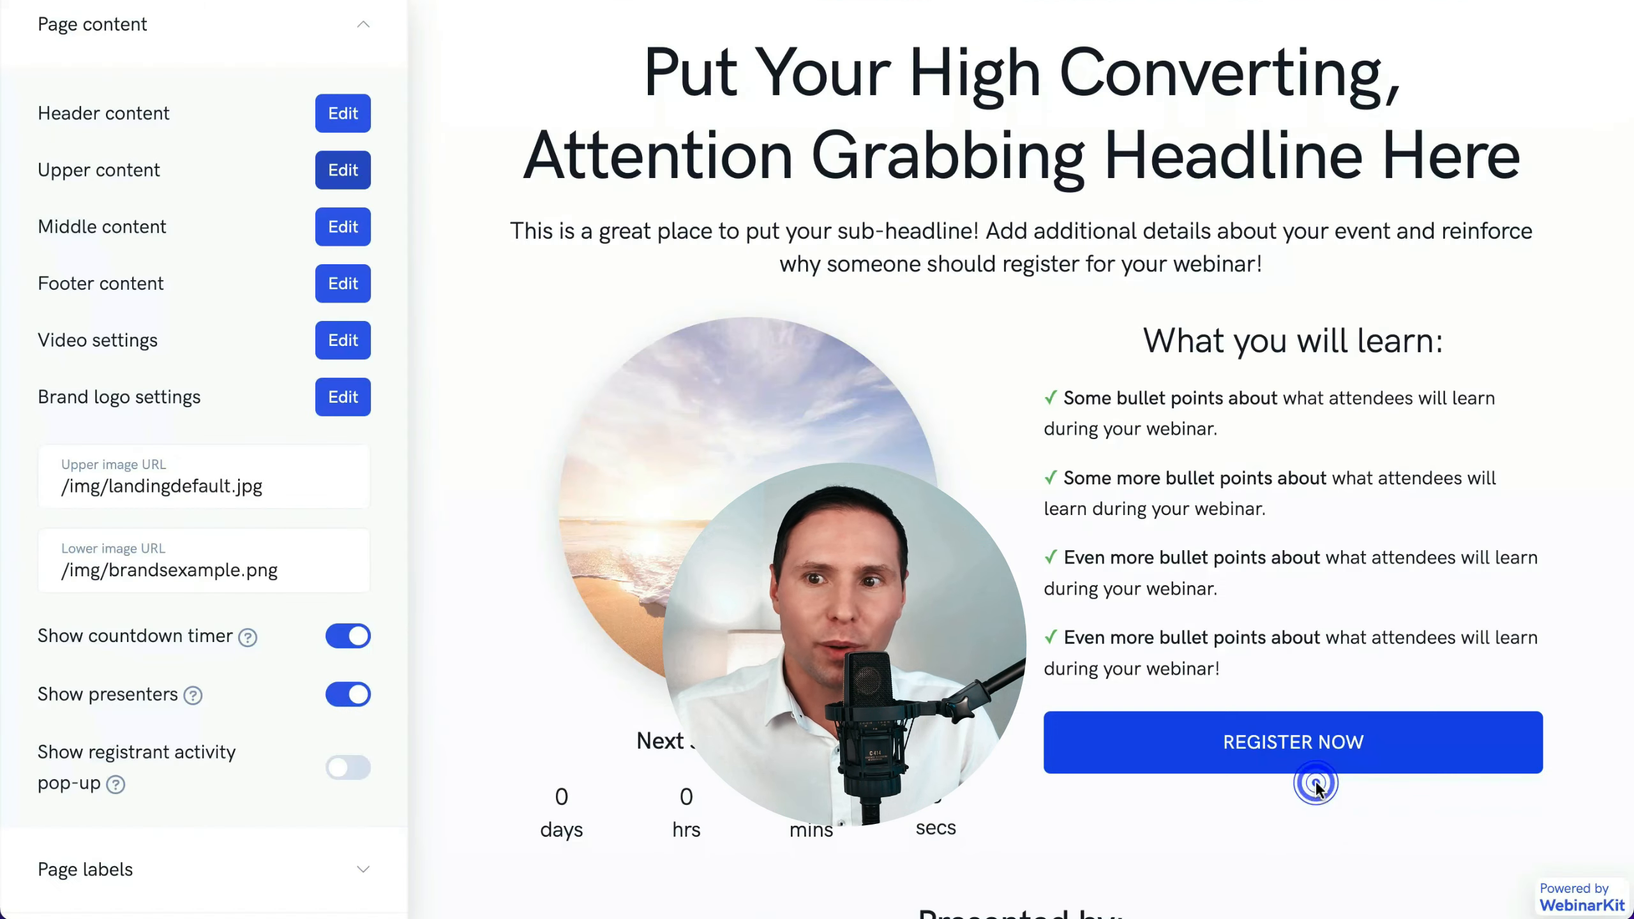
pyautogui.scroll(1, 1317, 784)
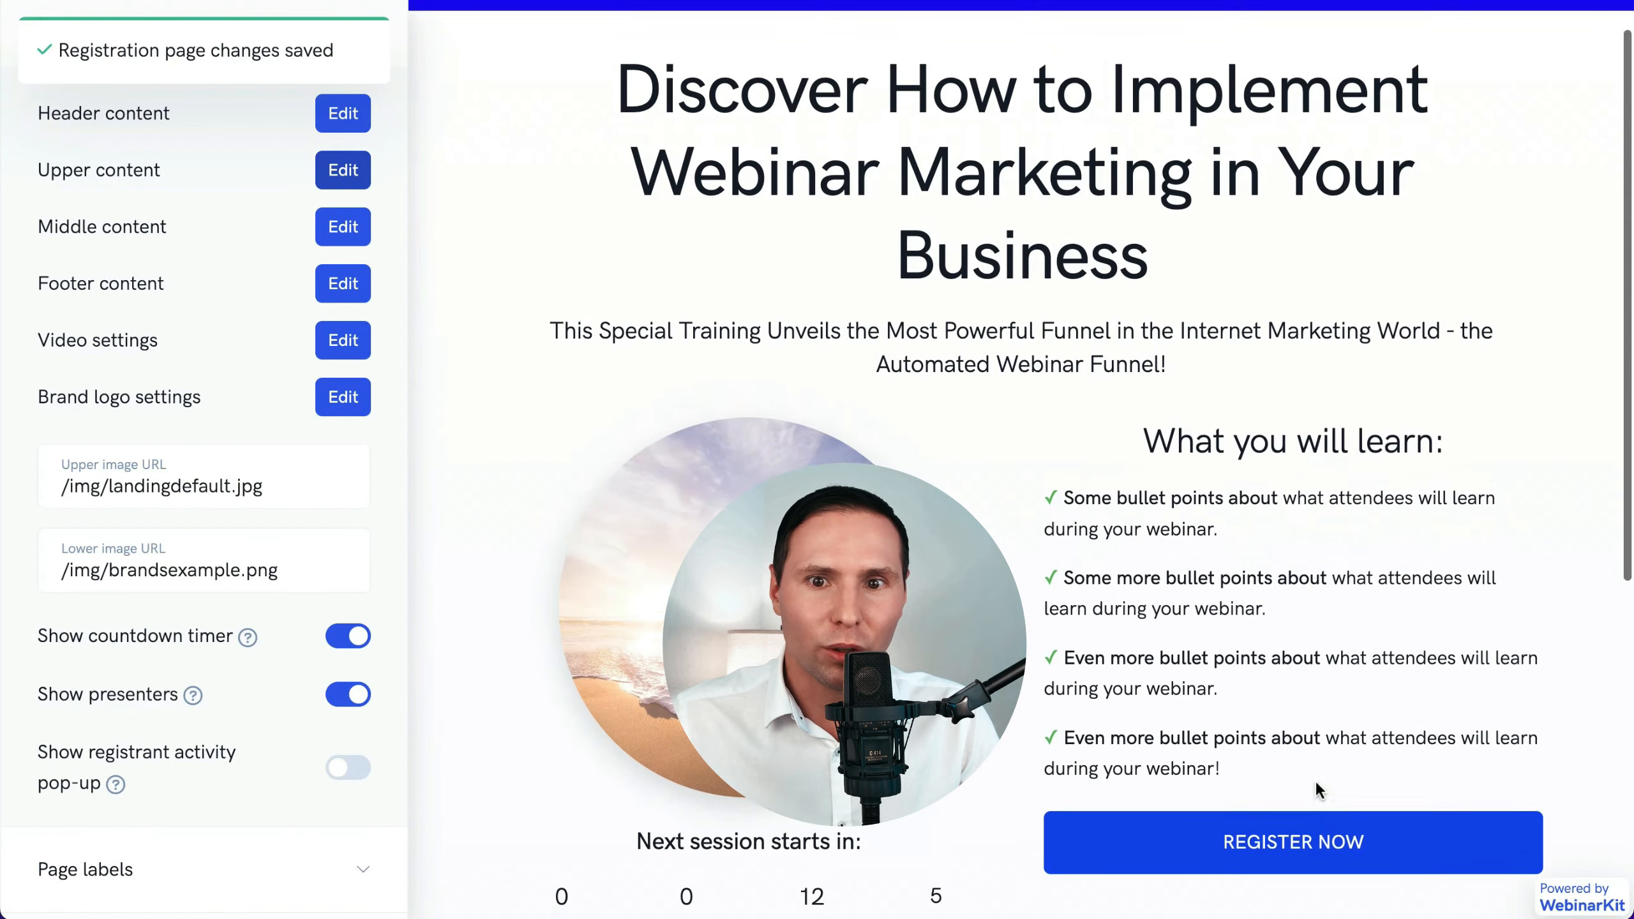
pyautogui.scroll(-1, 1533, 454)
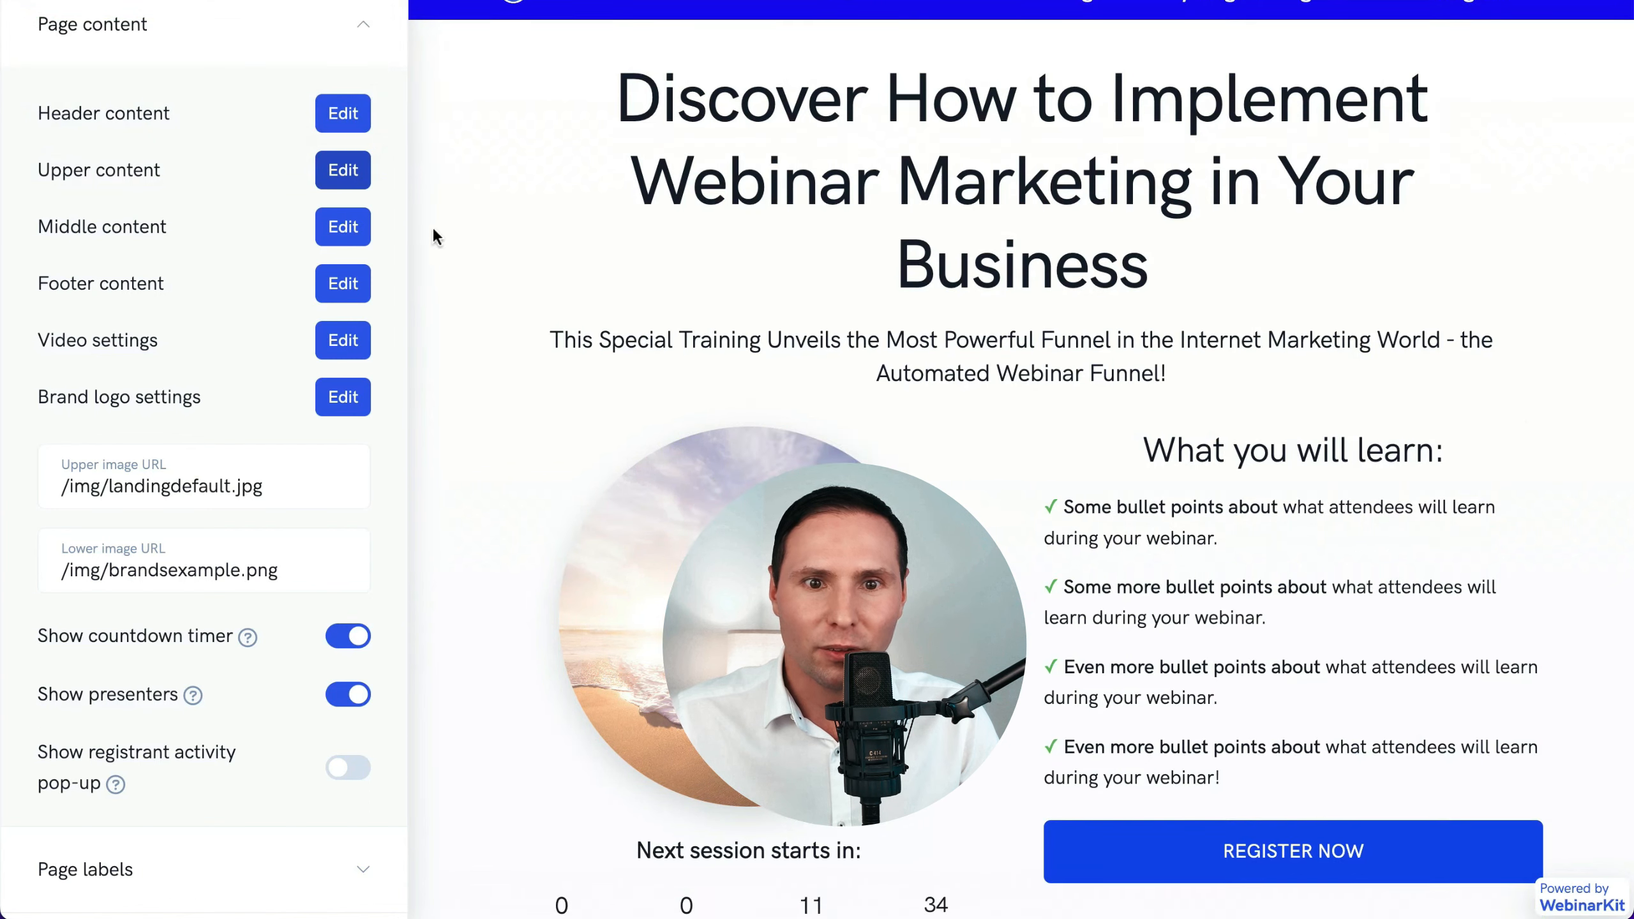
# - Replace middle content bullets with how to generate consistent sales using simple PowerPoint presentations and automated webinars, leverage automated webinars in your business, create a high-converting webinar funnel
pyautogui.click(339, 226)
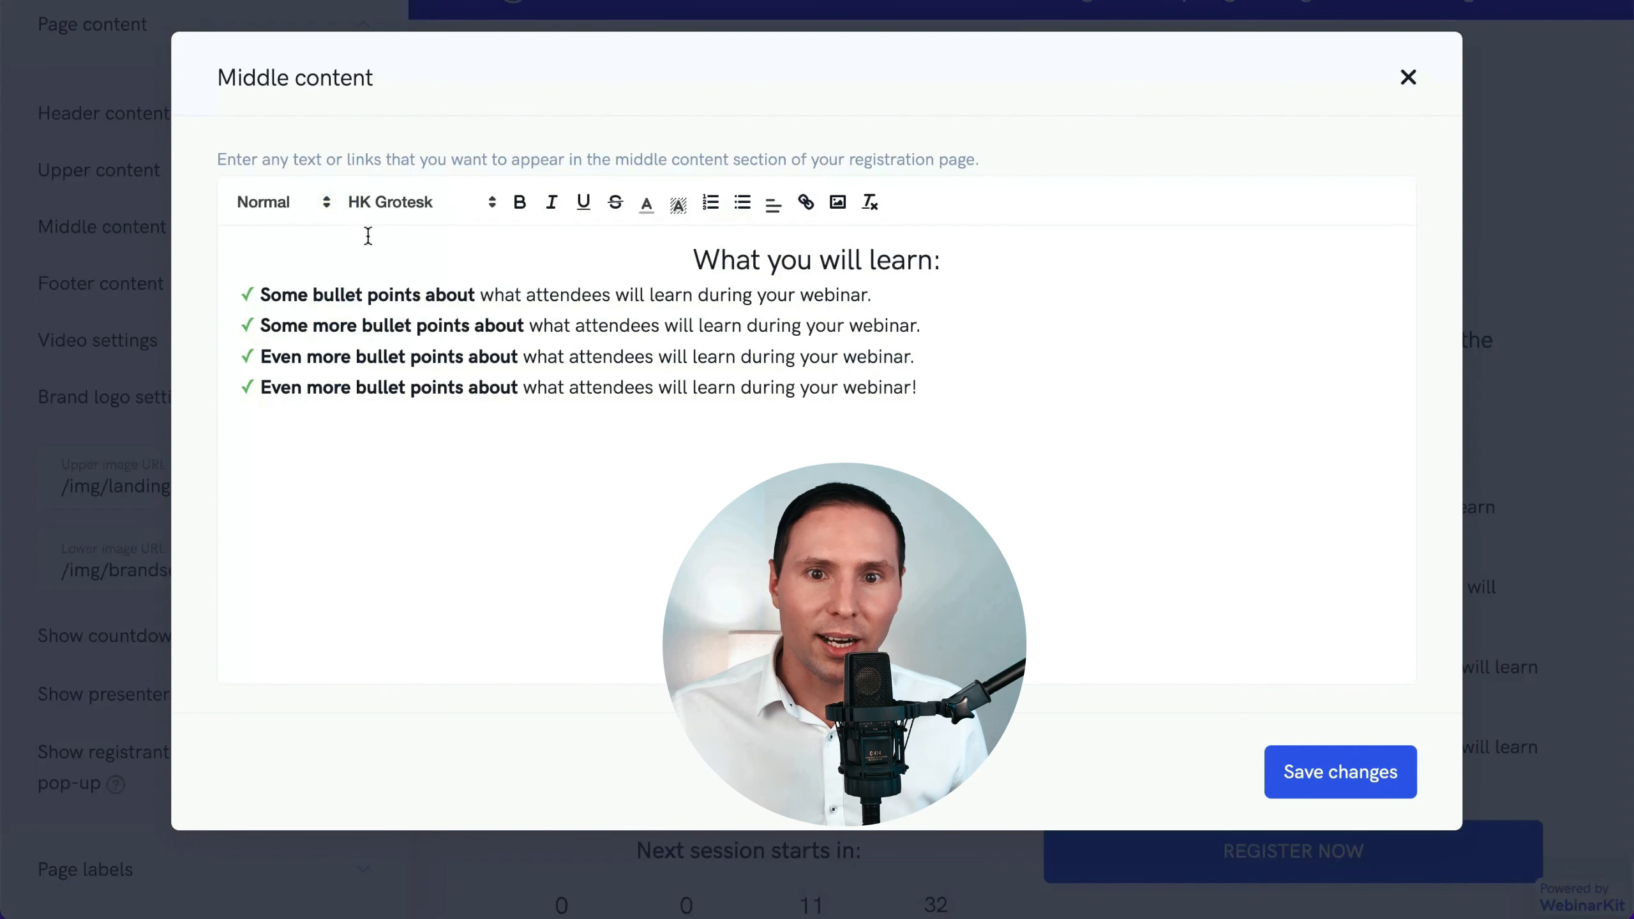
pyautogui.moveTo(946, 386); pyautogui.dragTo(200, 300)
pyautogui.write('✓ How to generate consistent sales using simple PowerPoint presentations and automated webinars ✓ How to leverage automated webinars in your business ✓ How to create a high-converting webinar funnel')
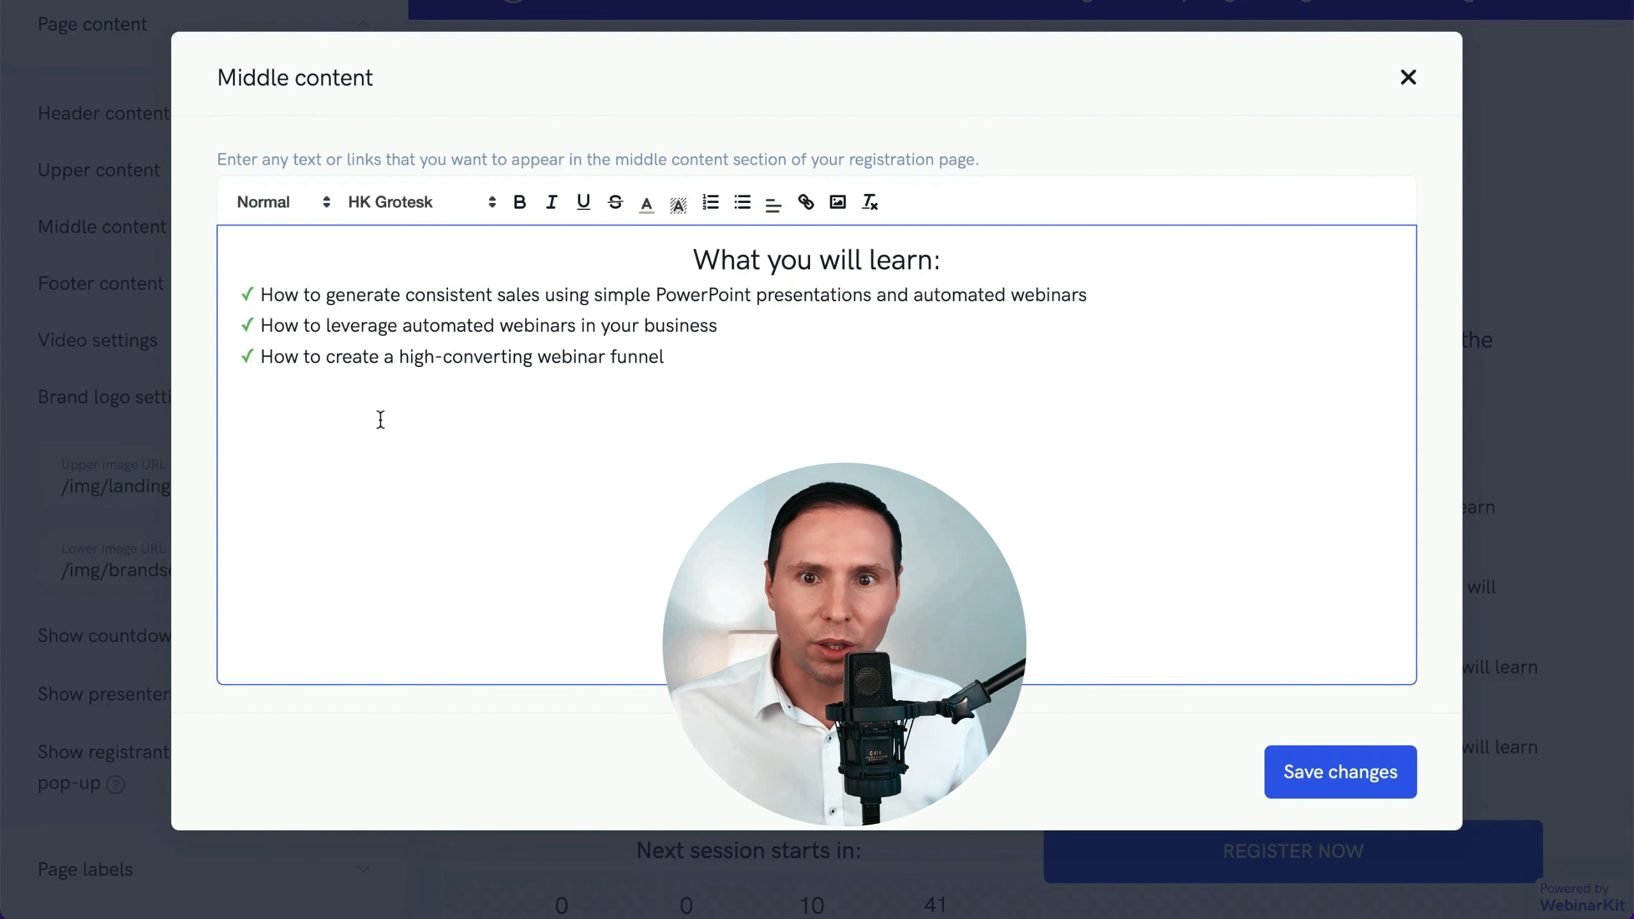
# - Bold "consistent sales", "automated webinars" and "high-converting webinar funnel" in the bullets and save the middle content
pyautogui.moveTo(540, 294); pyautogui.dragTo(568, 318)
pyautogui.click(521, 205)
pyautogui.click(520, 205)
pyautogui.moveTo(400, 357); pyautogui.dragTo(663, 358)
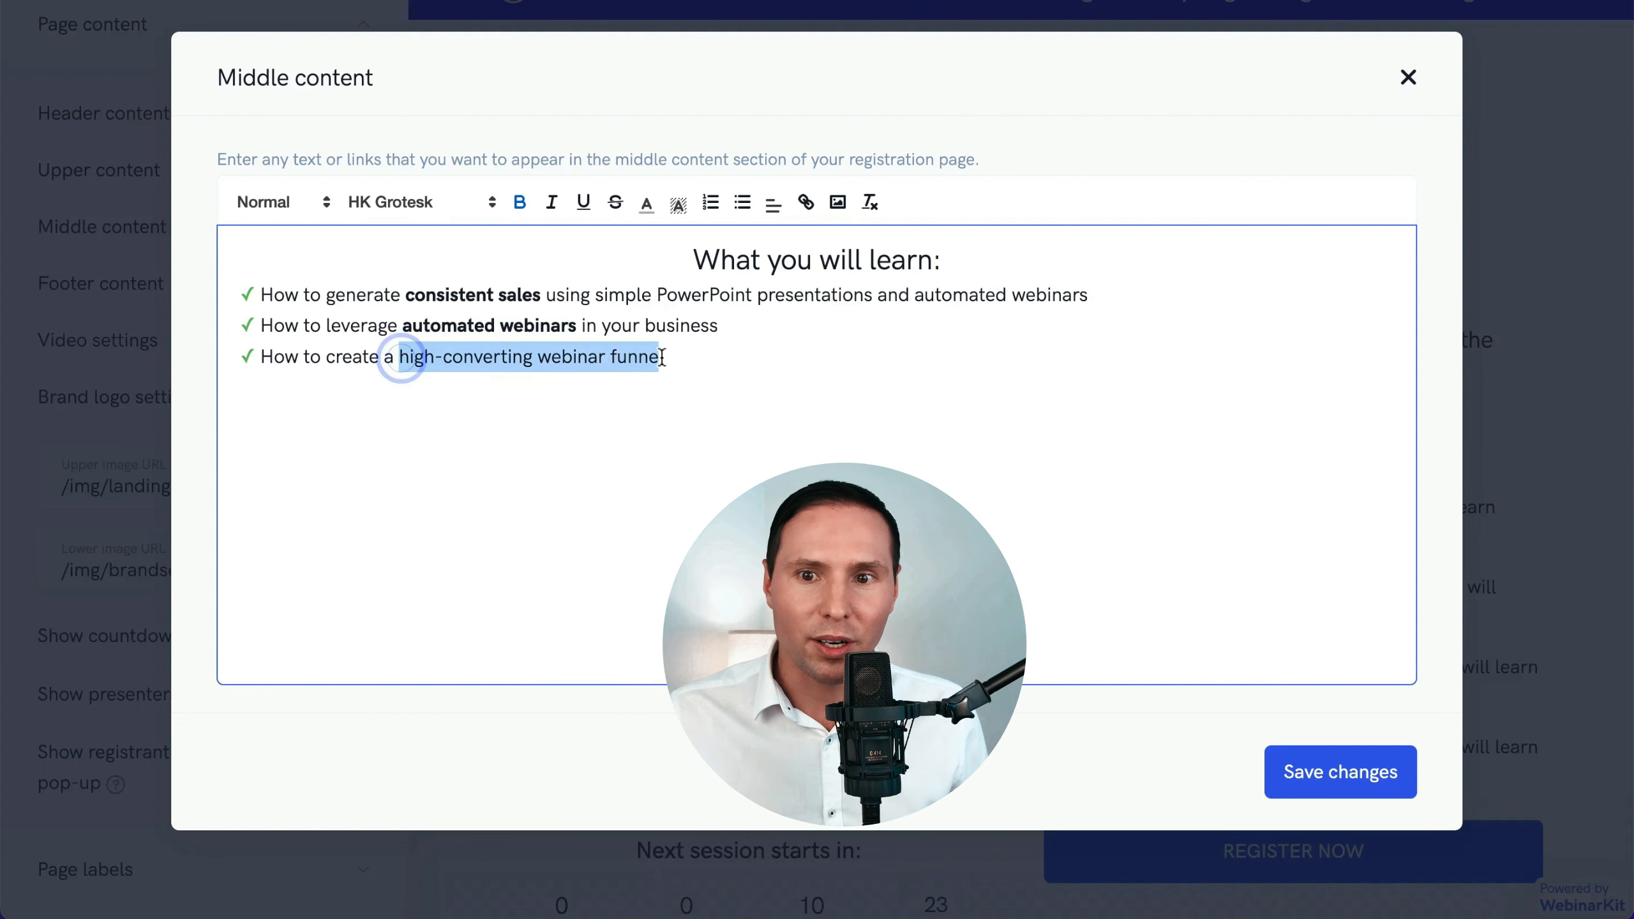
pyautogui.click(521, 205)
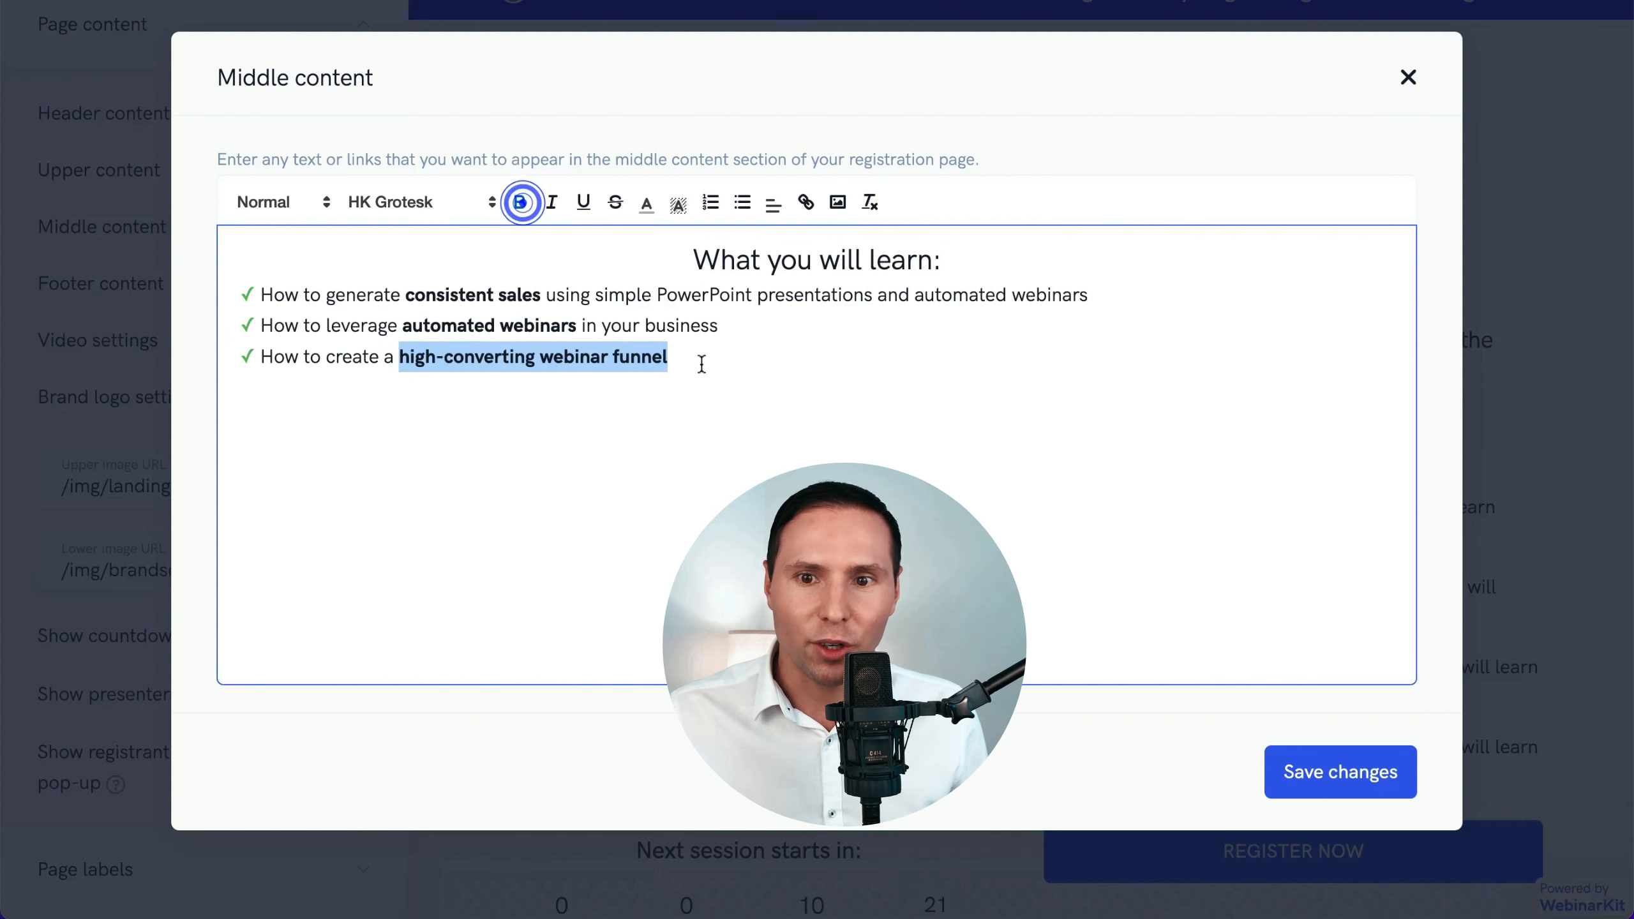
pyautogui.click(1316, 772)
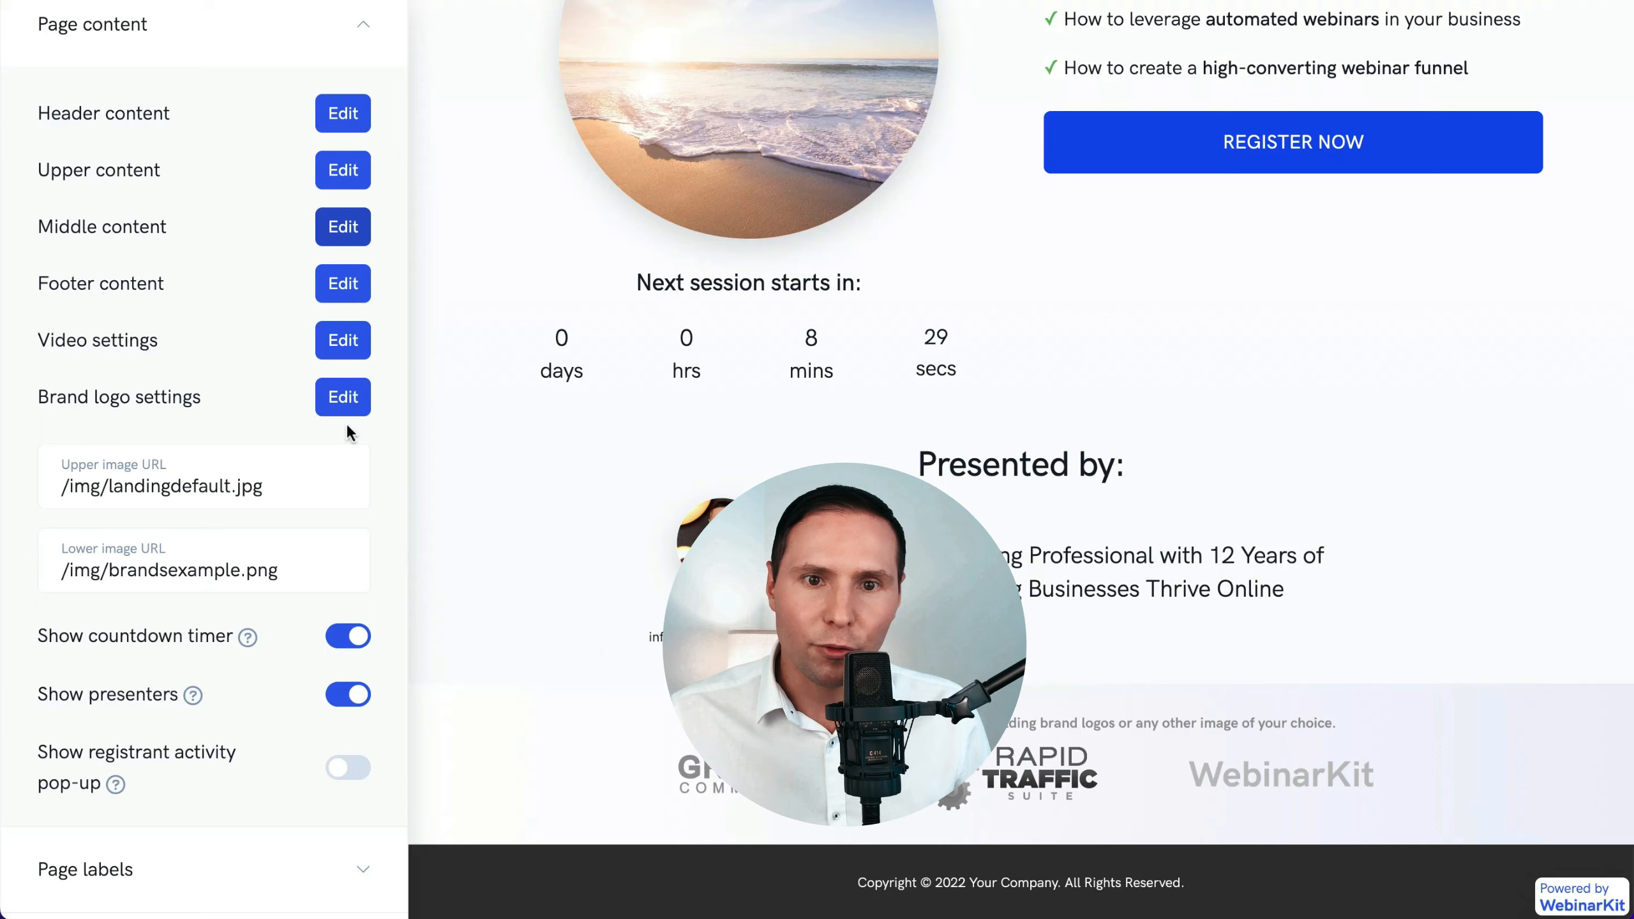
# - Replace the company placeholder in the footer's copyright line with "Income Inflow" and save the footer content
pyautogui.click(332, 279)
pyautogui.moveTo(767, 250); pyautogui.dragTo(851, 249)
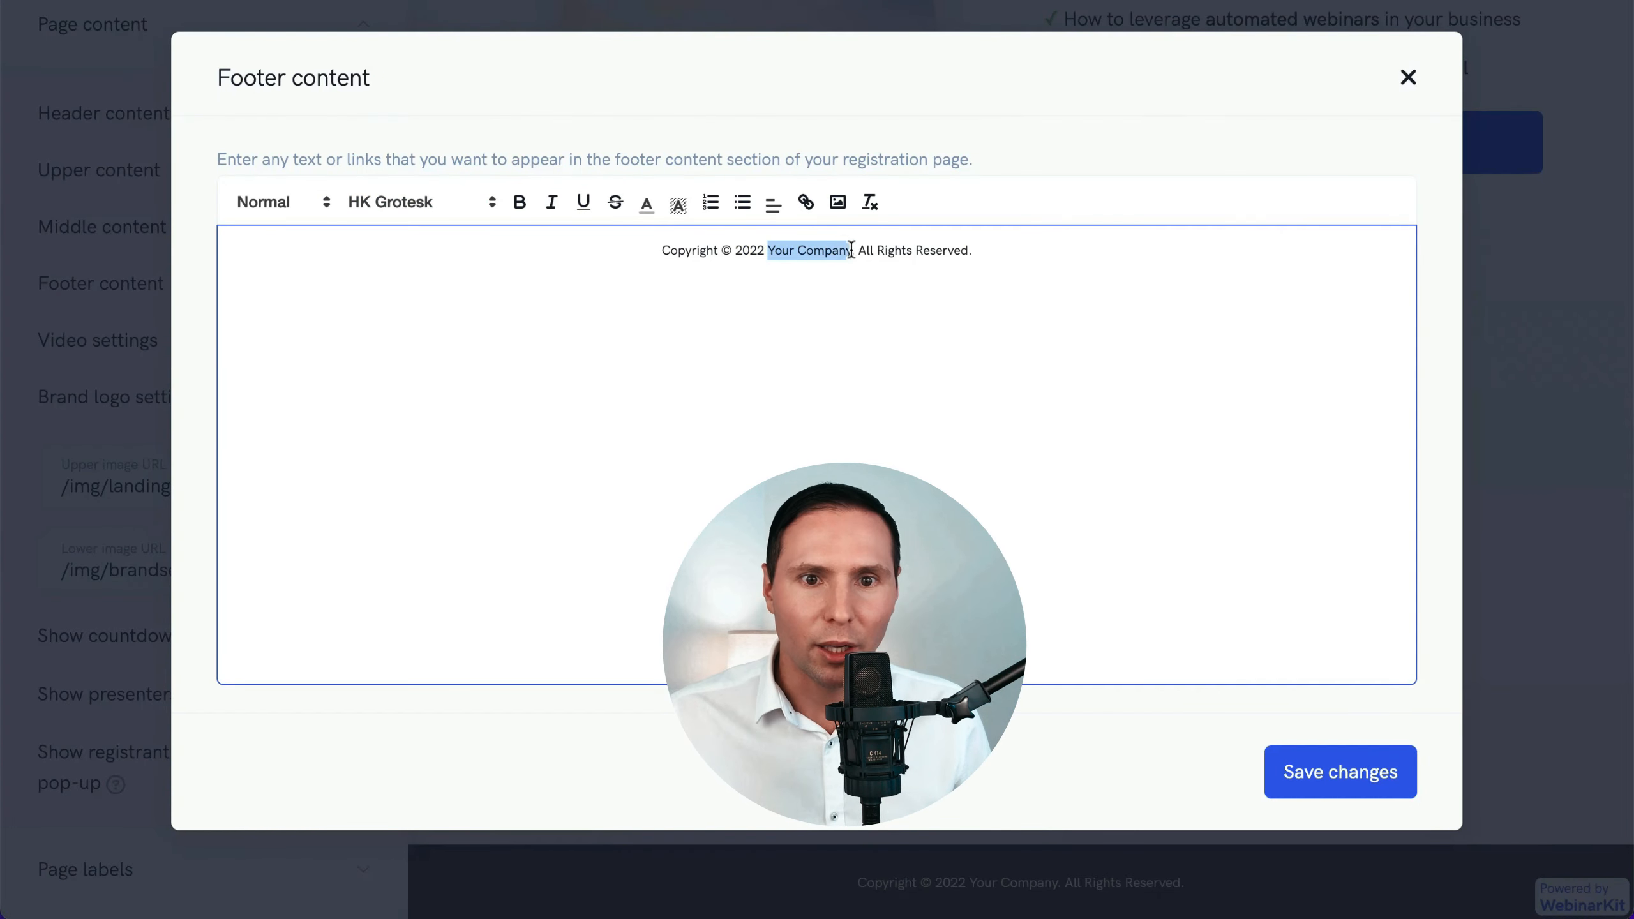
pyautogui.write('Income Inflow')
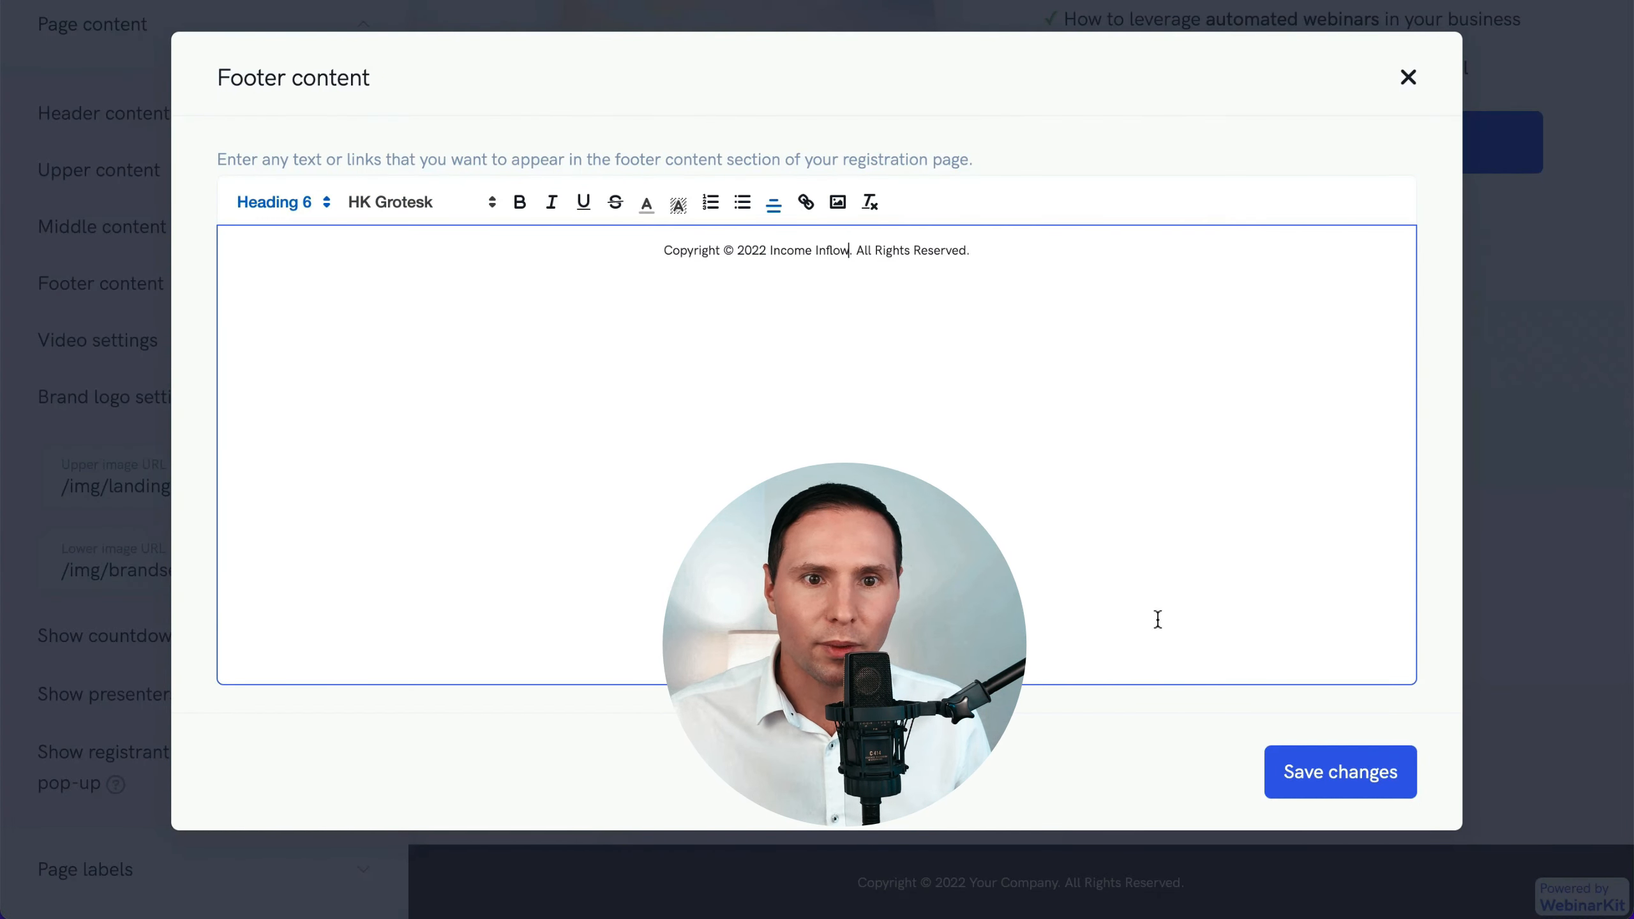
pyautogui.click(1306, 791)
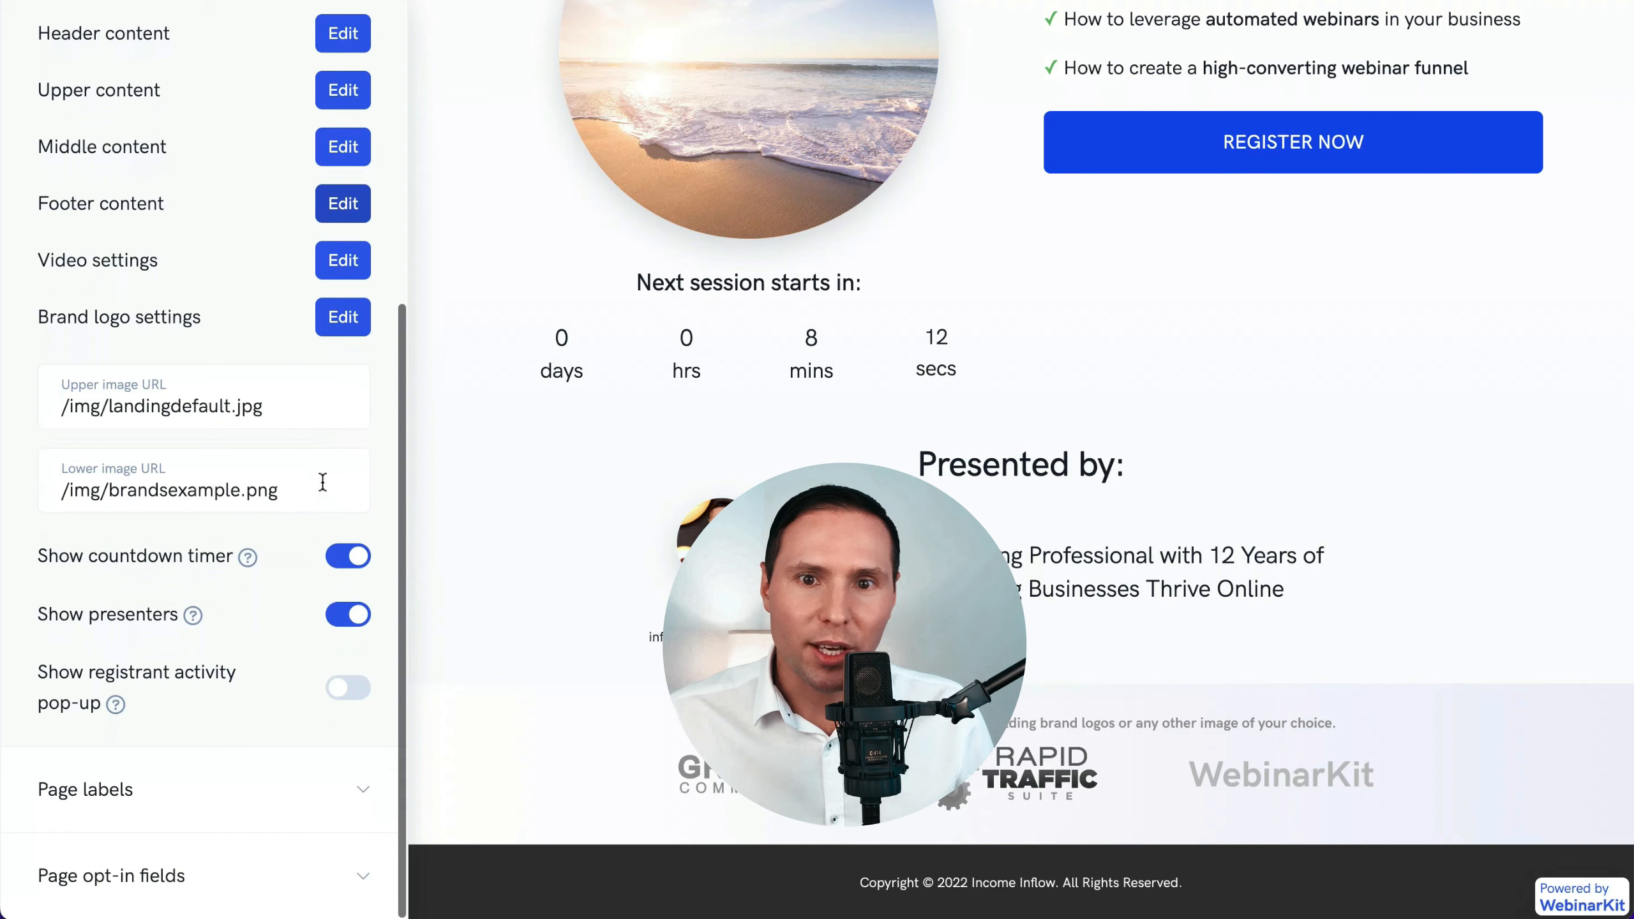
# - Turn on the video option in the registration page's video settings, look at the video URL entry and close without saving
pyautogui.click(341, 260)
pyautogui.click(1201, 159)
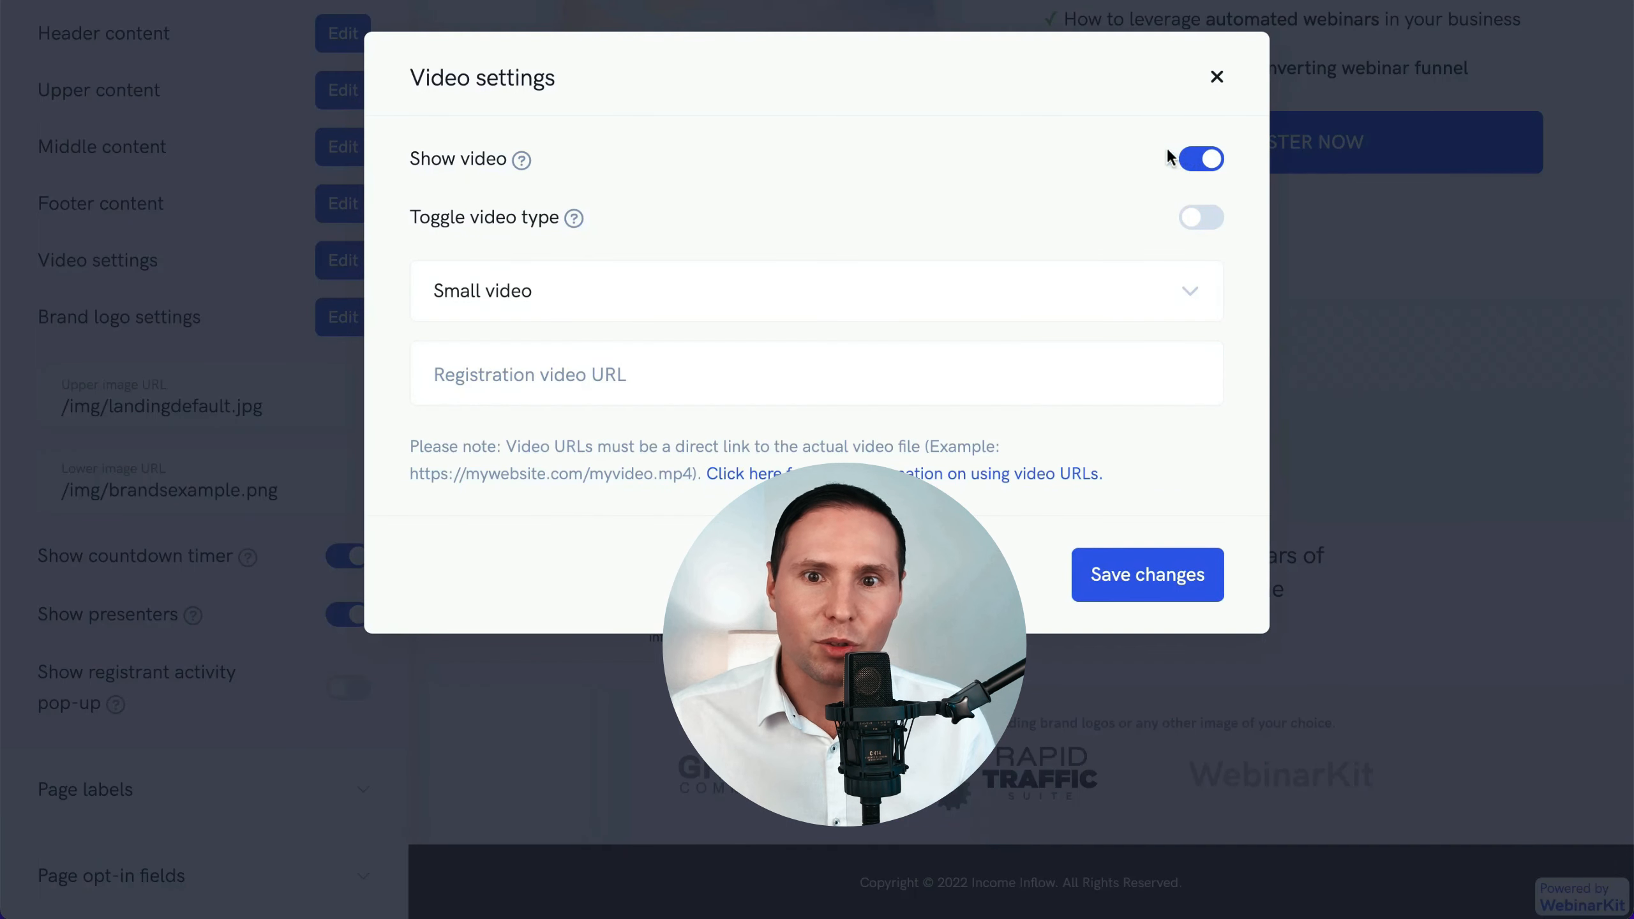
pyautogui.click(629, 374)
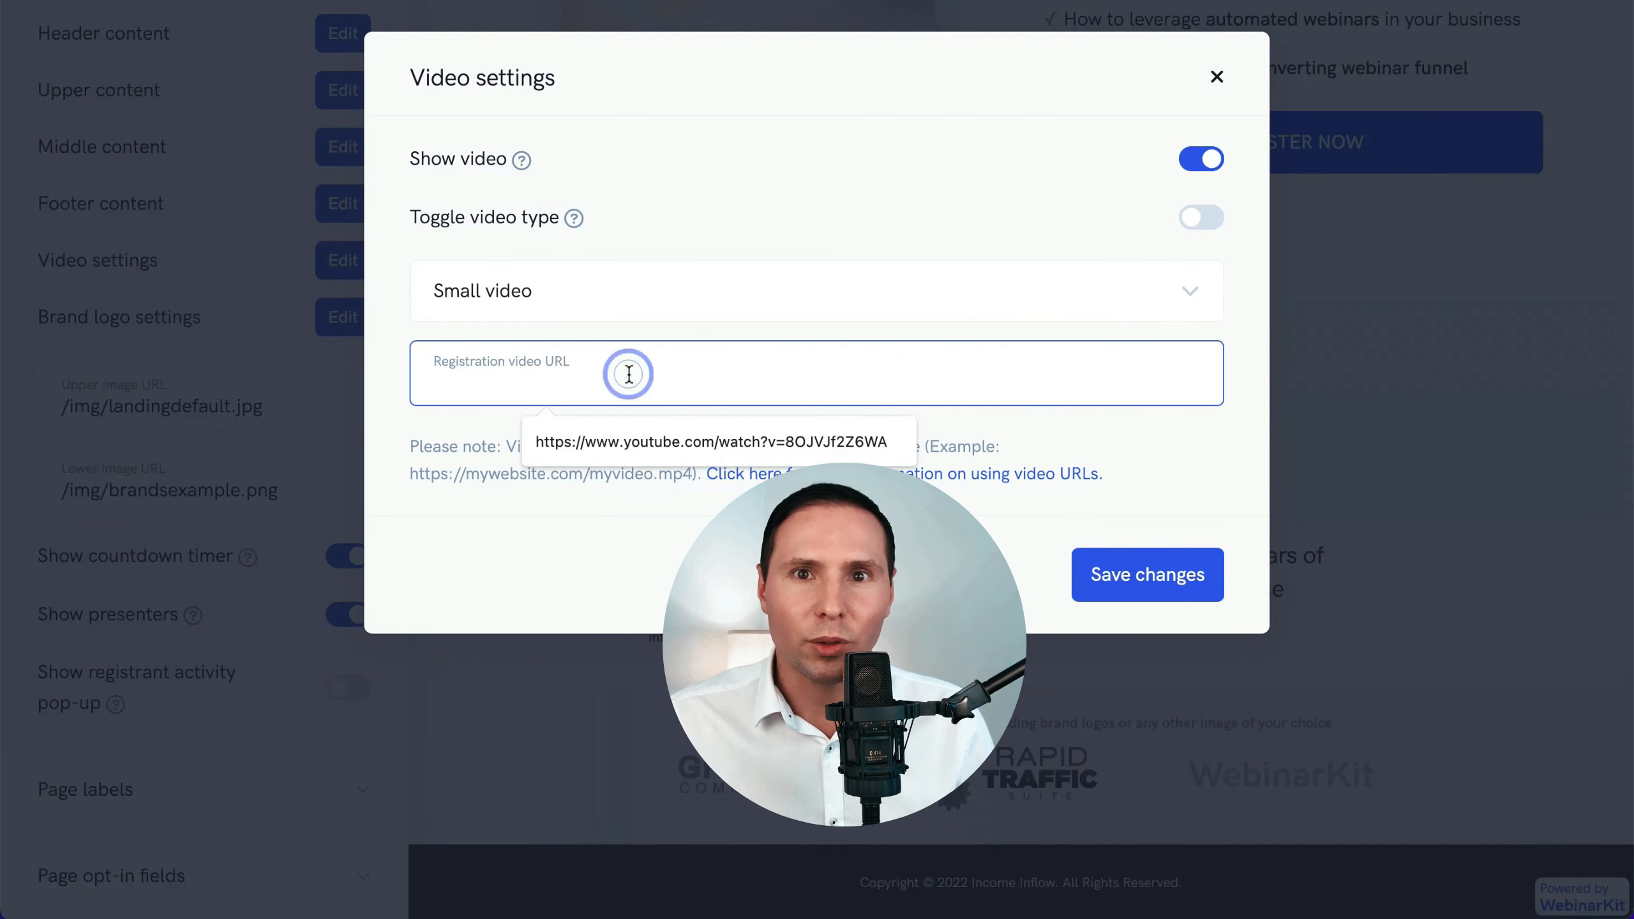
pyautogui.click(339, 325)
# - Set the registration page's brand logo to "Large max size" and save the brand logo settings
pyautogui.click(339, 325)
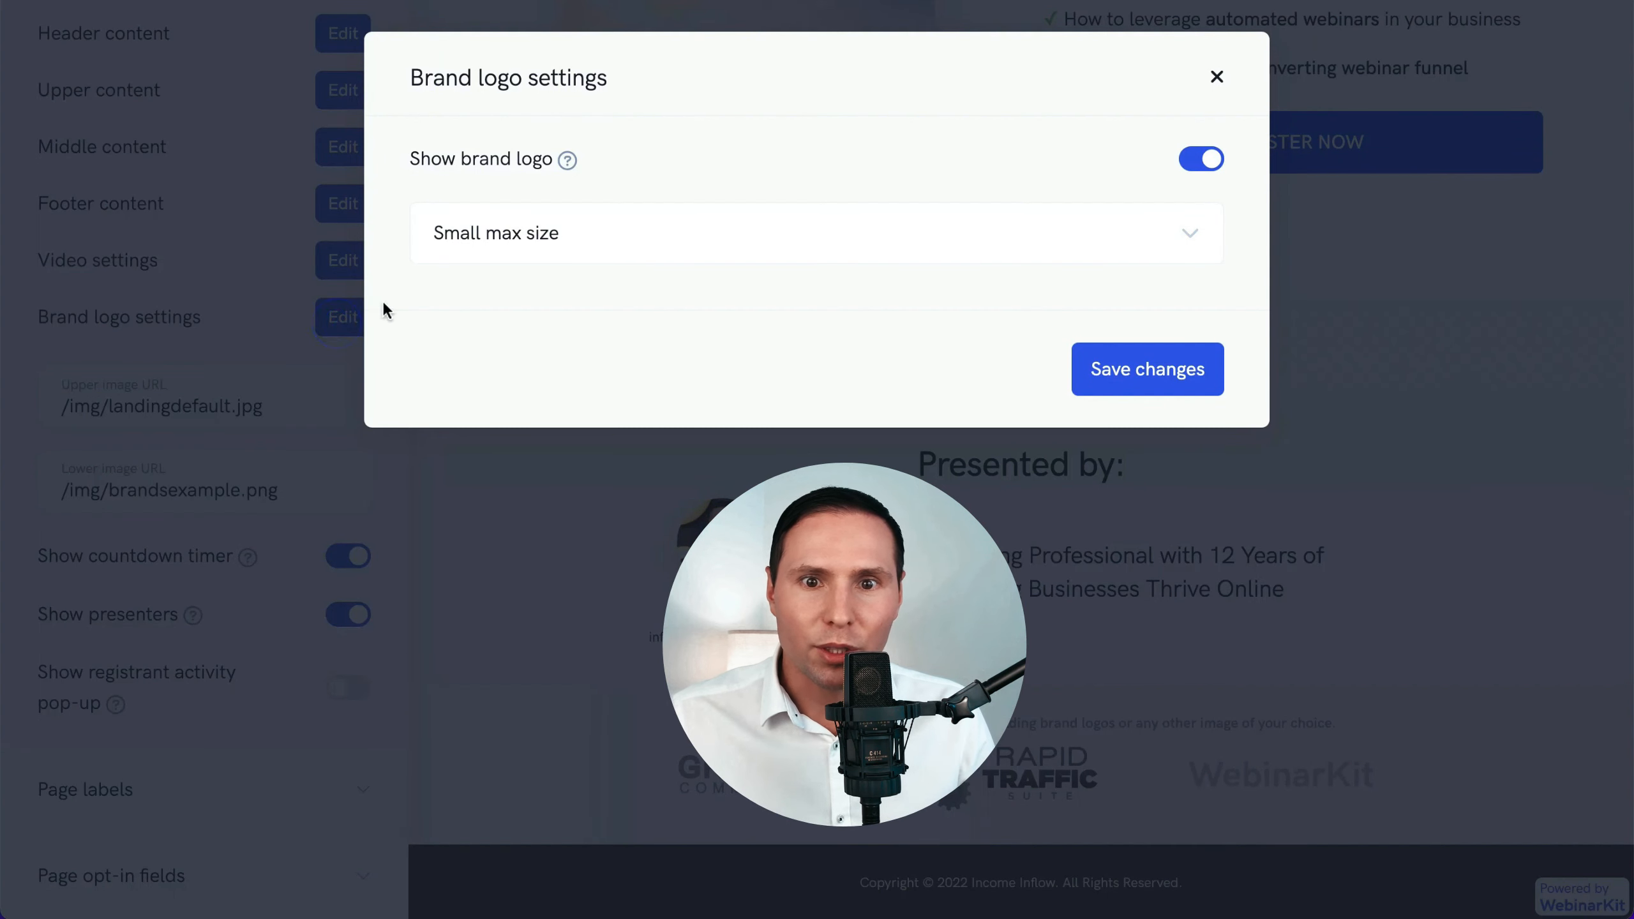
pyautogui.click(666, 225)
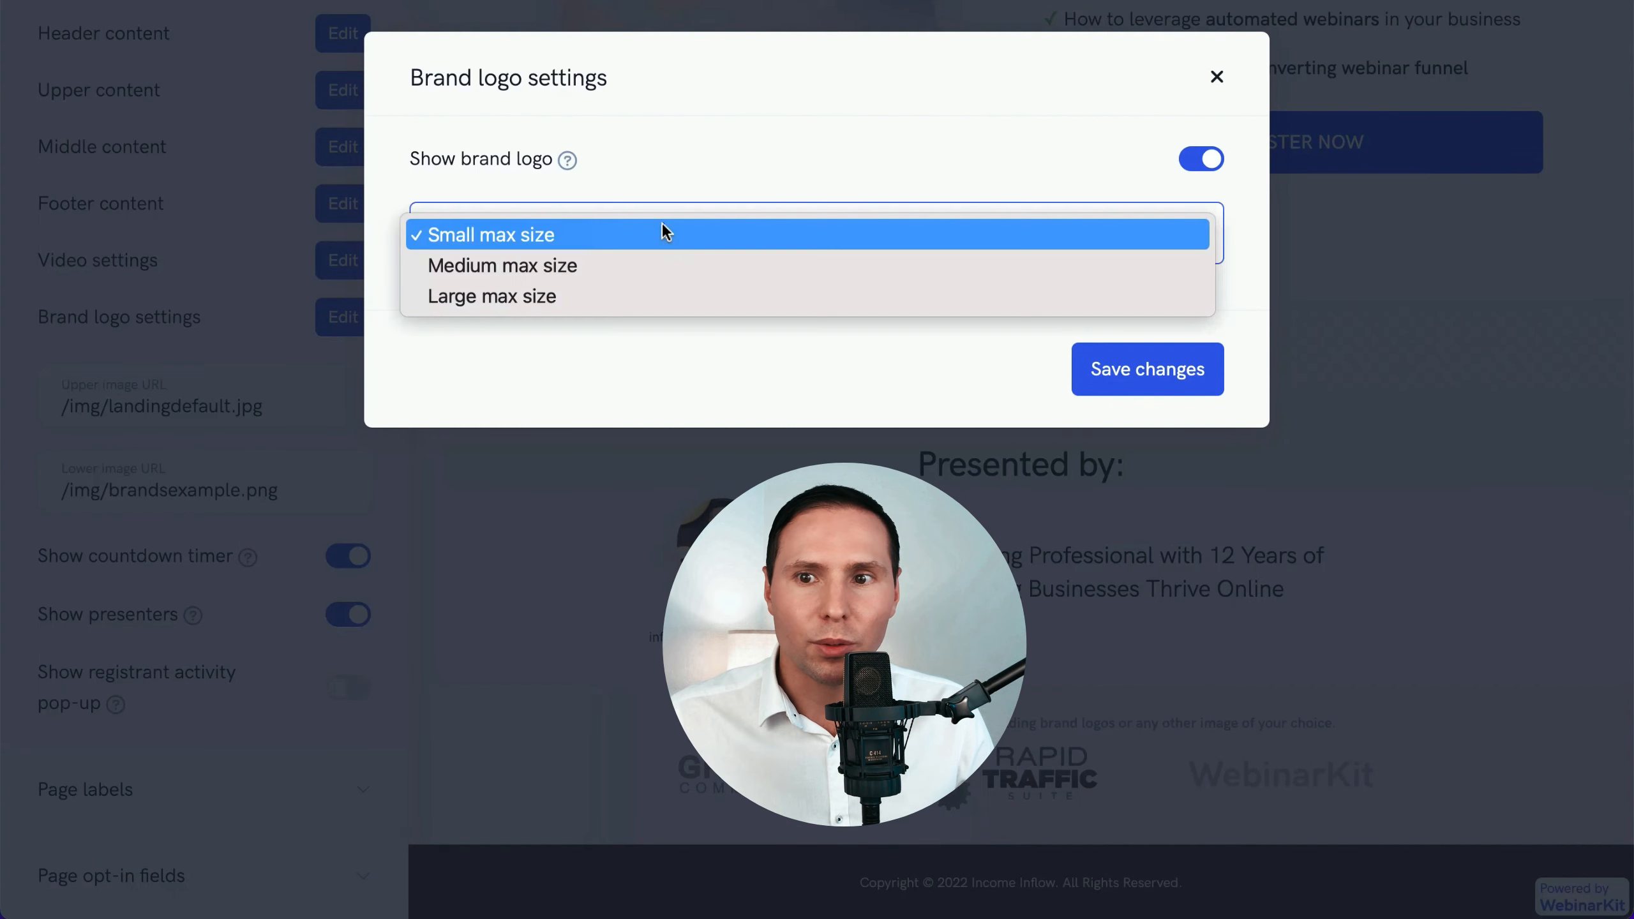
pyautogui.click(669, 295)
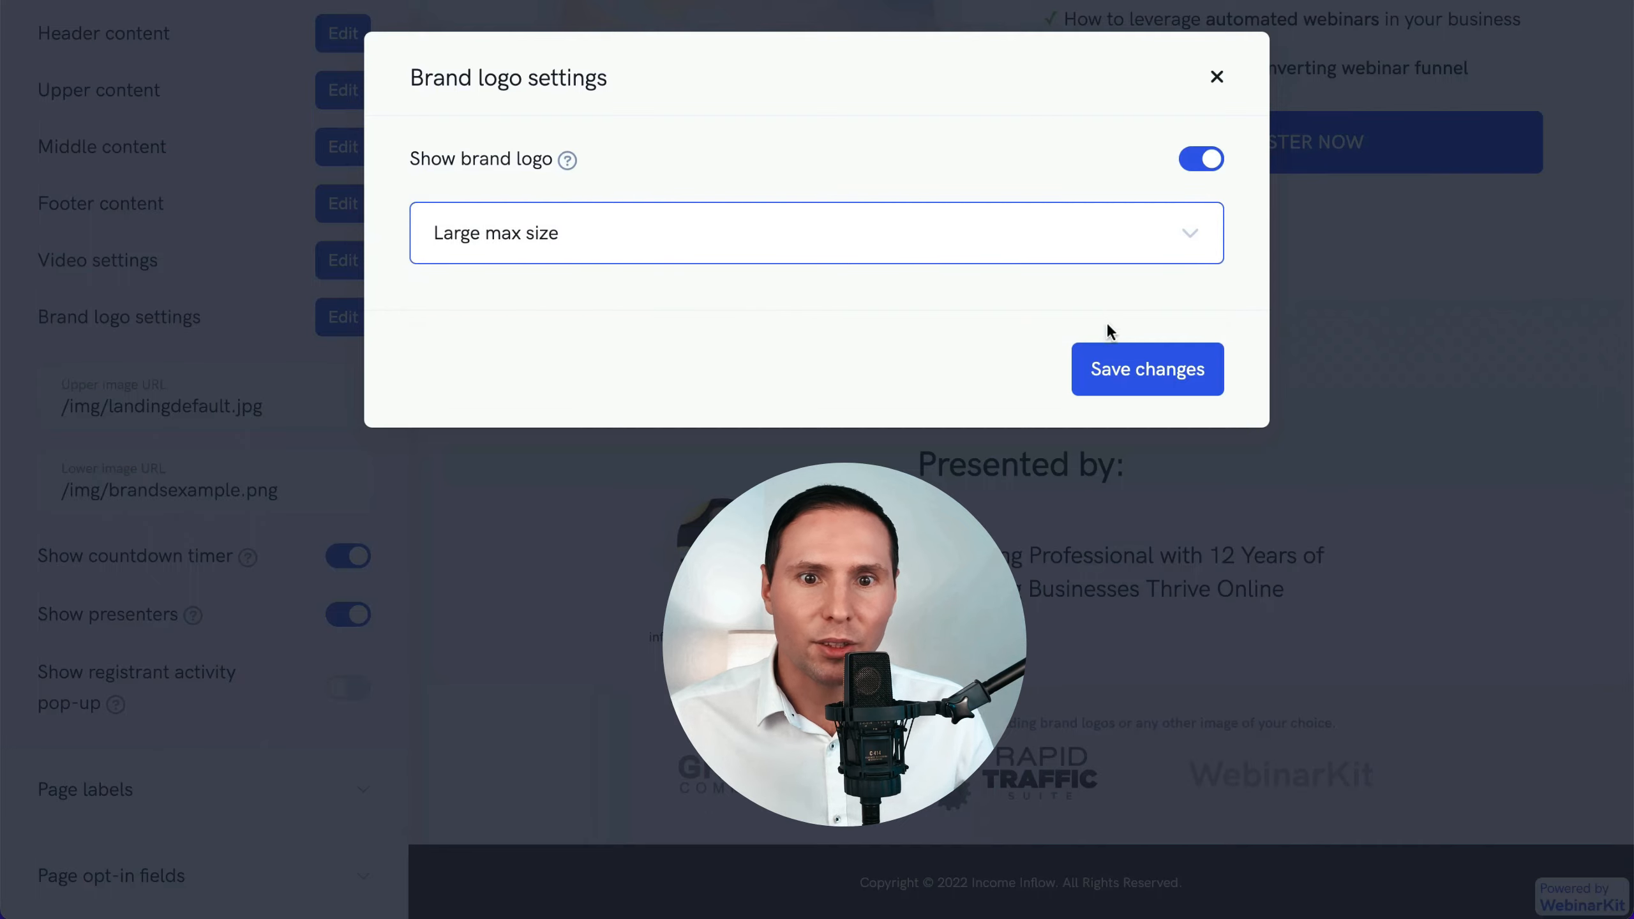
pyautogui.click(1121, 375)
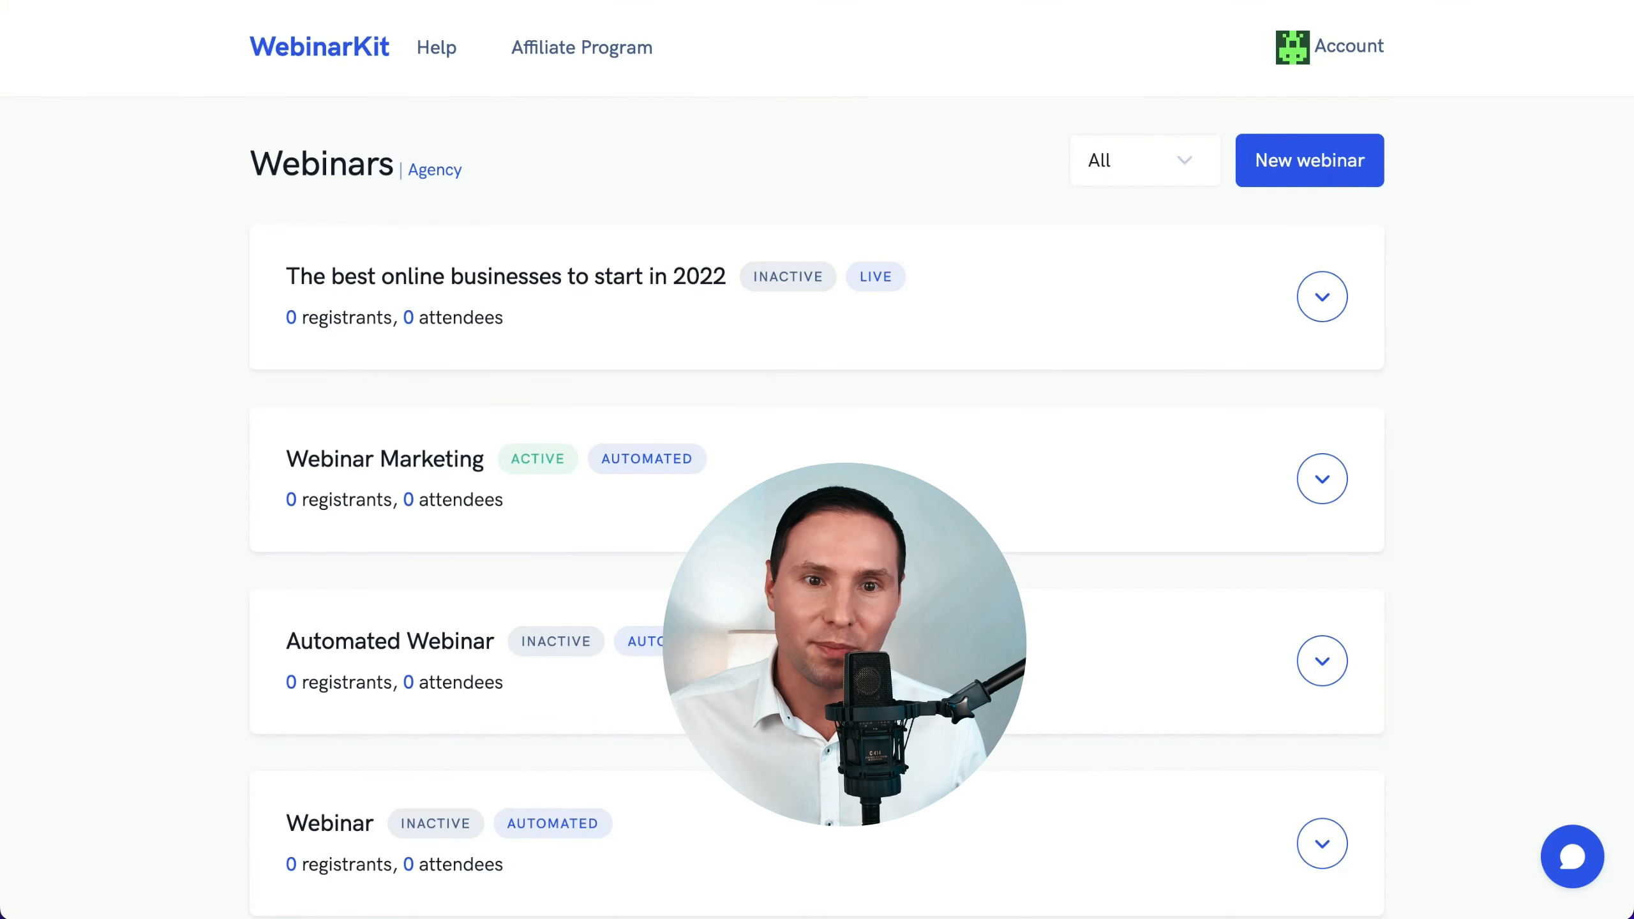
# - Open the account's media library and examine how a new file is uploaded without choosing one
pyautogui.click(1339, 49)
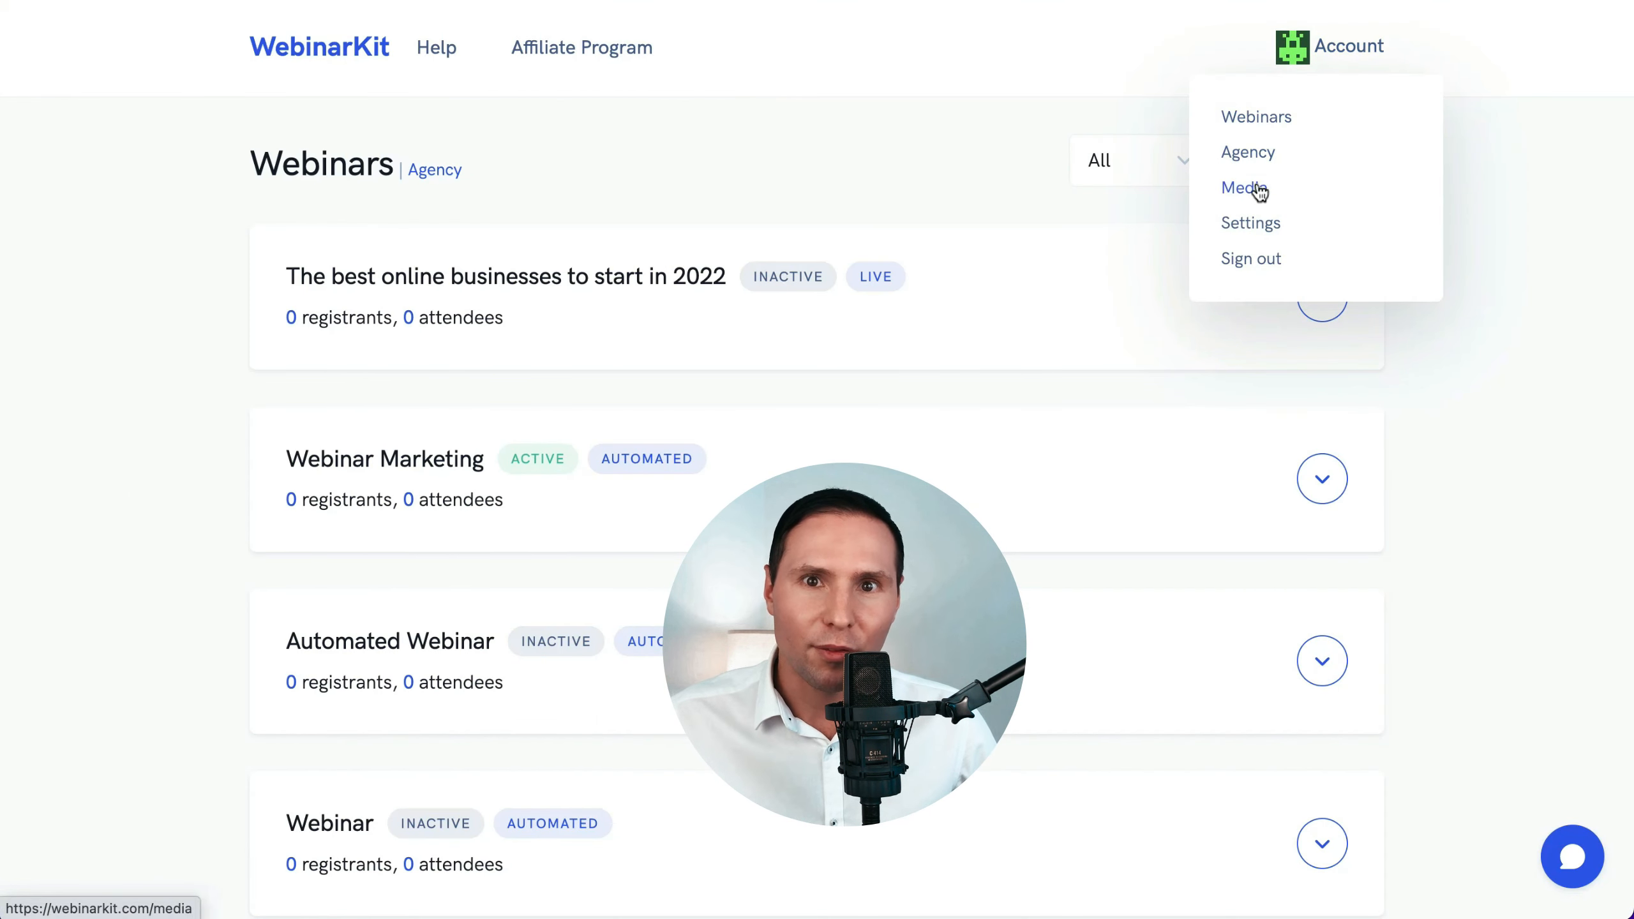
pyautogui.click(1259, 190)
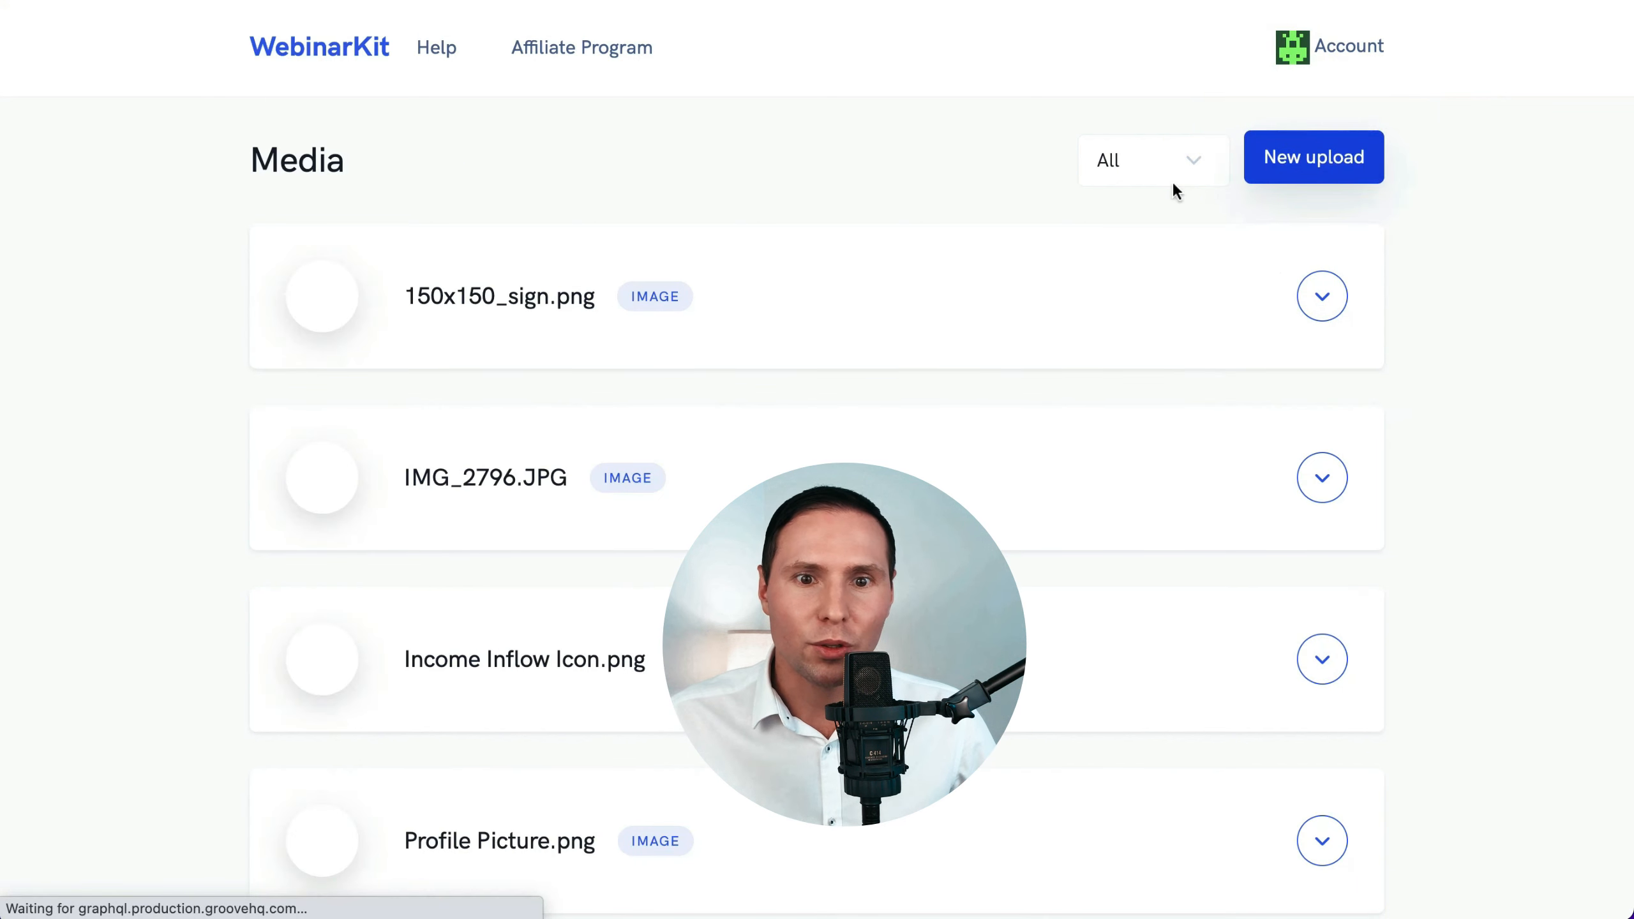
pyautogui.click(1288, 164)
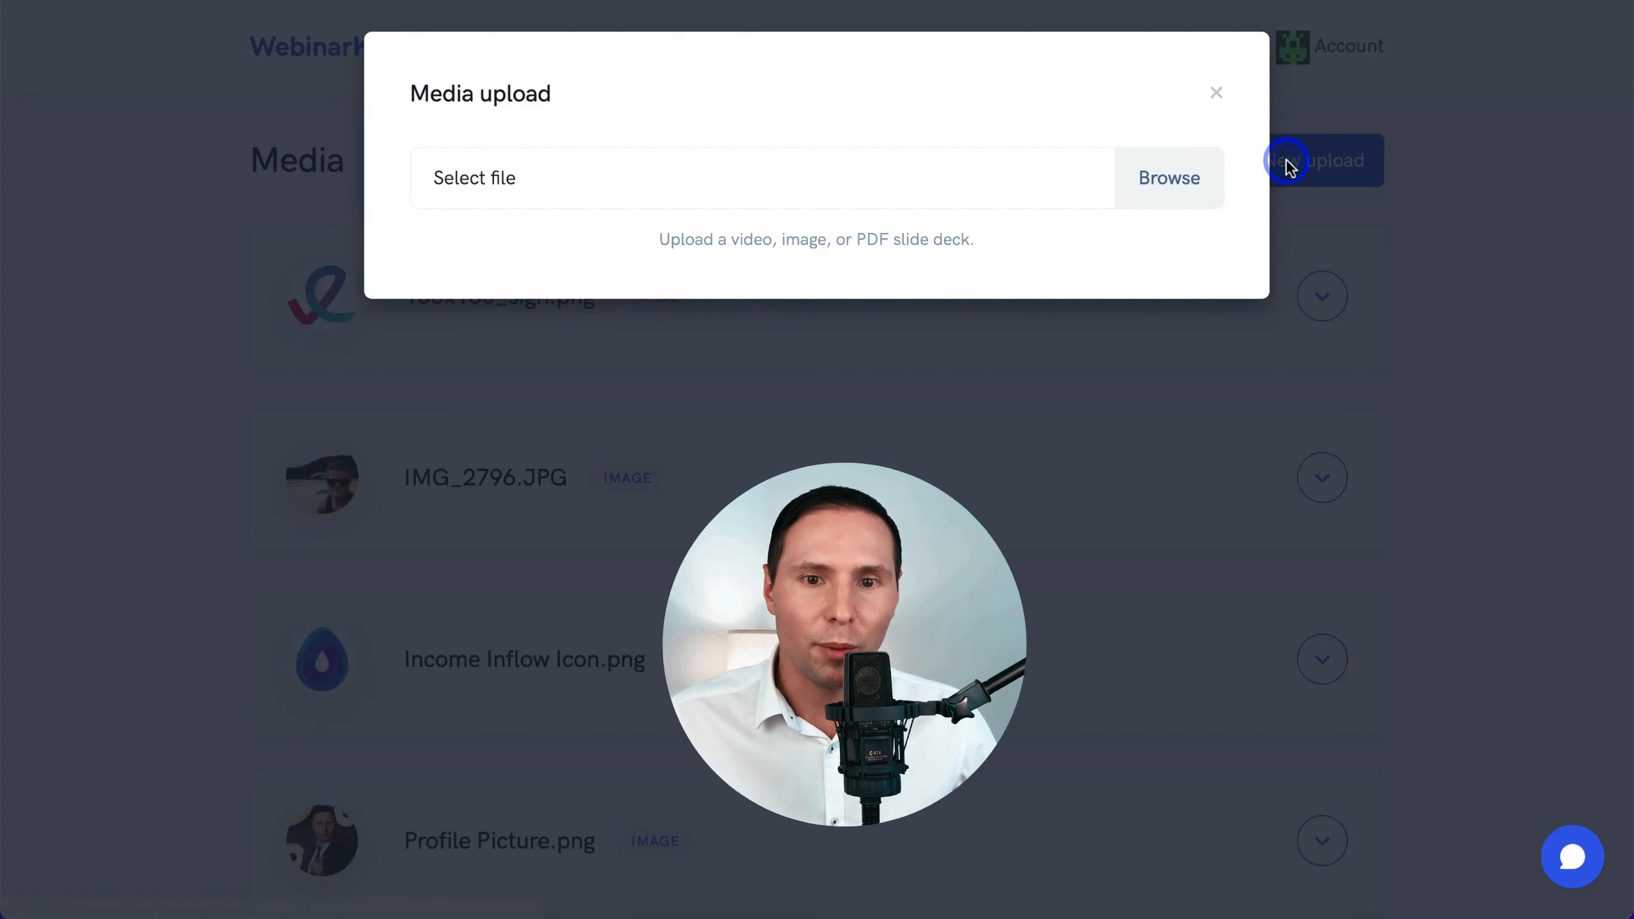
pyautogui.click(1167, 176)
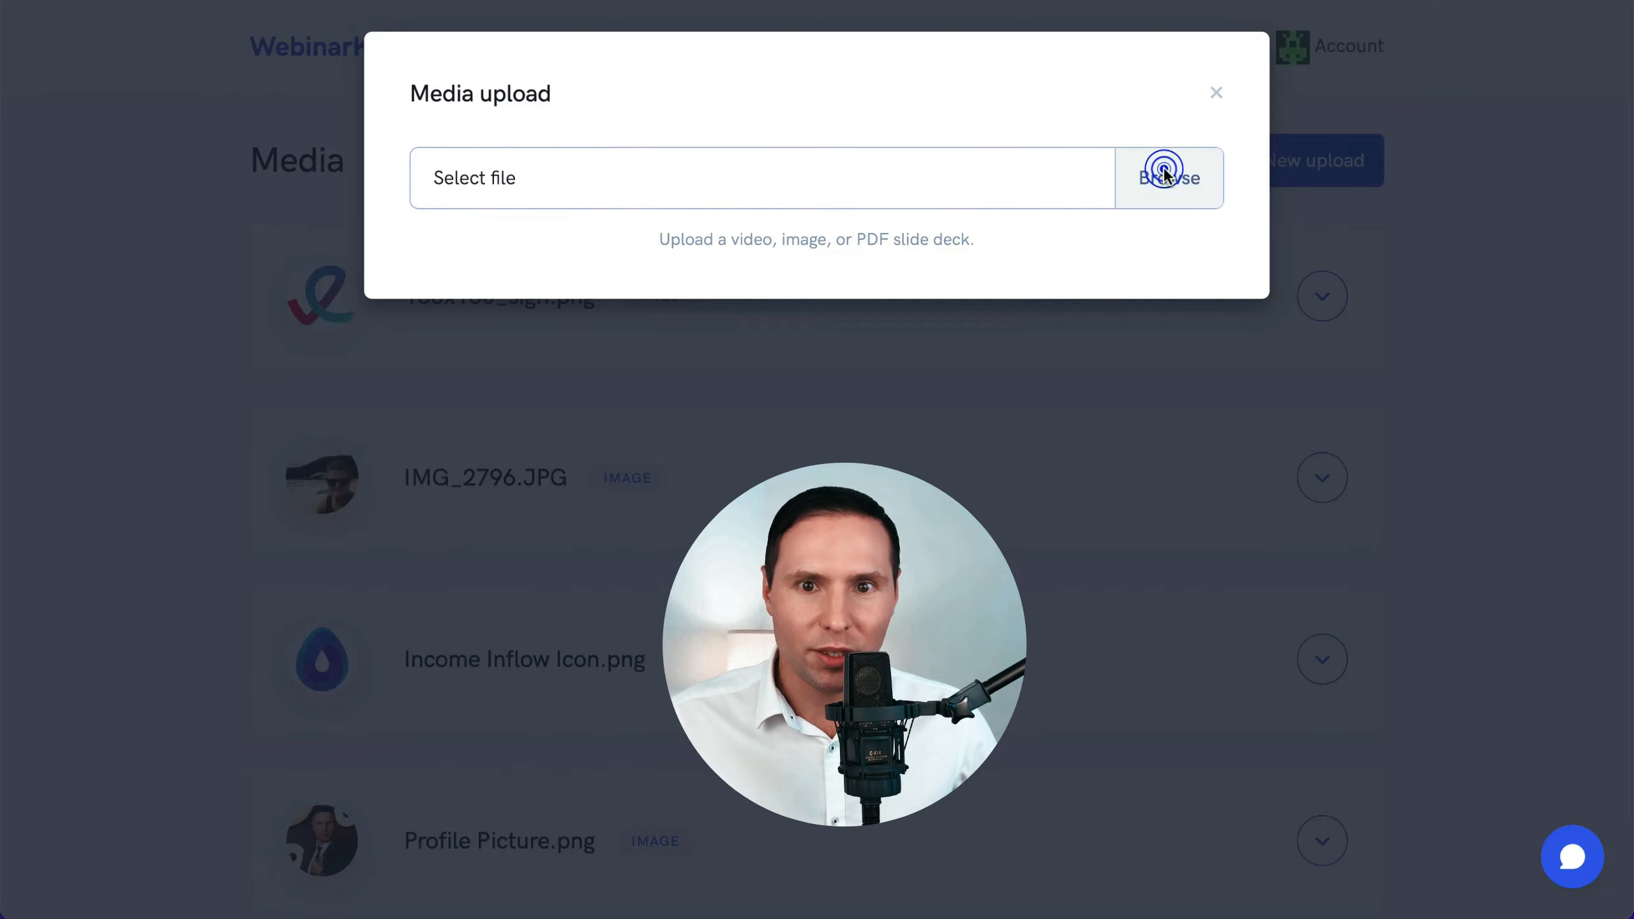
pyautogui.click(1571, 636)
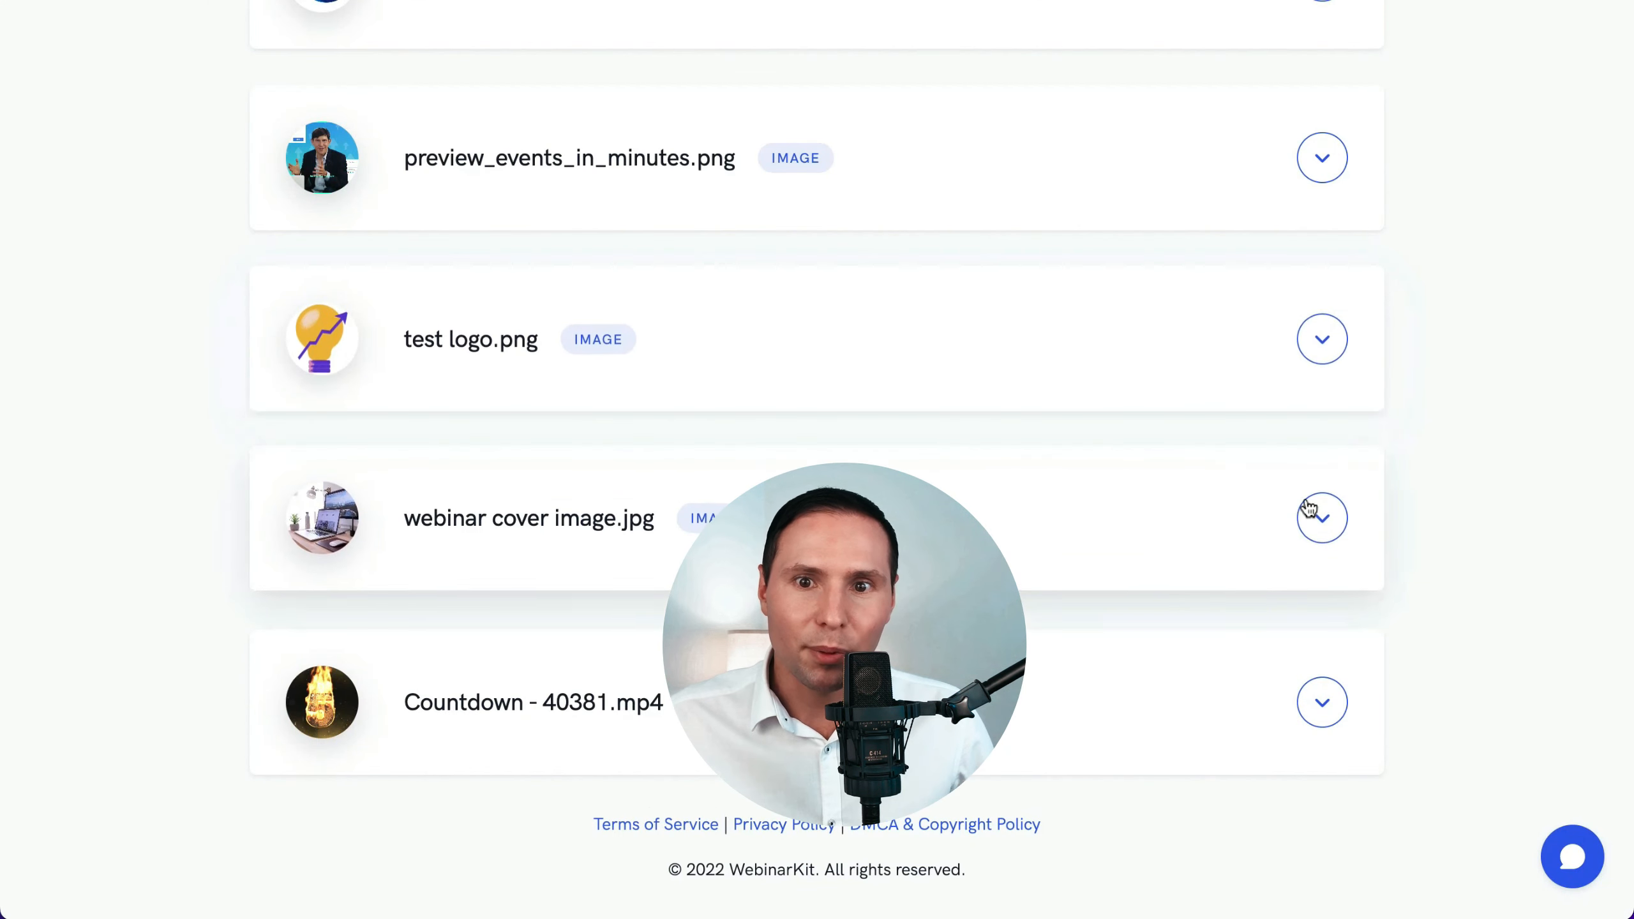
# - Replace the registration page's upper image URL with the link to "webinar cover image.jpg" from the media library
pyautogui.click(1317, 519)
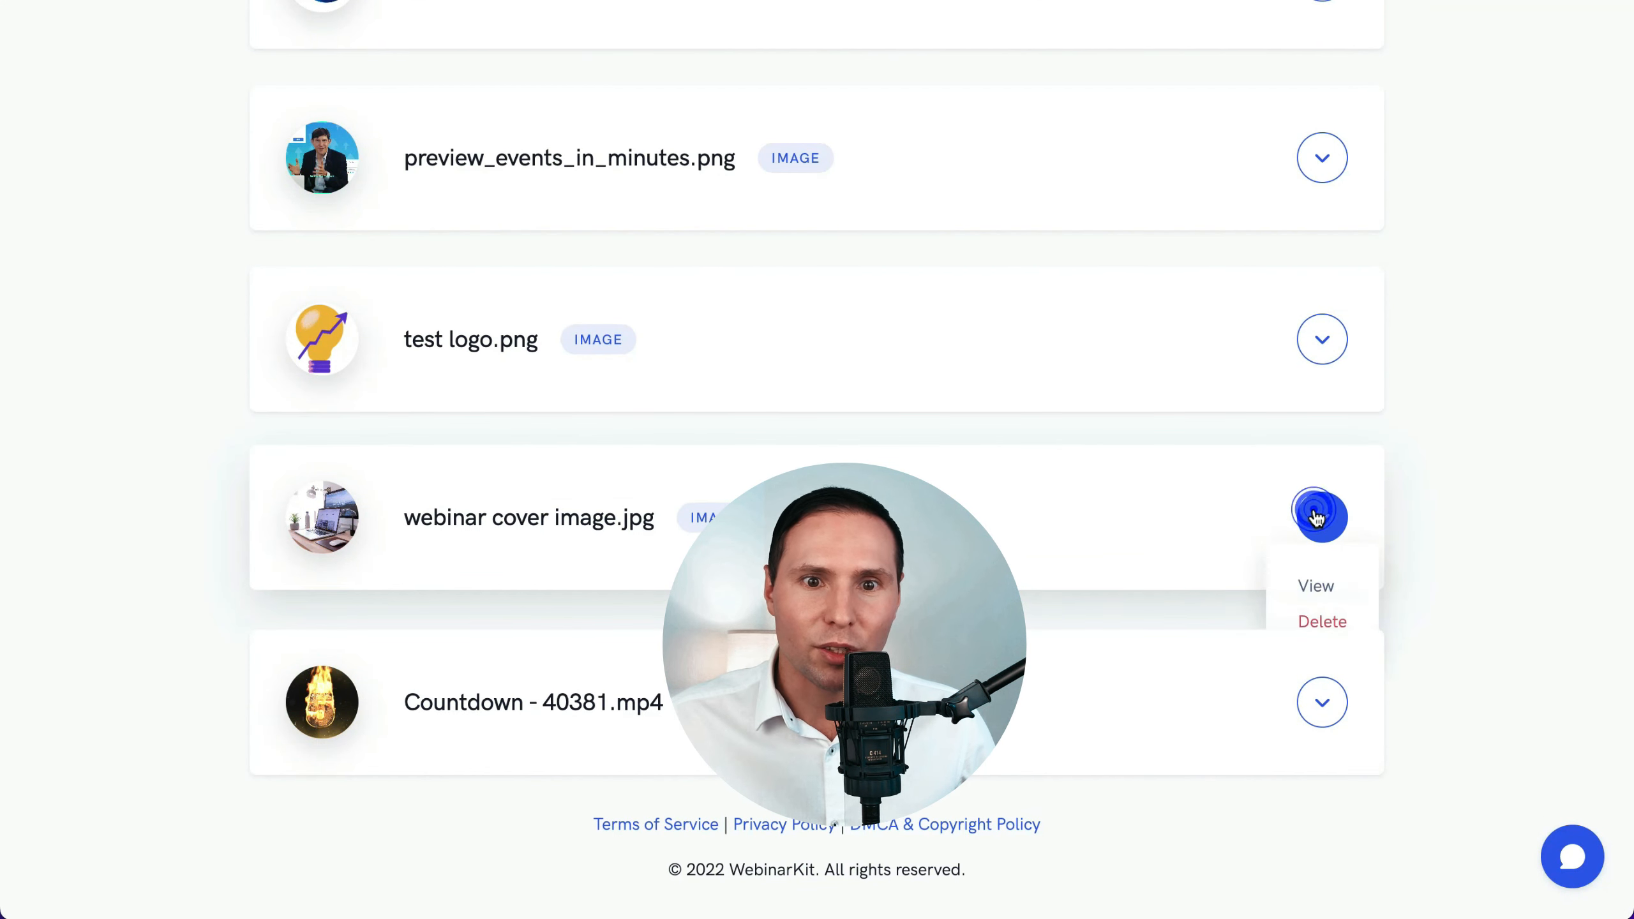
pyautogui.click(1328, 582)
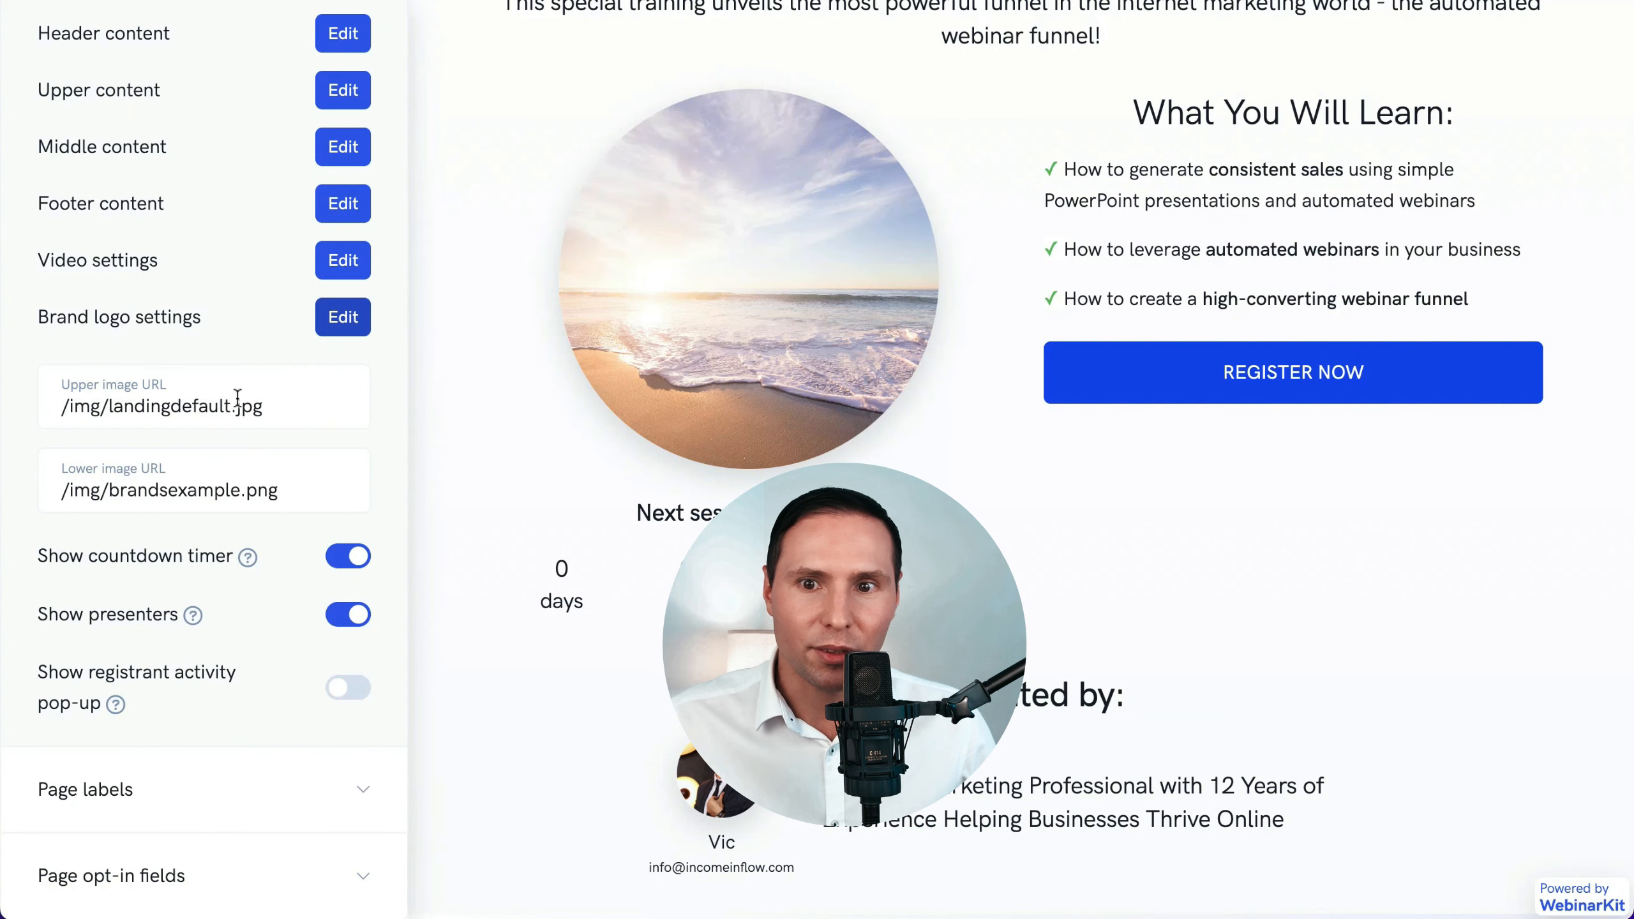
pyautogui.click(259, 406)
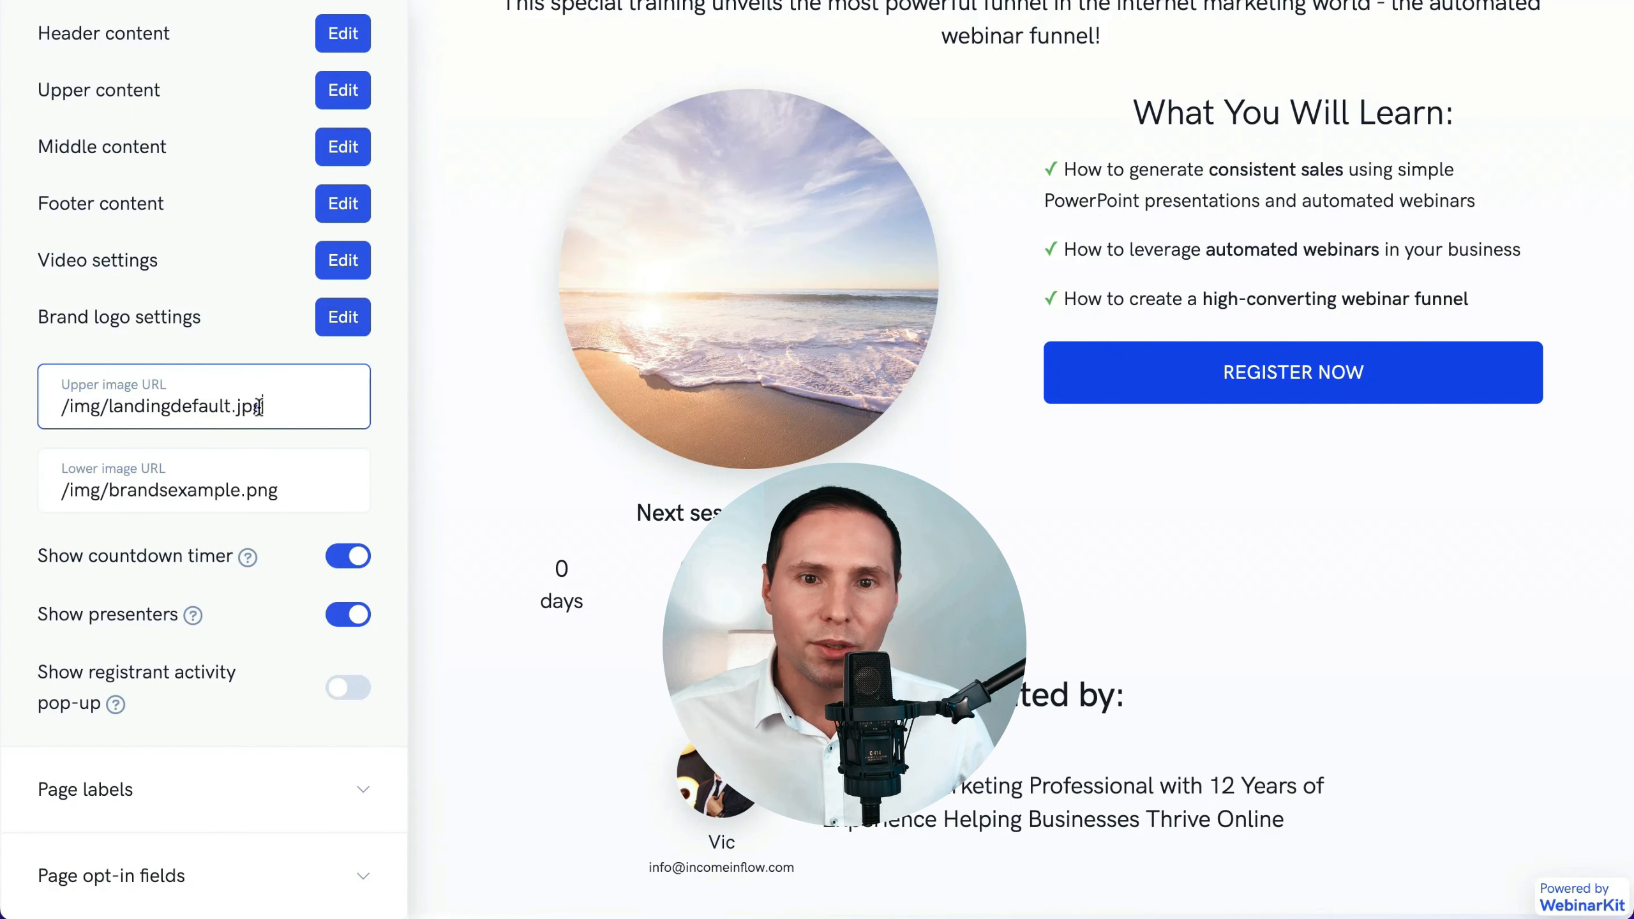
pyautogui.hotkey('ctrl', 'a')
pyautogui.hotkey('ctrl', 'v')
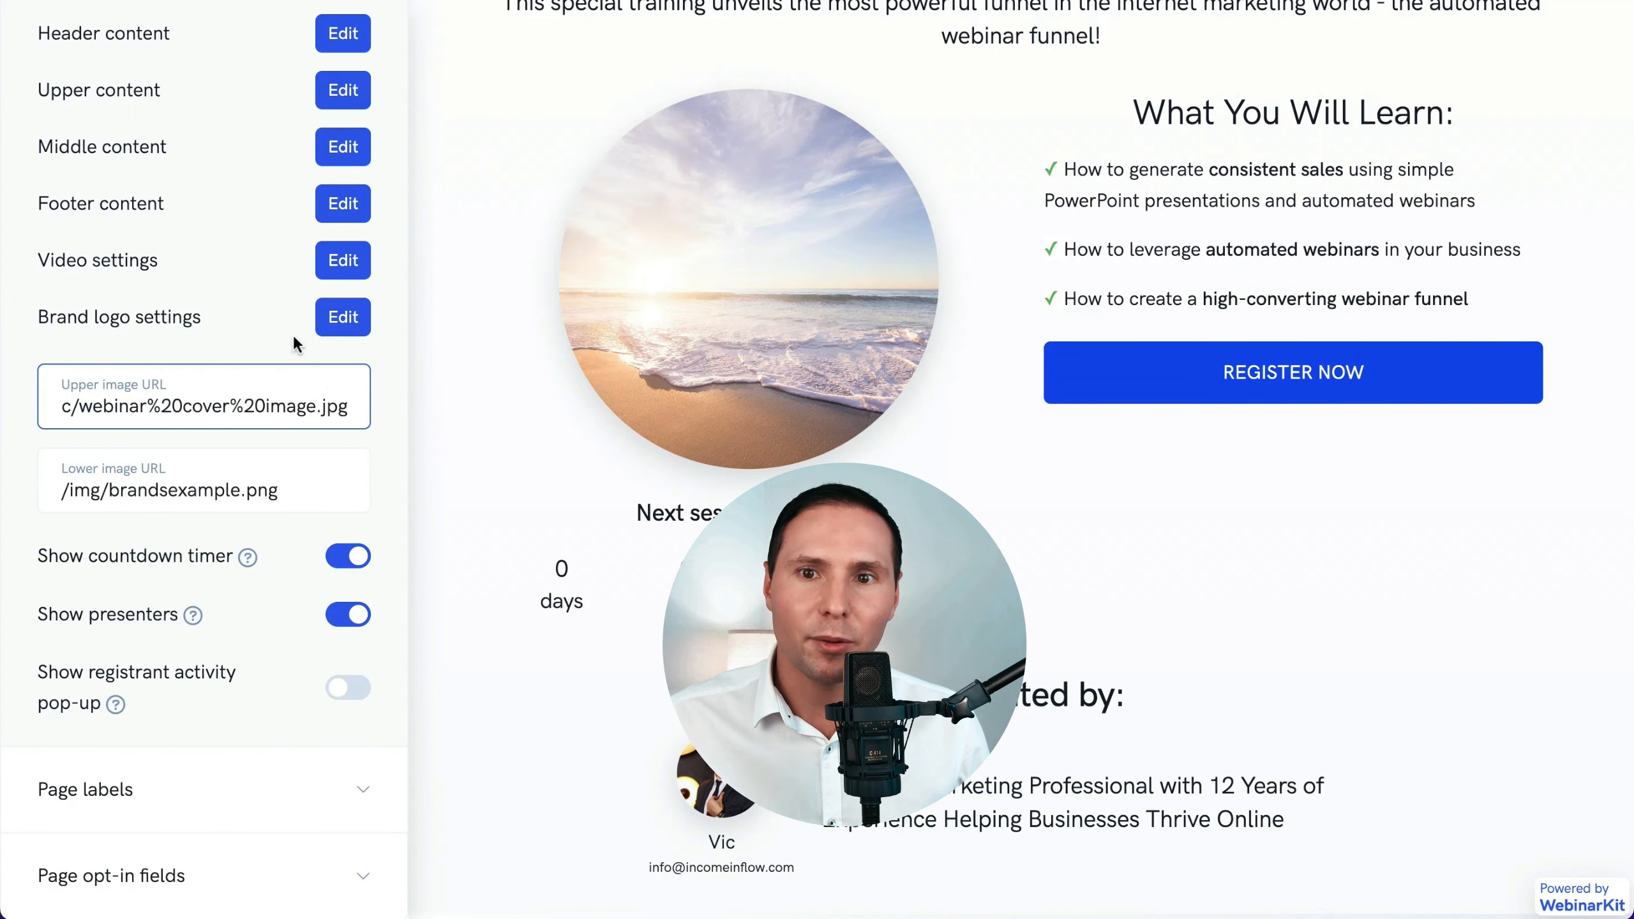
# - Replace the registration page's lower image URL with the copied image link and apply the change
pyautogui.click(244, 494)
pyautogui.hotkey('ctrl', 'a')
pyautogui.hotkey('ctrl', 'v')
pyautogui.click(22, 470)
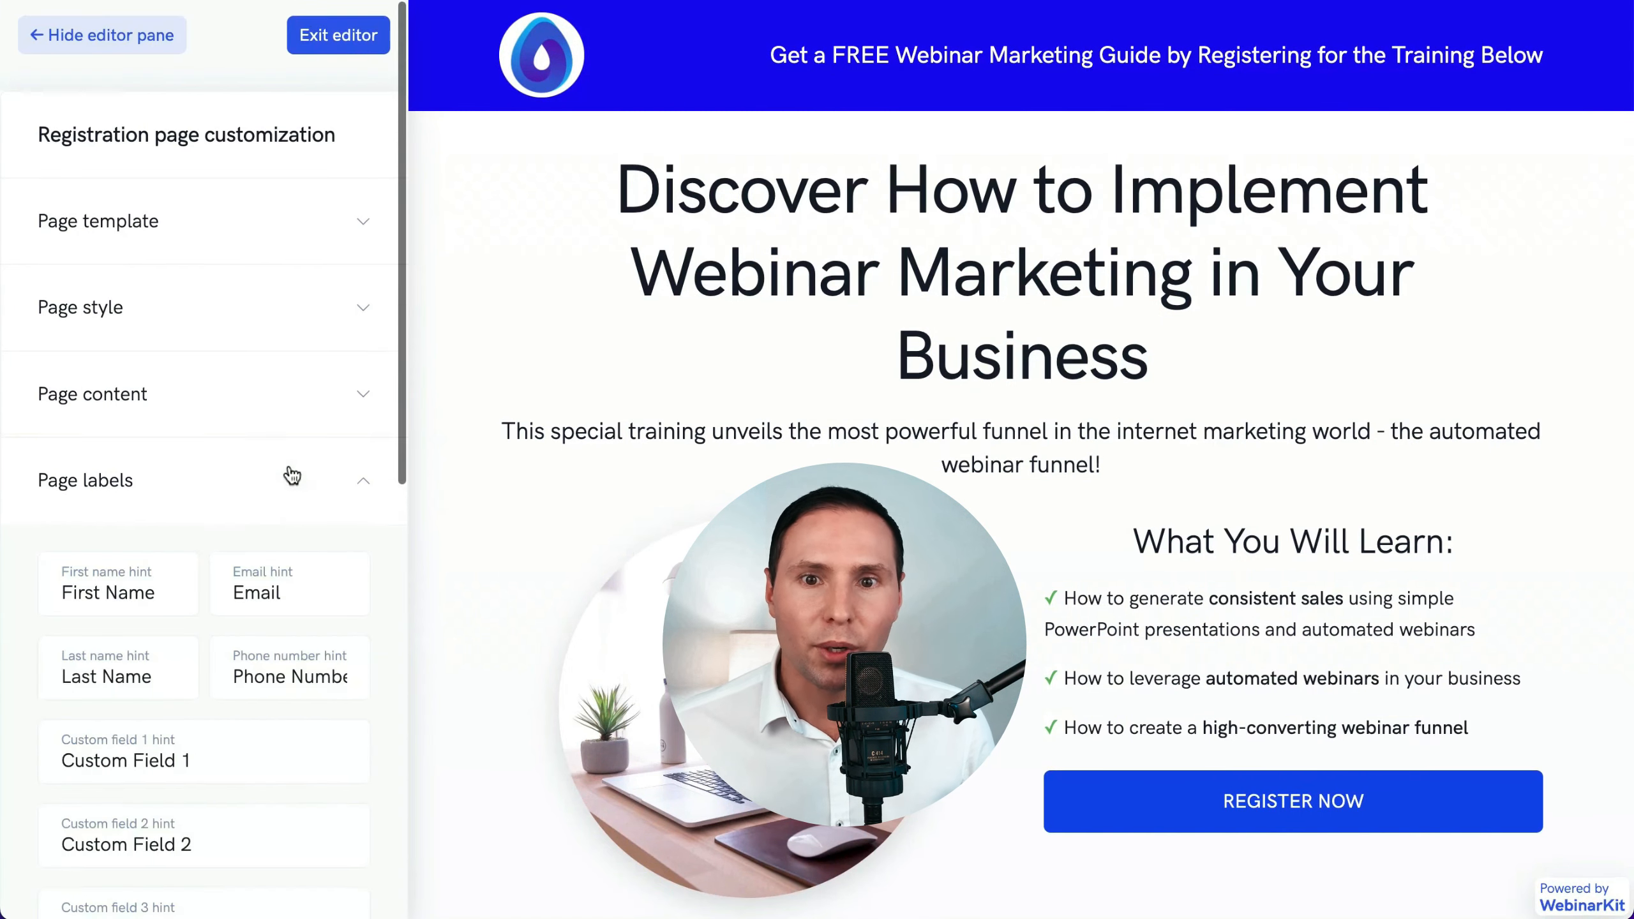
# - Look through the page labels and try out the first name's show and required options in the page opt-in fields
pyautogui.scroll(-5, 292, 475)
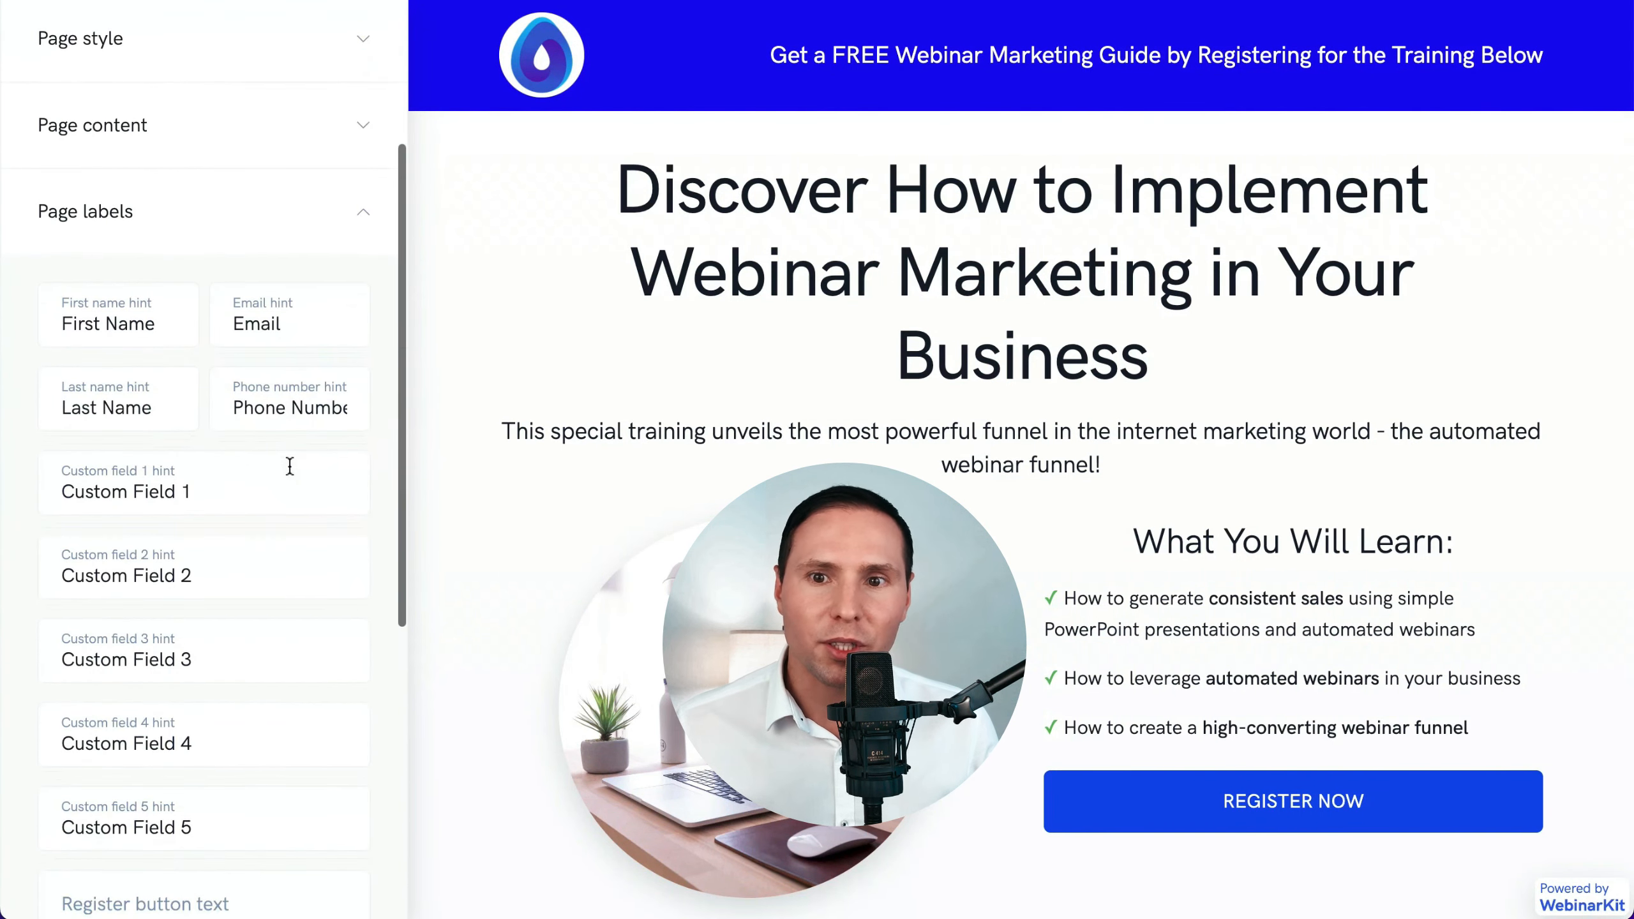
pyautogui.scroll(-2, 377, 396)
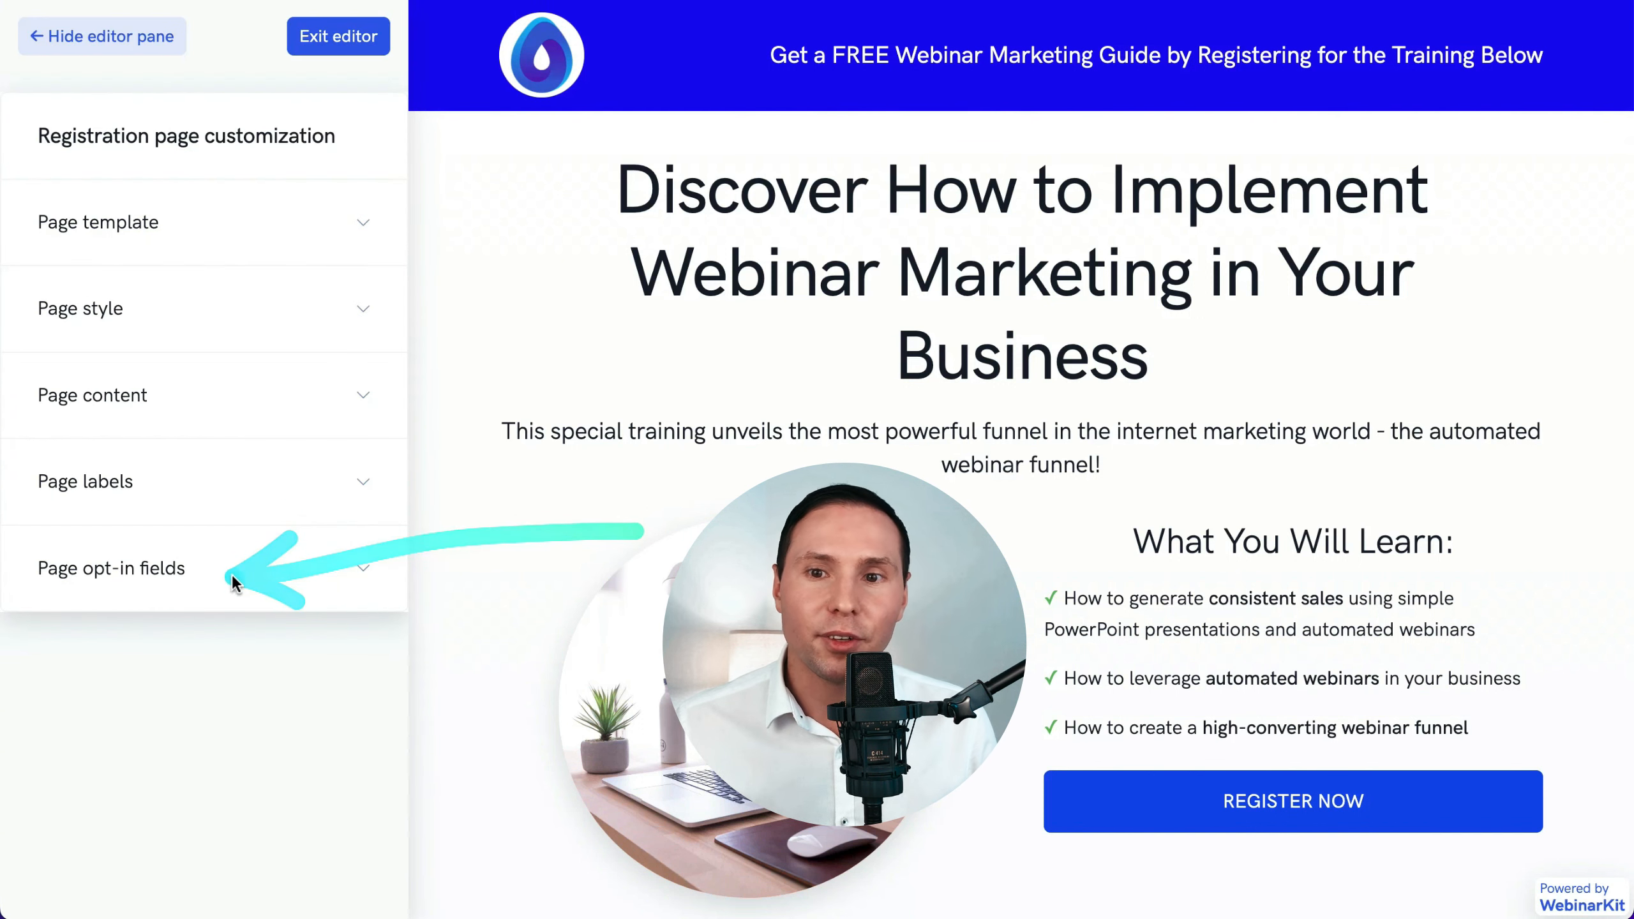
pyautogui.click(354, 571)
pyautogui.scroll(-6, 354, 576)
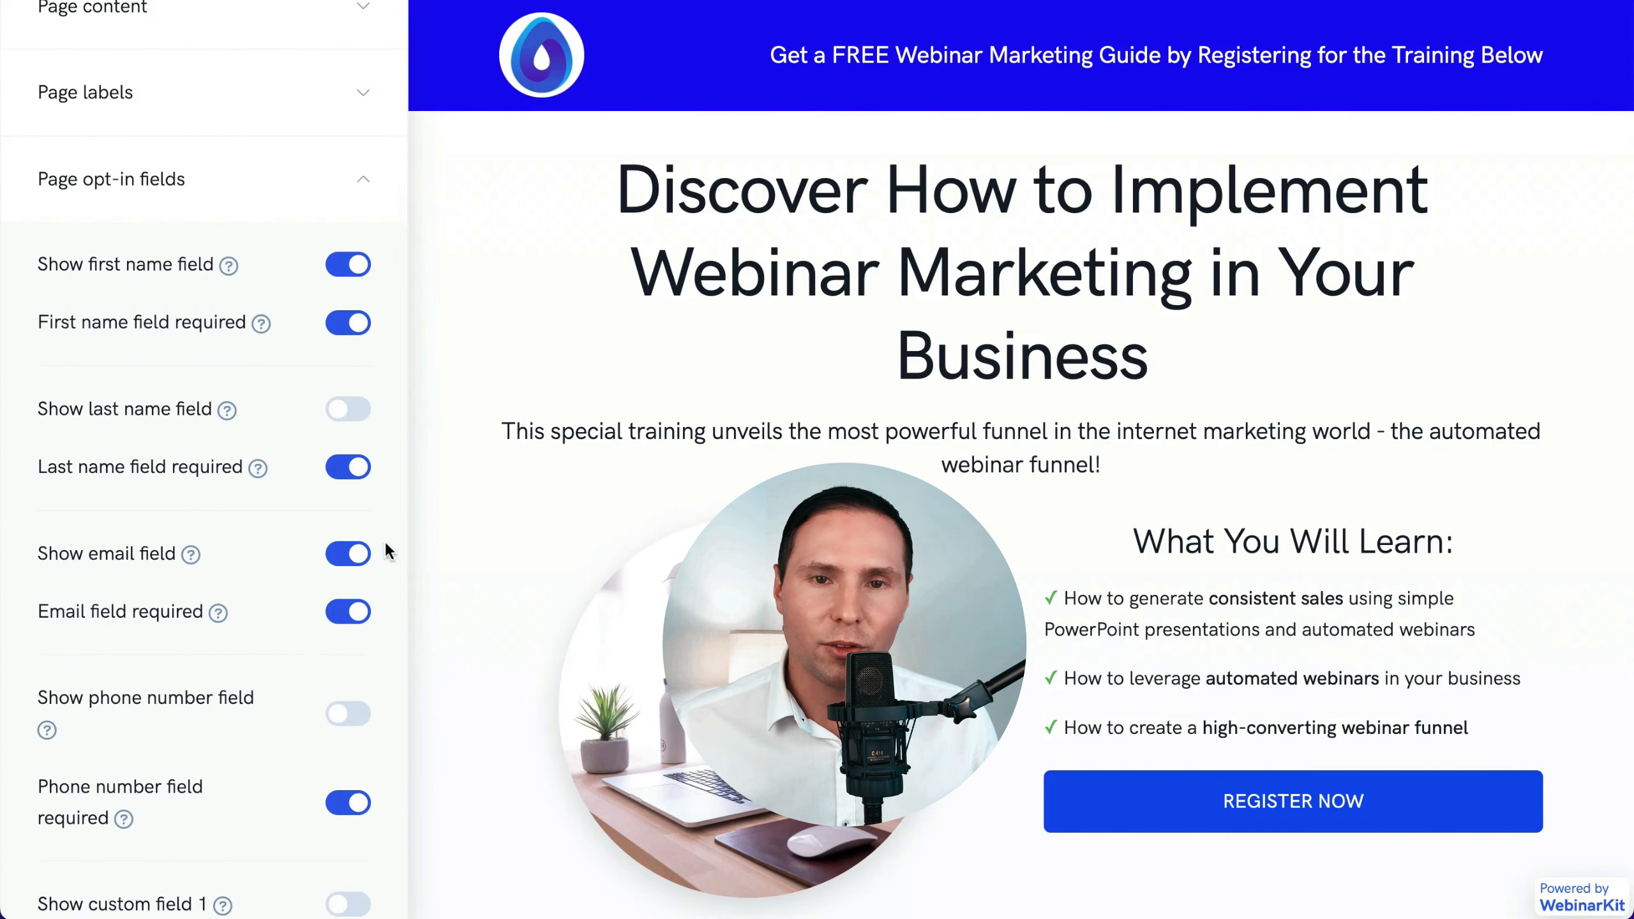
pyautogui.scroll(-2, 385, 541)
pyautogui.click(345, 129)
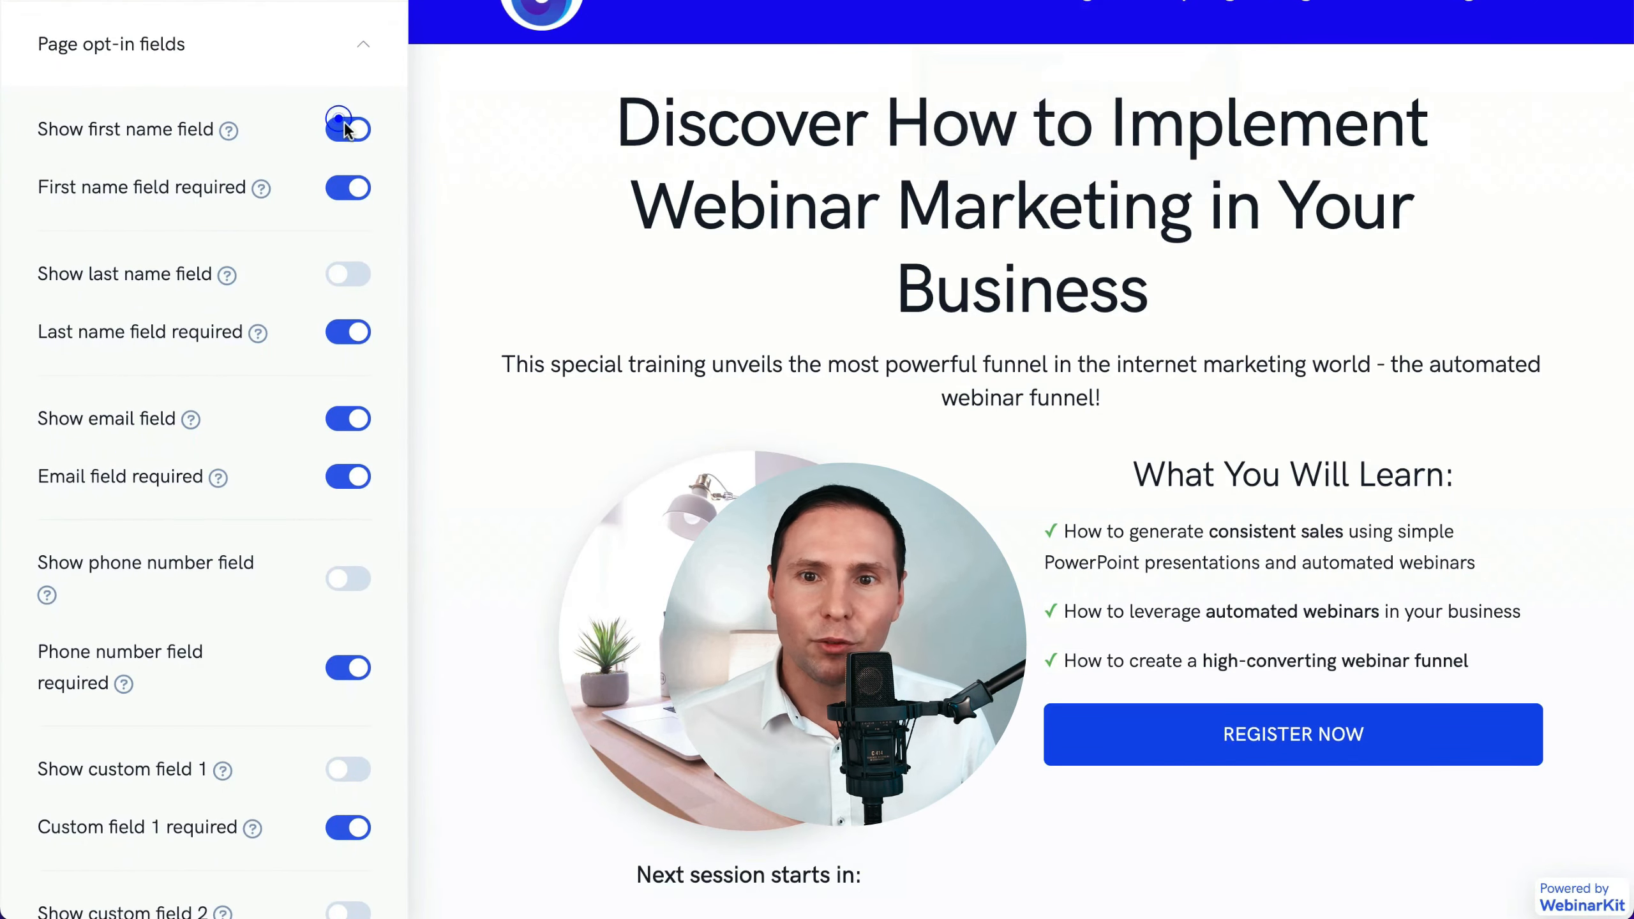
pyautogui.click(351, 188)
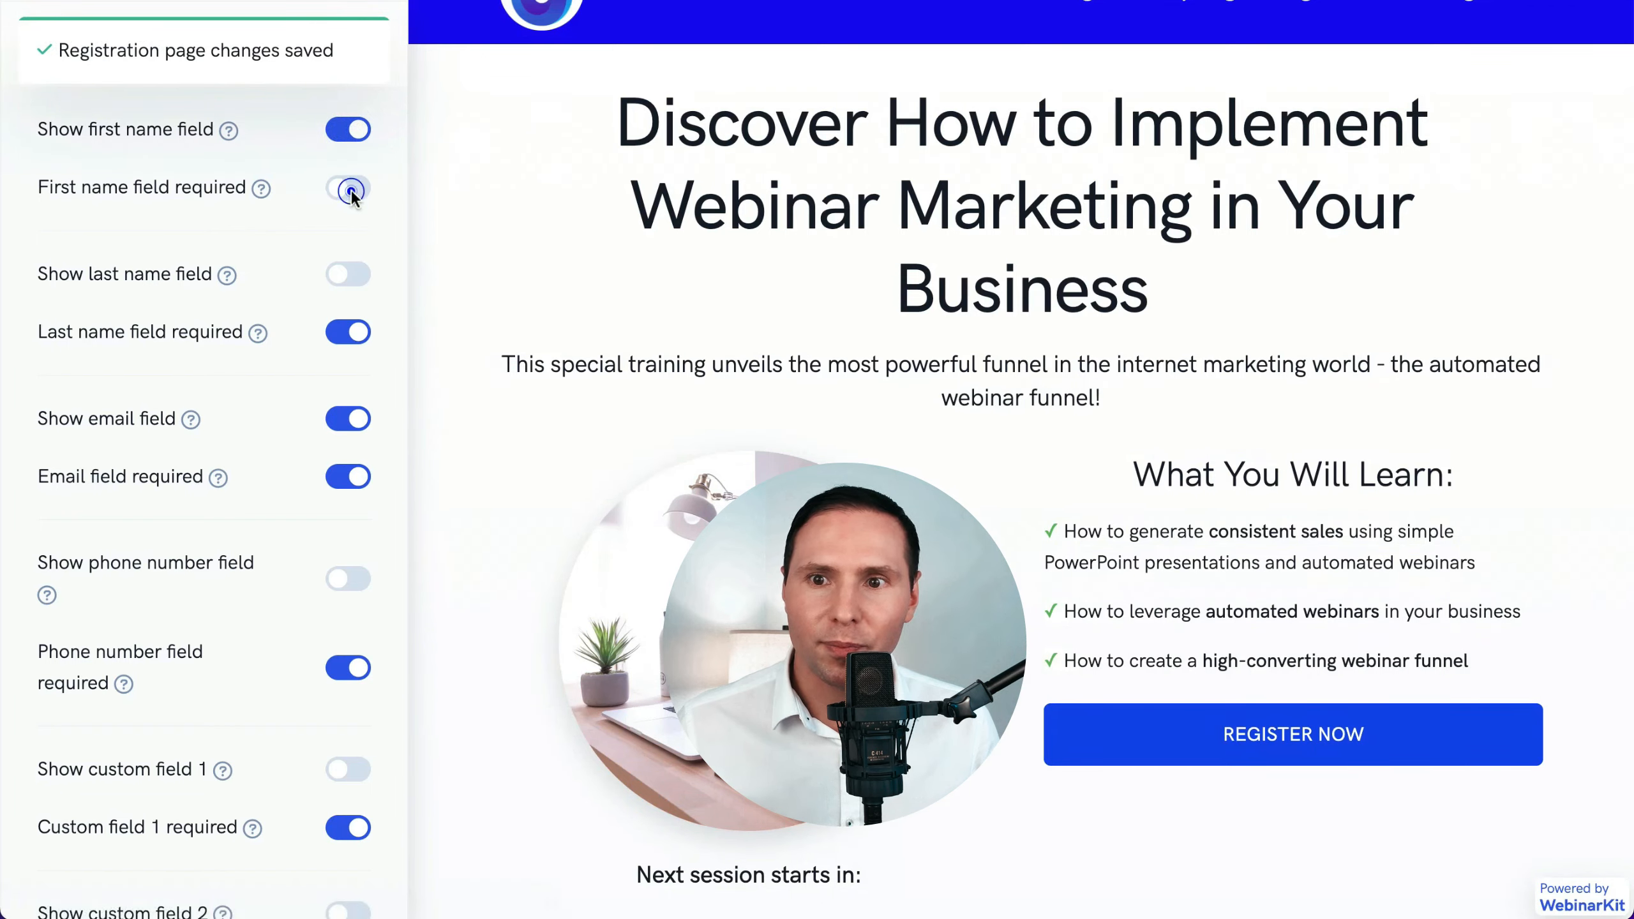
# - Turn off the required option for the last name, phone number and custom field 1 in the opt-in fields
pyautogui.scroll(-1, 350, 219)
pyautogui.click(346, 270)
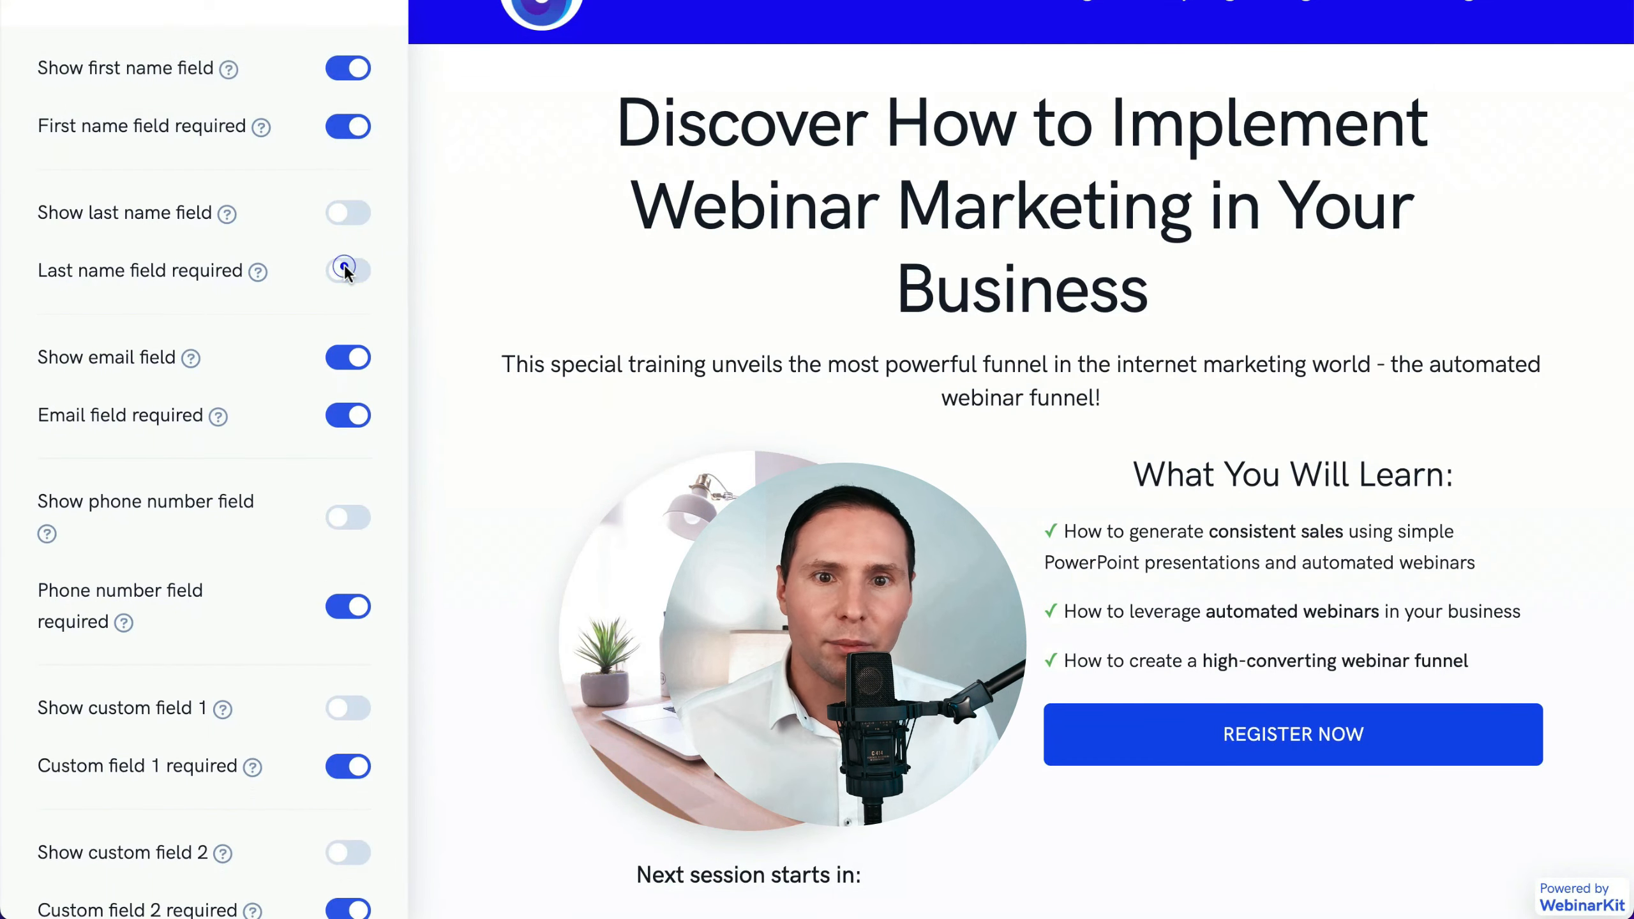
pyautogui.scroll(-1, 346, 270)
pyautogui.click(347, 296)
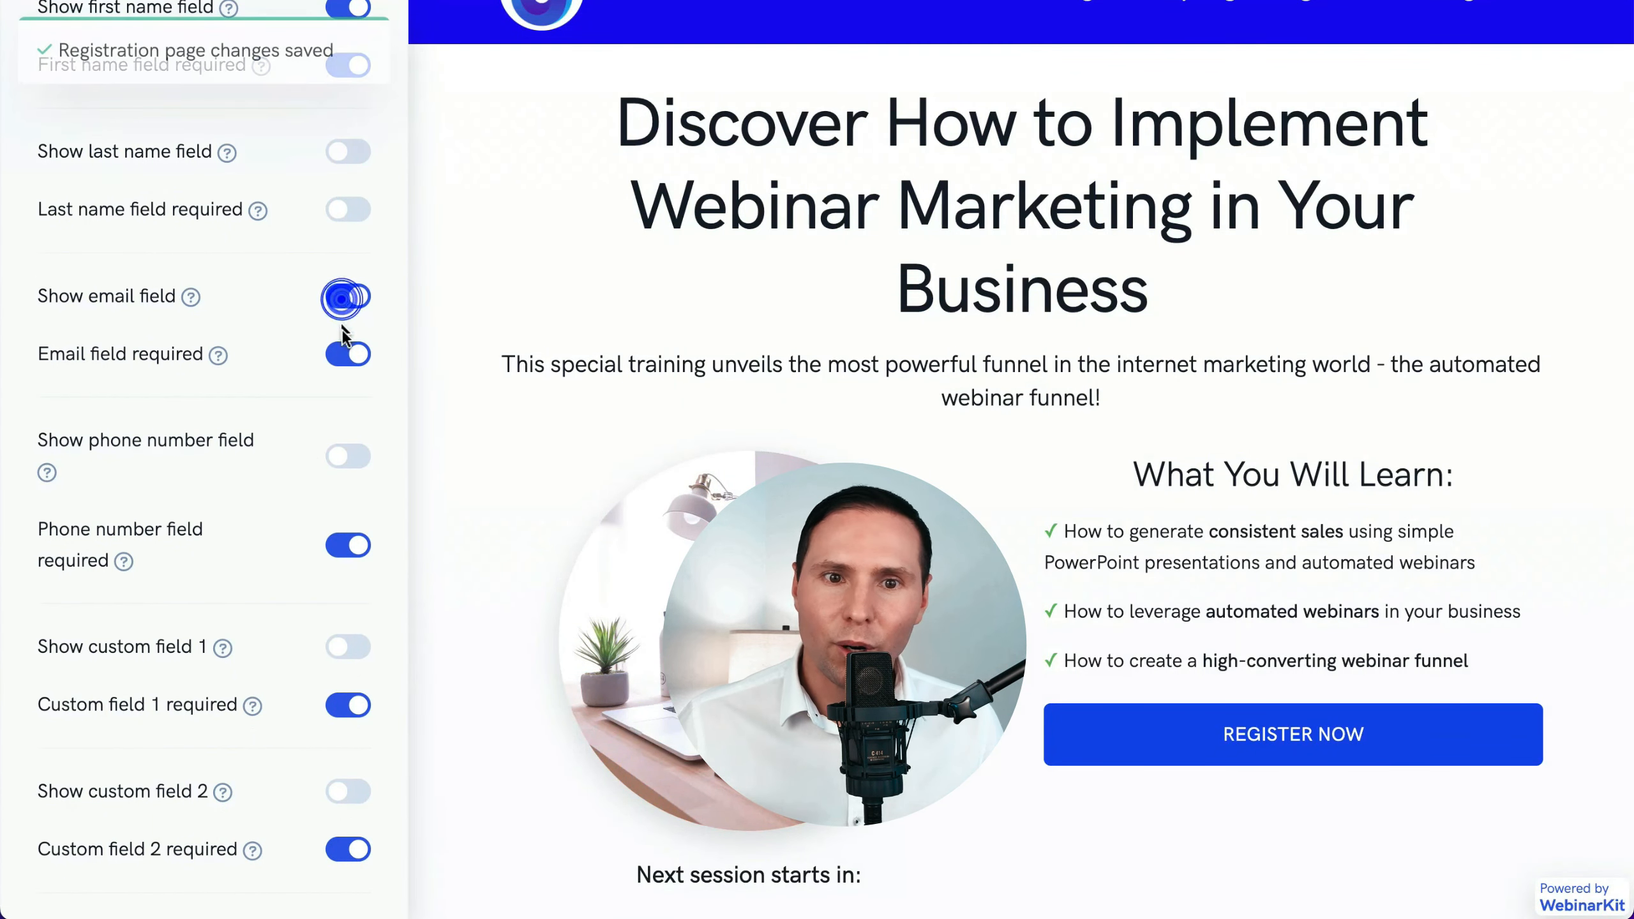
pyautogui.click(345, 357)
pyautogui.scroll(-2, 350, 386)
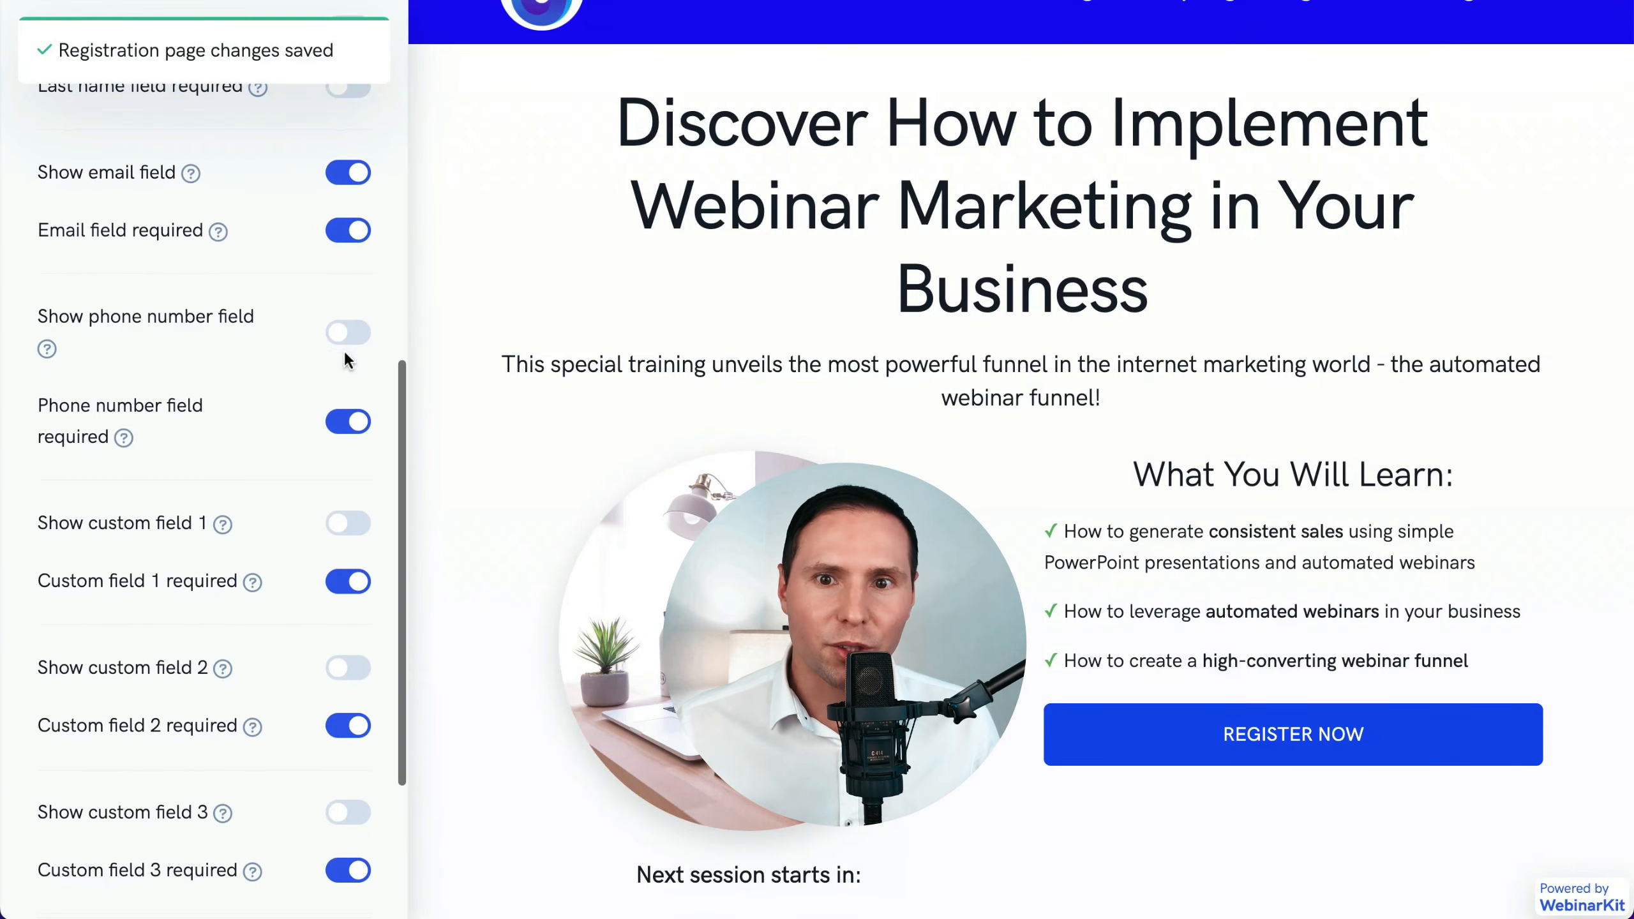
pyautogui.click(352, 427)
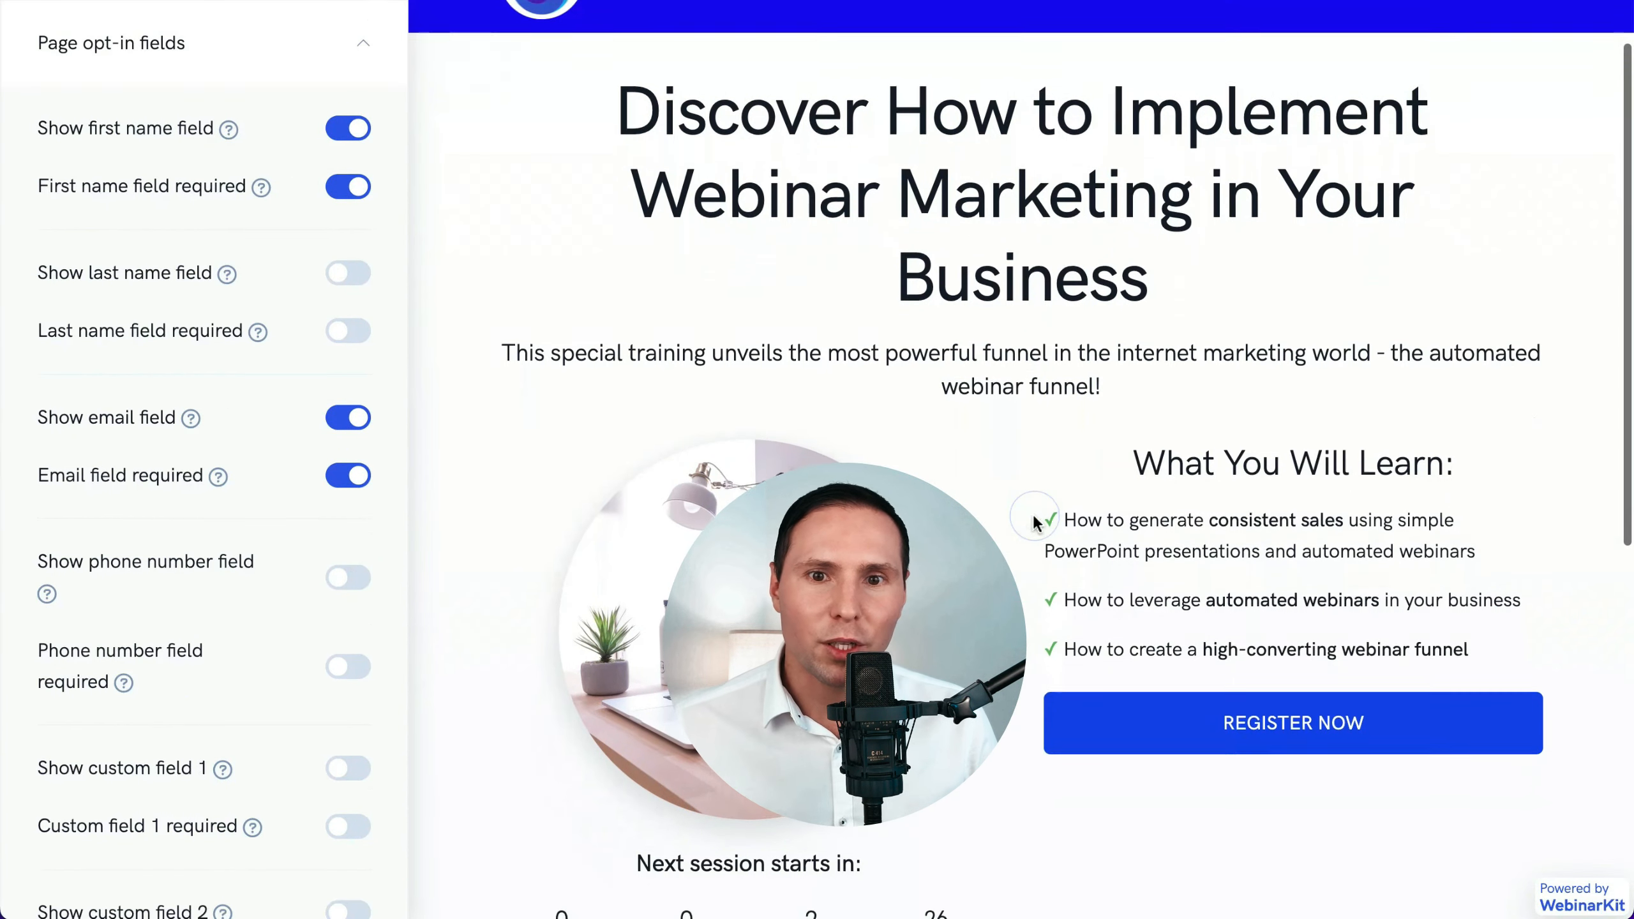
# - Open the page's registration form, check its session dates and entry fields, and close it without registering
pyautogui.click(1238, 721)
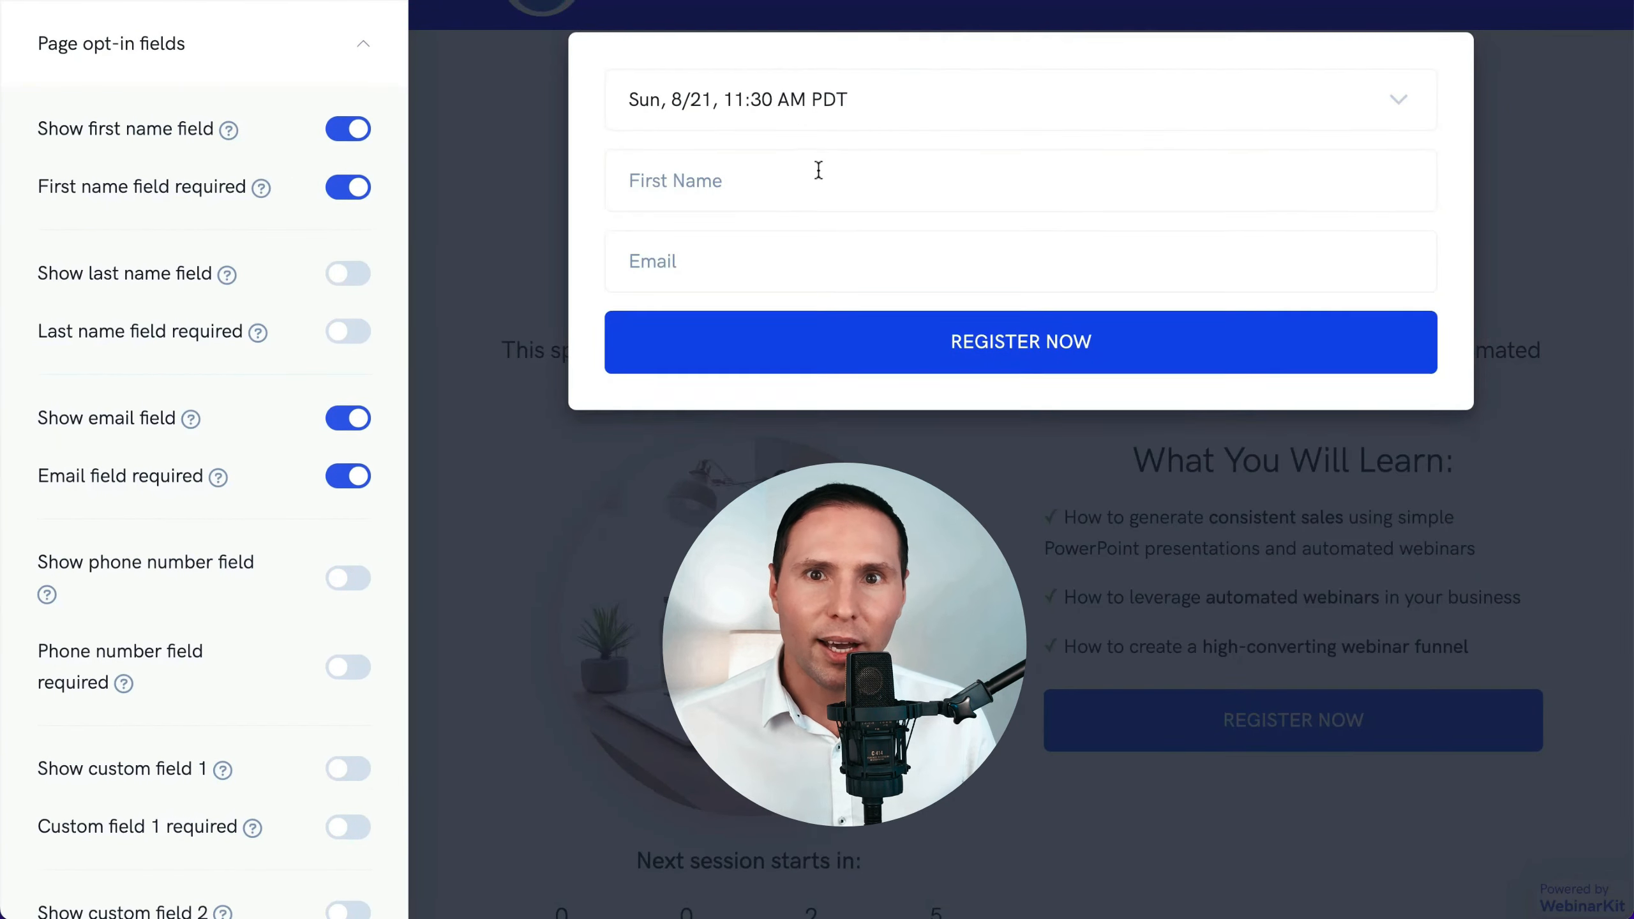
pyautogui.click(788, 97)
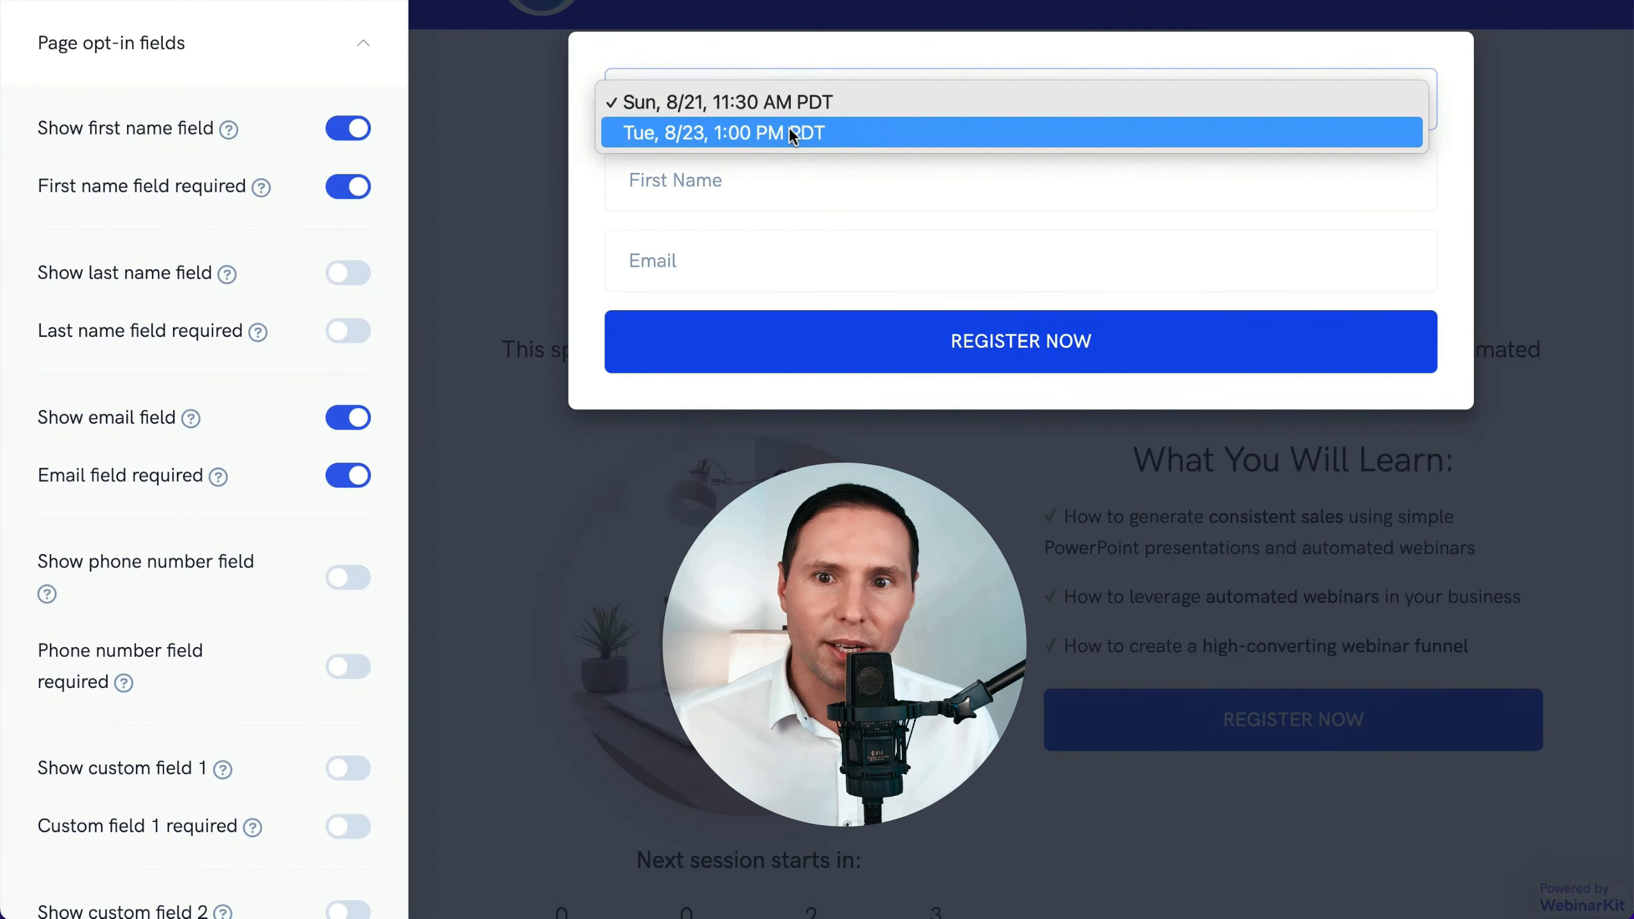
pyautogui.click(744, 51)
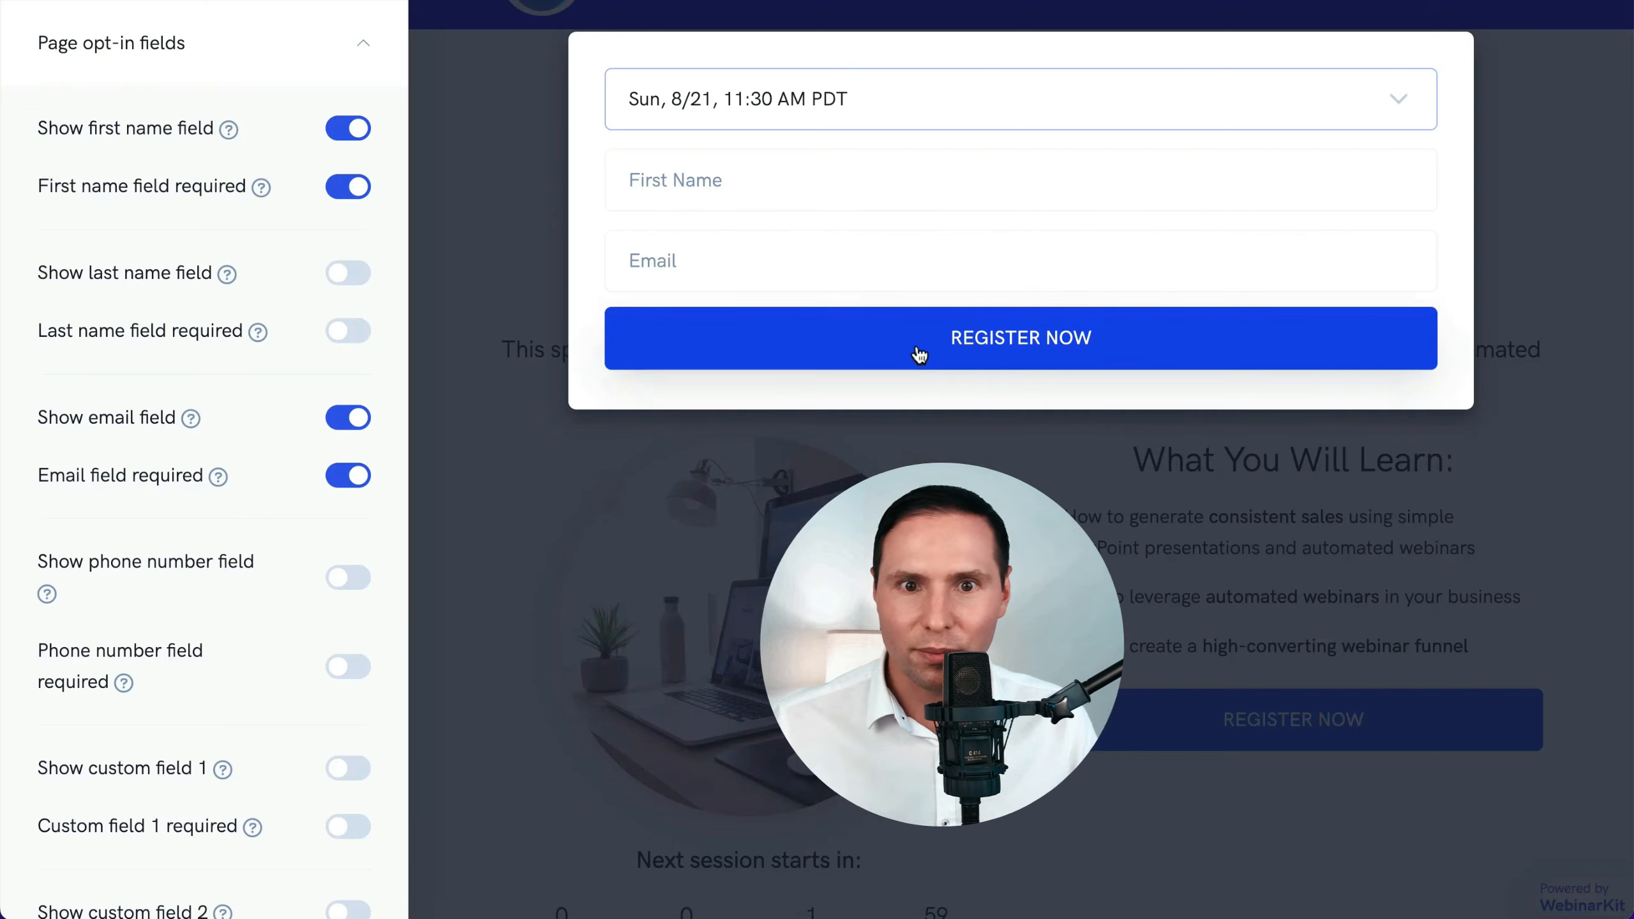
pyautogui.click(1536, 120)
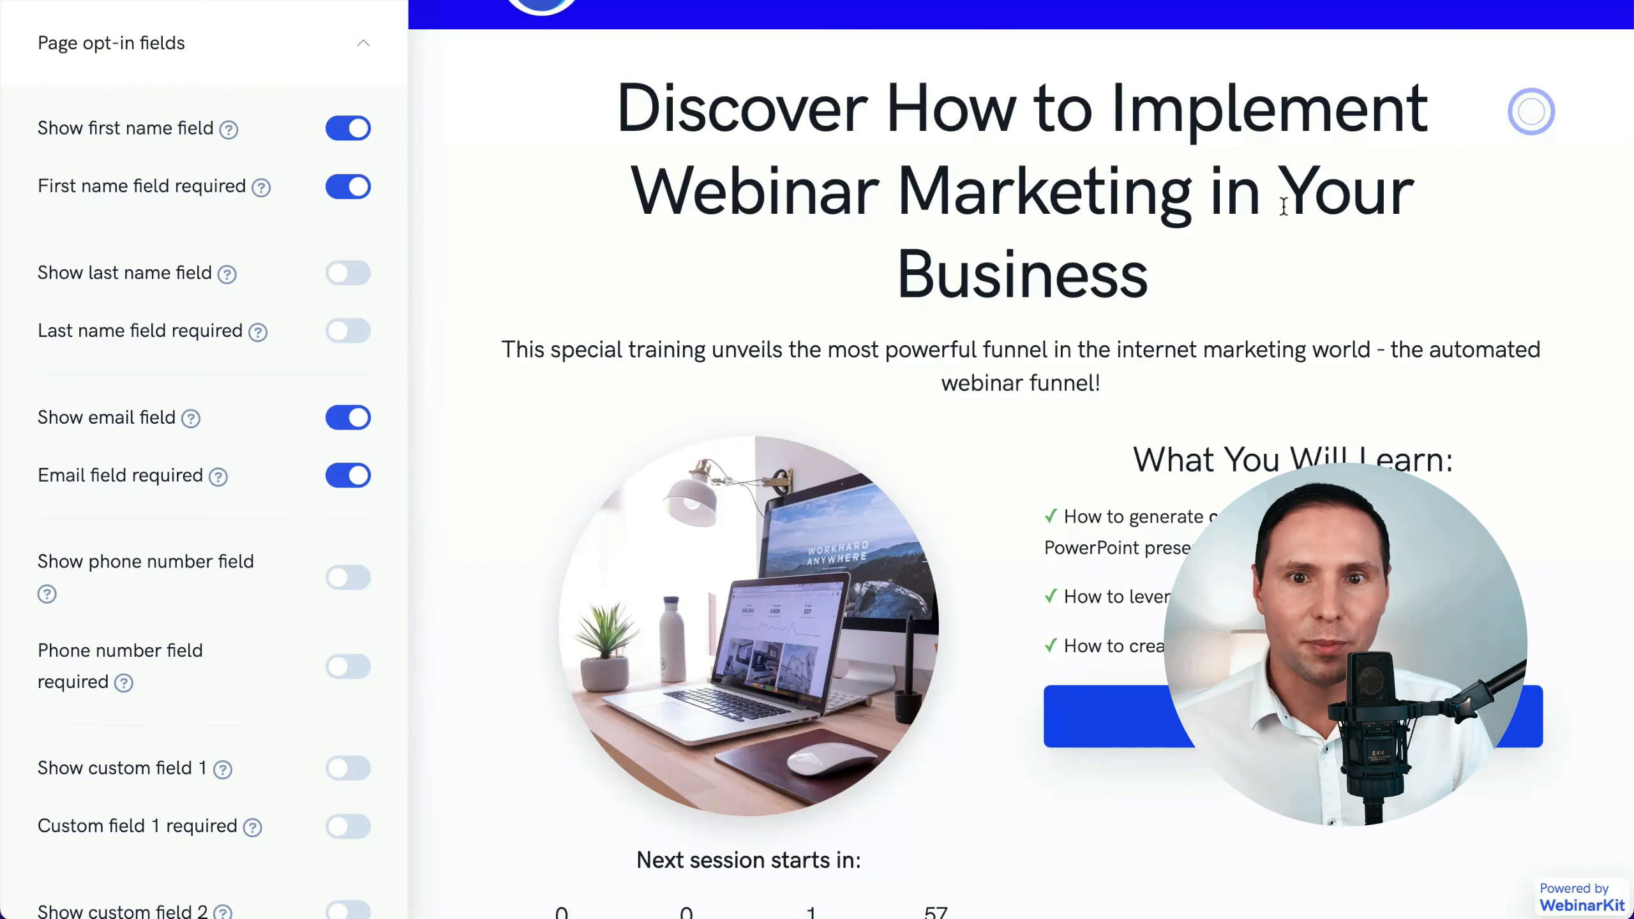
pyautogui.scroll(2, 1284, 206)
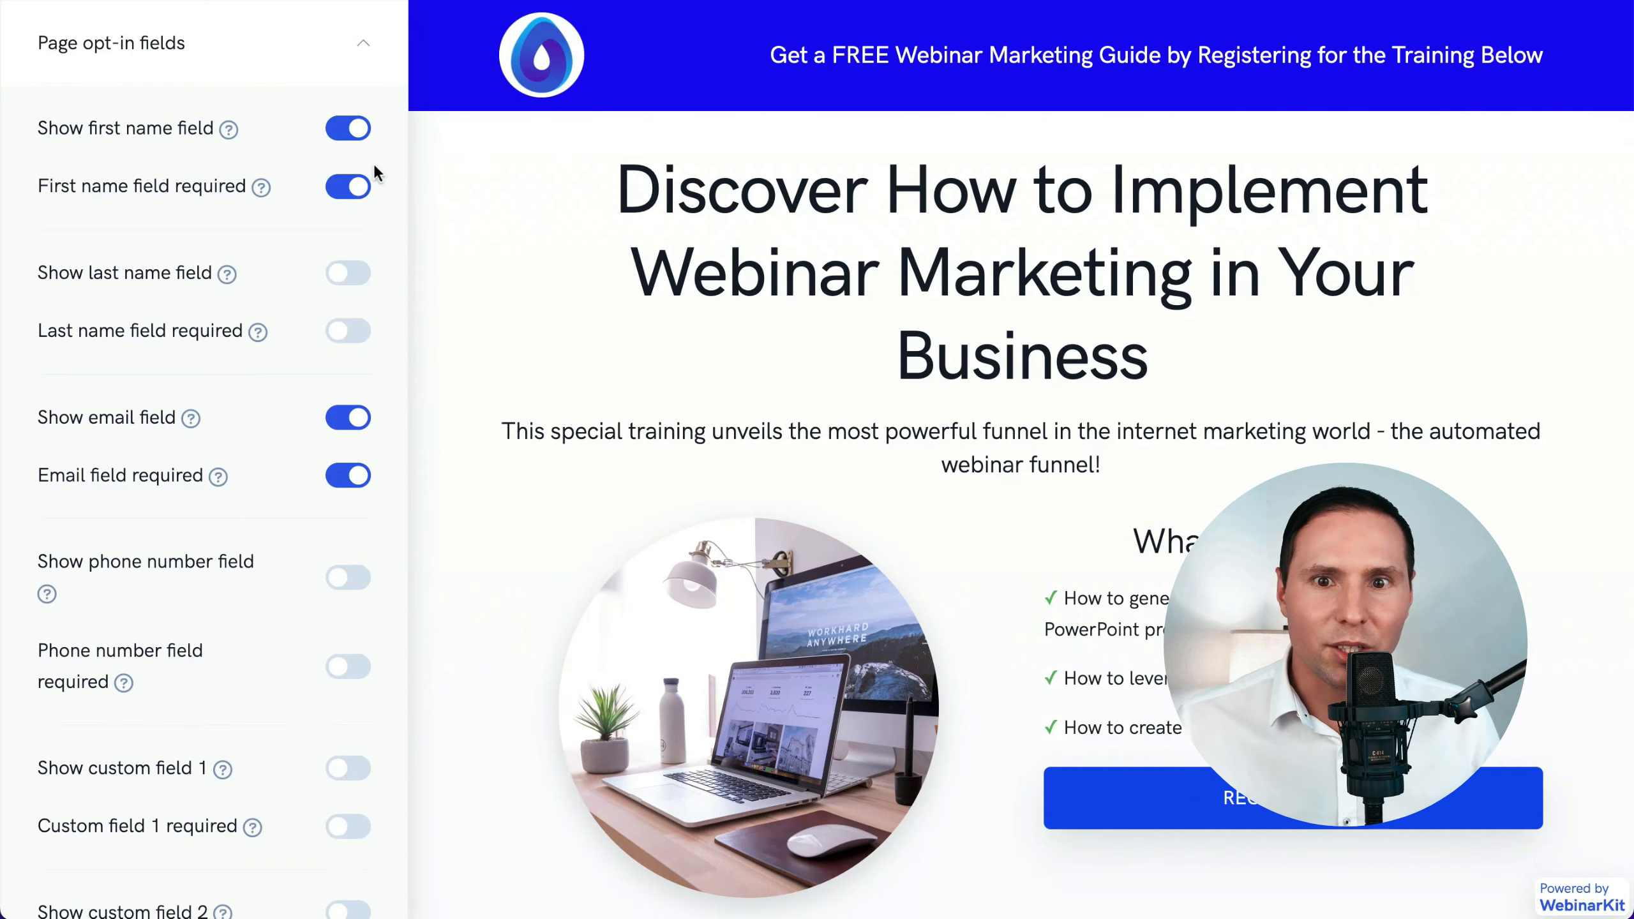
# - Close the registration page editor and preview the finished registration page from the webinar's design stage
pyautogui.press('super+w')
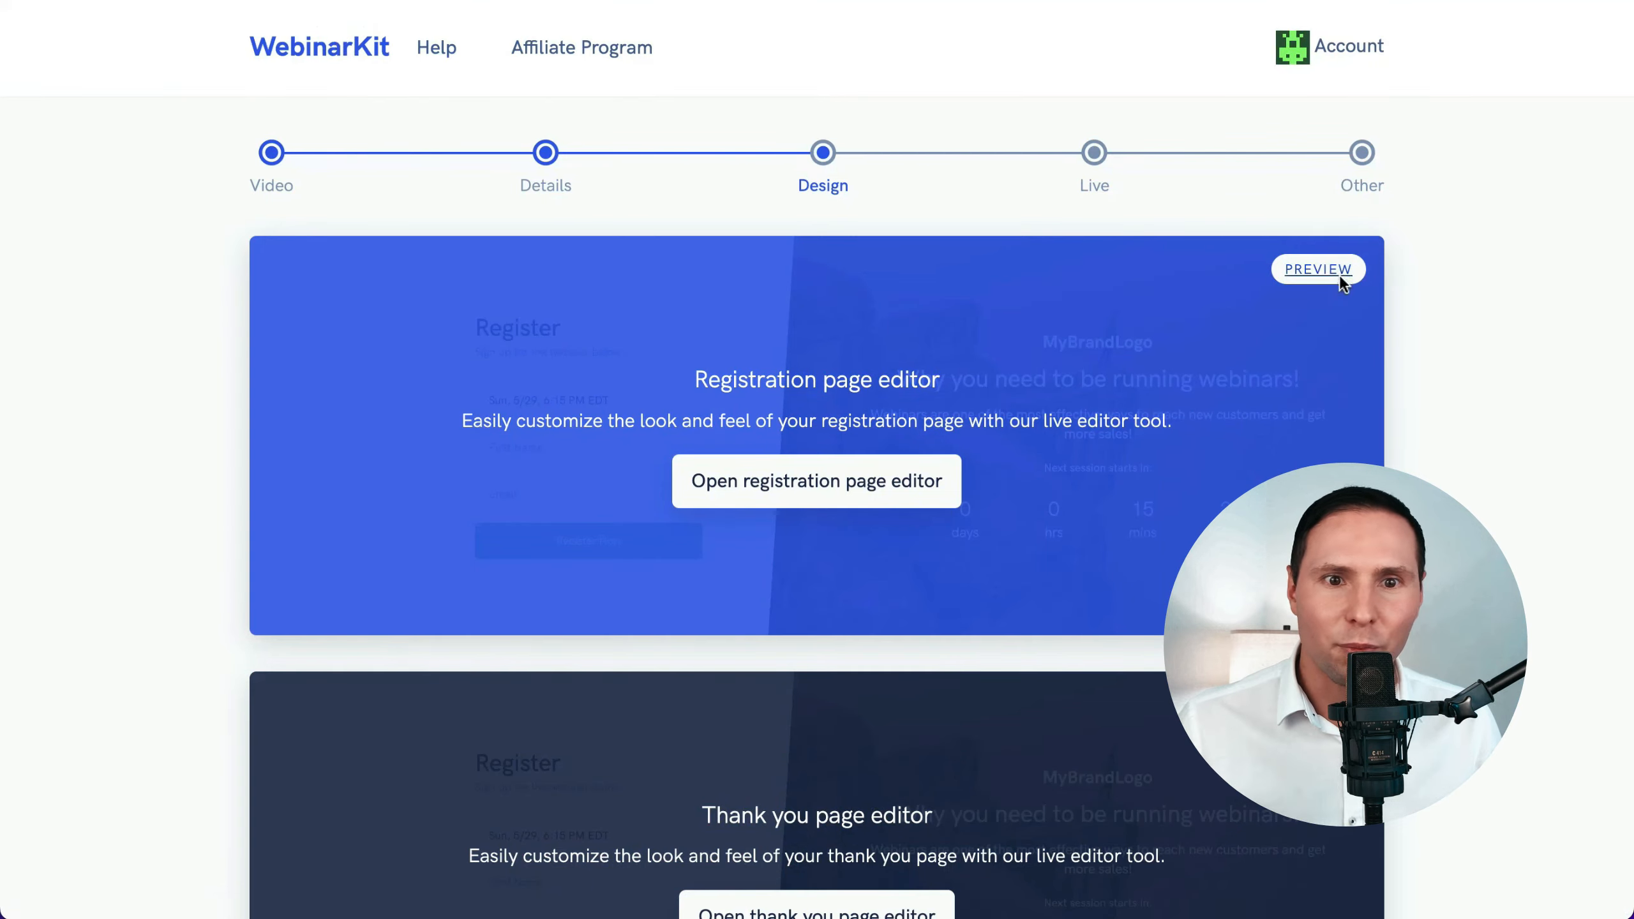
pyautogui.click(1319, 269)
pyautogui.scroll(-3, 1541, 404)
pyautogui.scroll(-2, 1540, 400)
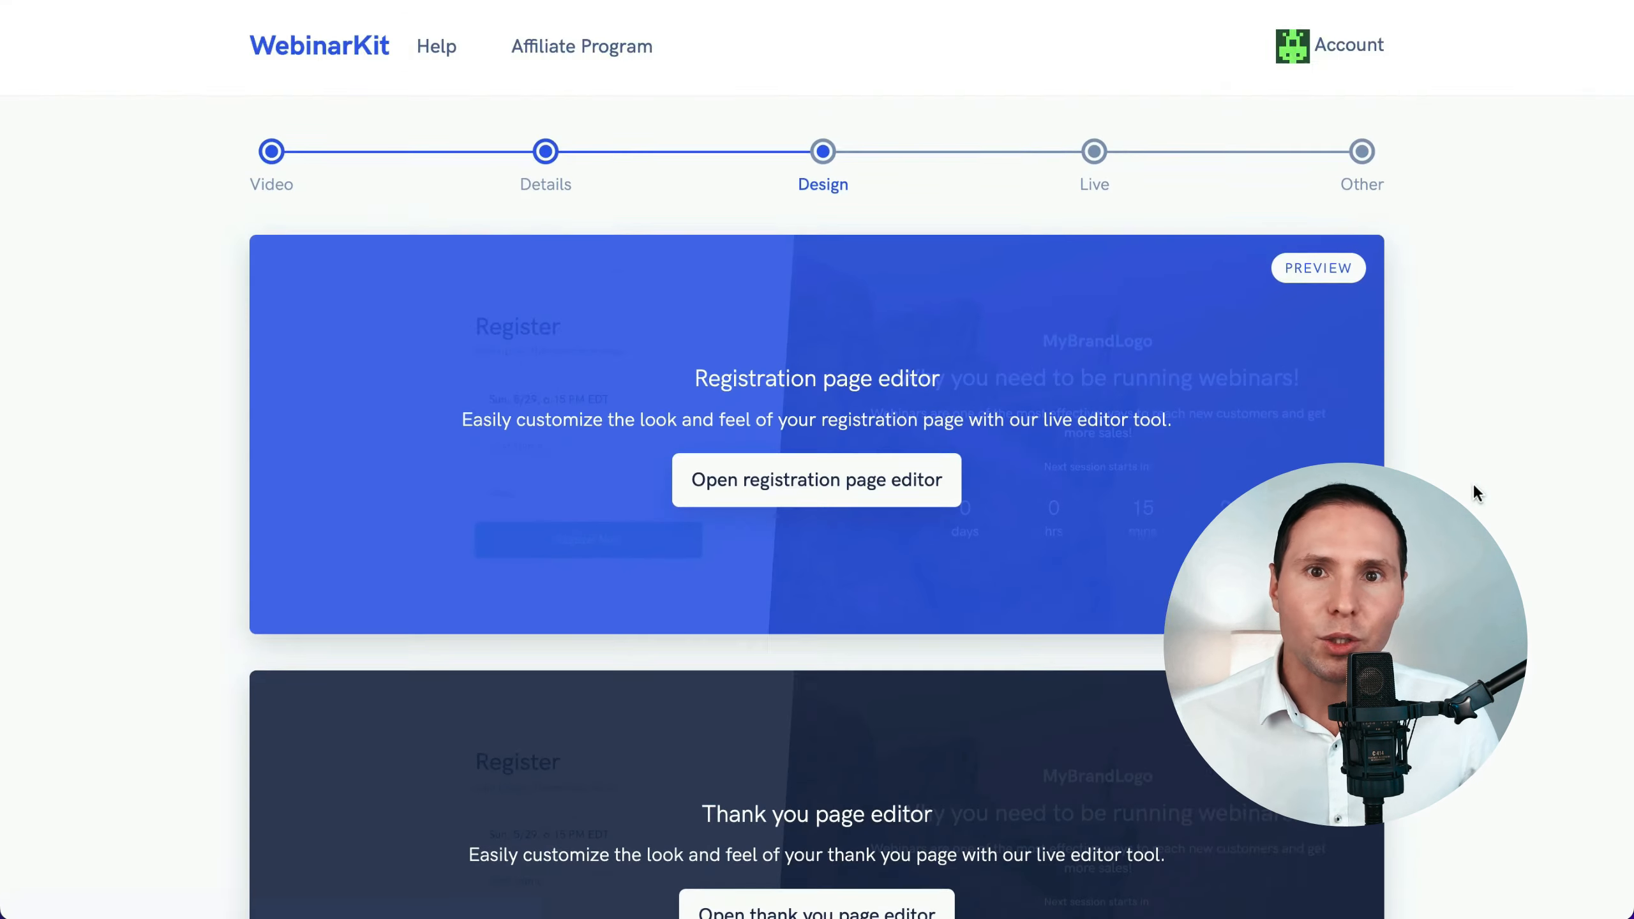
# - Open the thank you page editor, select the "Simple" template and save the template change
pyautogui.scroll(-2, 1474, 483)
pyautogui.scroll(-3, 1475, 487)
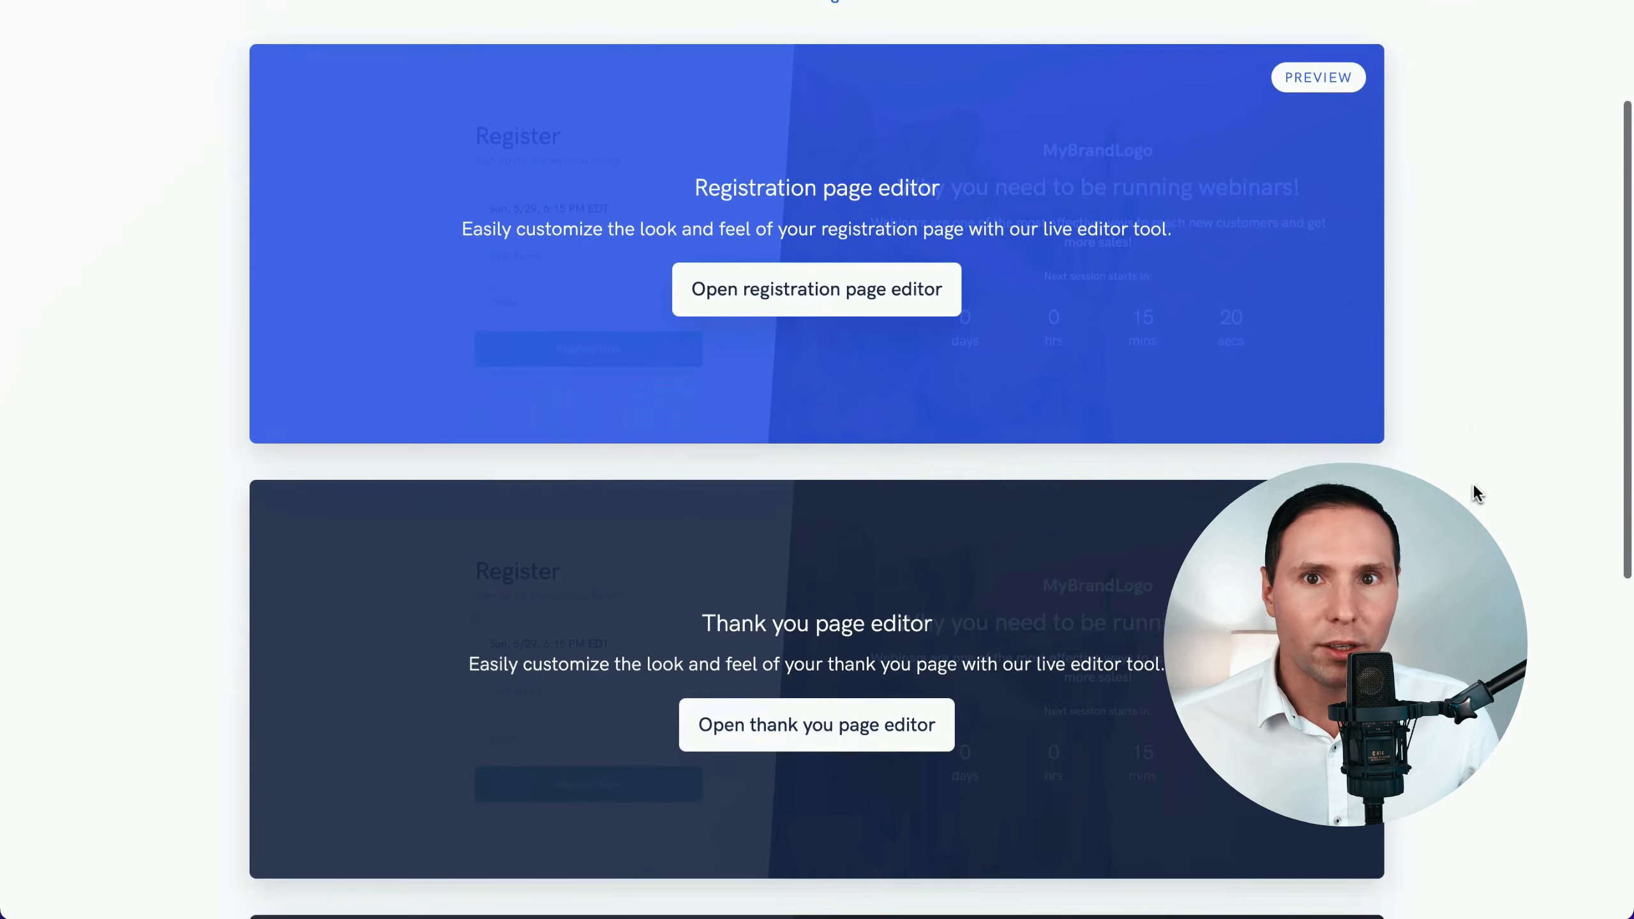
pyautogui.scroll(-3, 1473, 484)
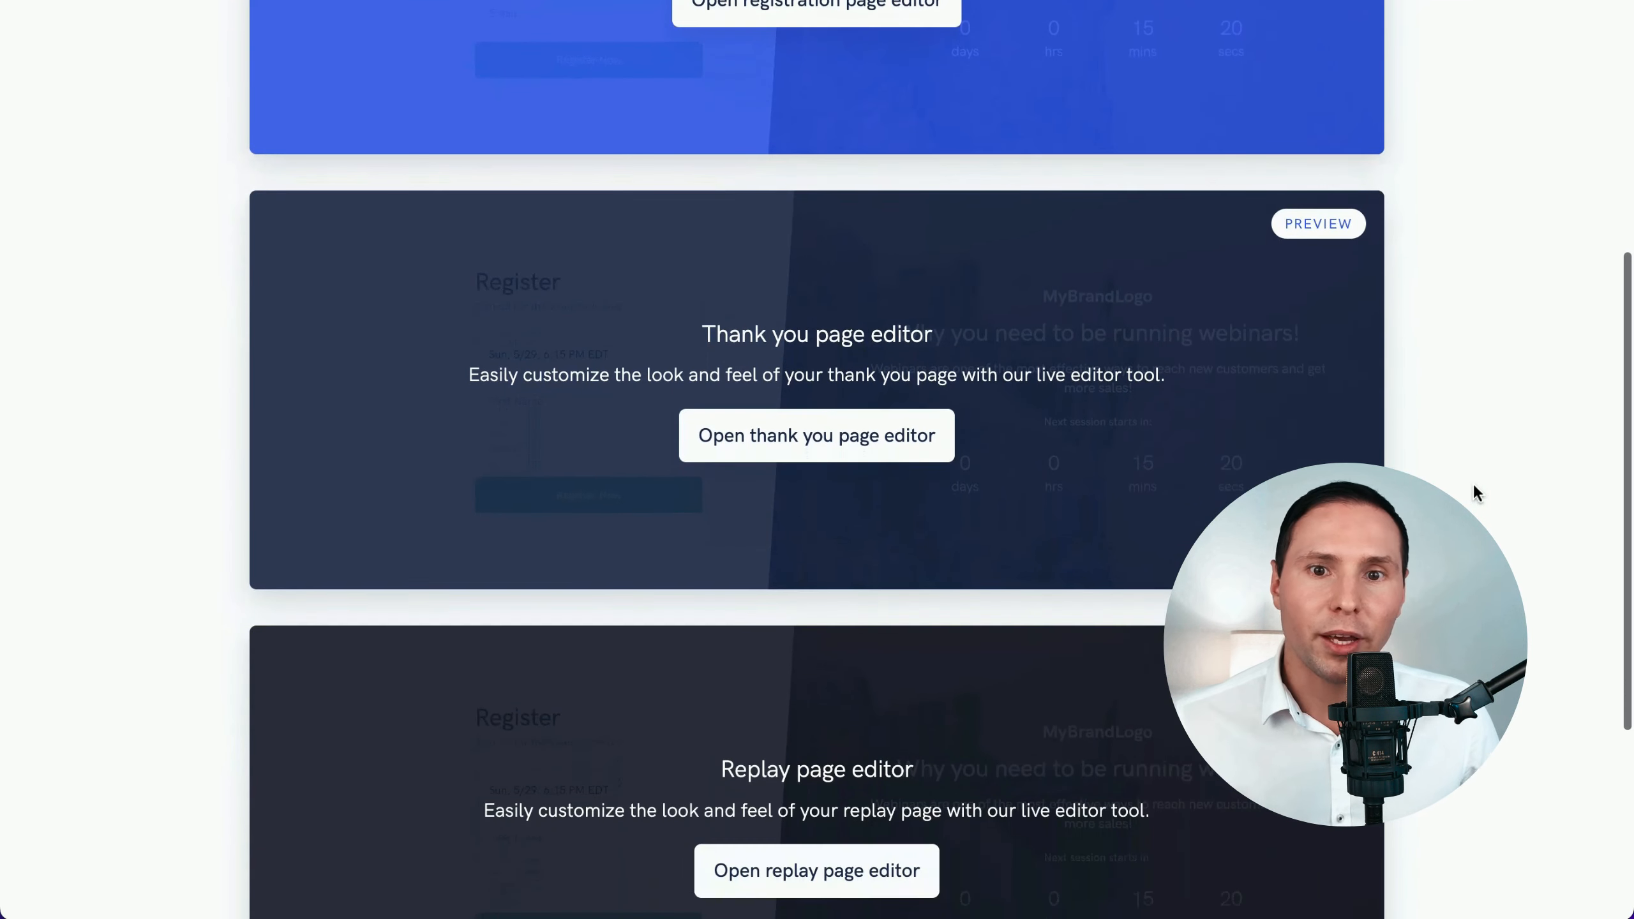
pyautogui.click(814, 304)
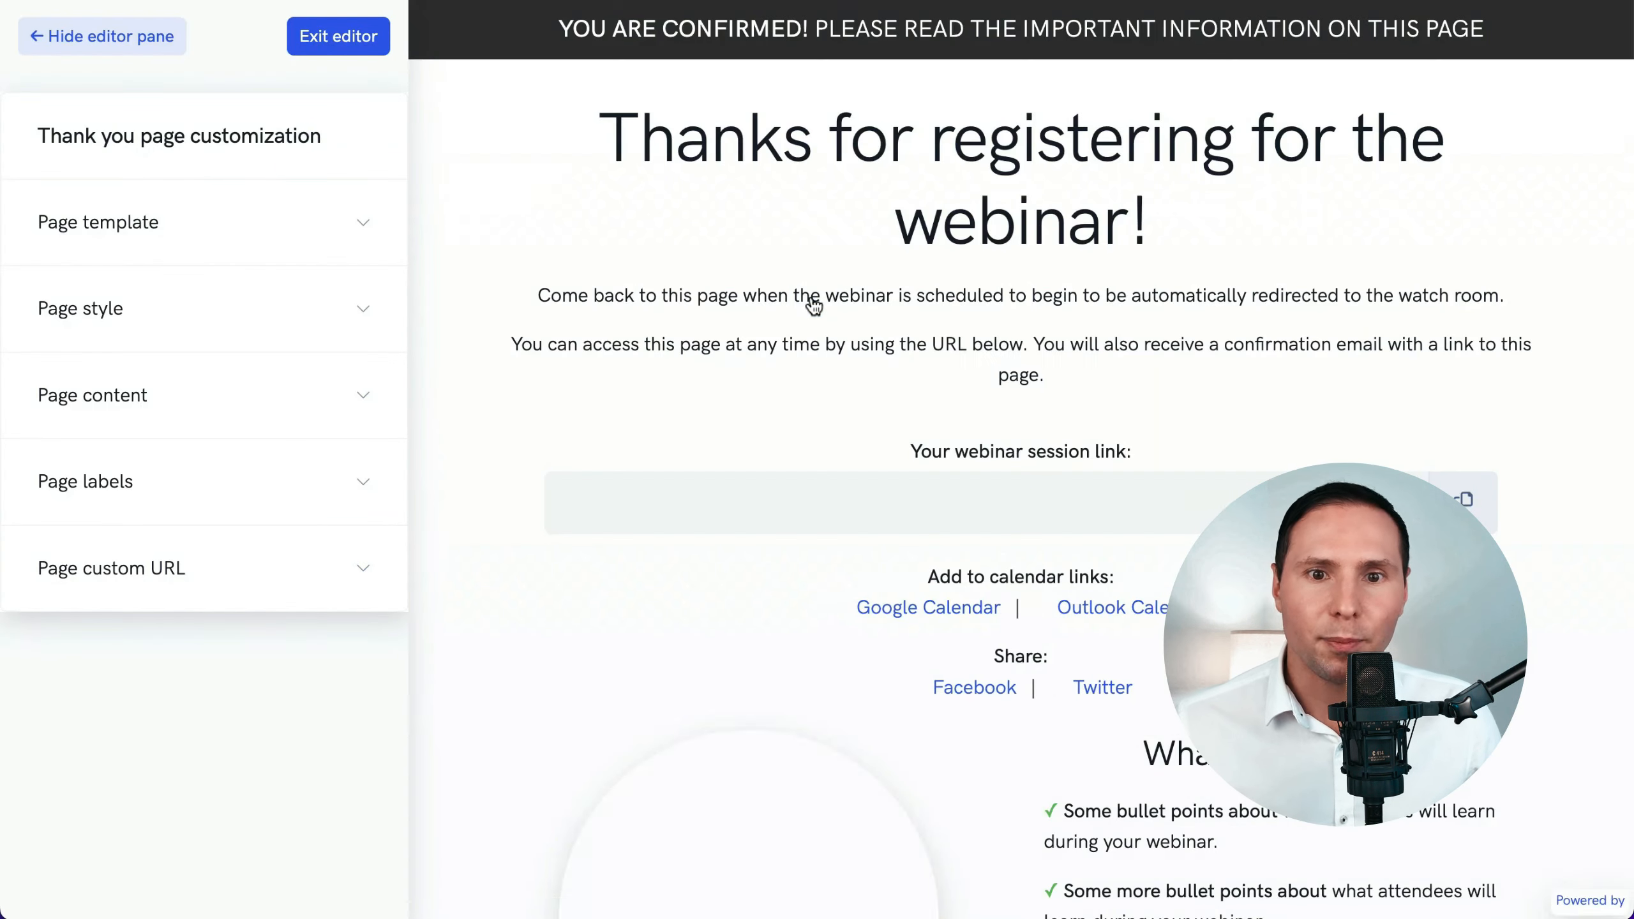
pyautogui.click(281, 209)
pyautogui.click(266, 313)
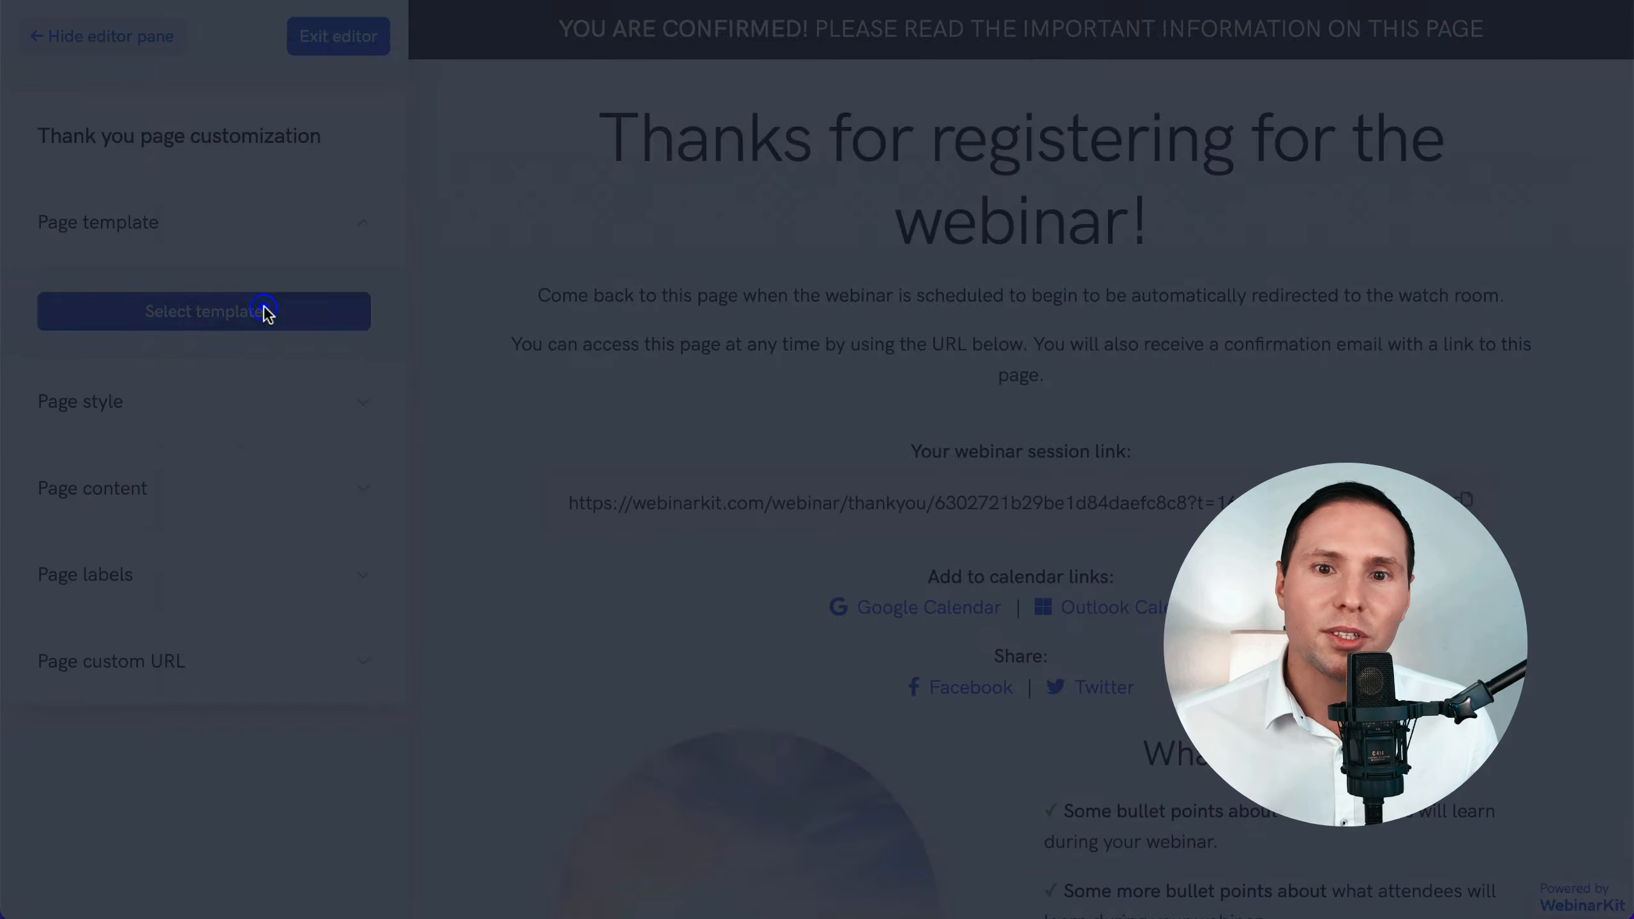
pyautogui.moveTo(644, 348)
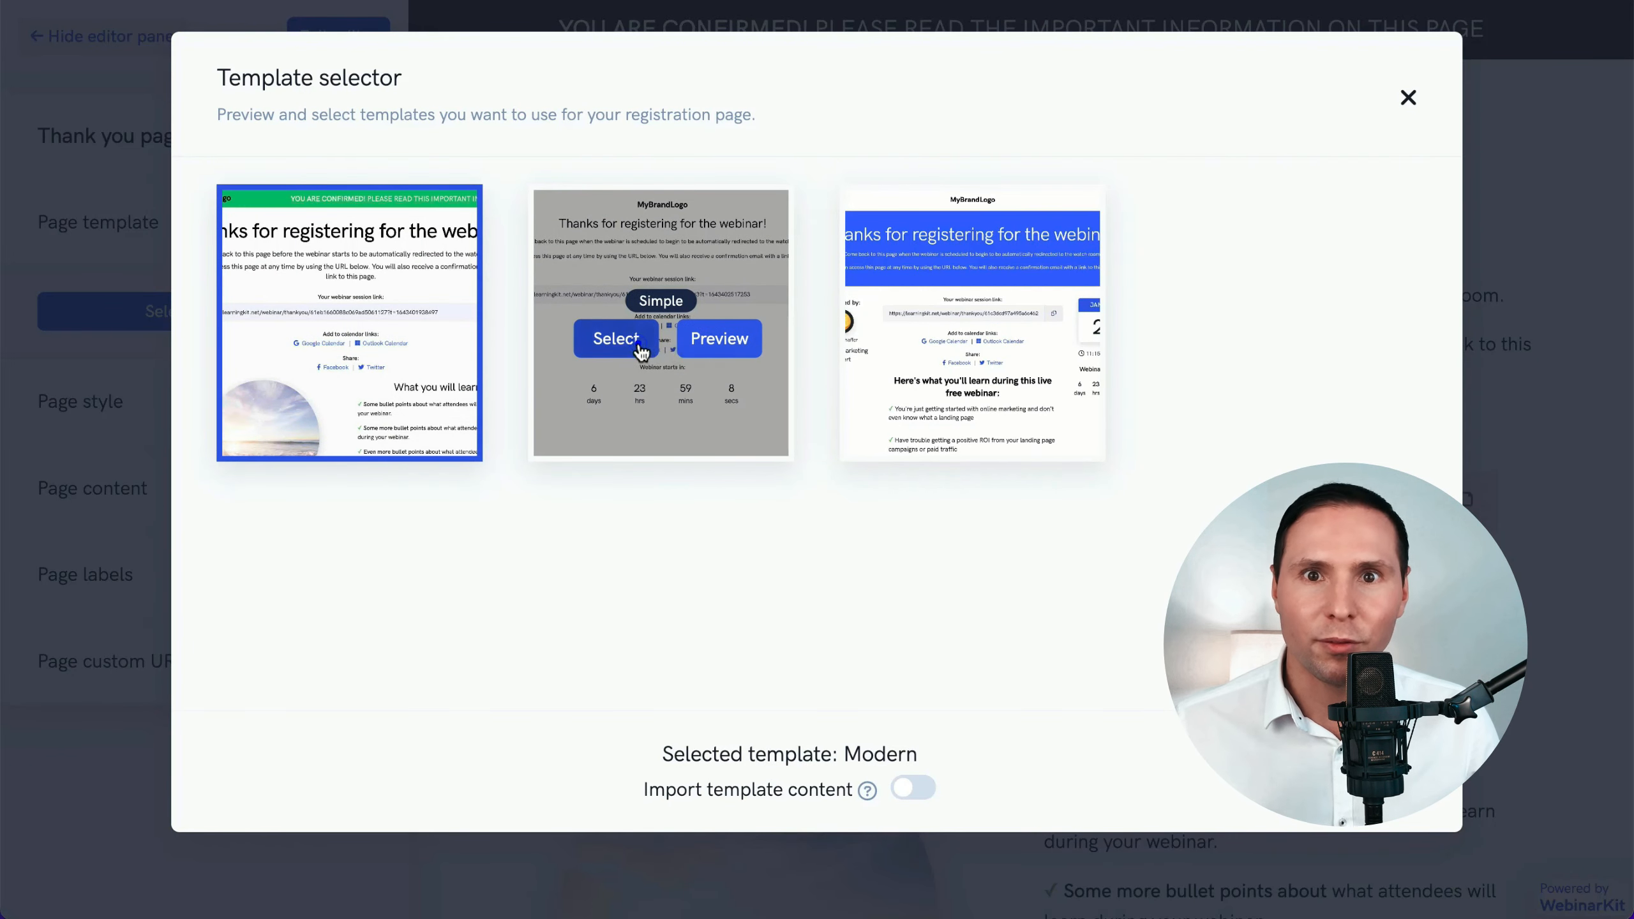
pyautogui.click(641, 348)
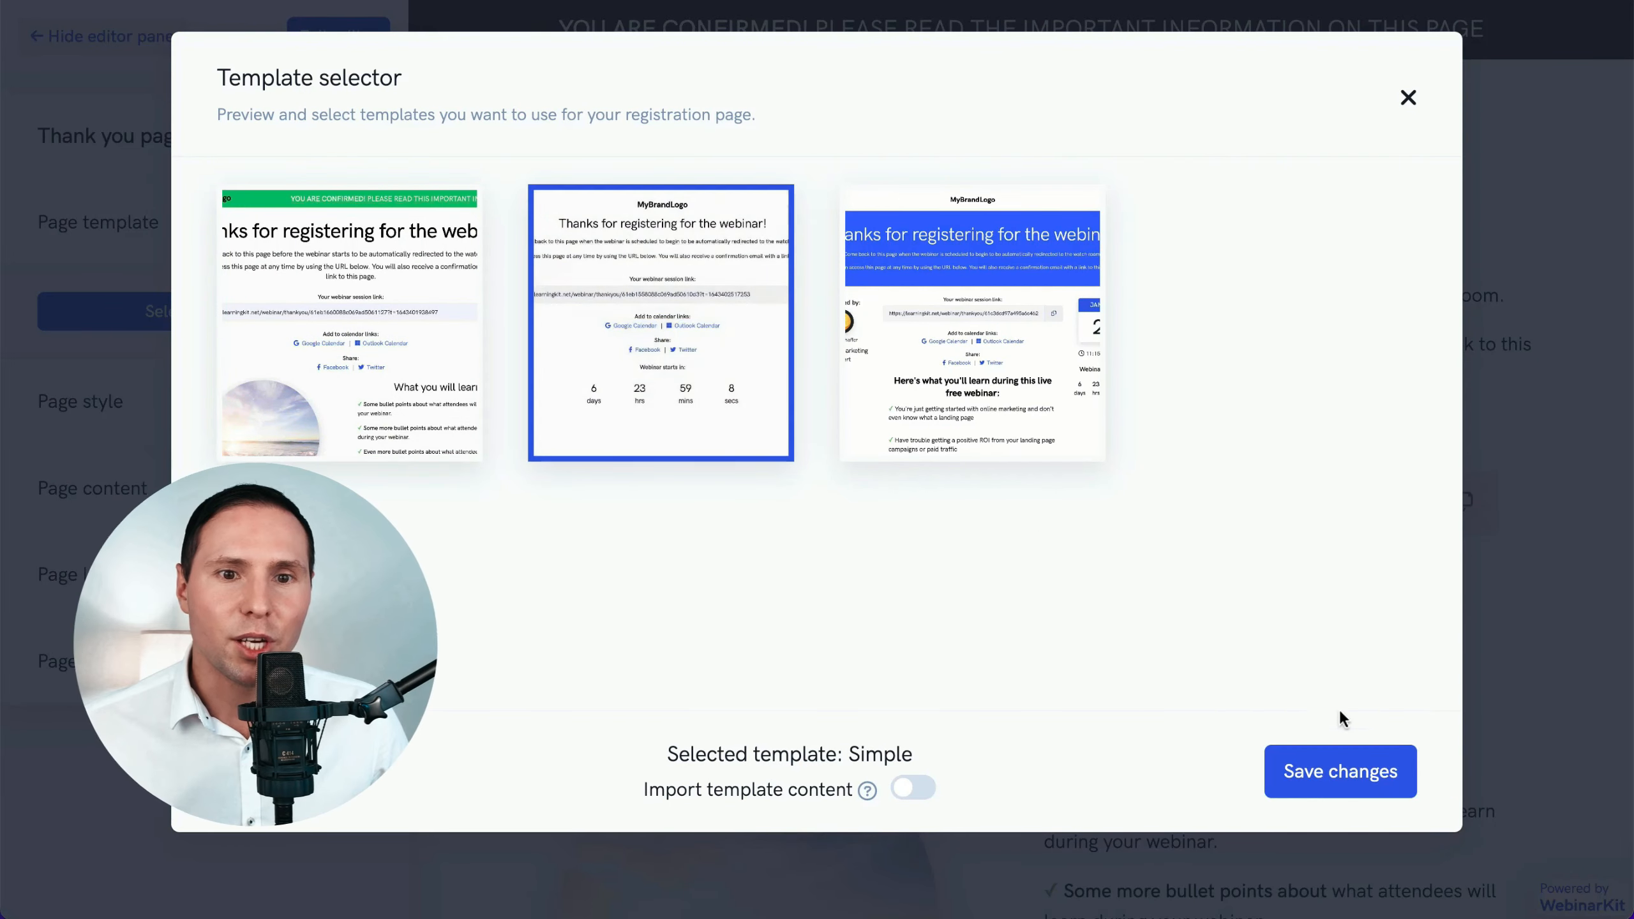
pyautogui.click(1357, 770)
pyautogui.moveTo(1457, 535); pyautogui.dragTo(1281, 363)
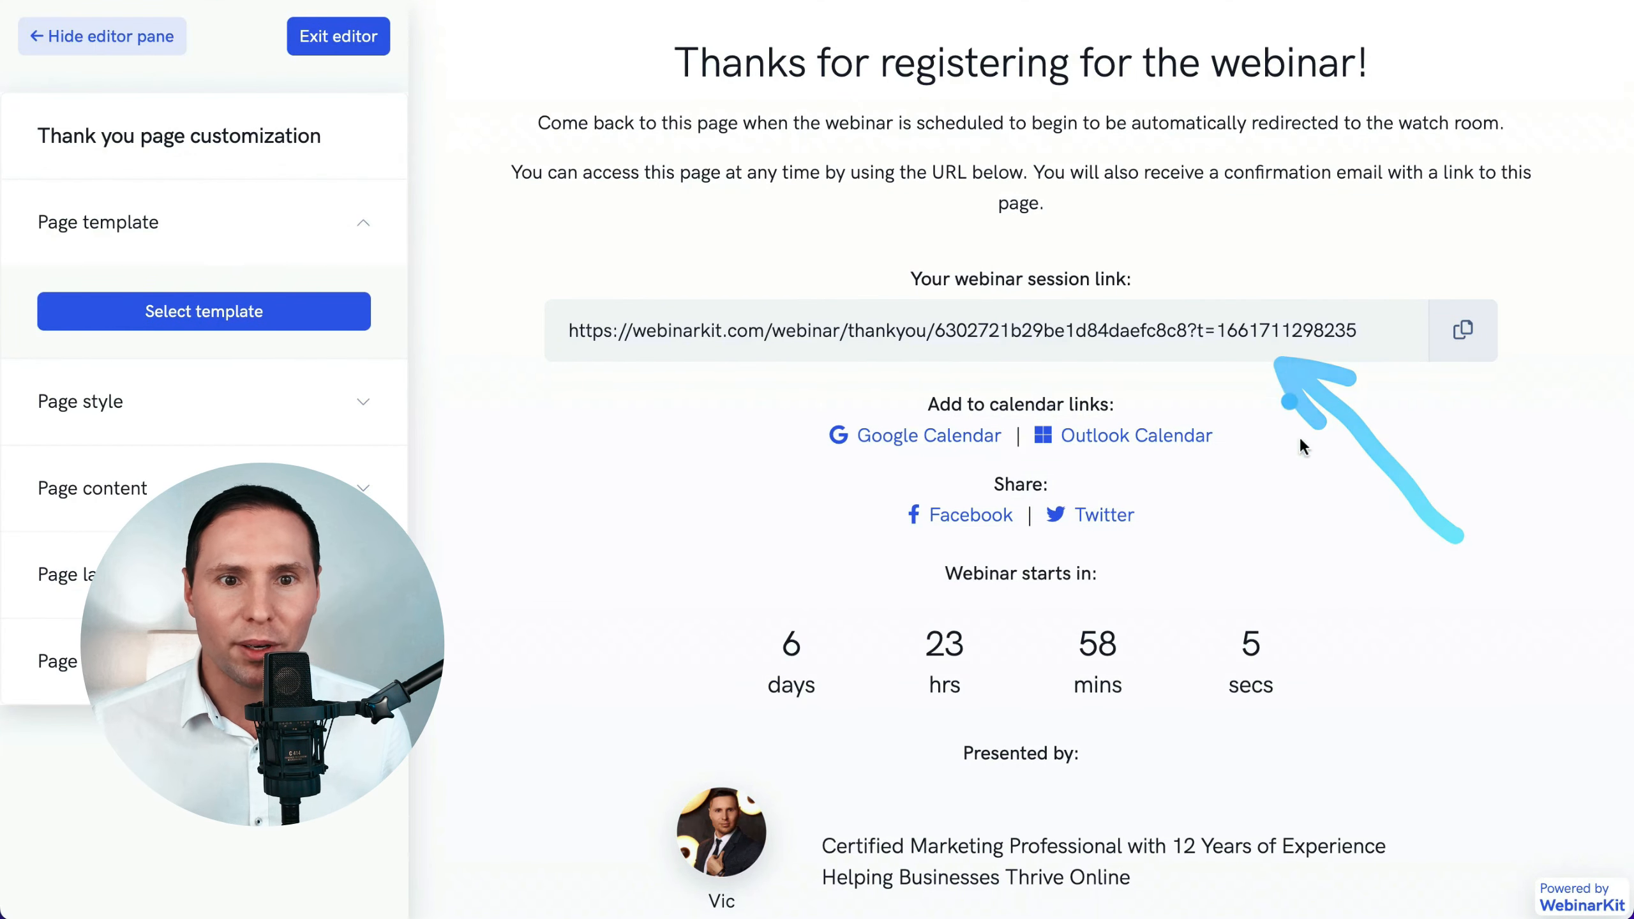
pyautogui.moveTo(595, 592); pyautogui.dragTo(821, 458)
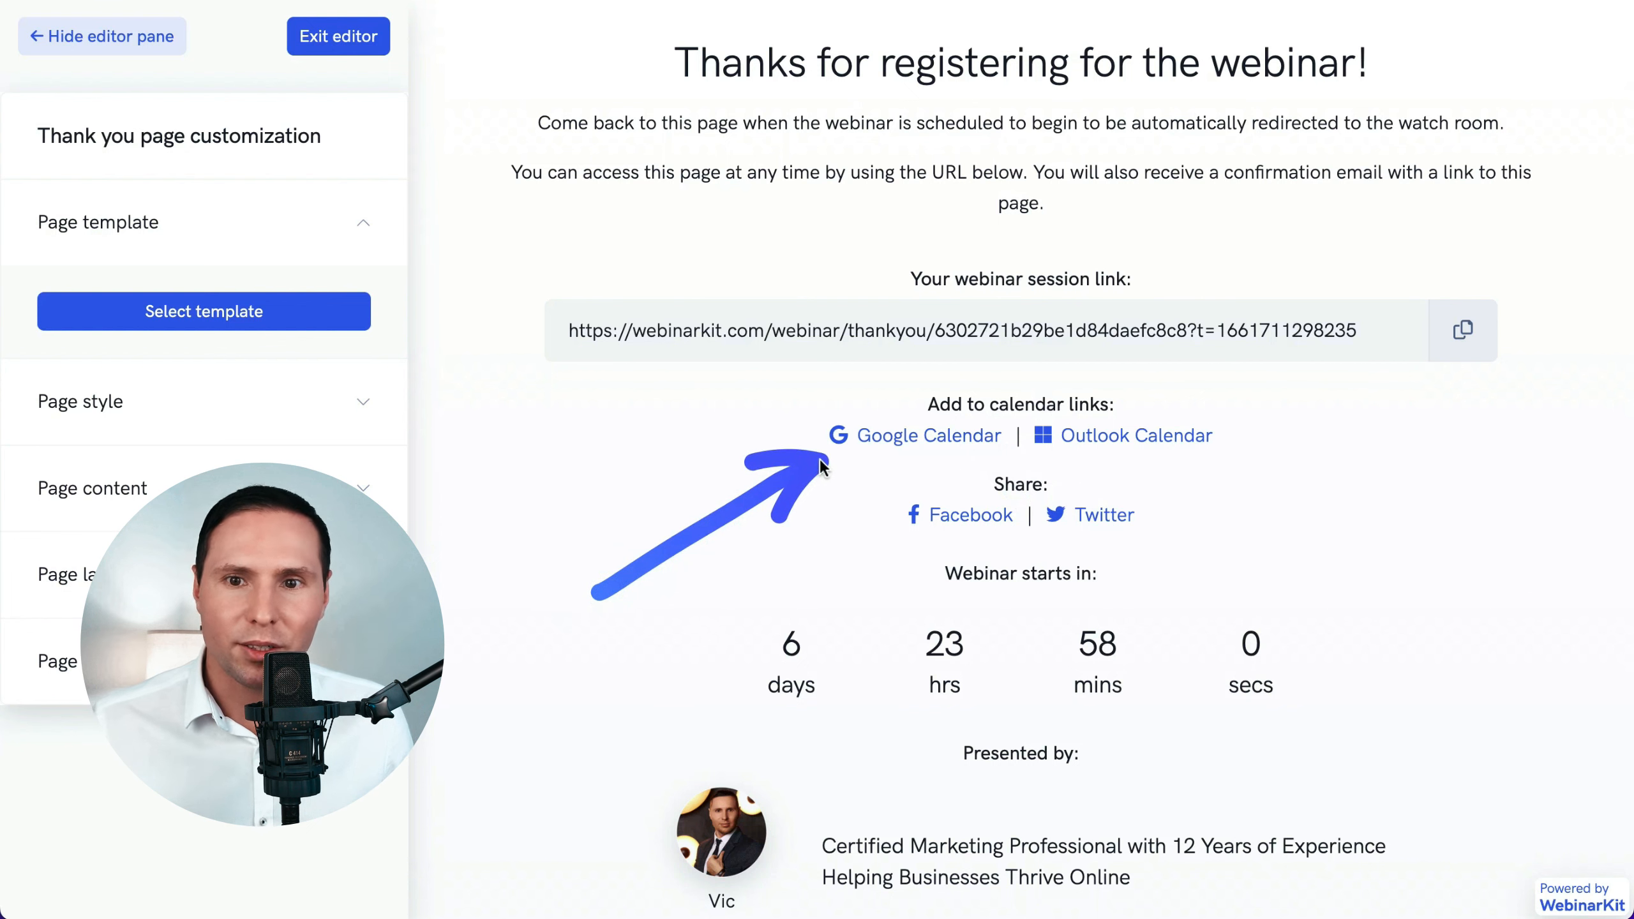
pyautogui.moveTo(669, 657)
pyautogui.mouseDown()
pyautogui.moveTo(848, 539)
pyautogui.moveTo(908, 528)
pyautogui.mouseUp()
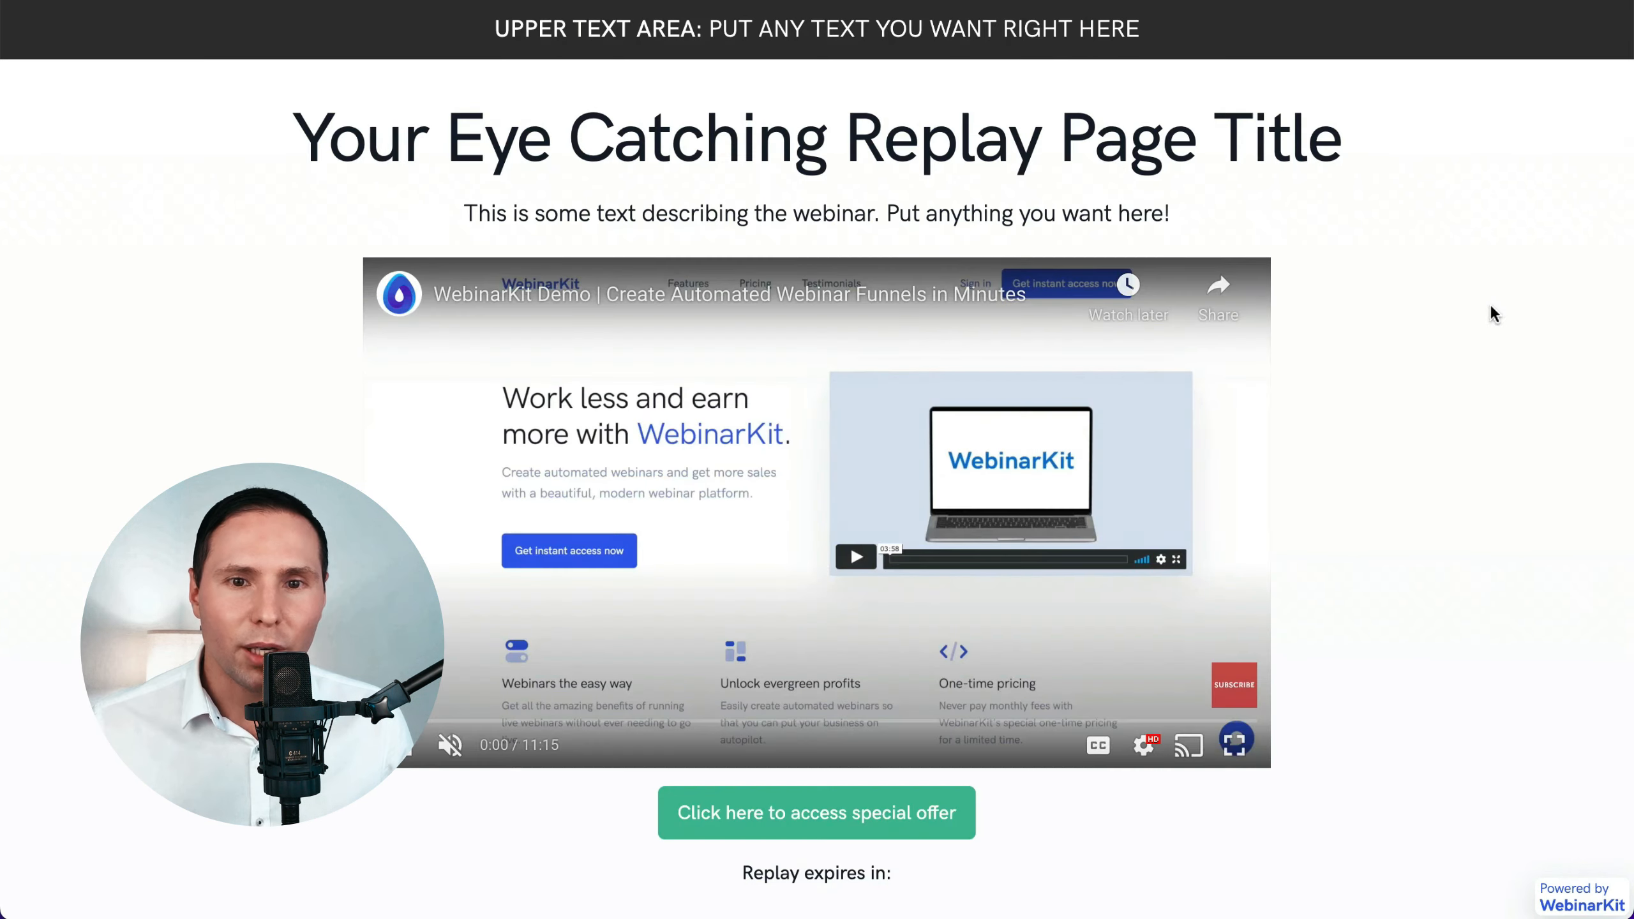
# - Look through the replay page preview from its title and video down to the footer
pyautogui.scroll(-10, 1490, 304)
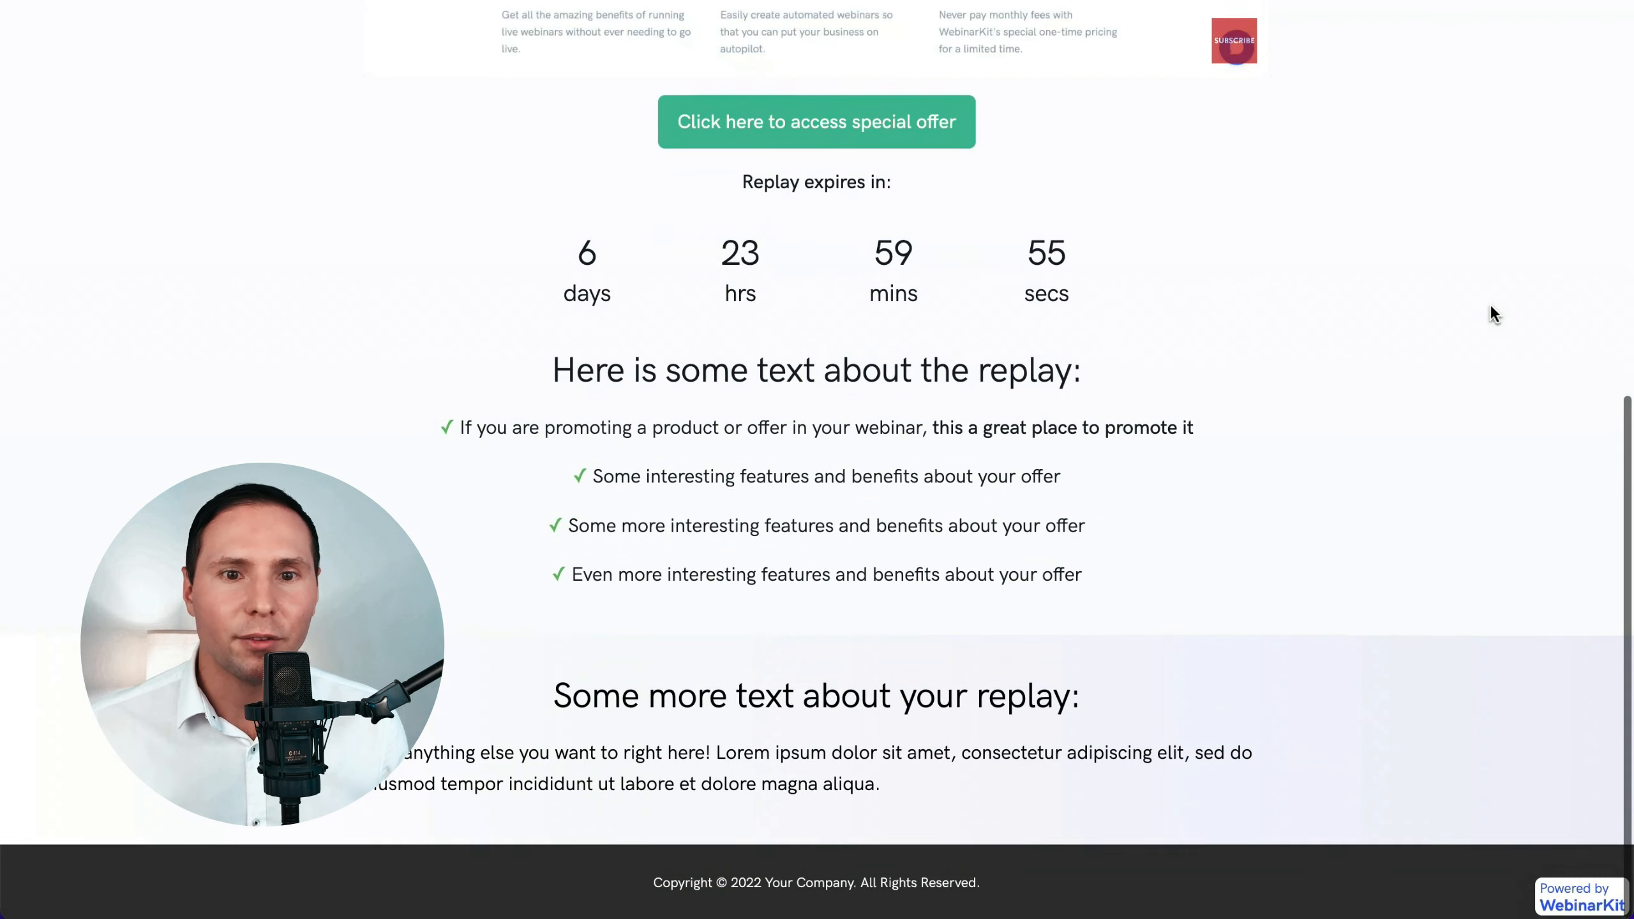
pyautogui.scroll(10, 1490, 304)
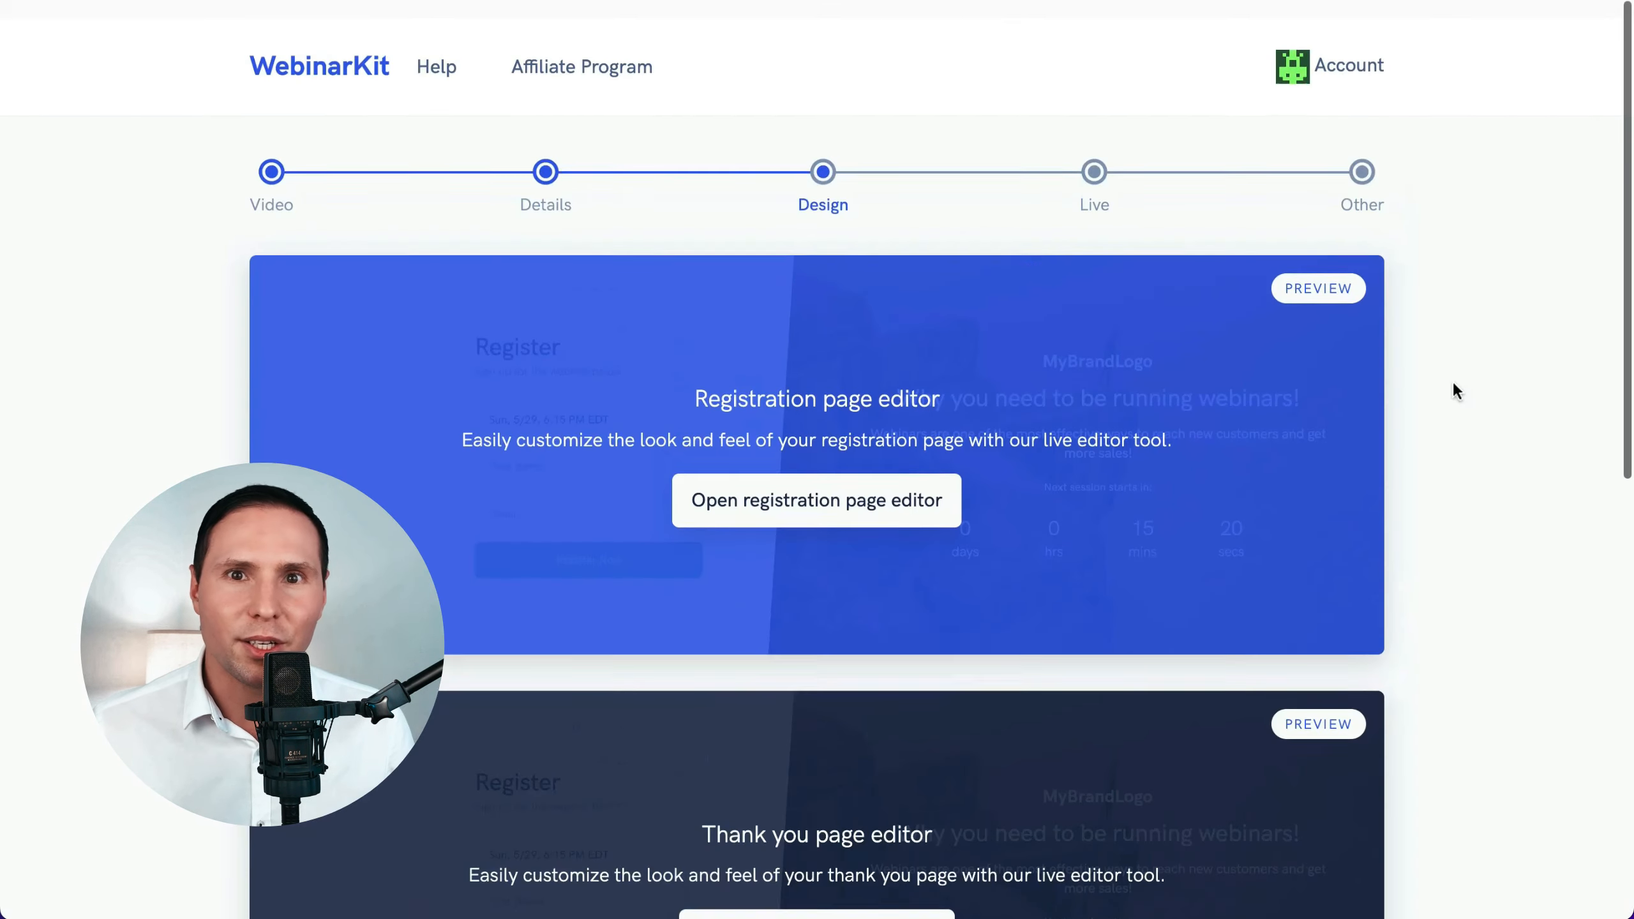
# - Finish the webinar's design stage and continue to the Live settings
pyautogui.scroll(-3, 1453, 381)
pyautogui.scroll(-10, 1453, 381)
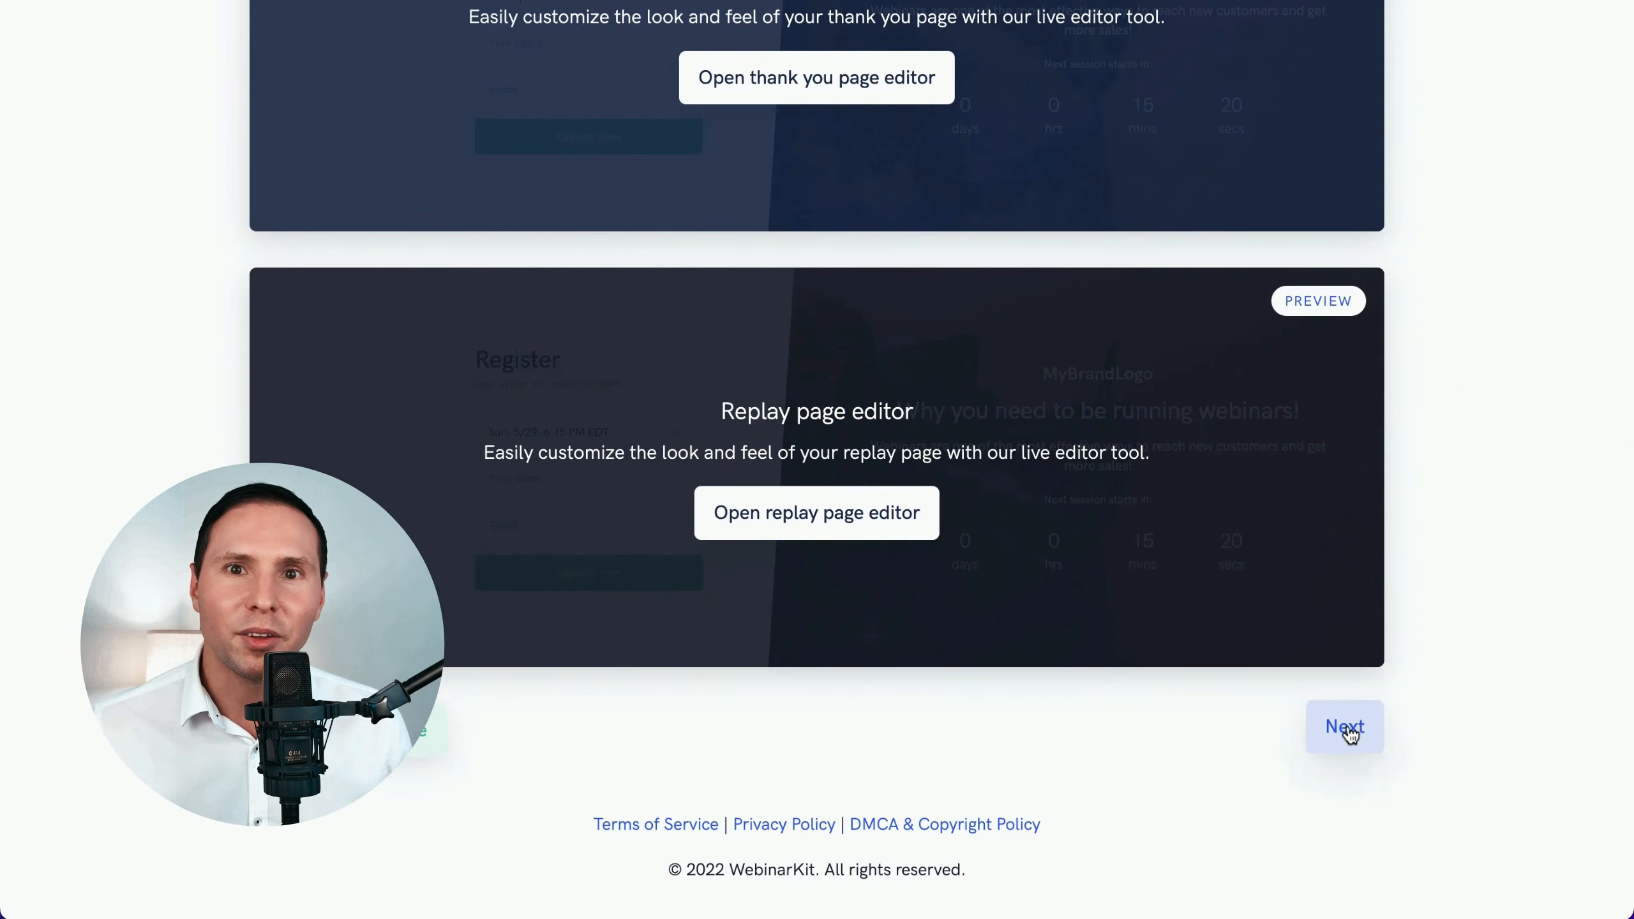
pyautogui.click(1346, 729)
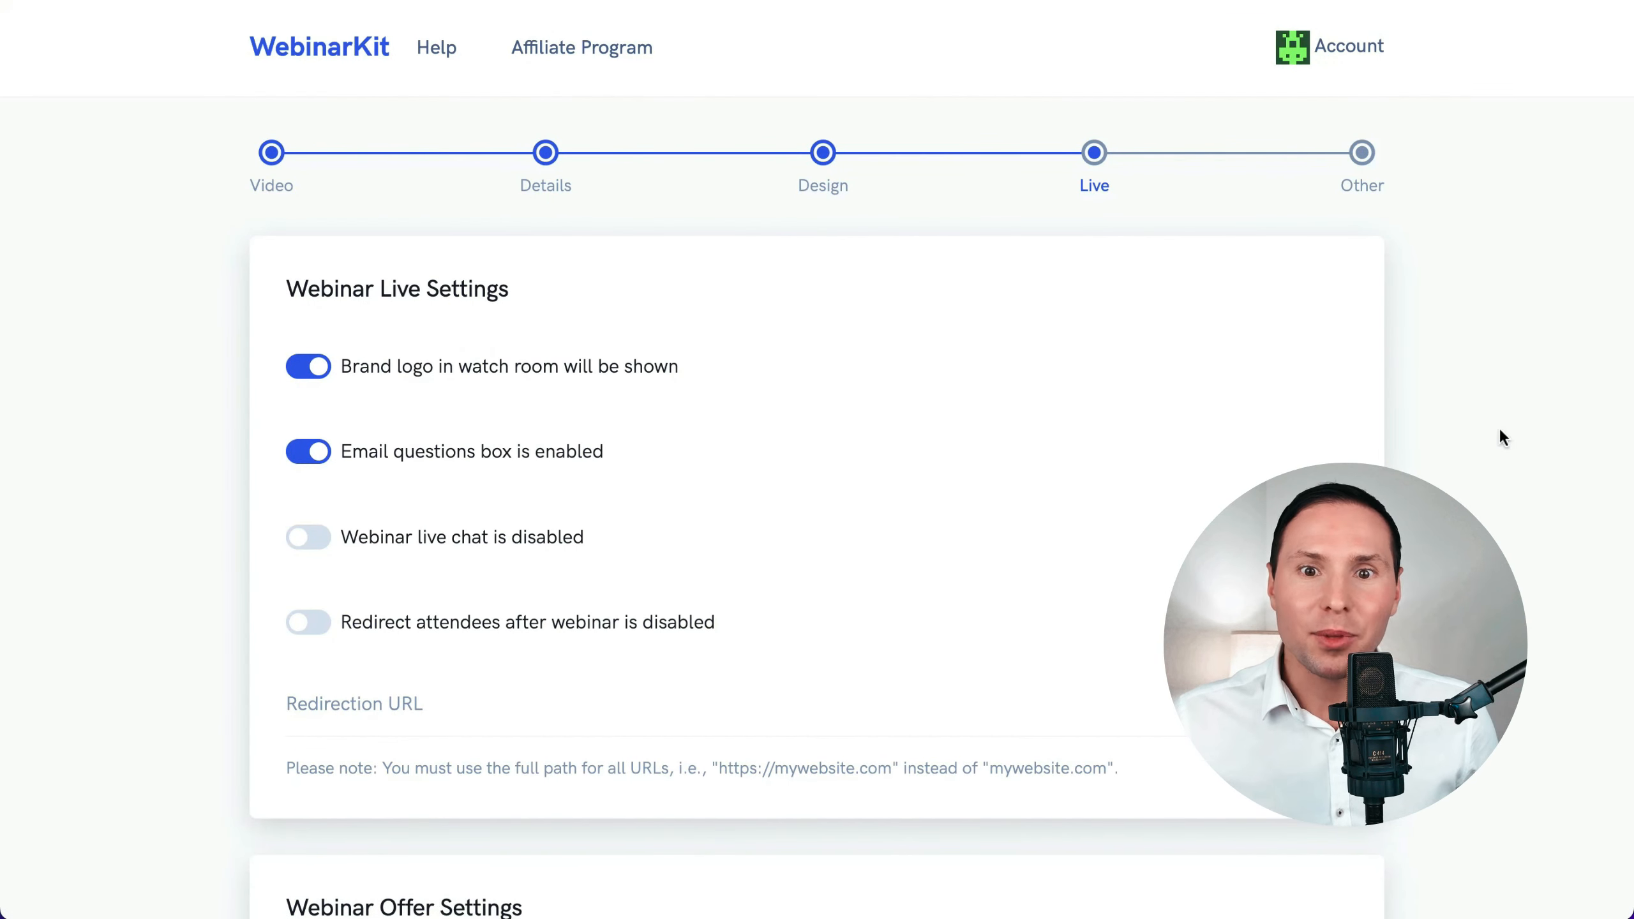
pyautogui.scroll(-1, 1500, 431)
pyautogui.scroll(1, 1501, 430)
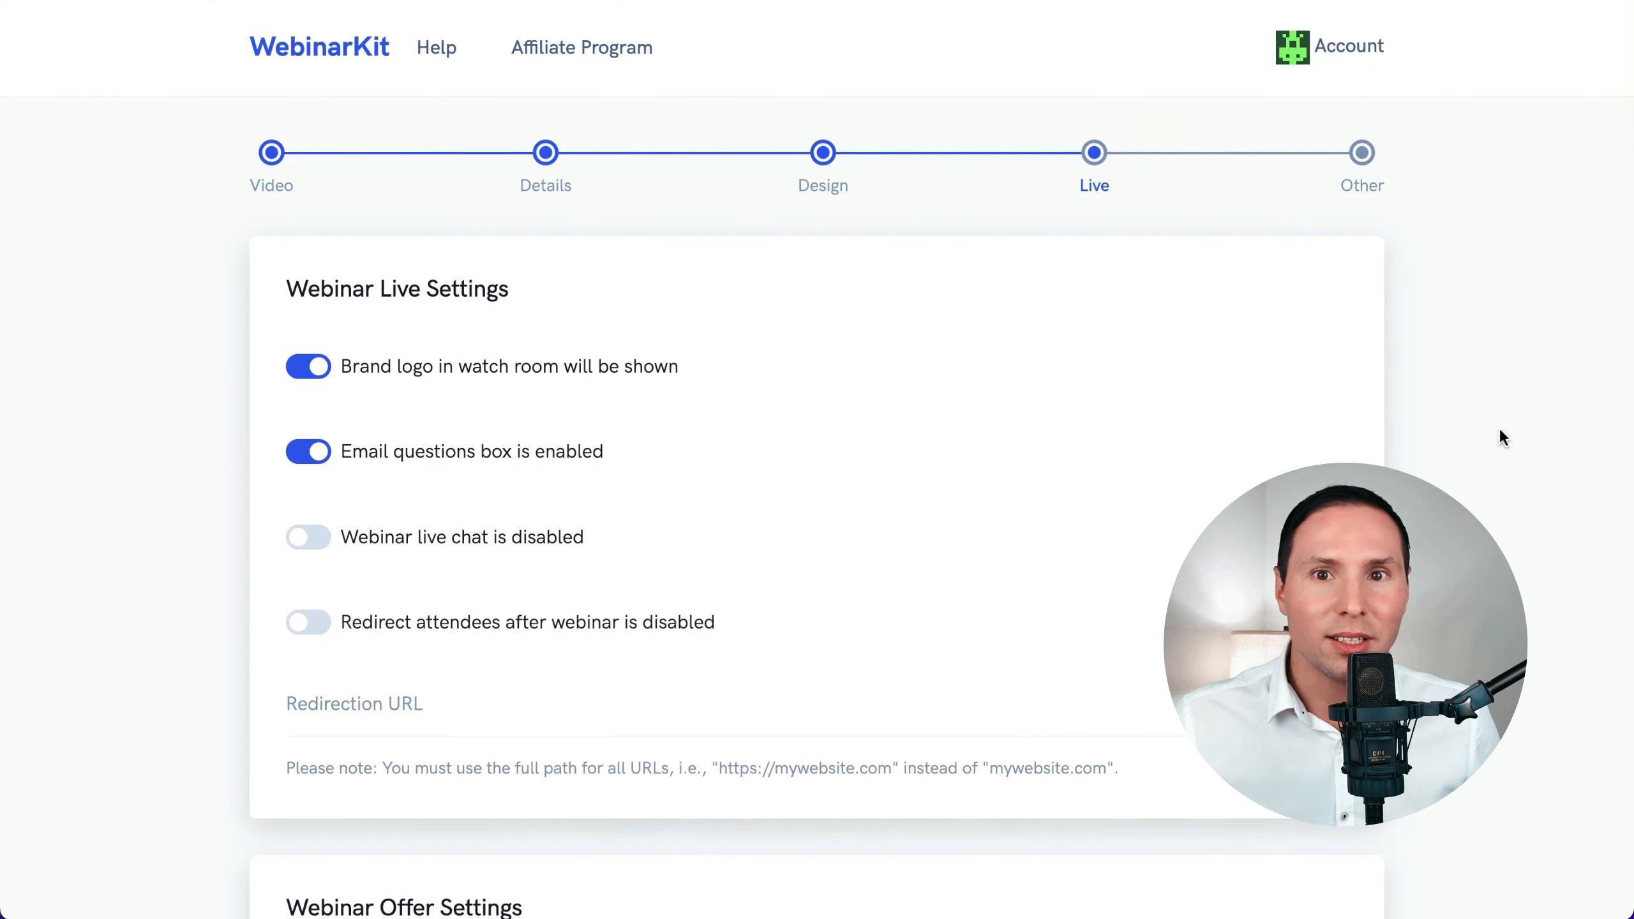
# - Switch the watch room's brand logo and the email questions box off and back on
pyautogui.scroll(-2, 1022, 153)
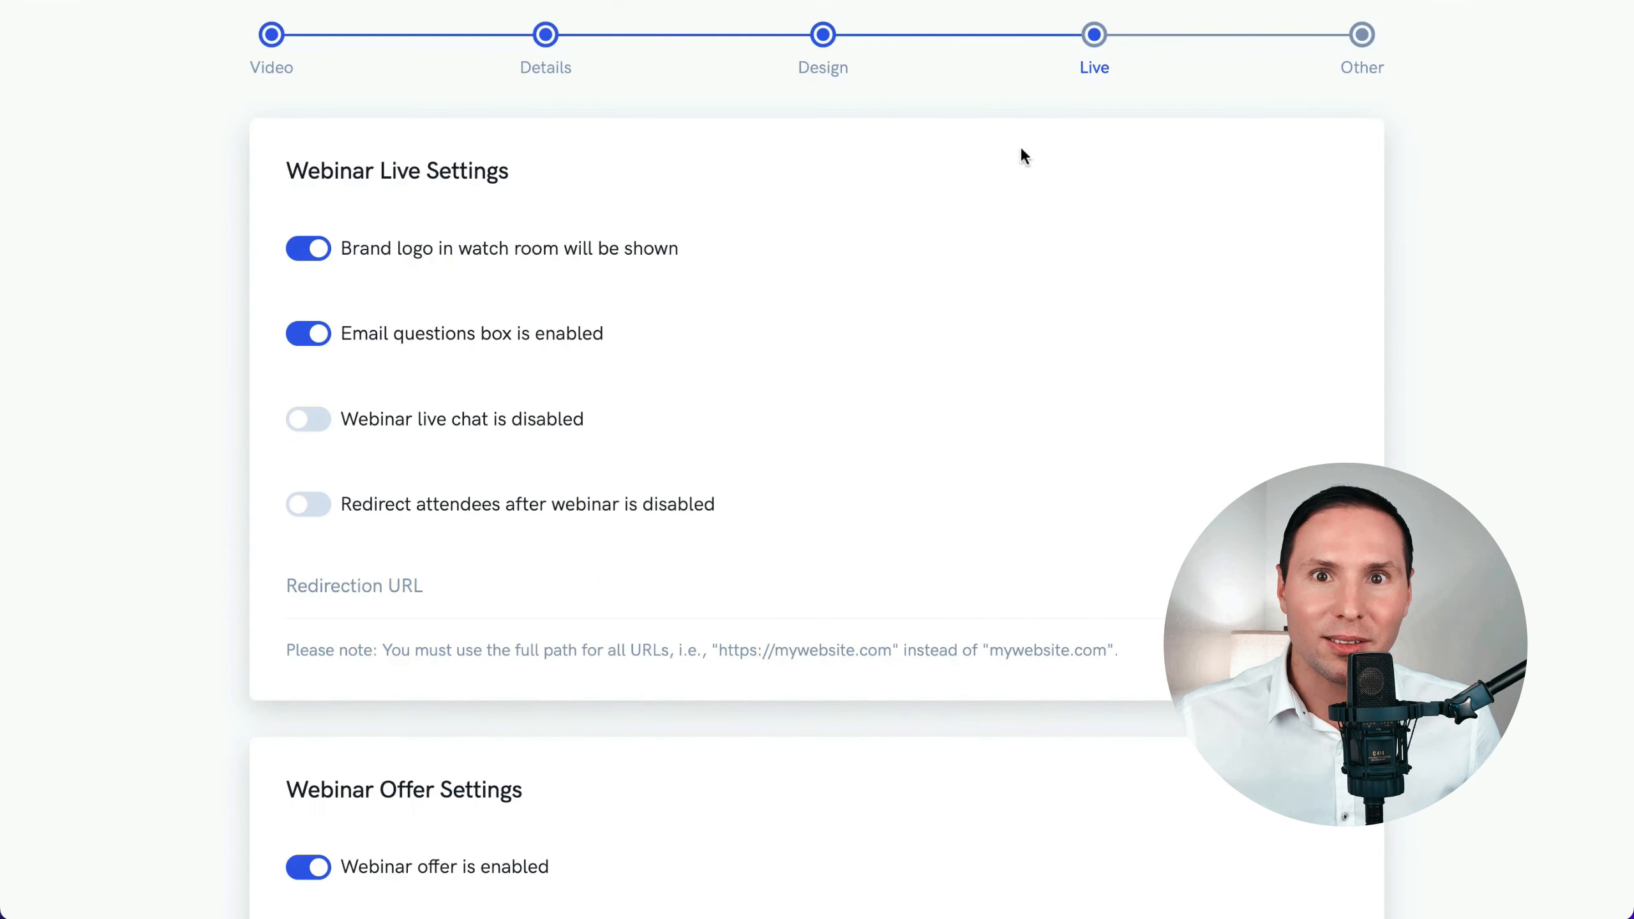
pyautogui.click(297, 249)
pyautogui.click(298, 249)
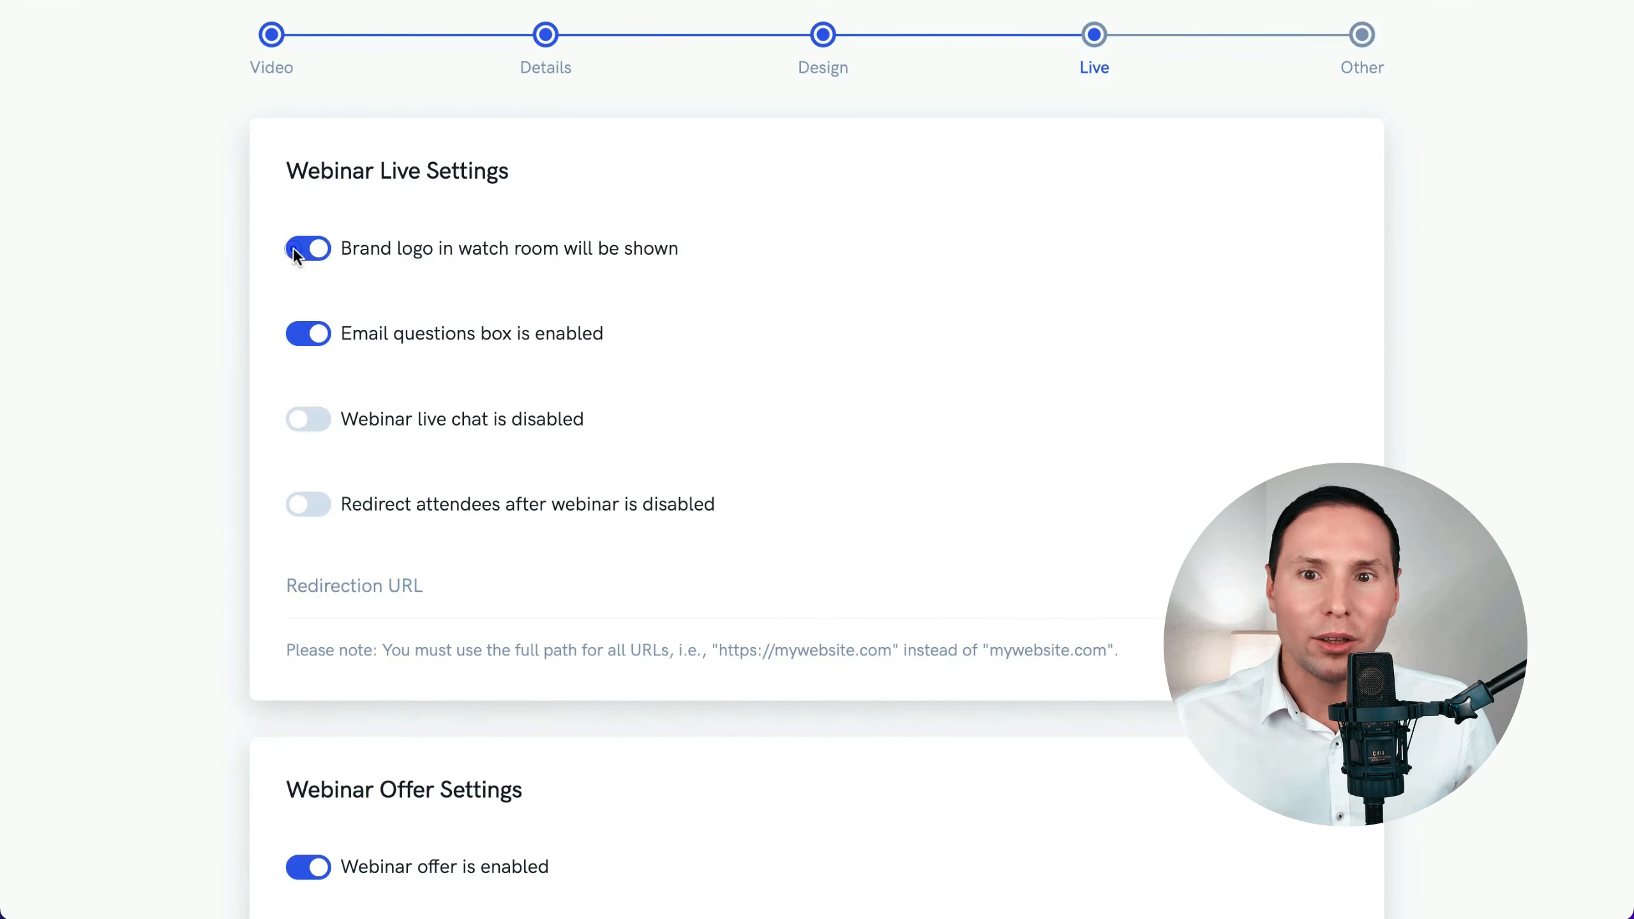
pyautogui.click(306, 341)
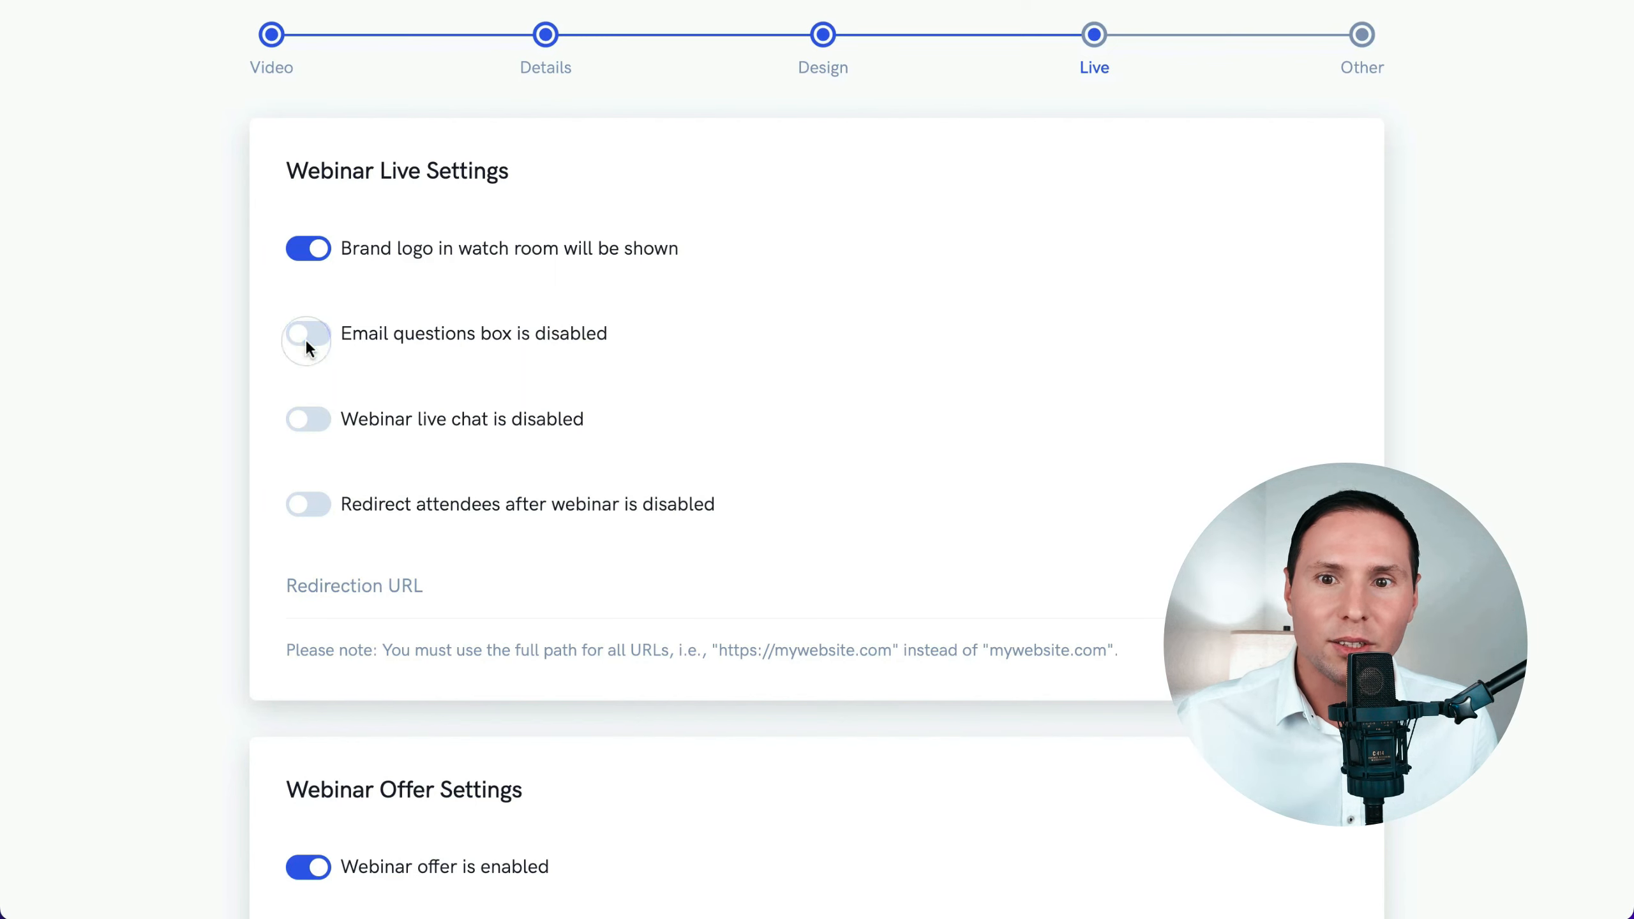
pyautogui.click(306, 340)
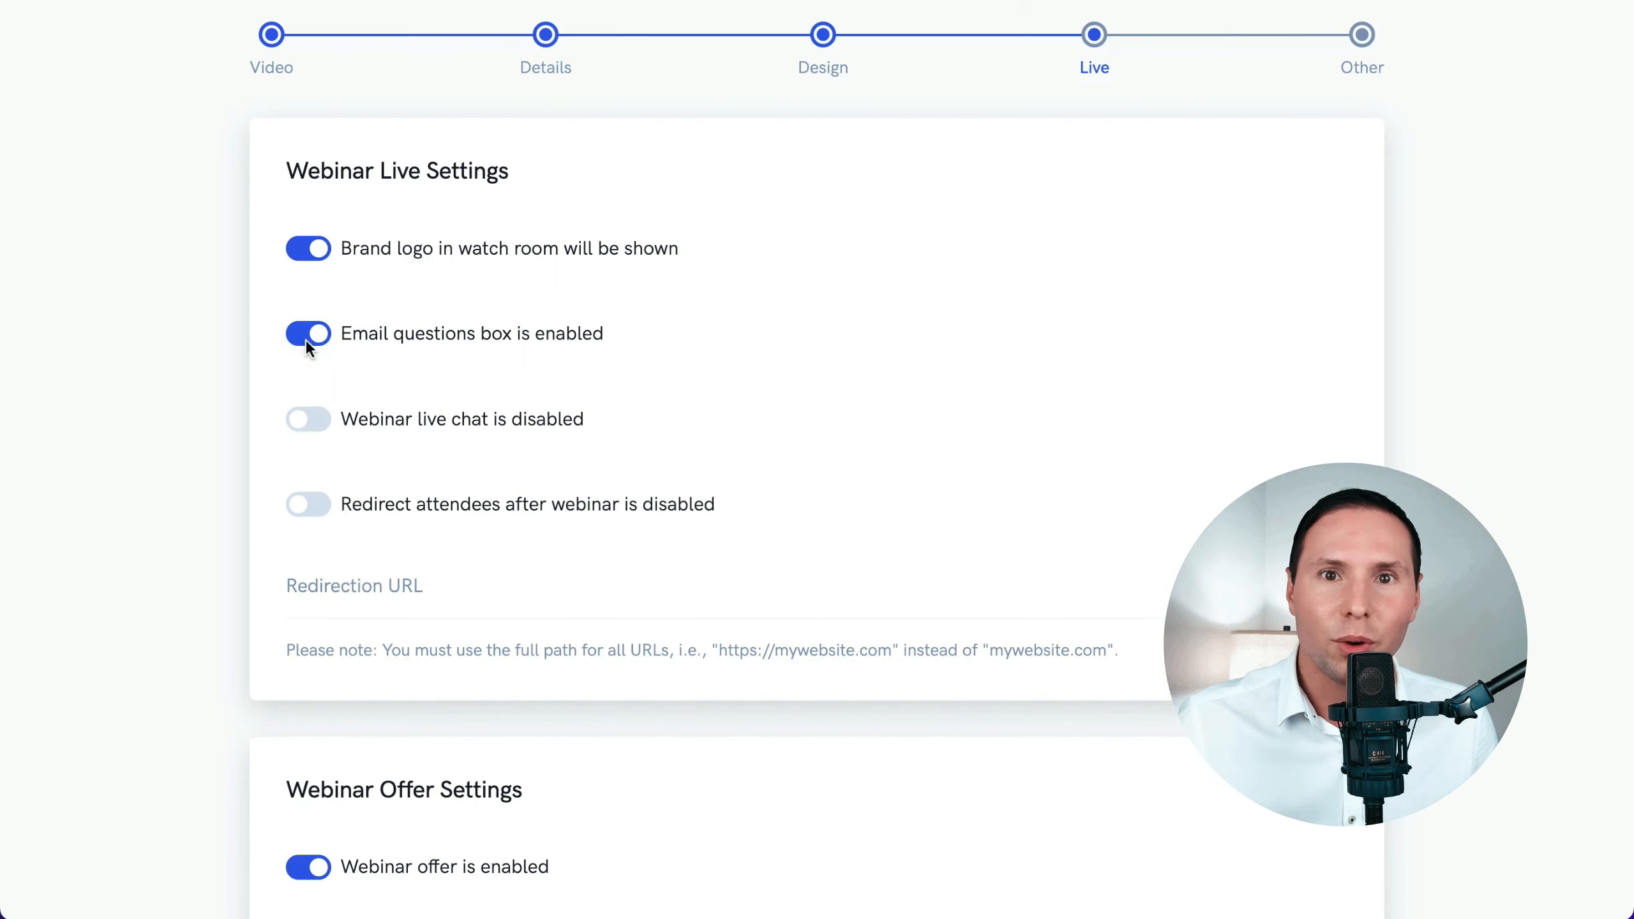
# - Enable the webinar live chat and keep public chat enabled
pyautogui.click(305, 422)
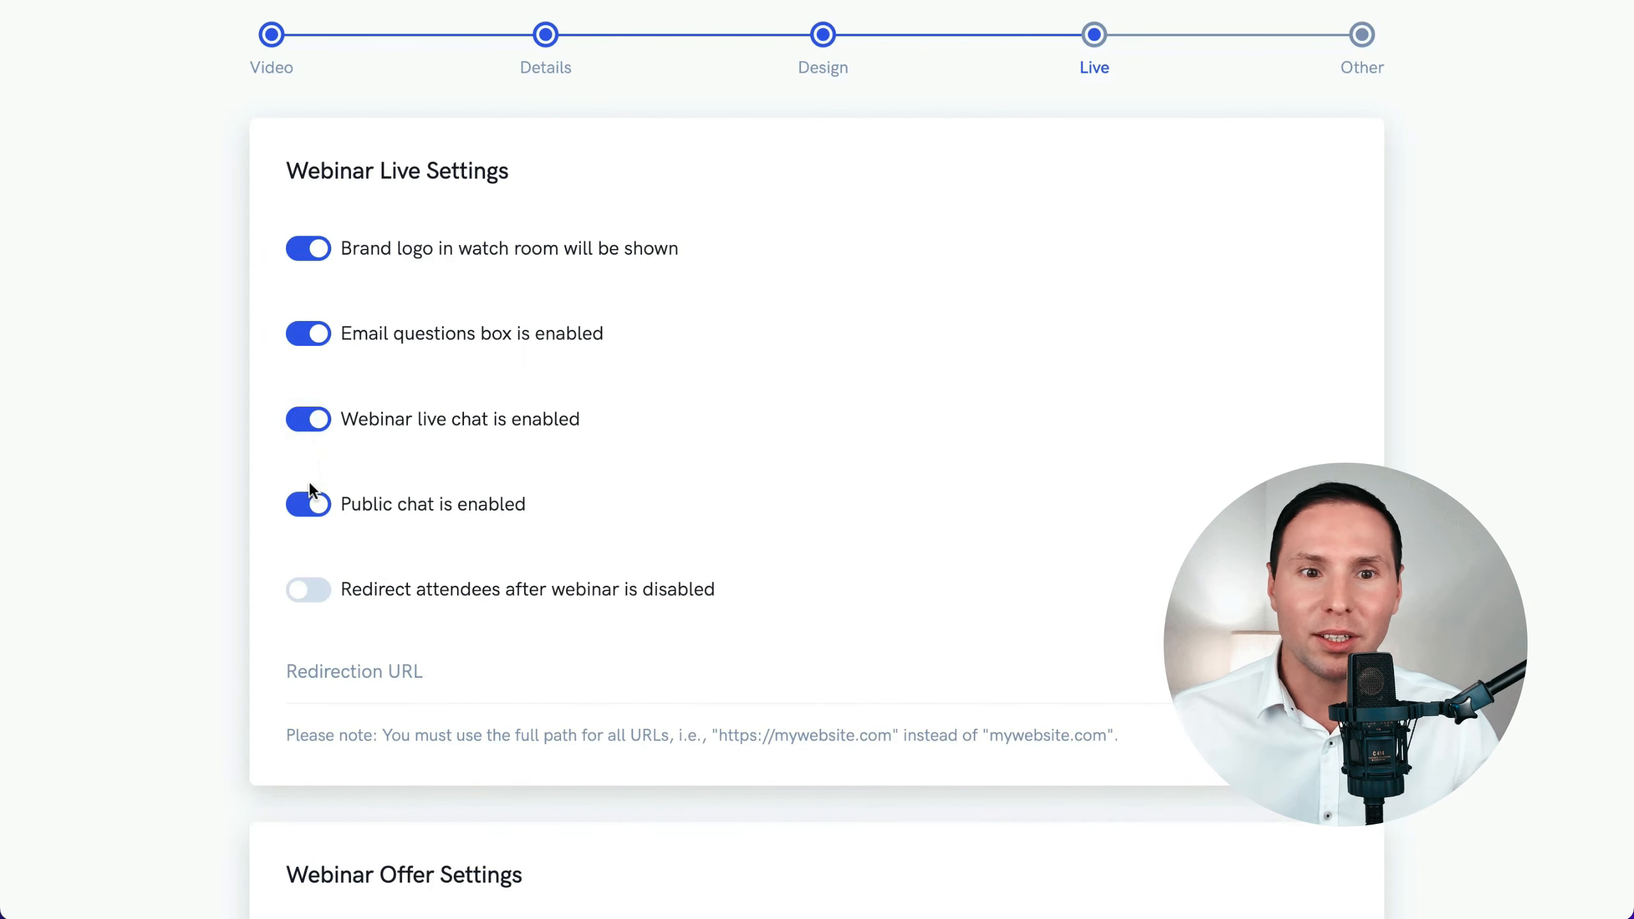
pyautogui.scroll(-2, 309, 507)
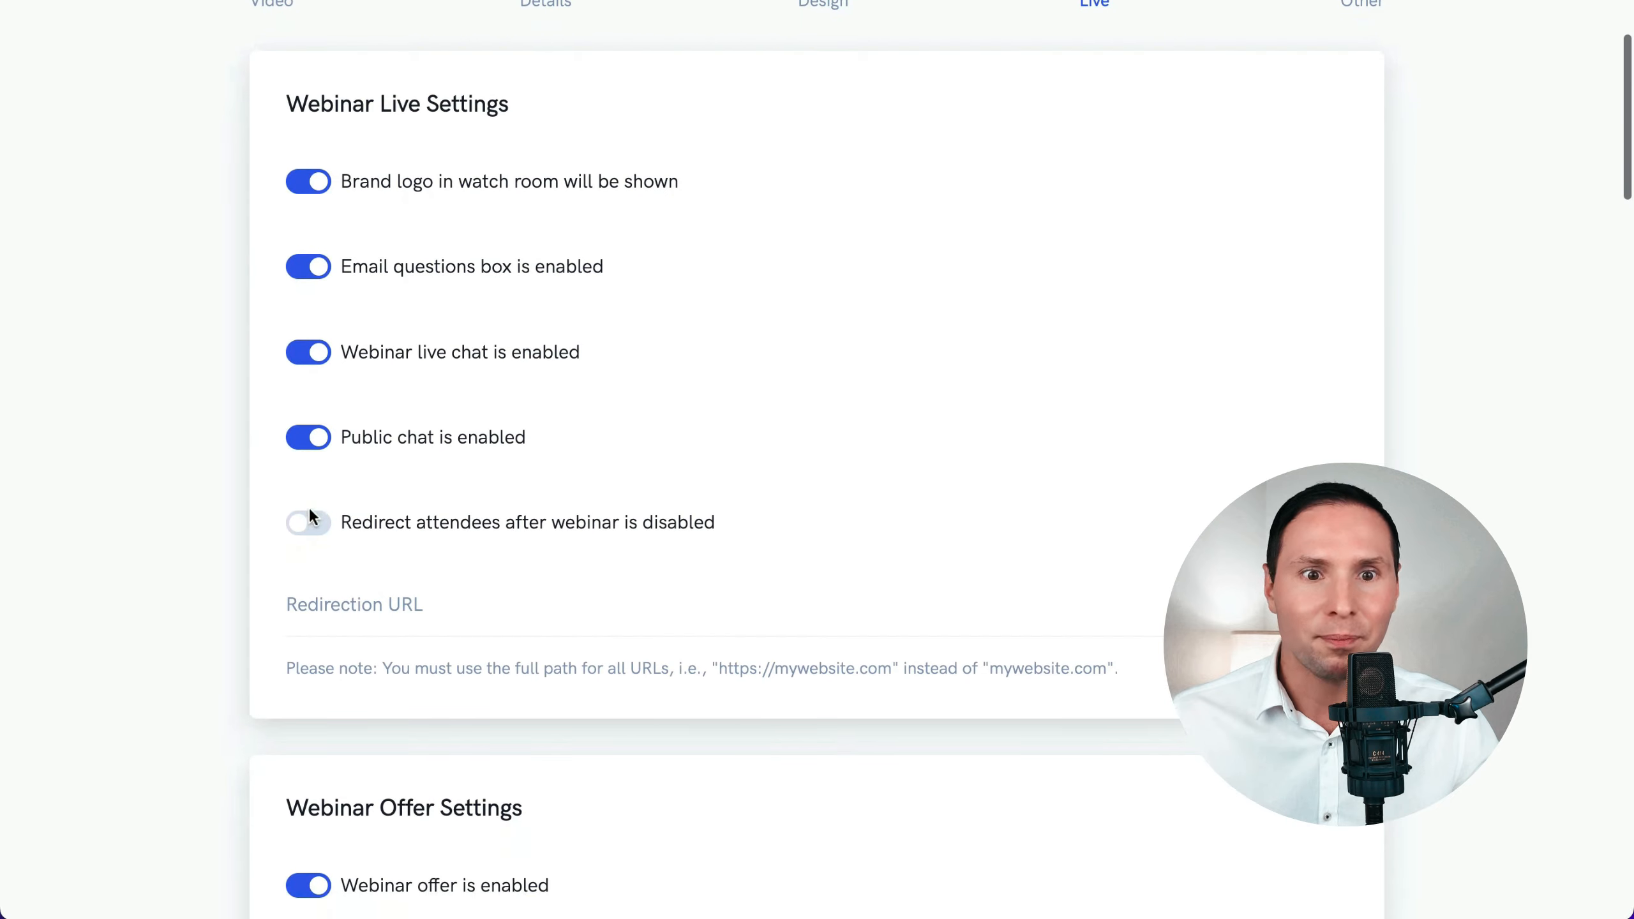
pyautogui.click(306, 441)
pyautogui.click(306, 440)
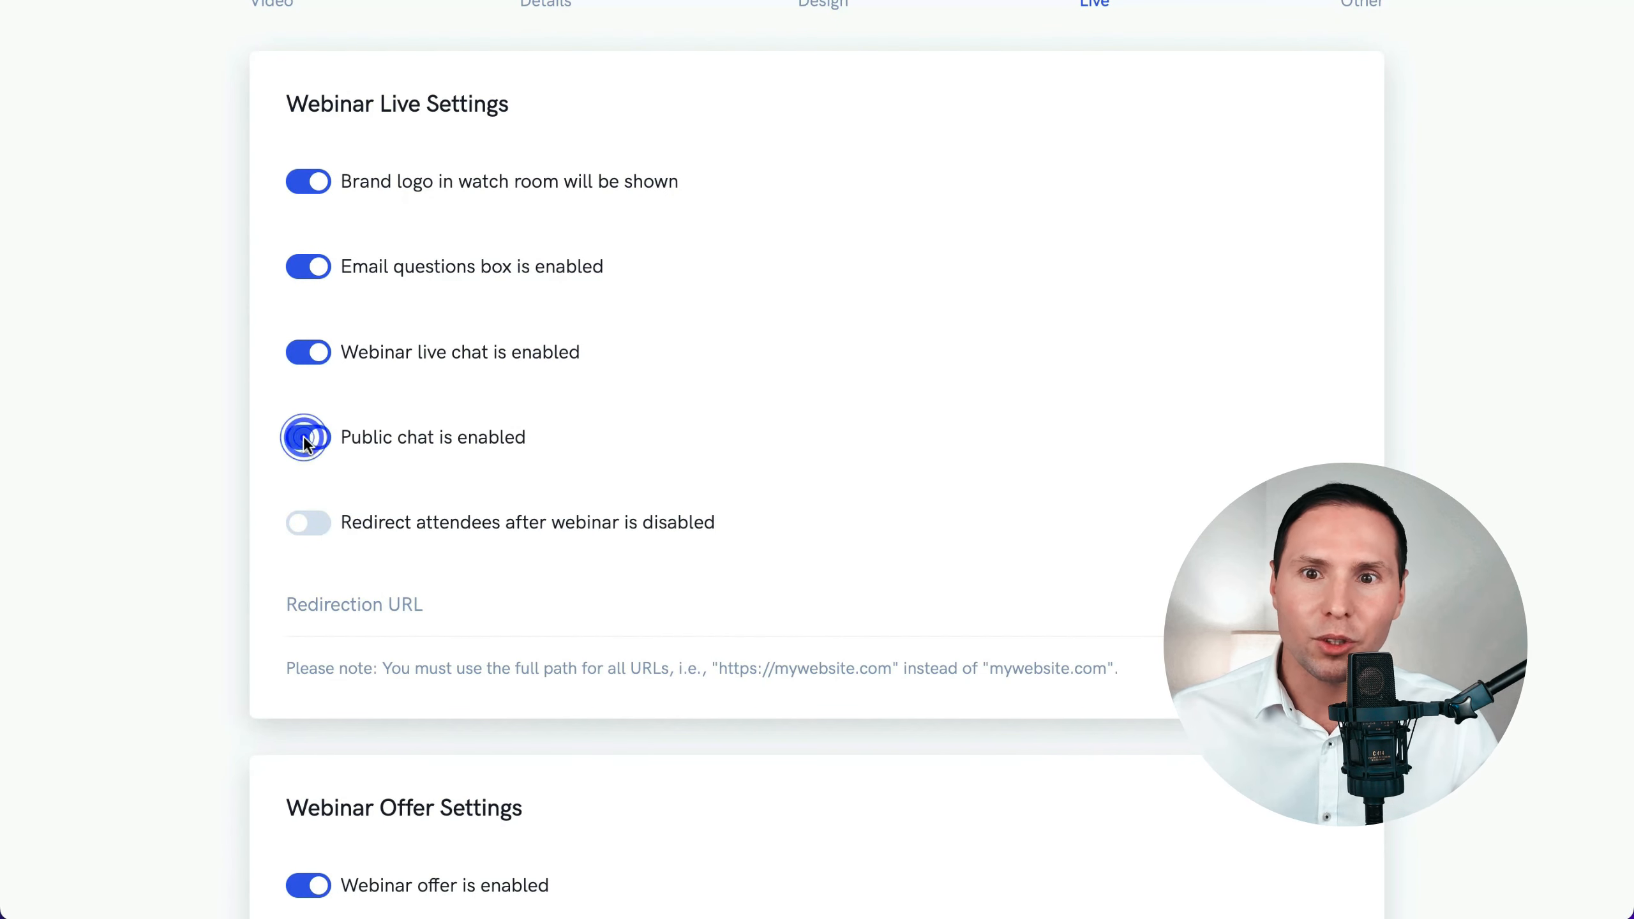
pyautogui.scroll(-6, 311, 492)
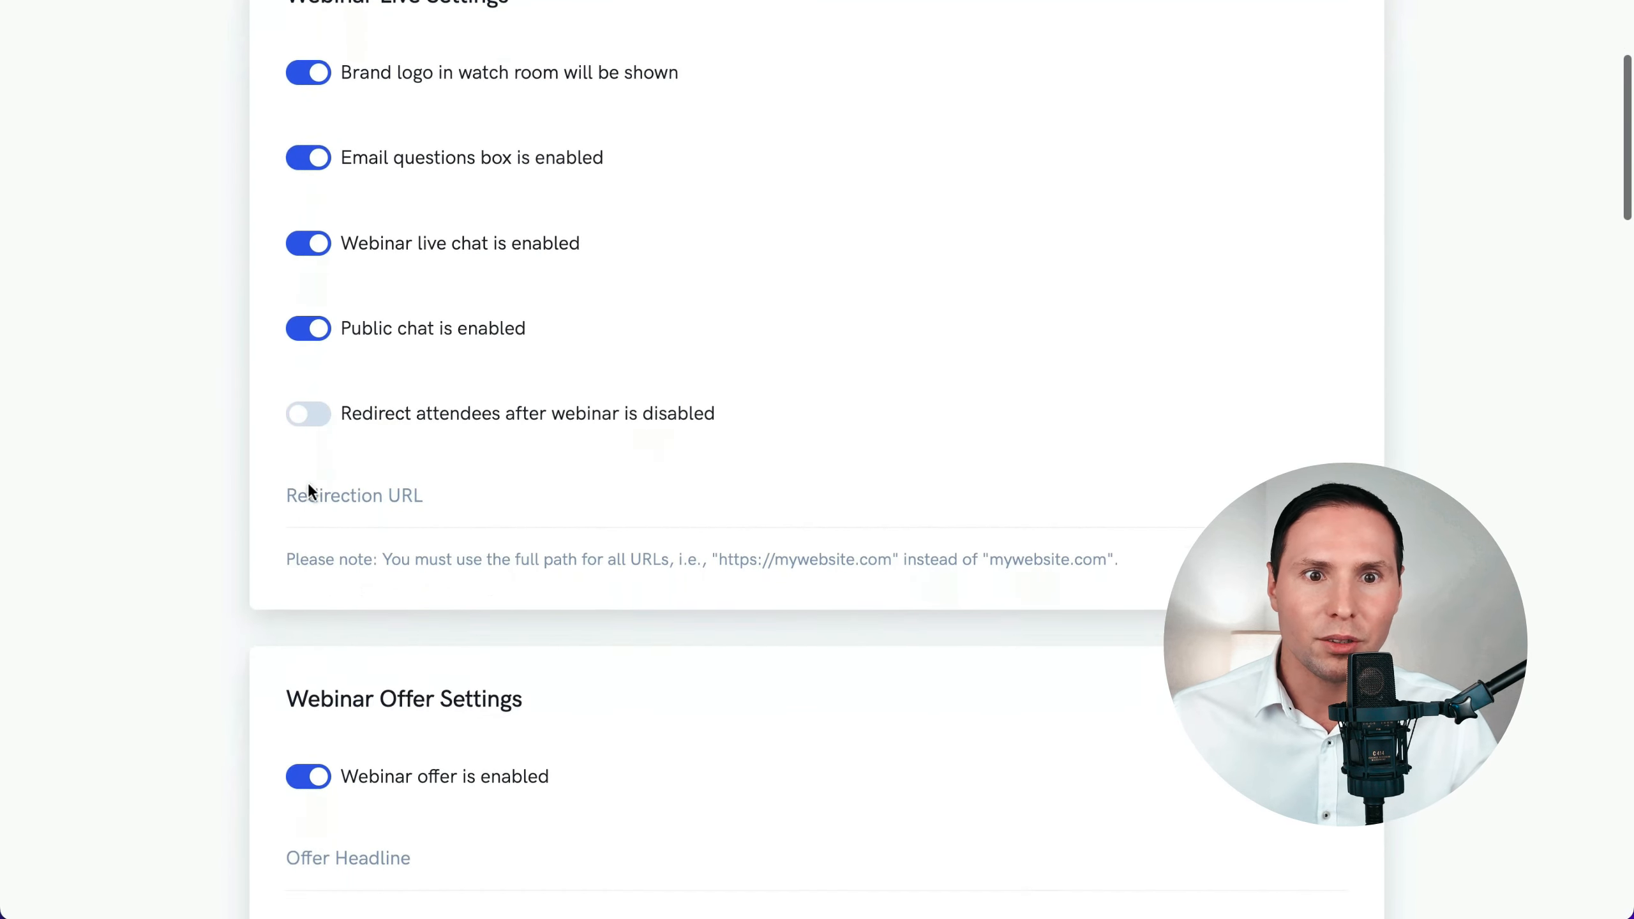
pyautogui.scroll(-1, 312, 492)
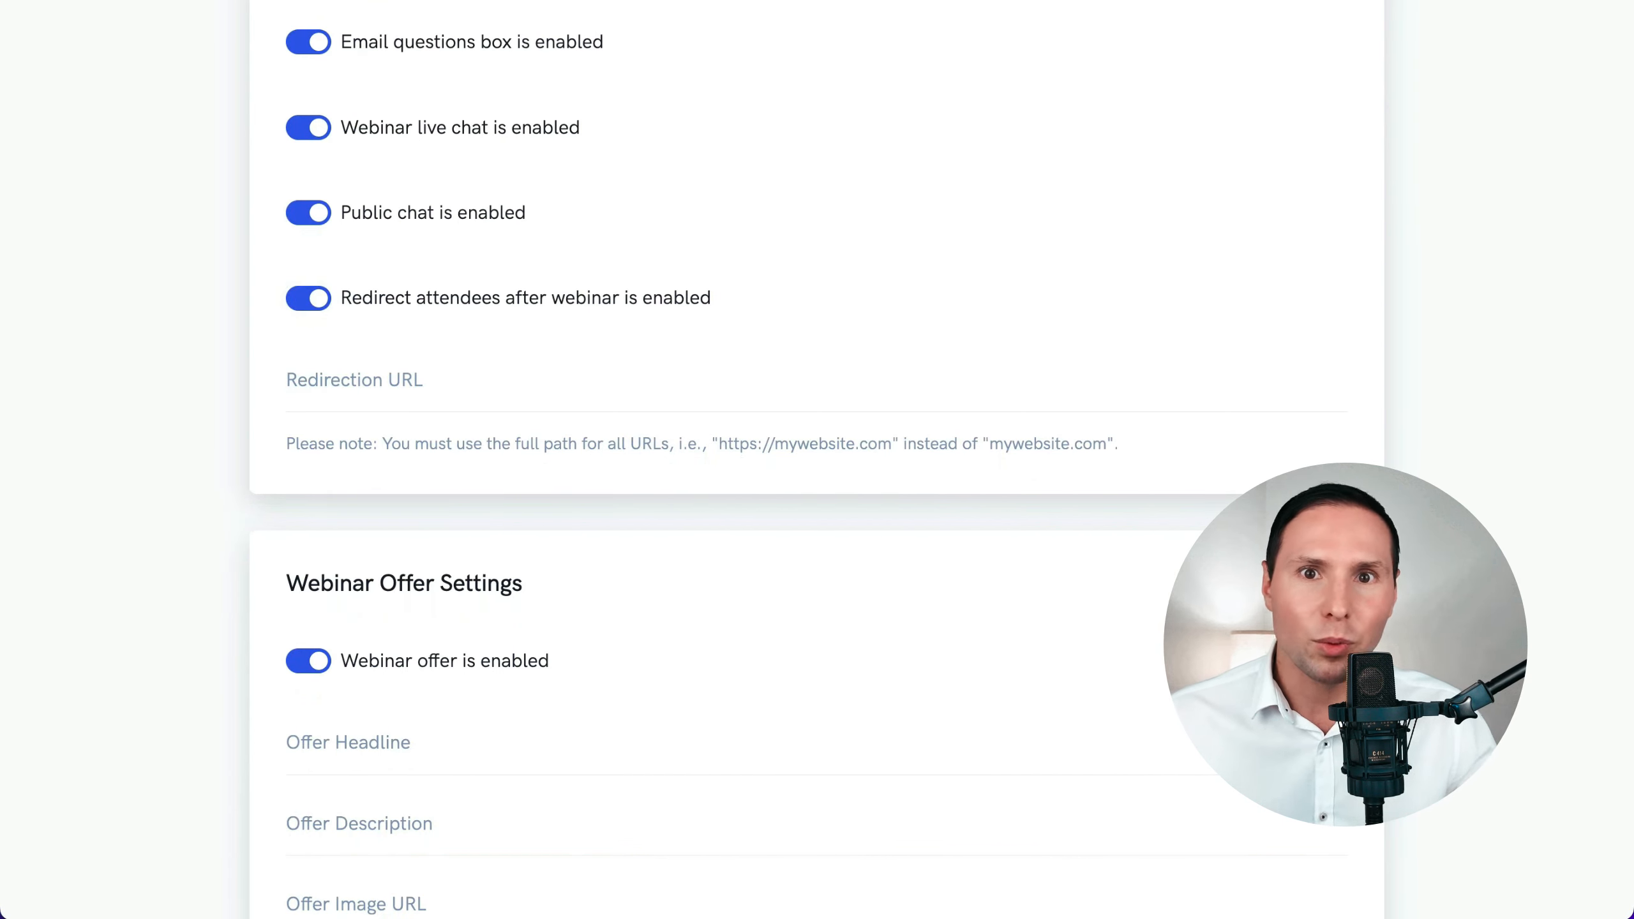
pyautogui.click(288, 392)
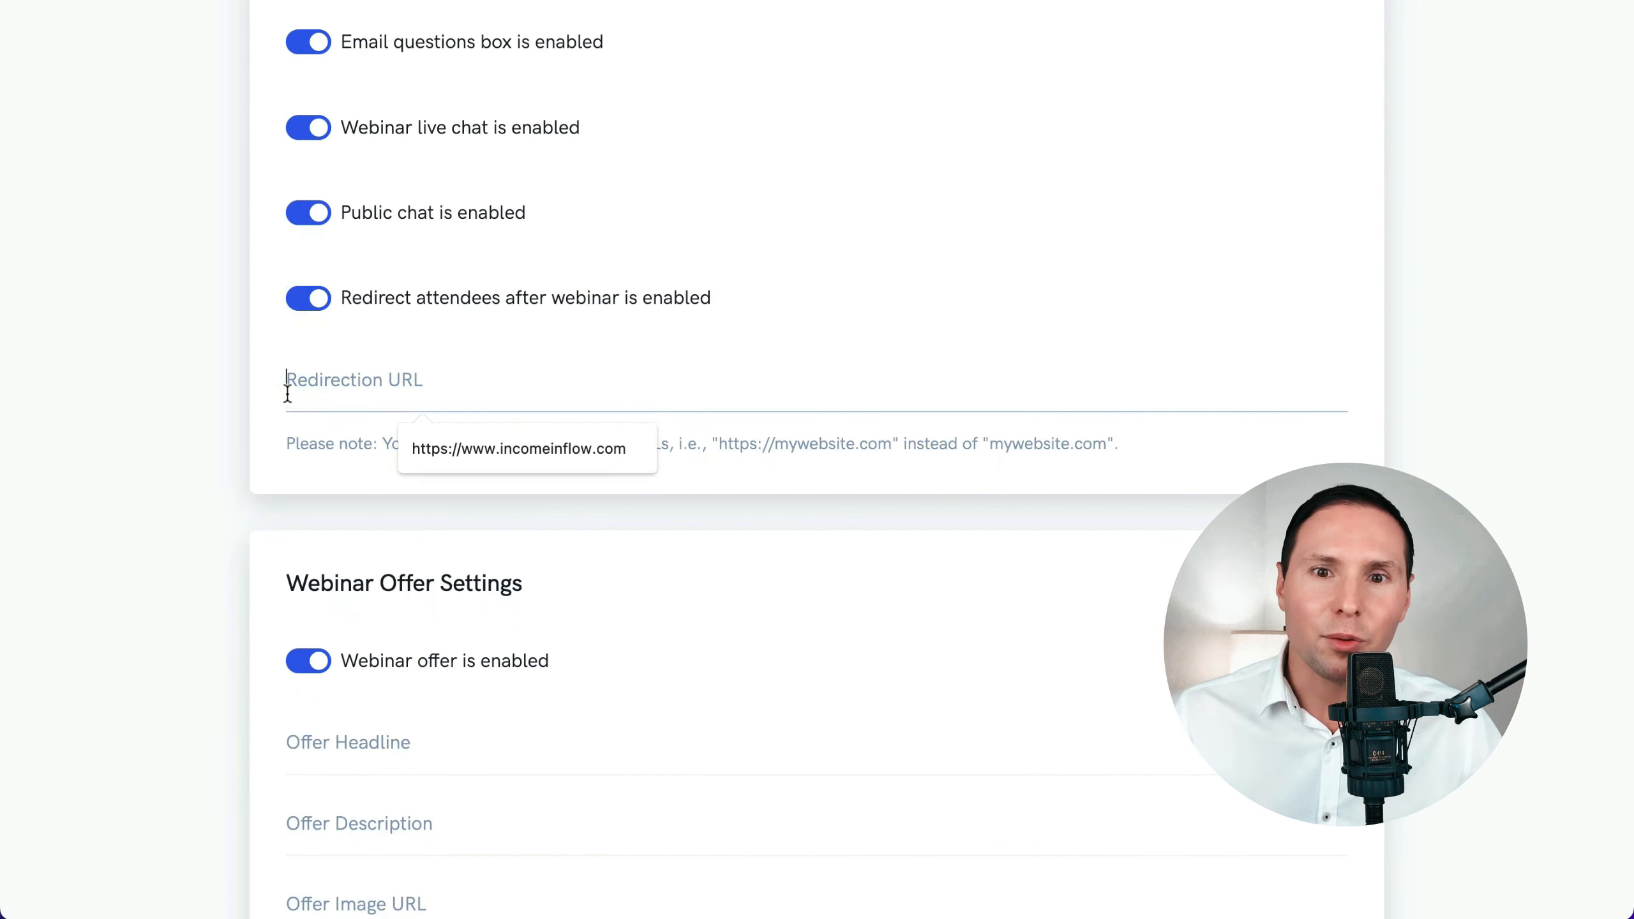
pyautogui.press('Down')
pyautogui.press('Return')
pyautogui.scroll(-3, 188, 520)
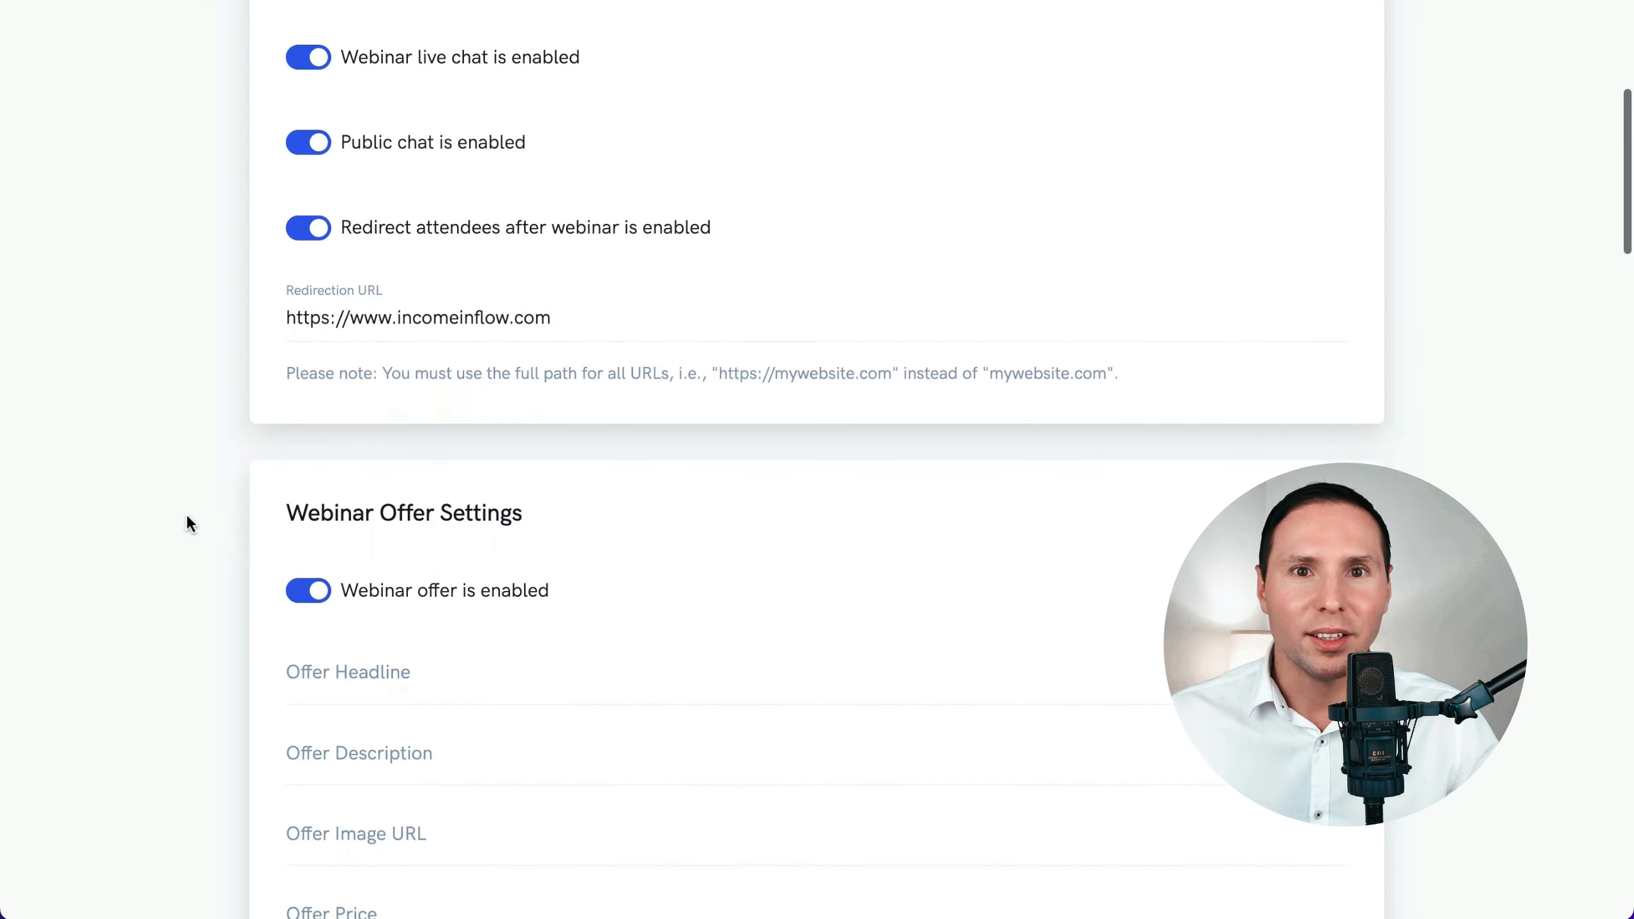
# - Set the offer headline to "Get WebinarKit Lifetime Deal" and its description to "Easily create automated webinars and put your business on autopilot"
pyautogui.scroll(-2, 188, 521)
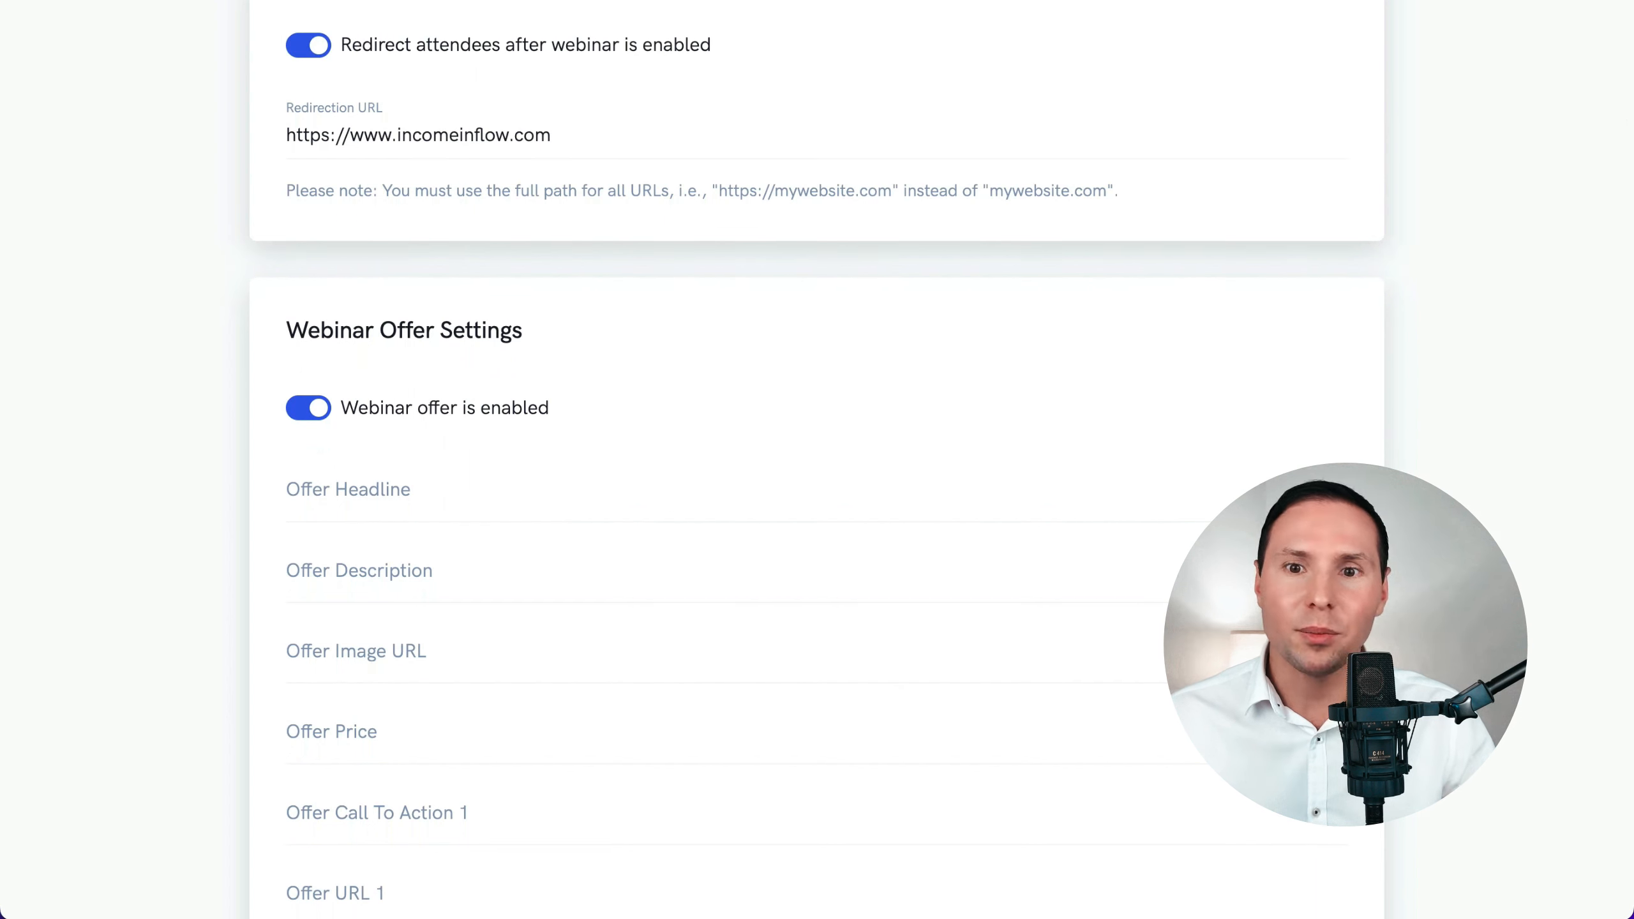
pyautogui.scroll(-4, 198, 299)
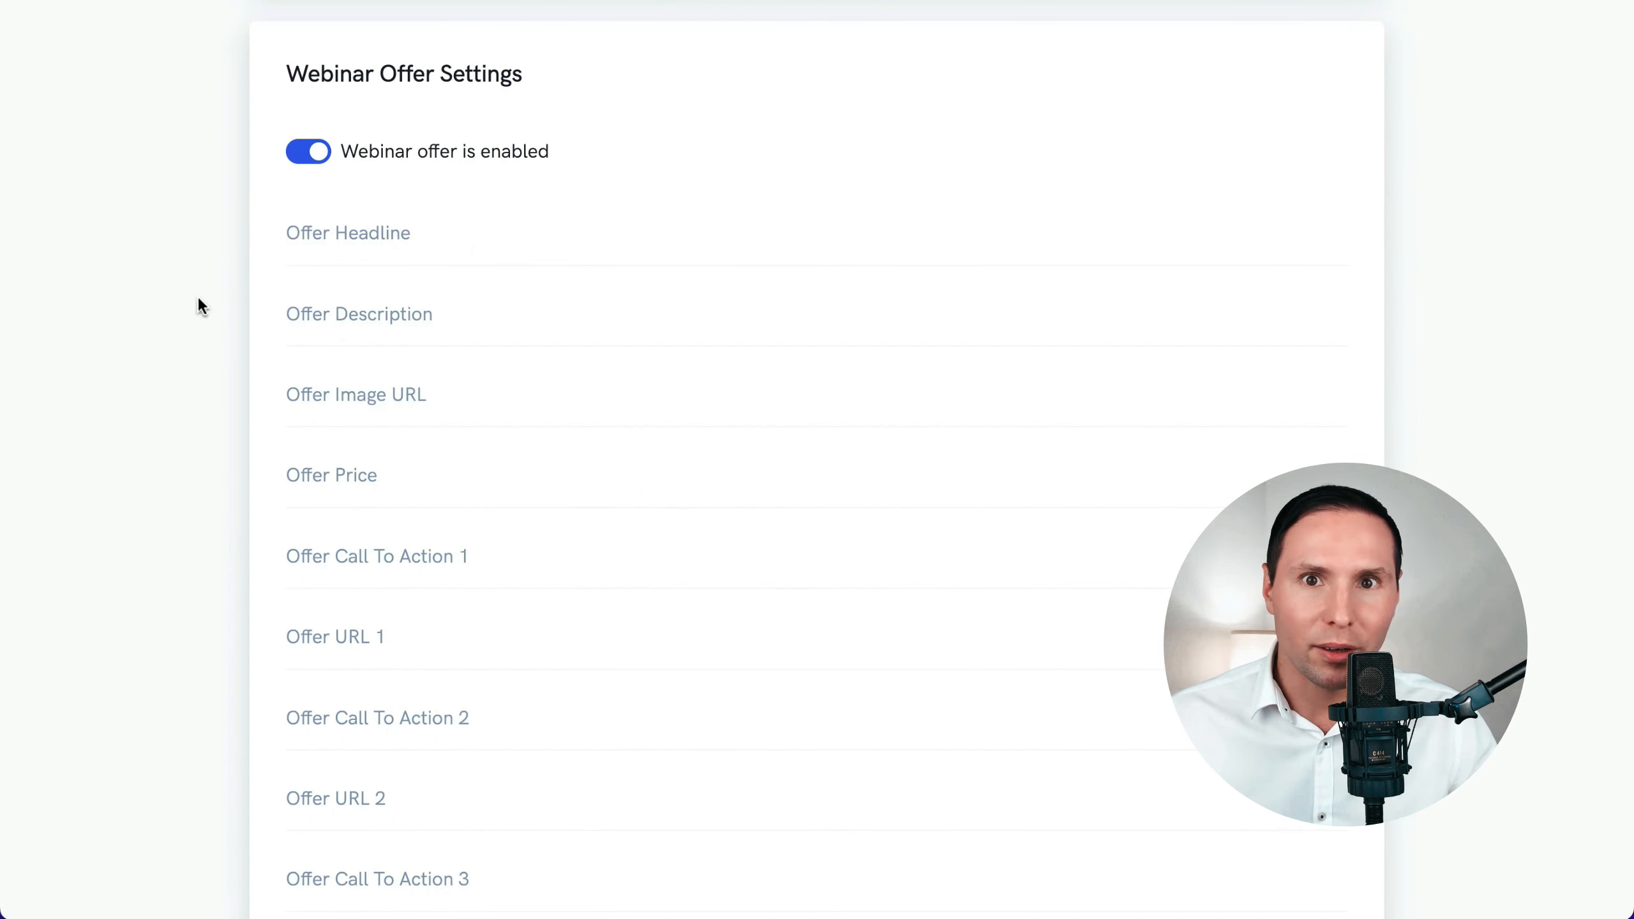
pyautogui.click(293, 226)
pyautogui.click(451, 295)
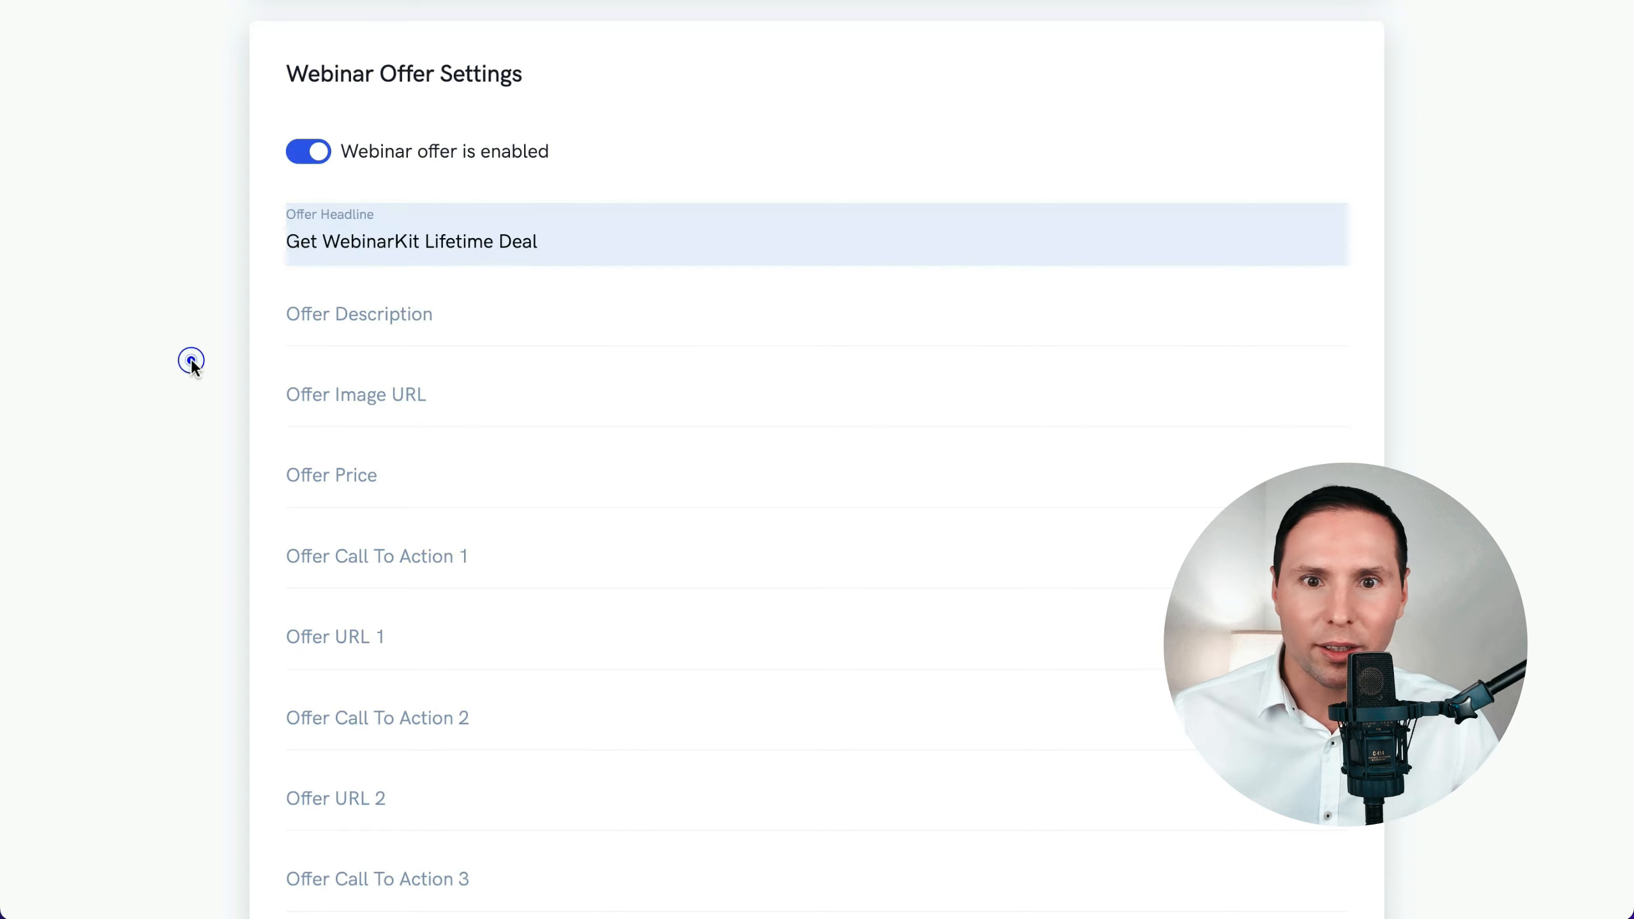
pyautogui.click(309, 313)
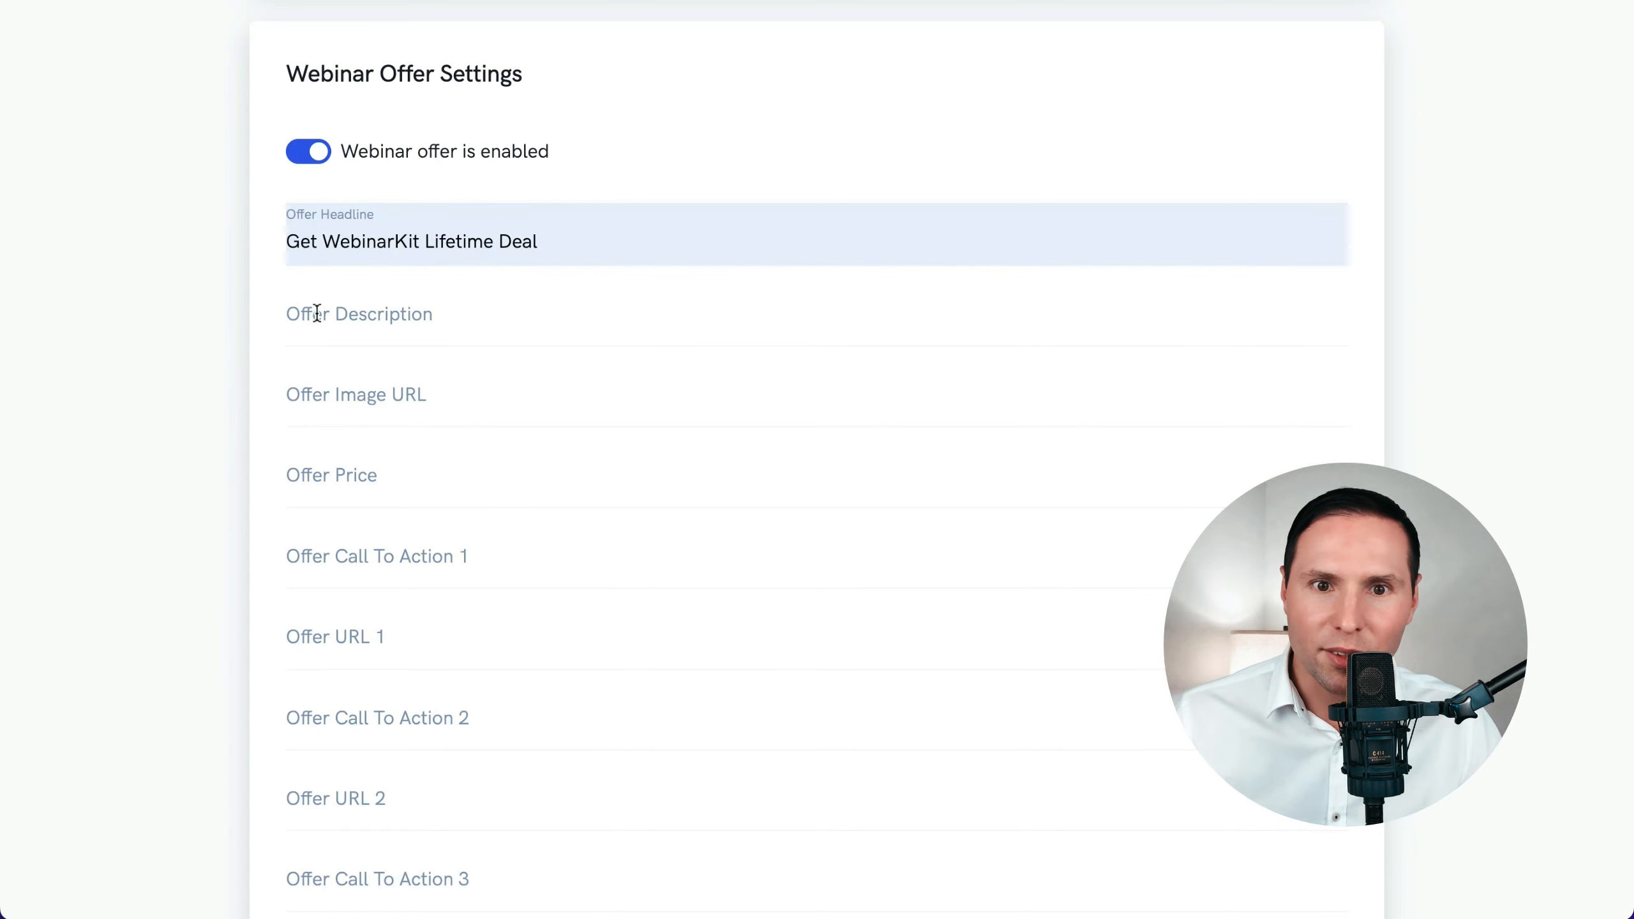
pyautogui.click(454, 379)
pyautogui.click(138, 400)
# - Set the offer price to $97 and the first offer call to action to "Sign Up Now"
pyautogui.scroll(-2, 166, 397)
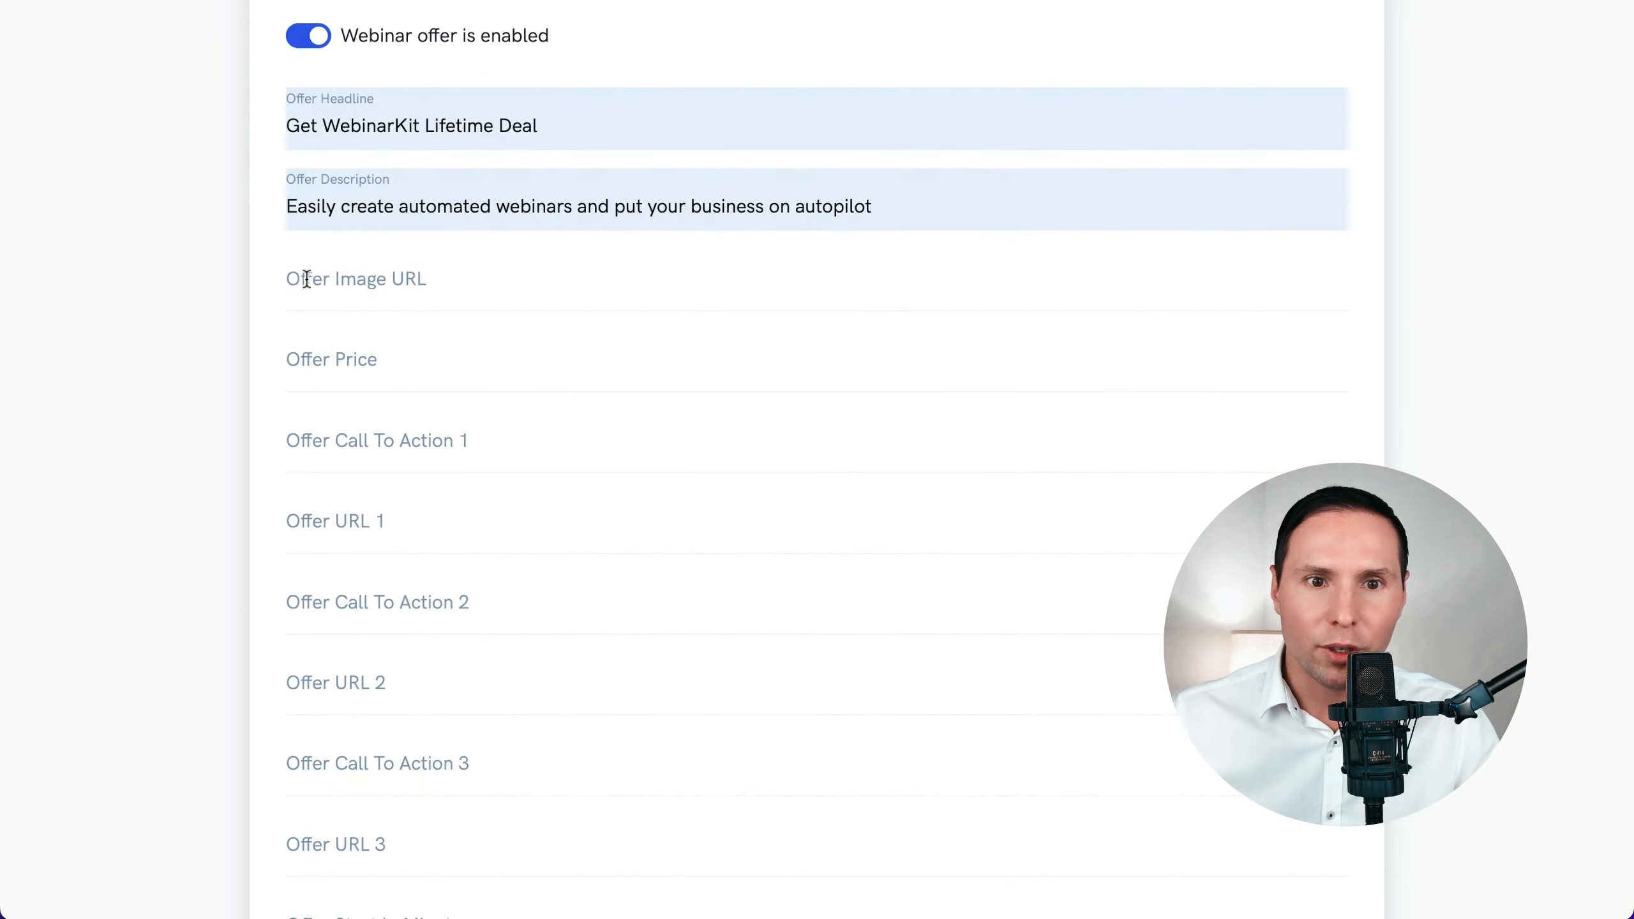
pyautogui.click(331, 353)
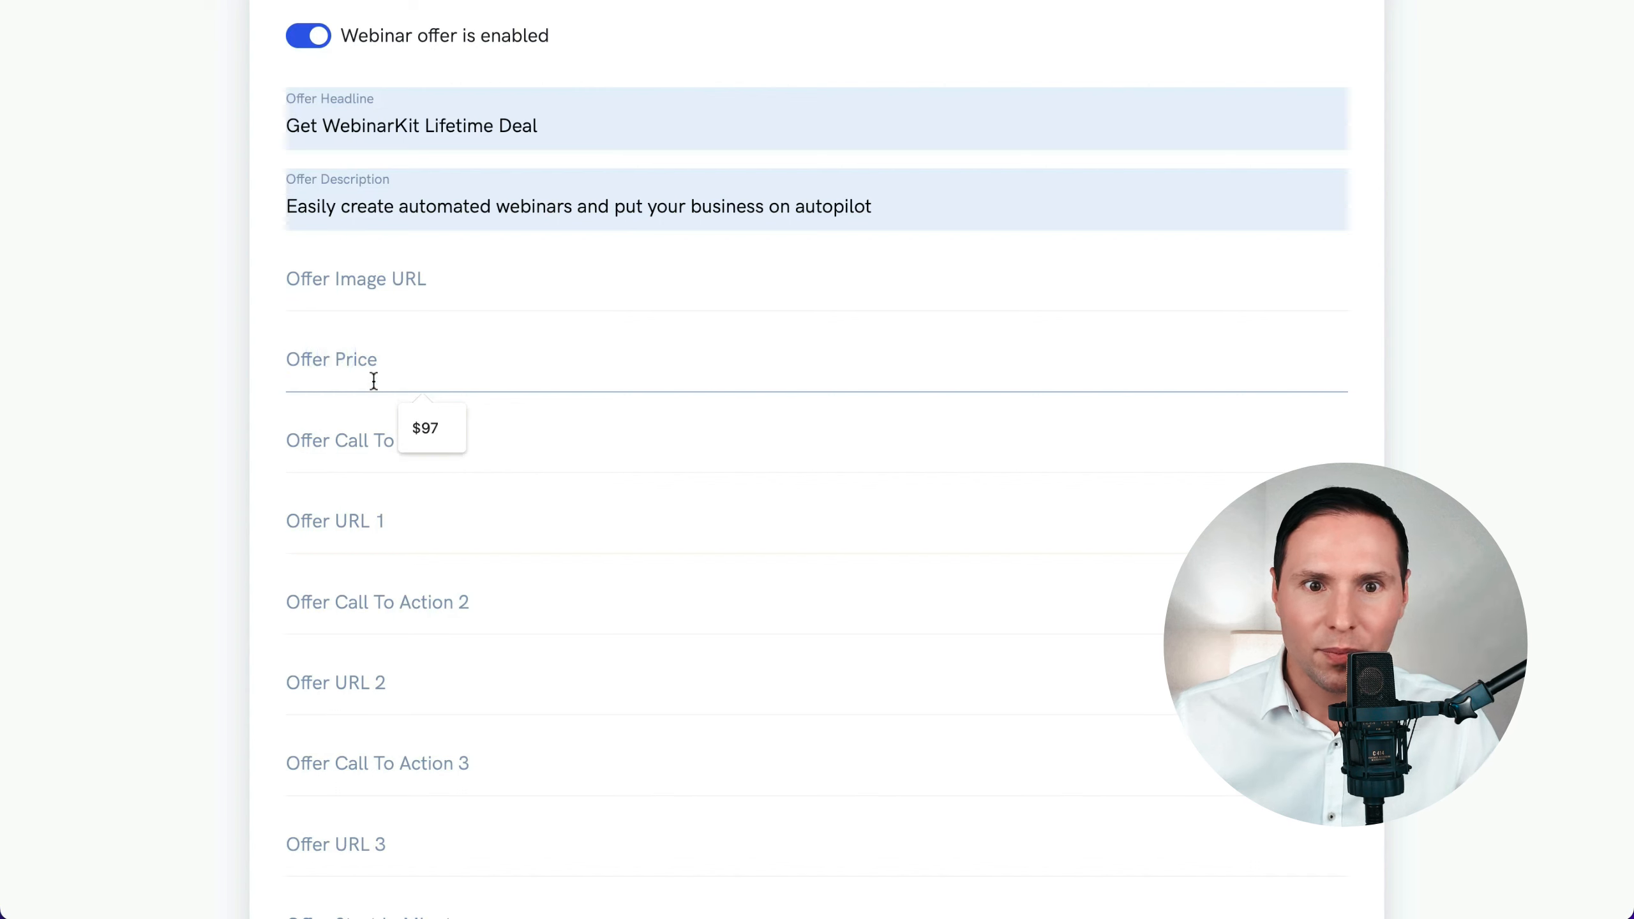
pyautogui.click(425, 429)
pyautogui.scroll(-4, 138, 449)
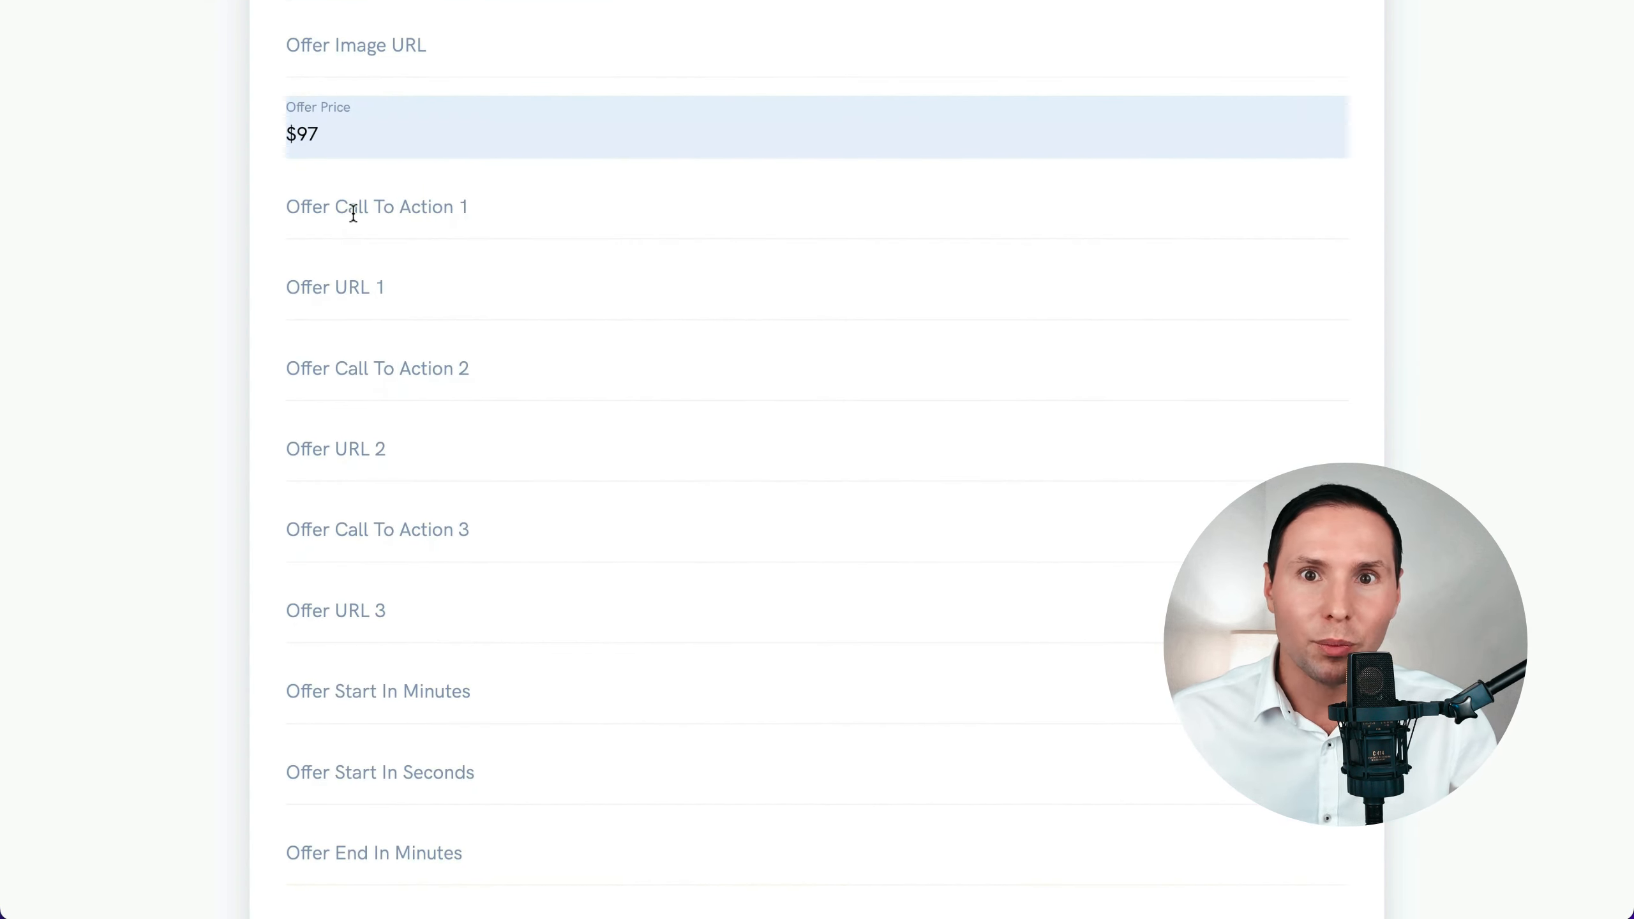
pyautogui.click(353, 215)
pyautogui.click(455, 273)
pyautogui.click(237, 312)
# - Set the offer to start at 30 minutes and end at 60 minutes, and enable its countdown timer
pyautogui.scroll(-1, 220, 311)
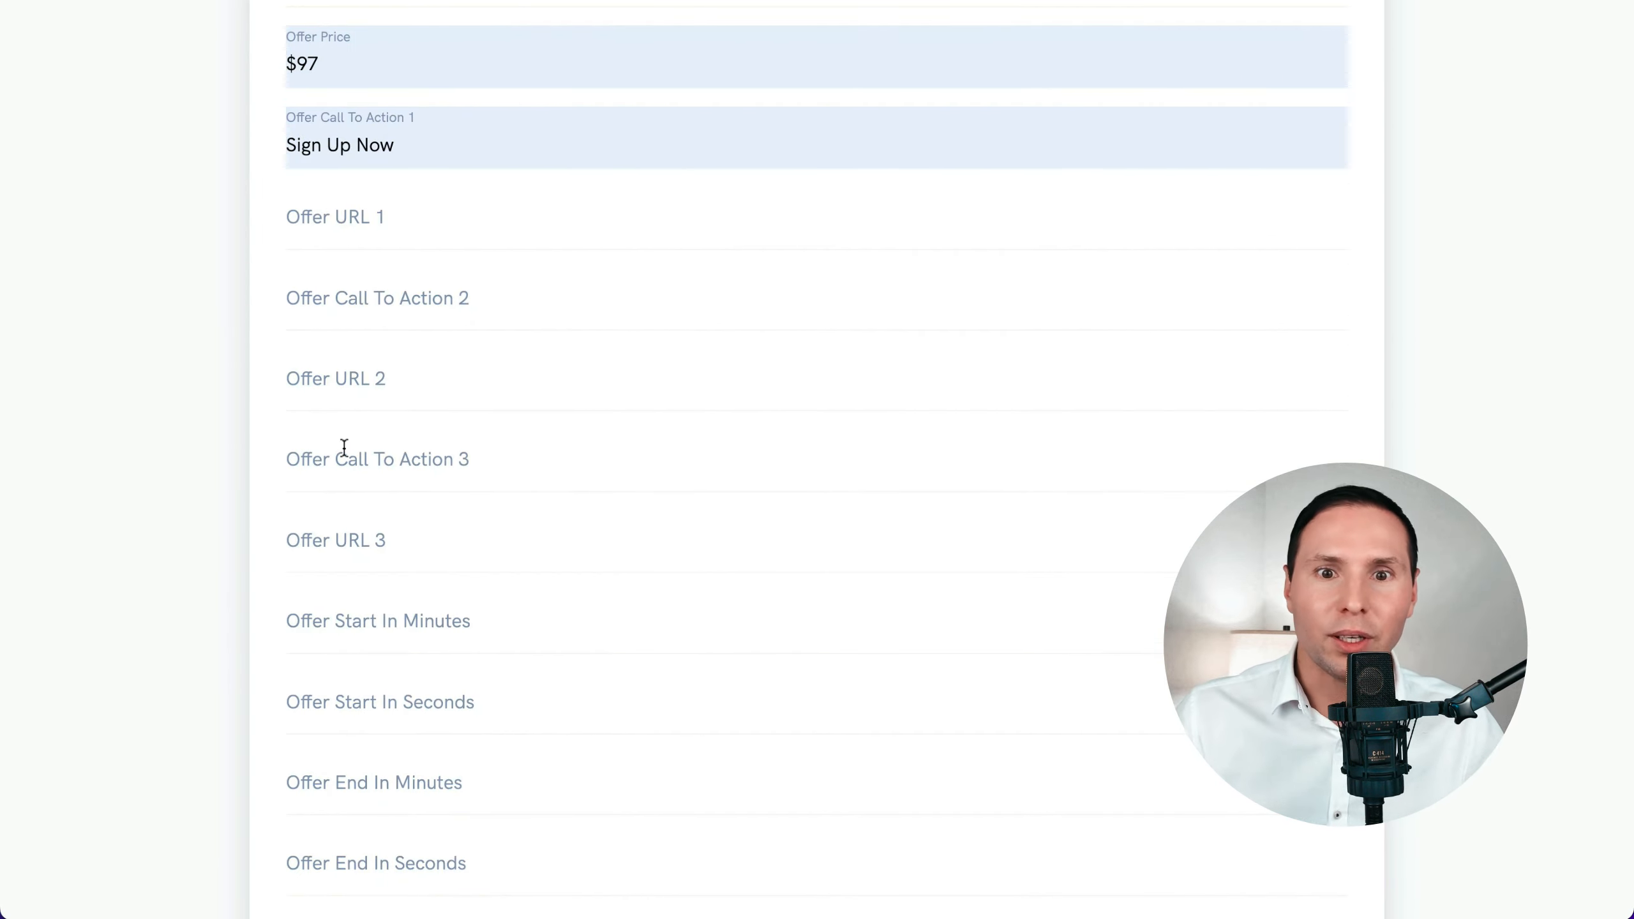
pyautogui.scroll(-4, 344, 448)
pyautogui.scroll(-3, 381, 612)
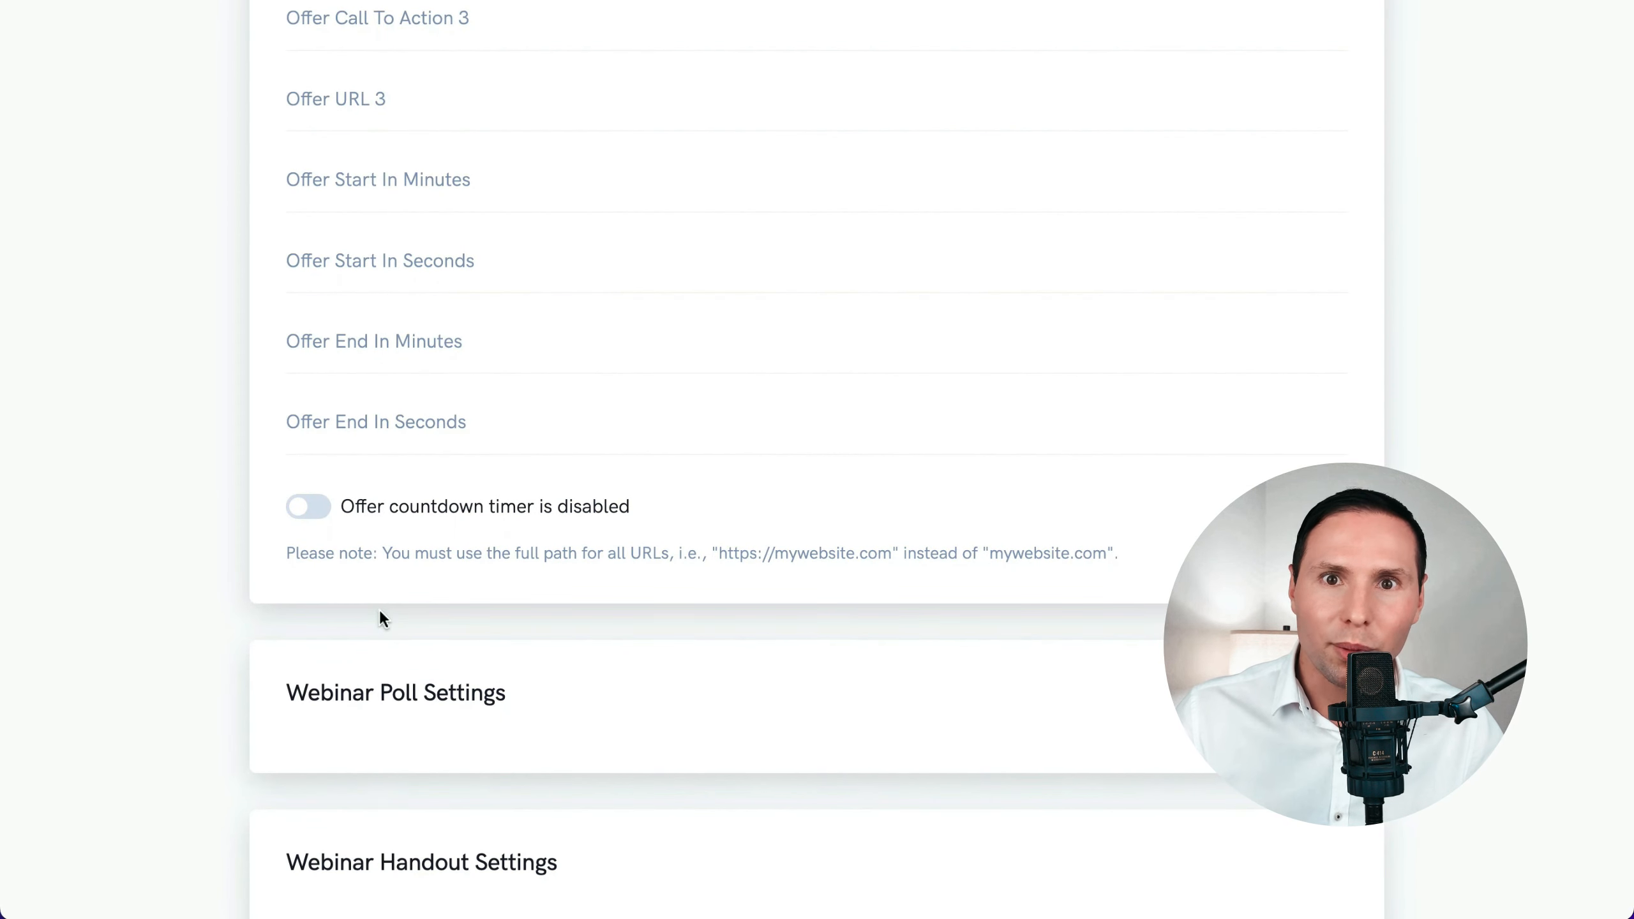
pyautogui.scroll(1, 379, 612)
pyautogui.click(342, 233)
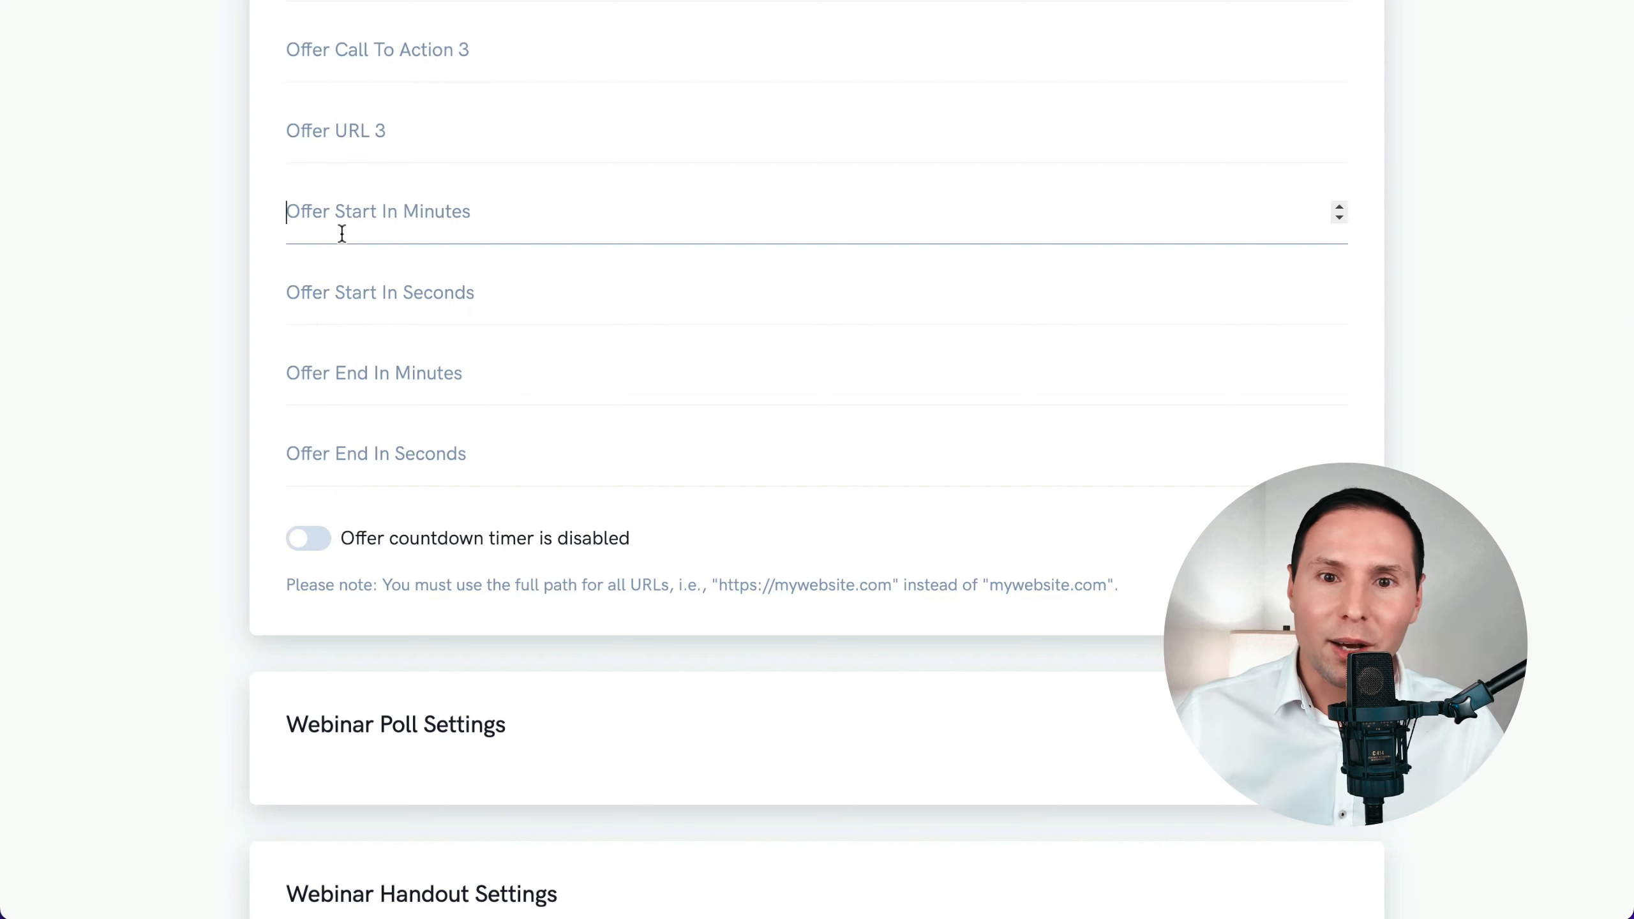
pyautogui.write('30')
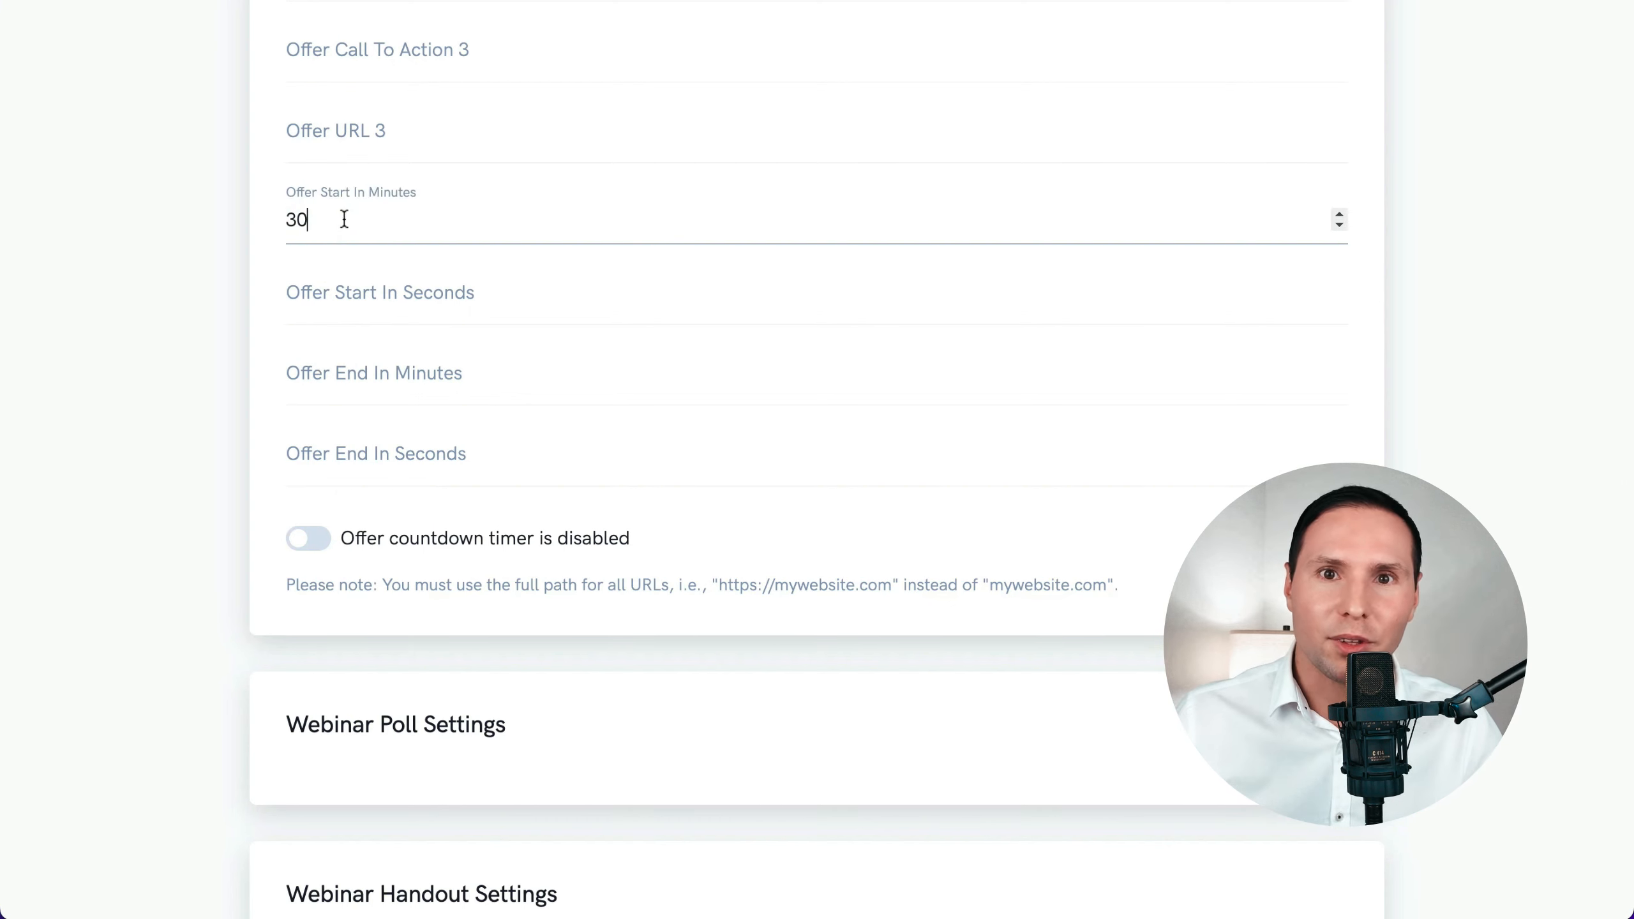
pyautogui.click(347, 376)
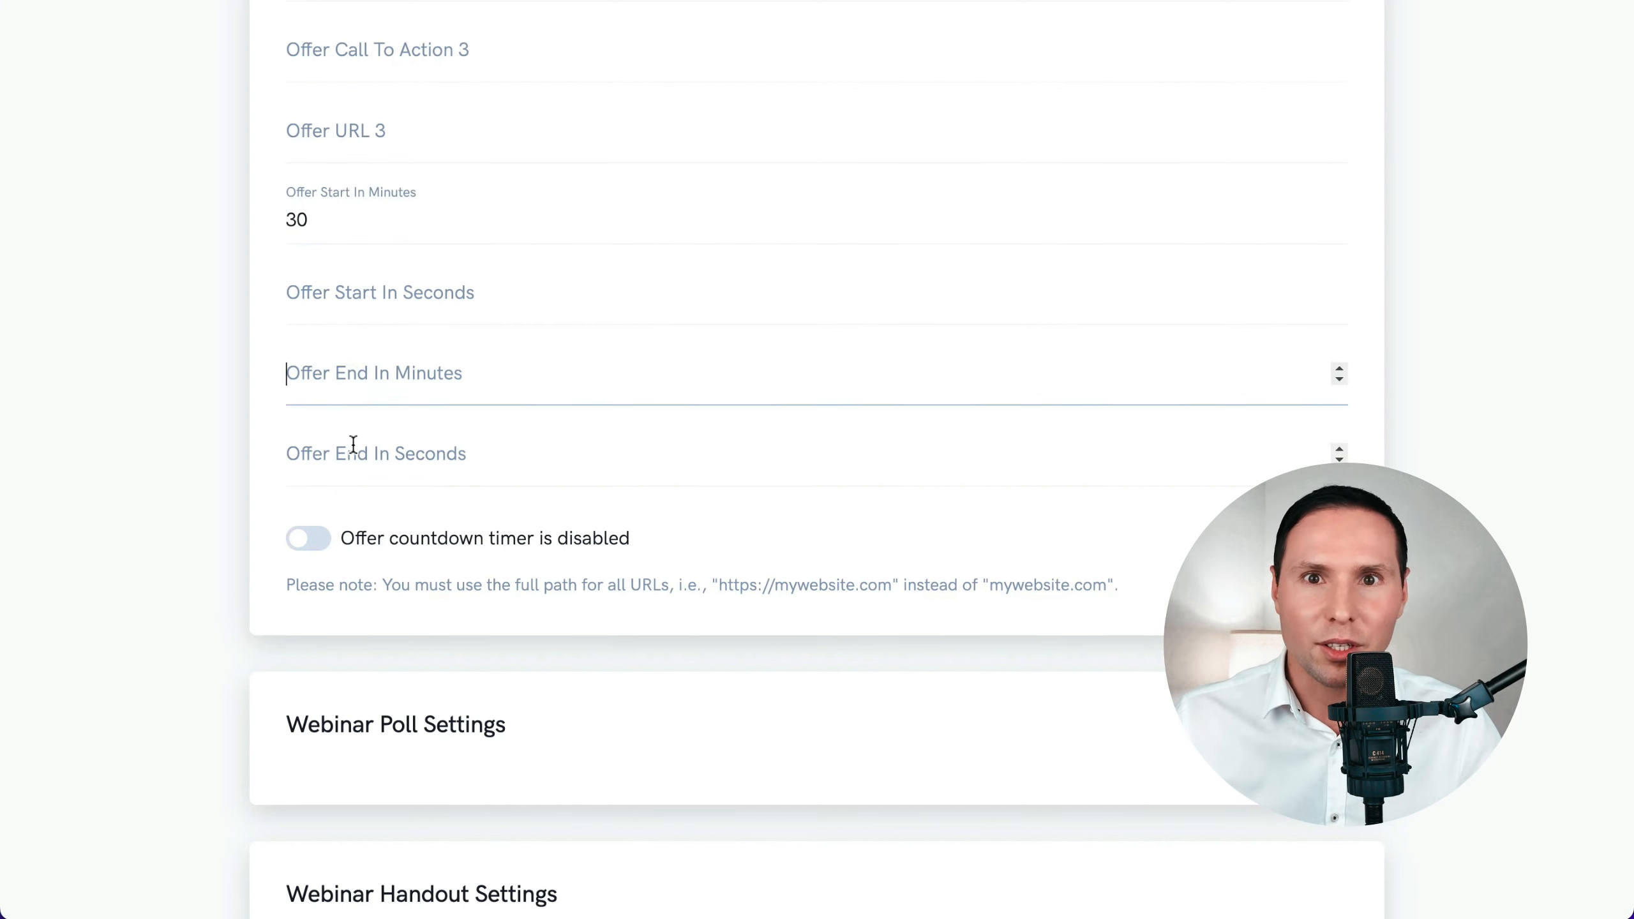
pyautogui.write('60')
pyautogui.click(232, 437)
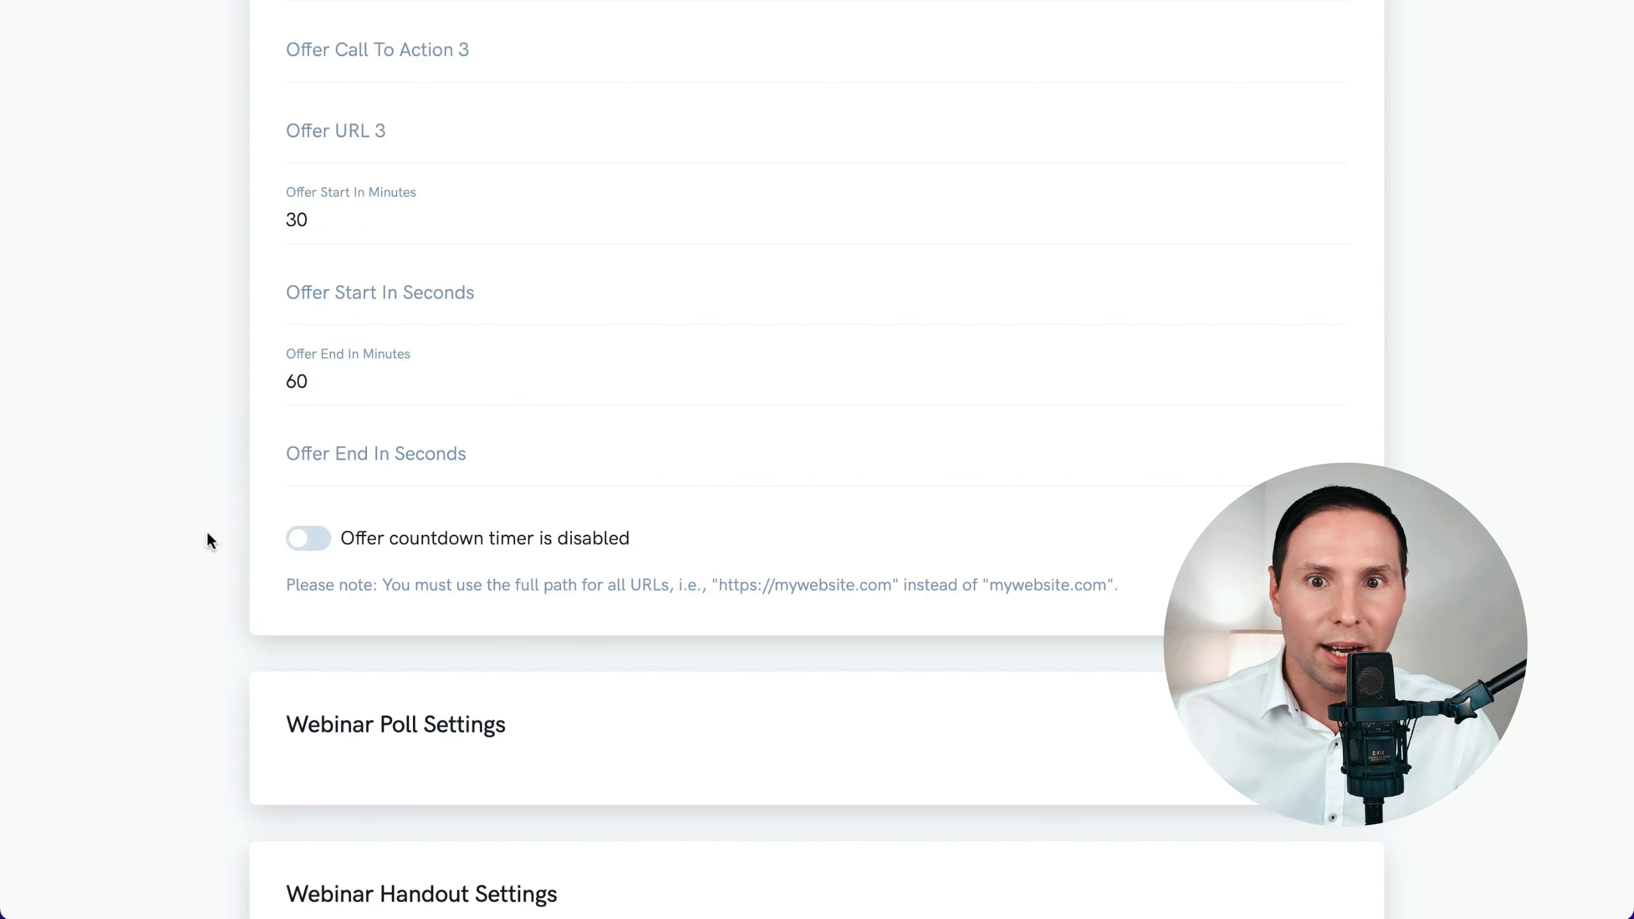
pyautogui.scroll(-2, 207, 533)
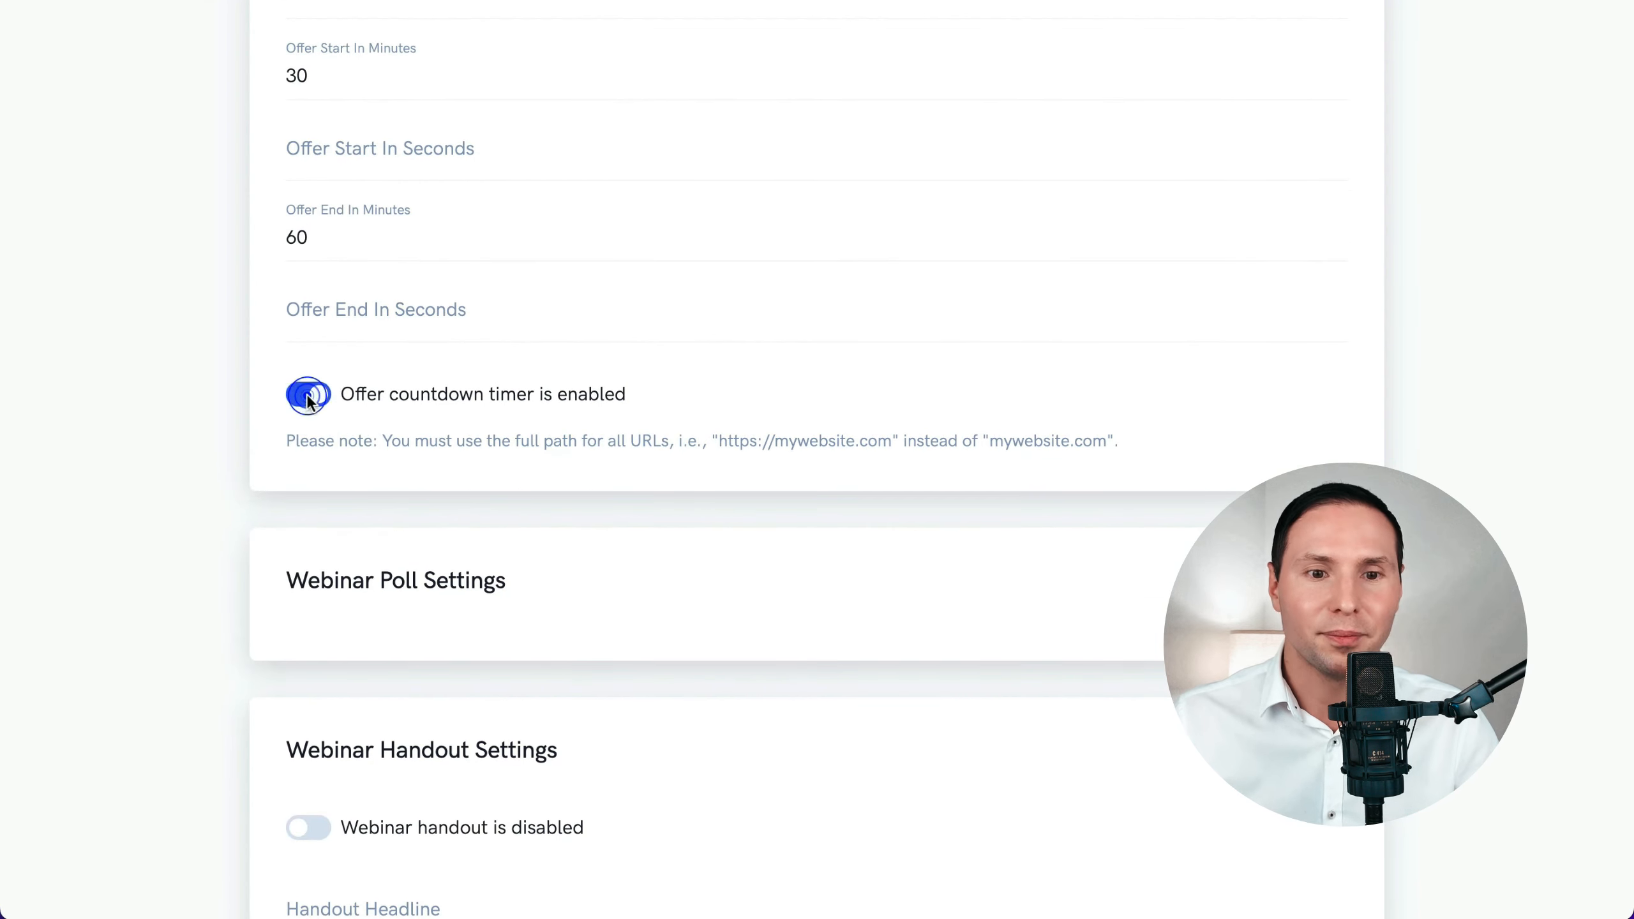
# - Enable the webinar handout and set its headline to "Webinar Marketing Guide"
pyautogui.scroll(-4, 689, 404)
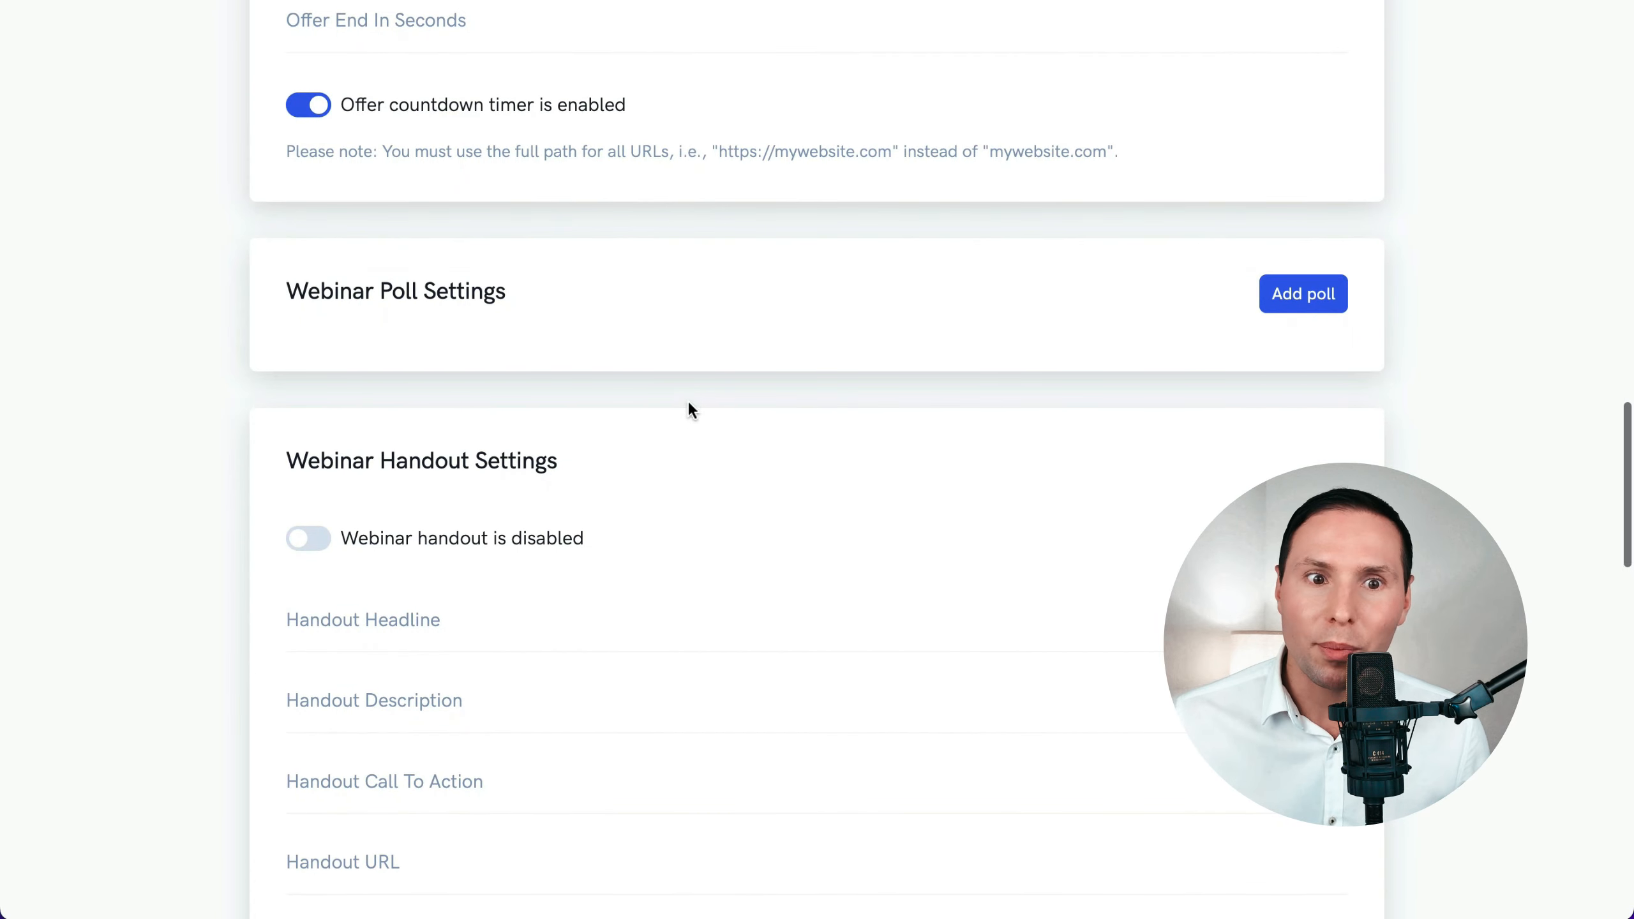
pyautogui.scroll(-2, 687, 399)
pyautogui.scroll(-3, 687, 399)
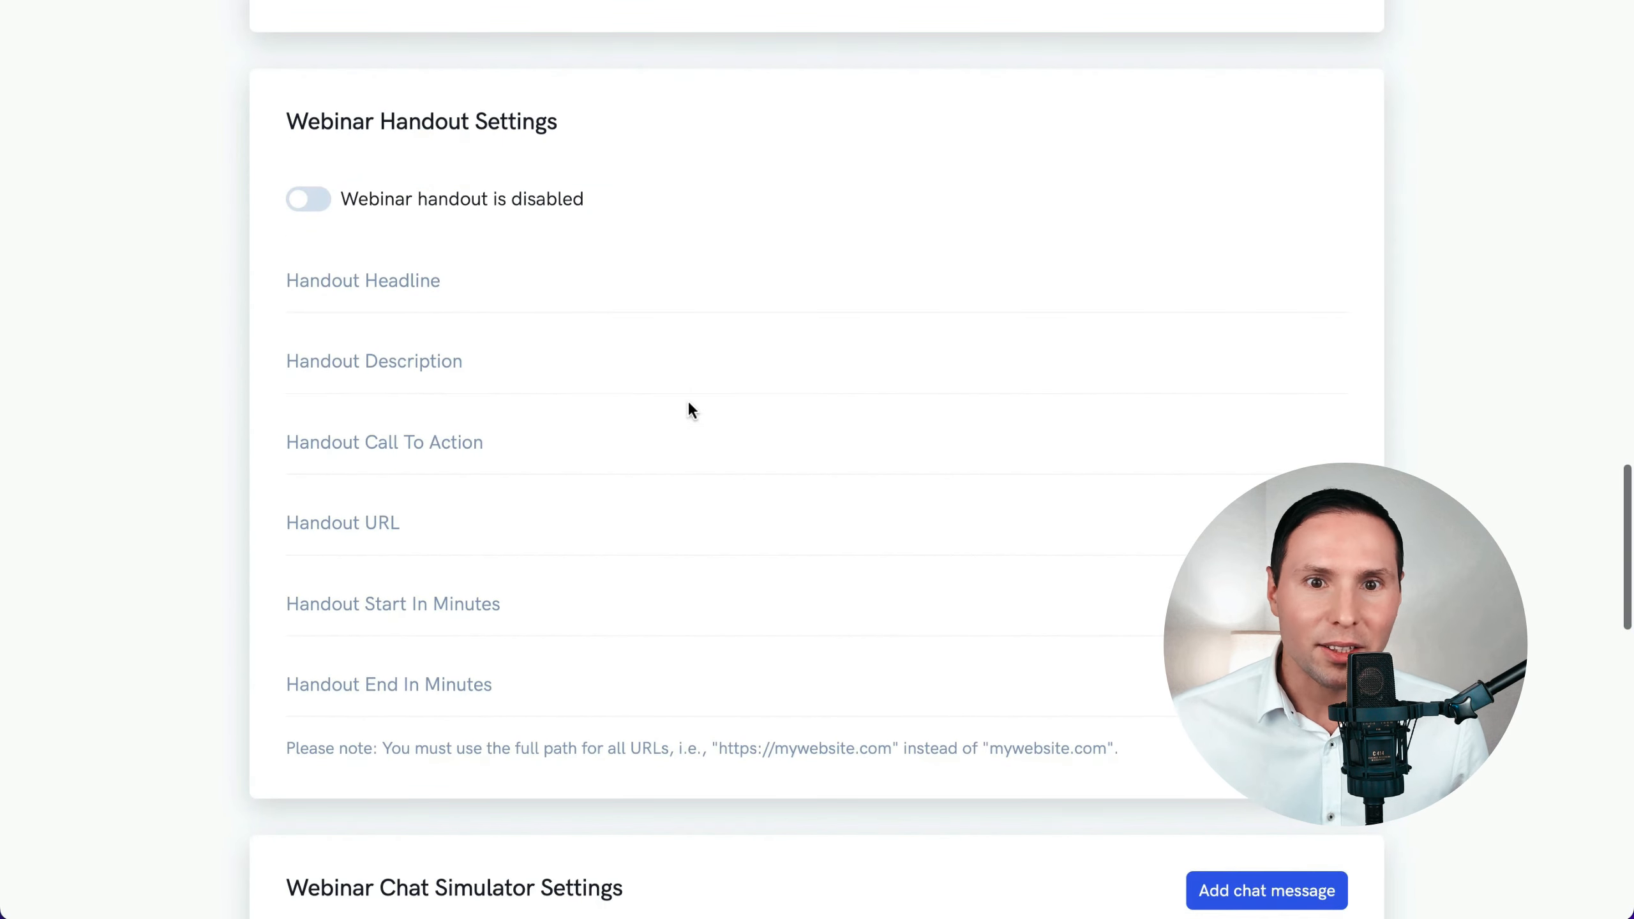
pyautogui.click(312, 158)
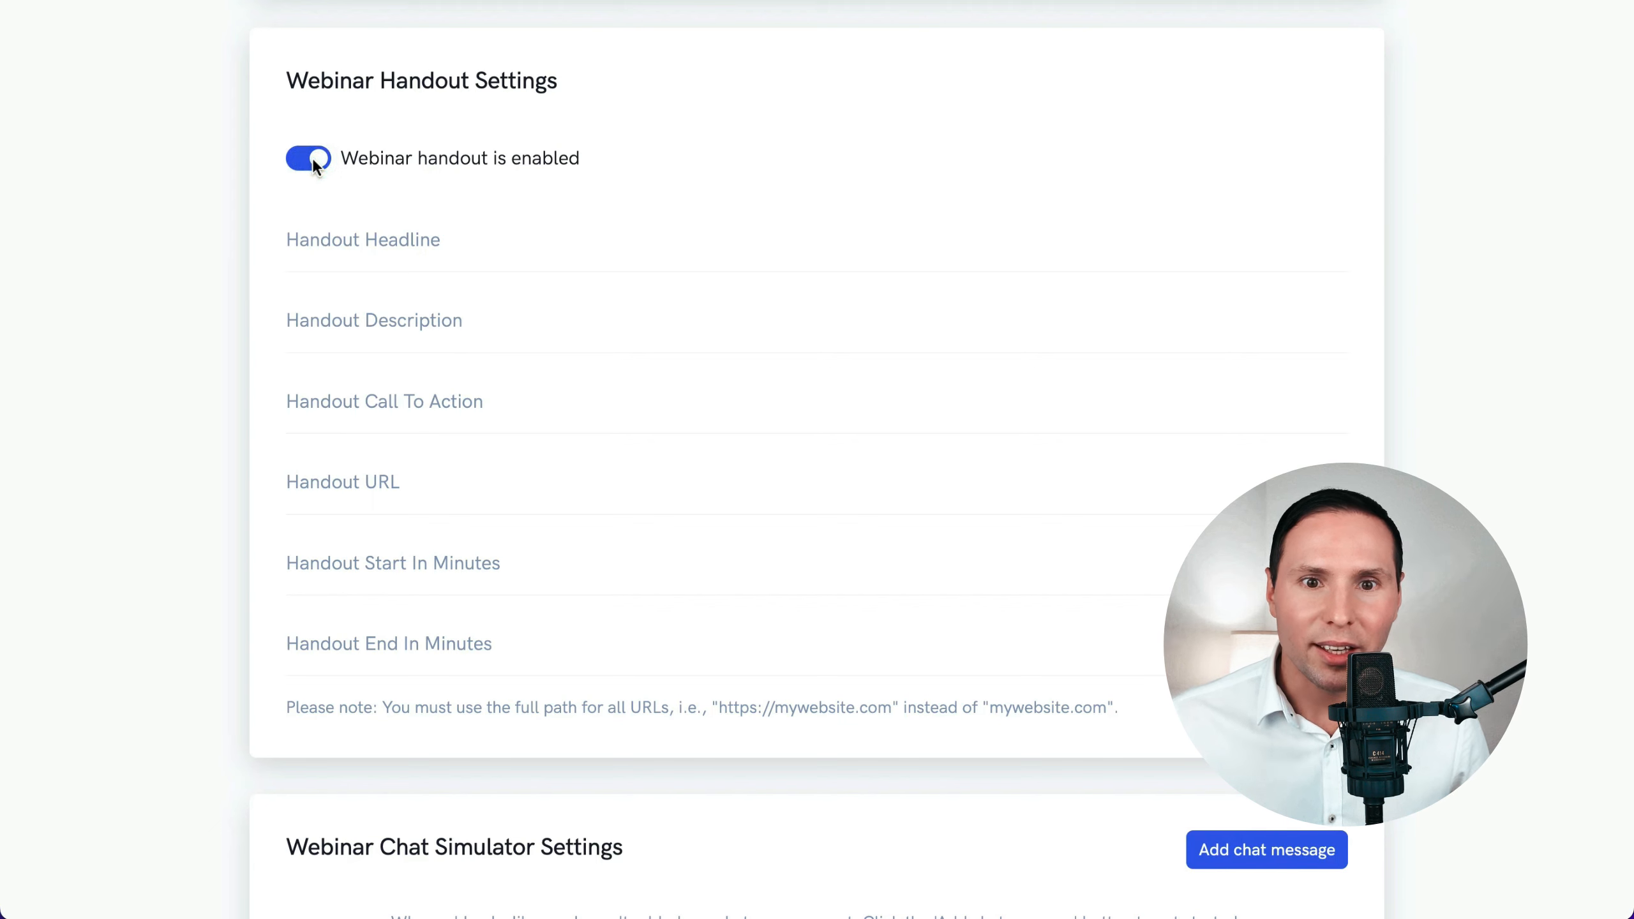
pyautogui.click(368, 241)
pyautogui.click(467, 300)
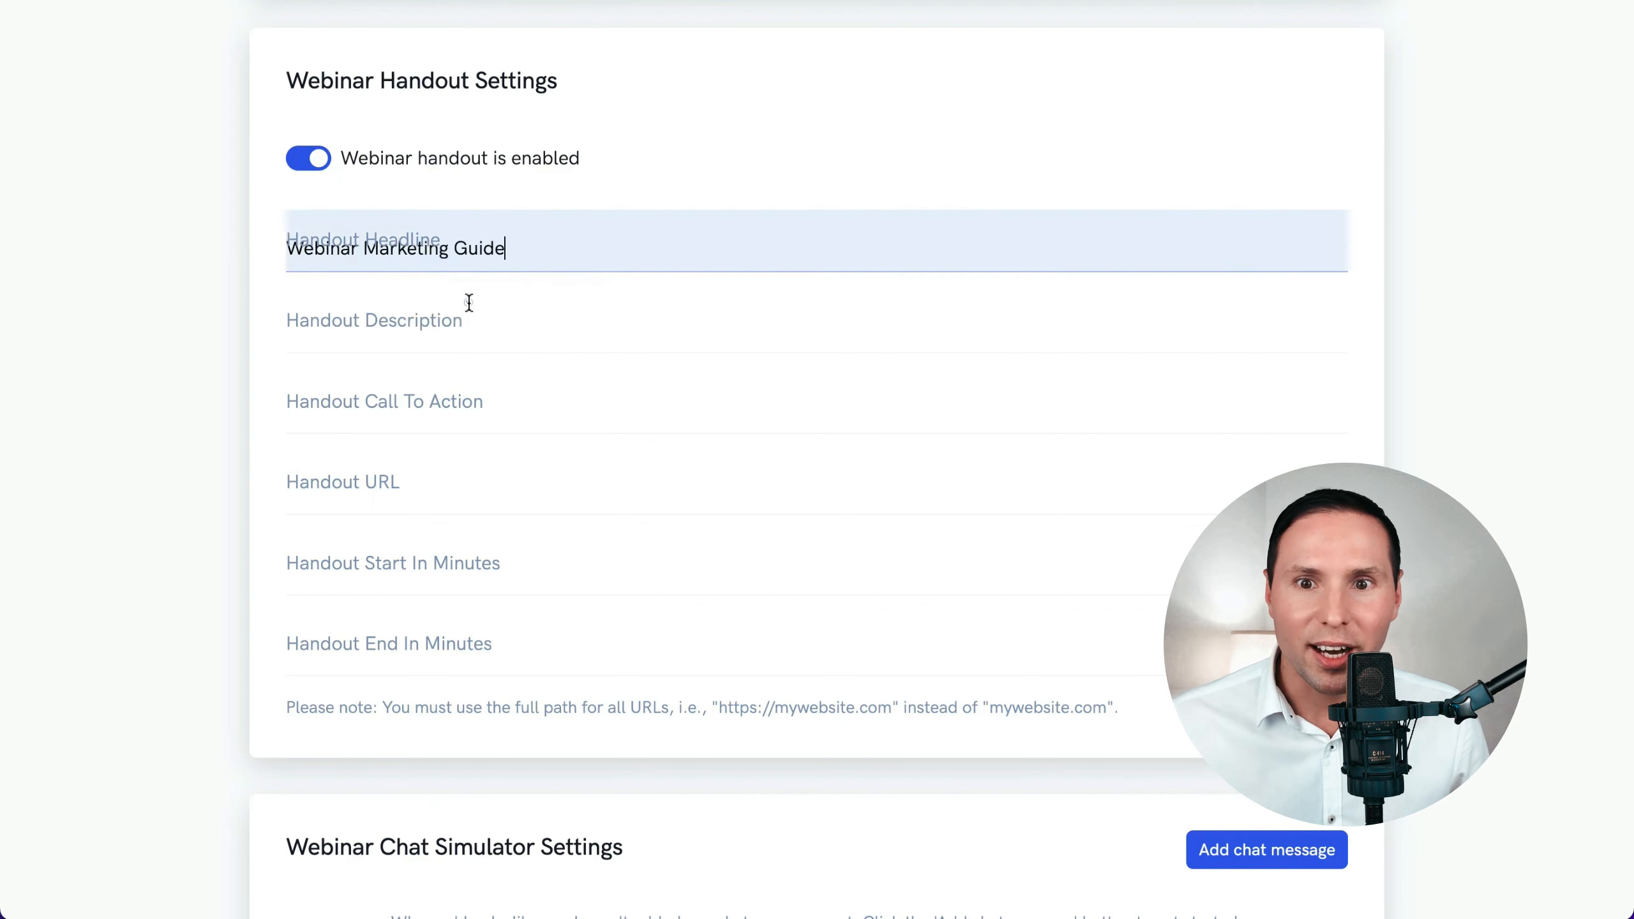
pyautogui.click(103, 336)
# - Set the handout description to "Learn how to drive traffic to your webinars without spending money on advertising" and its call to action to "Access Guide"
pyautogui.scroll(-1, 102, 329)
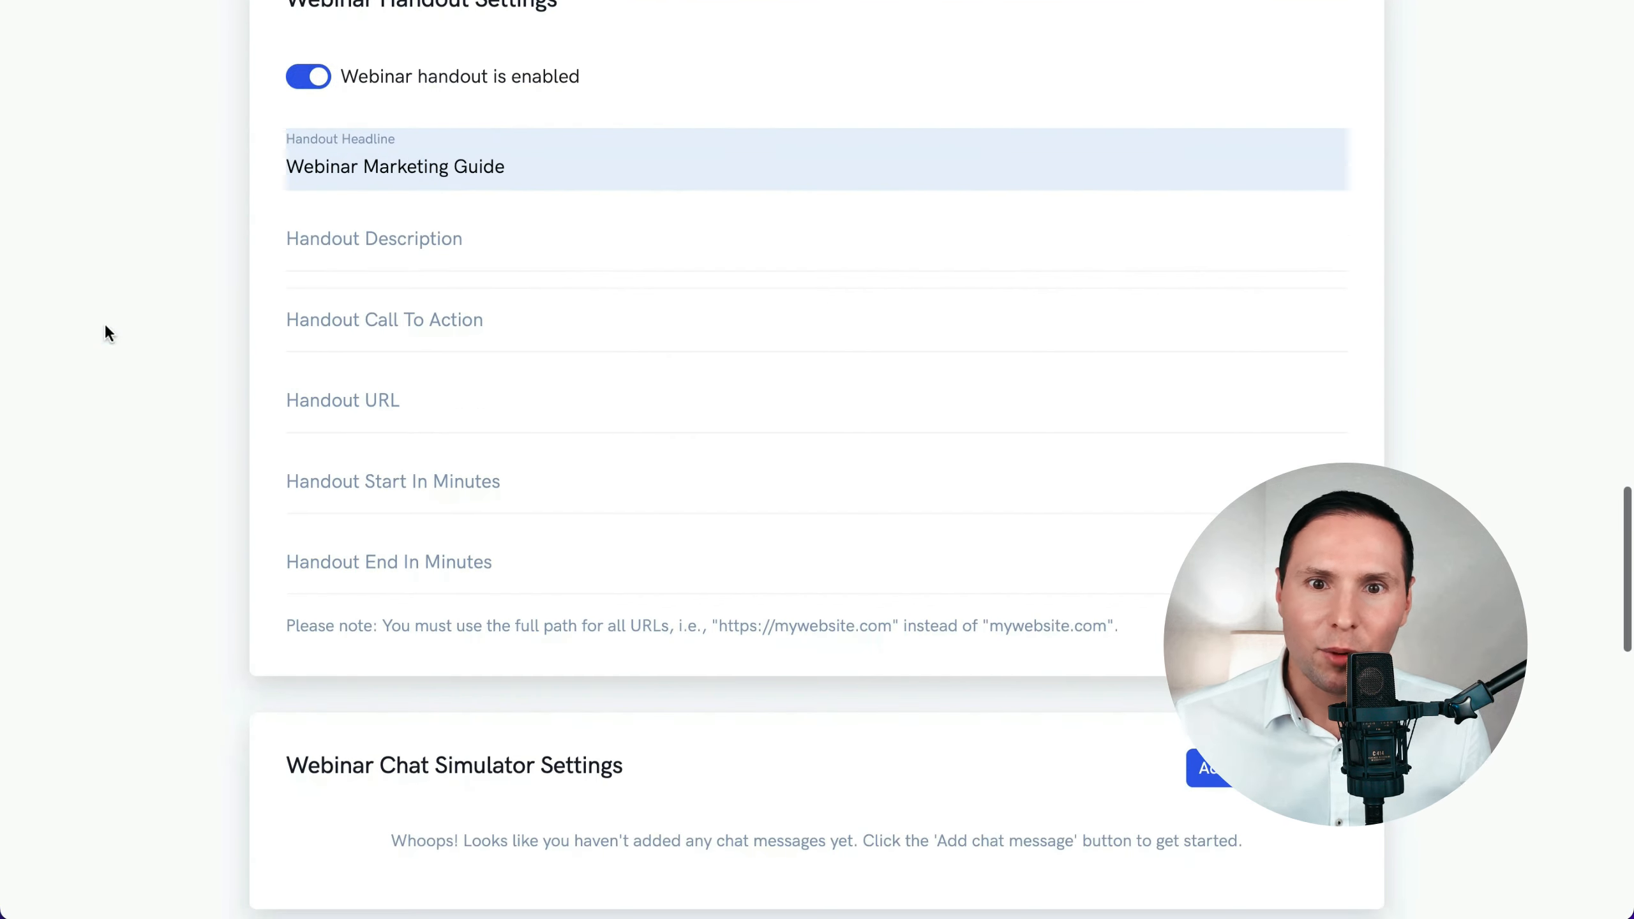
pyautogui.click(307, 234)
pyautogui.click(460, 298)
pyautogui.click(189, 304)
pyautogui.scroll(-1, 191, 308)
pyautogui.click(324, 308)
pyautogui.click(445, 370)
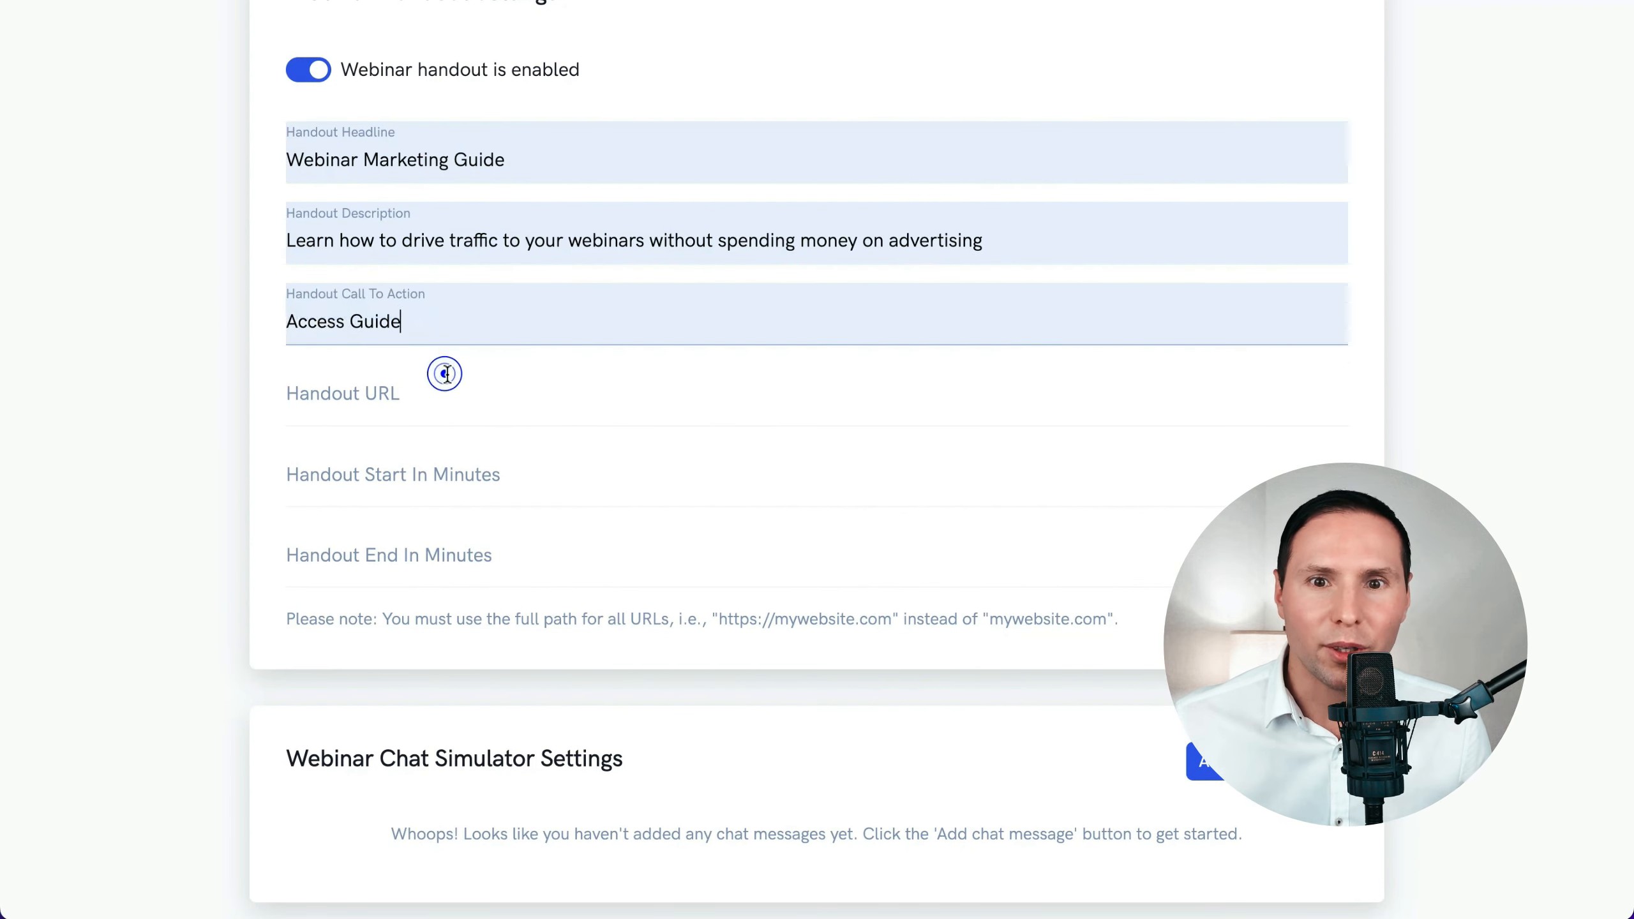
pyautogui.click(227, 361)
# - Set the handout to start at 5 minutes
pyautogui.scroll(-3, 227, 361)
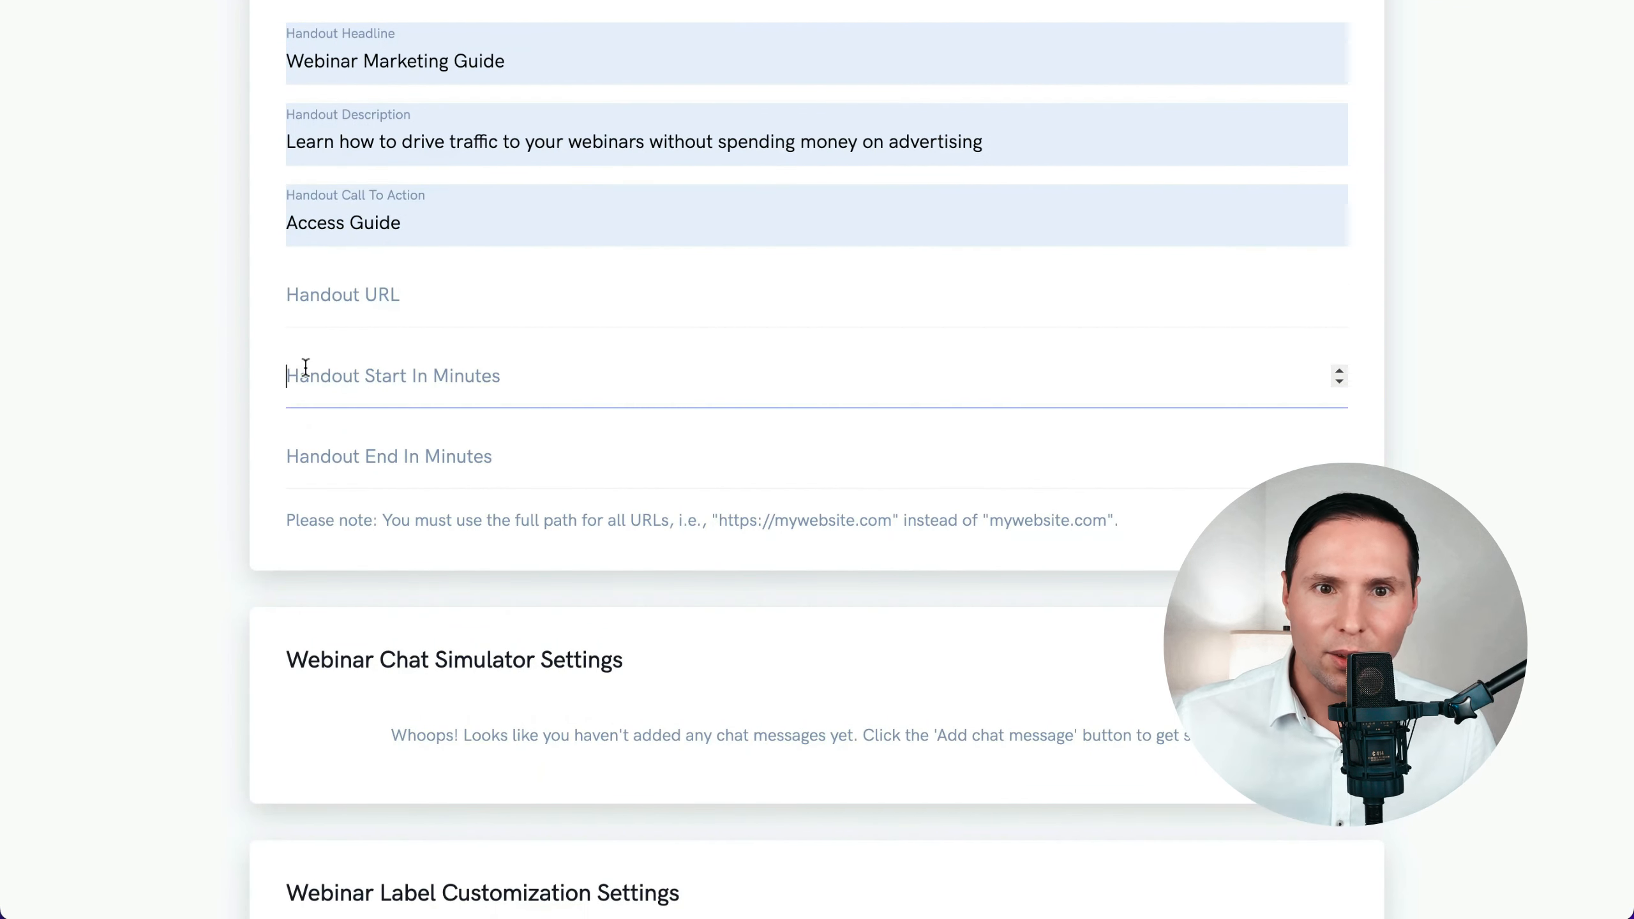
pyautogui.click(305, 367)
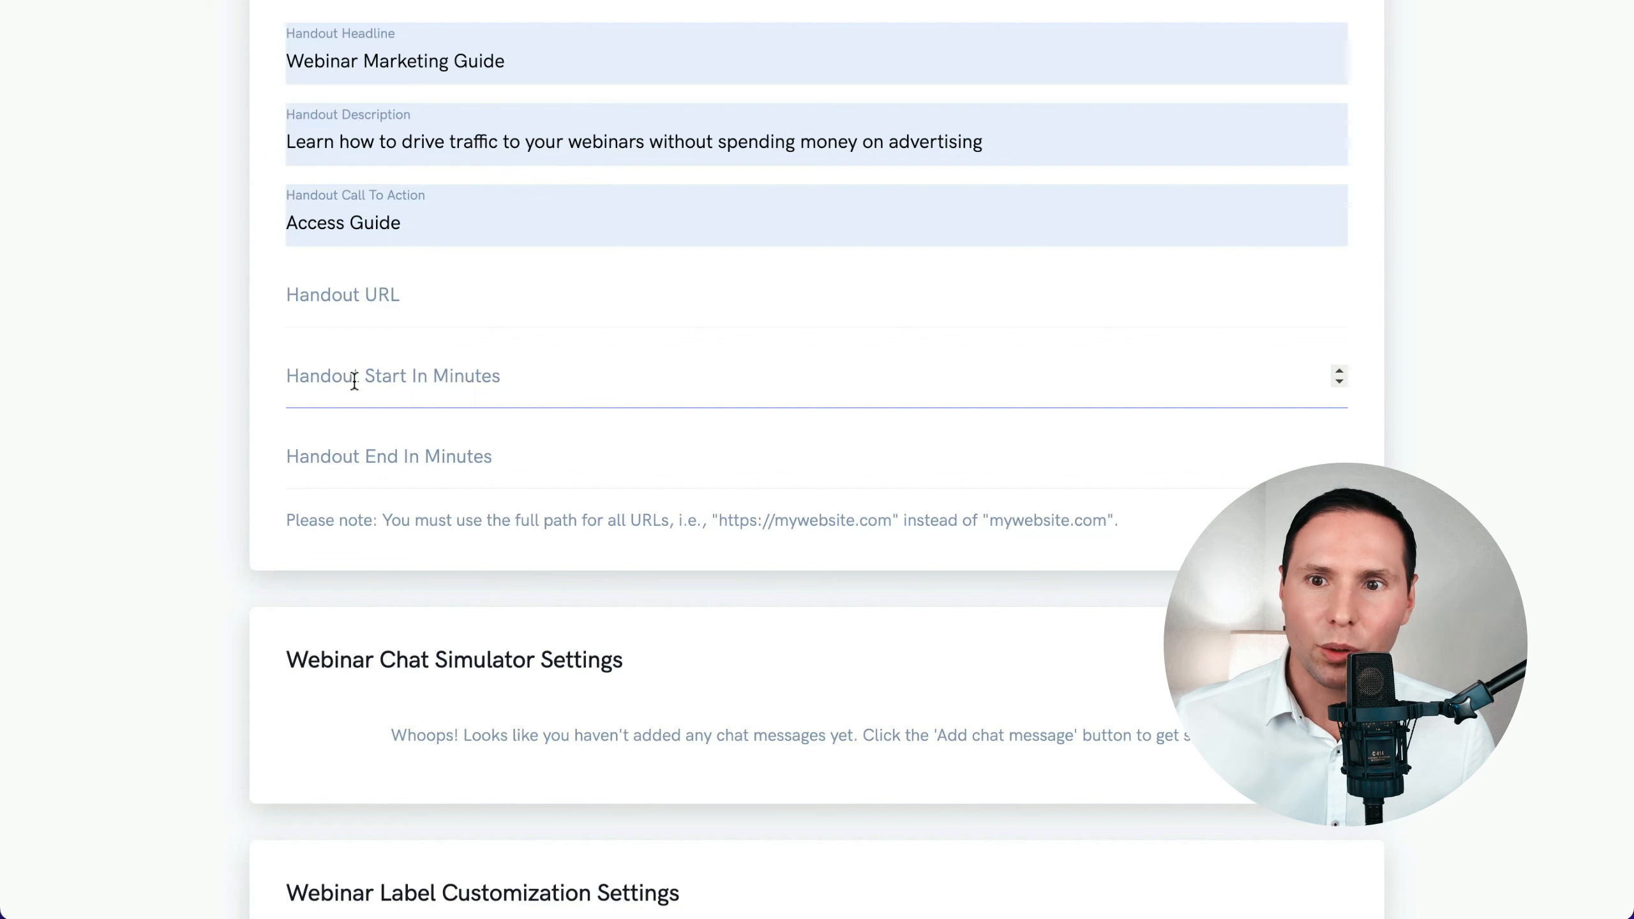
pyautogui.click(375, 430)
pyautogui.click(366, 368)
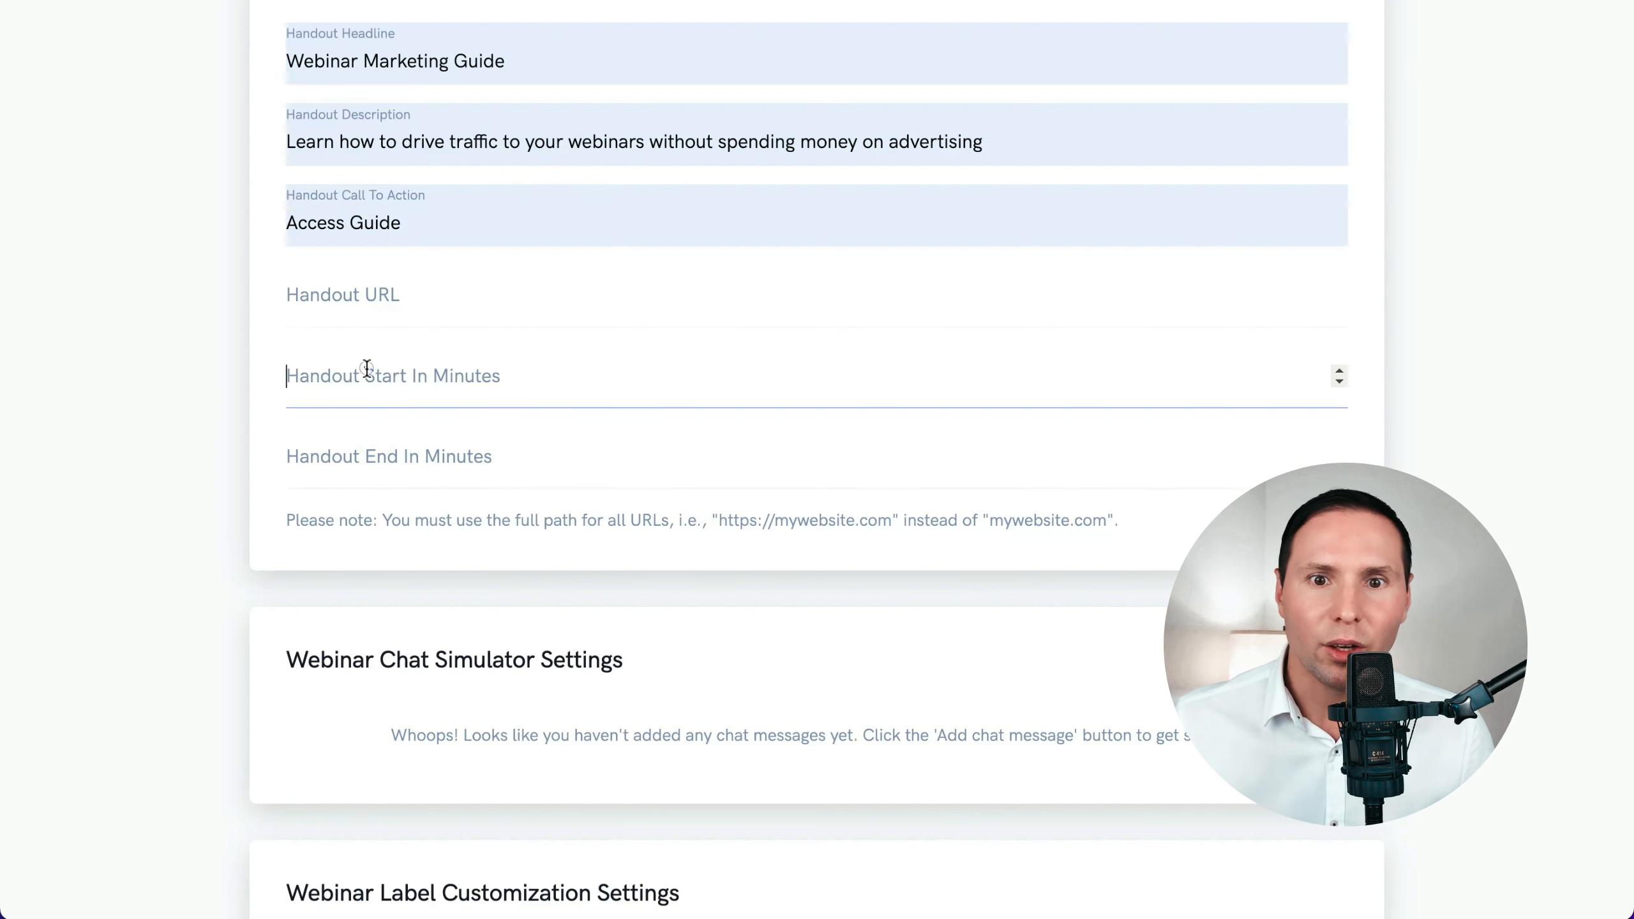
pyautogui.write('5')
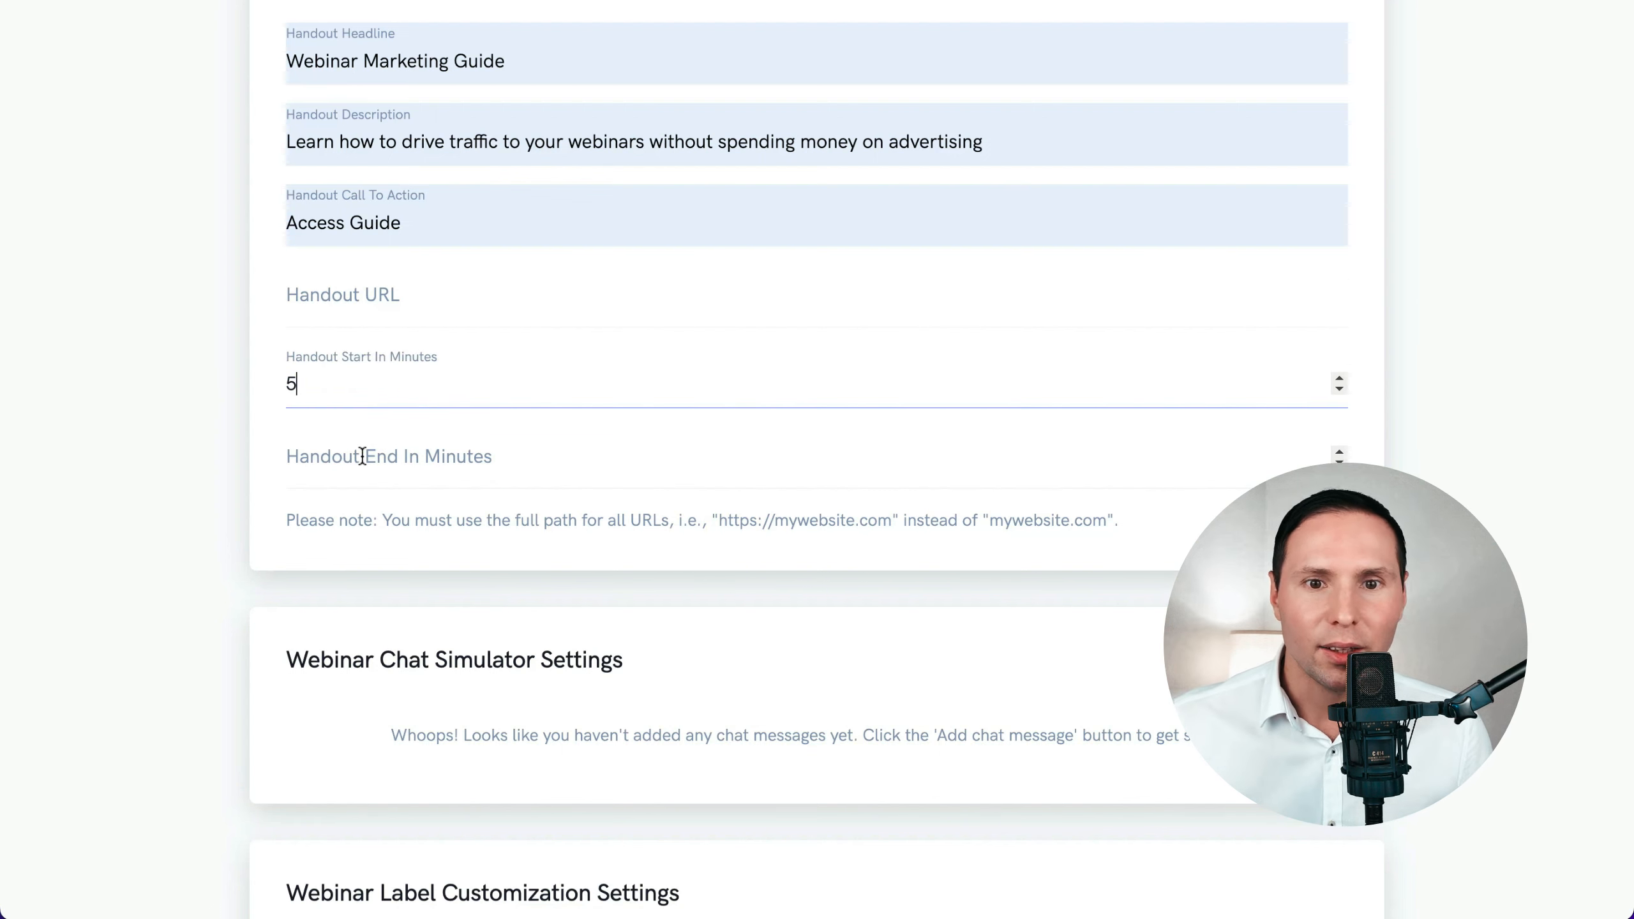
# - Review the chat simulator and label customization sections, and save the live settings to continue to the Other stage
pyautogui.click(362, 456)
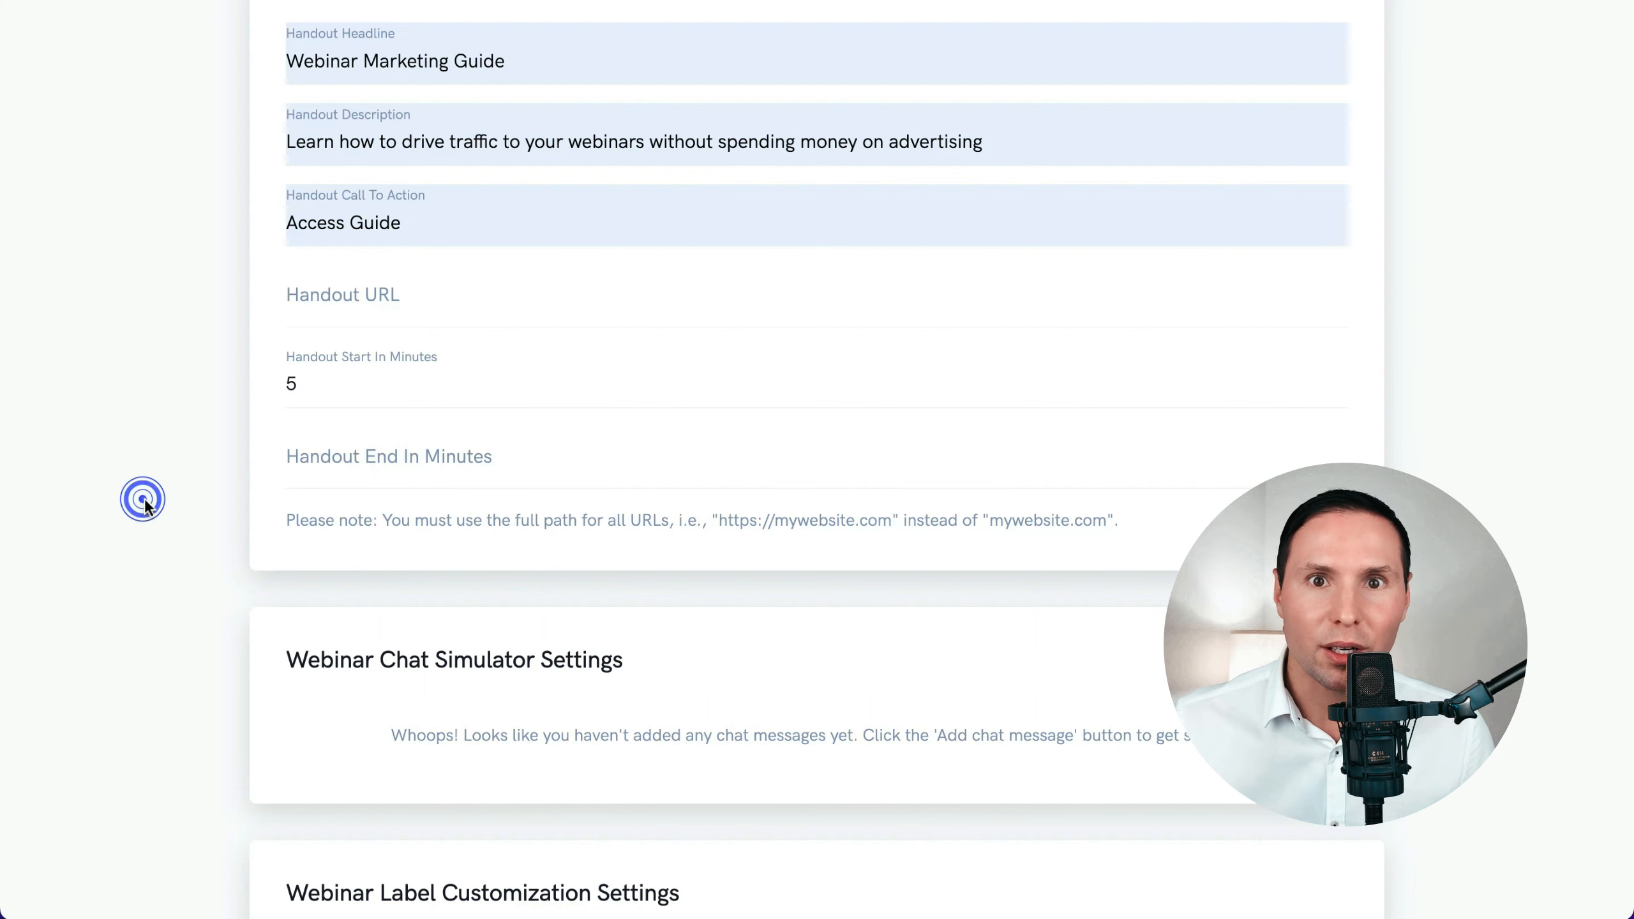
pyautogui.scroll(-7, 223, 566)
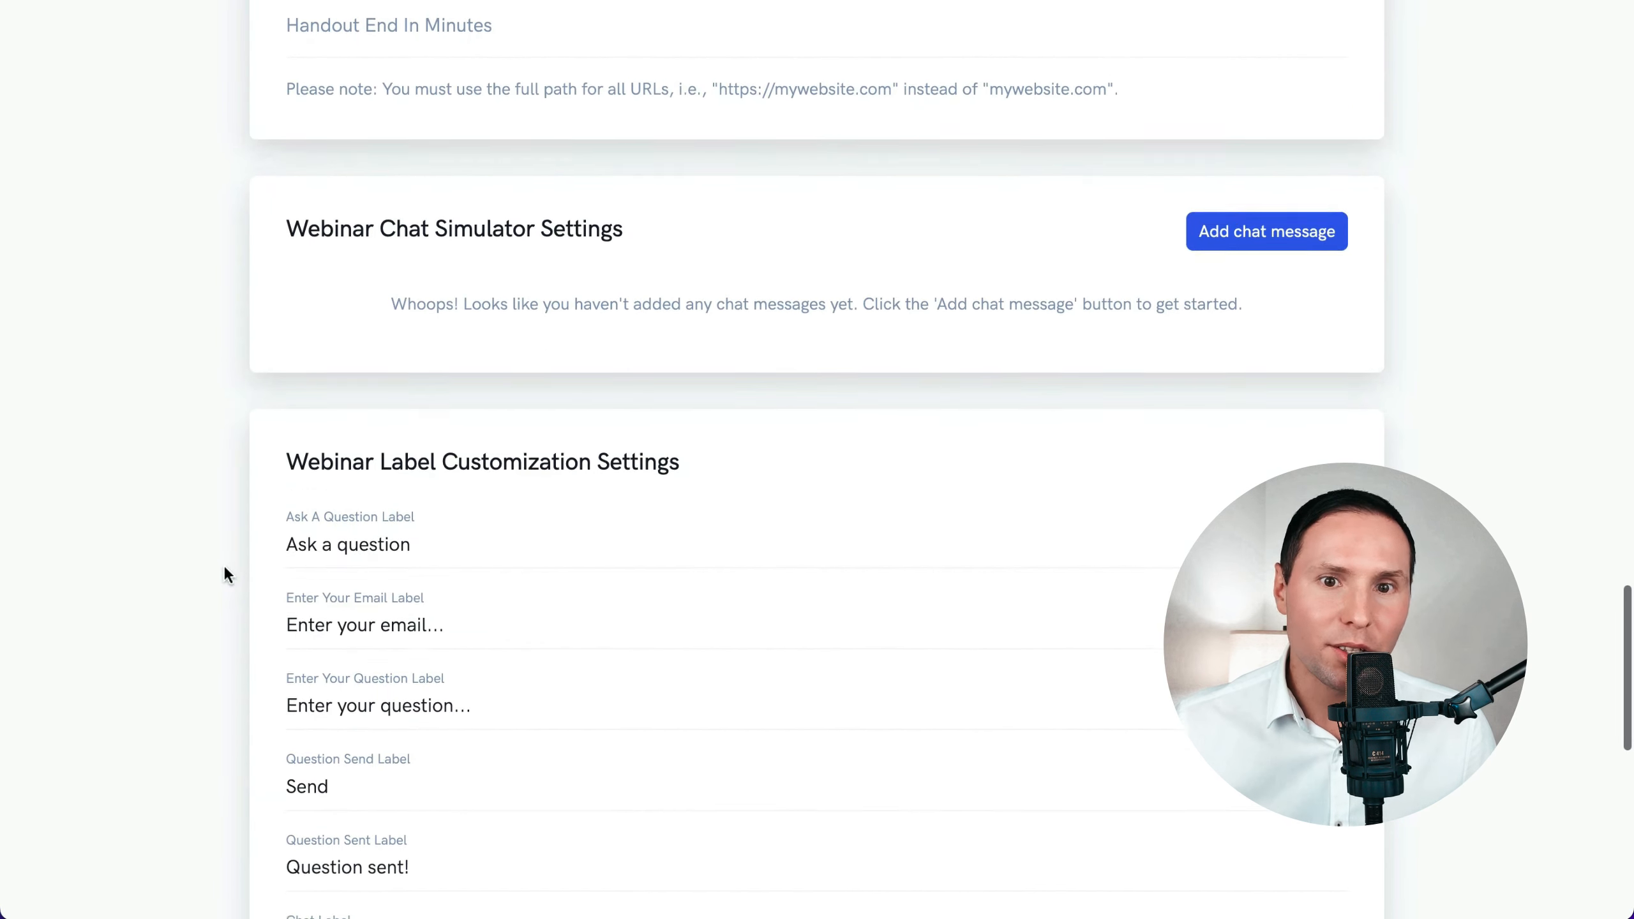
pyautogui.moveTo(125, 477); pyautogui.dragTo(430, 239)
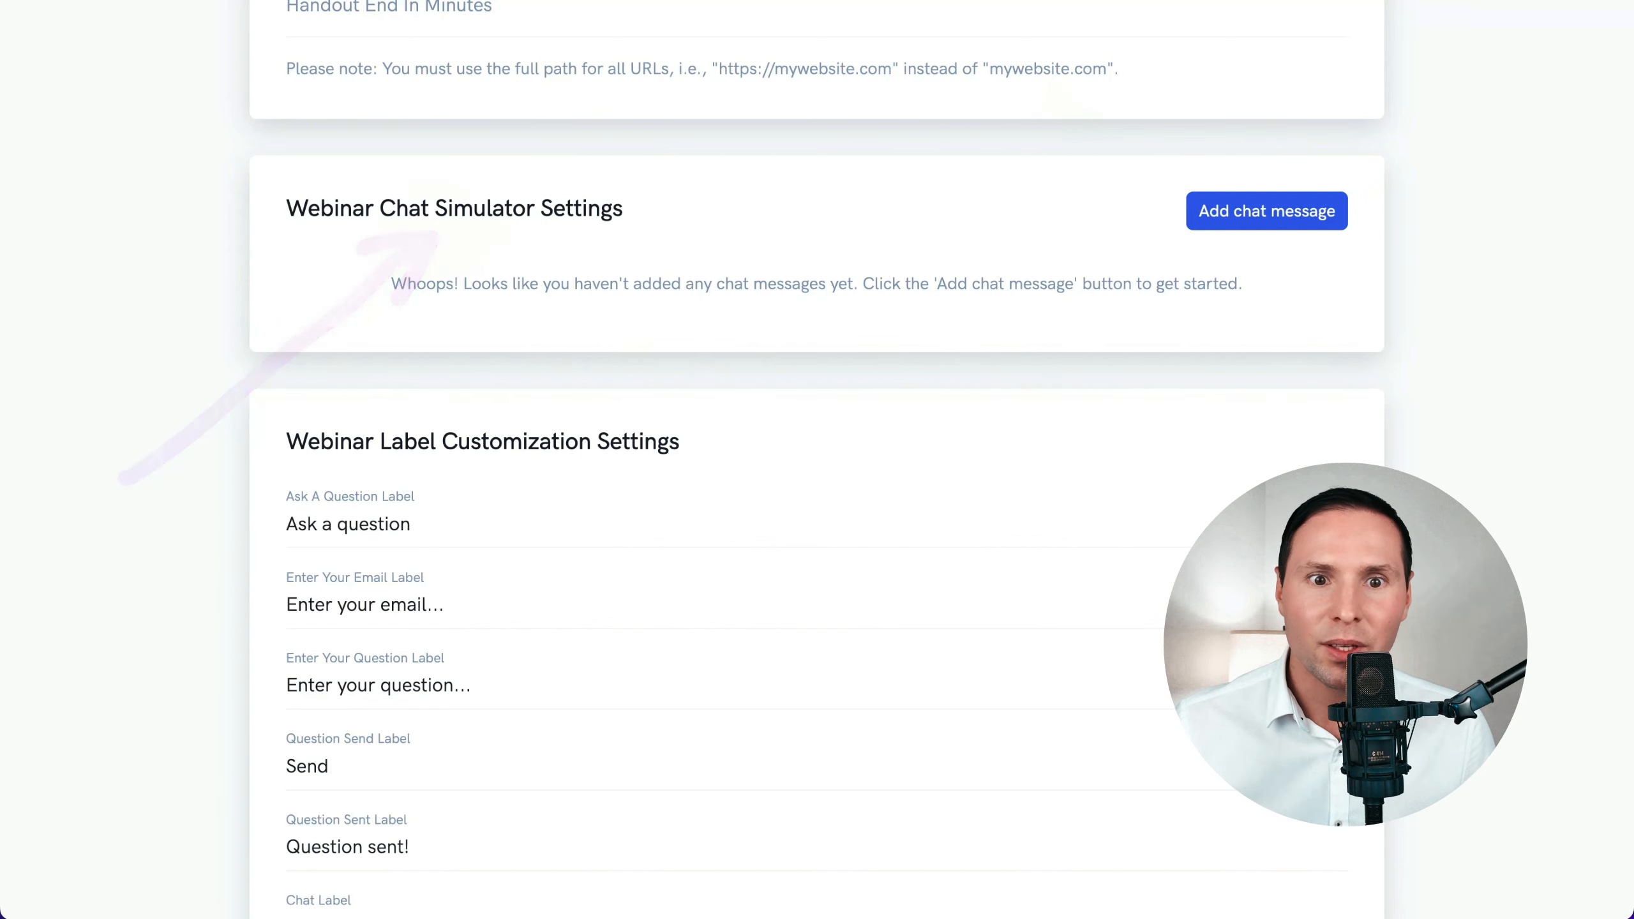
pyautogui.scroll(-5, 1442, 313)
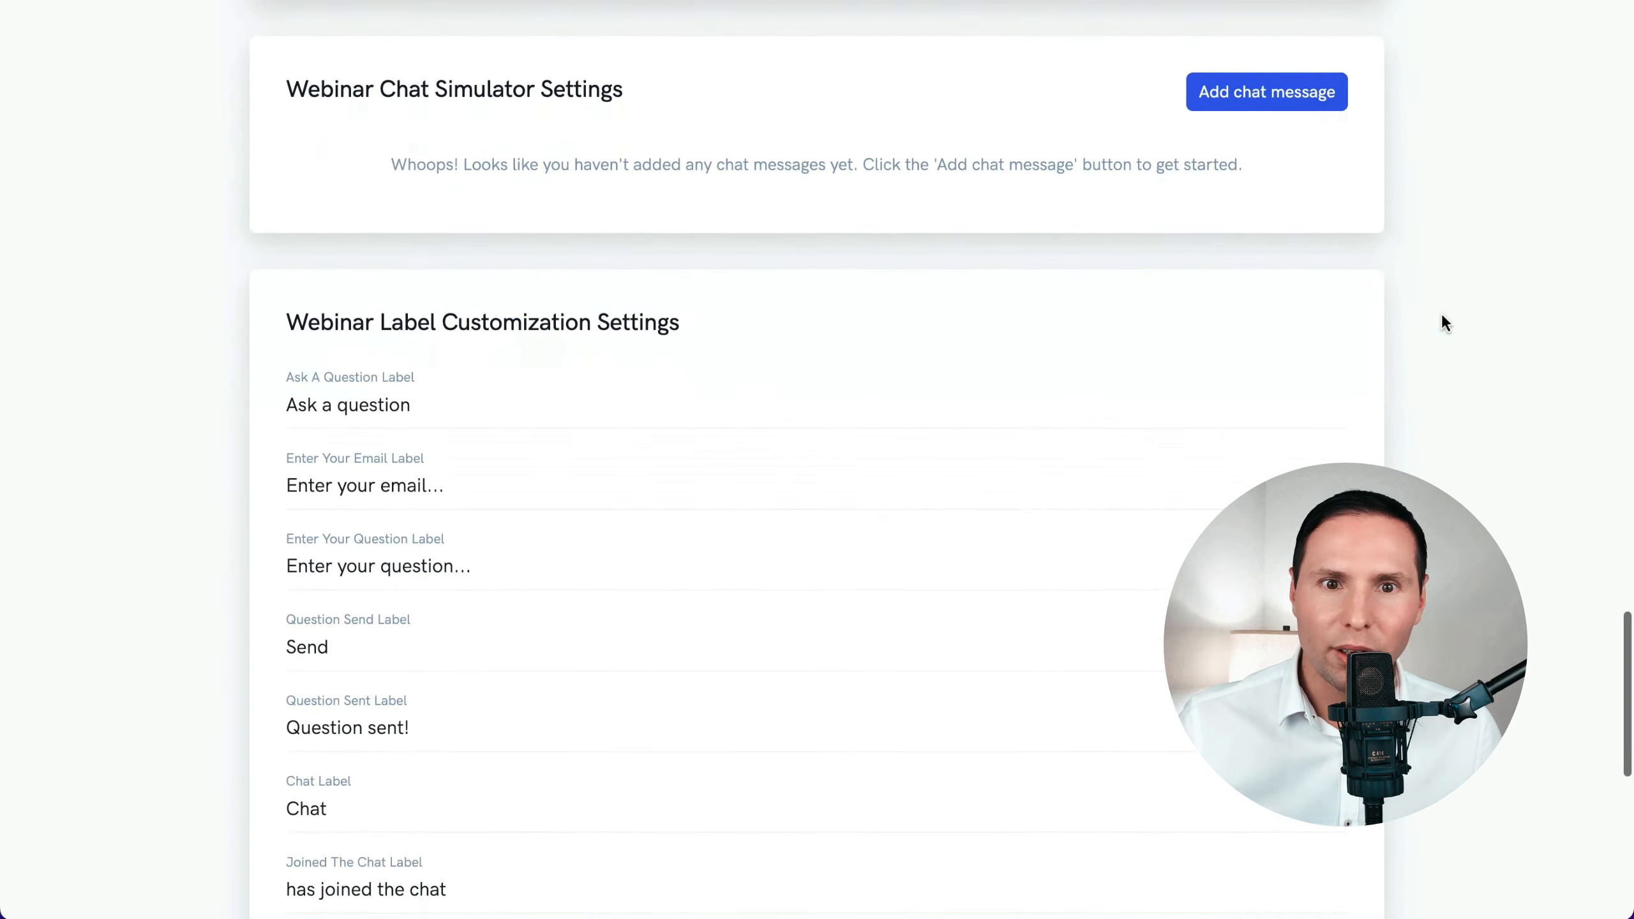
pyautogui.scroll(-1, 1442, 313)
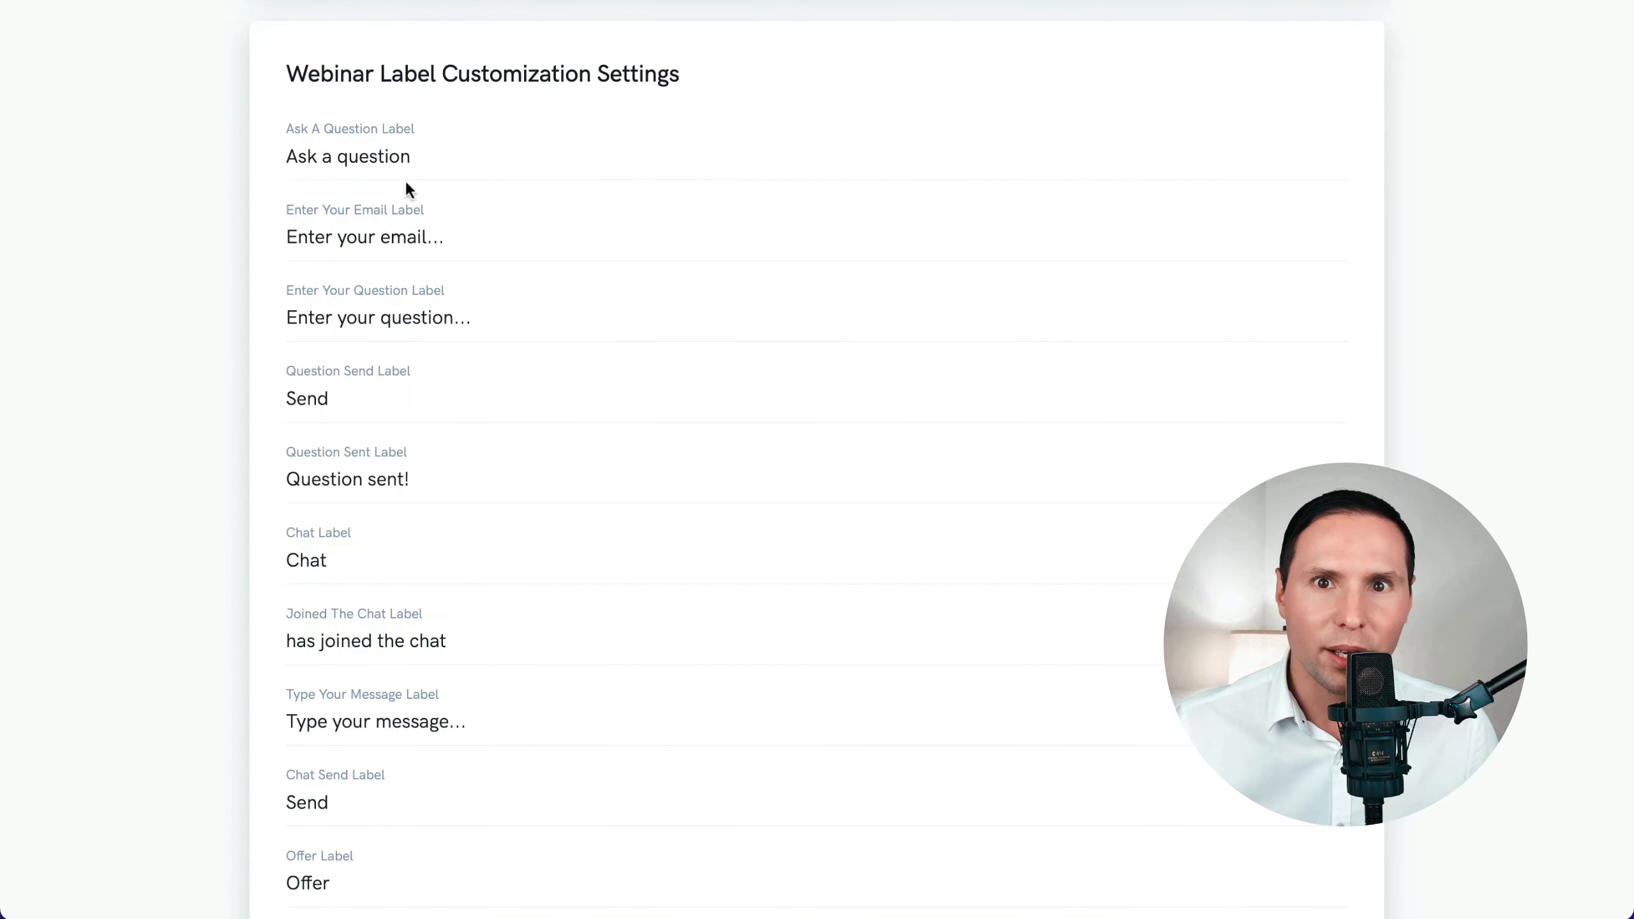
pyautogui.scroll(-8, 490, 332)
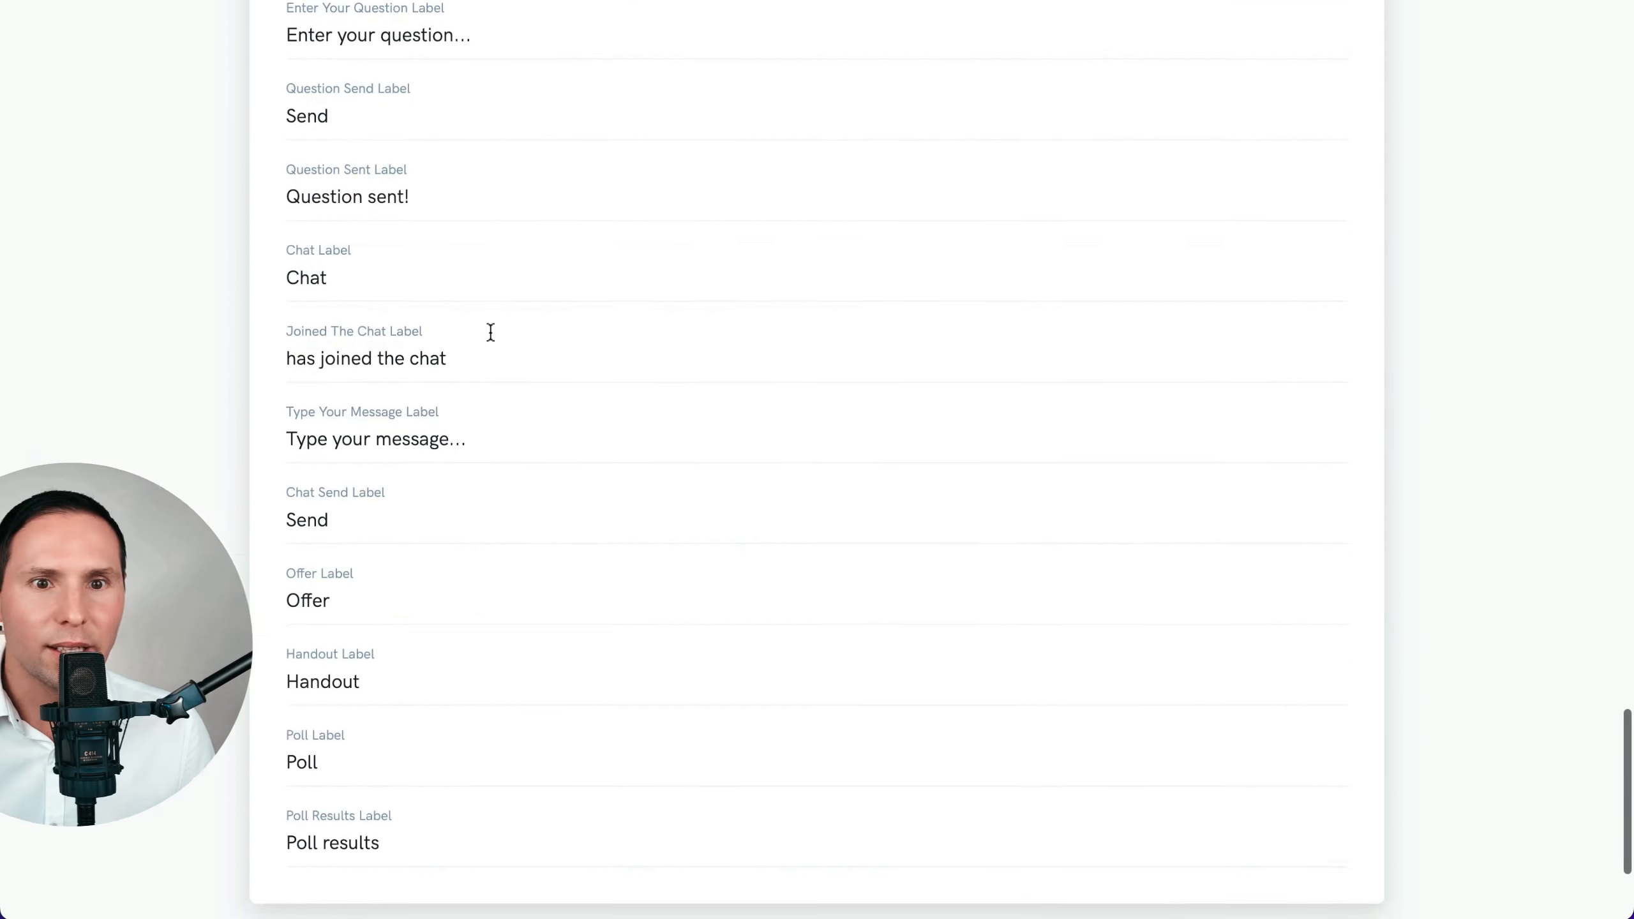
pyautogui.click(1343, 729)
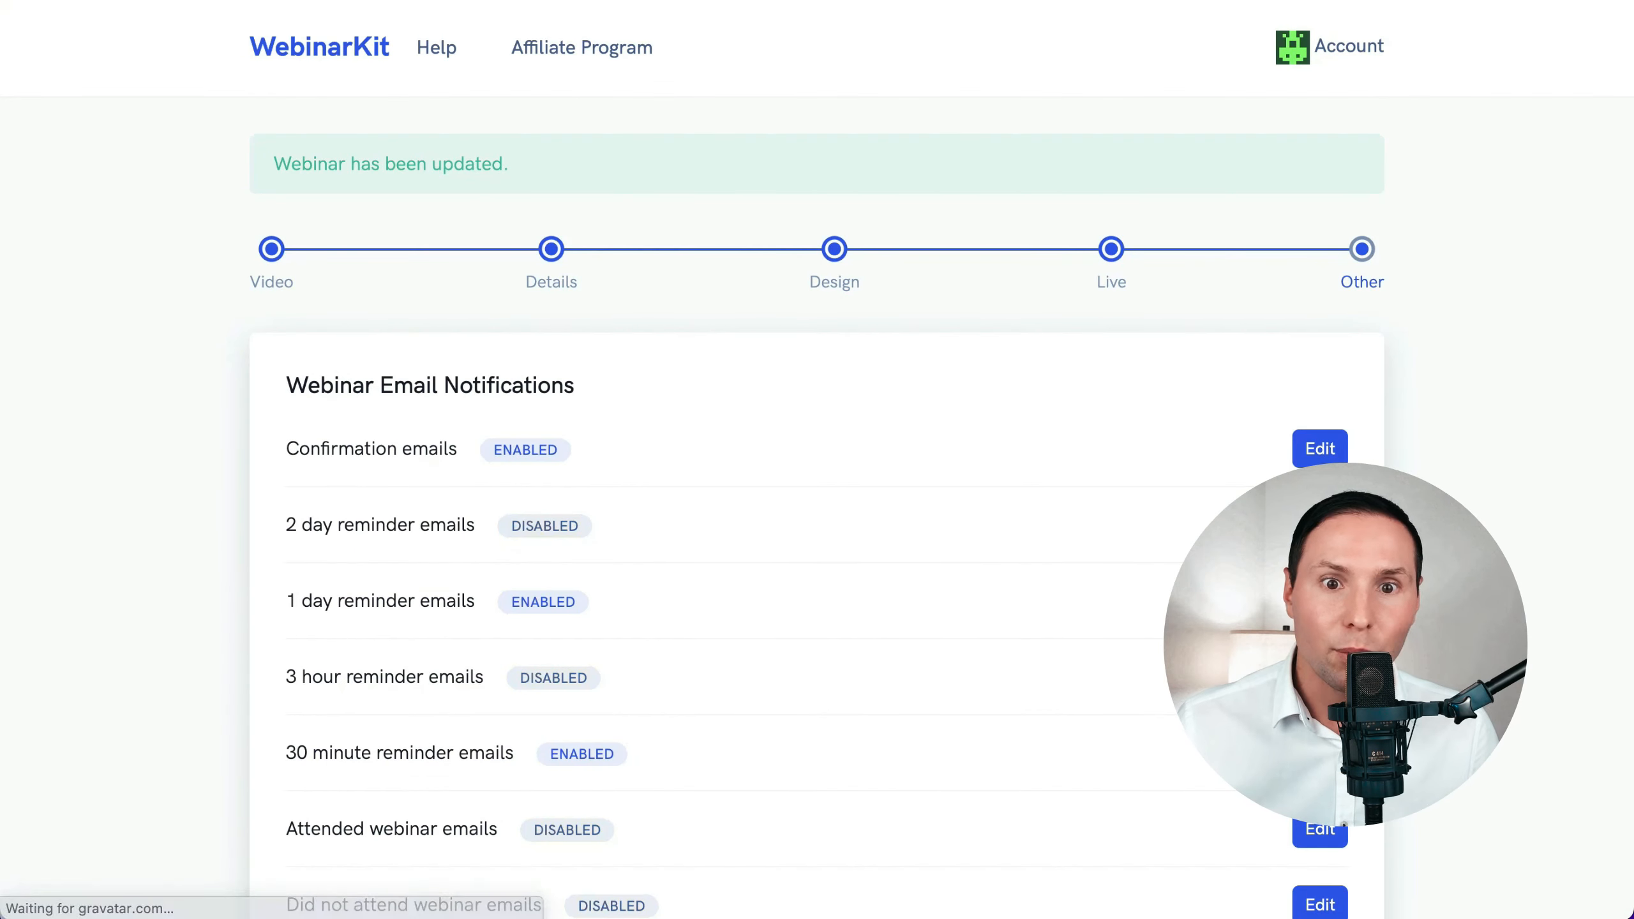
# - Look through the email notification, text message, integration and script sections of the webinar's Other stage
pyautogui.scroll(-2, 1516, 559)
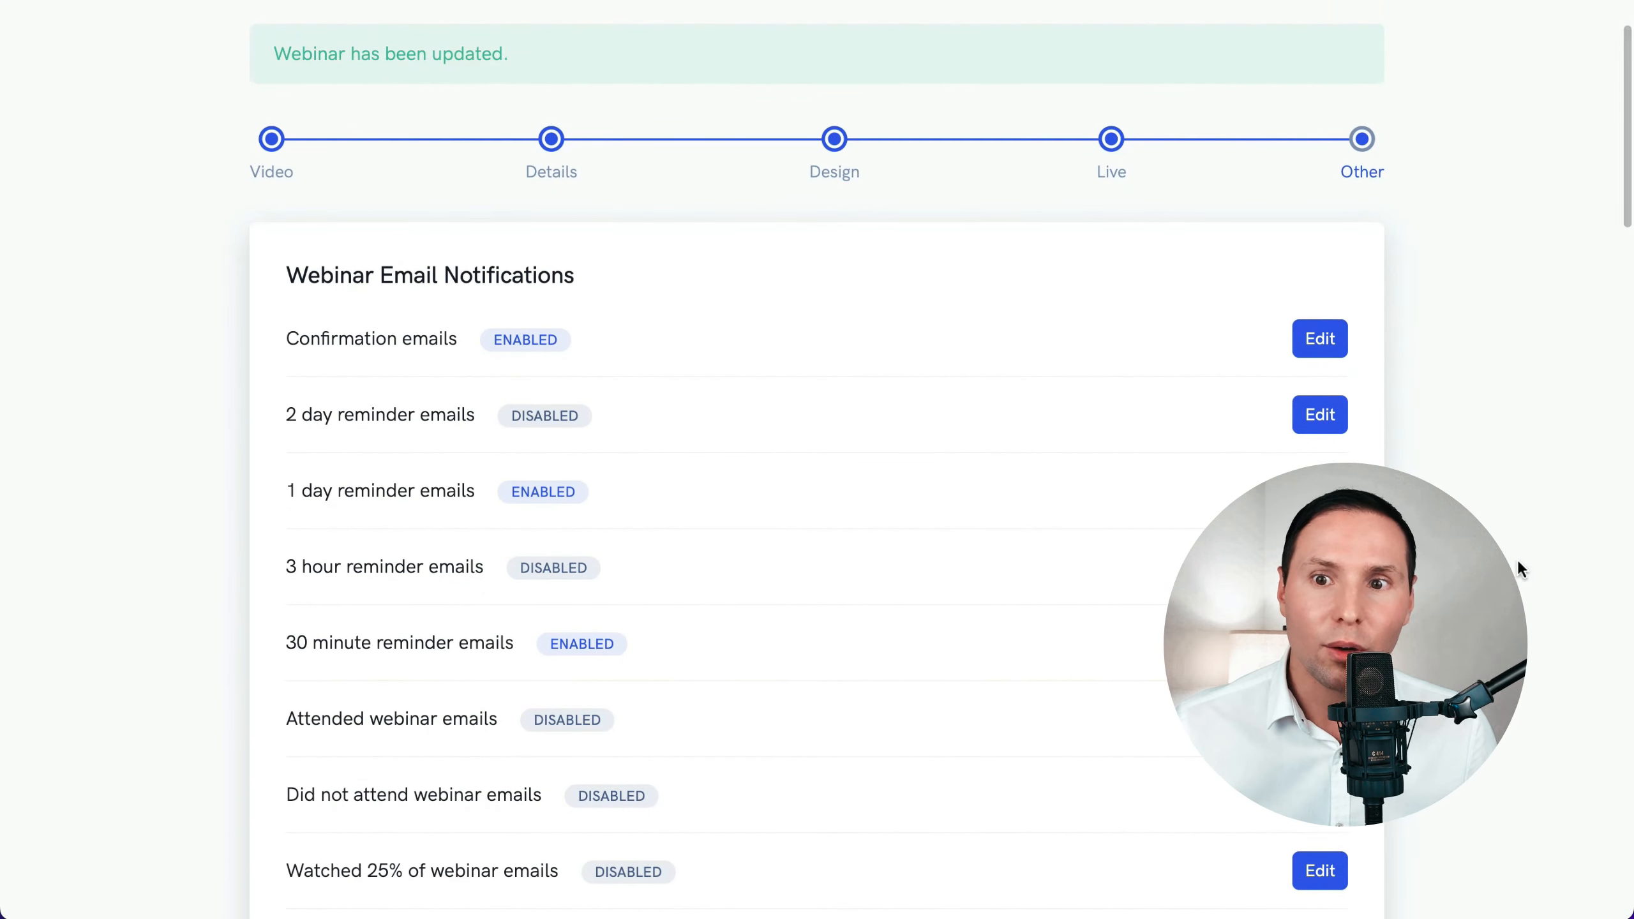
pyautogui.scroll(-15, 1425, 259)
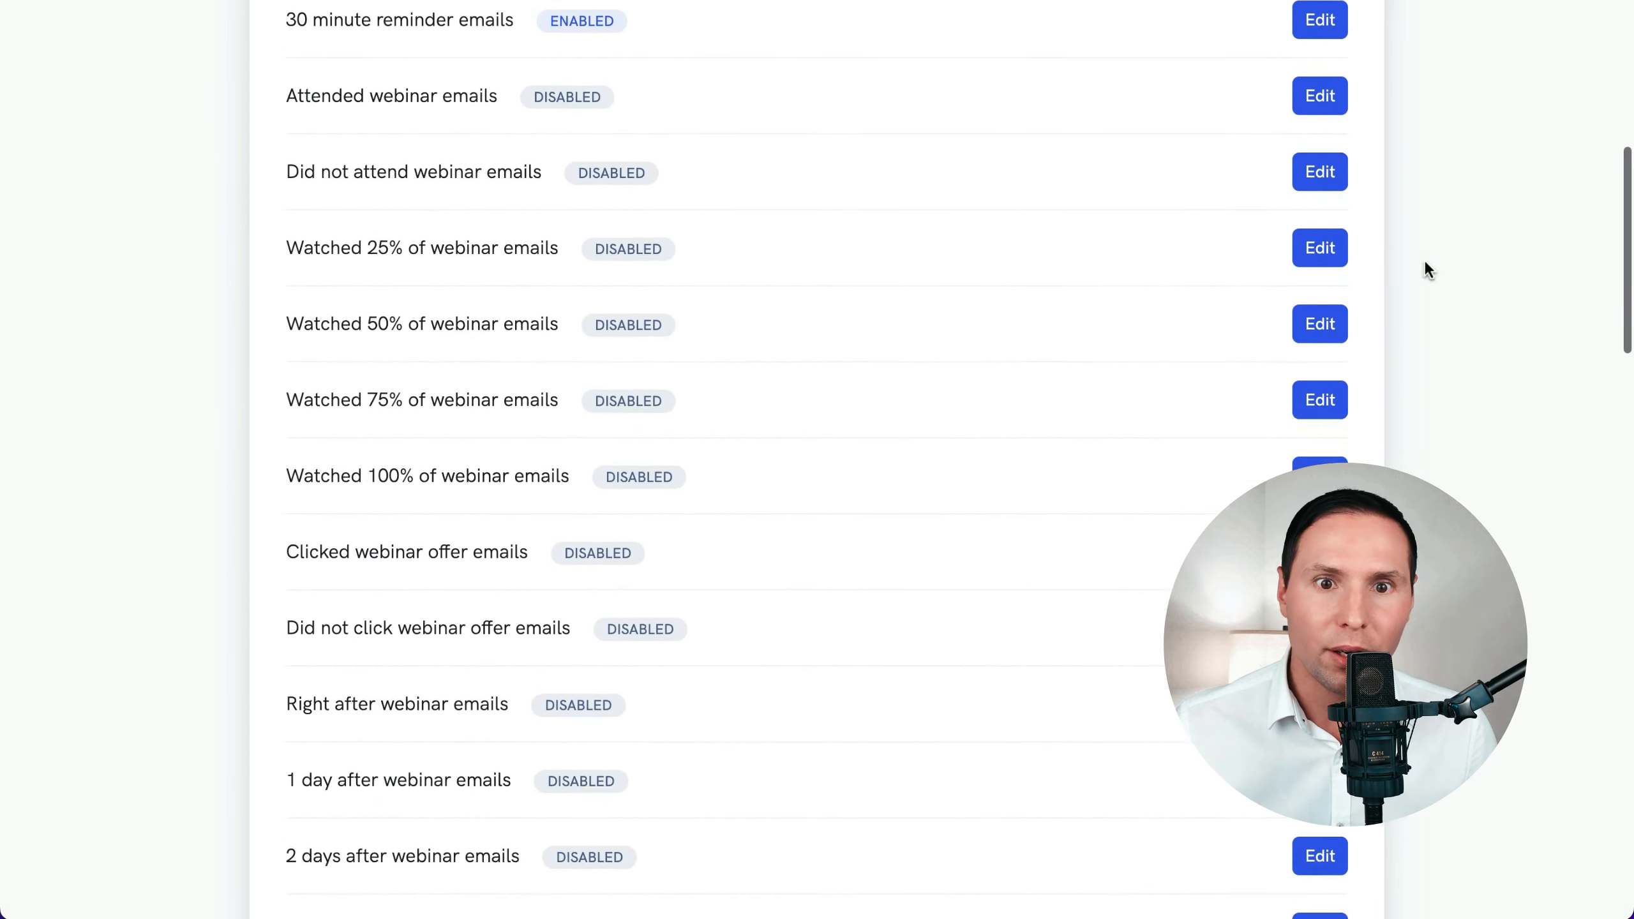
pyautogui.scroll(-10, 1425, 260)
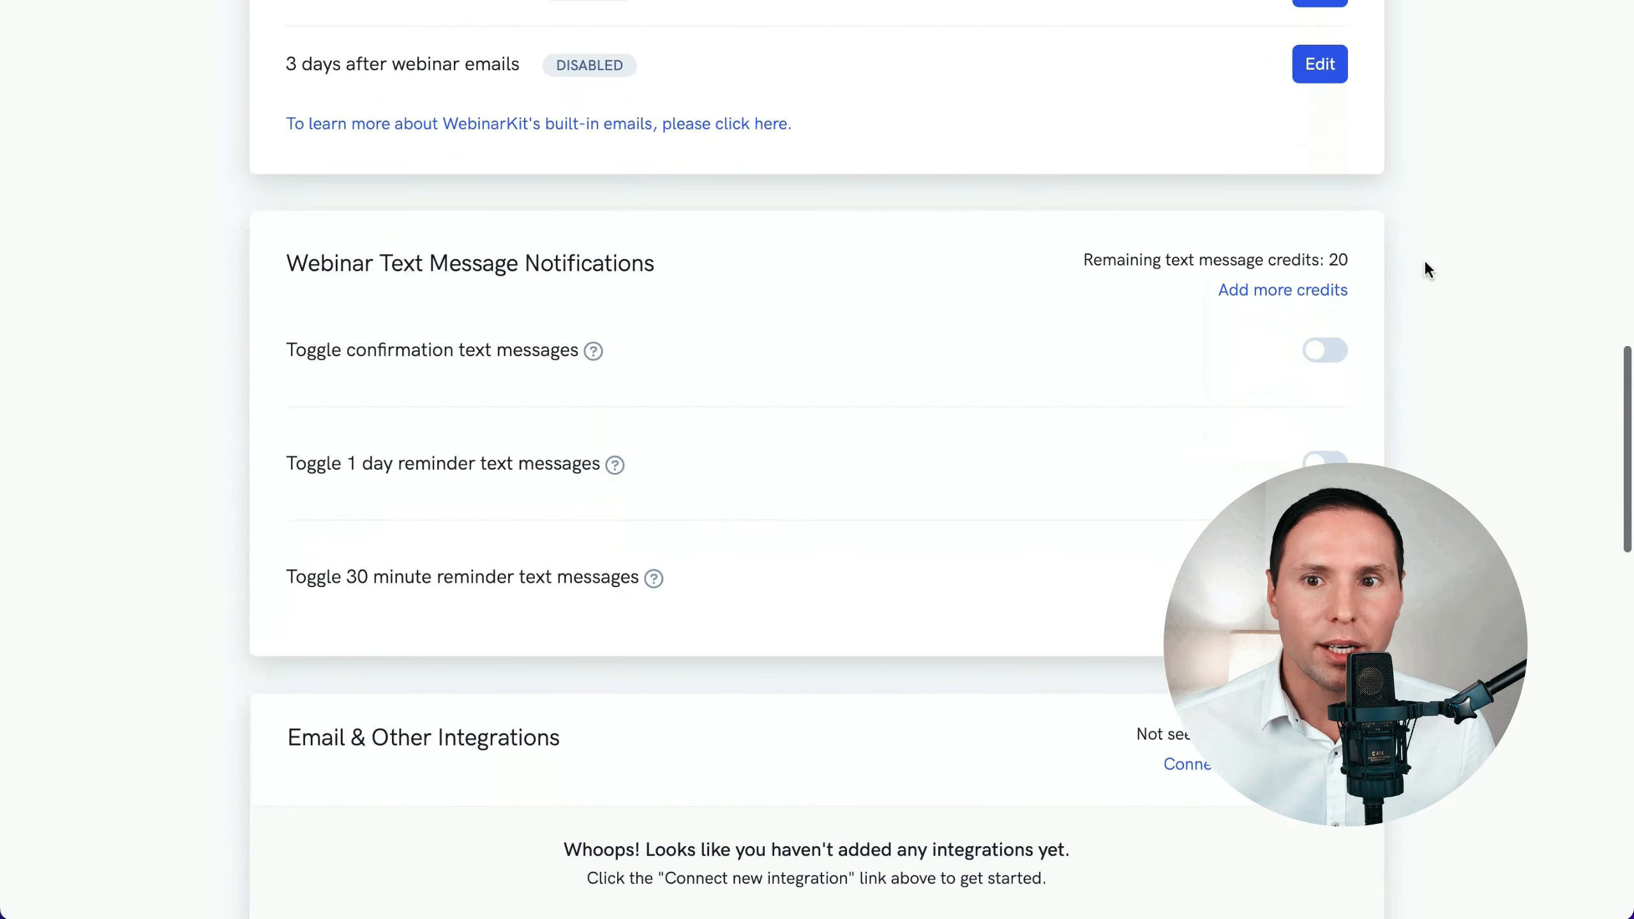
pyautogui.scroll(-13, 1426, 265)
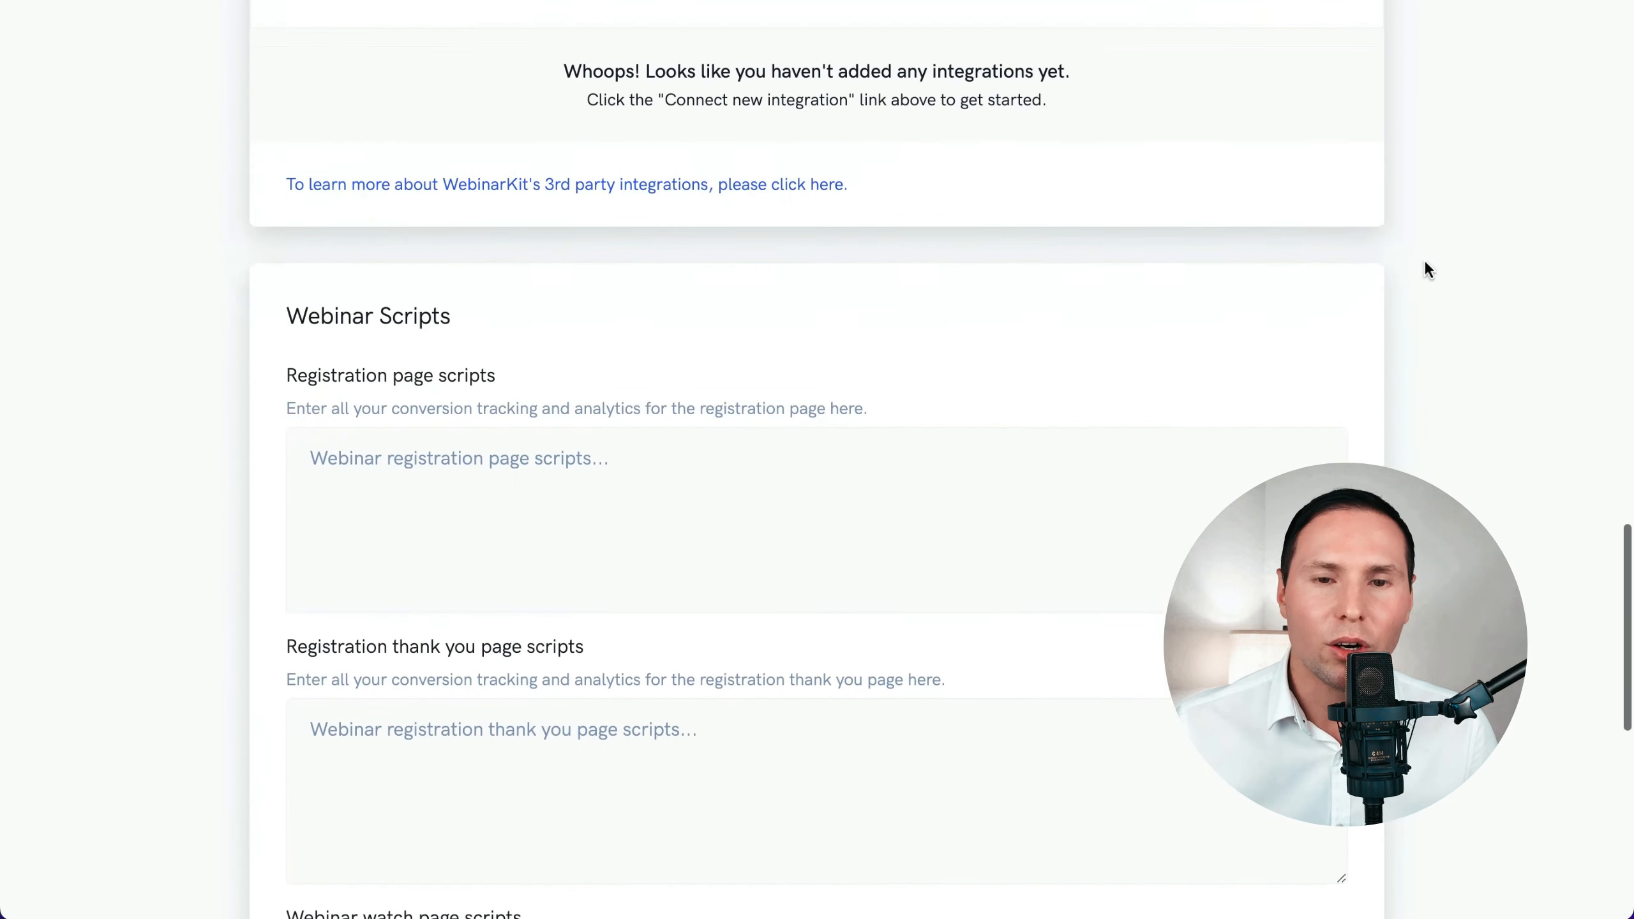
pyautogui.scroll(-9, 1425, 265)
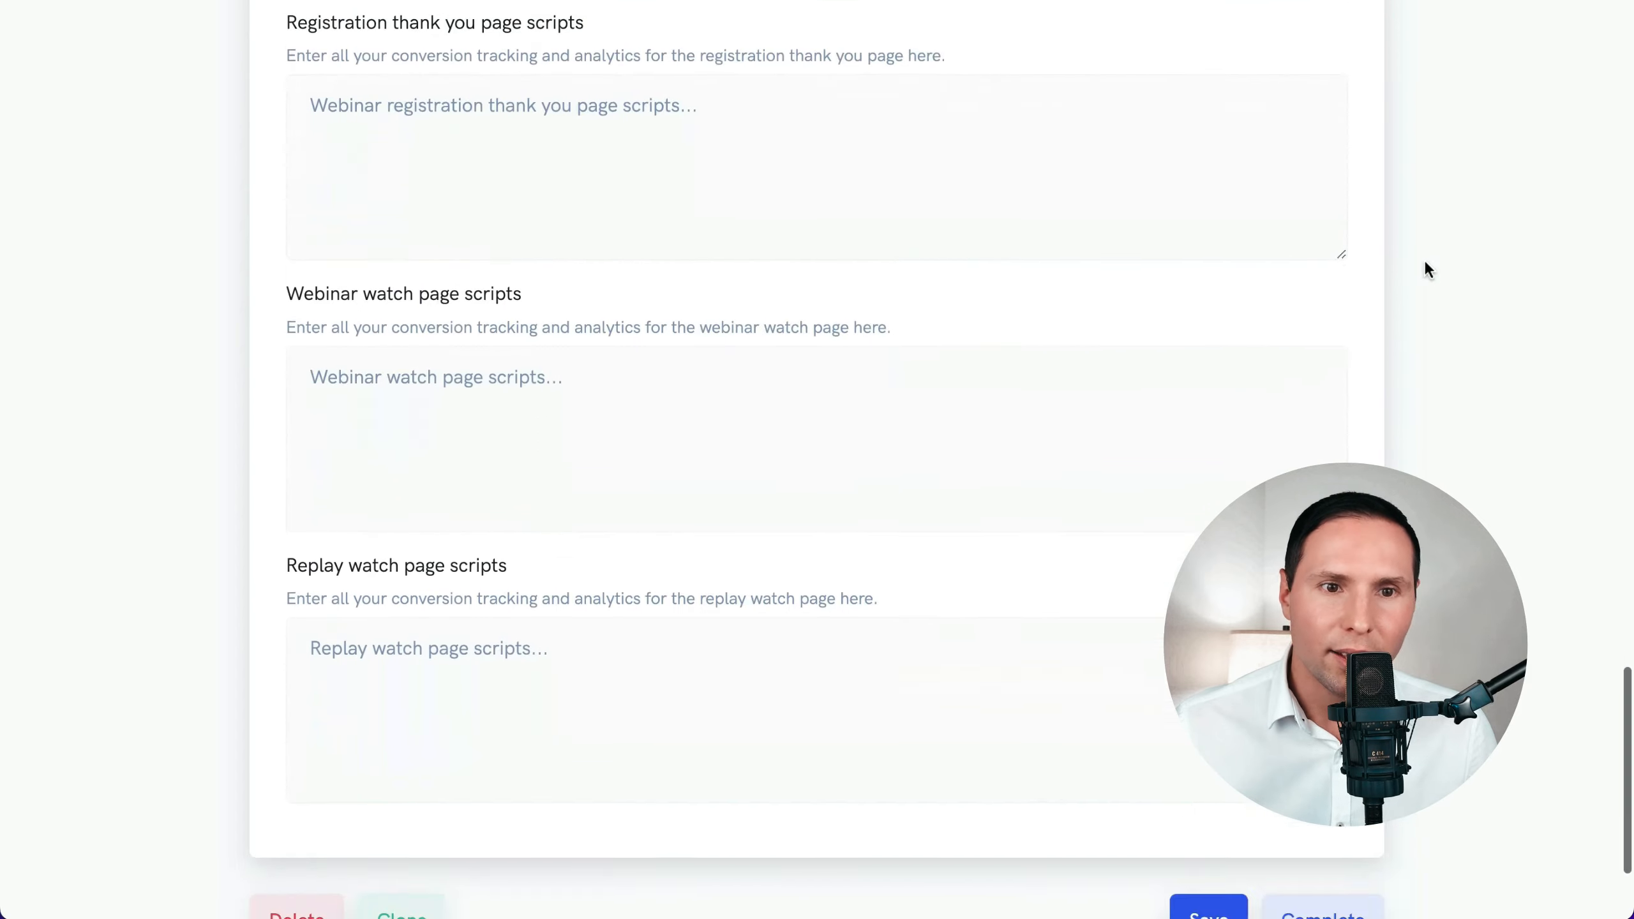
pyautogui.scroll(20, 1426, 263)
pyautogui.scroll(-2, 1426, 263)
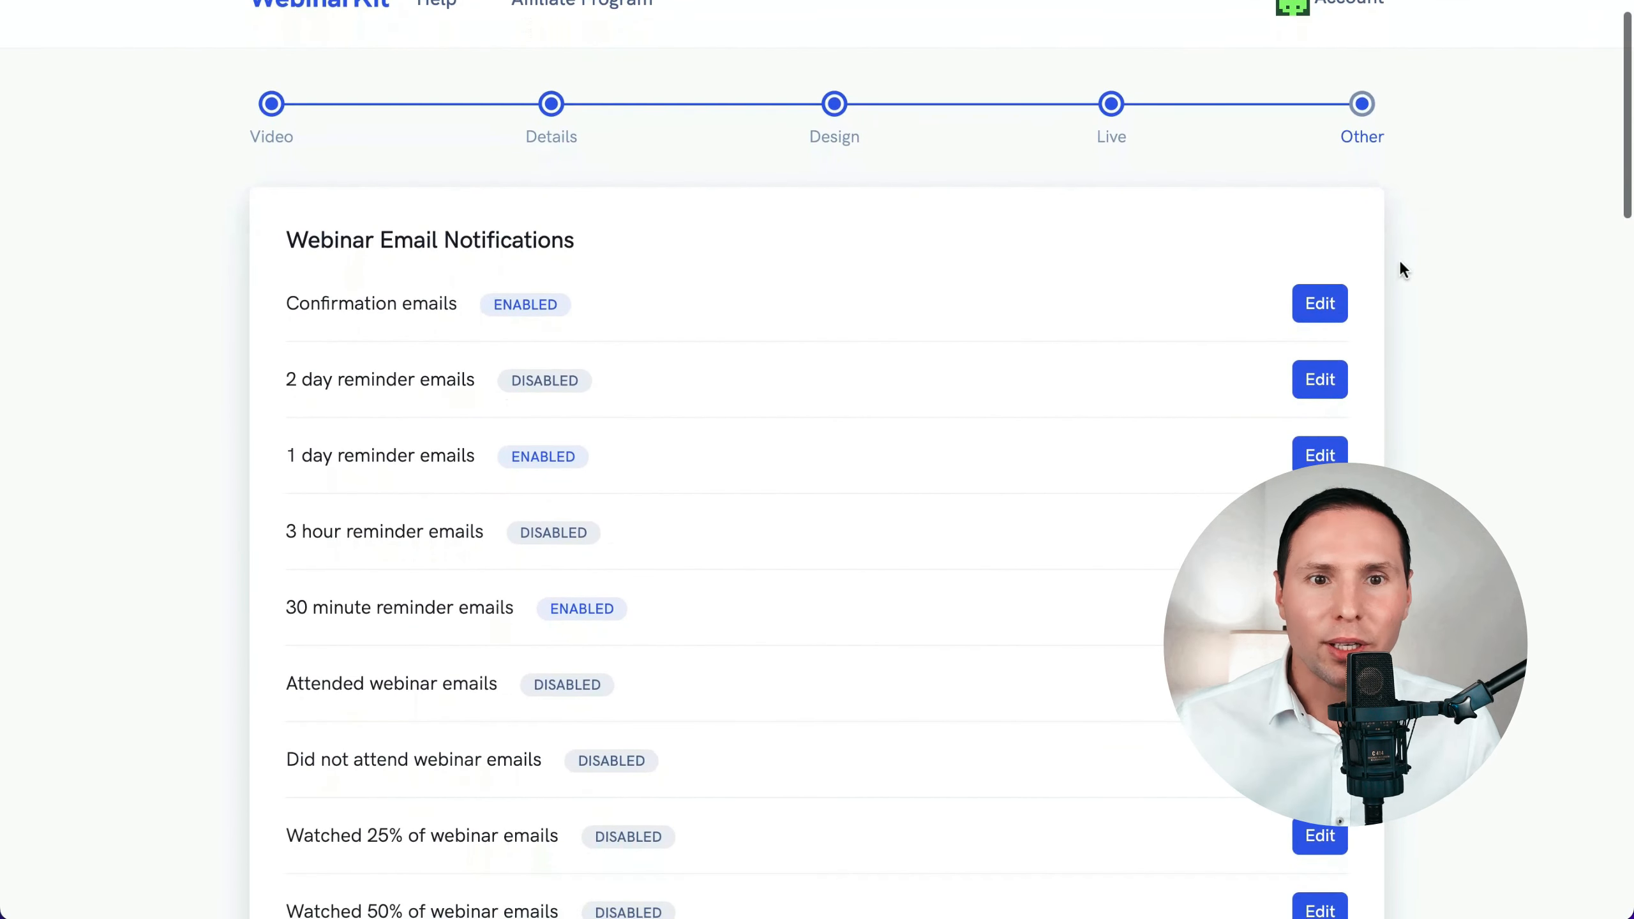
# - Open the confirmation email settings, switch these emails off and on again, and close the settings
pyautogui.click(1327, 320)
pyautogui.click(1203, 162)
pyautogui.click(1197, 160)
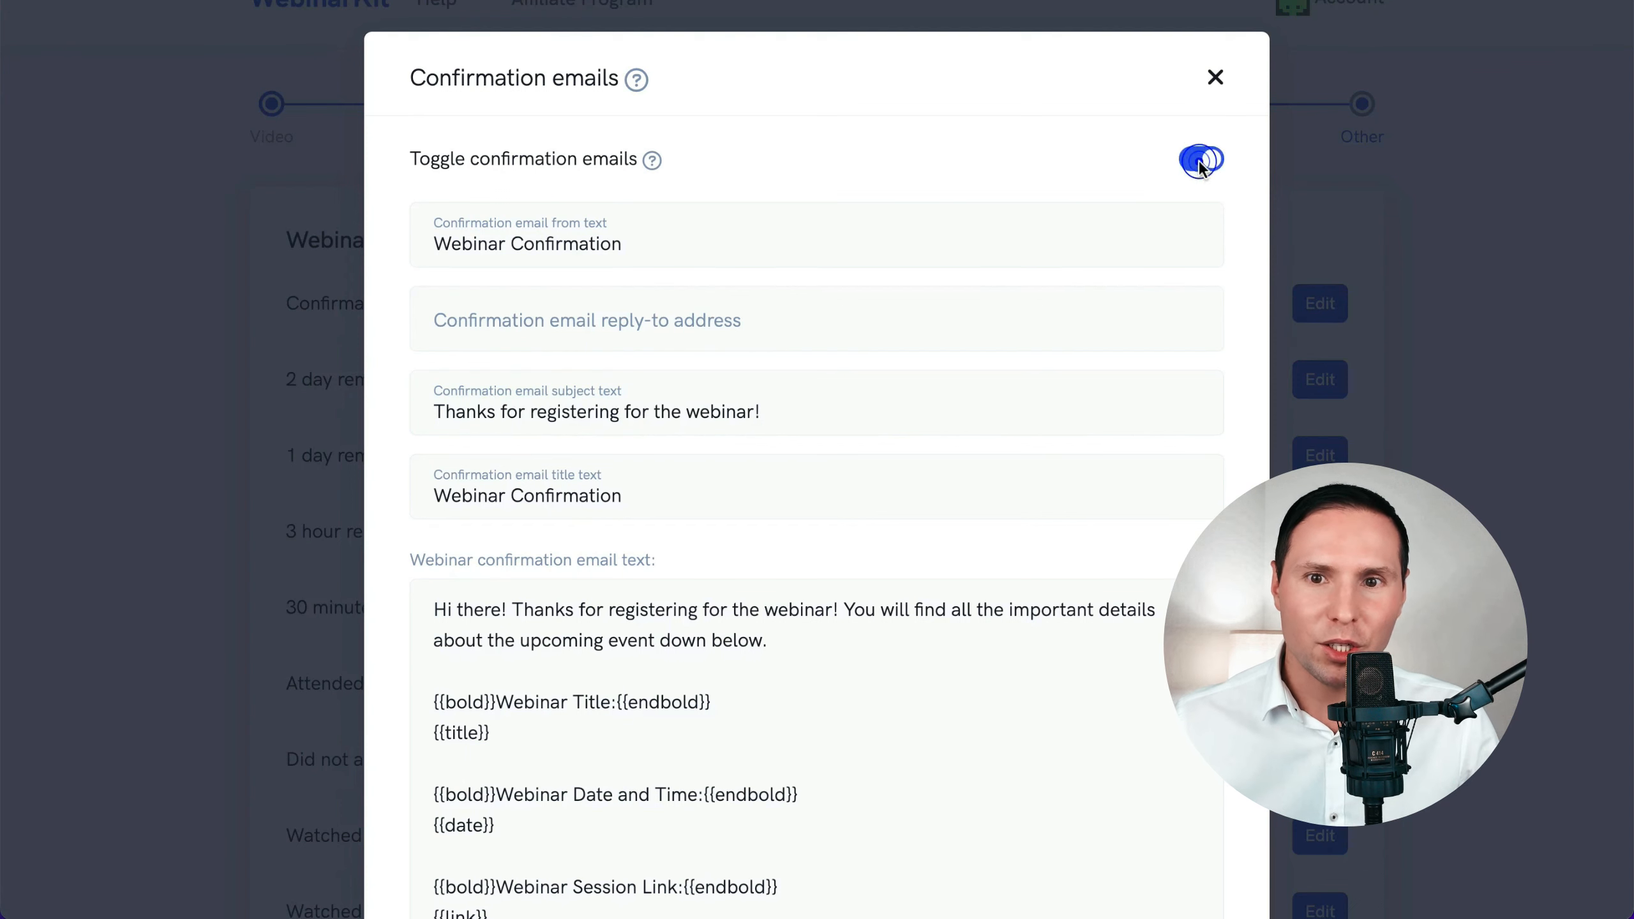
pyautogui.click(1215, 78)
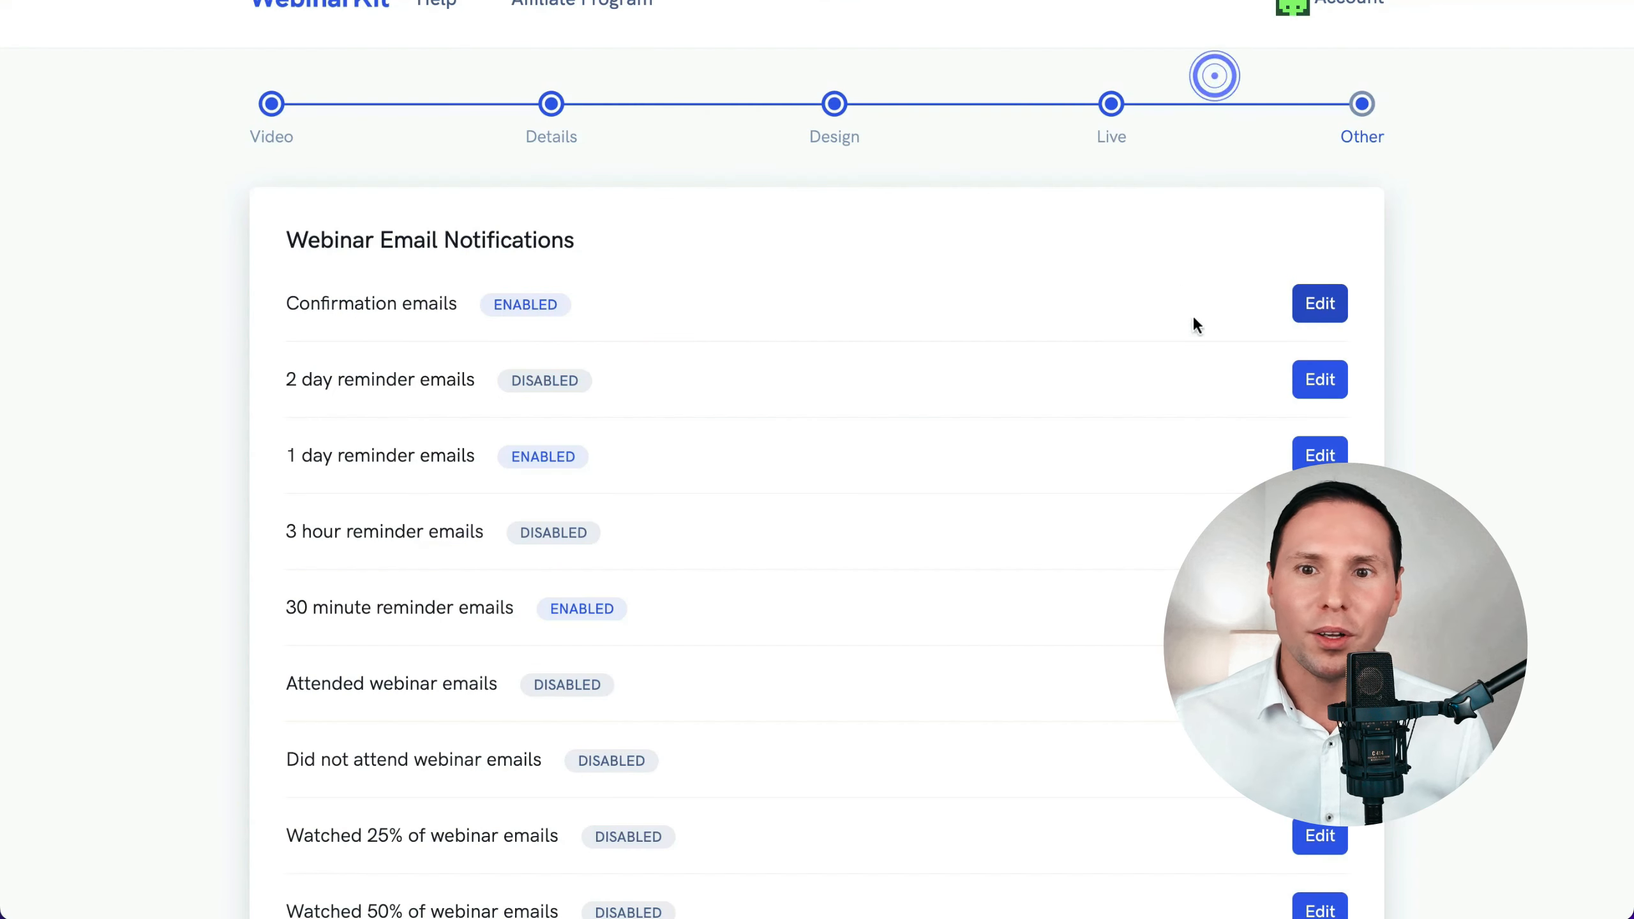
# - Open the 1 day reminder email settings, switch these emails off and on again, and close the settings
pyautogui.click(1331, 447)
pyautogui.click(1202, 157)
pyautogui.click(1203, 157)
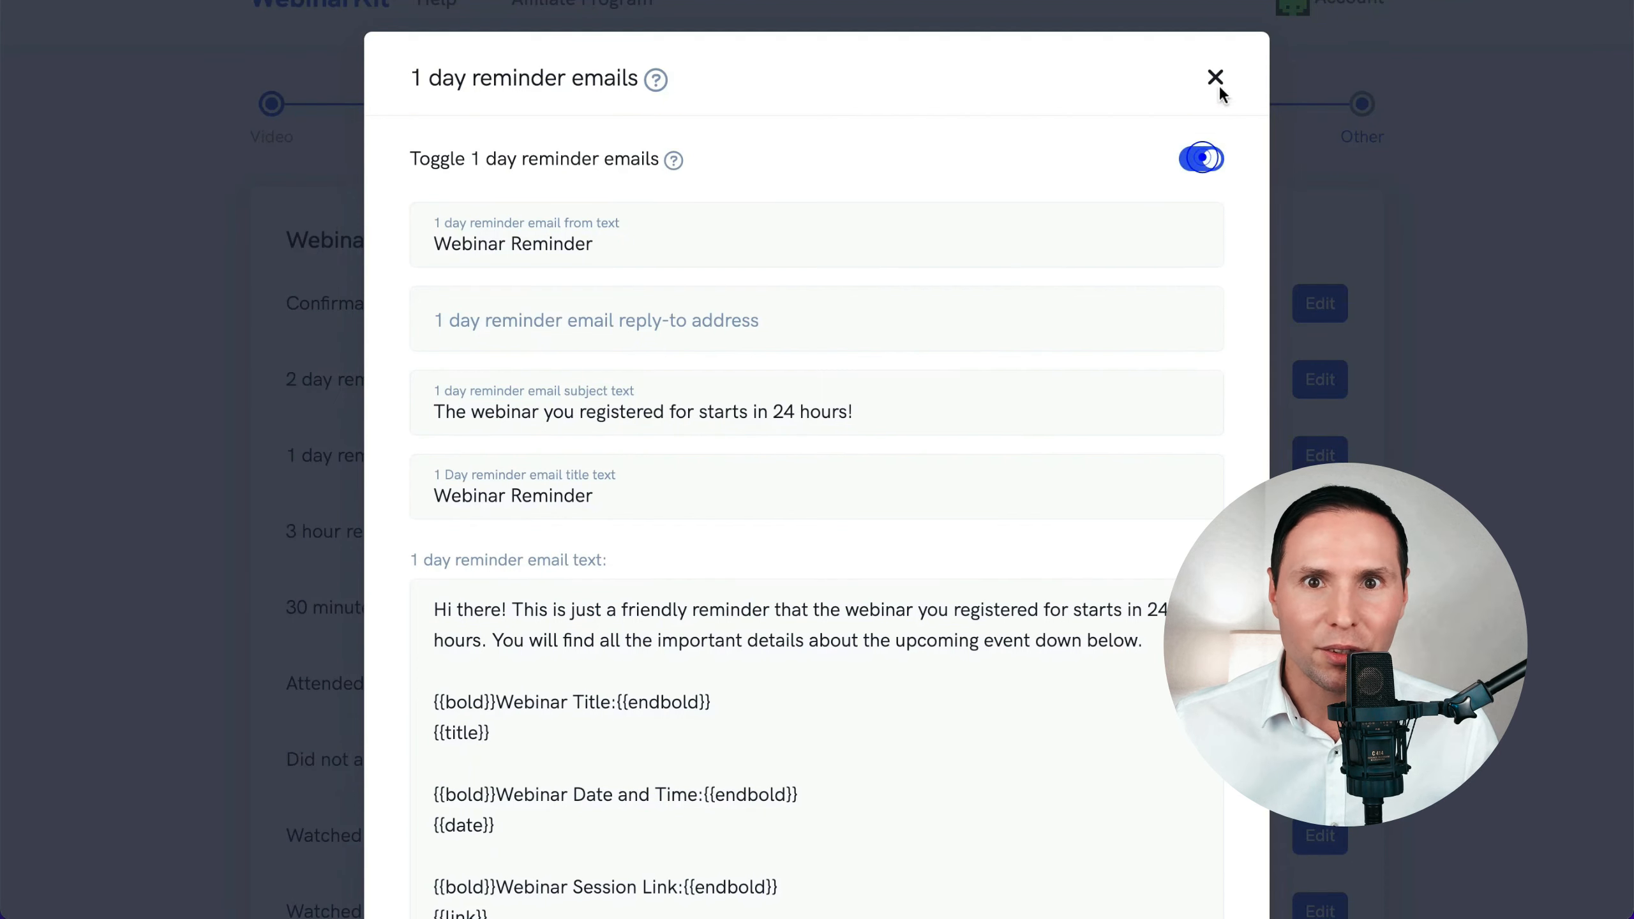
pyautogui.click(1215, 77)
# - Open the 30 minute reminder email settings, try their on/off toggle, and close the settings
pyautogui.scroll(-1, 1157, 445)
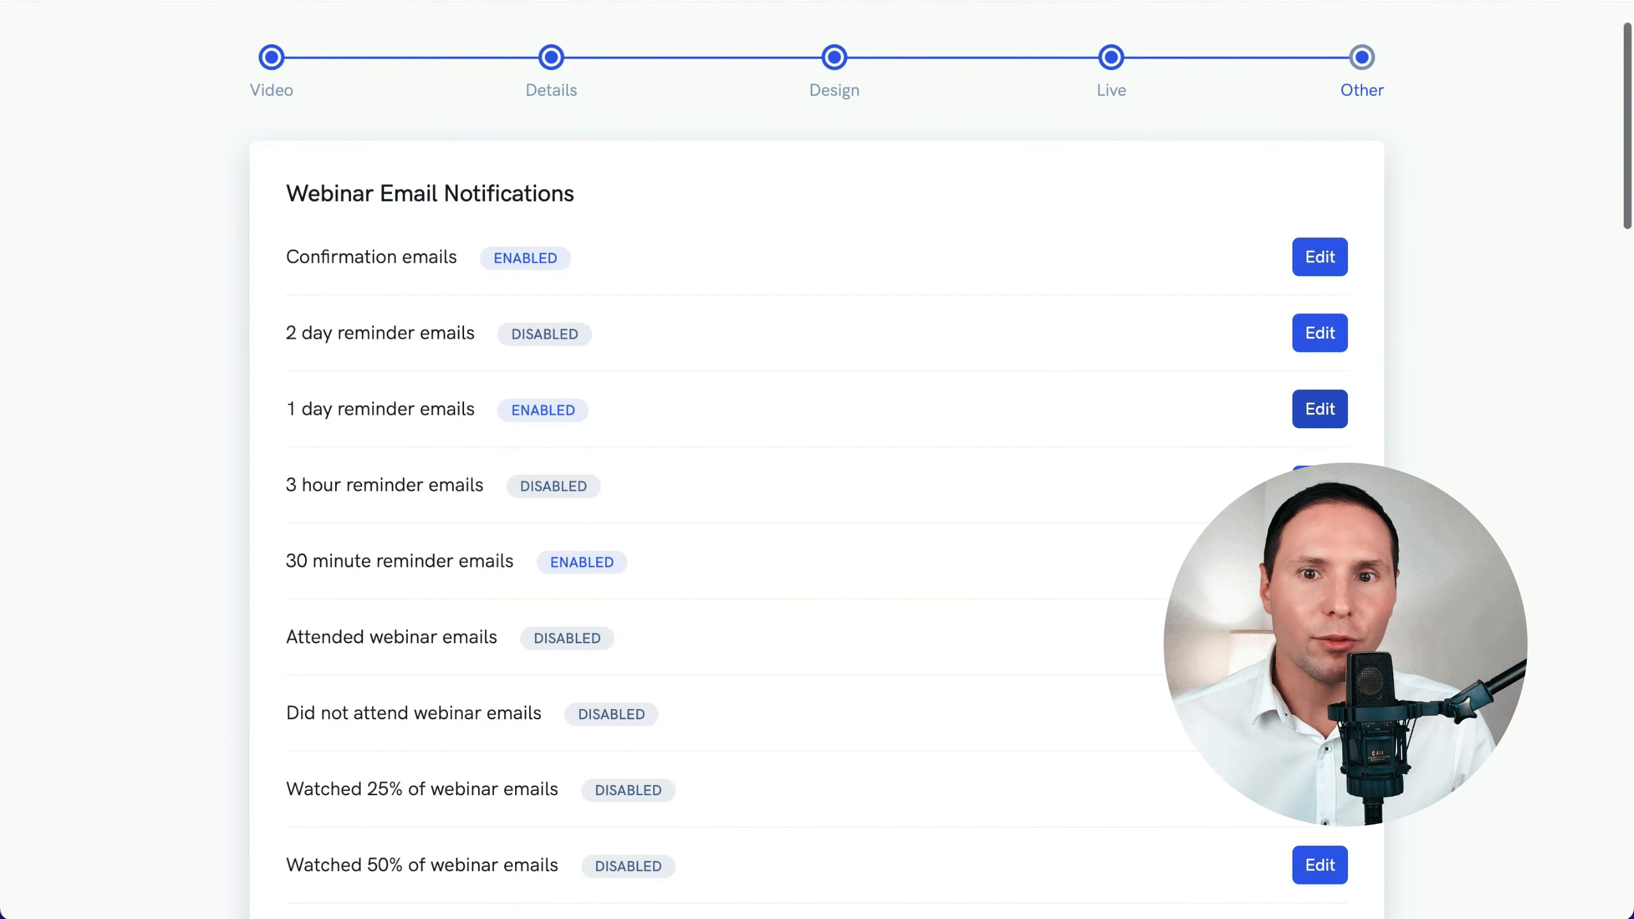
pyautogui.click(1321, 561)
pyautogui.click(1205, 150)
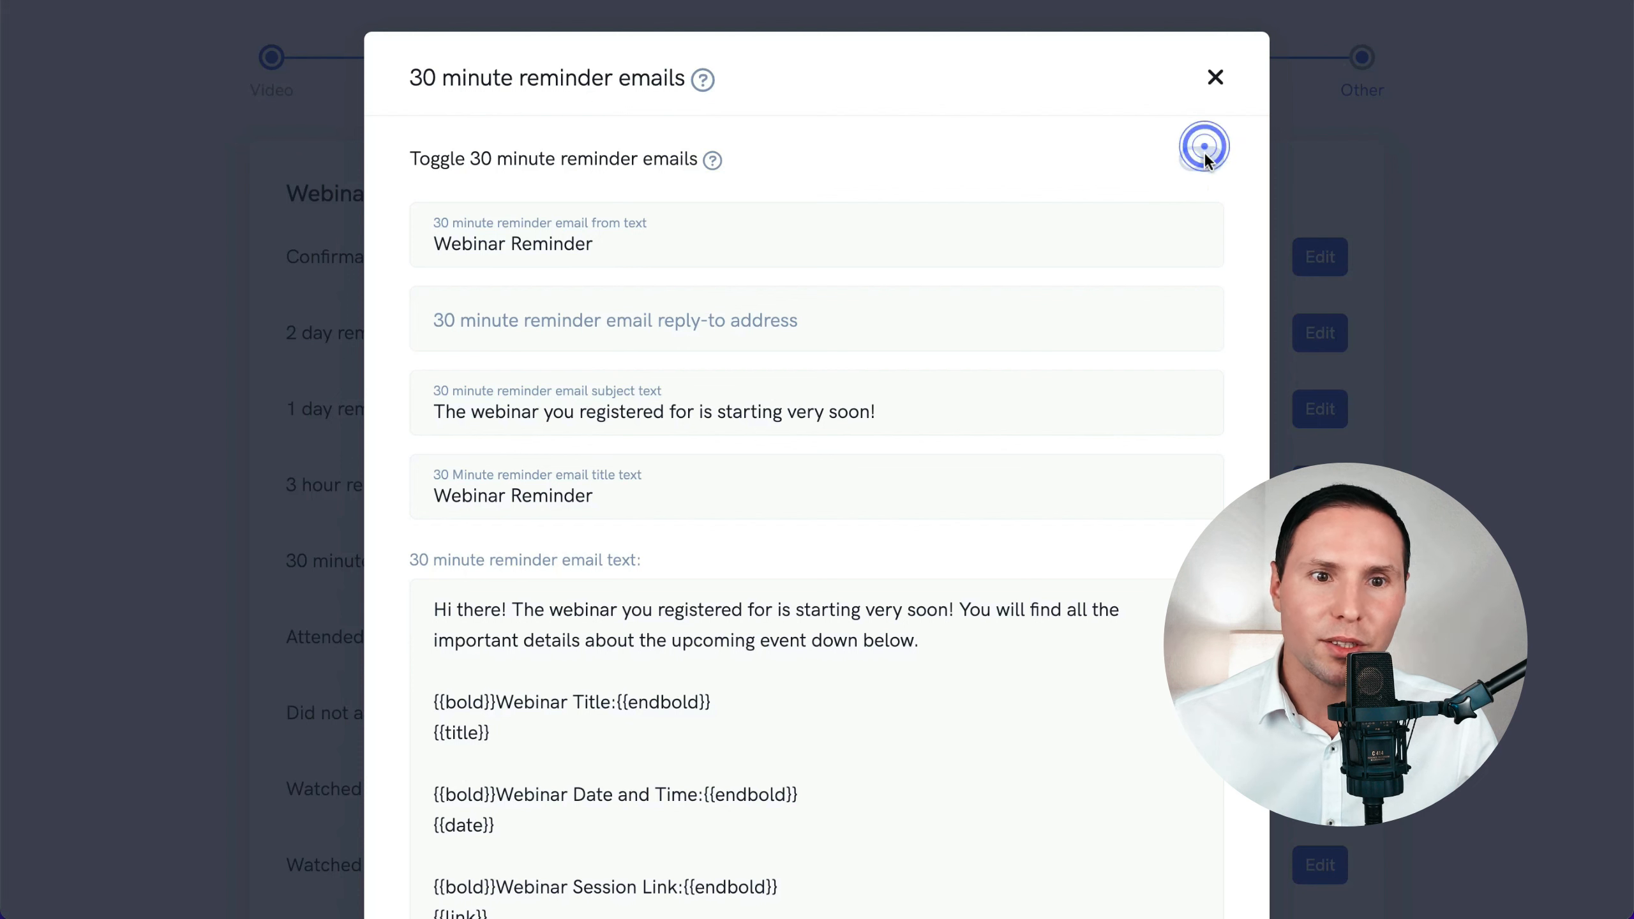
pyautogui.click(1215, 77)
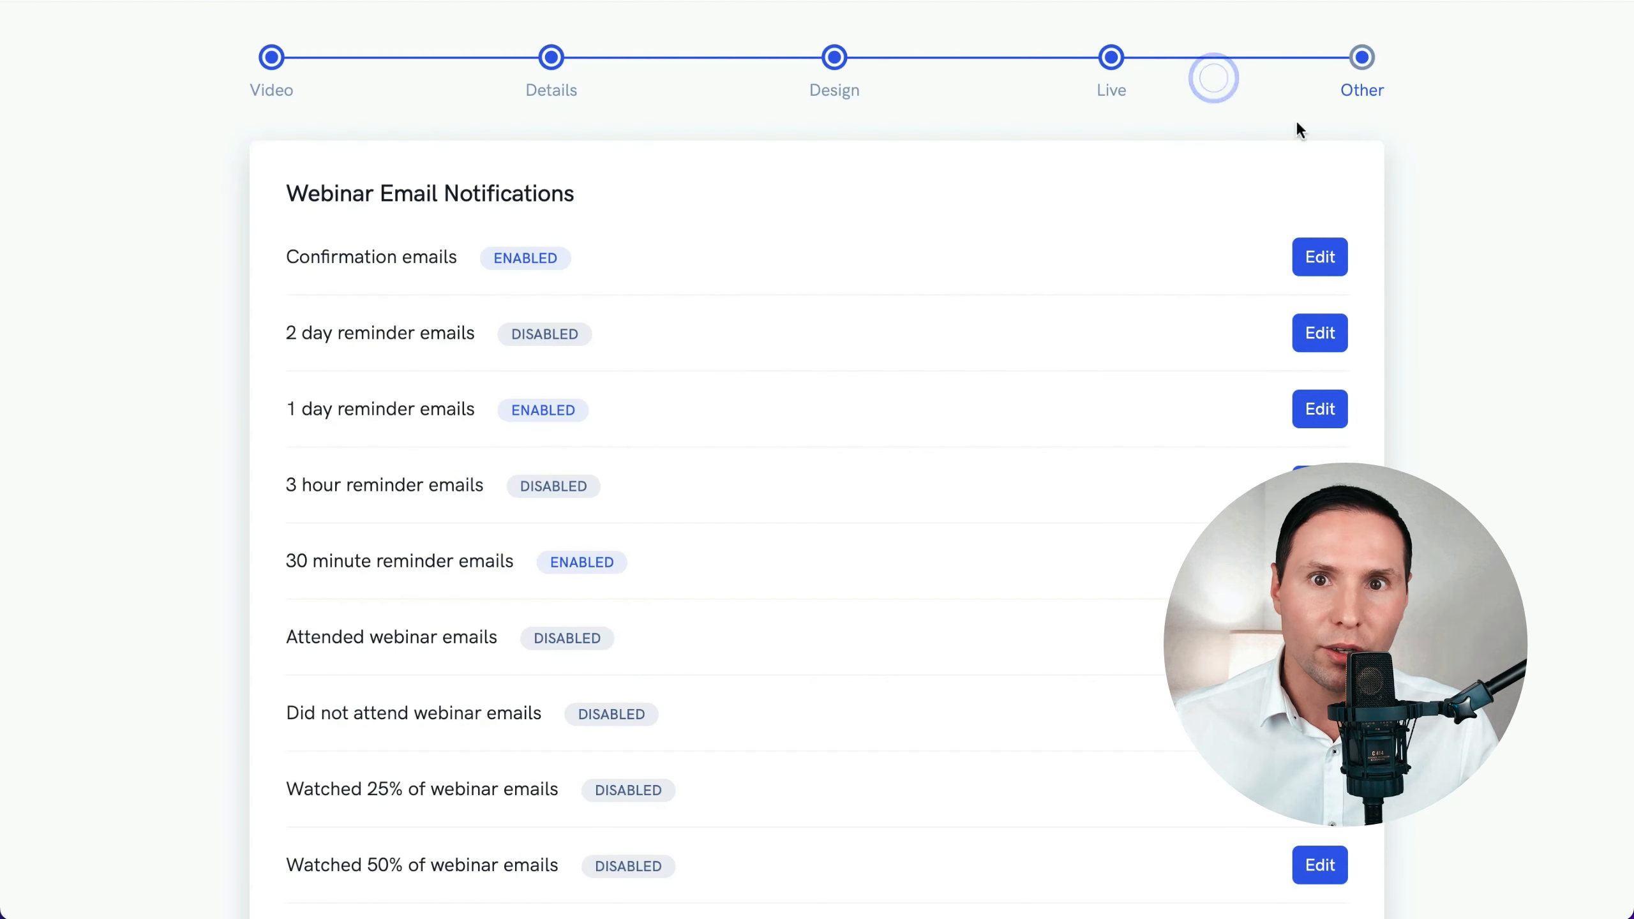
# - Open the confirmation email settings to examine the email's sender, subject, title and body text, and close them
pyautogui.scroll(-1, 1320, 206)
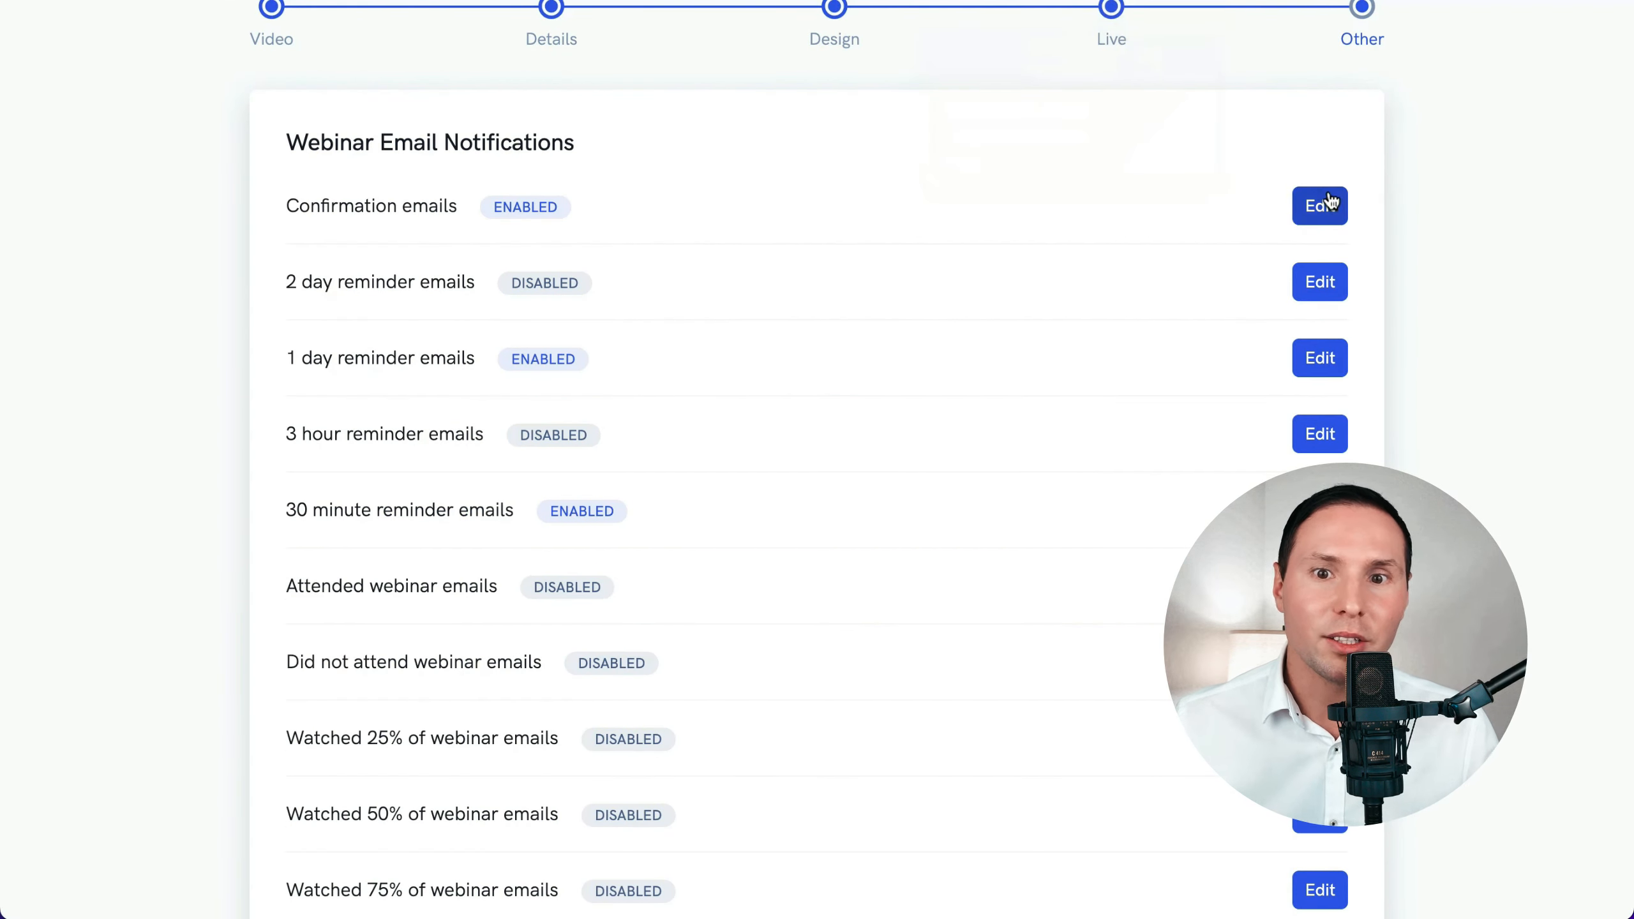
pyautogui.click(1329, 197)
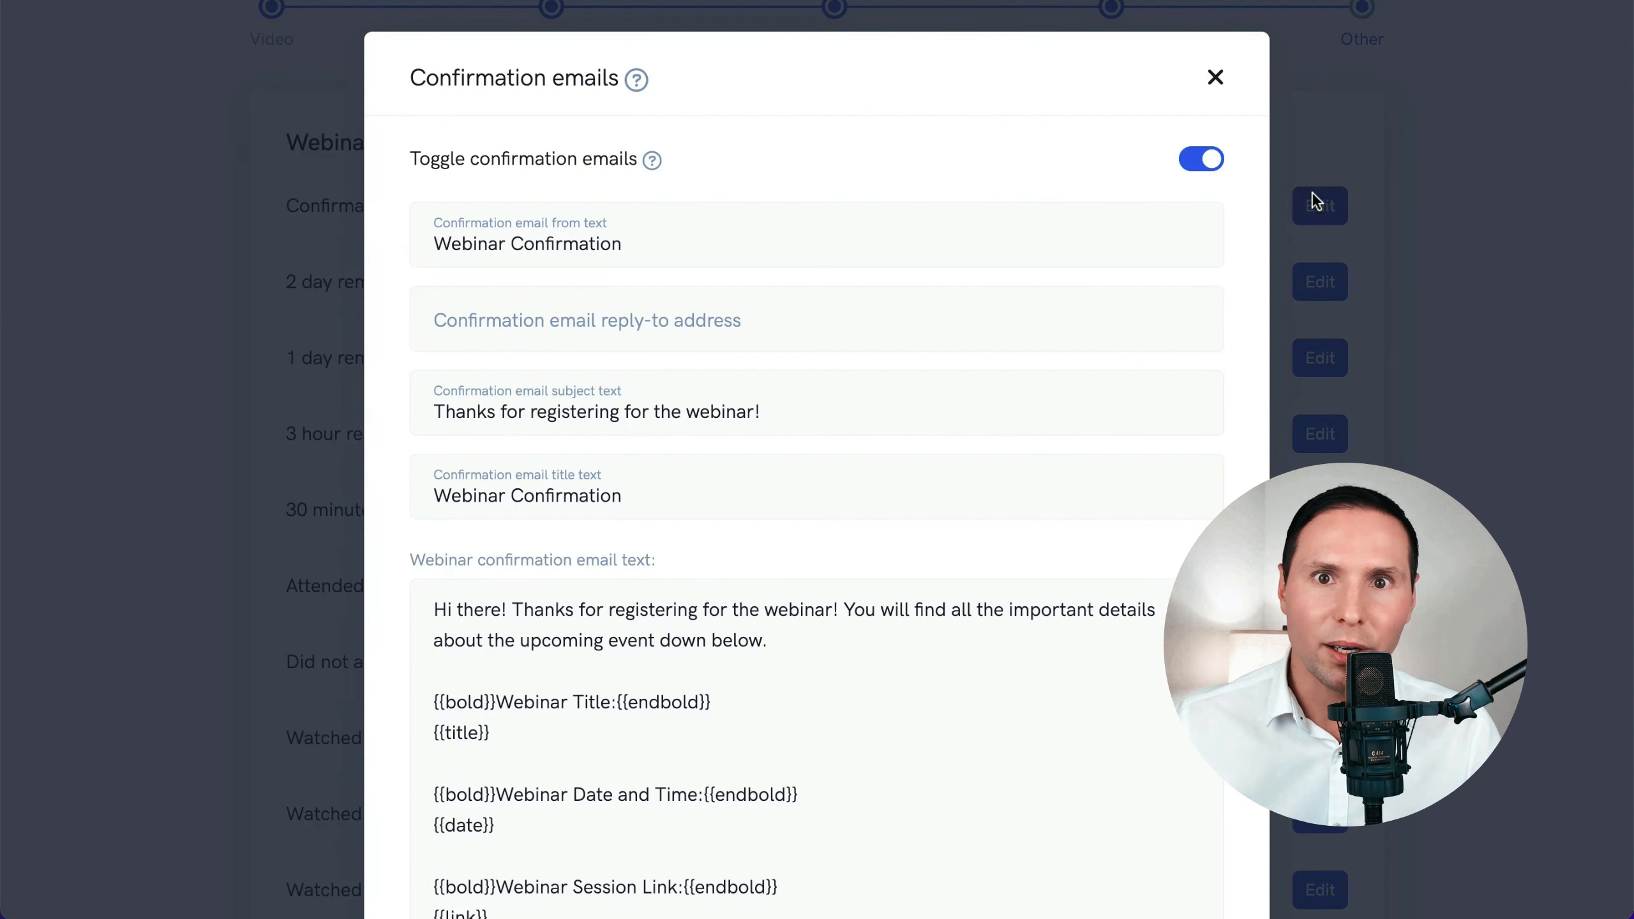
pyautogui.click(870, 647)
pyautogui.scroll(-2, 869, 646)
pyautogui.scroll(2, 1055, 199)
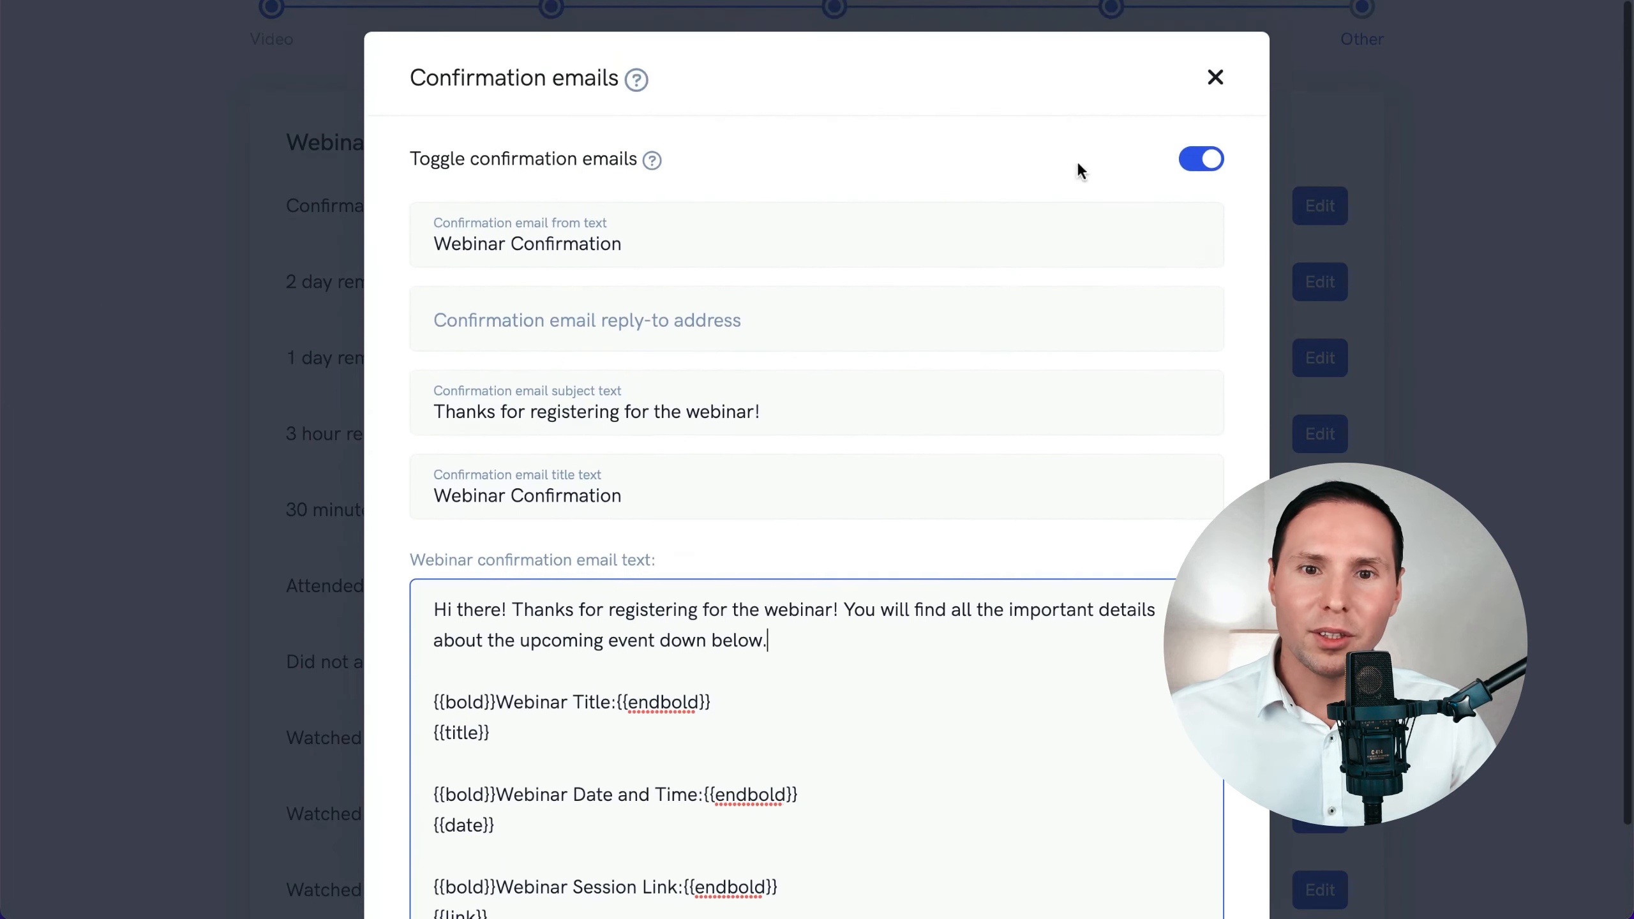
pyautogui.click(1213, 74)
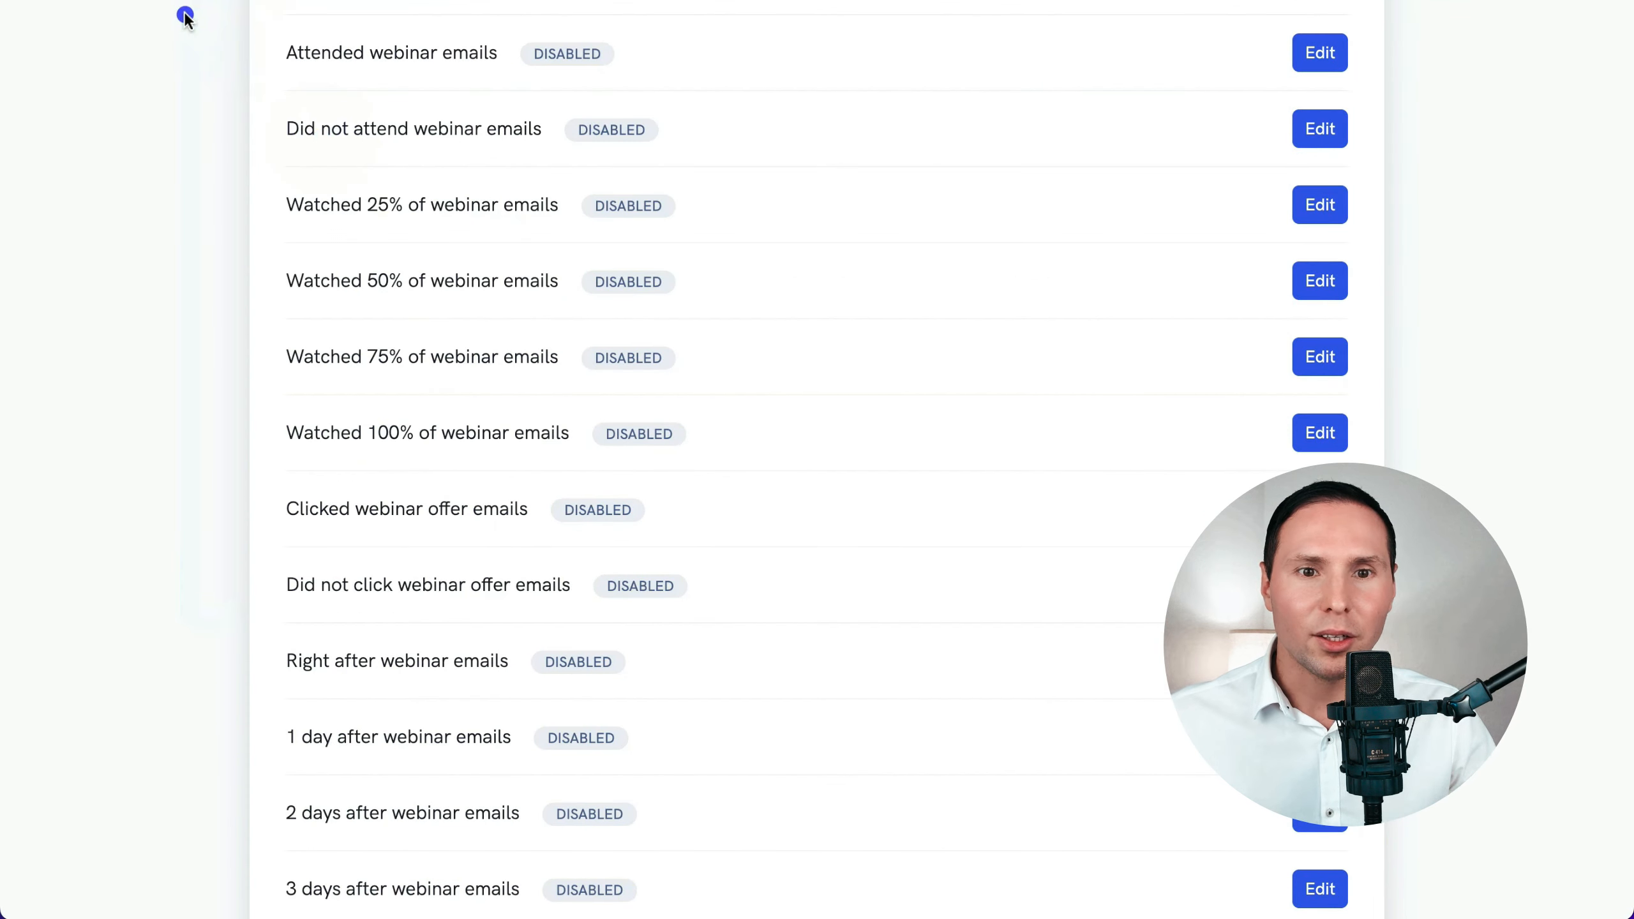
# - Examine the attendance-based and follow-up email notifications and the webinar text message notification options
pyautogui.moveTo(184, 13)
pyautogui.mouseDown()
pyautogui.moveTo(640, 84)
pyautogui.moveTo(980, 302)
pyautogui.moveTo(1017, 518)
pyautogui.moveTo(863, 572)
pyautogui.moveTo(824, 557)
pyautogui.mouseUp()
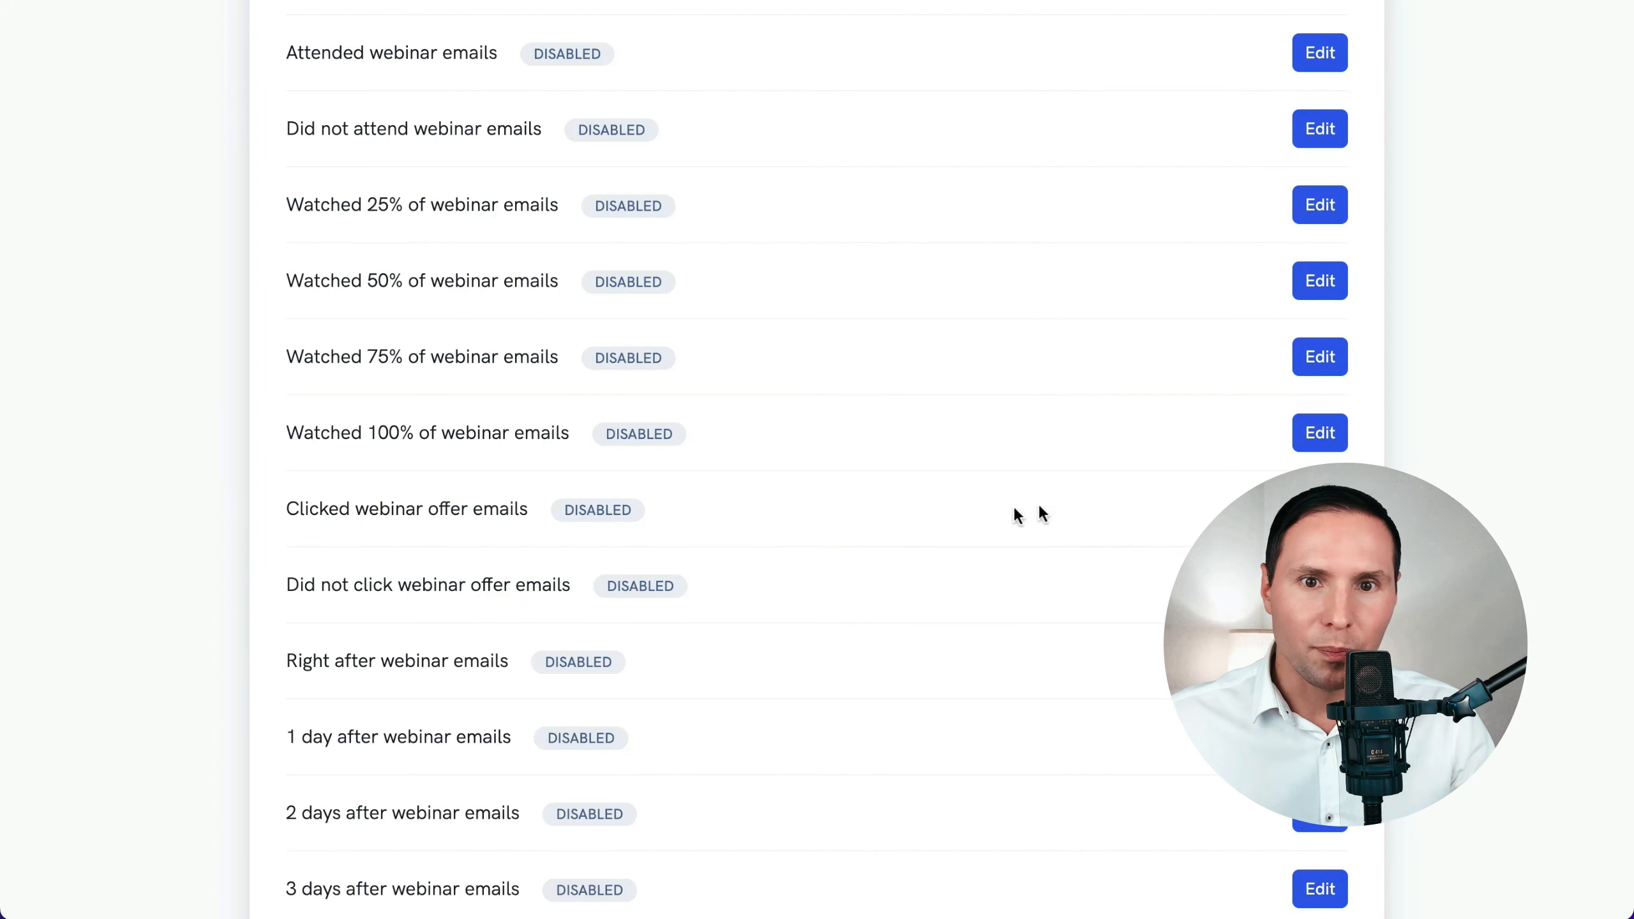
pyautogui.scroll(-5, 817, 459)
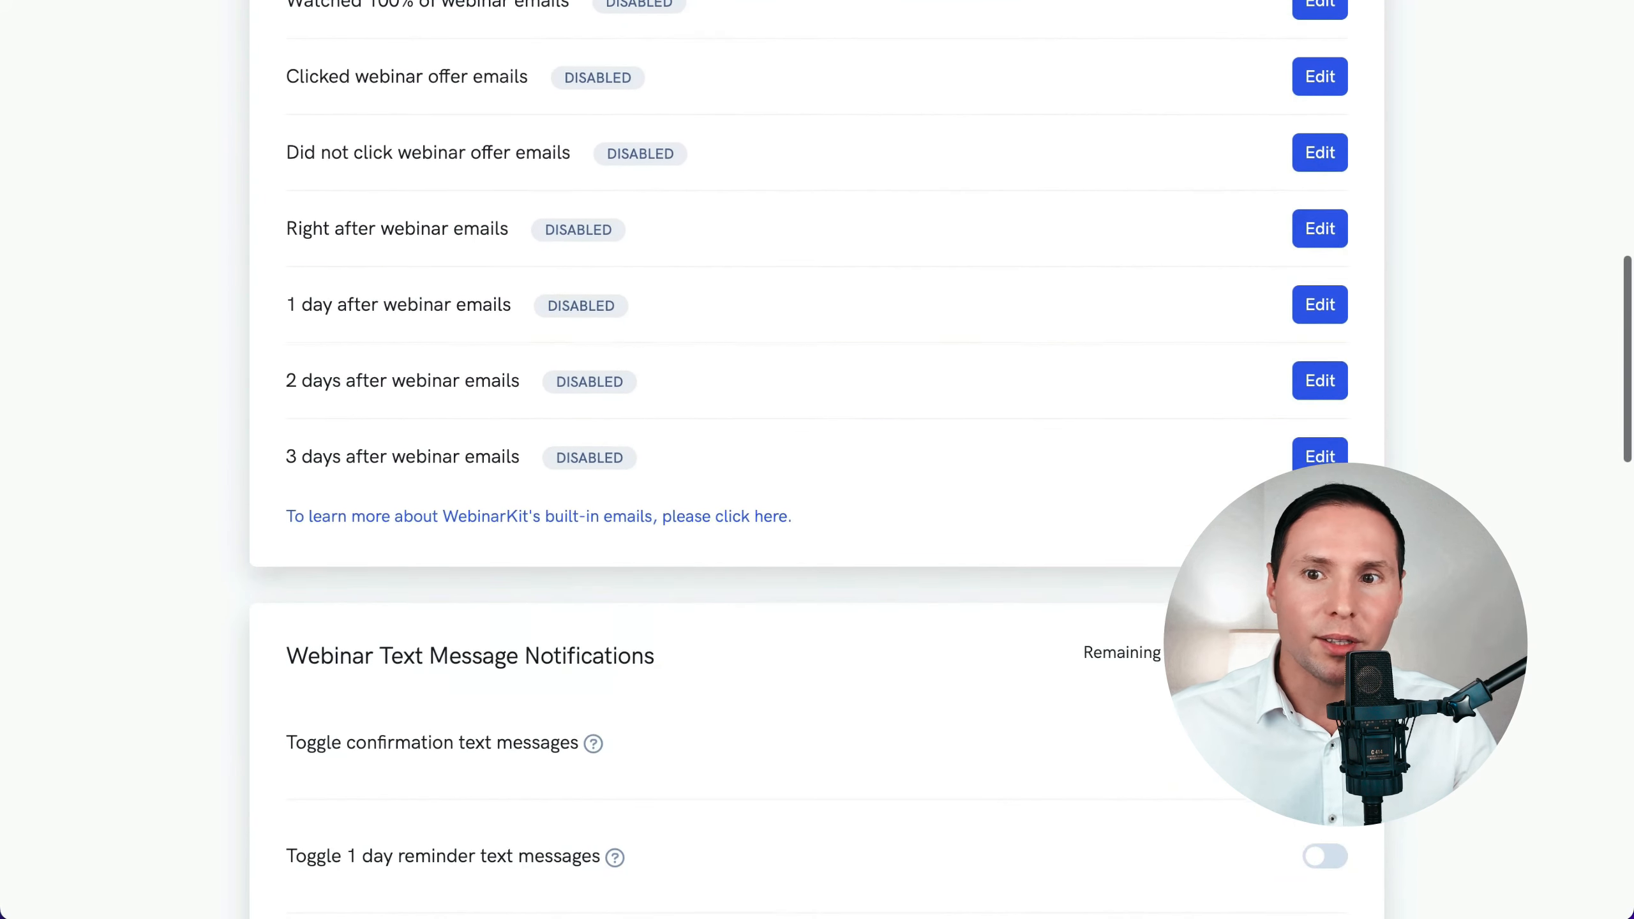
pyautogui.scroll(-5, 818, 460)
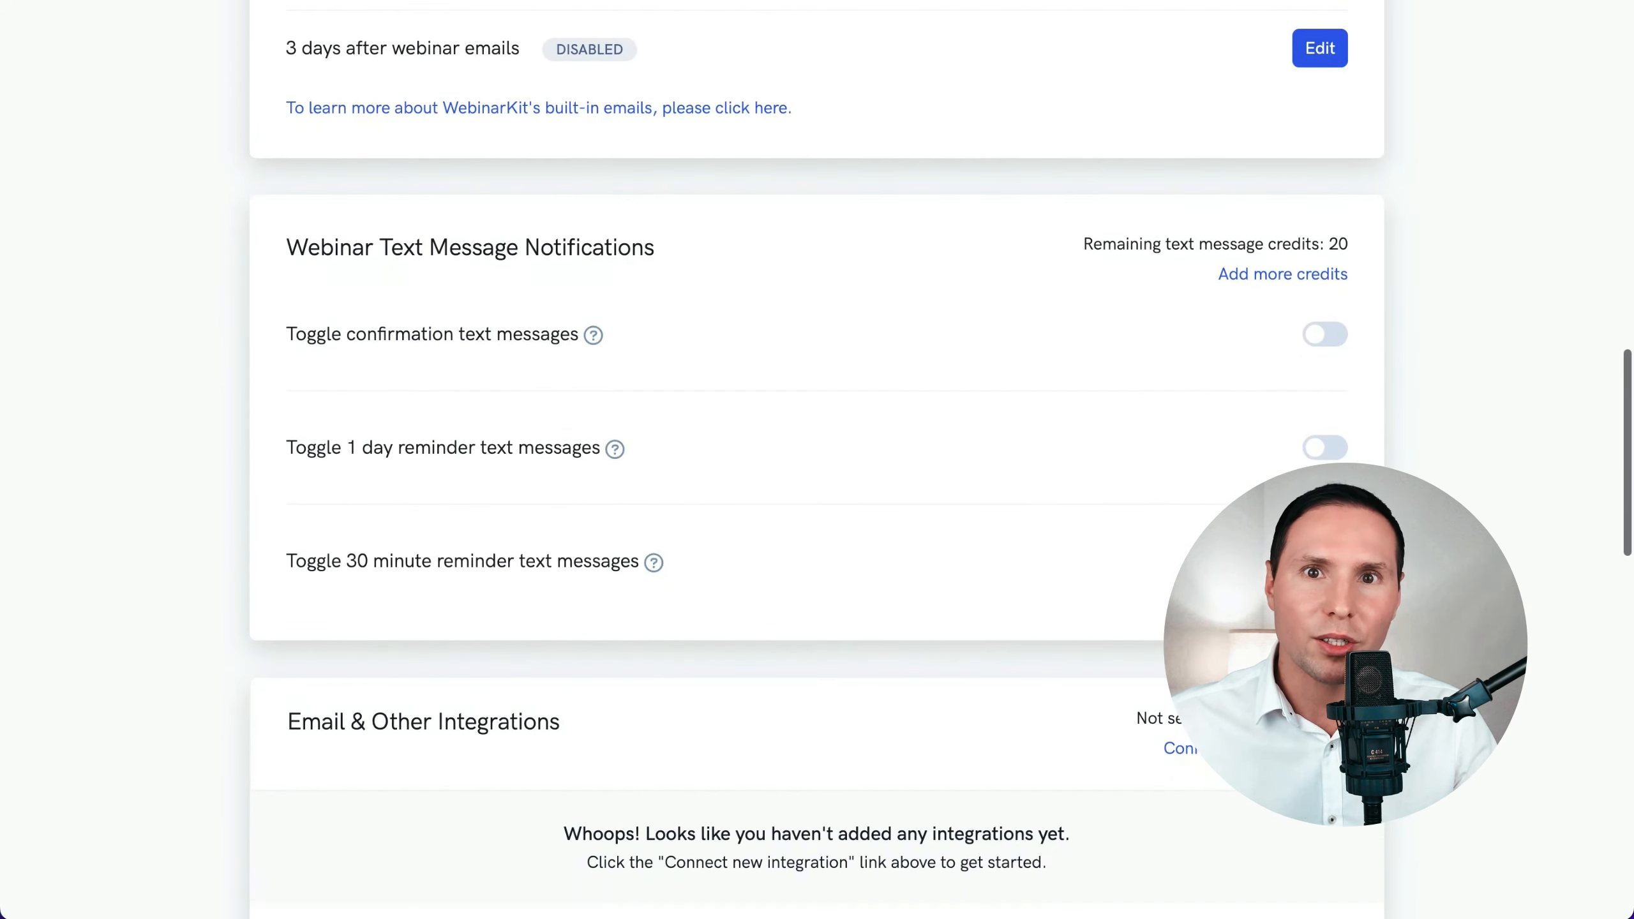
pyautogui.scroll(-1, 817, 459)
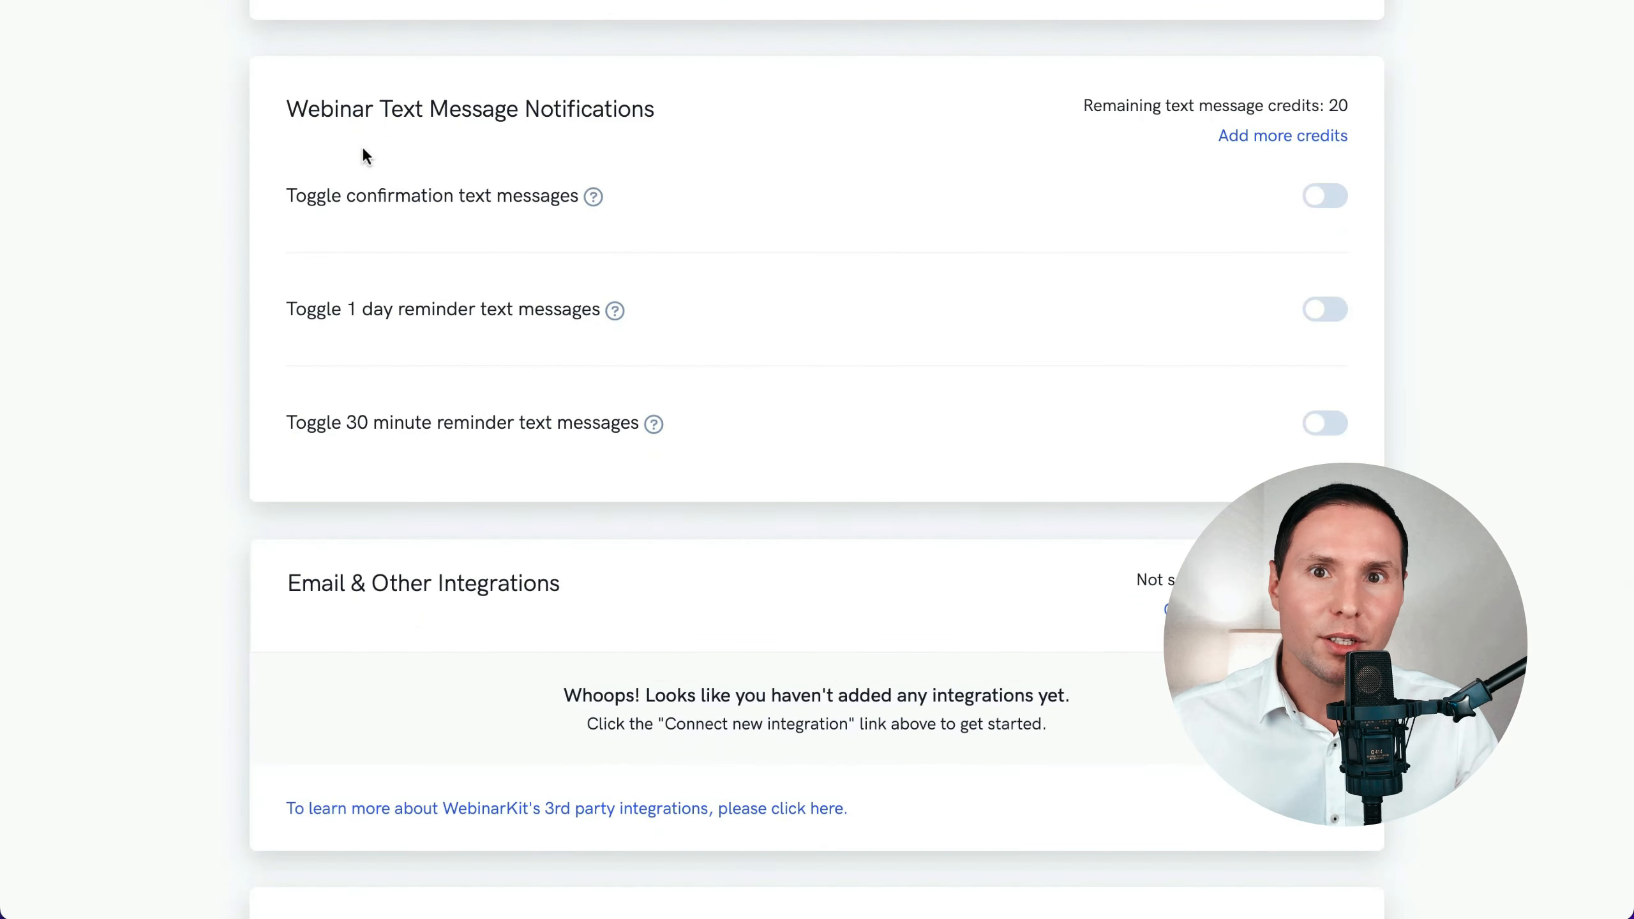
pyautogui.moveTo(201, 35); pyautogui.dragTo(779, 480)
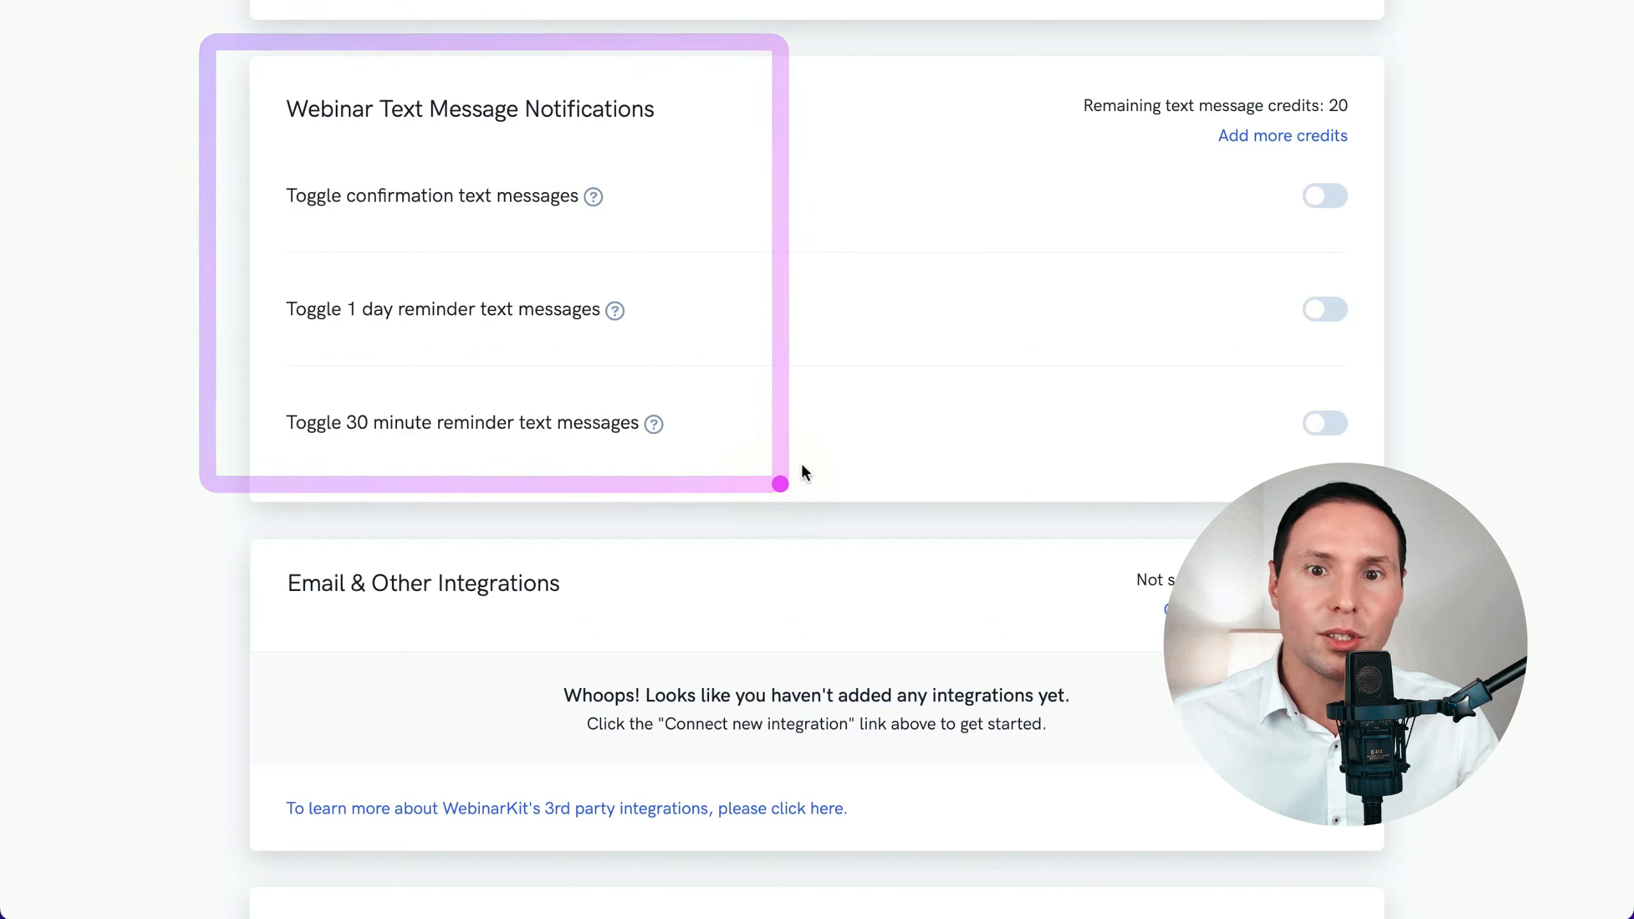
# - Open the page for connecting a new integration and look through the available integrations
pyautogui.scroll(-5, 1477, 309)
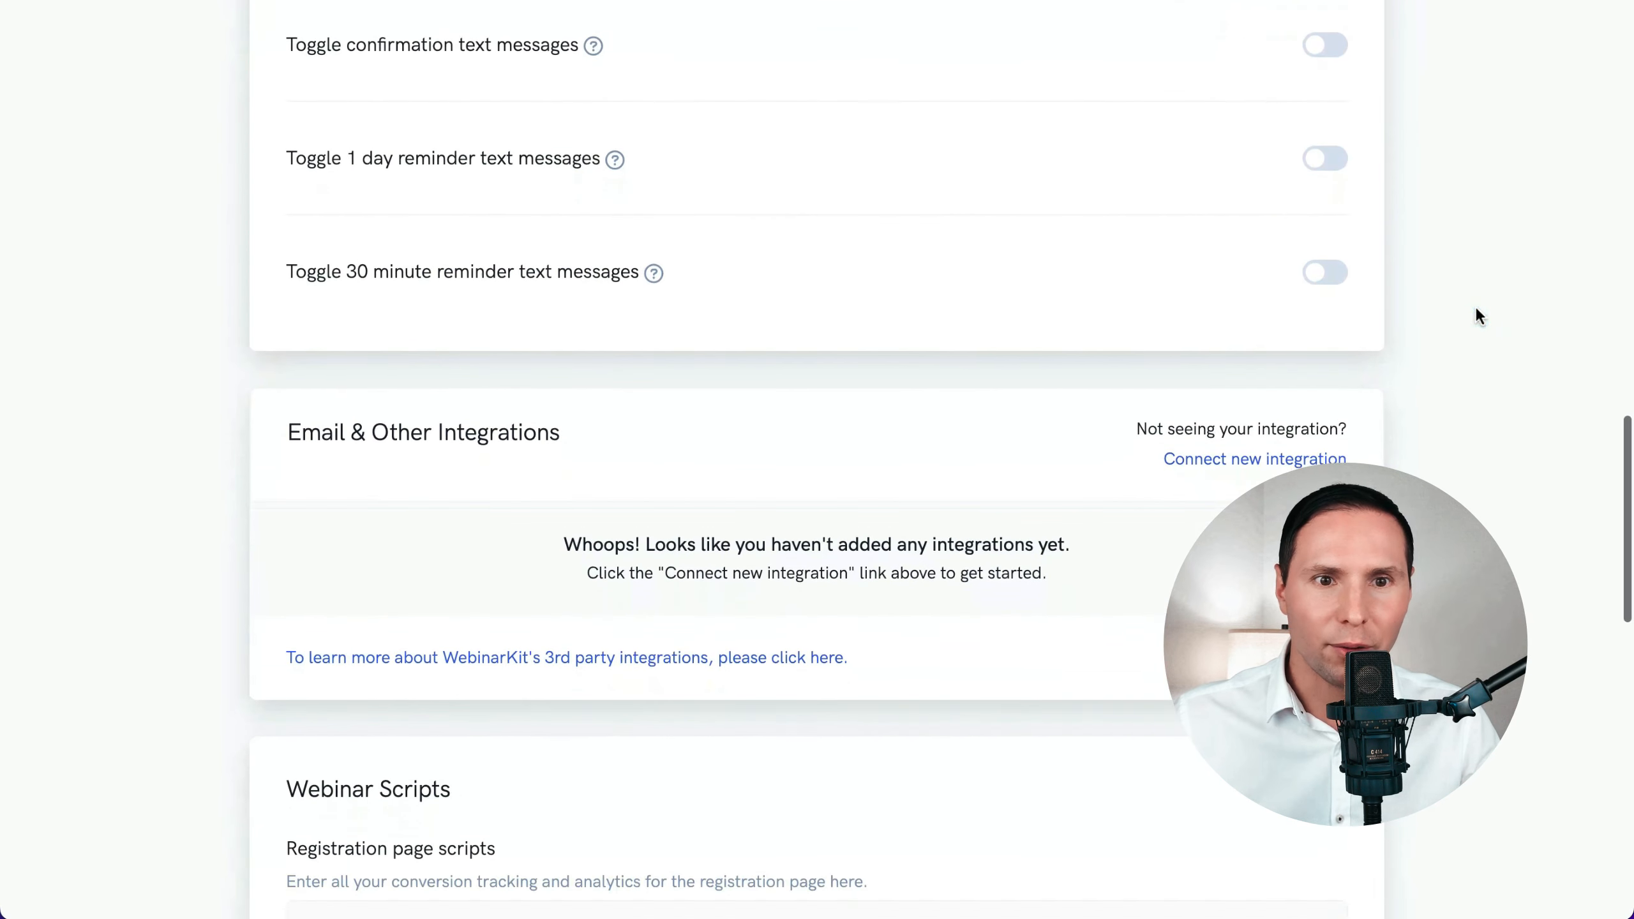
pyautogui.scroll(-2, 1476, 307)
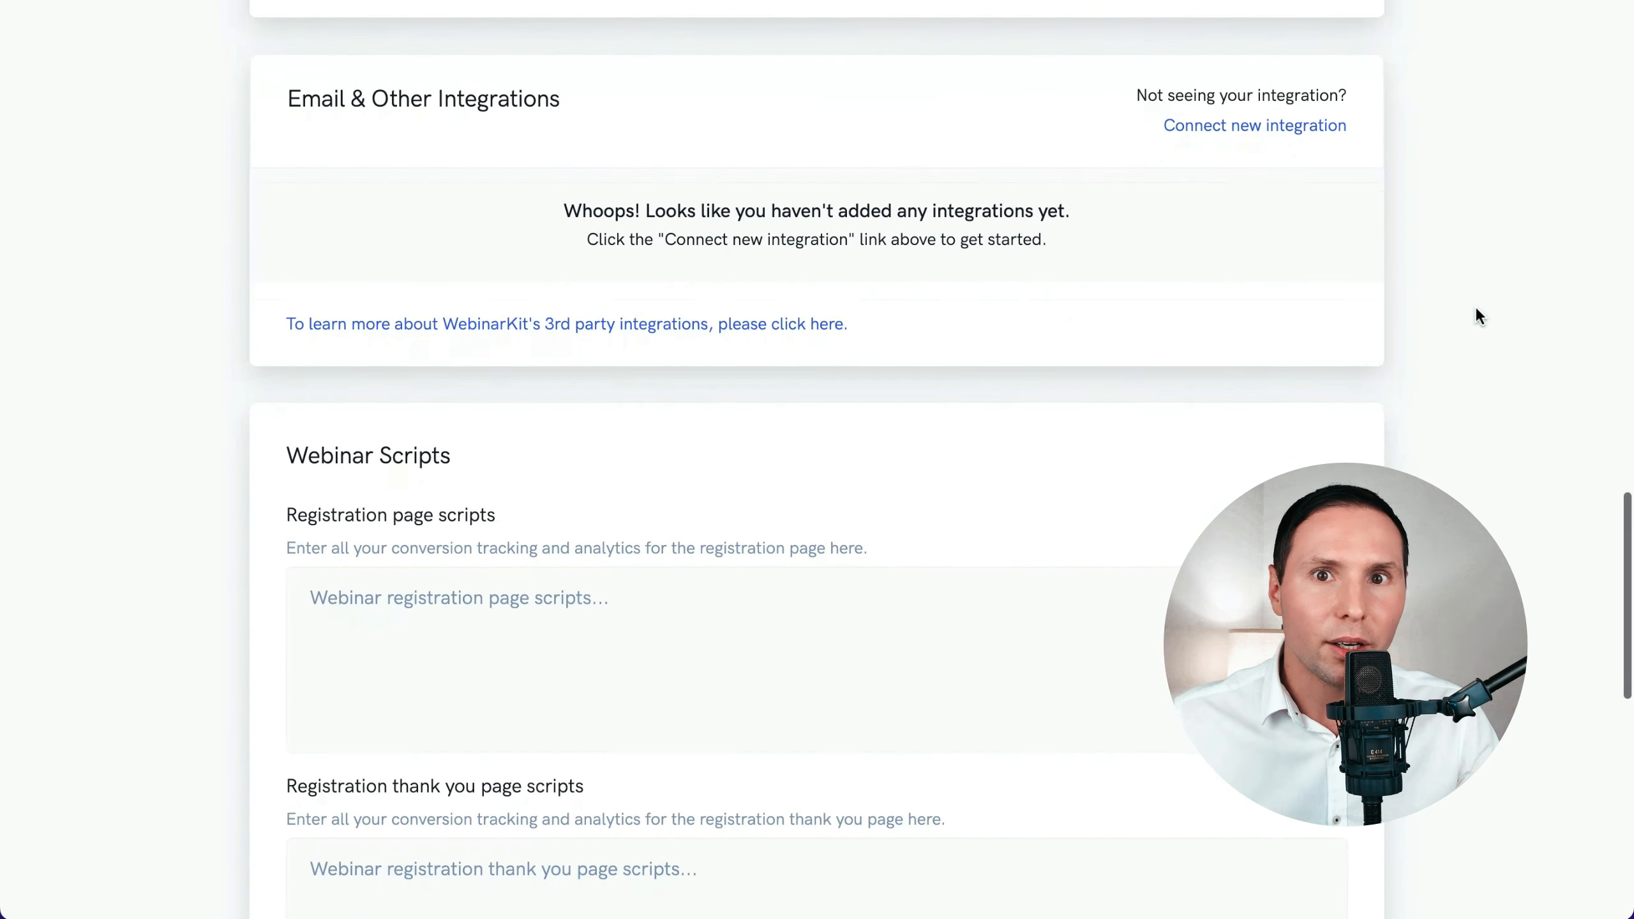
pyautogui.moveTo(1119, 322); pyautogui.dragTo(1215, 147)
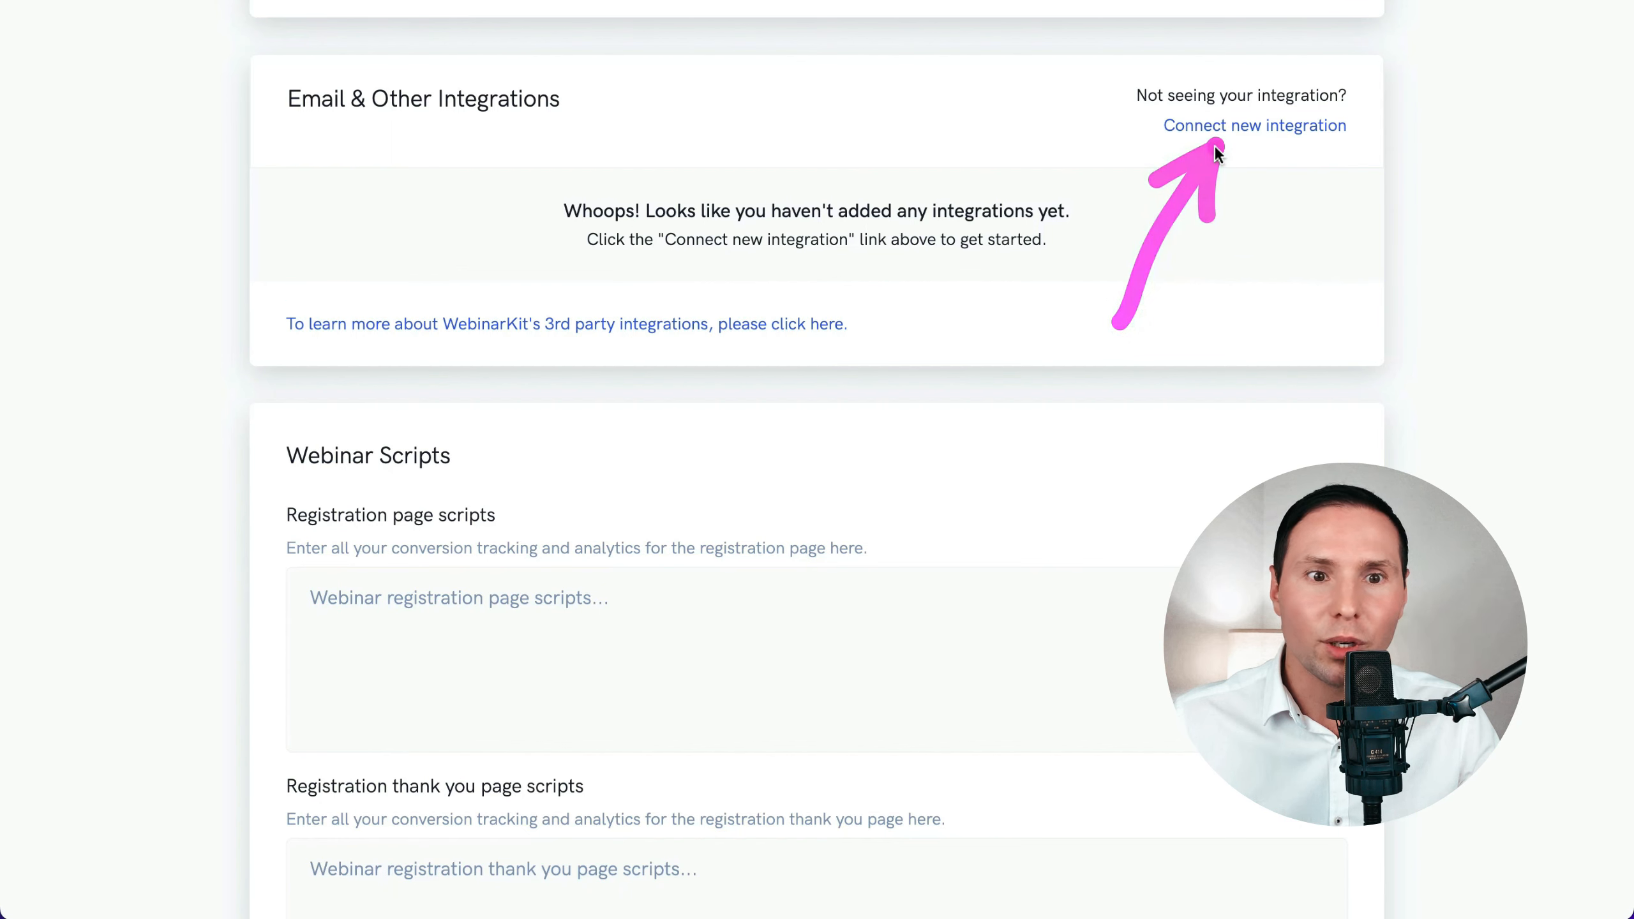
pyautogui.click(1218, 127)
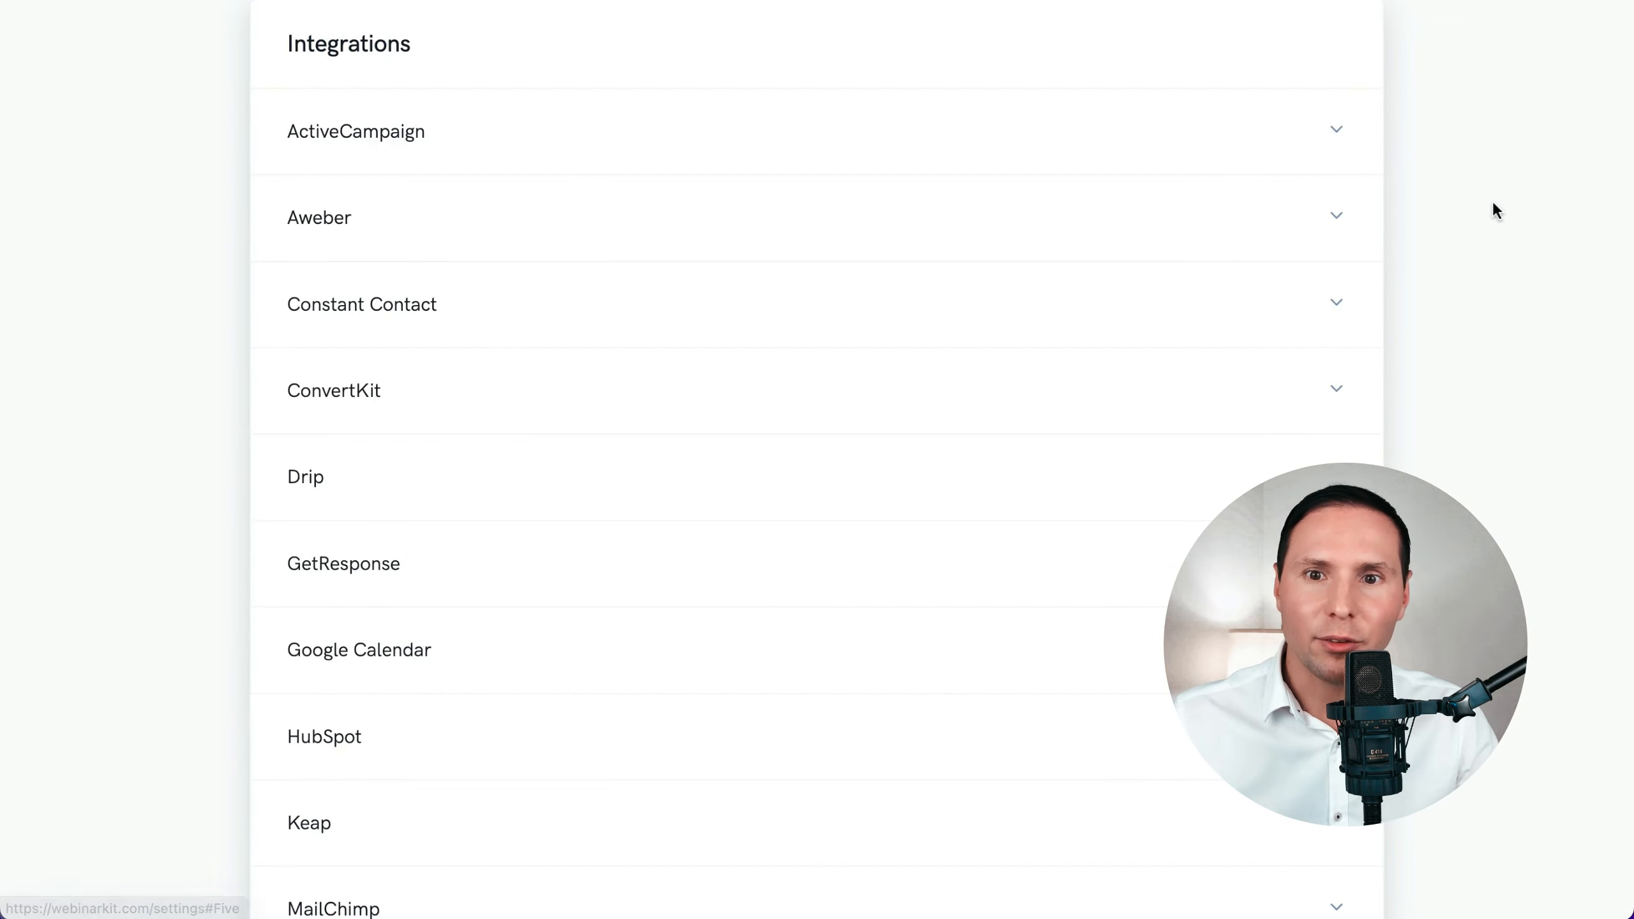
pyautogui.scroll(-2, 1463, 191)
# - Return to the webinar's Other stage and examine the script fields for the registration, thank you and watch pages
pyautogui.scroll(-5, 1465, 187)
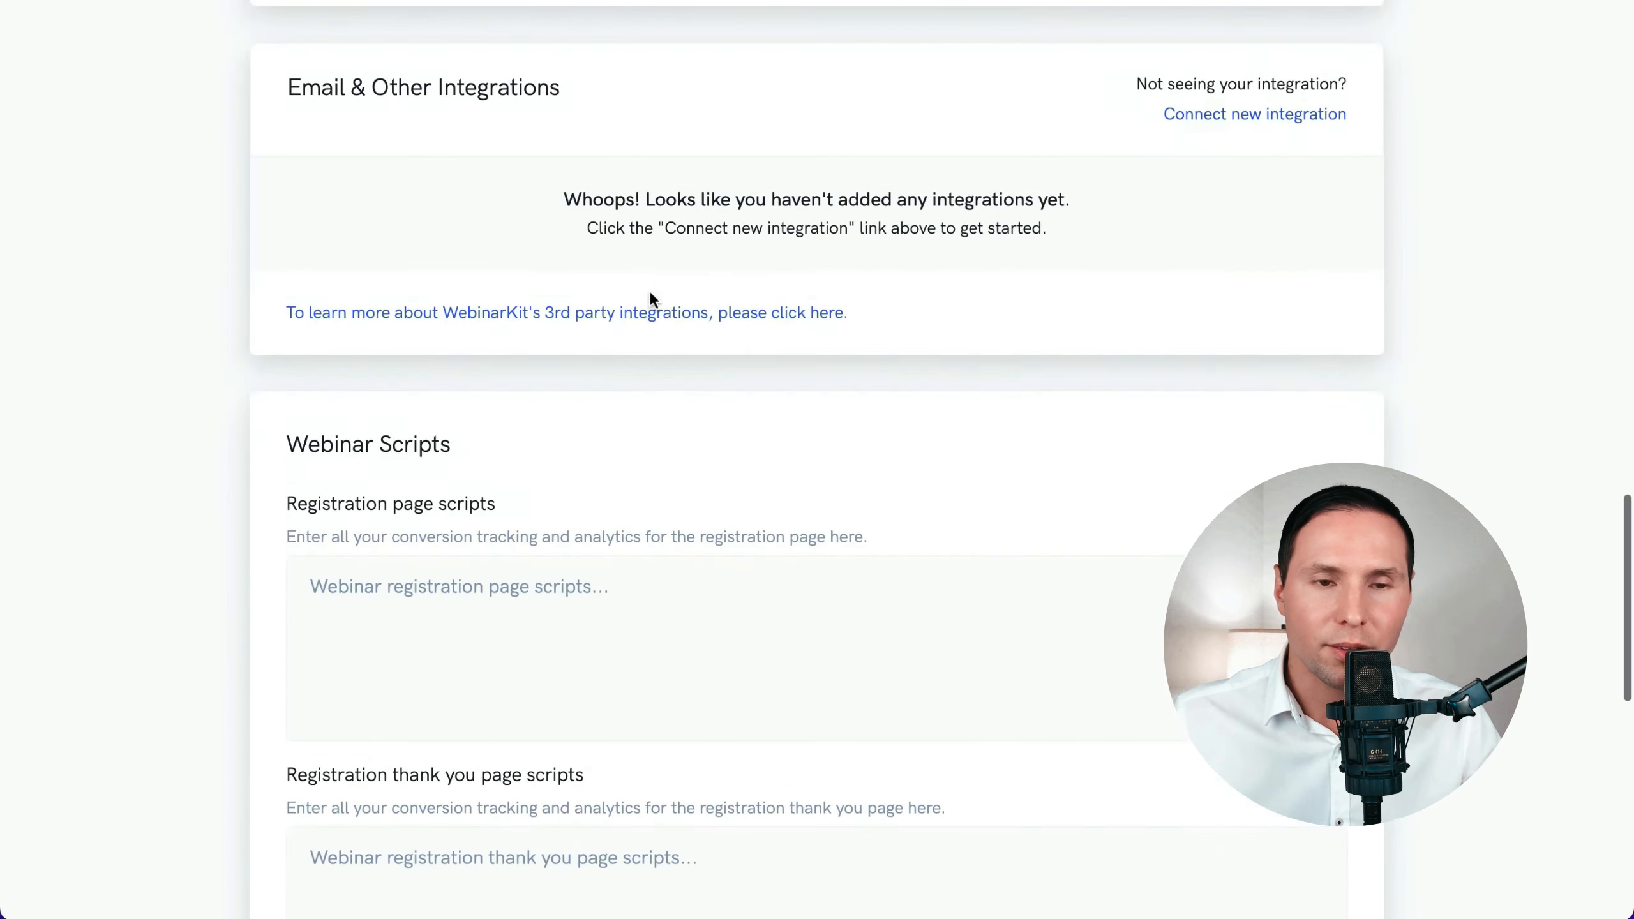
pyautogui.scroll(-5, 669, 296)
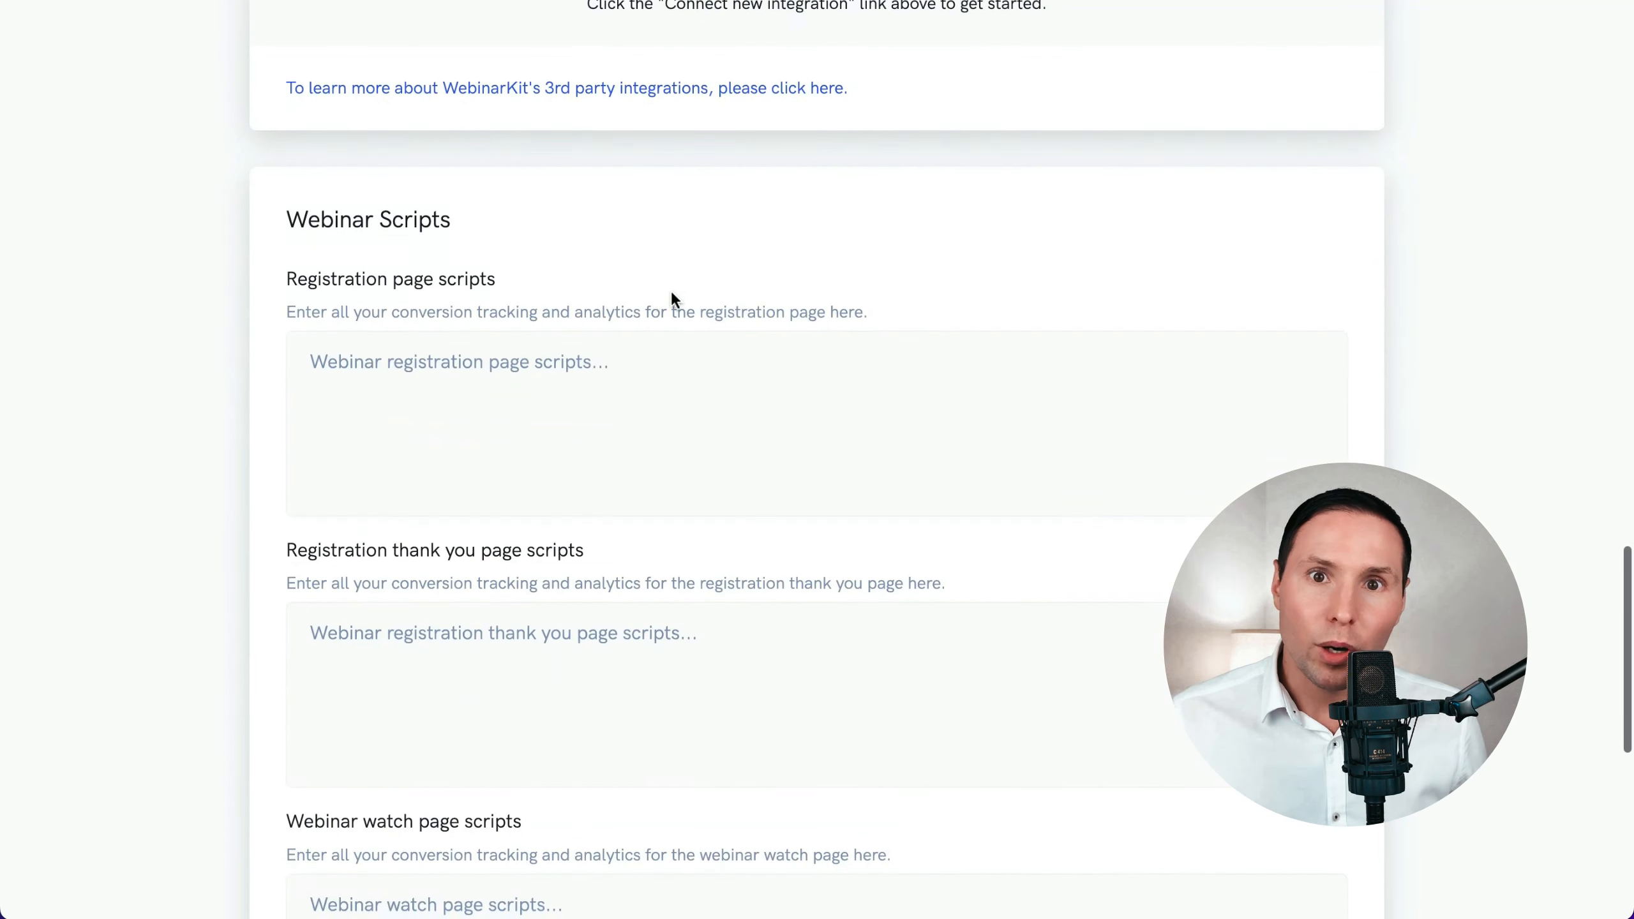
pyautogui.scroll(1, 1312, 329)
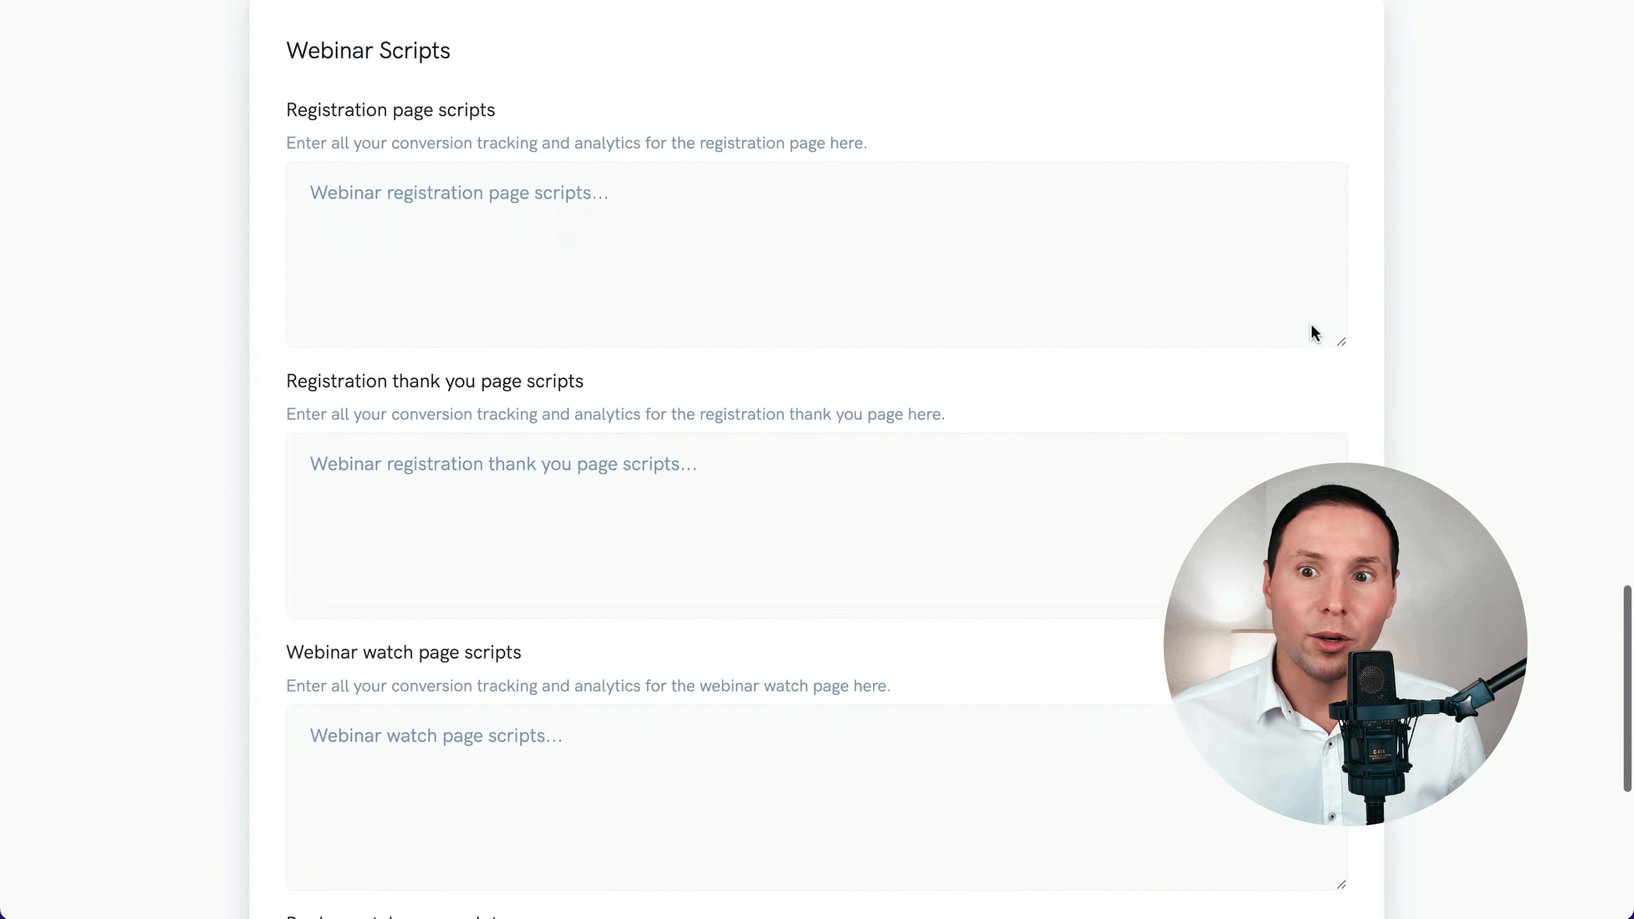
# - Examine the remaining script fields through the replay watch page scripts, and complete the webinar setup
pyautogui.scroll(-4, 1525, 199)
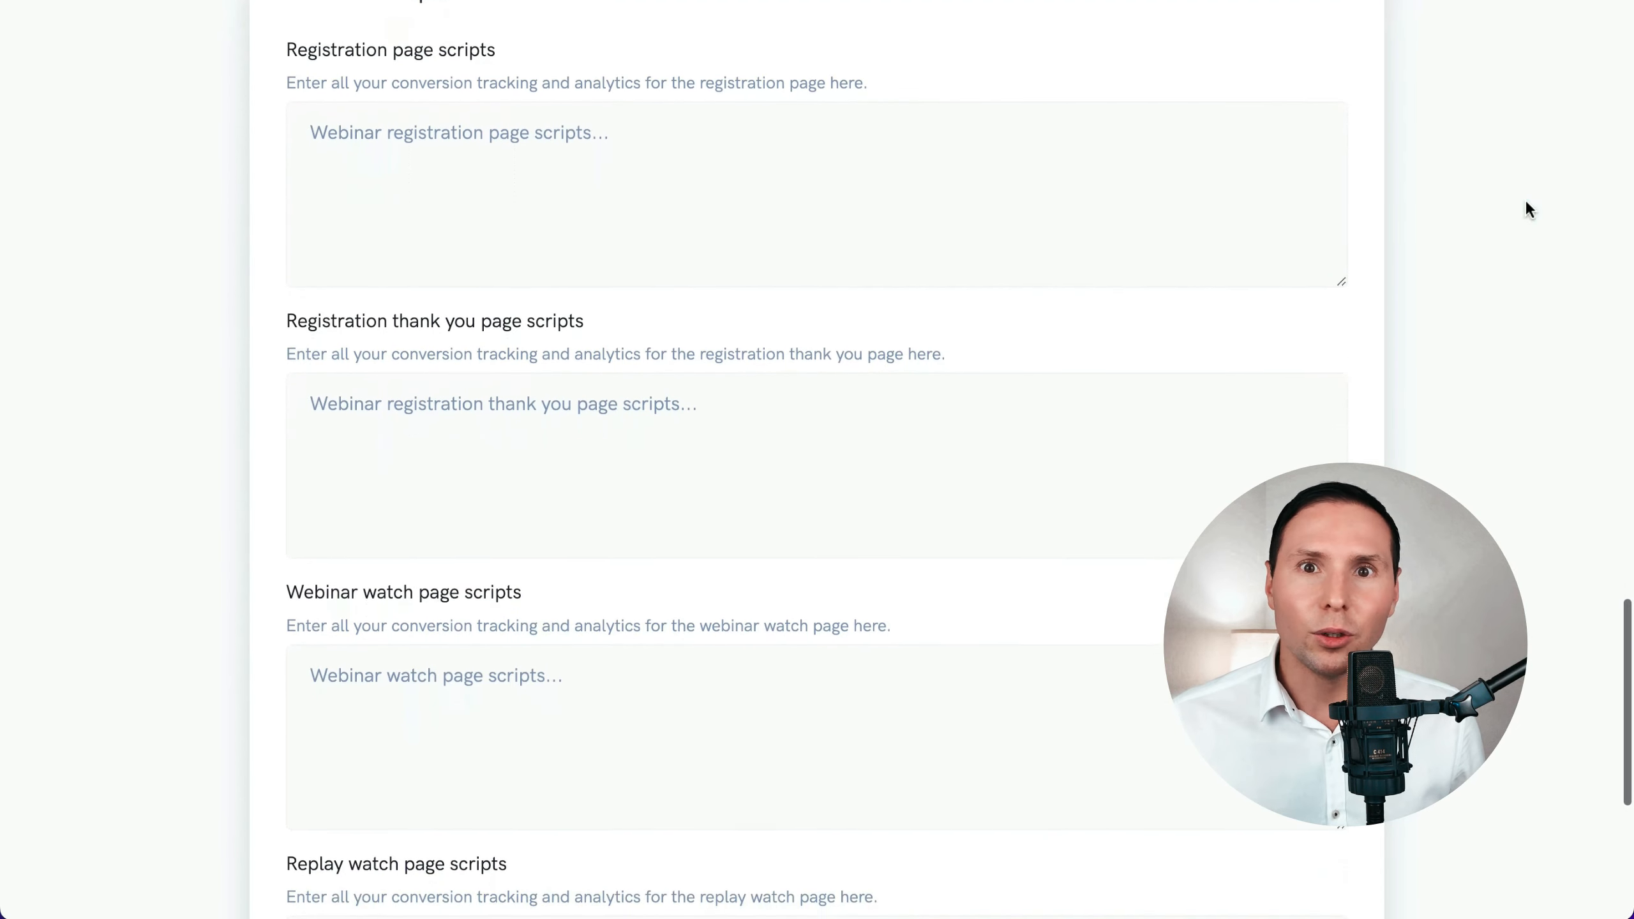
pyautogui.scroll(-5, 1528, 203)
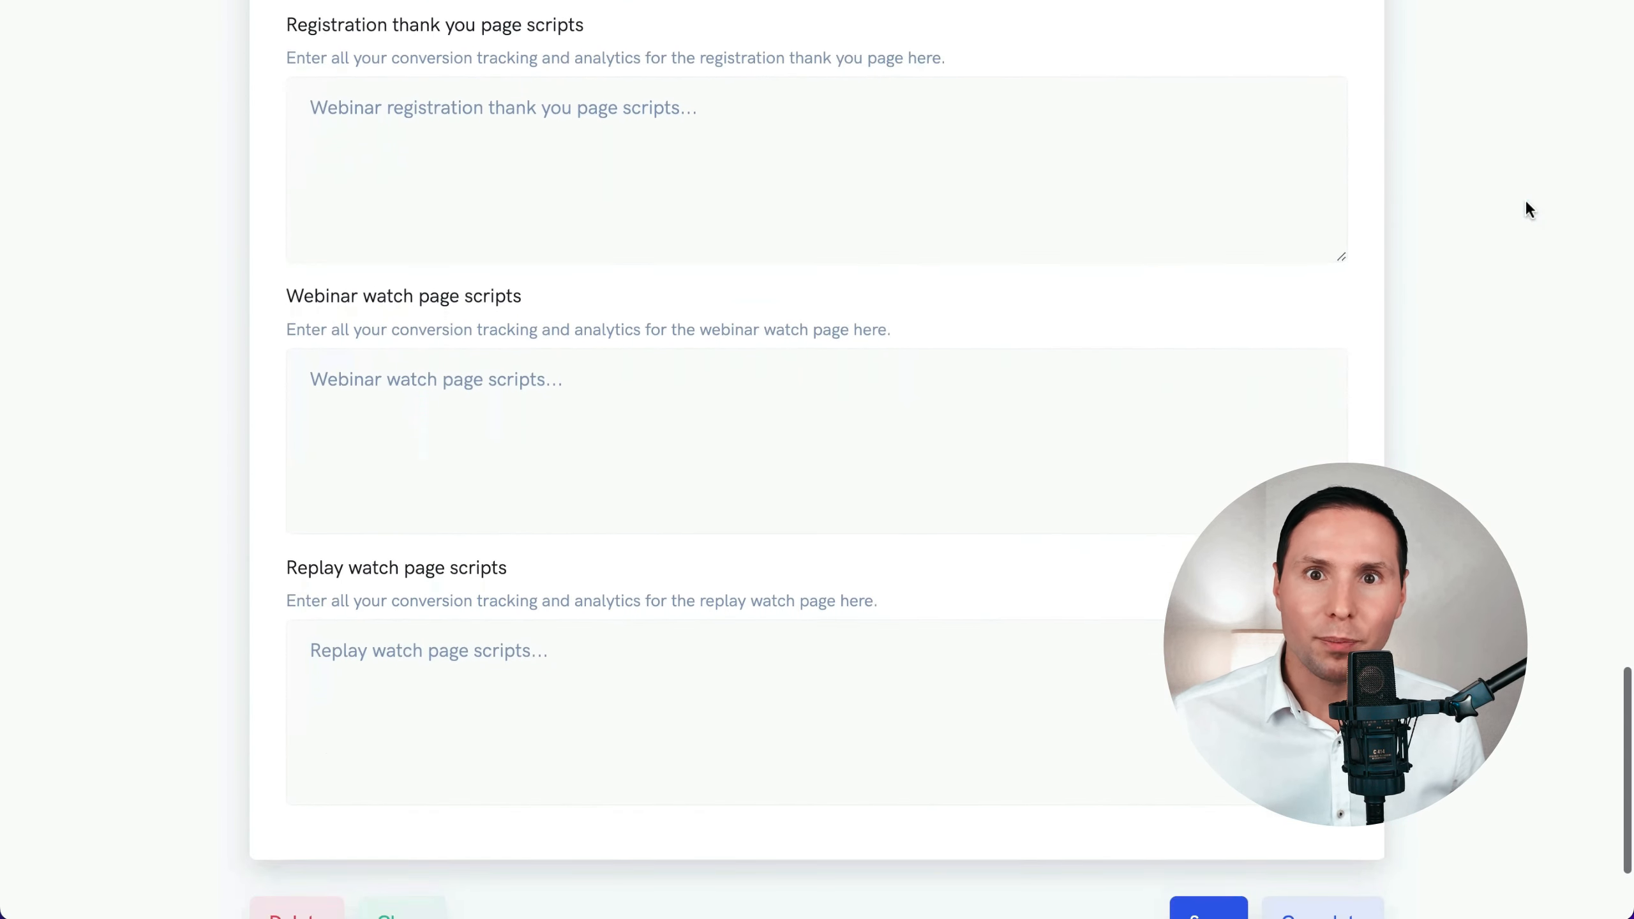
pyautogui.scroll(-1, 1529, 209)
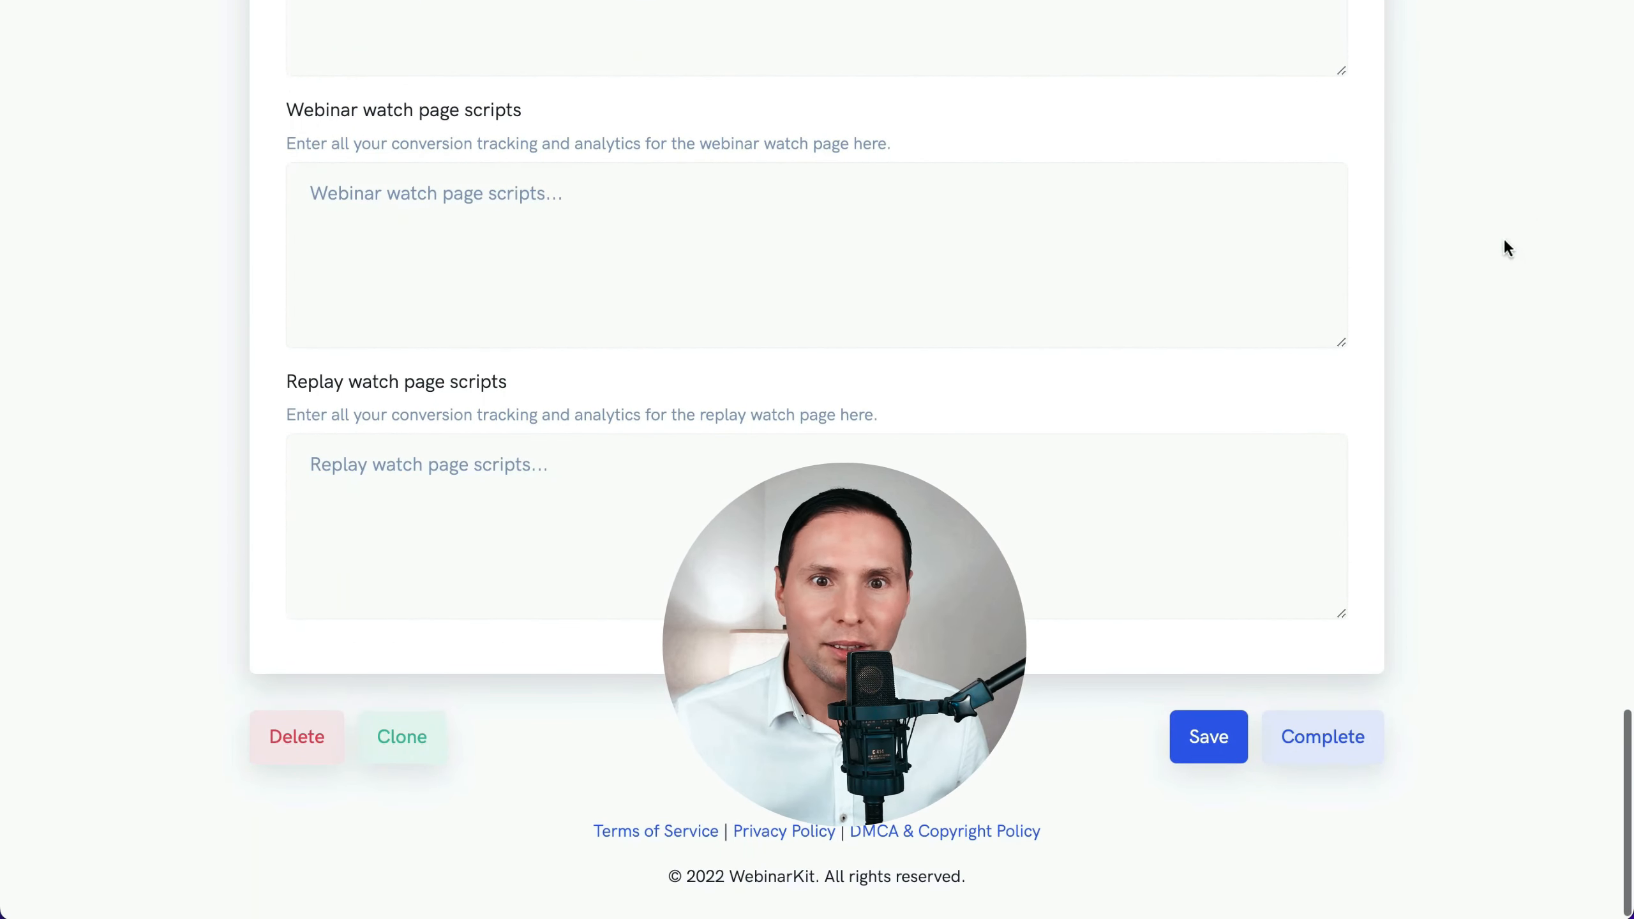
pyautogui.click(1303, 749)
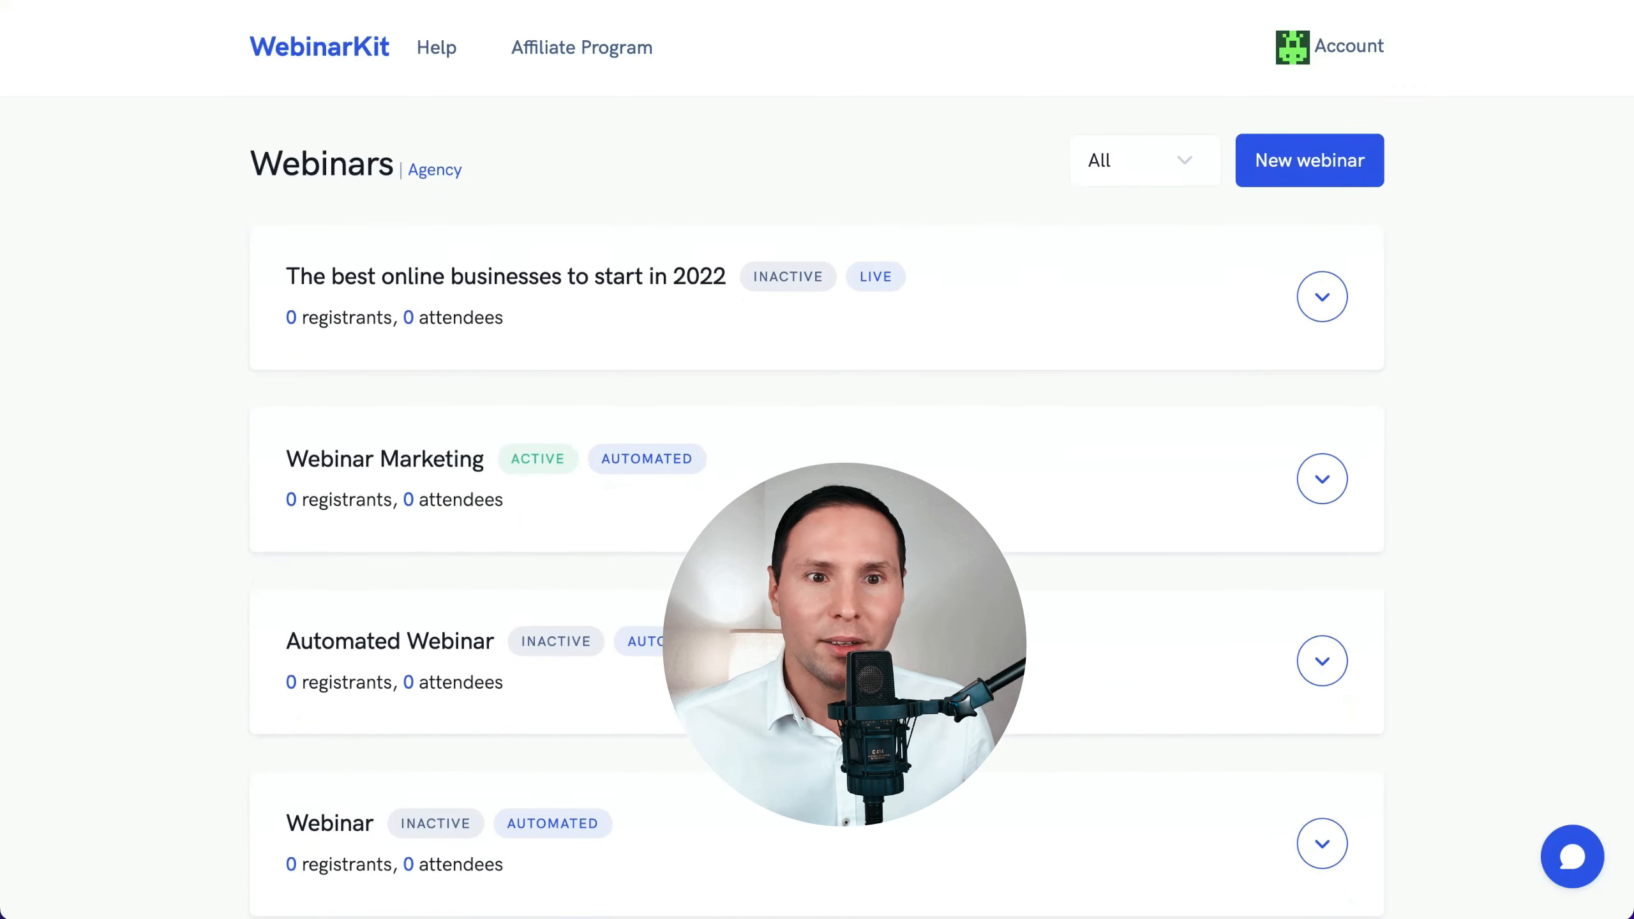
# - Find the active Test Webinar in the webinar list, examine its edit and link options, and open its links
pyautogui.scroll(-10, 915, 354)
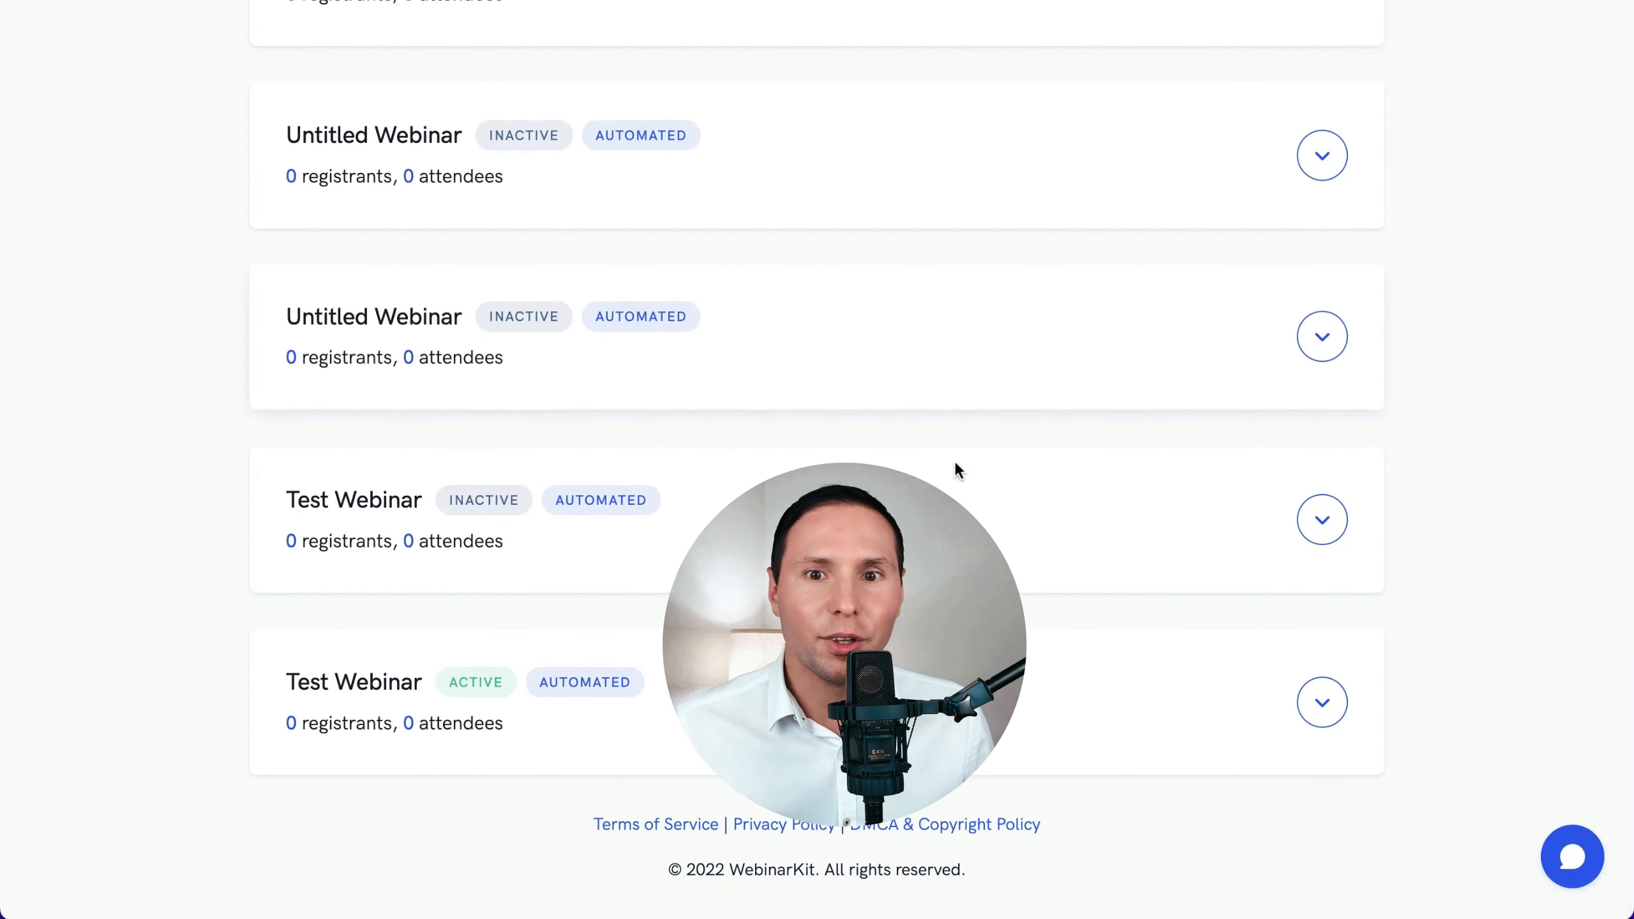
pyautogui.click(1337, 708)
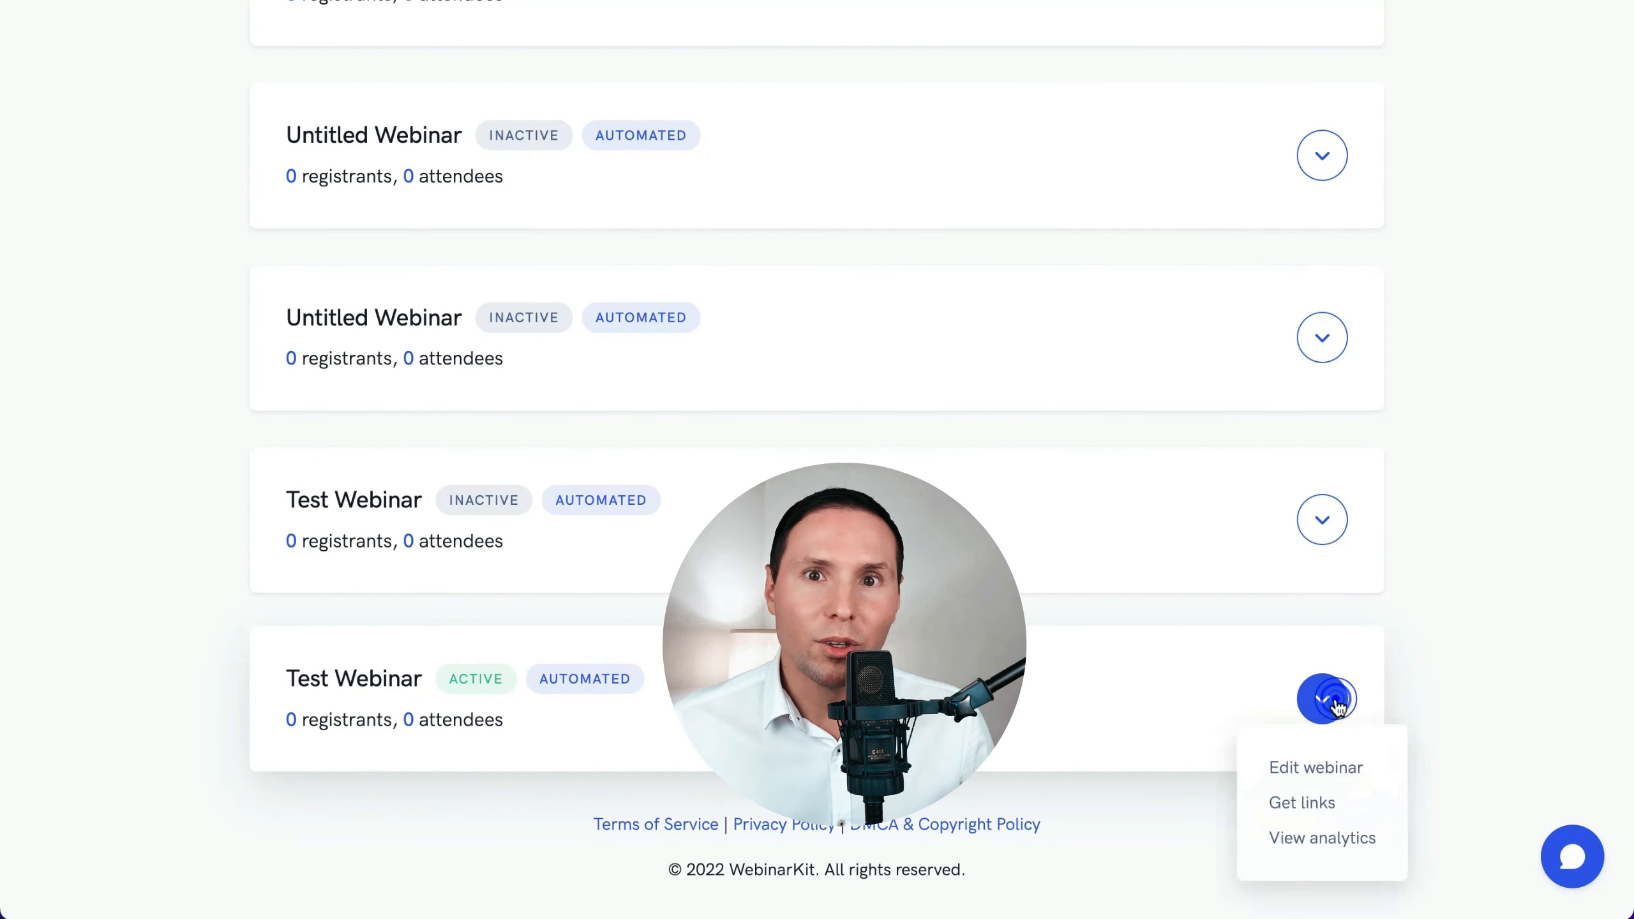
pyautogui.click(1333, 767)
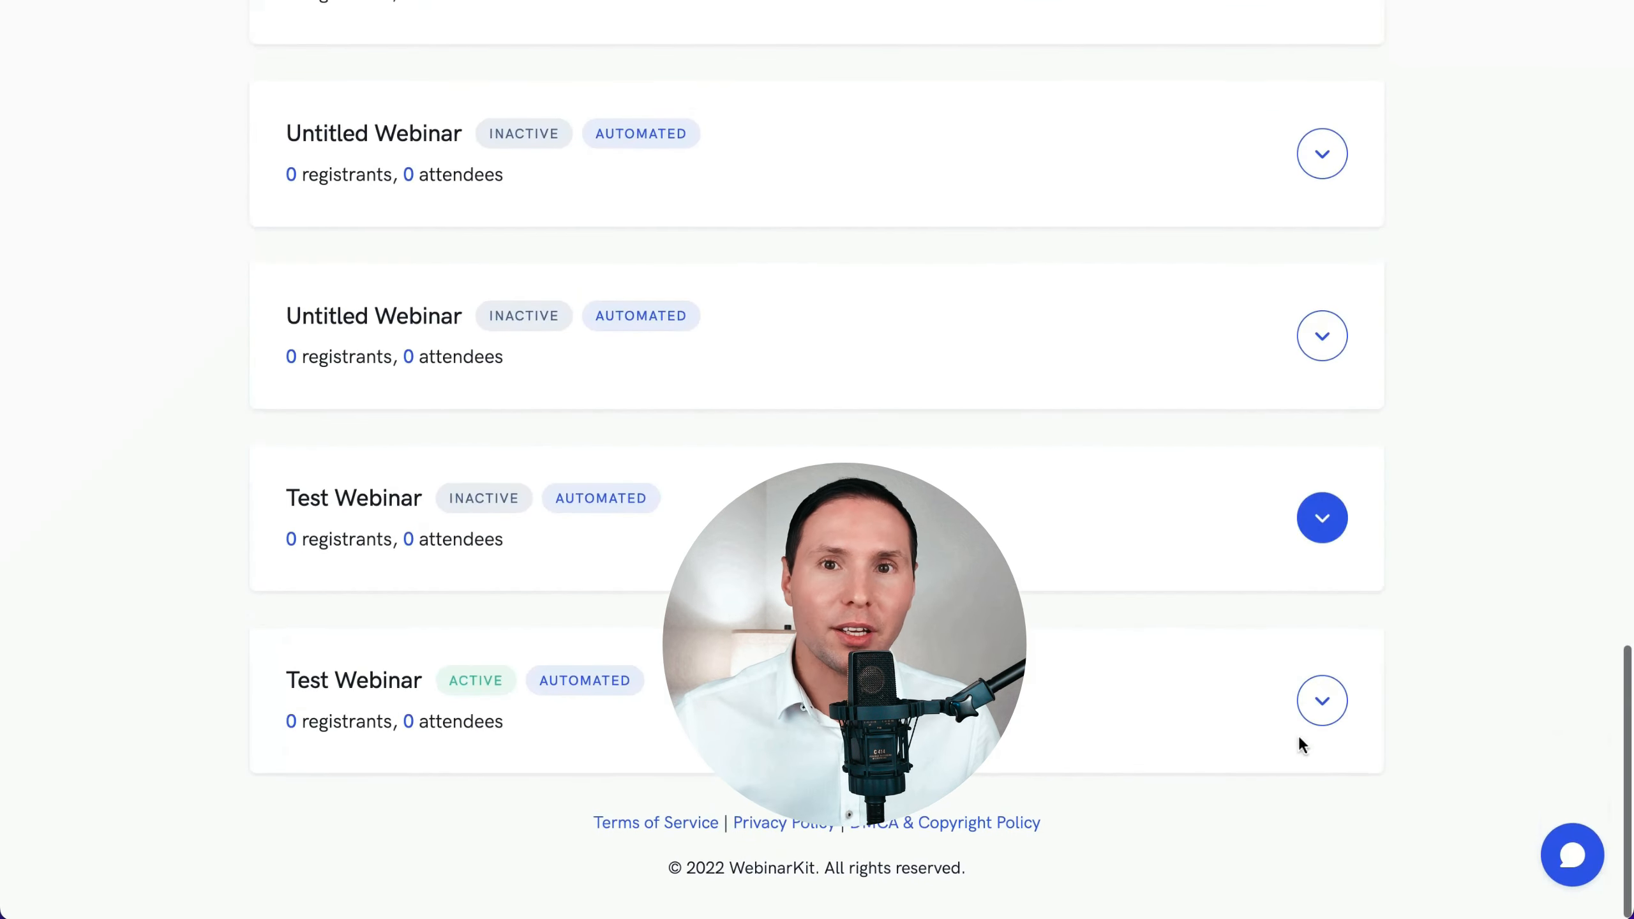
pyautogui.click(1312, 695)
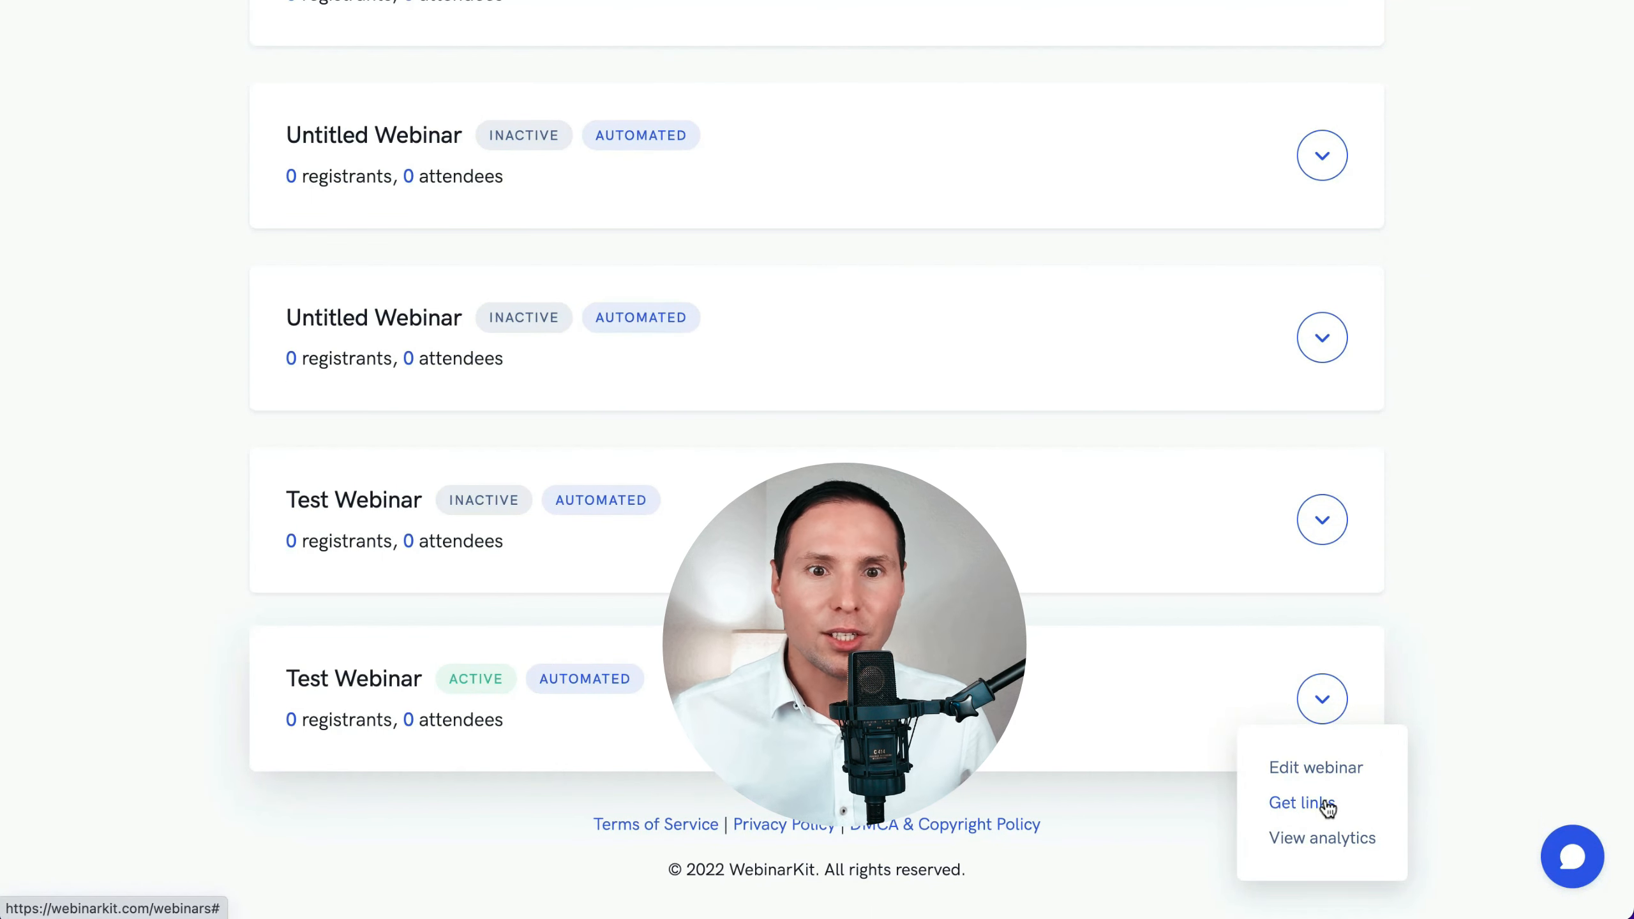
pyautogui.click(1302, 802)
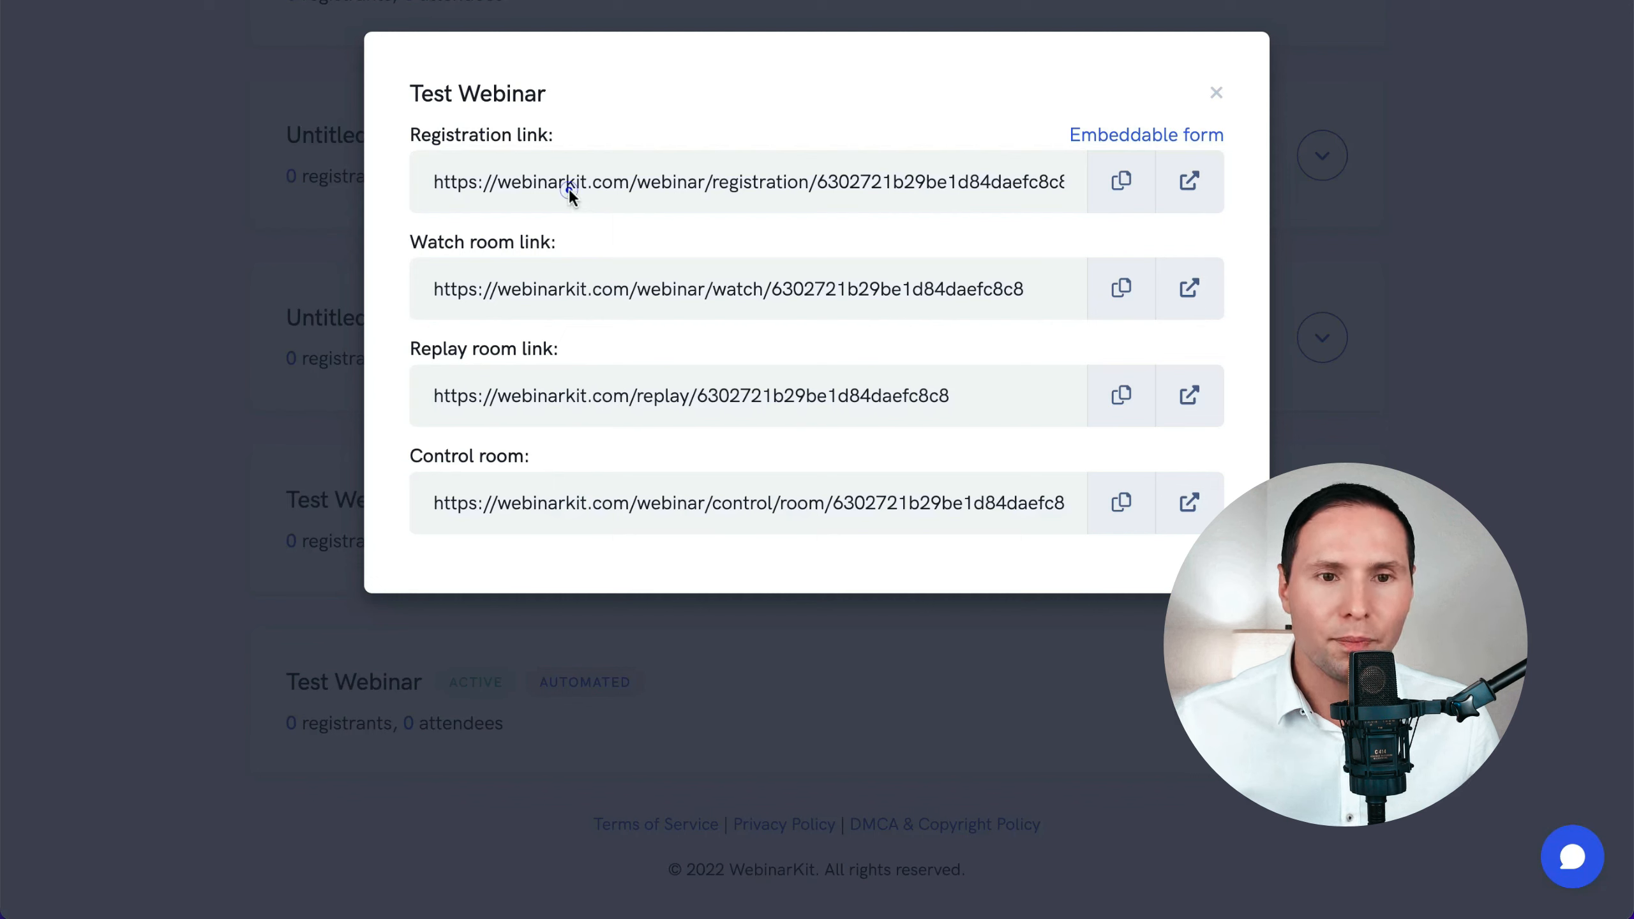
# - Copy the Test Webinar's registration link and view its registration page
pyautogui.moveTo(430, 181); pyautogui.dragTo(1123, 183)
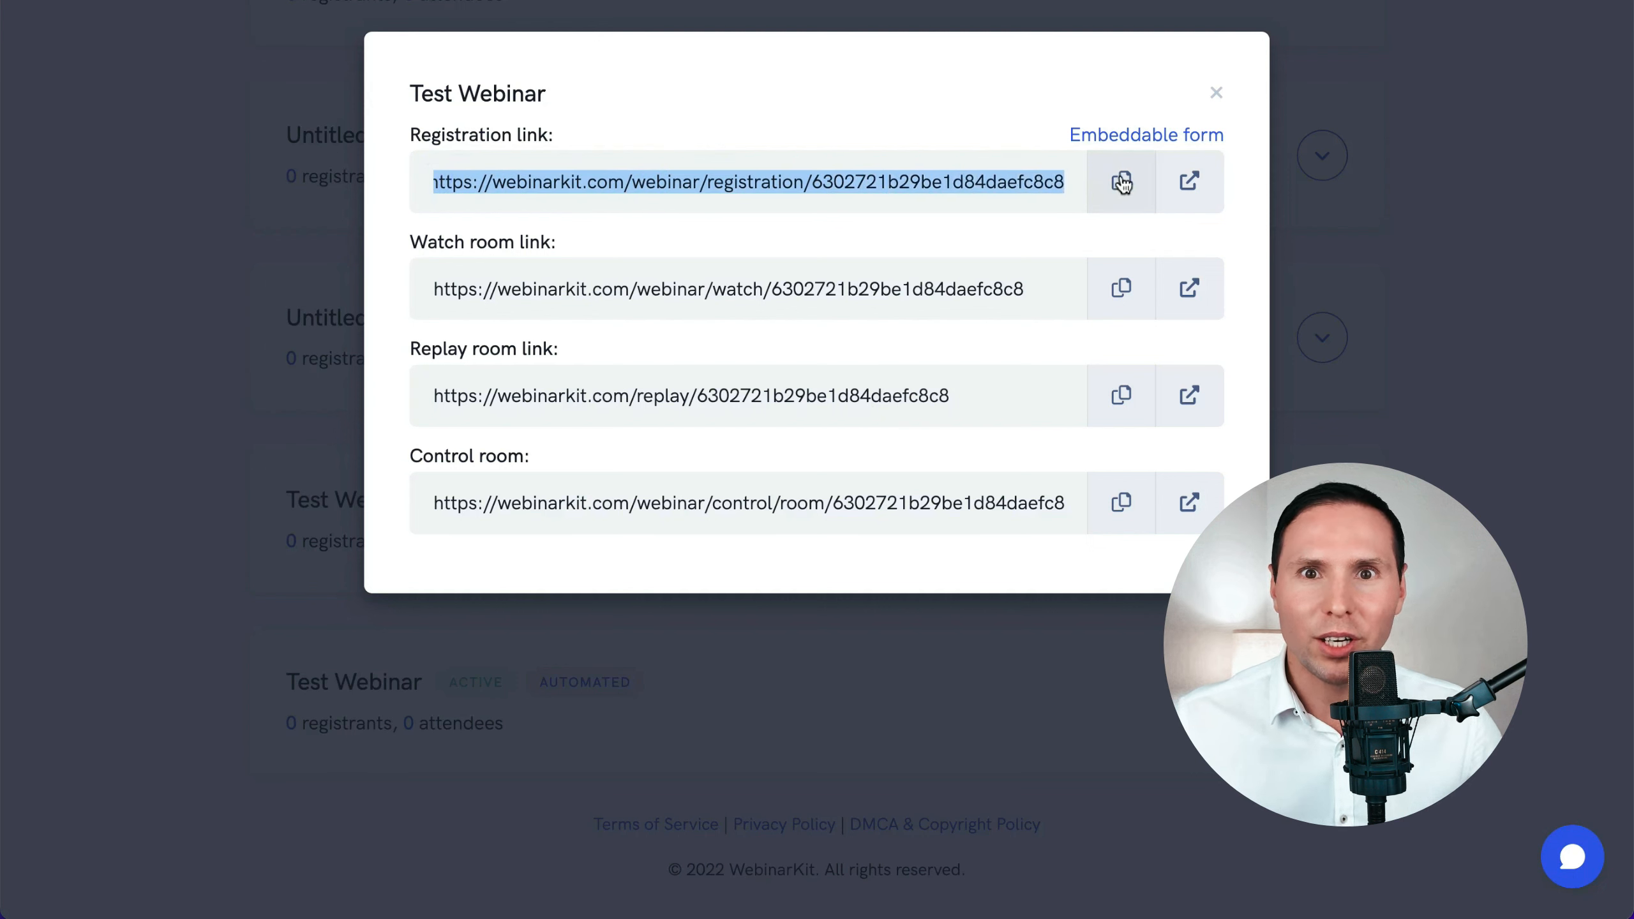
pyautogui.click(1122, 183)
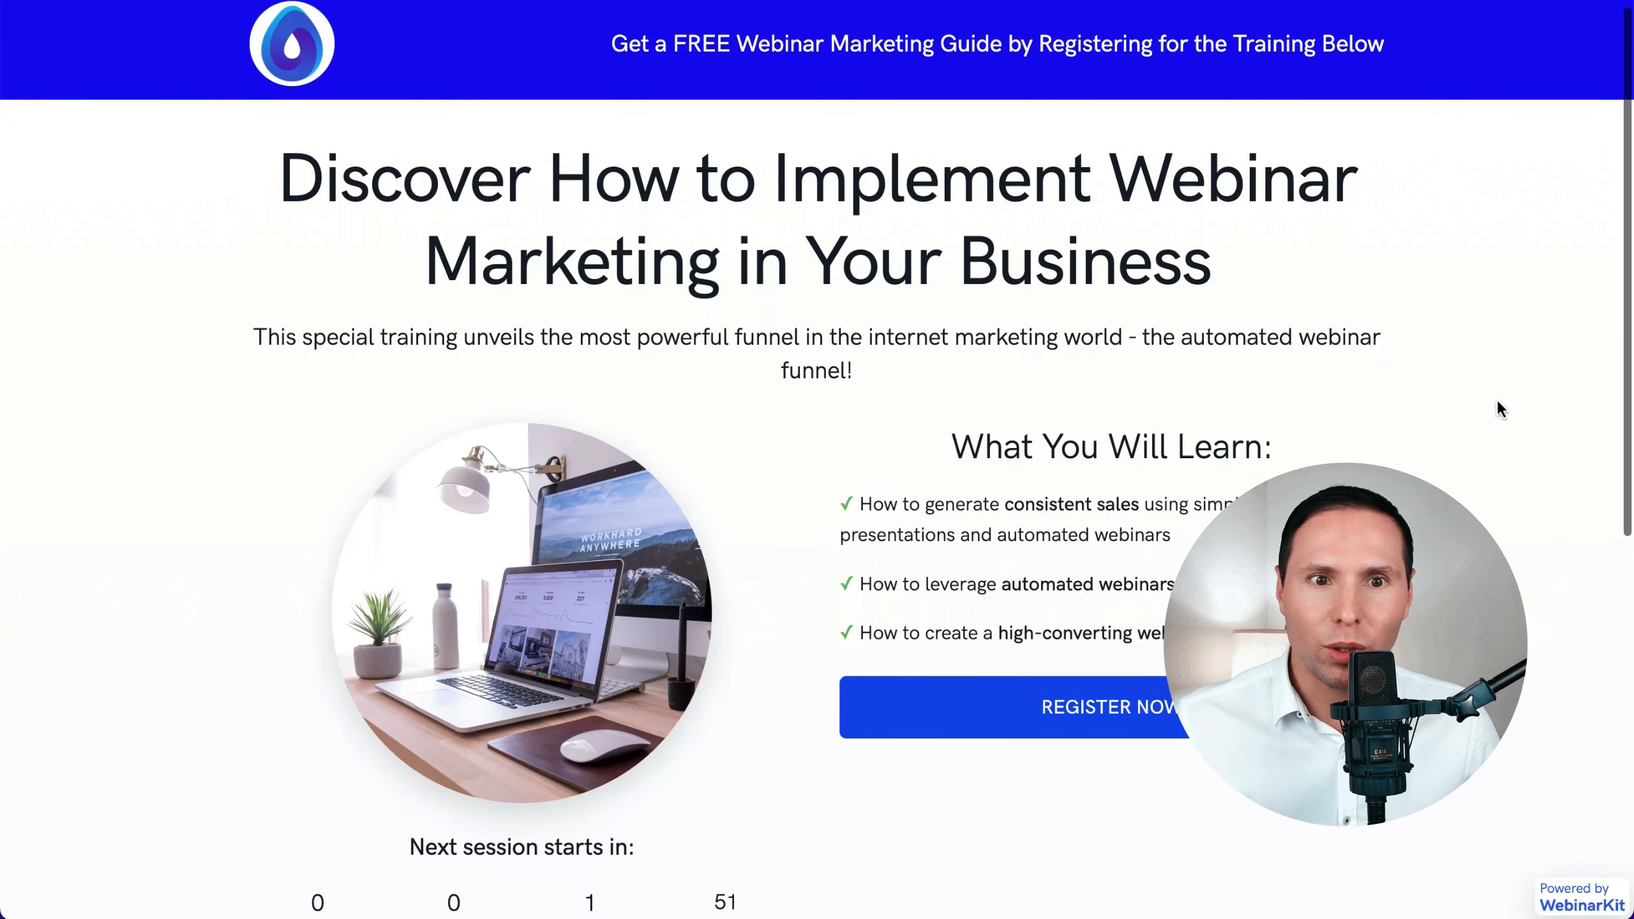
pyautogui.scroll(-3, 1497, 410)
pyautogui.scroll(-2, 1496, 409)
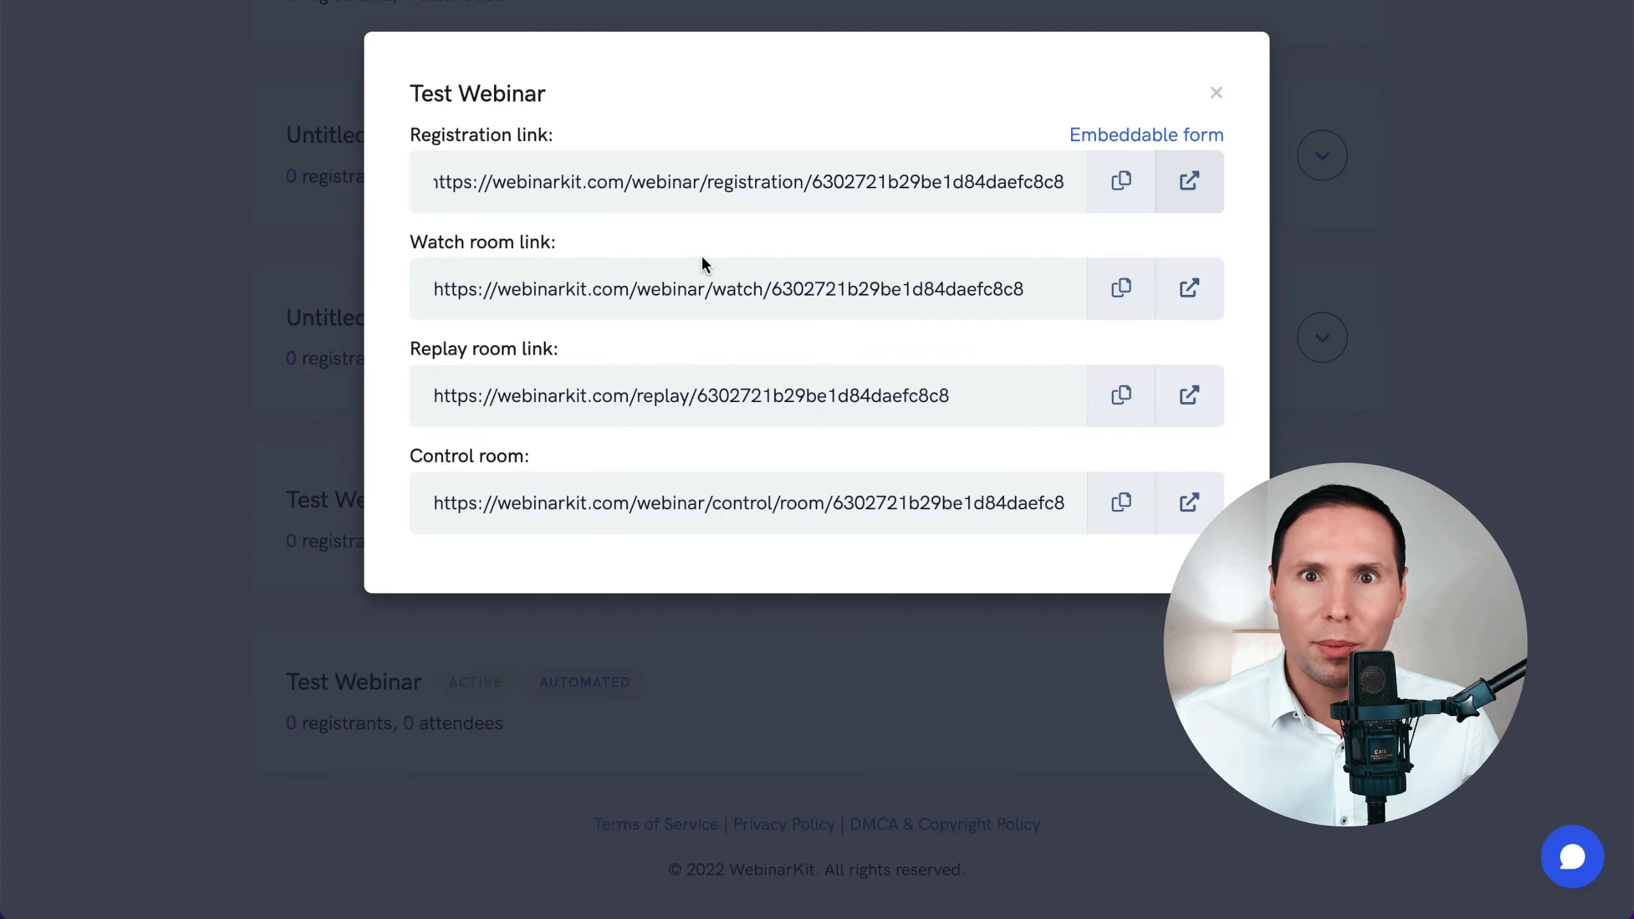
# - View the webinar's watch room and examine its Participants, Chat and Ask a question areas
pyautogui.click(1139, 304)
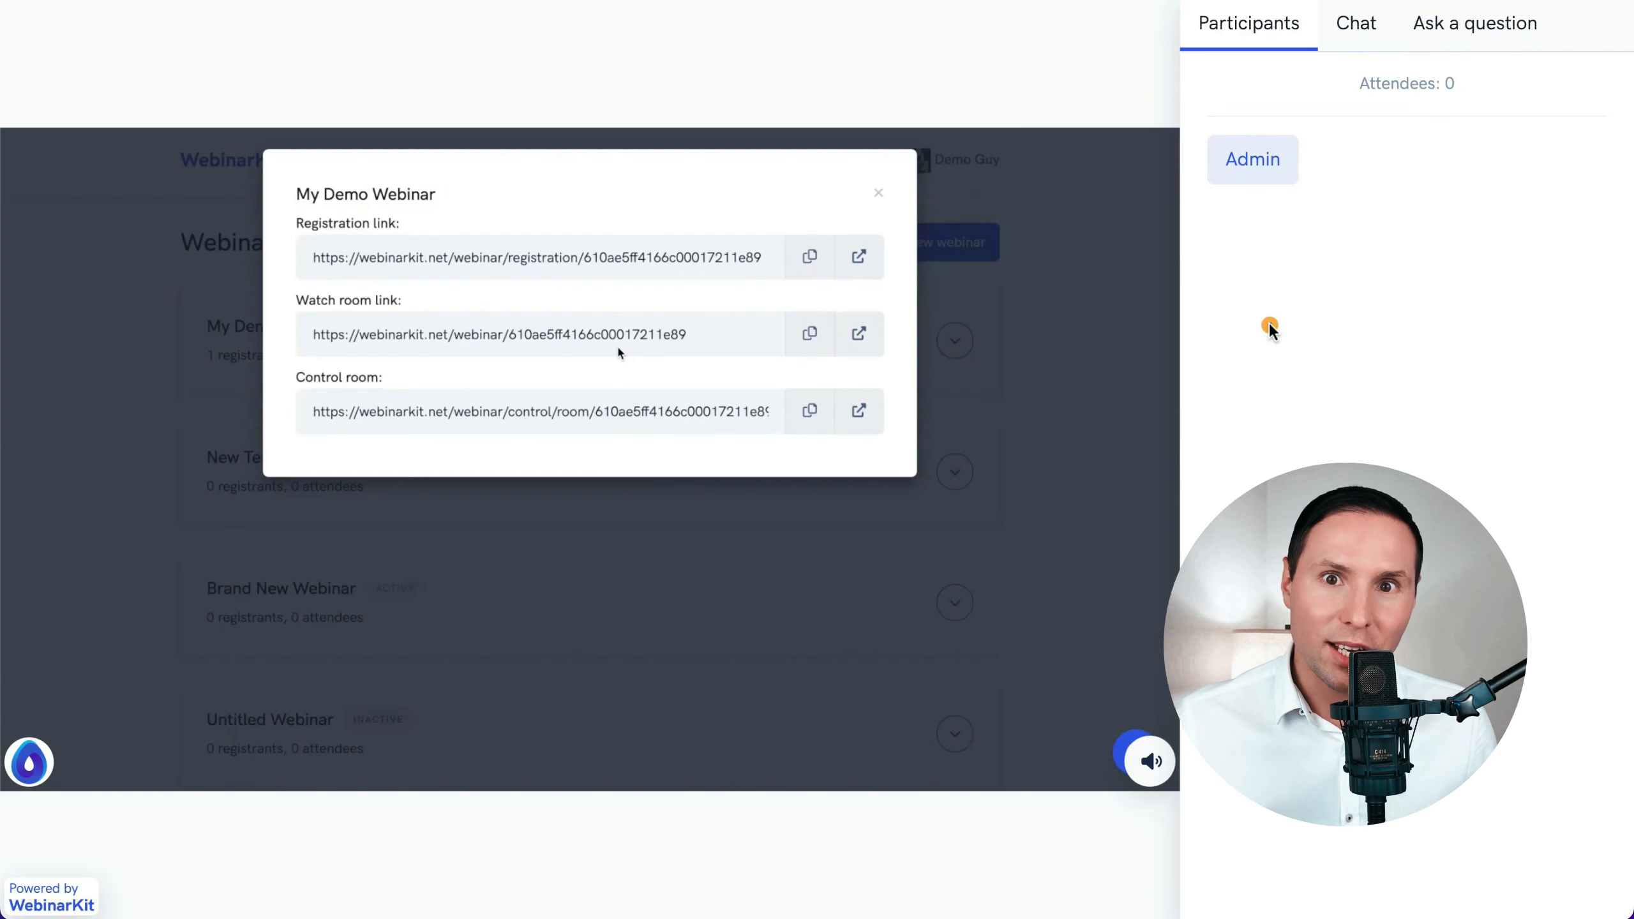
pyautogui.moveTo(1269, 328); pyautogui.dragTo(1245, 44)
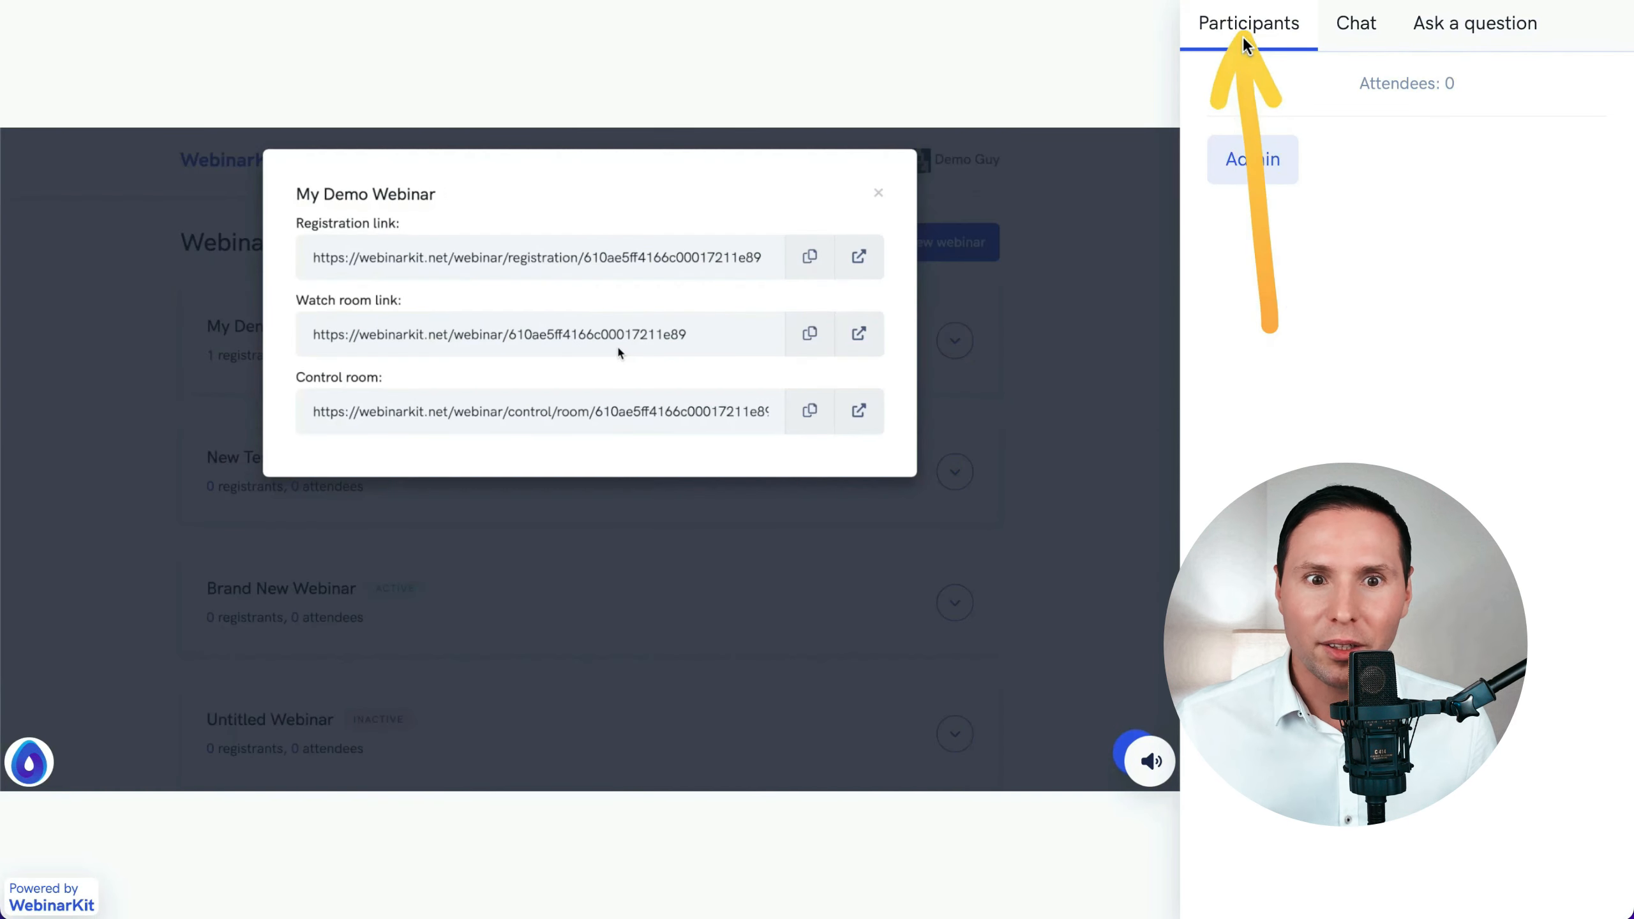
pyautogui.moveTo(1378, 278); pyautogui.dragTo(1368, 57)
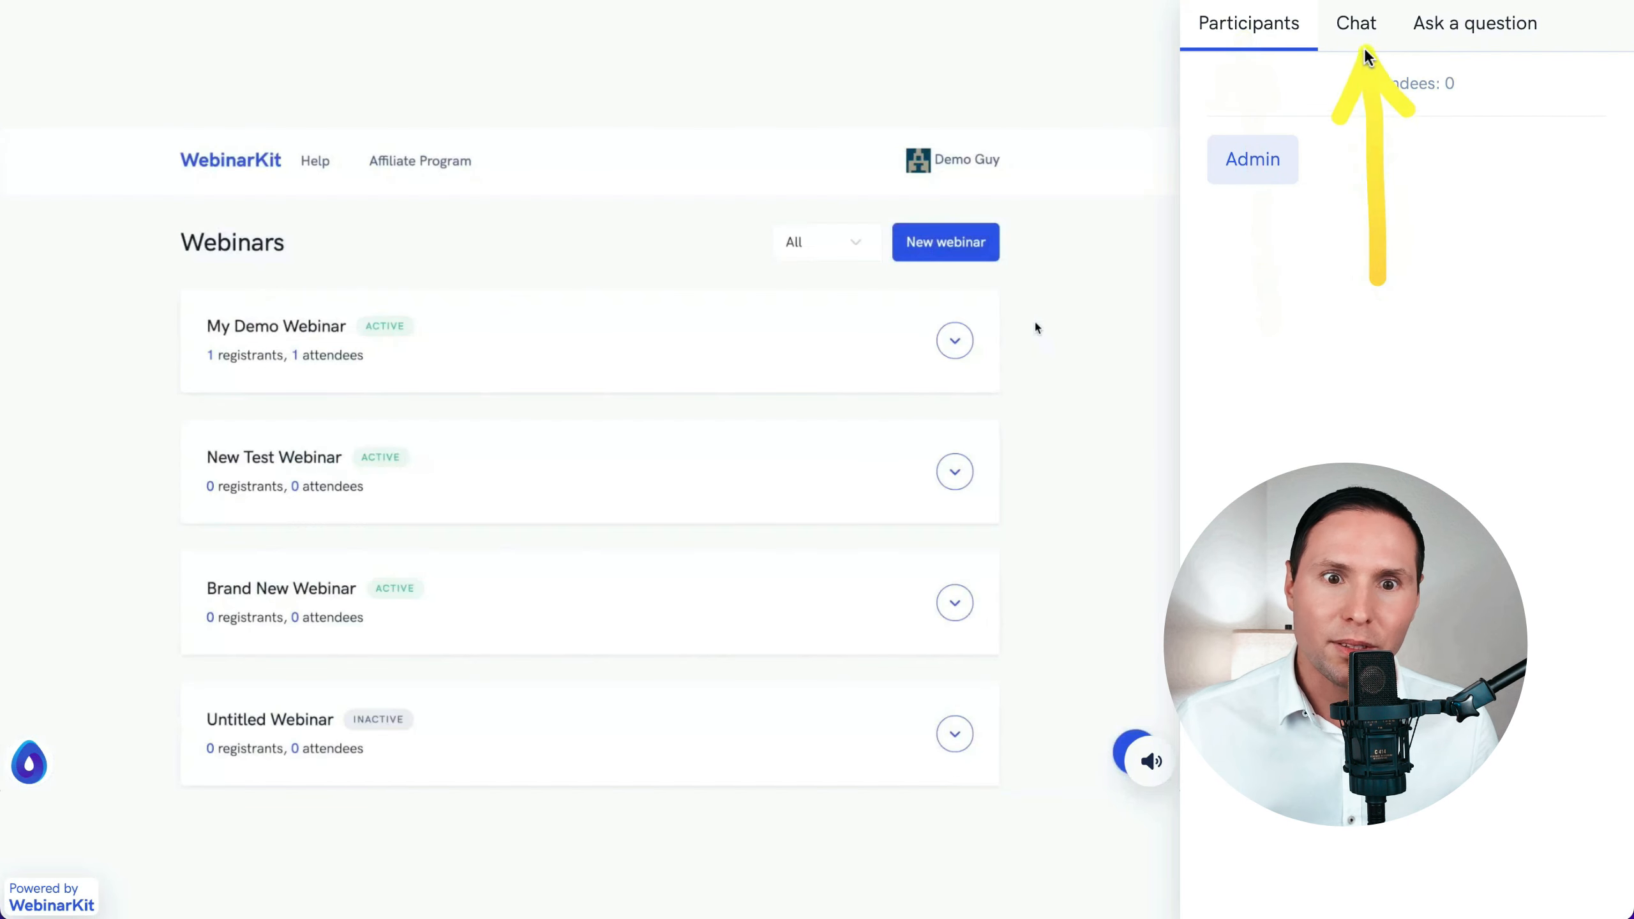
pyautogui.moveTo(1472, 240); pyautogui.dragTo(1475, 65)
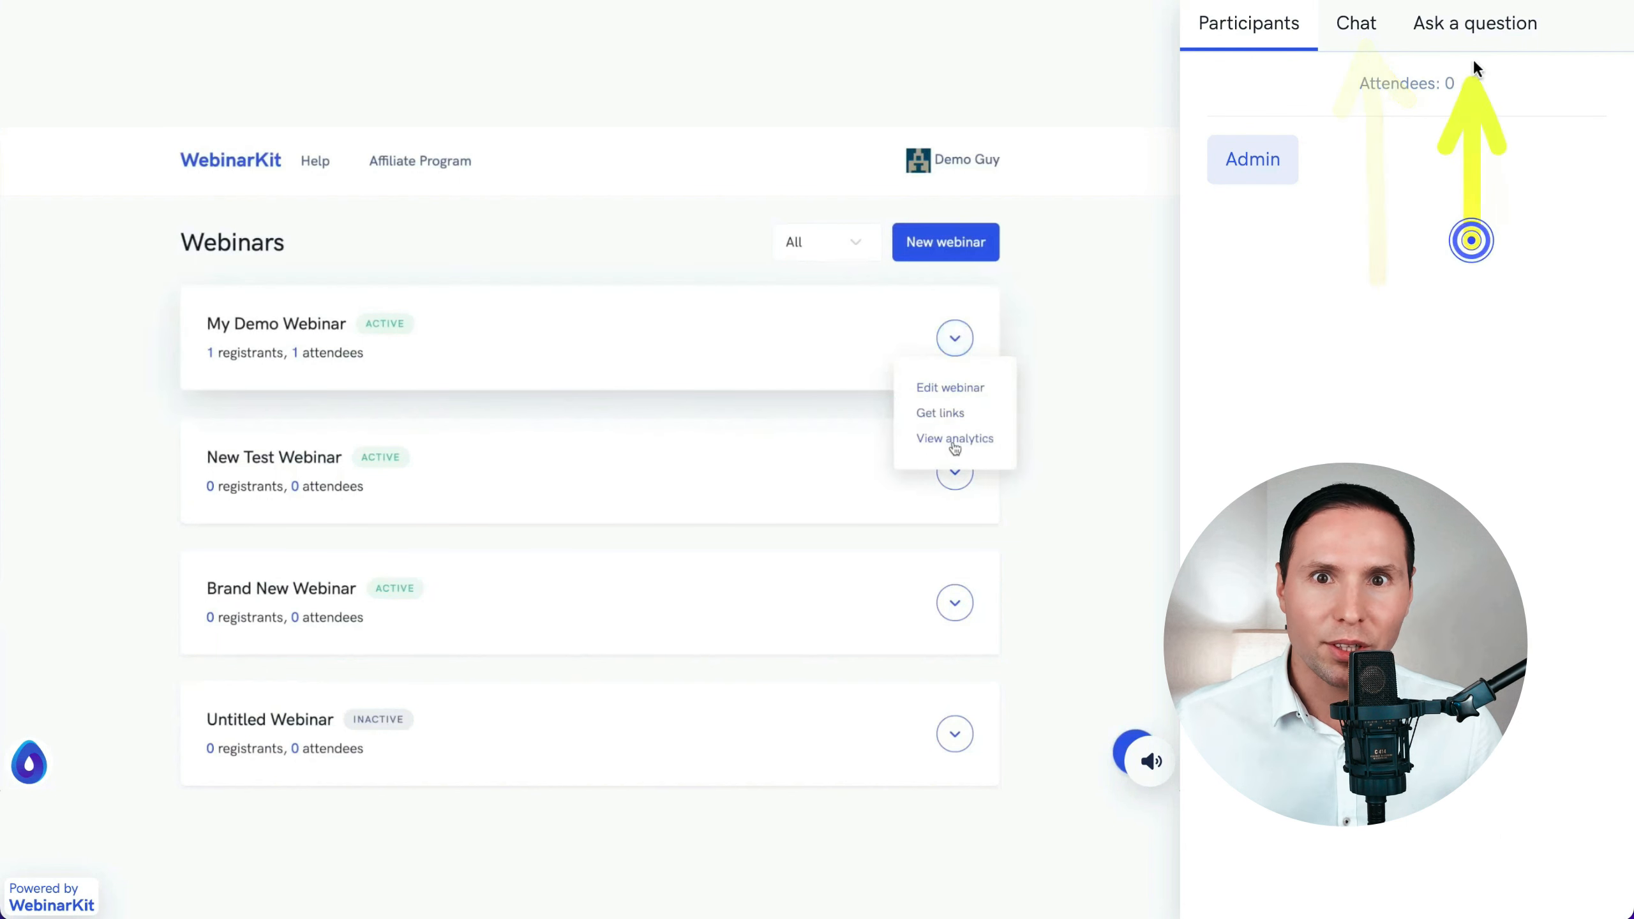
pyautogui.click(1353, 26)
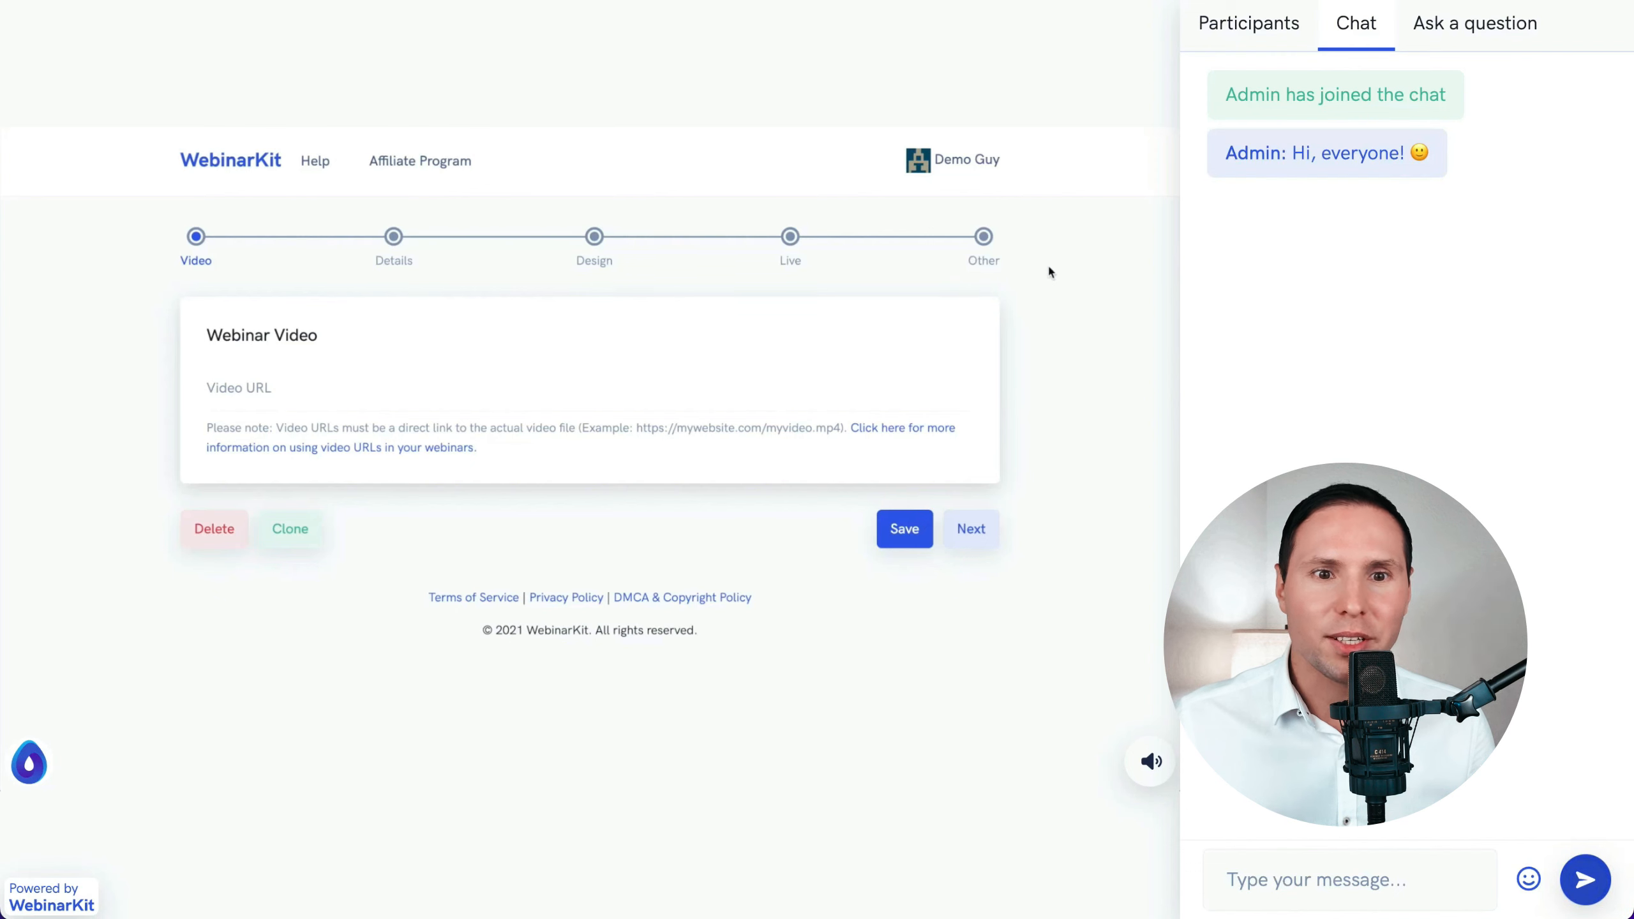
pyautogui.click(1457, 24)
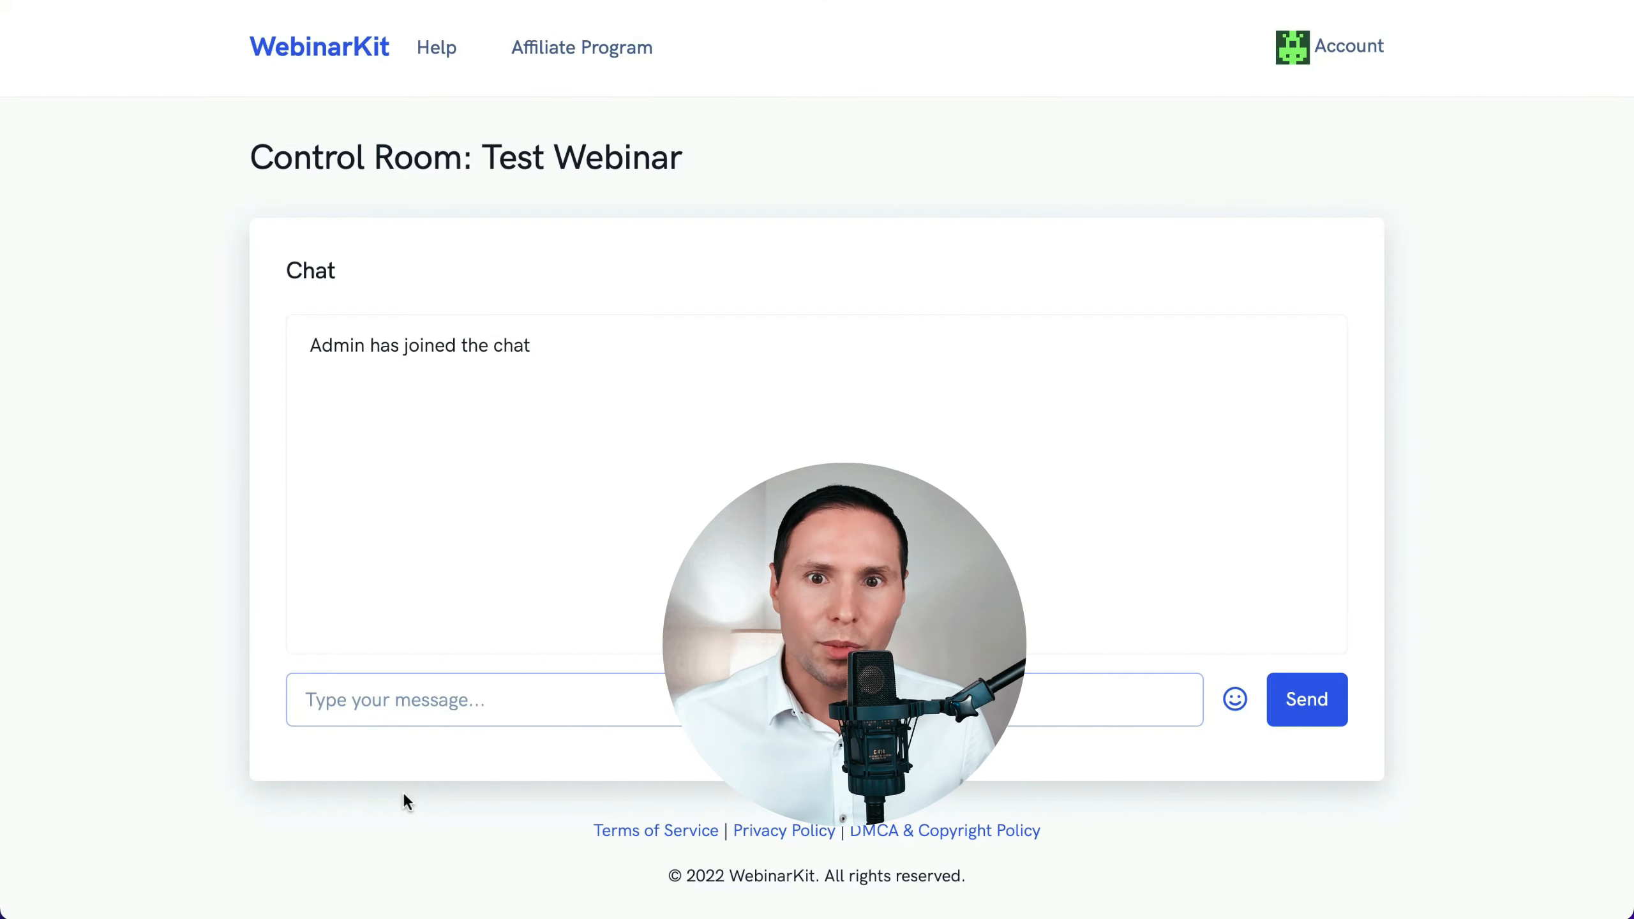
# - Send a chat message in the Test Webinar's control room inviting attendees to visit the Income Inflow site
pyautogui.press('super+v')
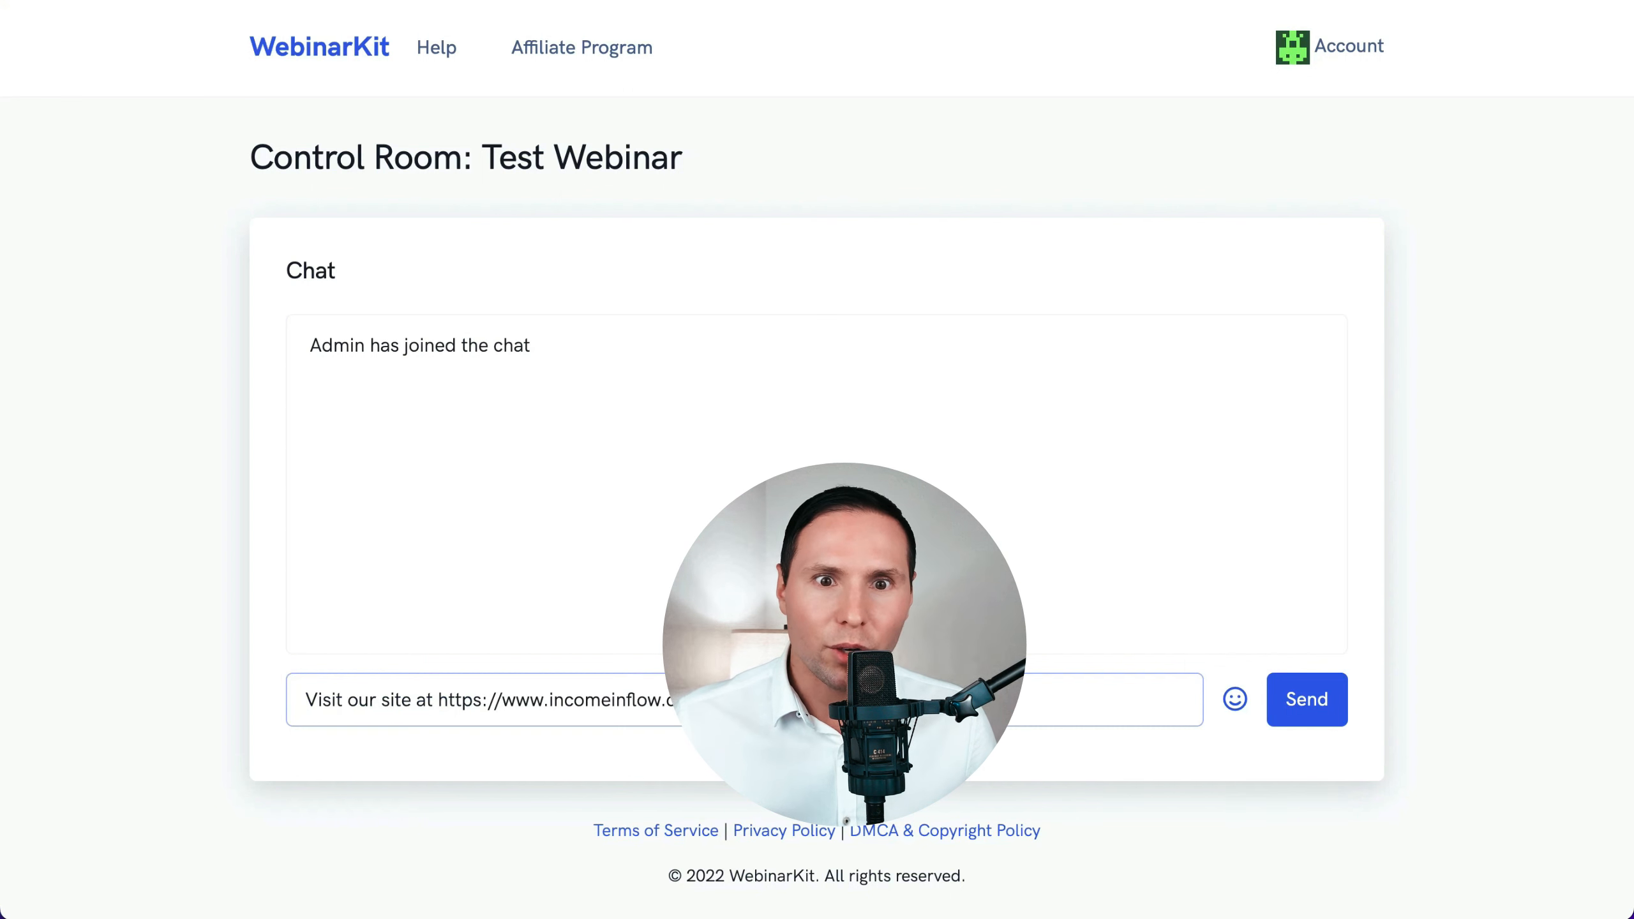
pyautogui.click(1295, 690)
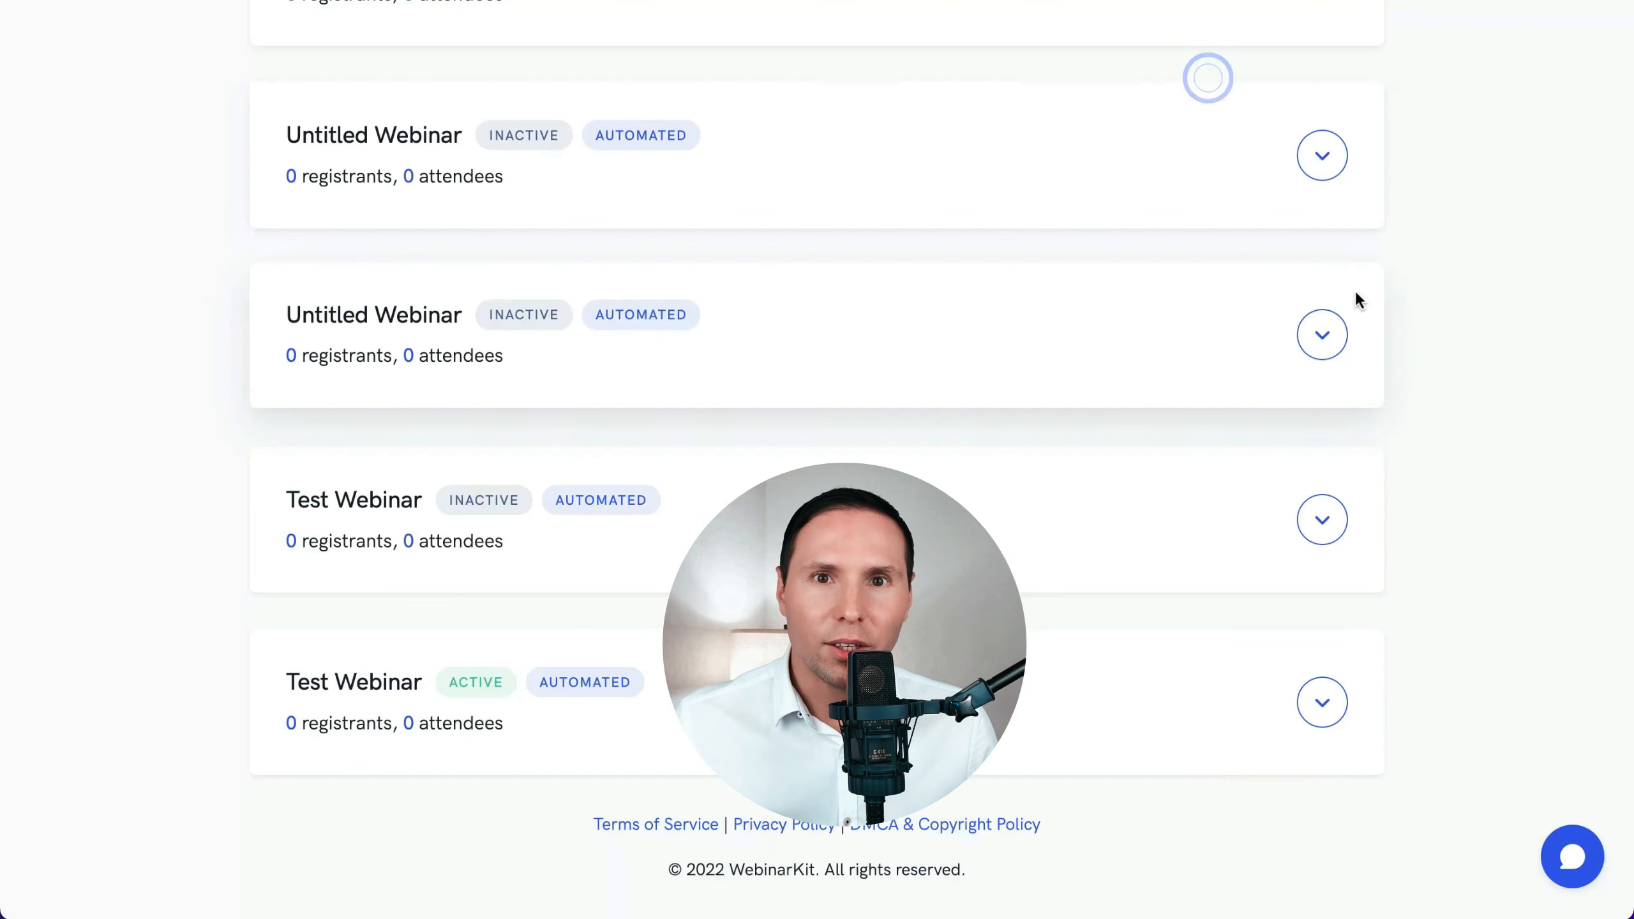
# - Open the webinar analytics and examine the drop out times, traffic, conversion, engagement and sessions sections
pyautogui.click(1318, 712)
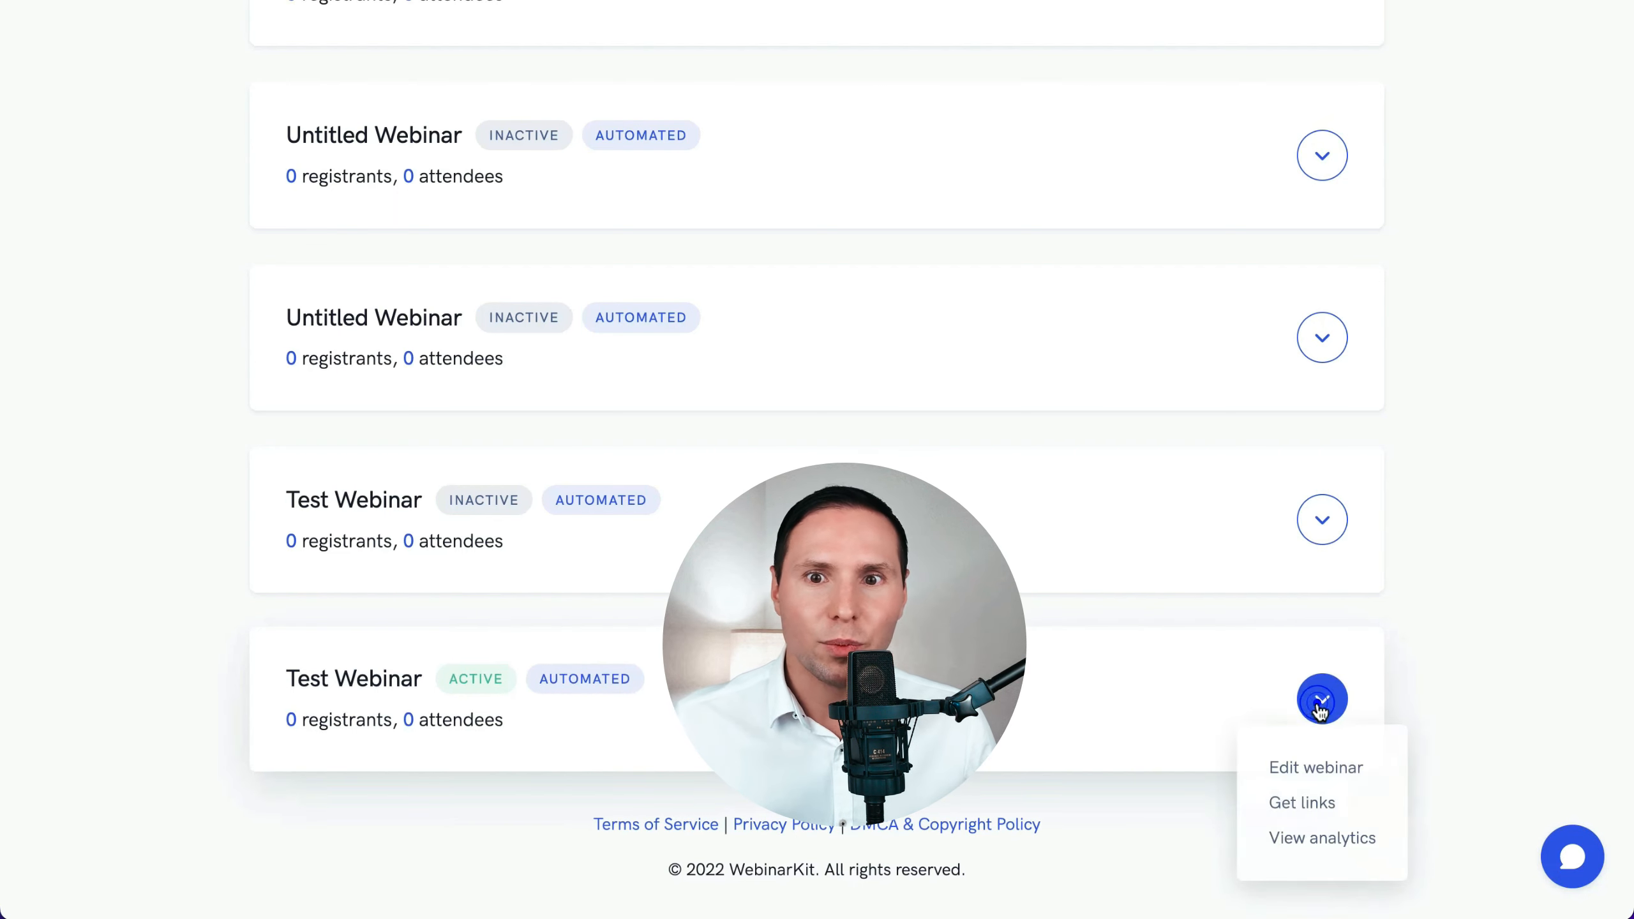
pyautogui.click(1321, 839)
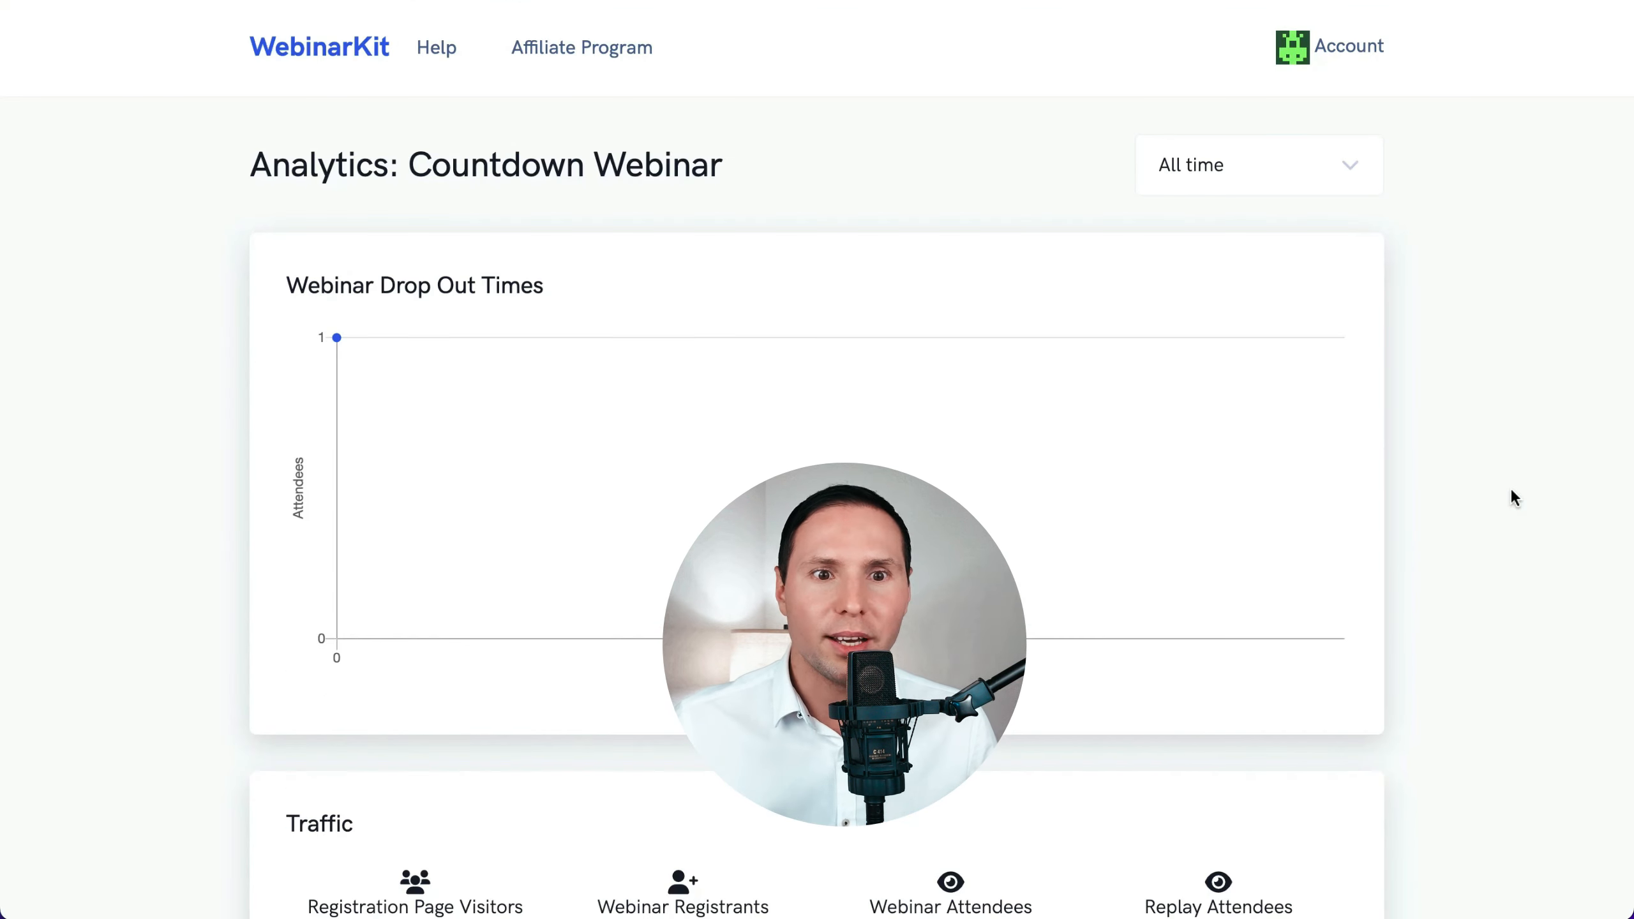
pyautogui.scroll(-1, 1514, 493)
pyautogui.scroll(-4, 1514, 492)
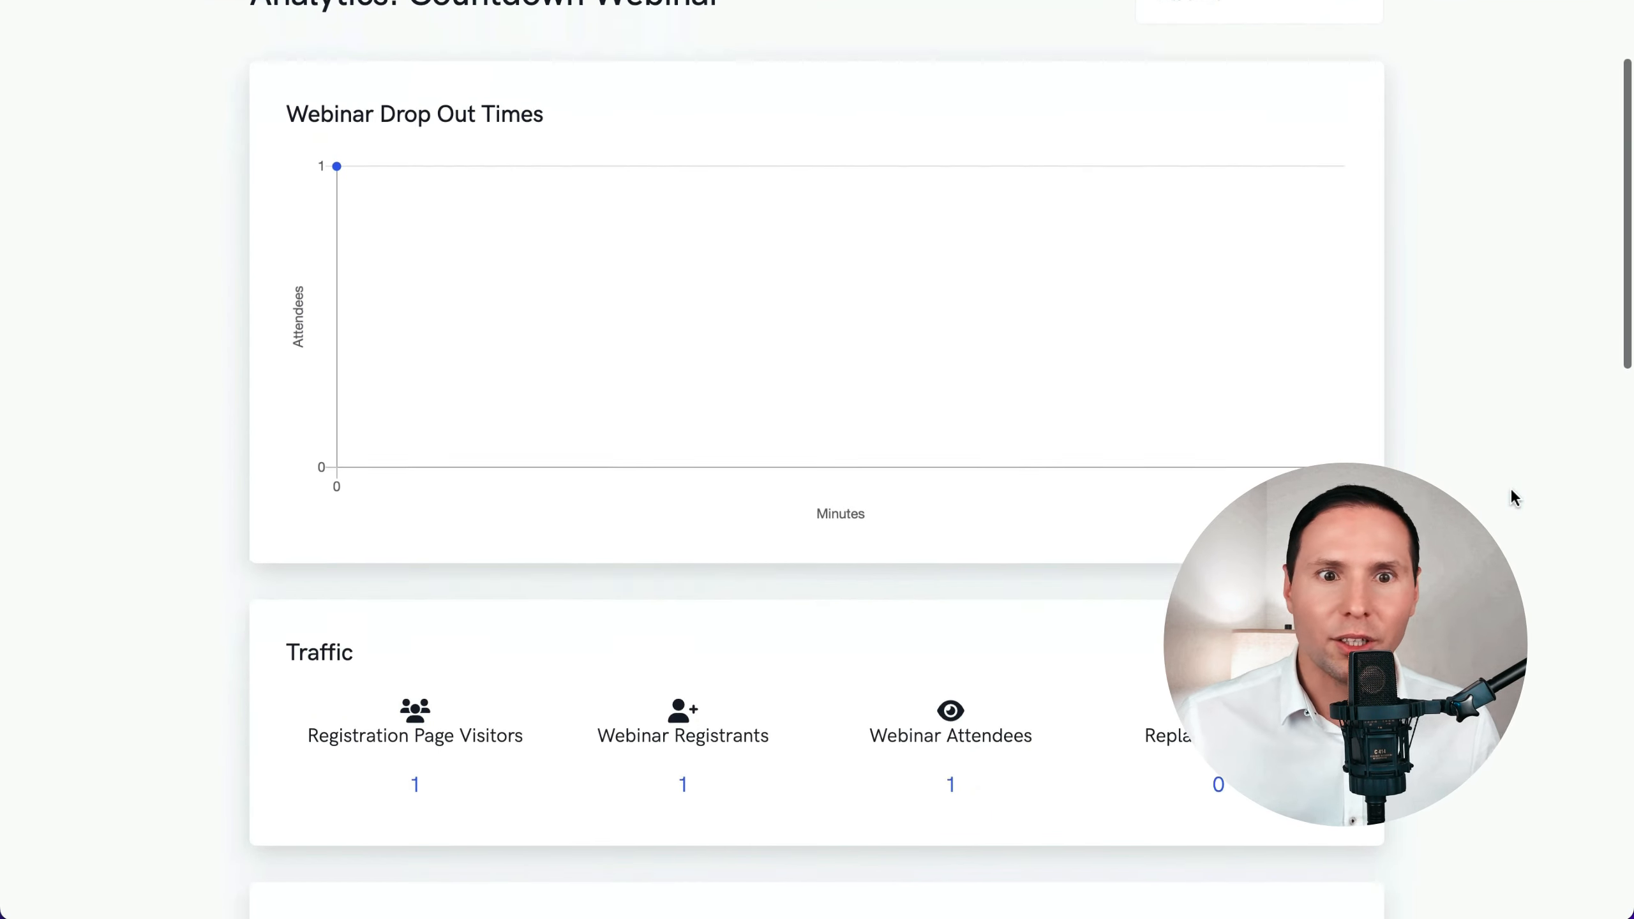
pyautogui.scroll(-5, 1513, 492)
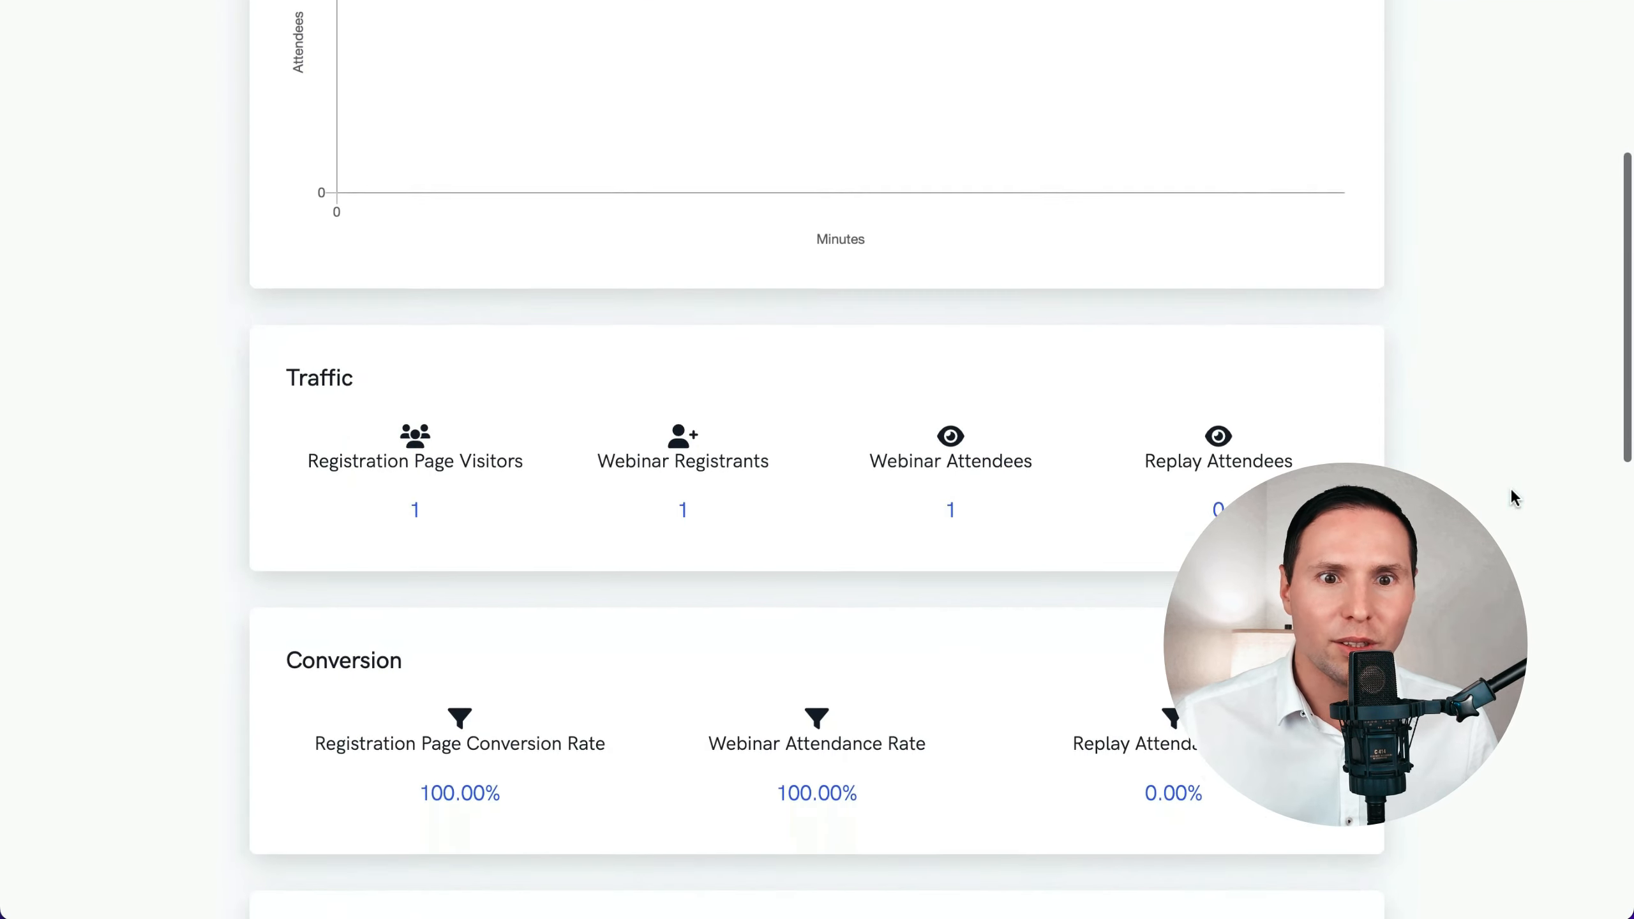
pyautogui.scroll(-5, 1514, 493)
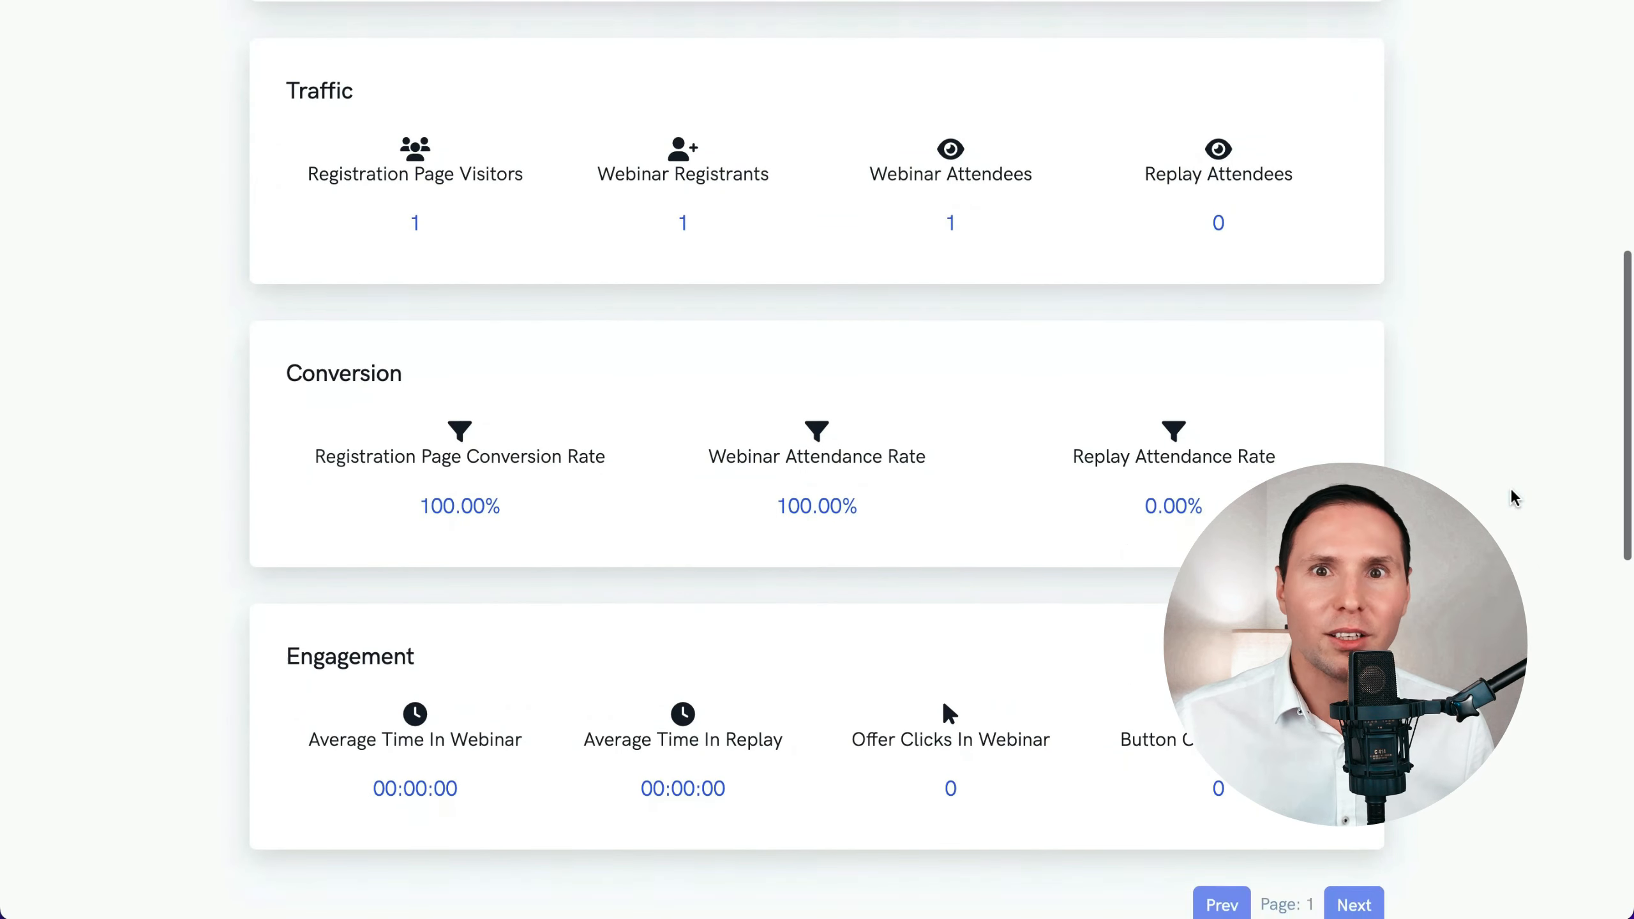
pyautogui.scroll(-5, 1512, 492)
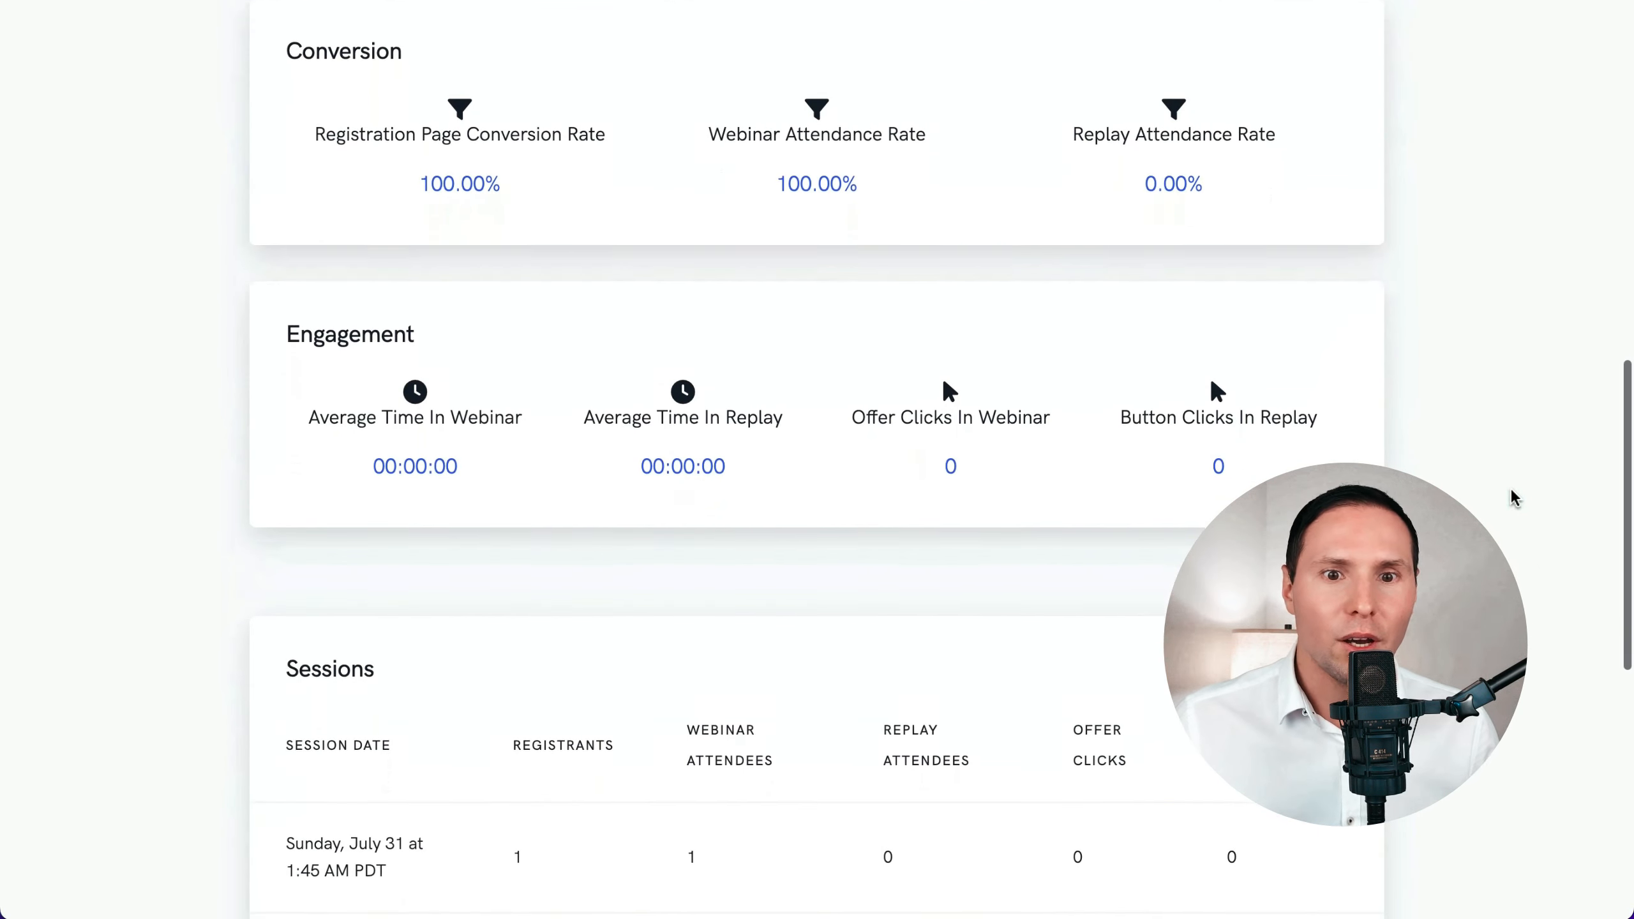
pyautogui.scroll(-4, 1513, 493)
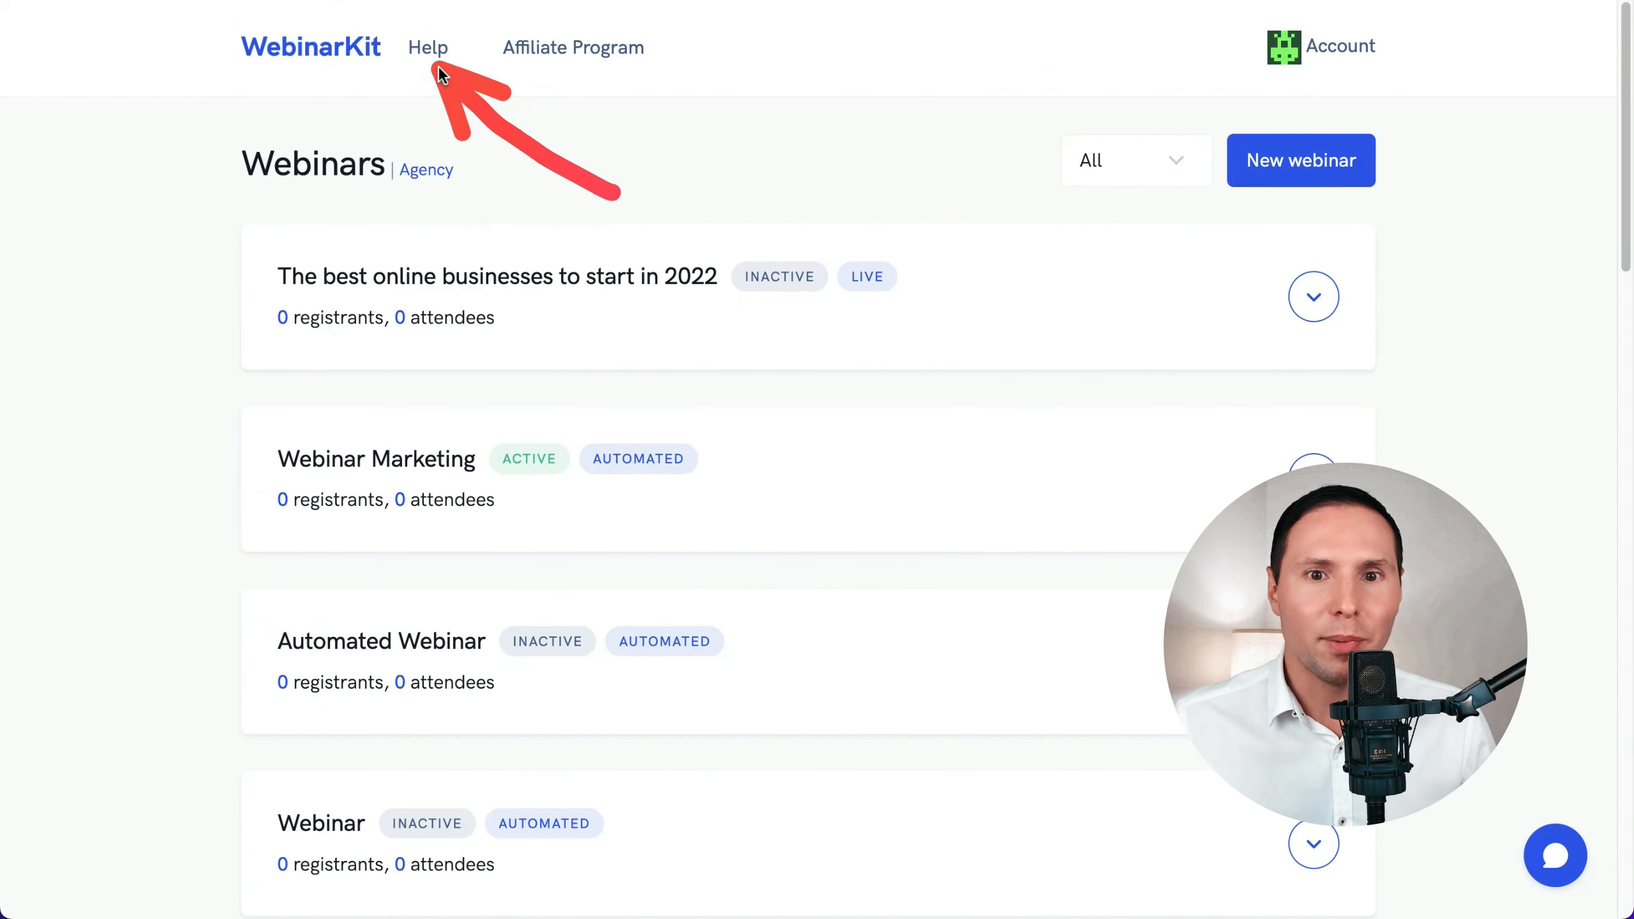
# - Open the Help resources and the support chat for searching the knowledge base or messaging support
pyautogui.click(435, 58)
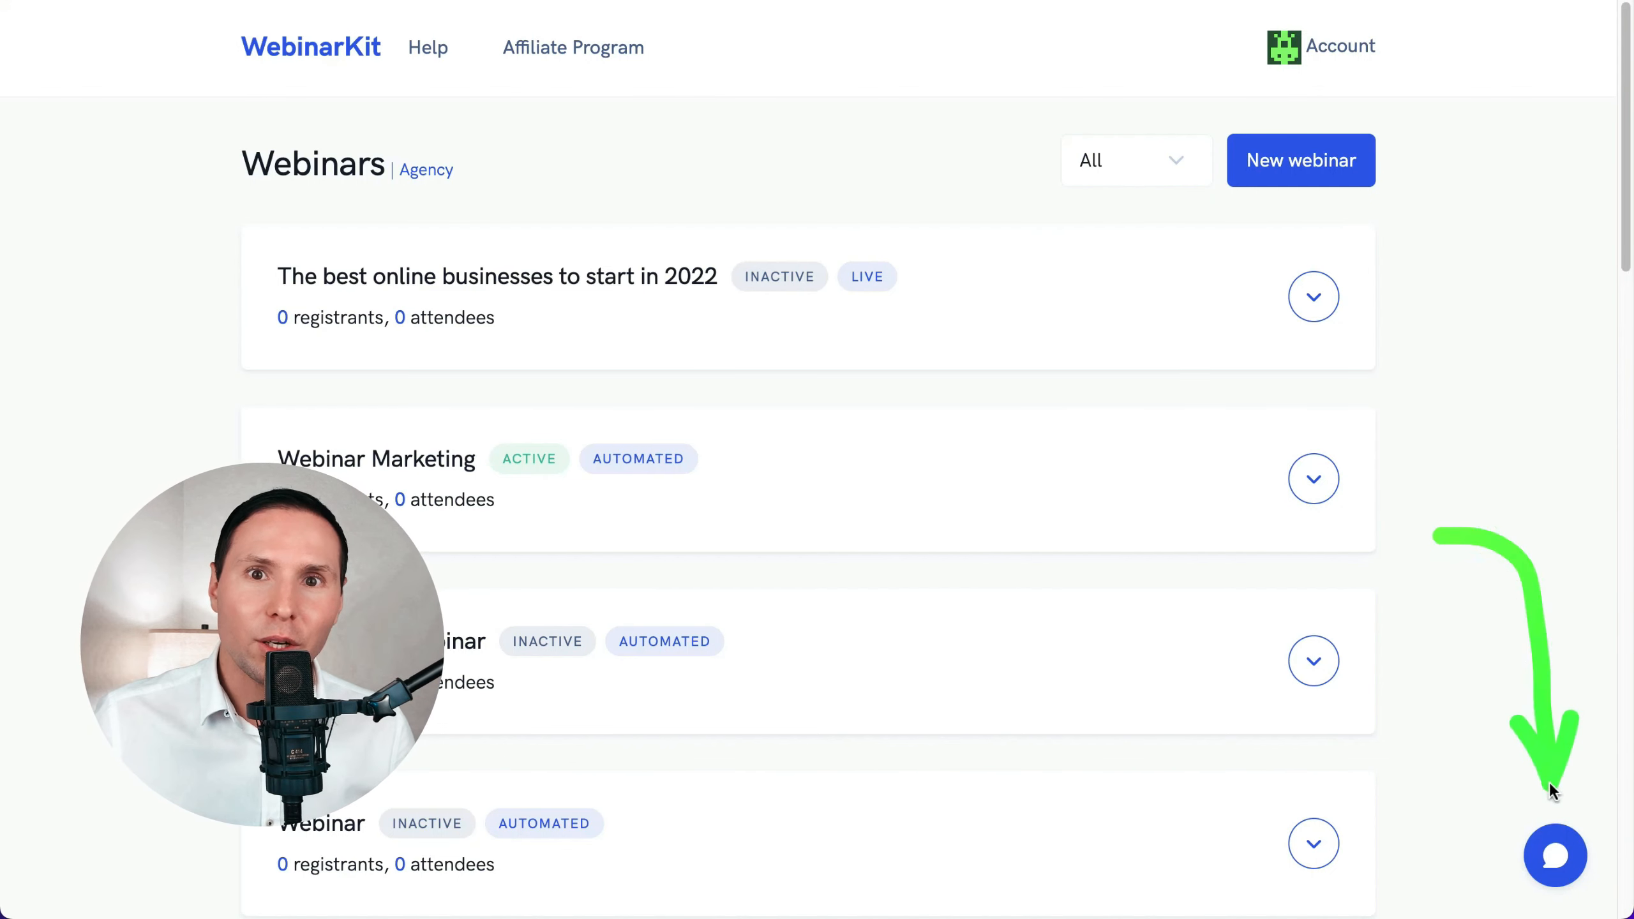
pyautogui.click(1556, 862)
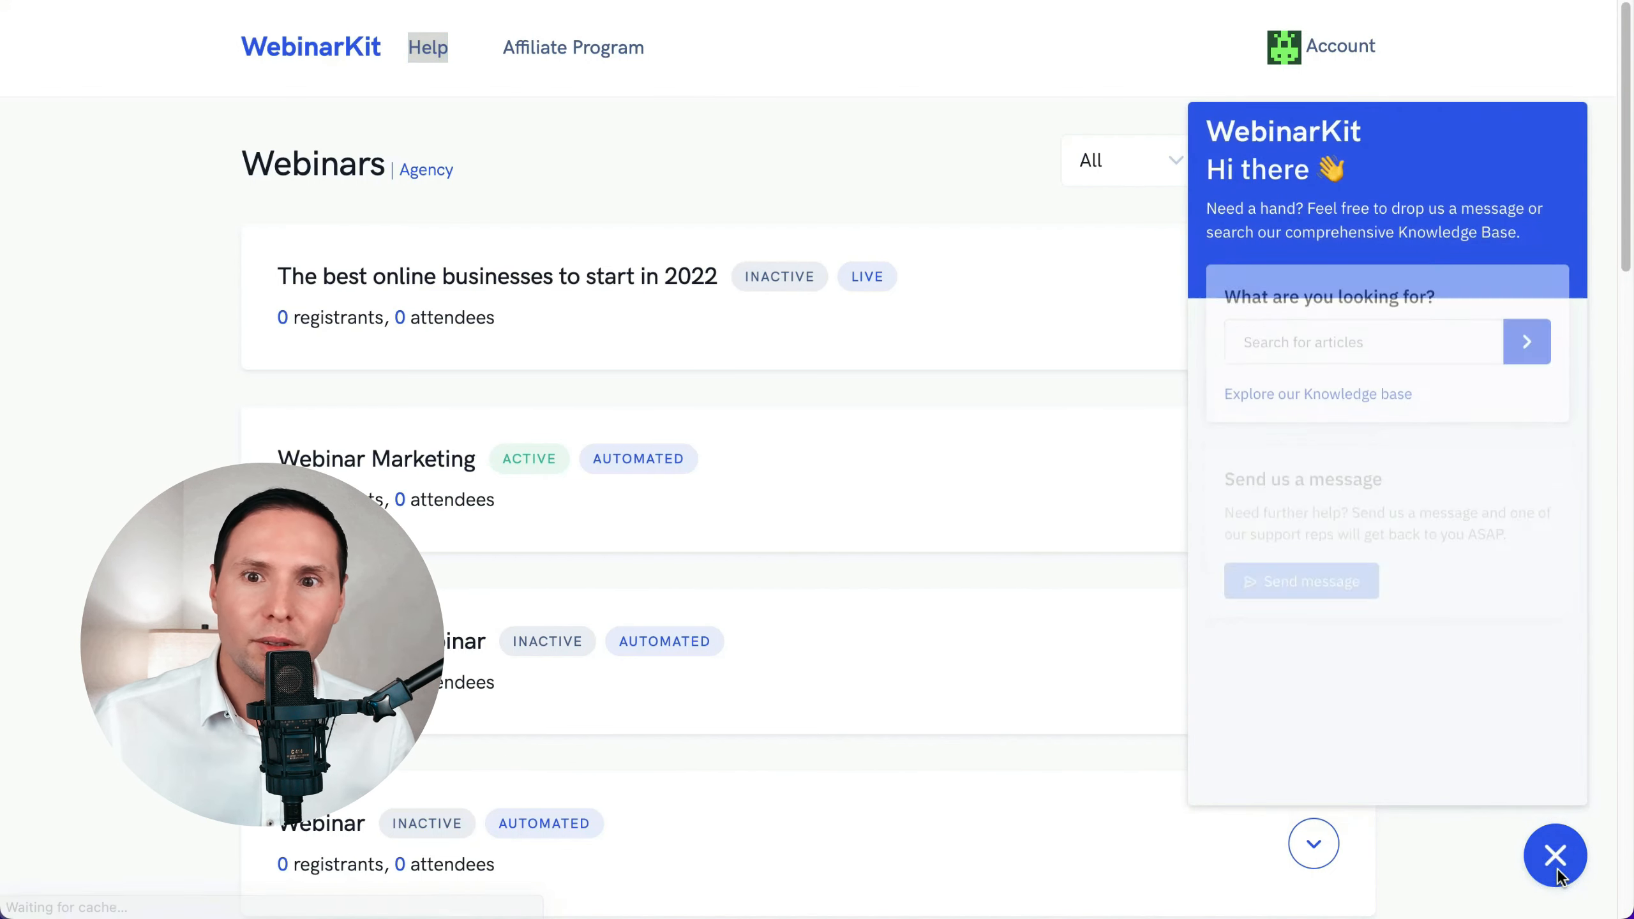